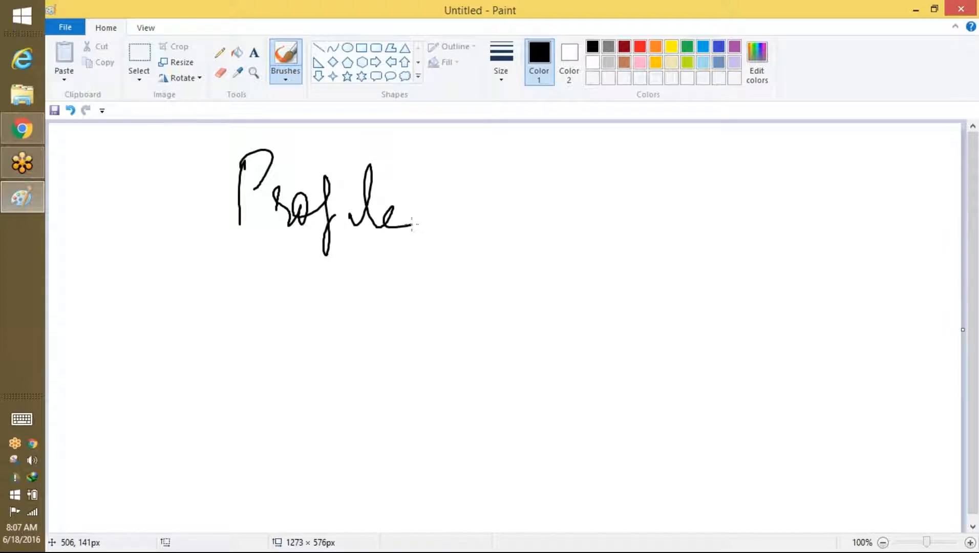
# Step: Draw four freehand circles under 'Profile' and mark the first circle with an X
pyautogui.moveTo(370, 279)
pyautogui.mouseDown()
pyautogui.moveTo(394, 308)
pyautogui.moveTo(377, 278)
pyautogui.mouseUp()
pyautogui.moveTo(477, 253); pyautogui.dragTo(480, 260)
pyautogui.moveTo(404, 382); pyautogui.dragTo(406, 380)
pyautogui.moveTo(525, 332)
pyautogui.mouseDown()
pyautogui.moveTo(512, 352)
pyautogui.moveTo(525, 332)
pyautogui.mouseUp()
pyautogui.moveTo(359, 285); pyautogui.dragTo(395, 323)
pyautogui.moveTo(385, 287); pyautogui.dragTo(373, 332)
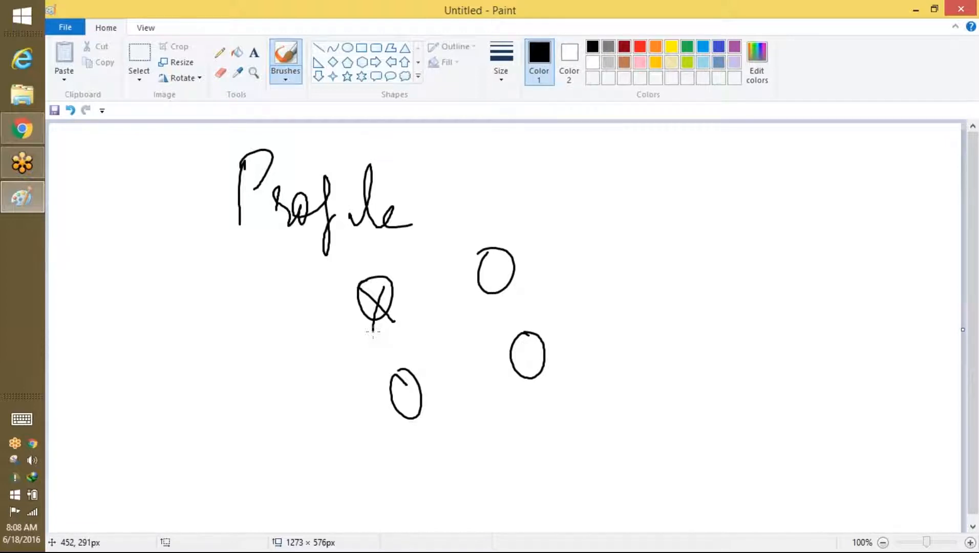
# Step: Handwrite 'Grant Access', label the upper-right circle 'Sal', and underline the crossed-out circle
pyautogui.moveTo(581, 190)
pyautogui.mouseDown()
pyautogui.moveTo(602, 250)
pyautogui.moveTo(608, 210)
pyautogui.moveTo(684, 205)
pyautogui.moveTo(687, 166)
pyautogui.mouseUp()
pyautogui.moveTo(626, 252)
pyautogui.mouseDown()
pyautogui.moveTo(654, 277)
pyautogui.moveTo(690, 245)
pyautogui.moveTo(754, 246)
pyautogui.mouseUp()
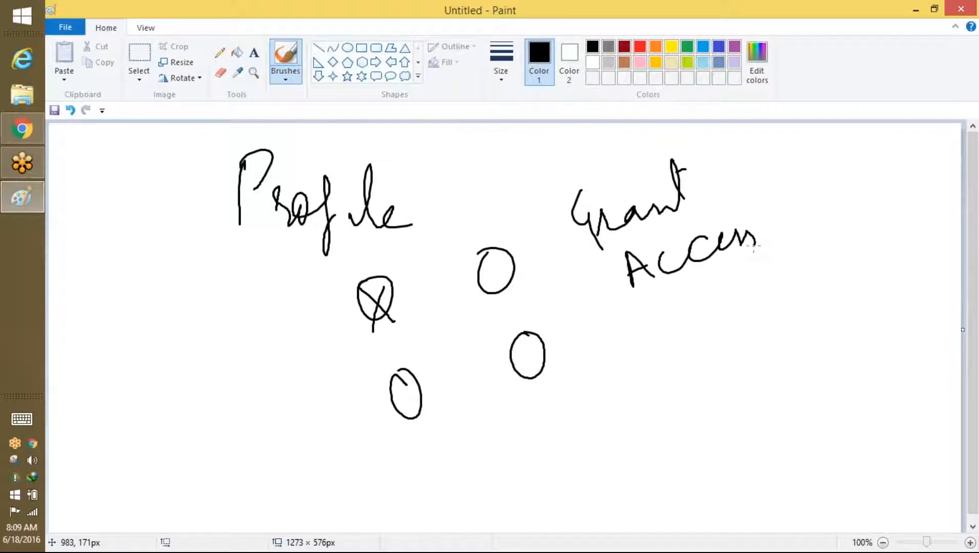
pyautogui.moveTo(536, 242)
pyautogui.mouseDown()
pyautogui.moveTo(526, 273)
pyautogui.moveTo(566, 270)
pyautogui.mouseUp()
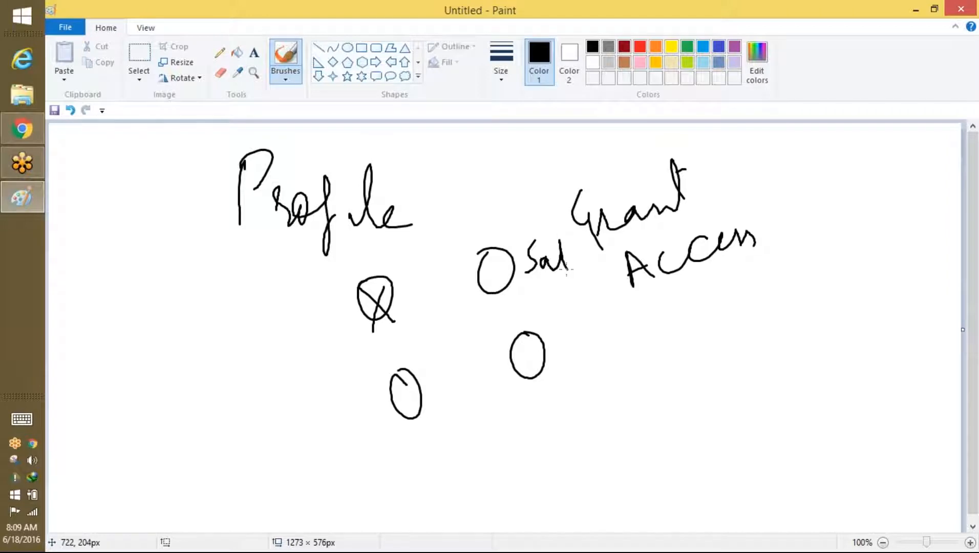
pyautogui.moveTo(376, 343); pyautogui.dragTo(435, 313)
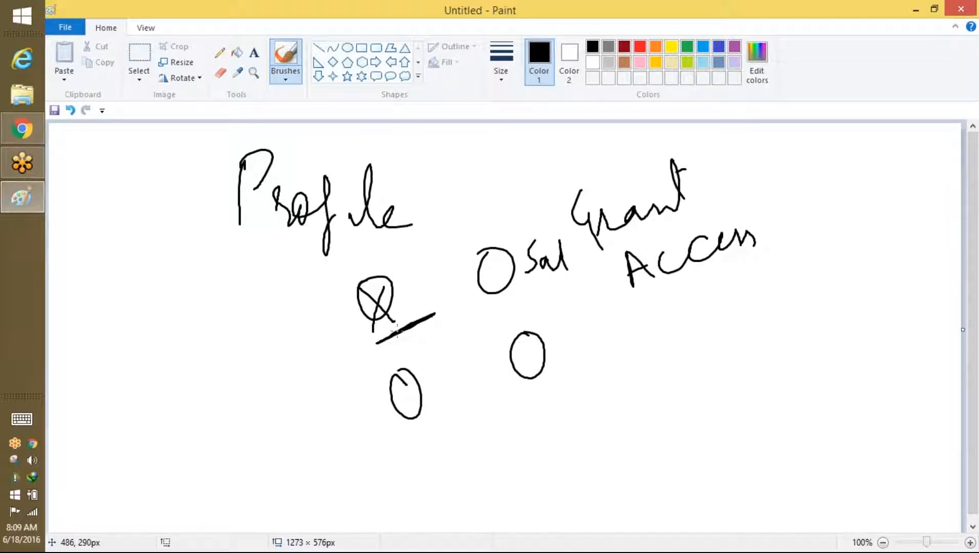
# Step: Search Setup Quick Find for 'use', open Manage Users > Users, and scroll the user list
pyautogui.click(21, 134)
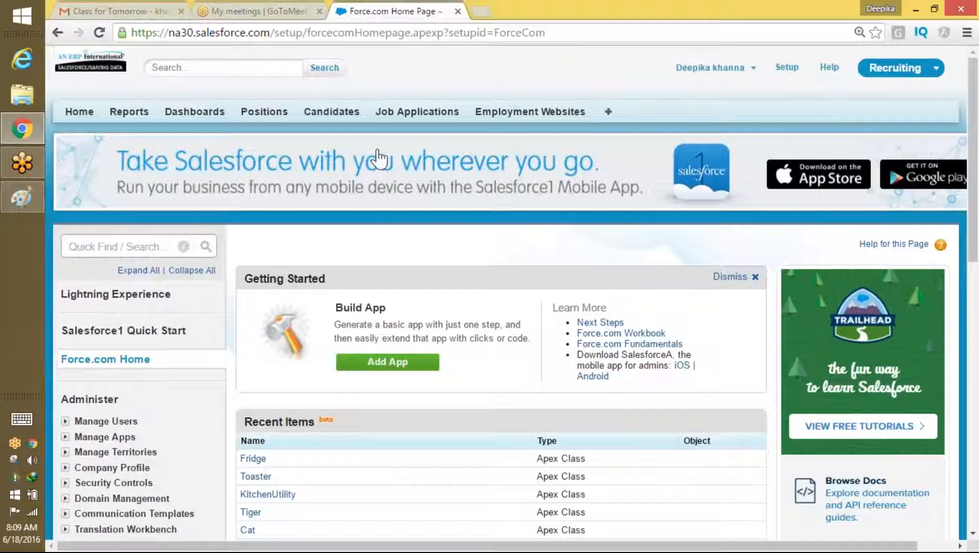
pyautogui.click(122, 247)
pyautogui.write('usee')
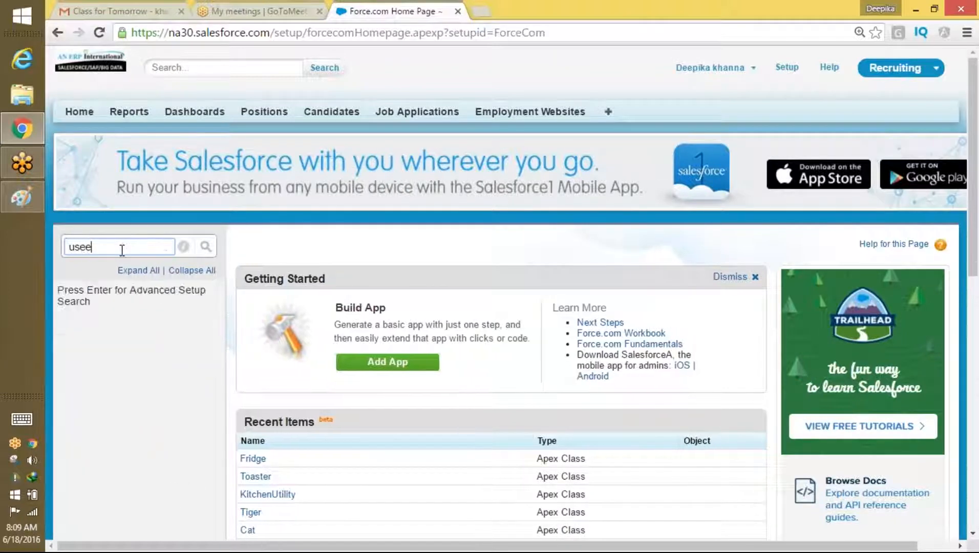
pyautogui.press('BackSpace')
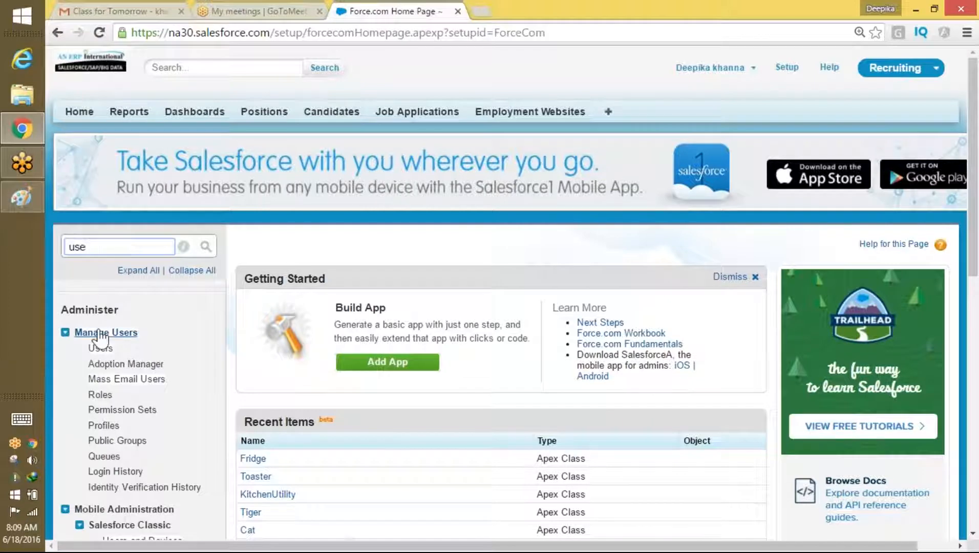
pyautogui.click(99, 349)
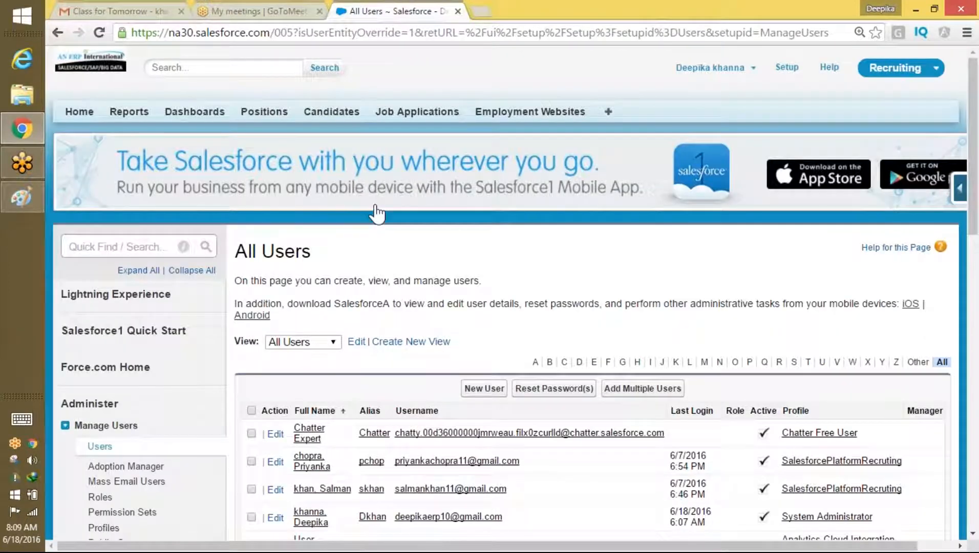
pyautogui.click(958, 36)
pyautogui.click(681, 333)
pyautogui.moveTo(975, 152); pyautogui.dragTo(976, 230)
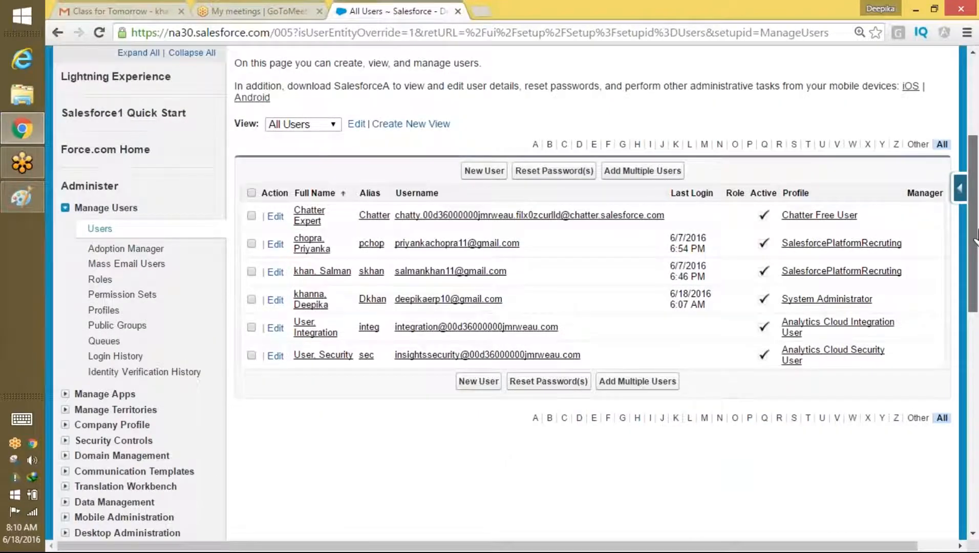
pyautogui.click(434, 23)
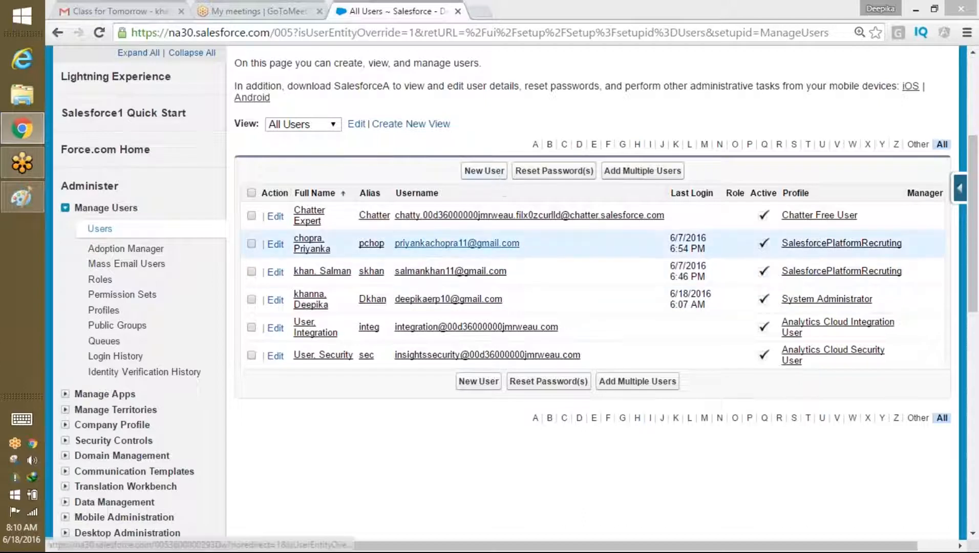
pyautogui.click(311, 245)
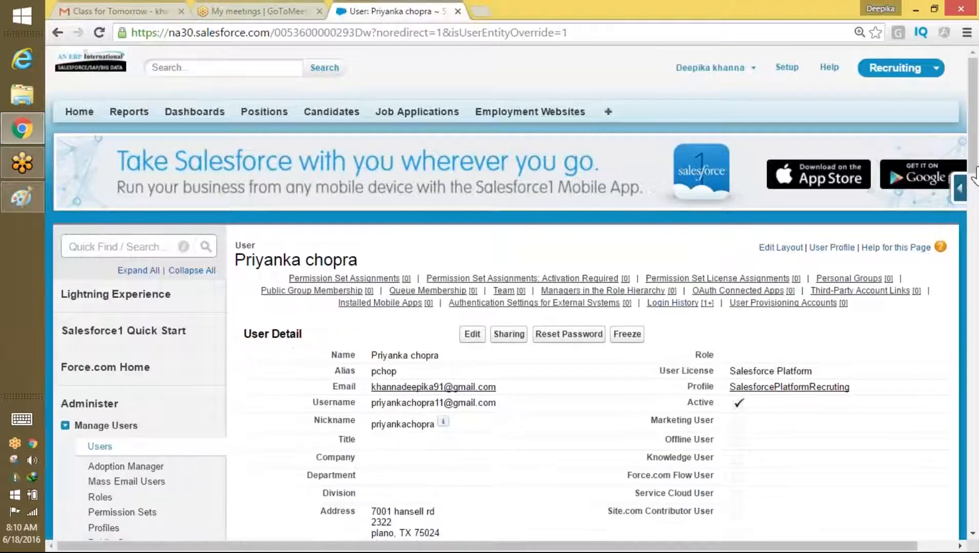
pyautogui.moveTo(973, 176); pyautogui.dragTo(954, 244)
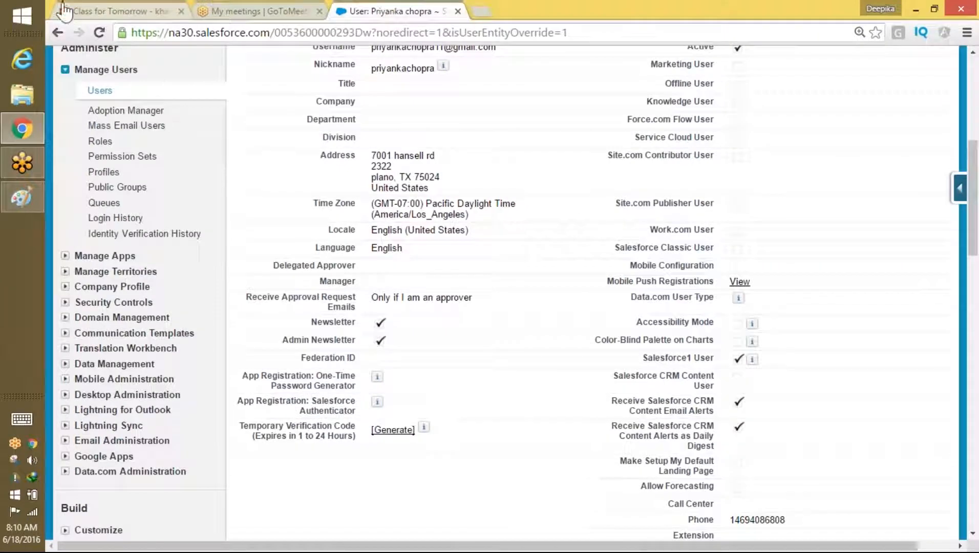
pyautogui.click(57, 33)
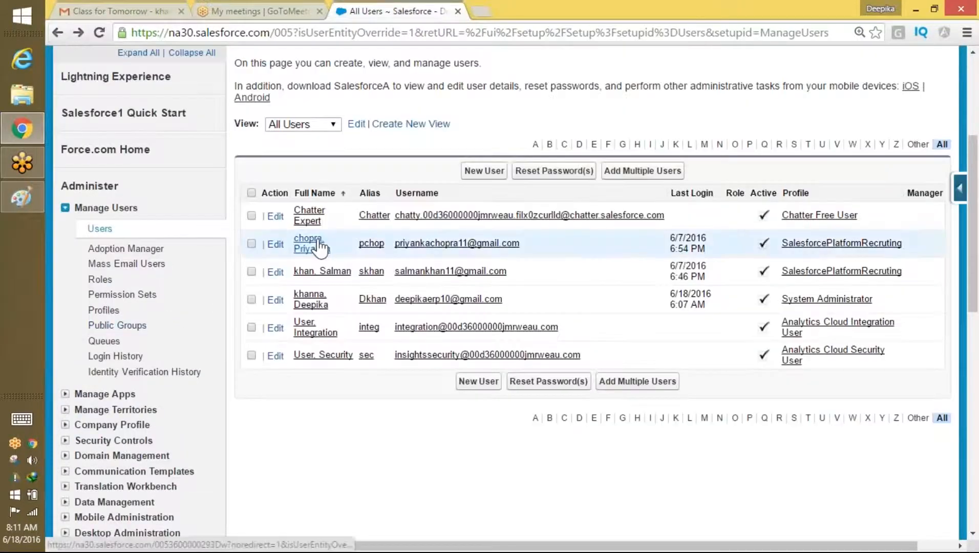
pyautogui.moveTo(975, 174); pyautogui.dragTo(975, 151)
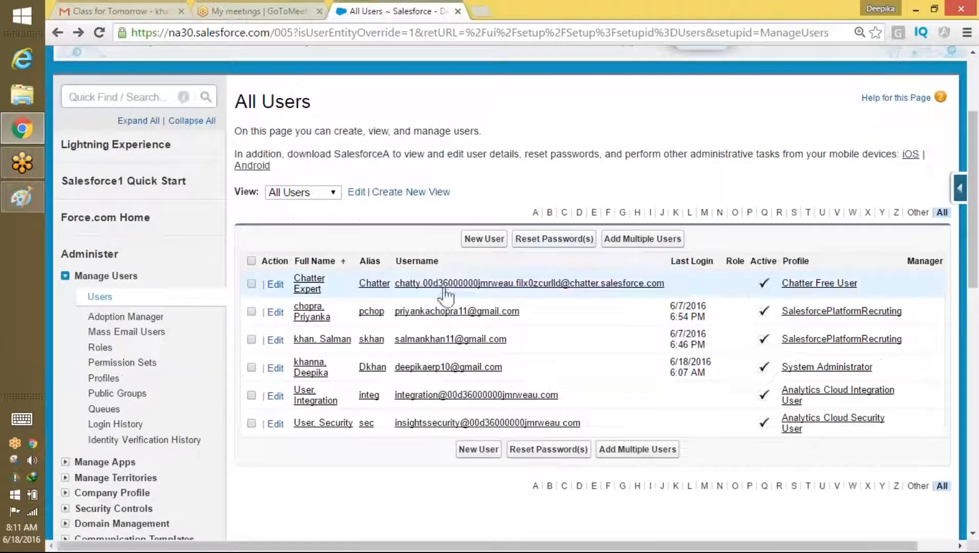
pyautogui.rightClick(321, 309)
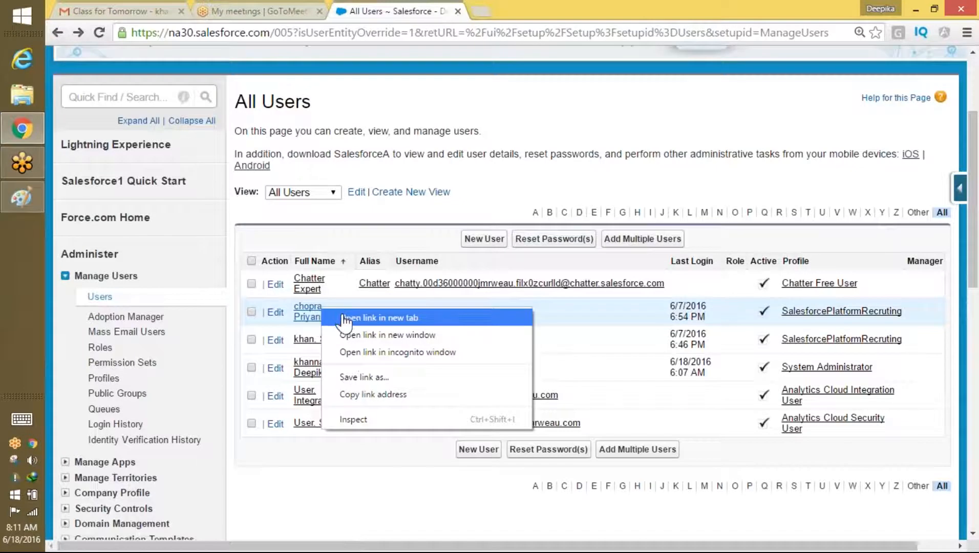
pyautogui.click(537, 7)
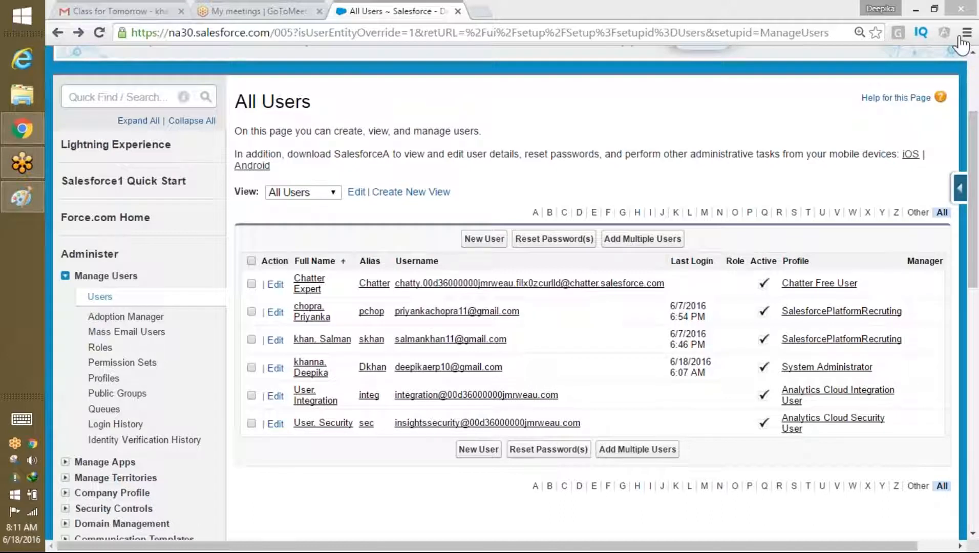
pyautogui.moveTo(974, 192); pyautogui.dragTo(973, 77)
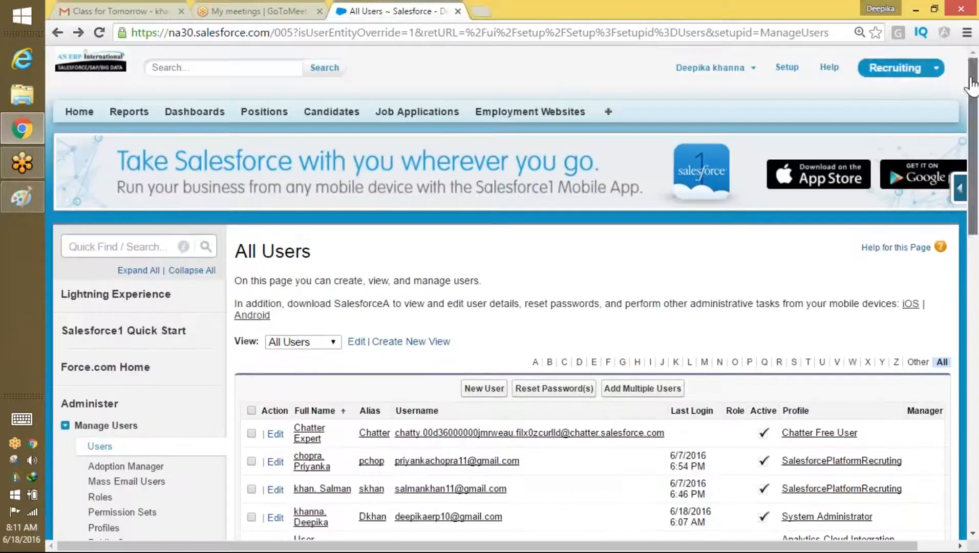
pyautogui.click(717, 67)
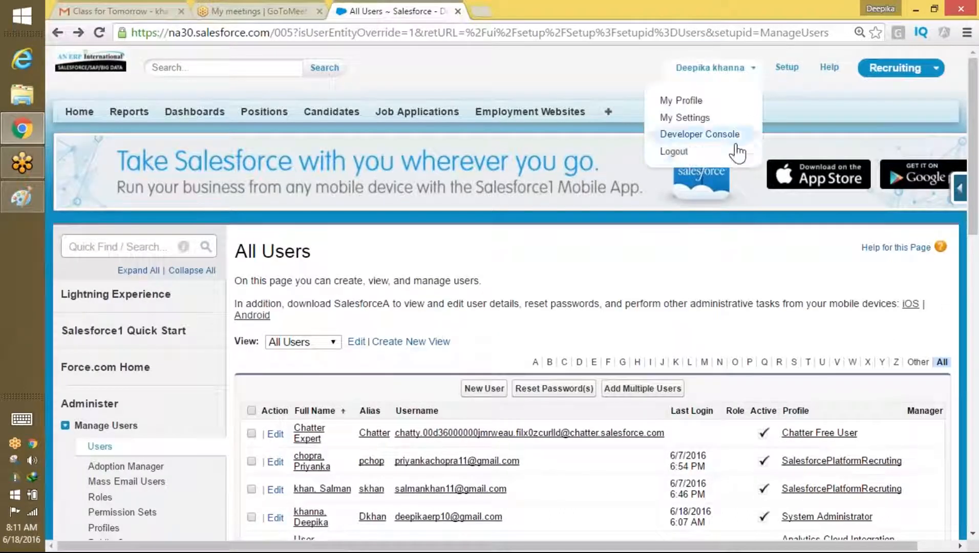
pyautogui.moveTo(631, 446); pyautogui.dragTo(395, 461)
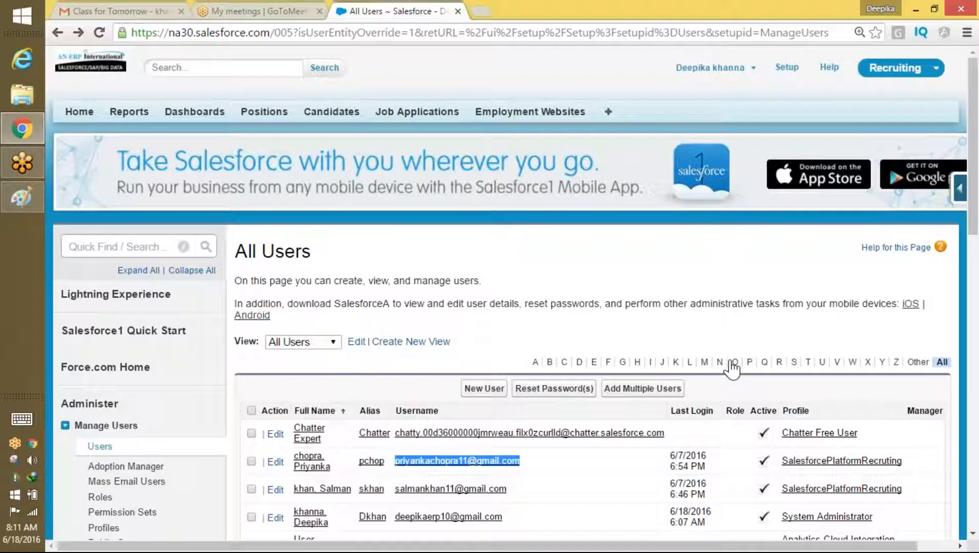
pyautogui.moveTo(972, 223); pyautogui.dragTo(972, 281)
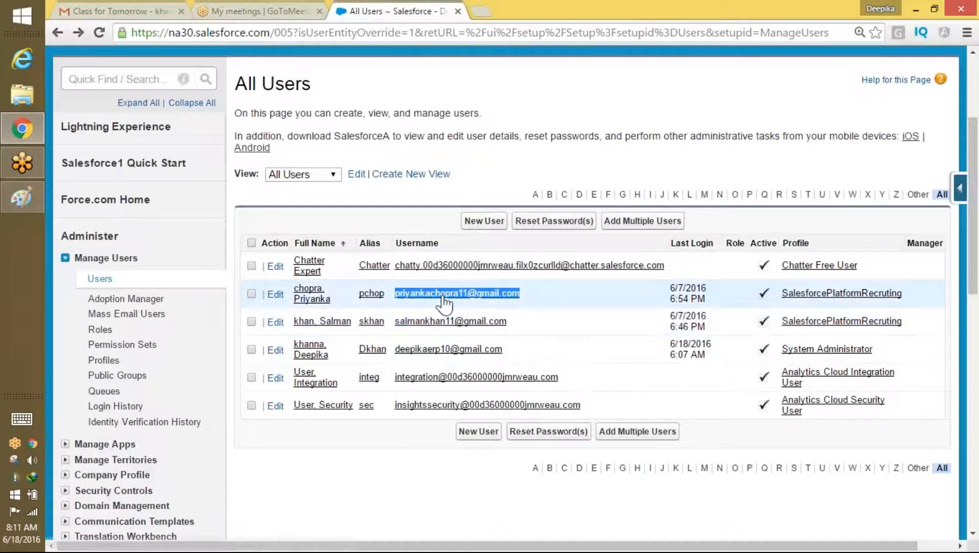
pyautogui.scroll(3, 976, 243)
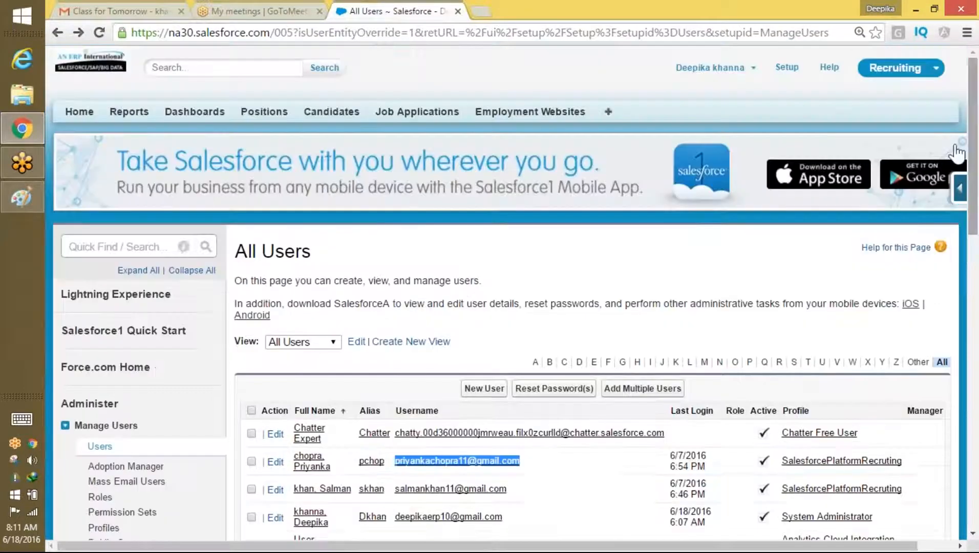
# Step: Log out of the administrator account and sign in as the other saved user
pyautogui.click(903, 69)
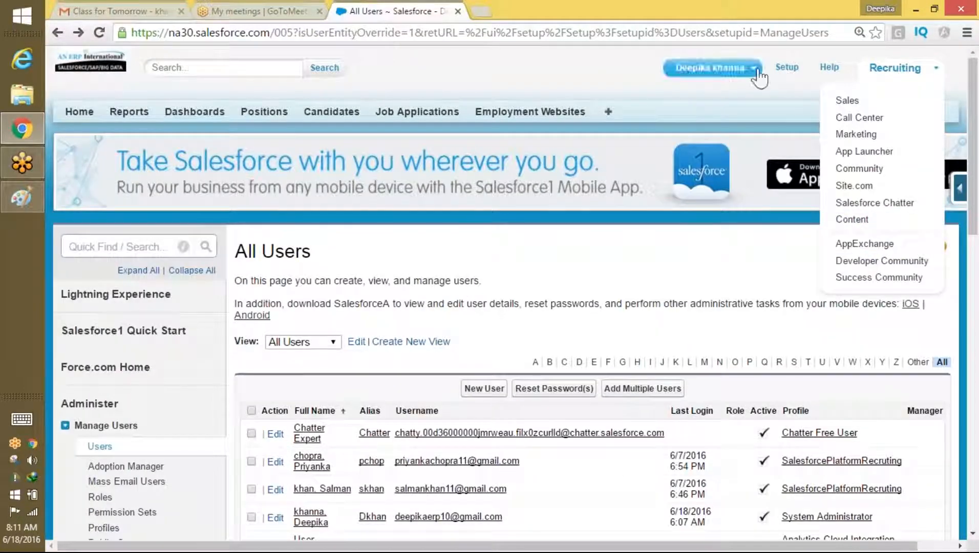
pyautogui.click(710, 67)
pyautogui.click(720, 149)
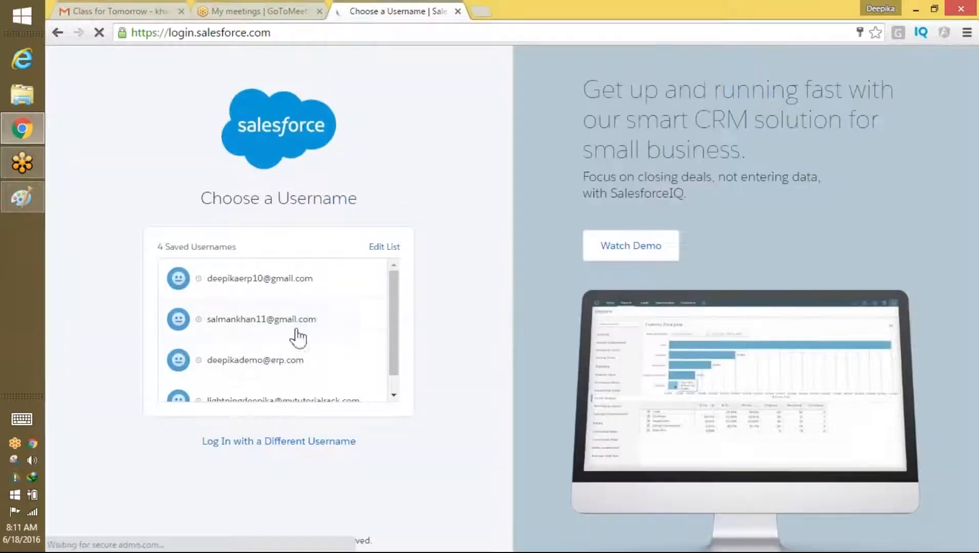
pyautogui.click(298, 331)
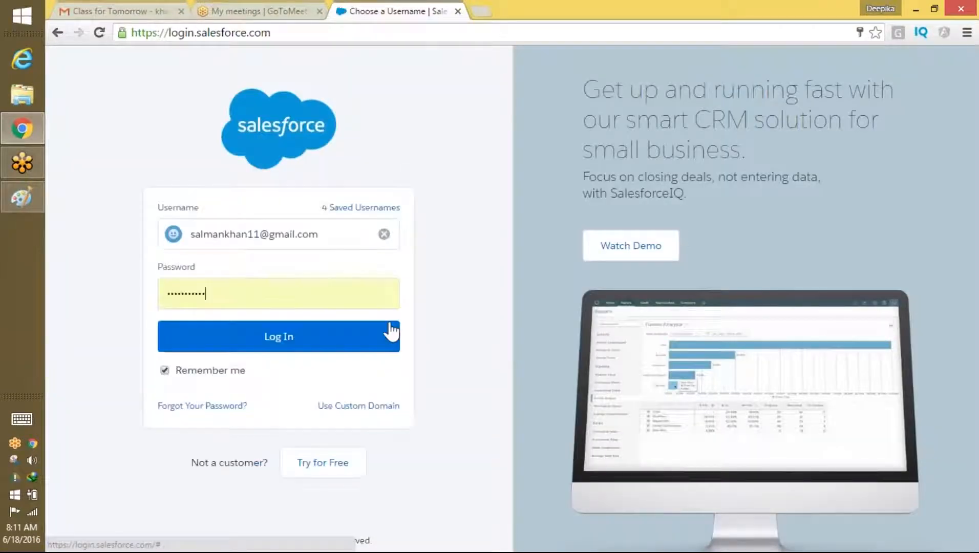
pyautogui.click(437, 336)
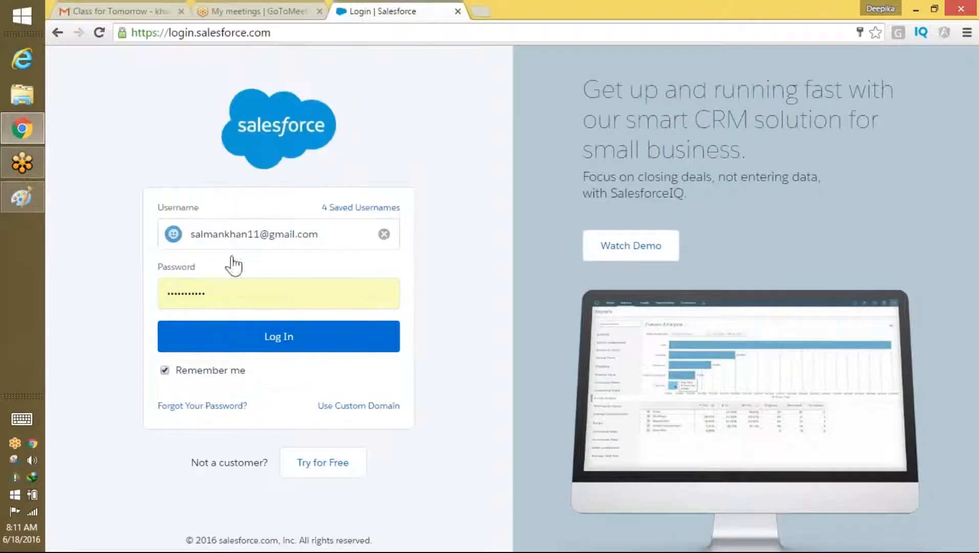
pyautogui.click(312, 342)
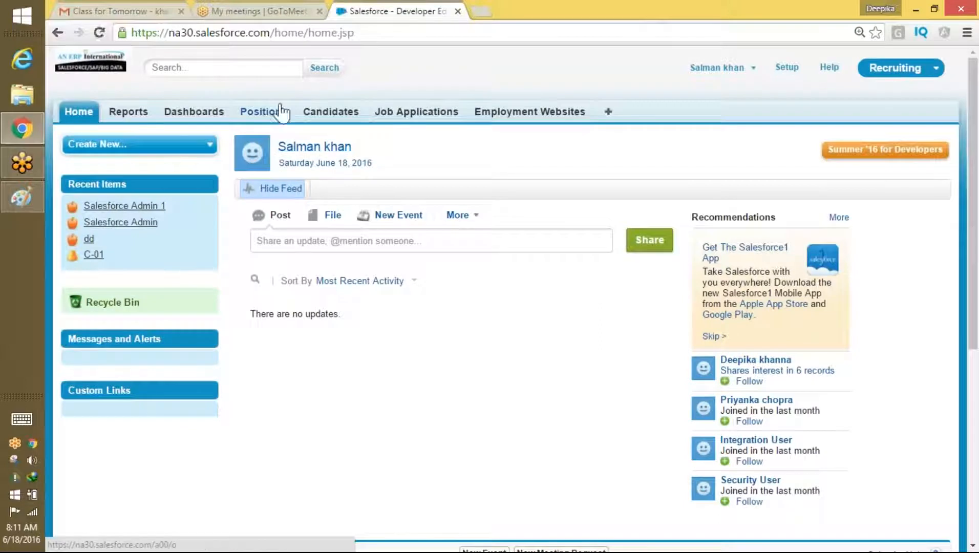
# Step: Open the Salesforce Admin 1 position from Positions, twice, returning to Positions home each time
pyautogui.click(280, 111)
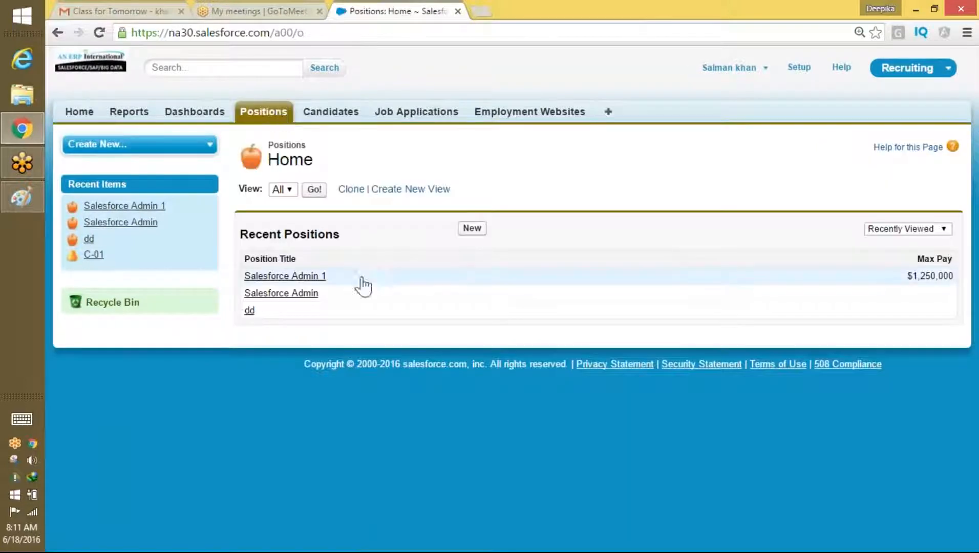
pyautogui.click(306, 277)
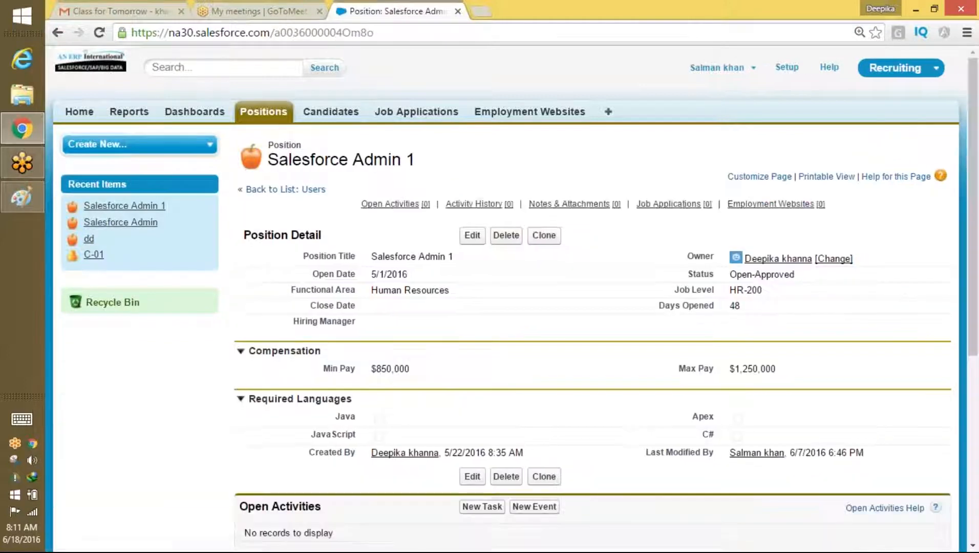
pyautogui.click(270, 114)
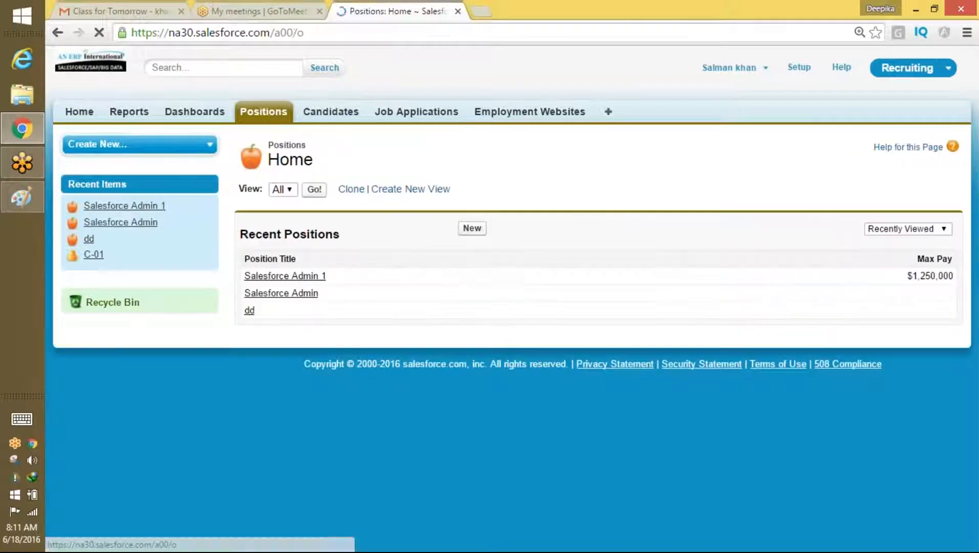
pyautogui.click(311, 276)
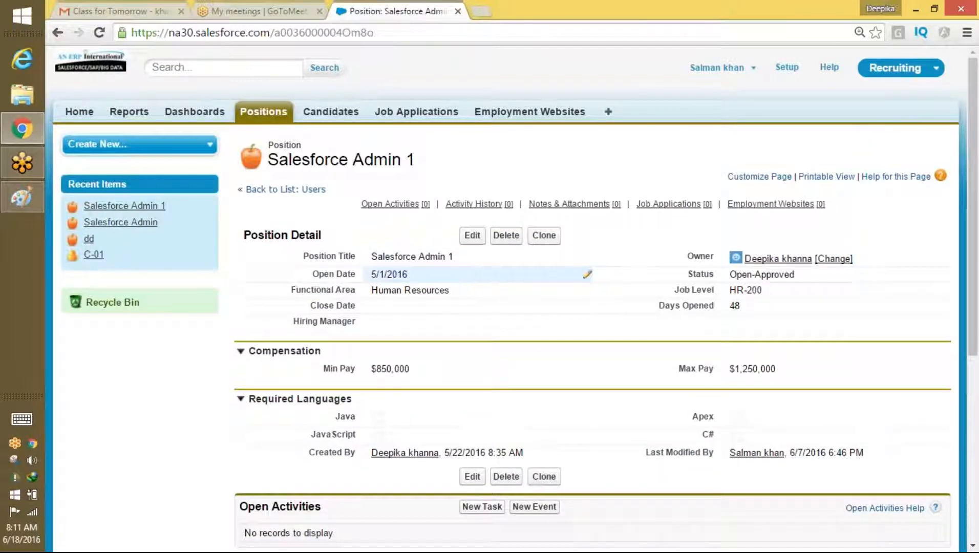
pyautogui.click(273, 118)
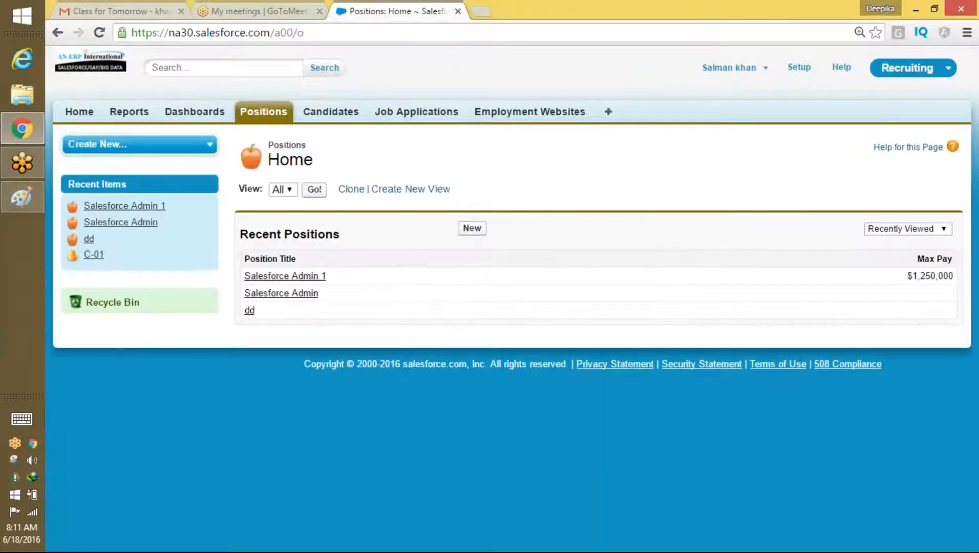
# Step: Show all Candidates and open record C-01 to check its SSN field
pyautogui.click(337, 115)
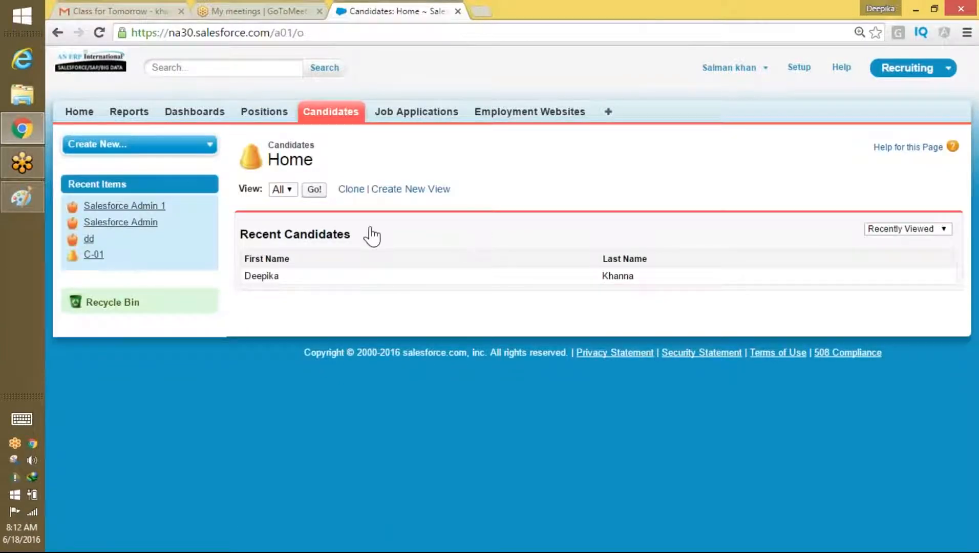
pyautogui.click(314, 190)
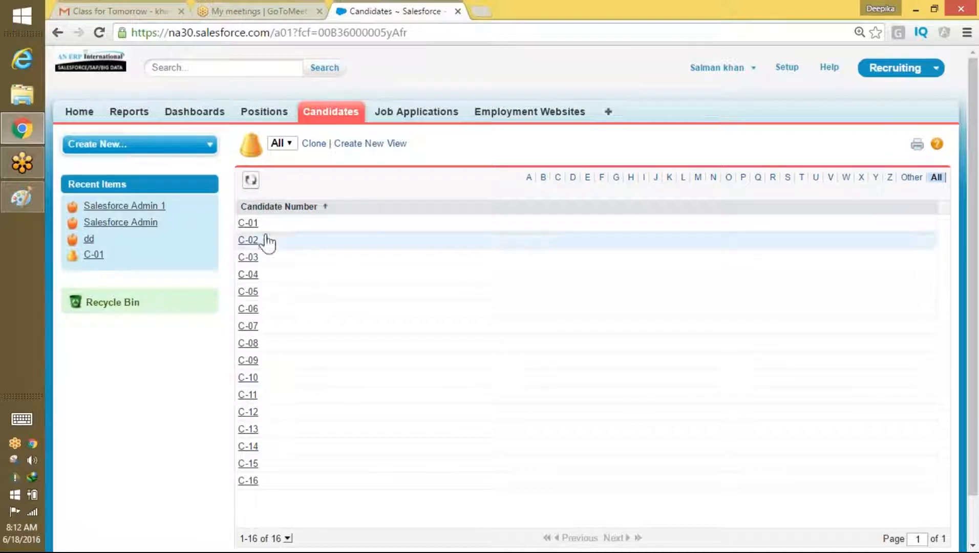
pyautogui.click(248, 224)
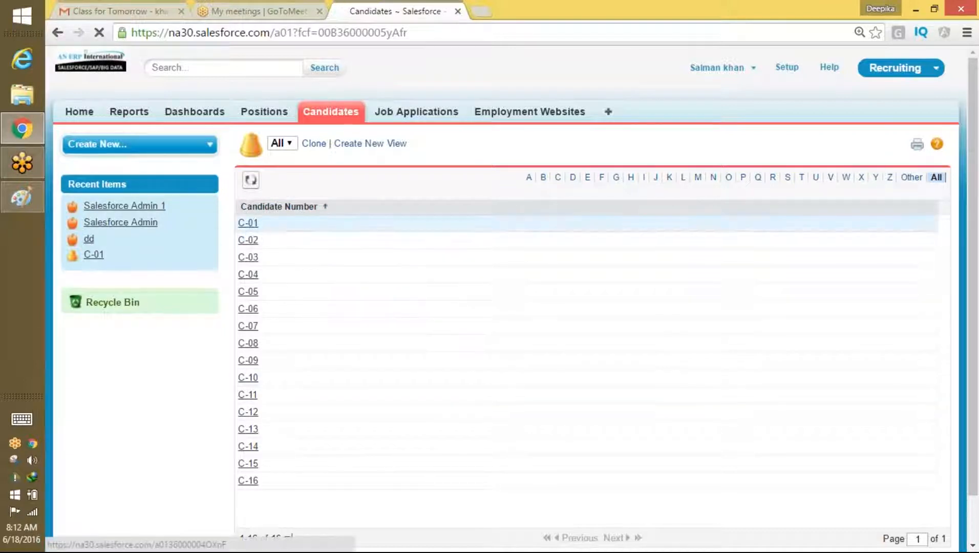
pyautogui.moveTo(975, 217)
pyautogui.mouseDown()
pyautogui.moveTo(951, 389)
pyautogui.moveTo(971, 205)
pyautogui.mouseUp()
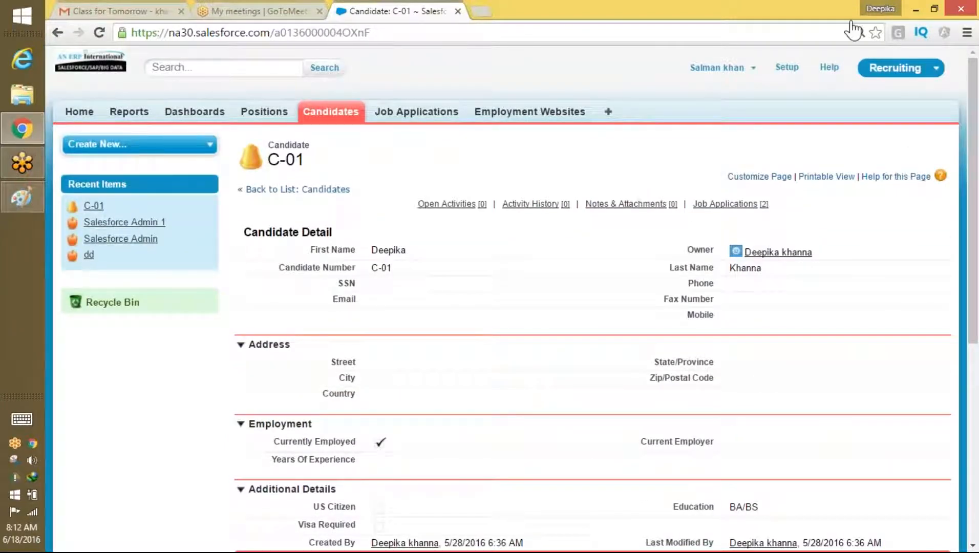
pyautogui.click(17, 196)
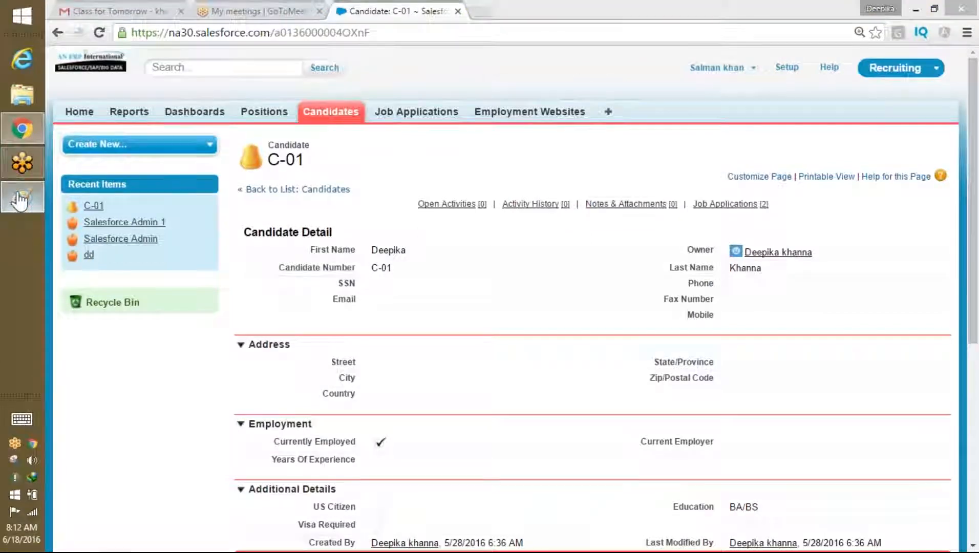
# Step: Start a new blank Paint canvas, discarding the old drawing without saving
pyautogui.click(66, 28)
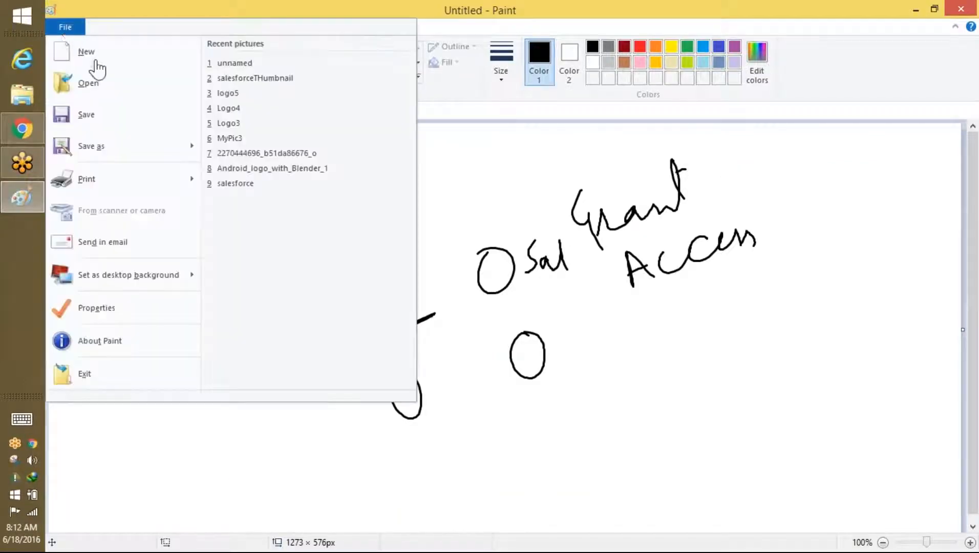
pyautogui.click(91, 60)
pyautogui.click(535, 285)
# Step: Handwrite the first user's name, 'R' and 'Candidates' across the top of the canvas
pyautogui.moveTo(209, 165); pyautogui.dragTo(208, 201)
pyautogui.moveTo(256, 181)
pyautogui.mouseDown()
pyautogui.moveTo(274, 159)
pyautogui.moveTo(277, 197)
pyautogui.moveTo(311, 178)
pyautogui.moveTo(383, 191)
pyautogui.mouseUp()
pyautogui.moveTo(503, 163)
pyautogui.mouseDown()
pyautogui.moveTo(512, 153)
pyautogui.moveTo(522, 208)
pyautogui.mouseUp()
pyautogui.moveTo(672, 176); pyautogui.dragTo(668, 209)
pyautogui.moveTo(770, 204)
pyautogui.mouseDown()
pyautogui.moveTo(787, 218)
pyautogui.moveTo(845, 204)
pyautogui.moveTo(866, 184)
pyautogui.moveTo(876, 193)
pyautogui.moveTo(910, 187)
pyautogui.mouseUp()
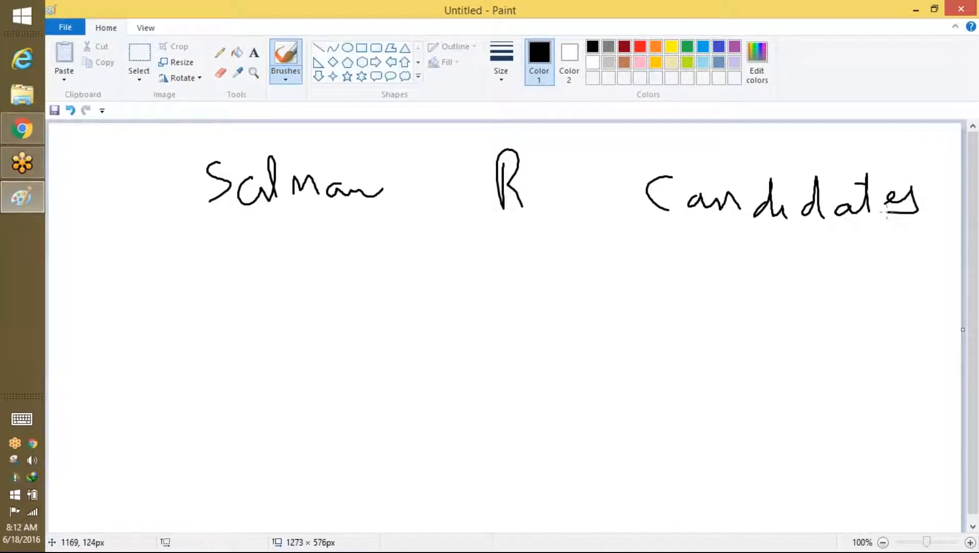
pyautogui.click(5, 139)
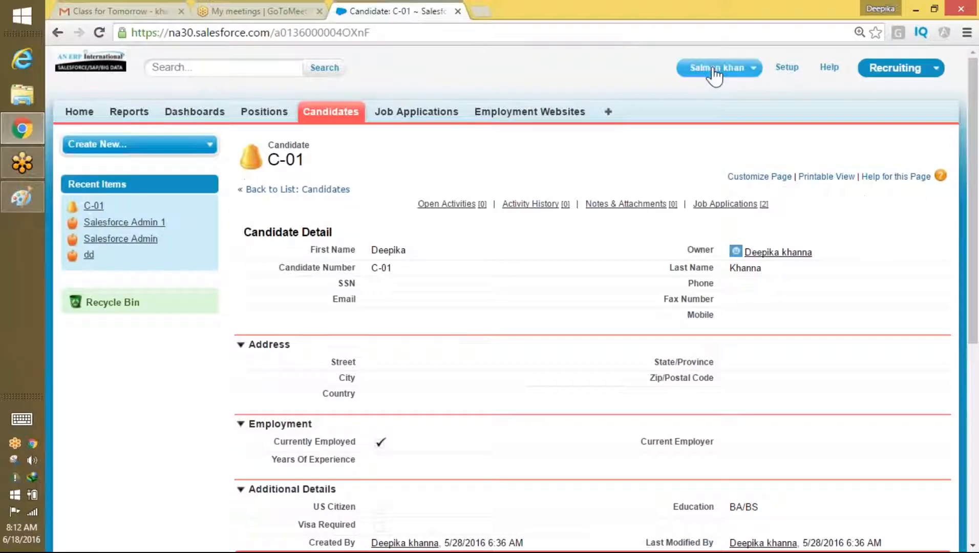
# Step: Log out and sign in with the second recruiting user's username, saving the password
pyautogui.click(715, 69)
pyautogui.click(703, 125)
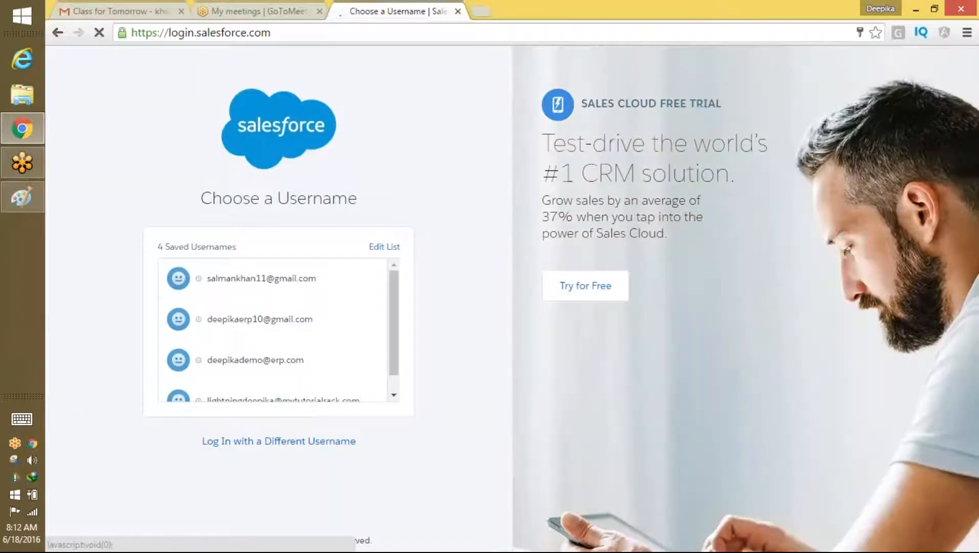
pyautogui.click(302, 376)
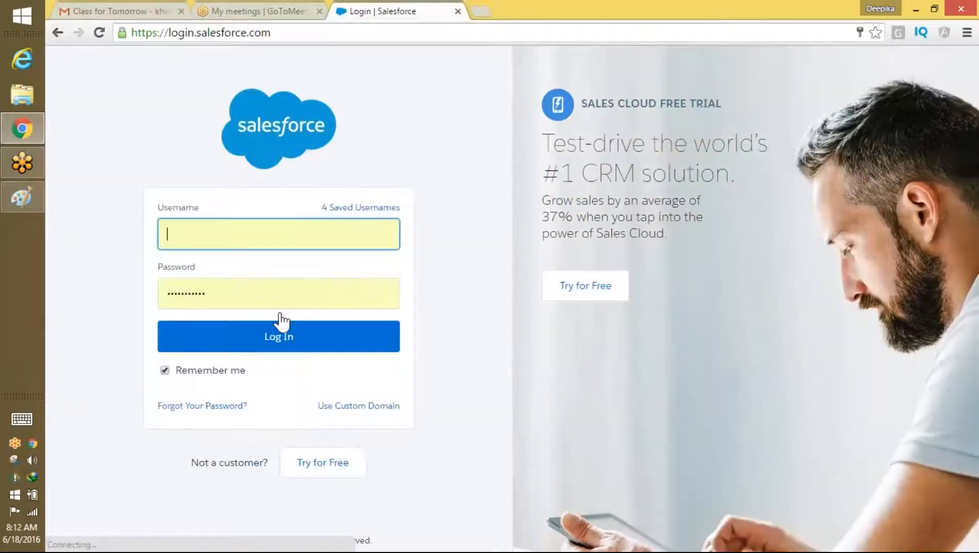
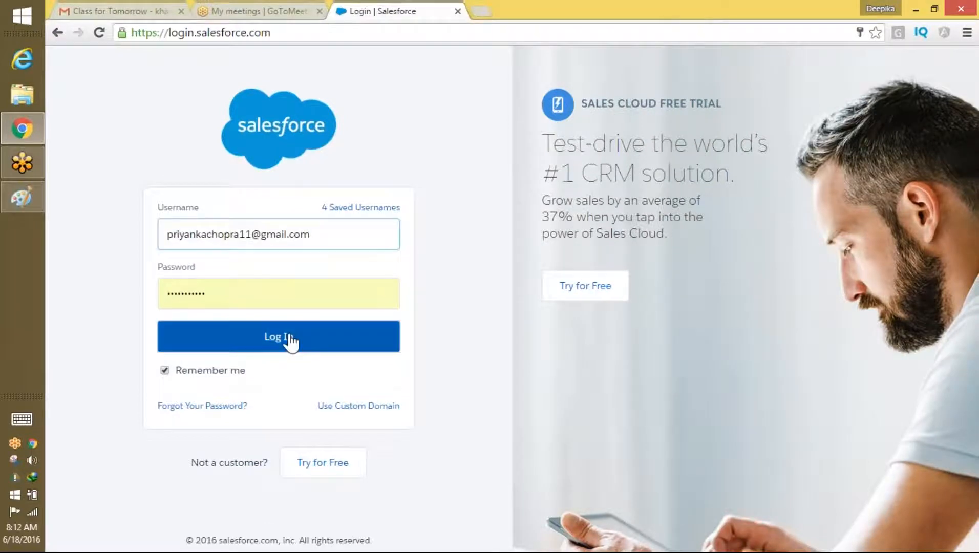
pyautogui.click(287, 338)
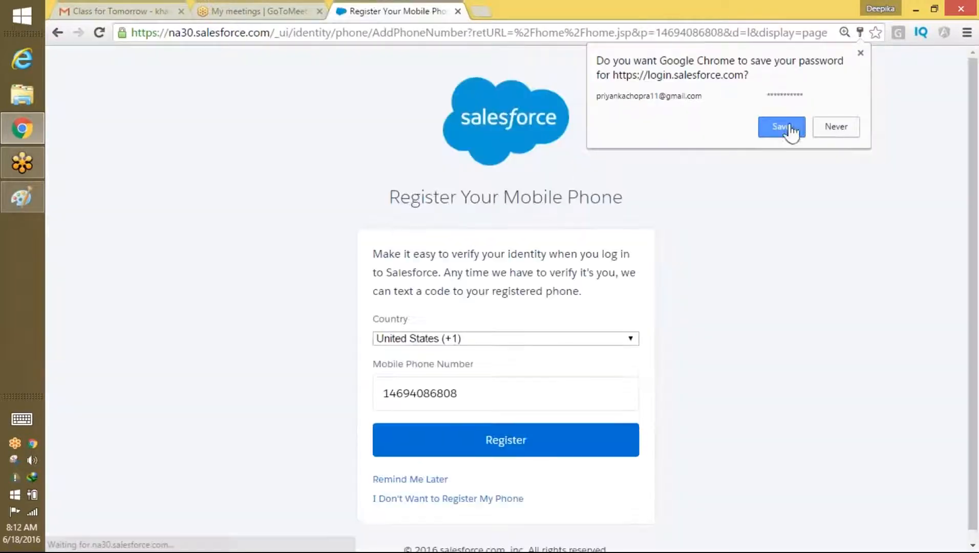
pyautogui.click(783, 127)
# Step: Skip phone registration and show the All view of candidates C-01 through C-16
pyautogui.click(489, 499)
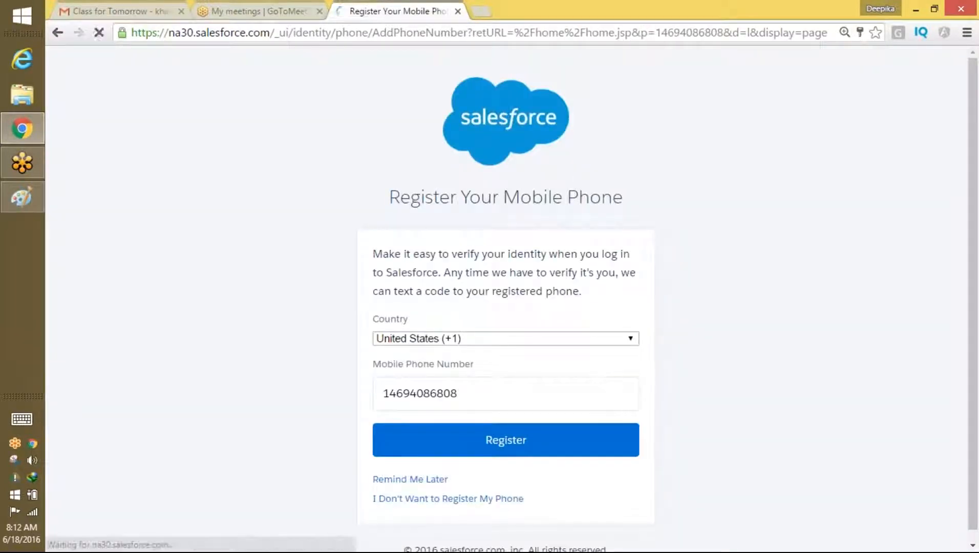
pyautogui.click(331, 111)
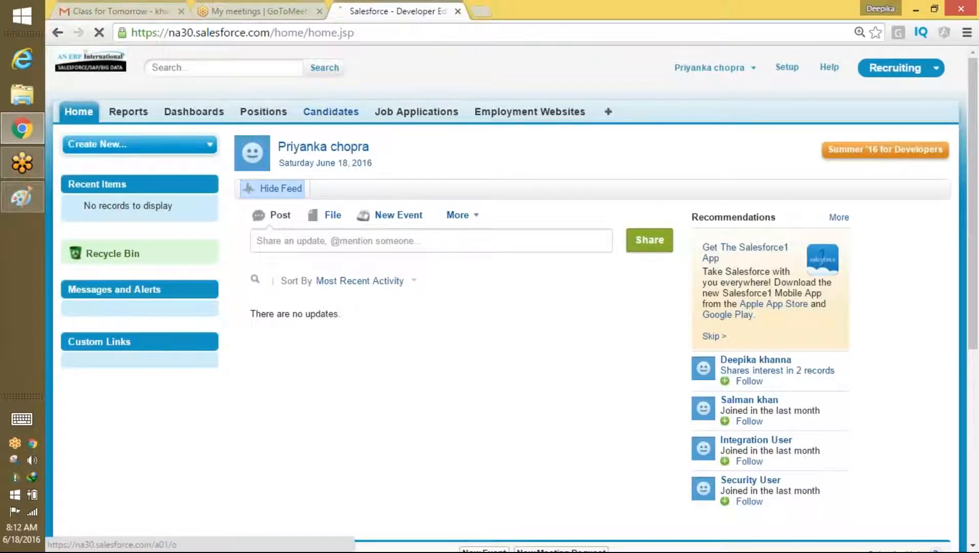
pyautogui.click(313, 189)
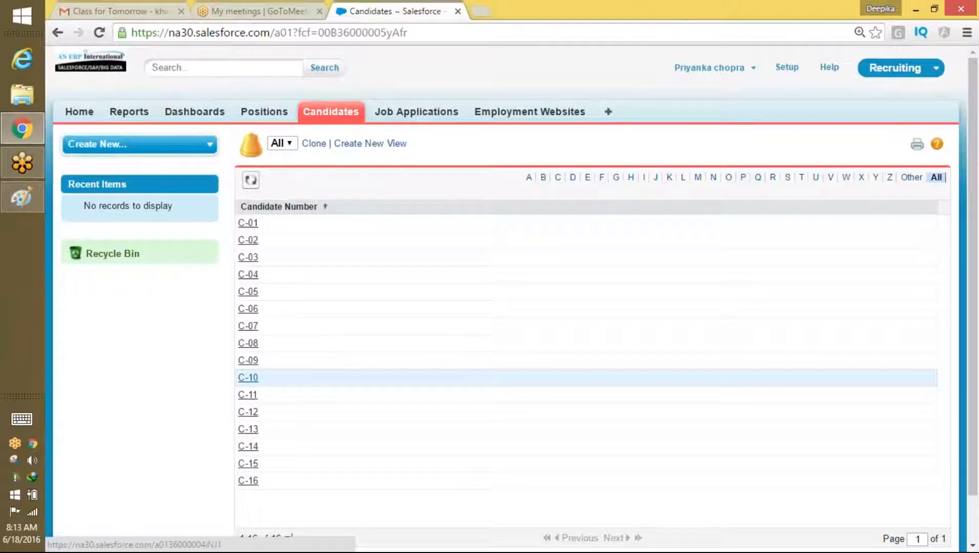
# Step: Handwrite the second user's name, access letters and 'Candidates' on a line below the first
pyautogui.click(20, 201)
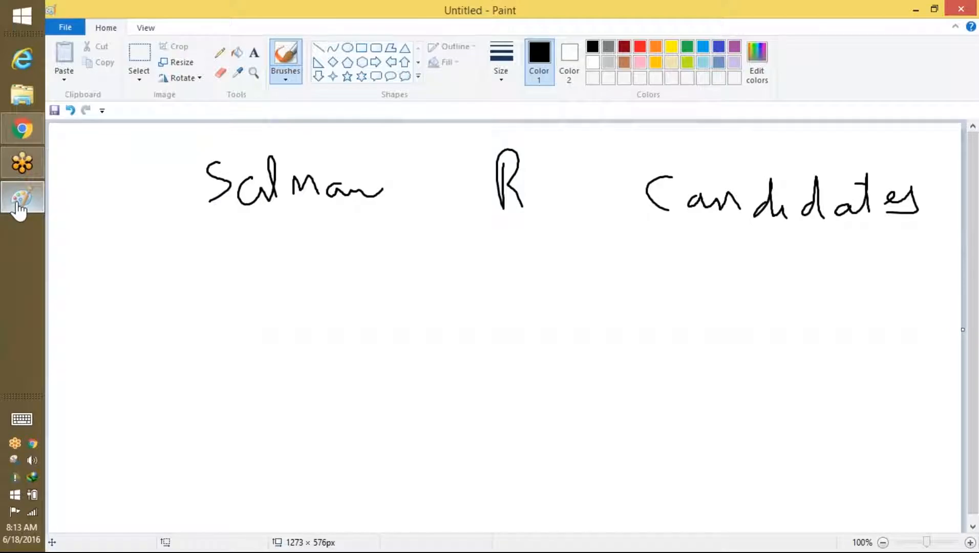
pyautogui.moveTo(225, 268); pyautogui.dragTo(232, 296)
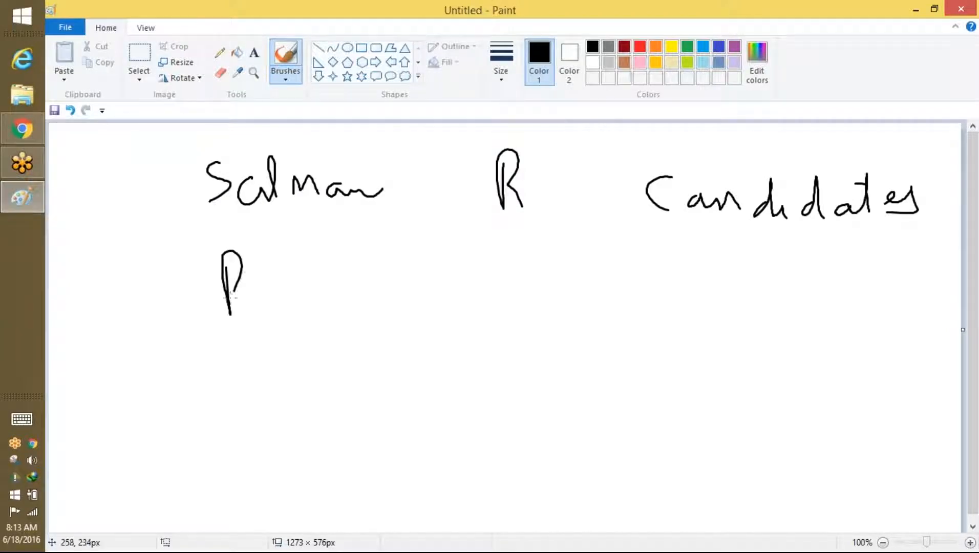
pyautogui.moveTo(298, 294)
pyautogui.mouseDown()
pyautogui.moveTo(322, 349)
pyautogui.moveTo(331, 278)
pyautogui.mouseUp()
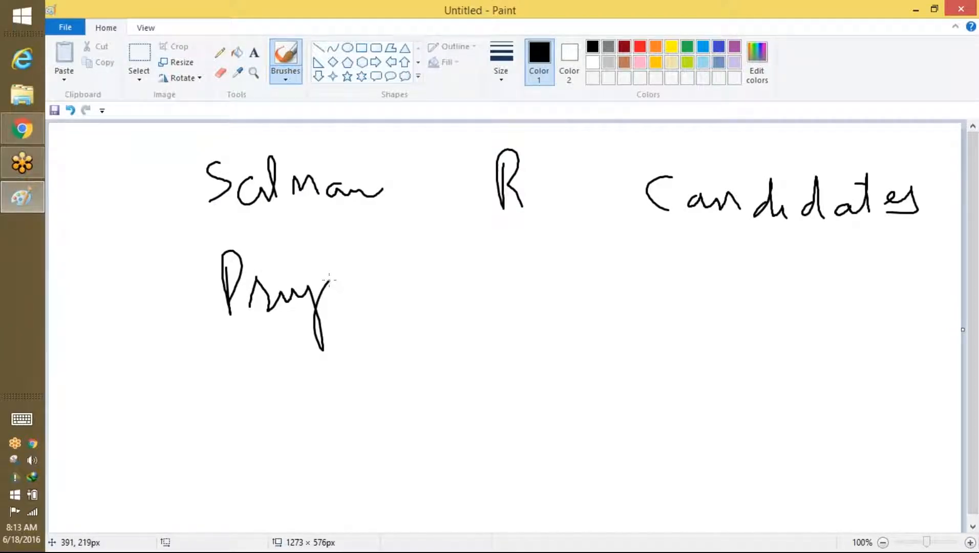
pyautogui.moveTo(483, 327)
pyautogui.mouseDown()
pyautogui.moveTo(495, 302)
pyautogui.moveTo(561, 301)
pyautogui.mouseUp()
pyautogui.moveTo(648, 275); pyautogui.dragTo(628, 319)
pyautogui.moveTo(736, 260)
pyautogui.mouseDown()
pyautogui.moveTo(733, 302)
pyautogui.moveTo(775, 303)
pyautogui.moveTo(814, 263)
pyautogui.moveTo(829, 321)
pyautogui.mouseUp()
pyautogui.moveTo(839, 293)
pyautogui.mouseDown()
pyautogui.moveTo(841, 314)
pyautogui.moveTo(920, 277)
pyautogui.mouseUp()
pyautogui.hotkey('alt', 'Tab')
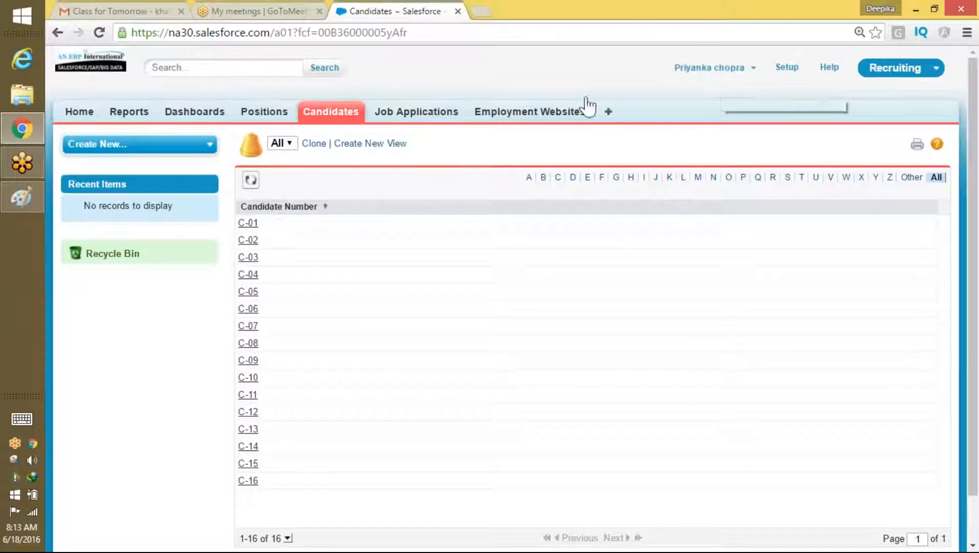
# Step: Log out and sign back in with the administrator's saved username
pyautogui.click(729, 82)
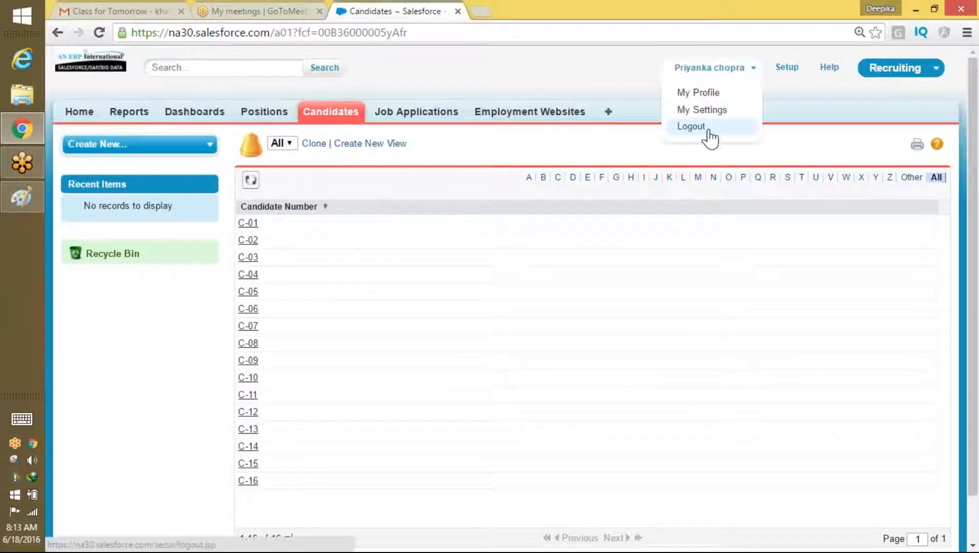
pyautogui.click(707, 134)
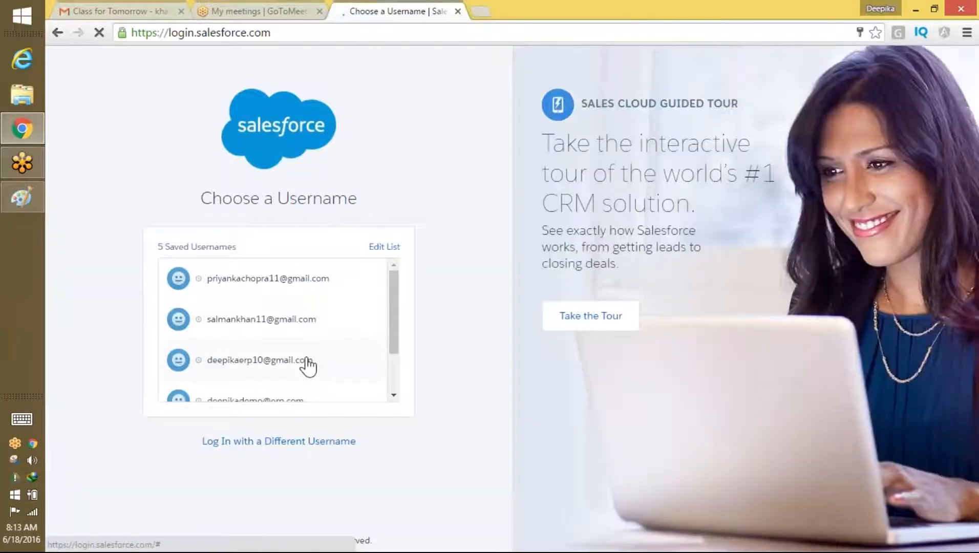
pyautogui.click(307, 361)
pyautogui.click(321, 350)
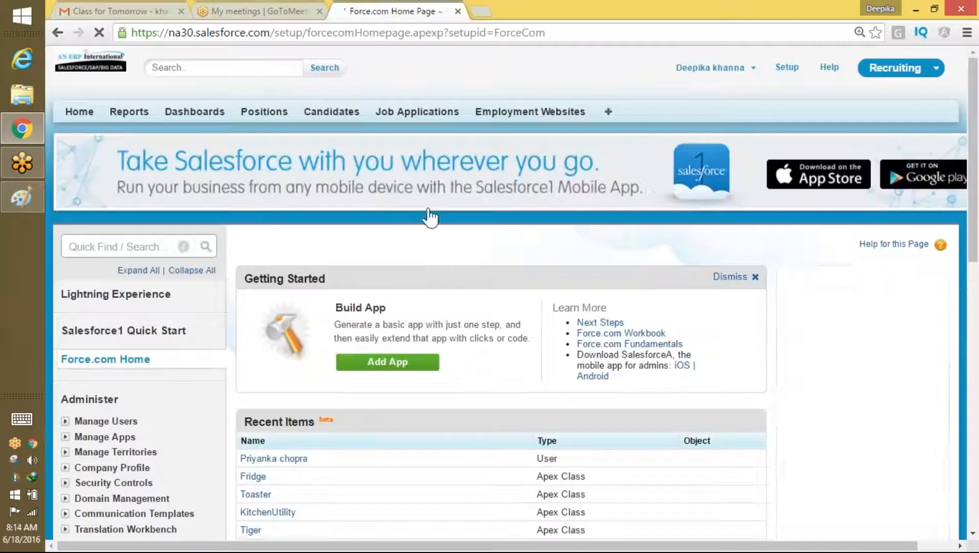
# Step: Search Quick Find for 'user' and open Manage Users > Users
pyautogui.click(101, 248)
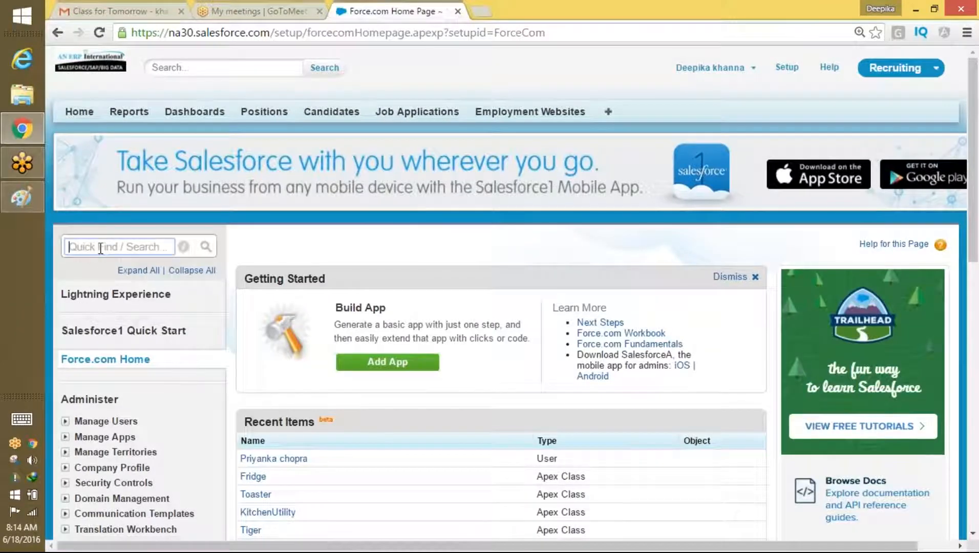
pyautogui.write('user')
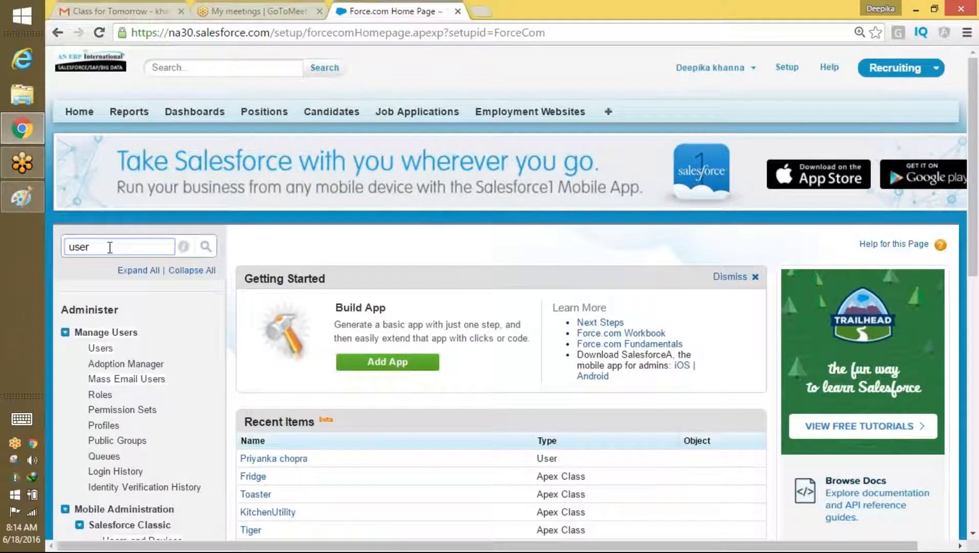
pyautogui.click(101, 348)
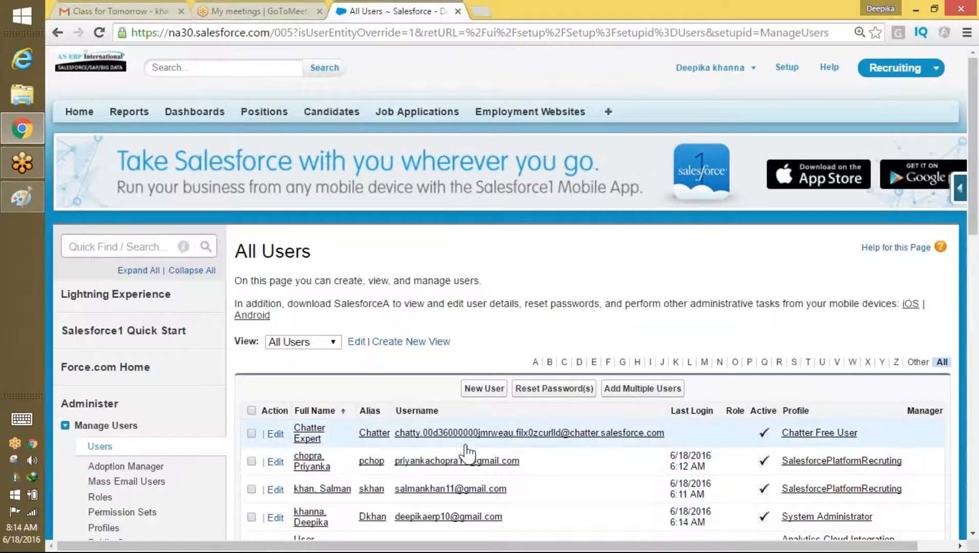
# Step: Open and scroll through the SalesforcePlatformRecruting profile
pyautogui.click(869, 462)
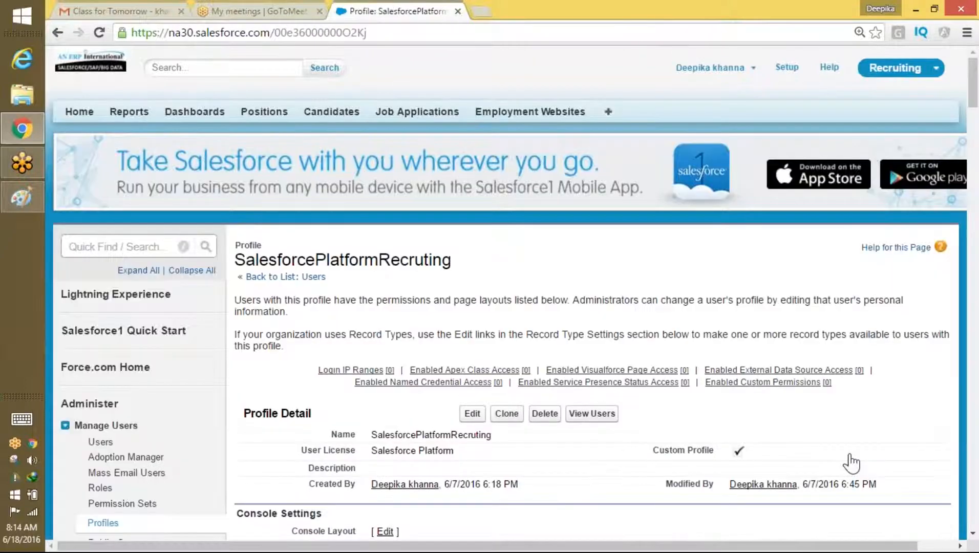
pyautogui.moveTo(973, 93); pyautogui.dragTo(975, 120)
pyautogui.moveTo(454, 154); pyautogui.dragTo(374, 154)
pyautogui.moveTo(972, 128); pyautogui.dragTo(971, 96)
pyautogui.click(433, 129)
# Step: Search Quick Find for 'per' and open Permission Sets, which lists no records
pyautogui.click(127, 247)
pyautogui.write('per')
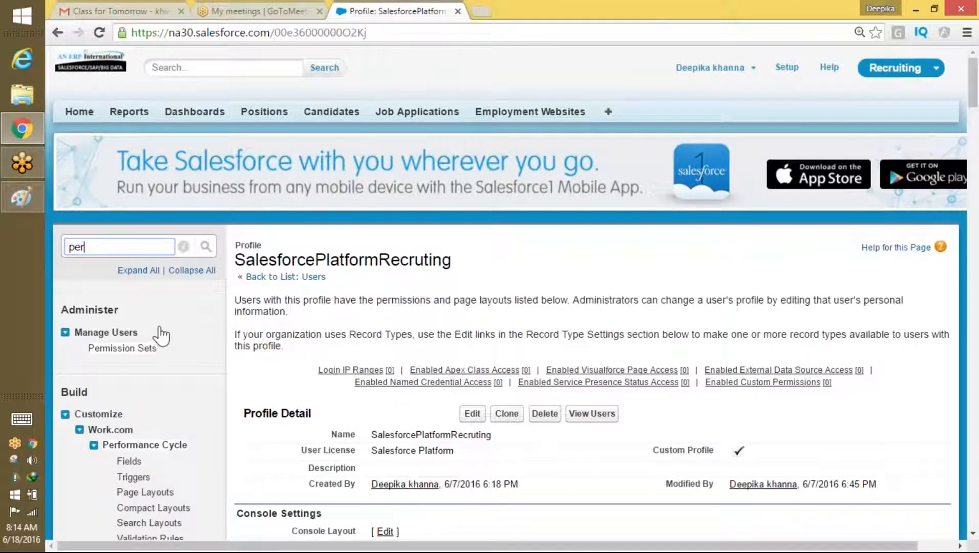
pyautogui.click(160, 329)
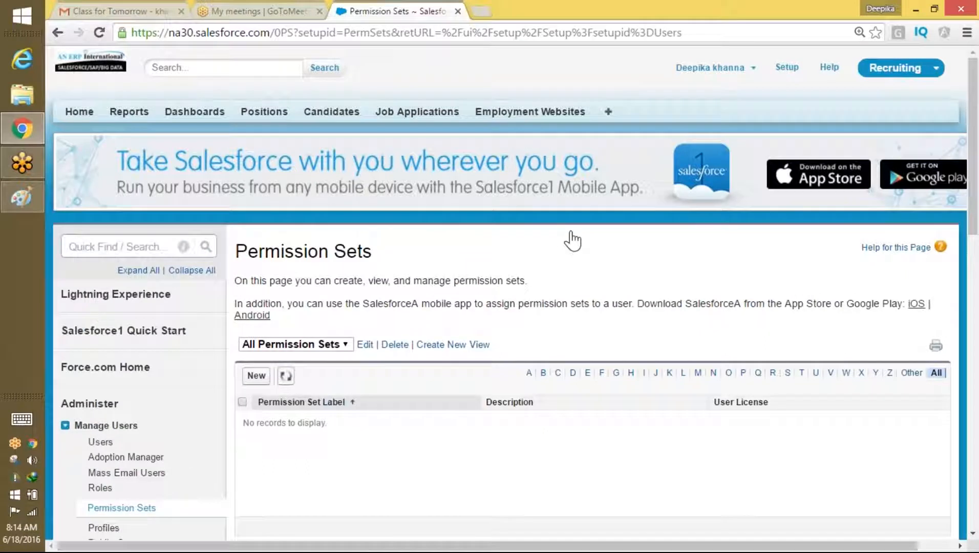
# Step: Start a new permission set labelled 'Grant Edit Delete And Create Access on Candidate'
pyautogui.click(256, 376)
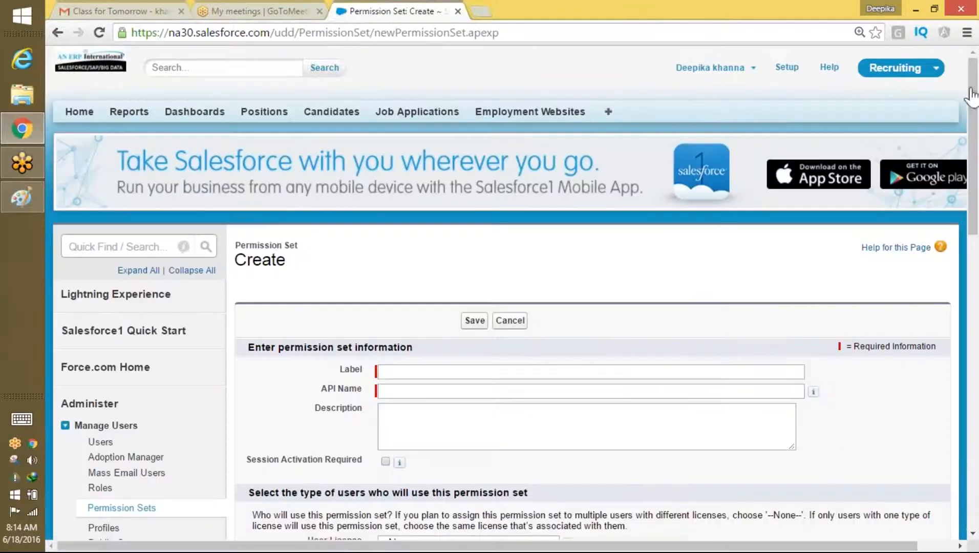
pyautogui.moveTo(973, 67); pyautogui.dragTo(972, 95)
pyautogui.click(496, 289)
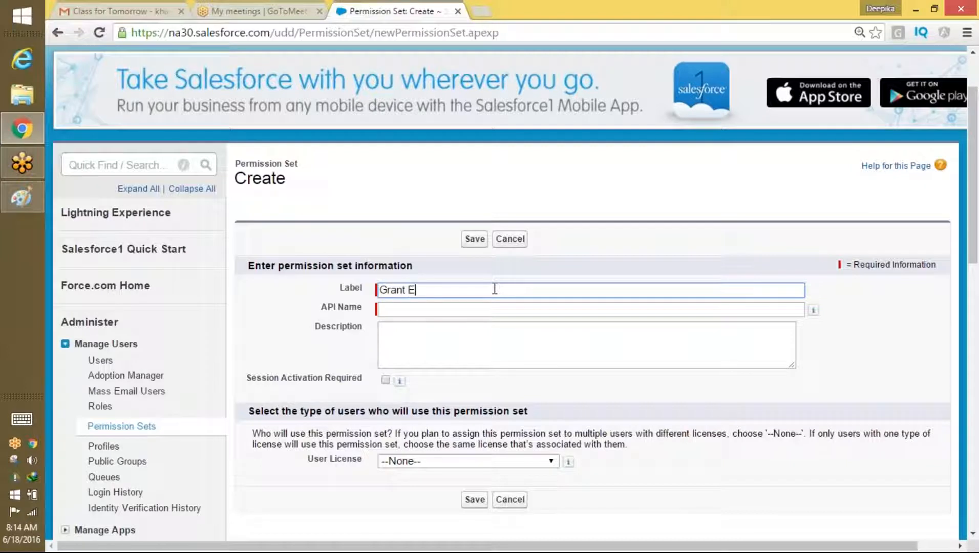
pyautogui.write('Grant Edit Delete And Create Access on Candidate')
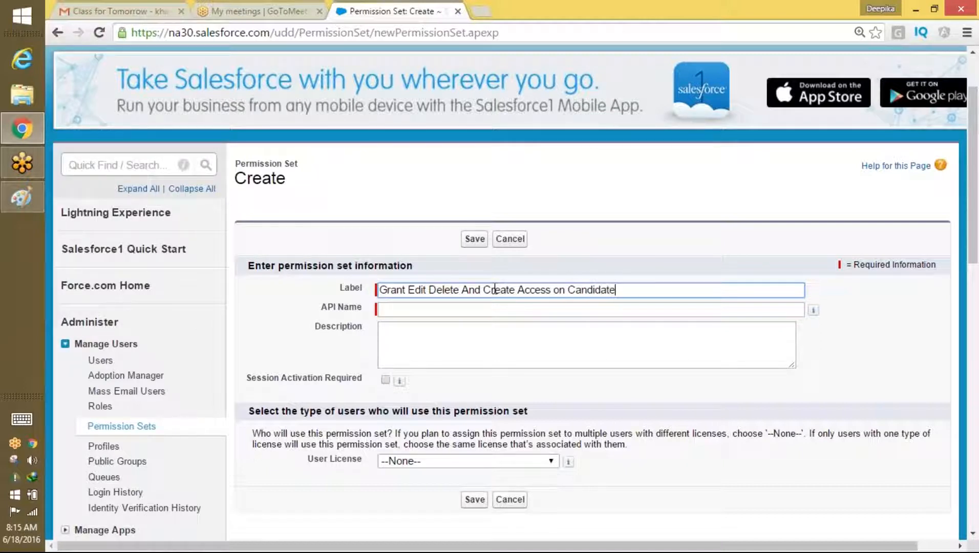
pyautogui.press('Tab')
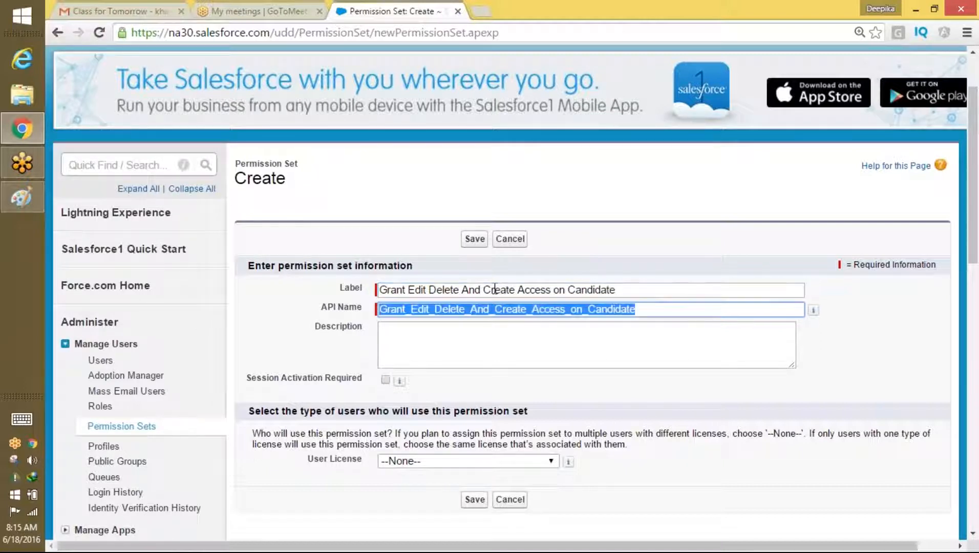
# Step: Choose the Salesforce Platform user license and save the permission set
pyautogui.scroll(-3, 430, 392)
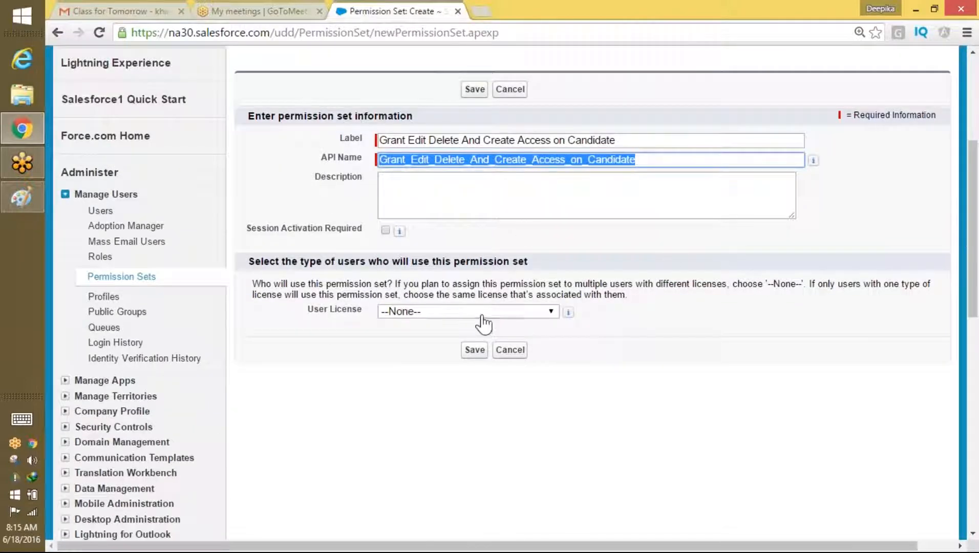
pyautogui.click(553, 314)
pyautogui.moveTo(554, 197); pyautogui.dragTo(540, 166)
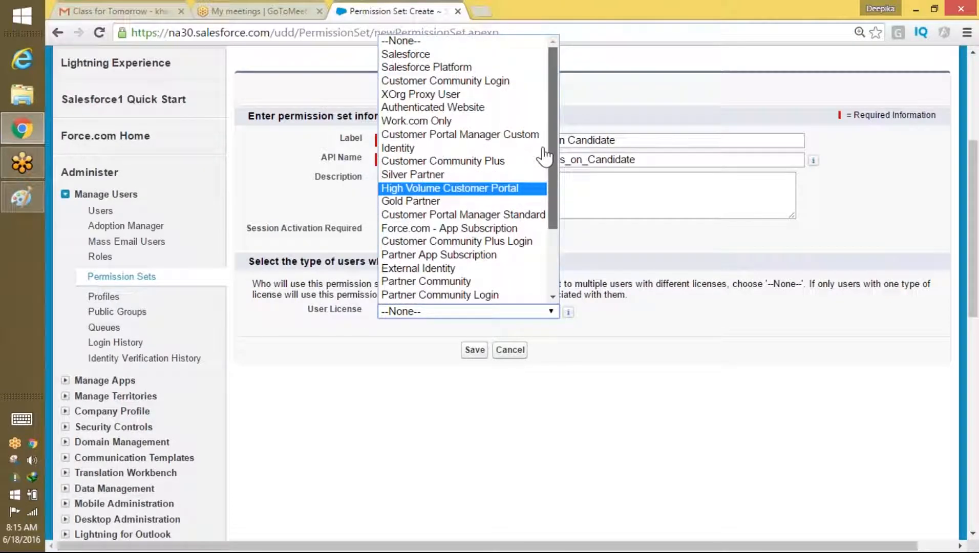
pyautogui.click(433, 67)
pyautogui.click(474, 351)
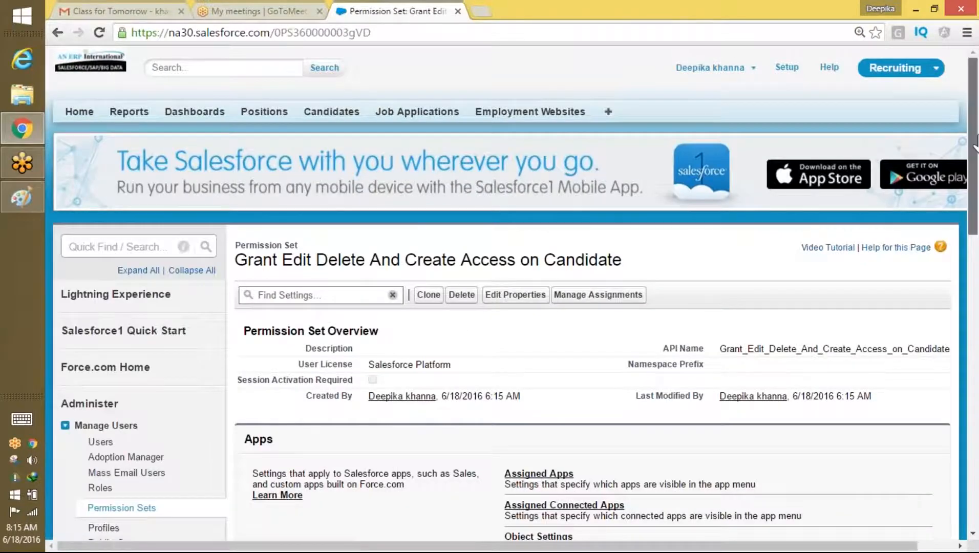
# Step: Go to the new permission set's Object Settings page
pyautogui.scroll(-6, 944, 230)
pyautogui.moveTo(976, 287); pyautogui.dragTo(976, 187)
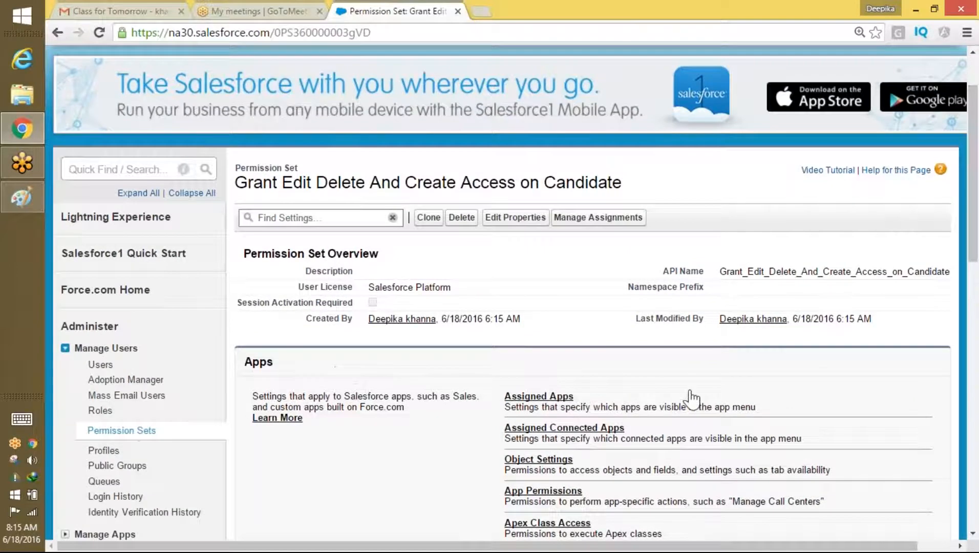
pyautogui.moveTo(976, 225); pyautogui.dragTo(976, 272)
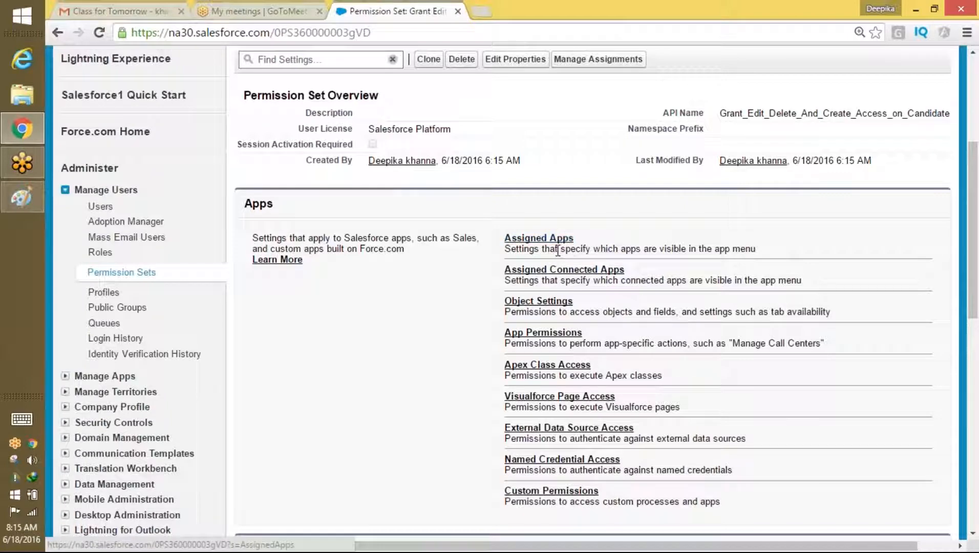
pyautogui.click(552, 304)
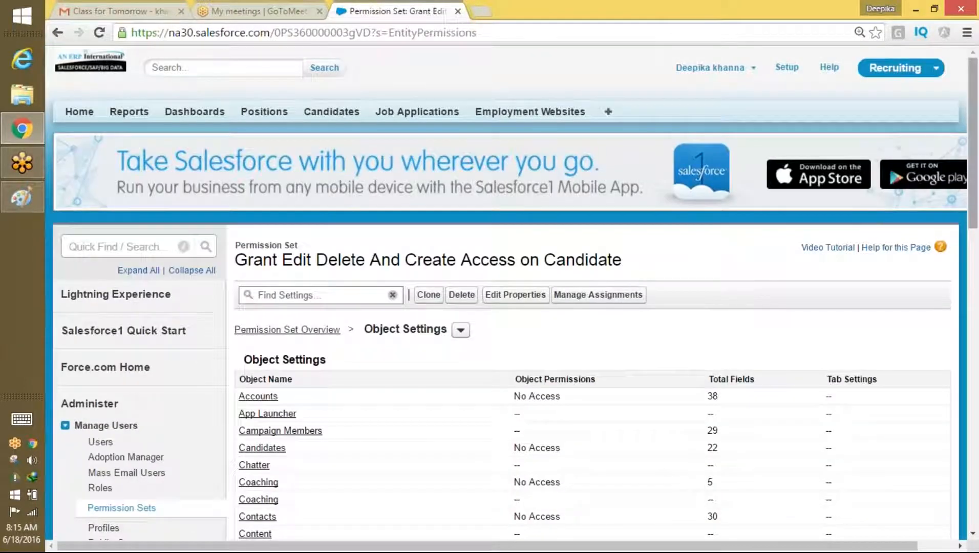
pyautogui.scroll(-3, 658, 272)
pyautogui.click(461, 189)
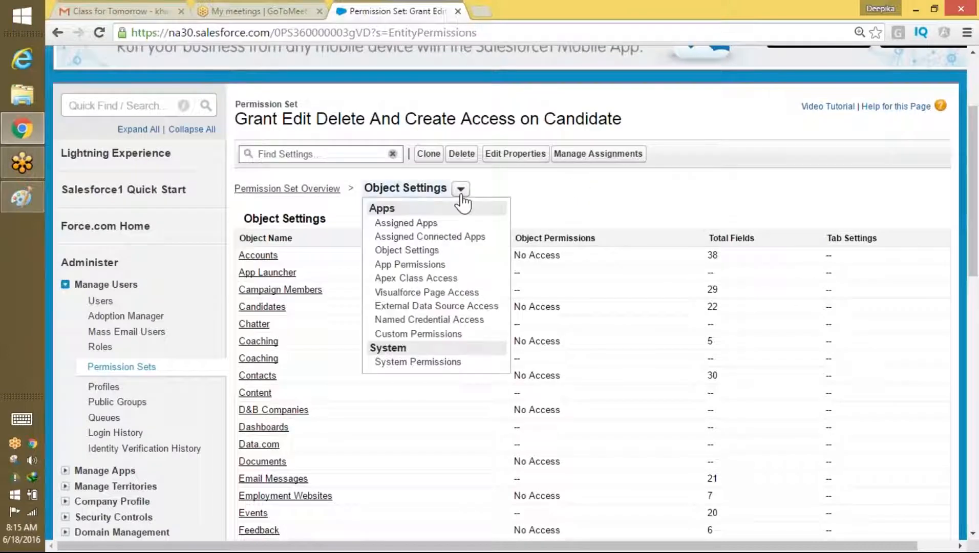
pyautogui.click(593, 212)
pyautogui.moveTo(973, 166); pyautogui.dragTo(973, 258)
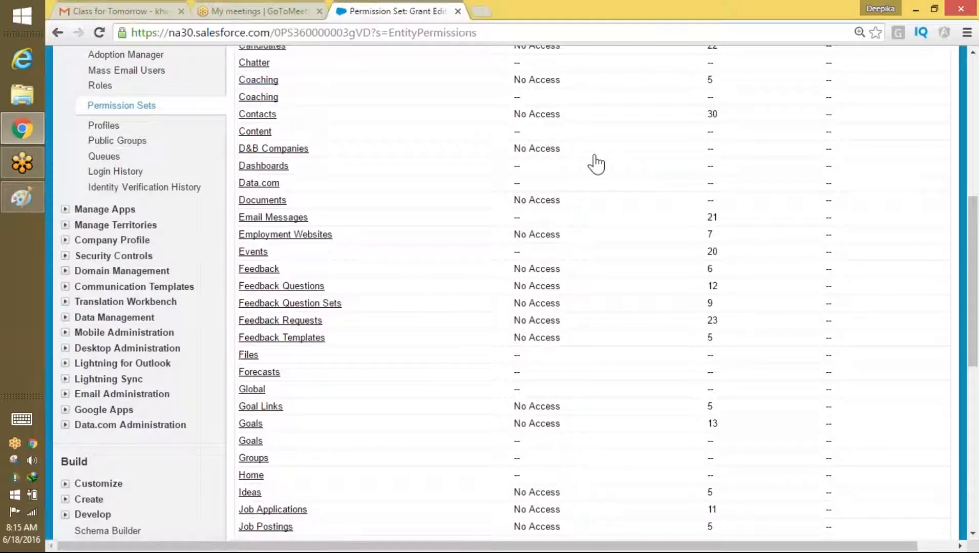
pyautogui.moveTo(974, 247); pyautogui.dragTo(974, 224)
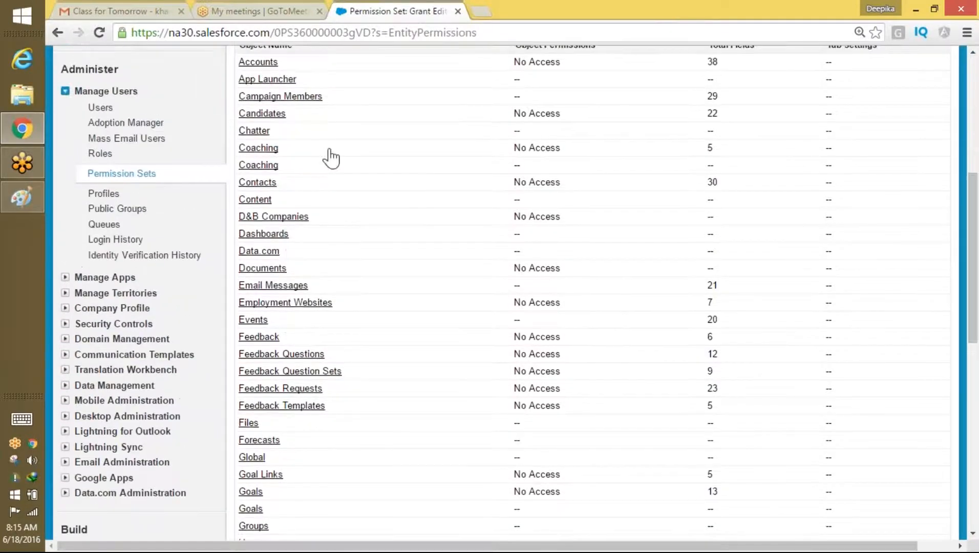
# Step: Open the Candidates object settings and put them into edit mode
pyautogui.click(270, 115)
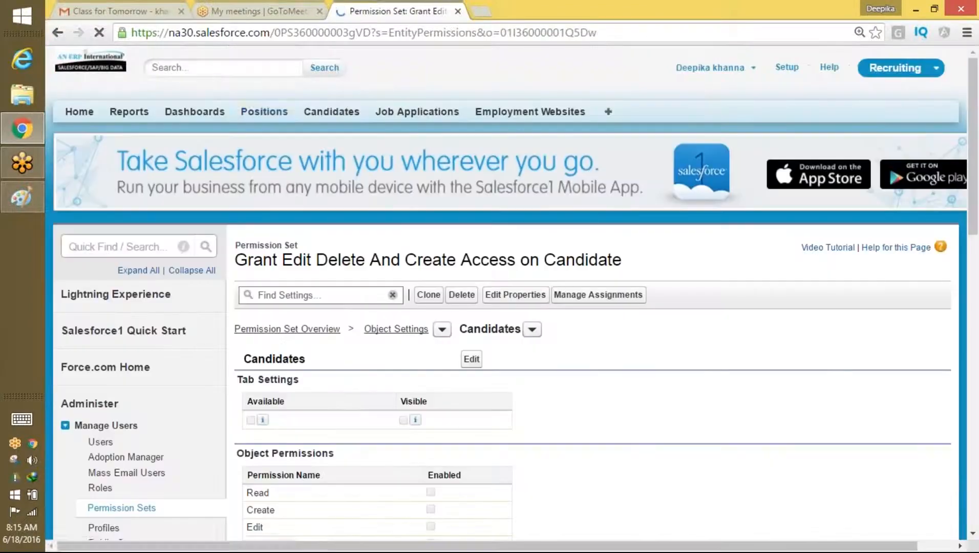
pyautogui.moveTo(975, 185); pyautogui.dragTo(975, 200)
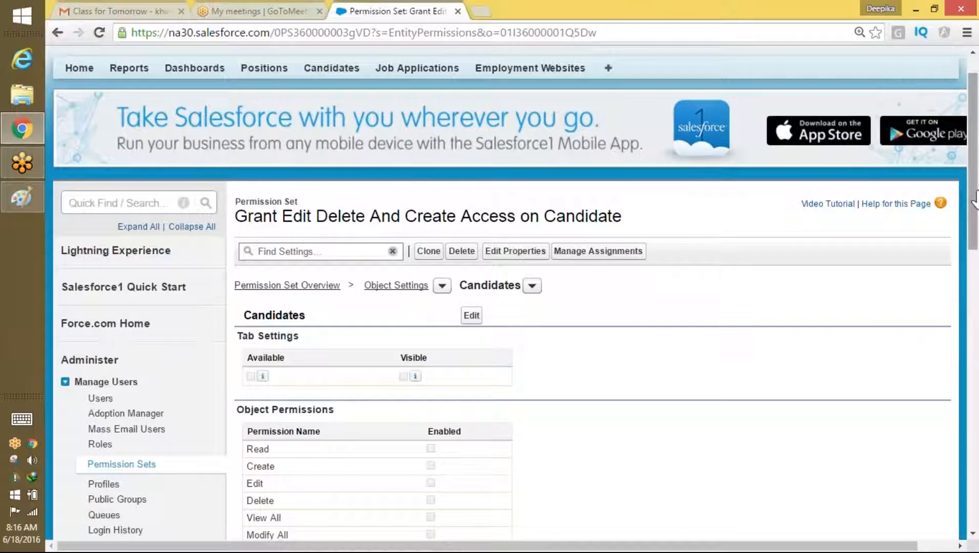
pyautogui.moveTo(974, 201); pyautogui.dragTo(975, 230)
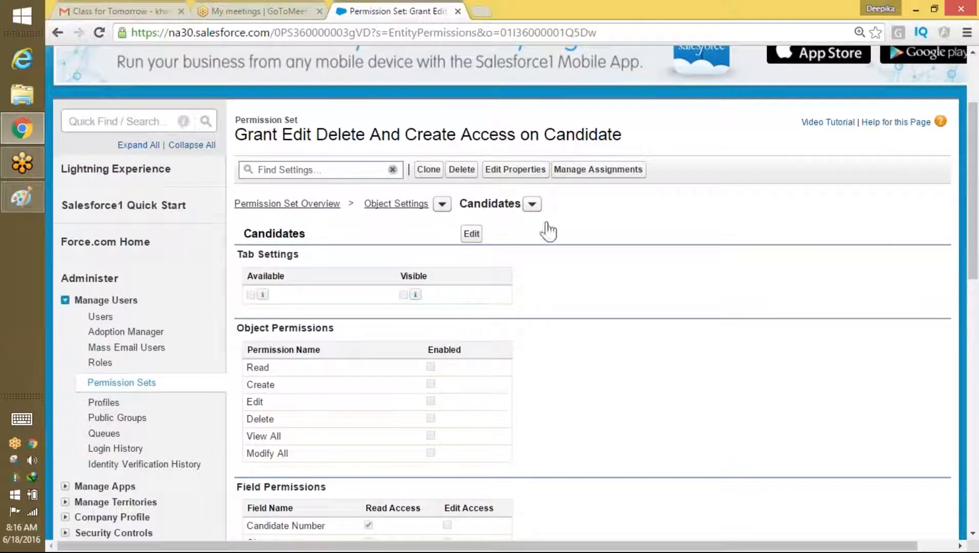
pyautogui.click(471, 233)
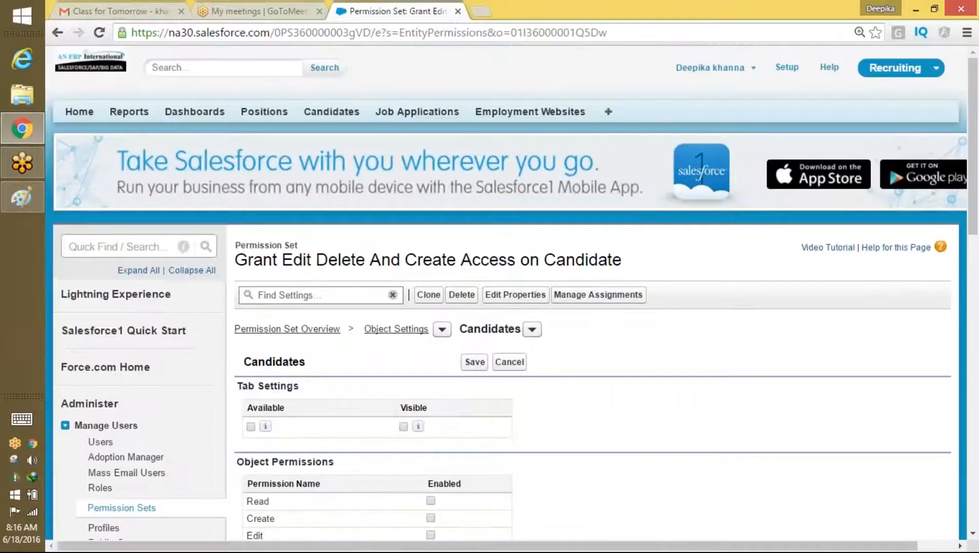
# Step: Grant Create, Edit and Delete (Read included) on Candidates and save, leaving View All and Modify All off
pyautogui.moveTo(964, 154); pyautogui.dragTo(965, 218)
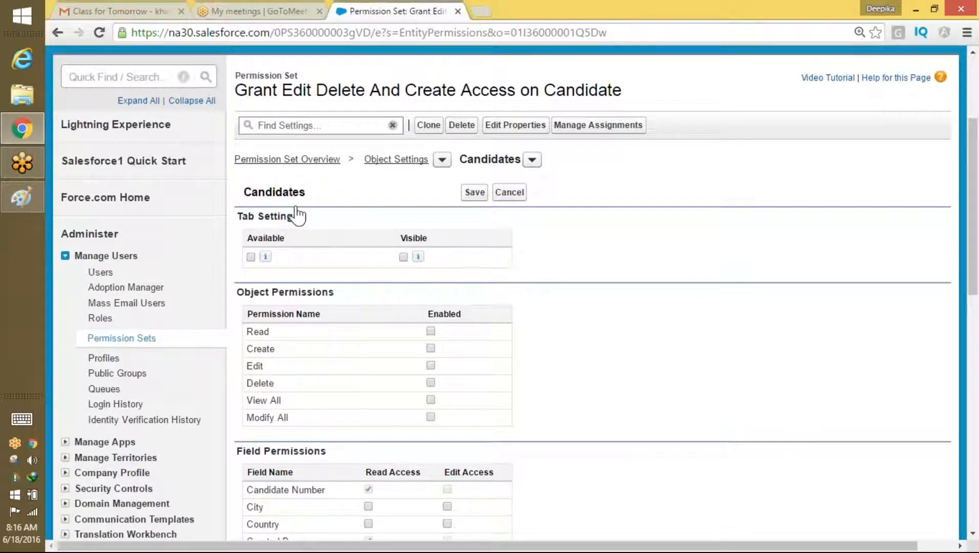
pyautogui.moveTo(298, 215); pyautogui.dragTo(238, 217)
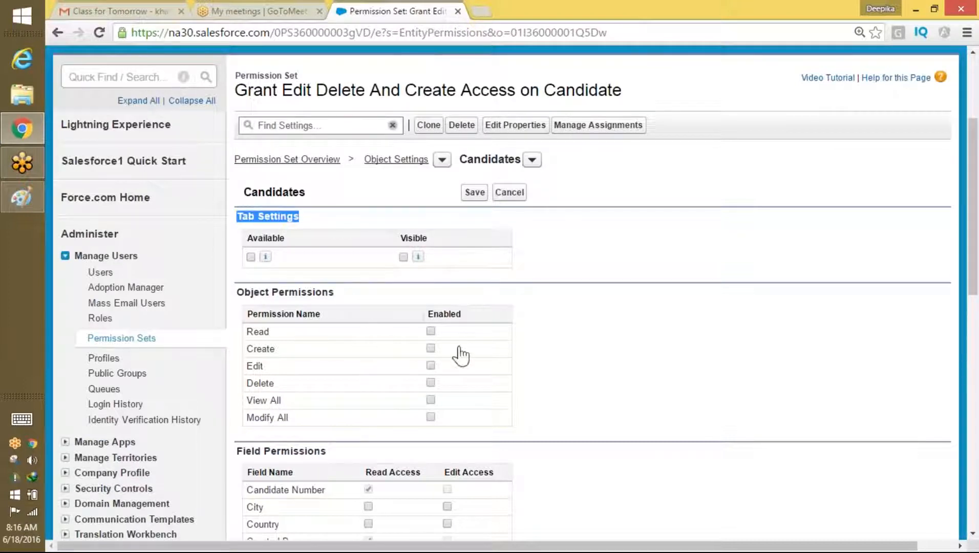
pyautogui.click(431, 350)
pyautogui.click(431, 366)
pyautogui.click(430, 383)
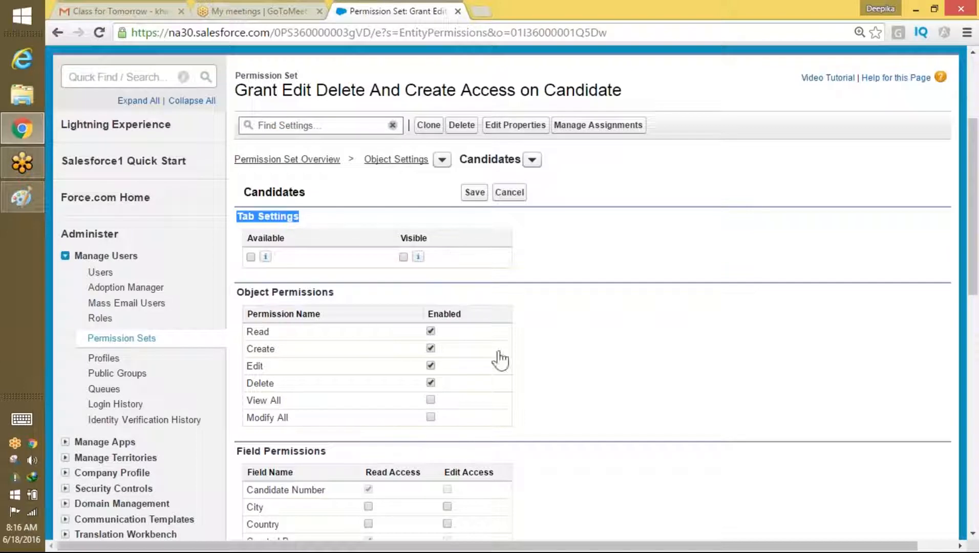
pyautogui.click(473, 194)
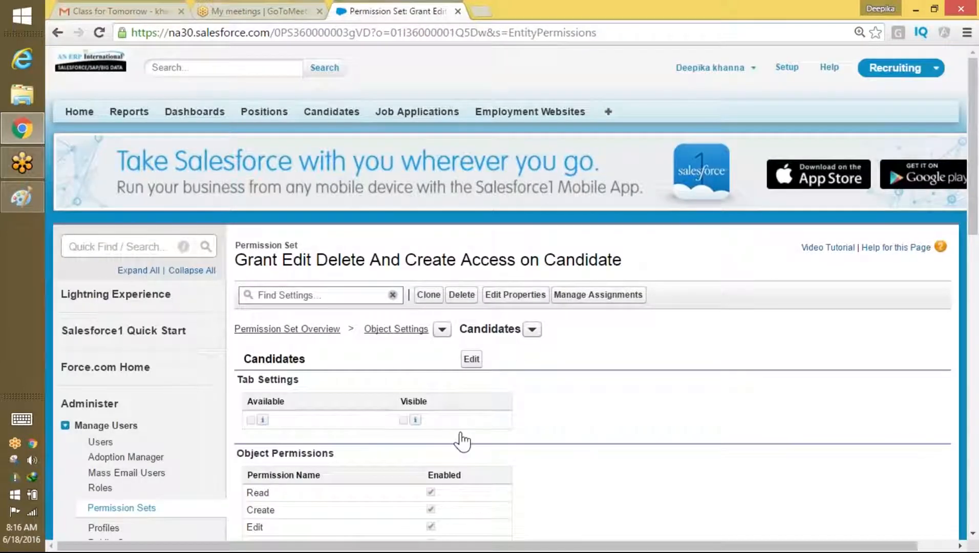
pyautogui.moveTo(972, 146)
pyautogui.mouseDown()
pyautogui.moveTo(949, 396)
pyautogui.moveTo(973, 151)
pyautogui.mouseUp()
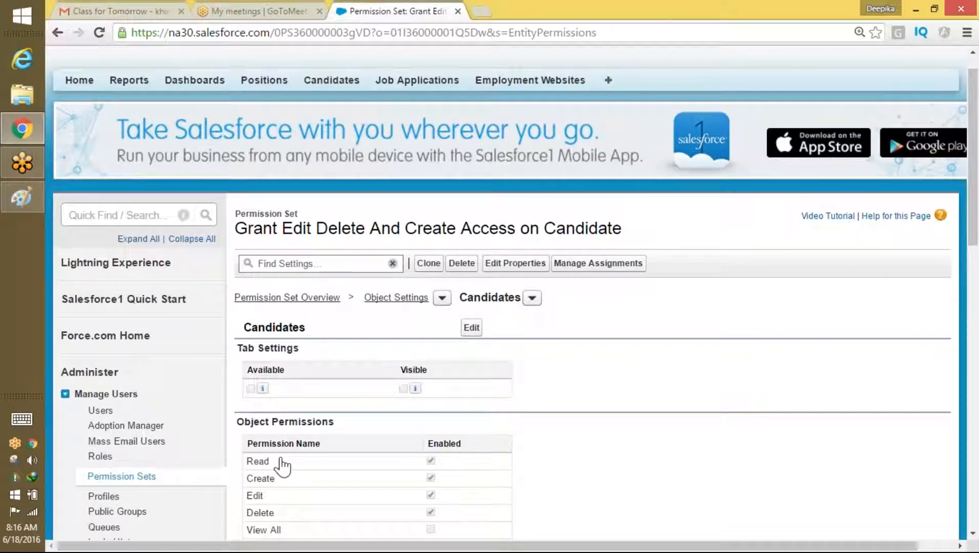
# Step: Assign the permission set to the SalesforcePlatformRecruting-profile user through Manage Assignments
pyautogui.click(598, 264)
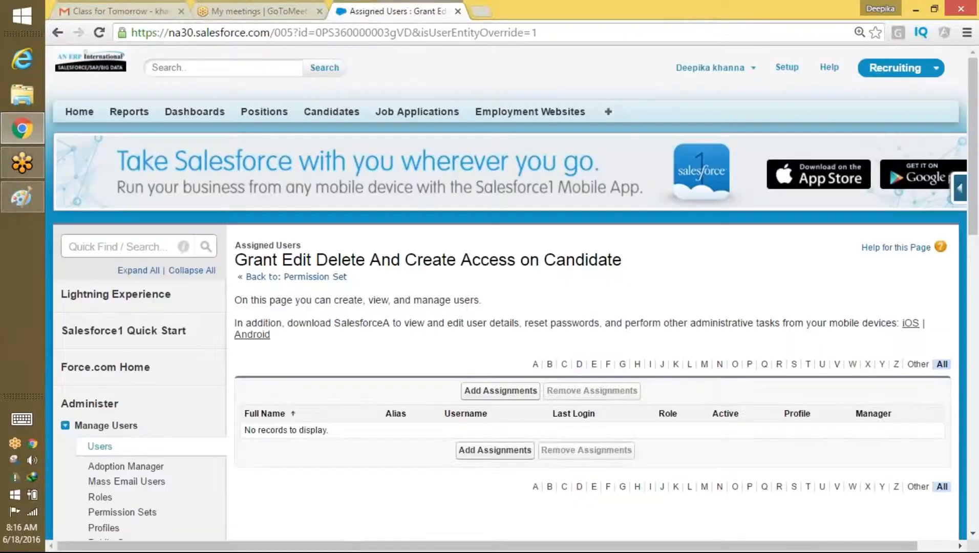
pyautogui.click(500, 391)
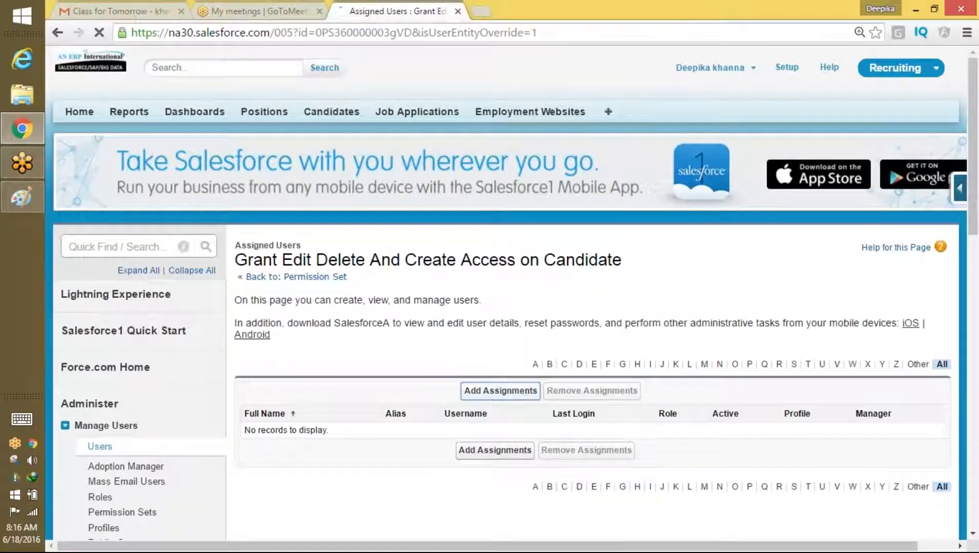
pyautogui.moveTo(975, 168); pyautogui.dragTo(975, 209)
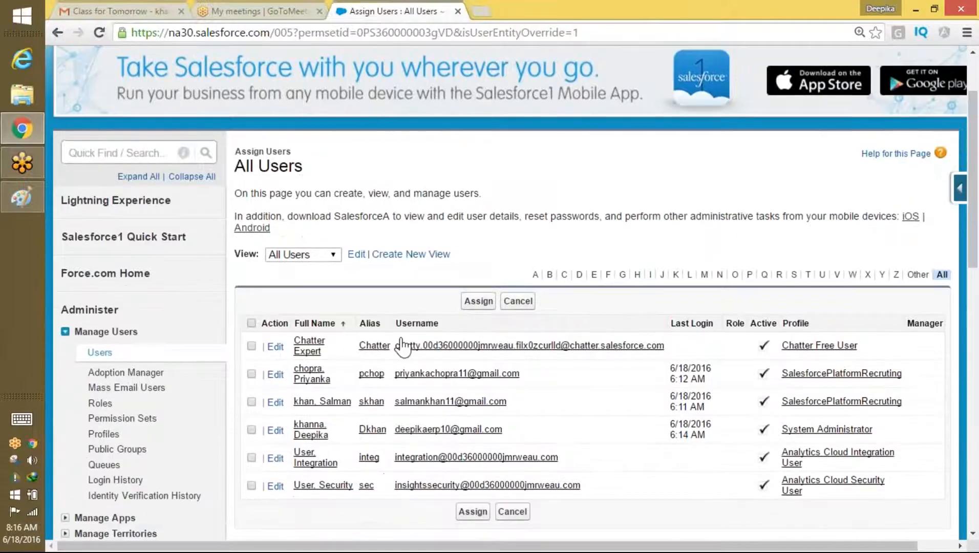
pyautogui.click(252, 374)
pyautogui.click(473, 512)
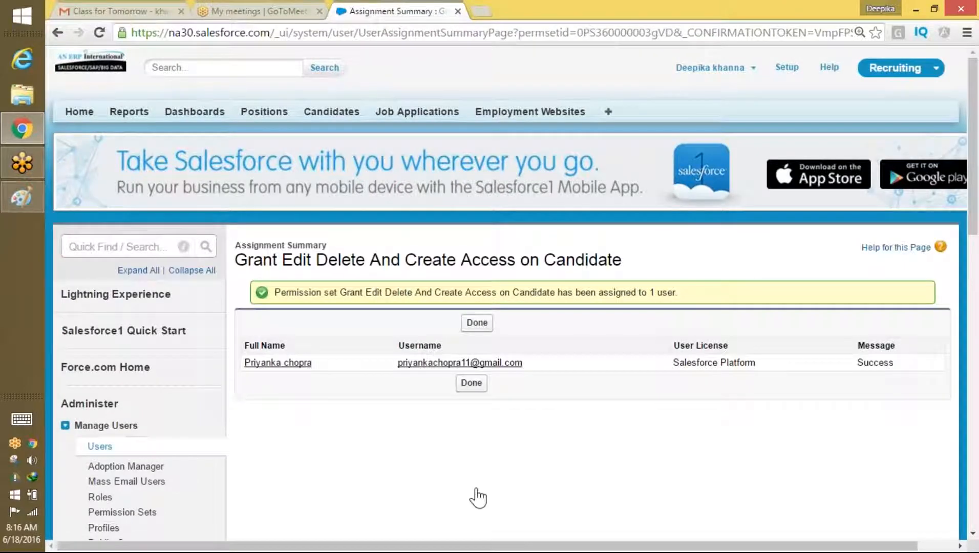
pyautogui.click(478, 324)
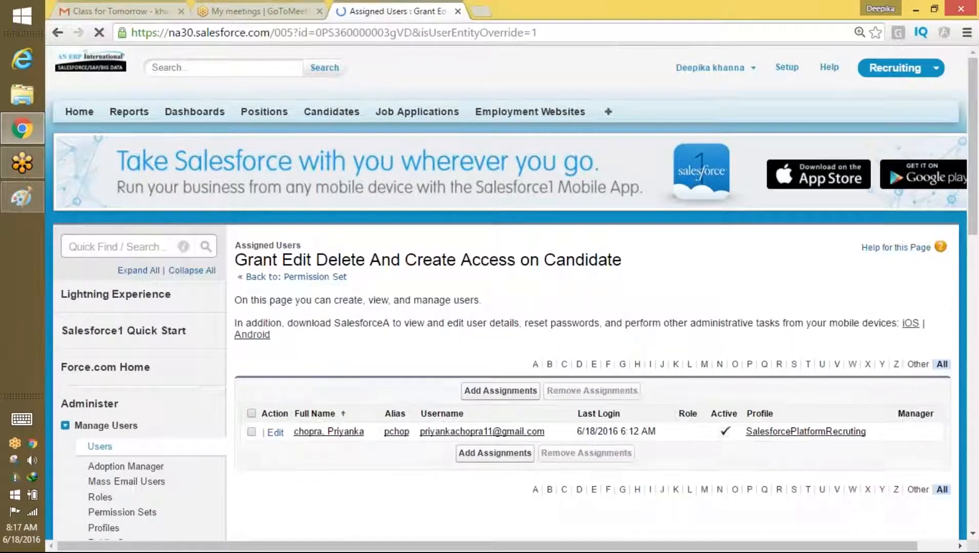
# Step: Handwrite 'Same Profile' and 'Permission Set' notes on the Paint permissions sketch
pyautogui.click(31, 207)
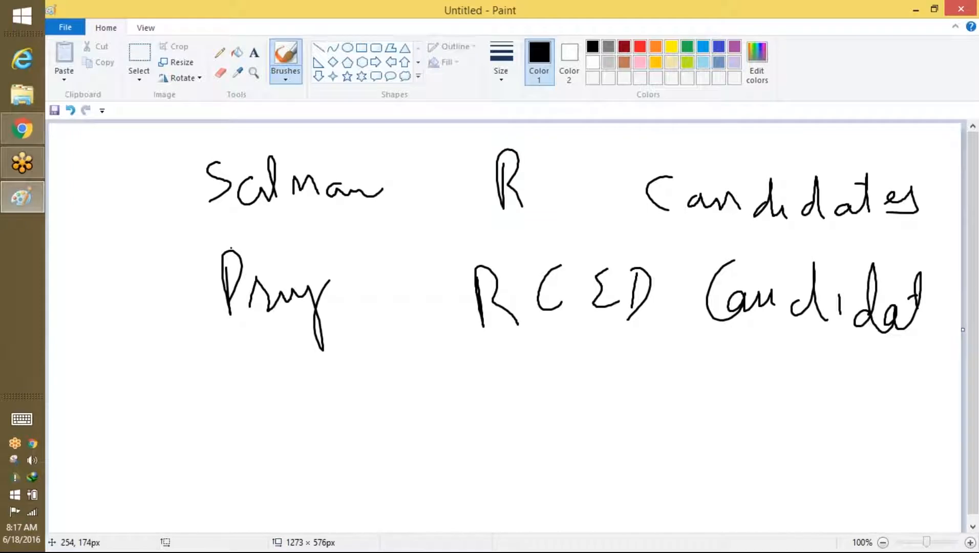
pyautogui.moveTo(290, 404); pyautogui.dragTo(274, 455)
pyautogui.moveTo(330, 443)
pyautogui.mouseDown()
pyautogui.moveTo(346, 454)
pyautogui.moveTo(402, 456)
pyautogui.moveTo(397, 474)
pyautogui.mouseUp()
pyautogui.moveTo(497, 458)
pyautogui.mouseDown()
pyautogui.moveTo(493, 414)
pyautogui.moveTo(496, 430)
pyautogui.moveTo(558, 385)
pyautogui.moveTo(581, 468)
pyautogui.moveTo(613, 411)
pyautogui.moveTo(649, 438)
pyautogui.mouseUp()
pyautogui.moveTo(433, 484); pyautogui.dragTo(449, 455)
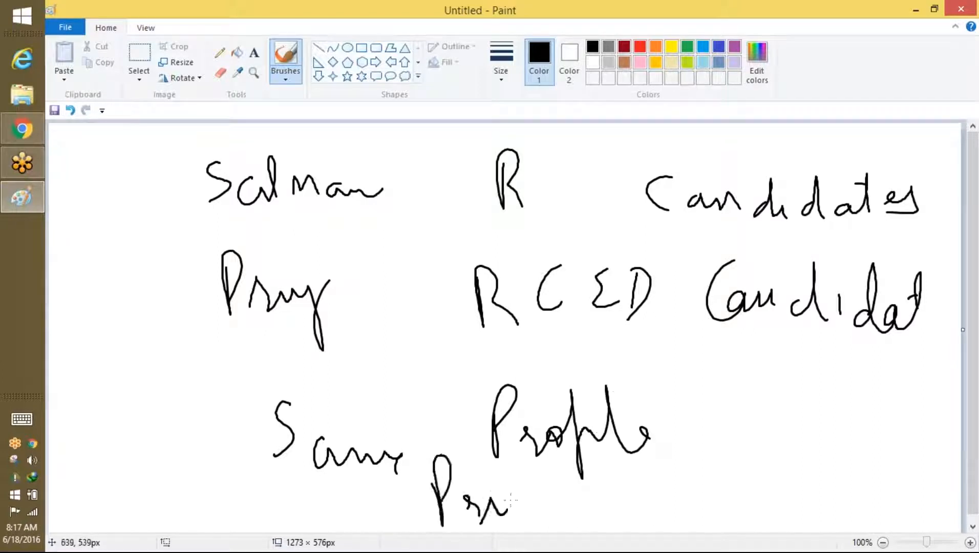
pyautogui.moveTo(691, 490)
pyautogui.mouseDown()
pyautogui.moveTo(698, 453)
pyautogui.moveTo(772, 471)
pyautogui.moveTo(870, 446)
pyautogui.moveTo(931, 445)
pyautogui.mouseUp()
pyautogui.moveTo(840, 495)
pyautogui.mouseDown()
pyautogui.moveTo(844, 532)
pyautogui.moveTo(865, 533)
pyautogui.mouseUp()
pyautogui.moveTo(889, 478); pyautogui.dragTo(865, 533)
pyautogui.moveTo(880, 495); pyautogui.dragTo(908, 494)
# Step: Start a new blank picture, discarding the sketch without saving
pyautogui.click(65, 27)
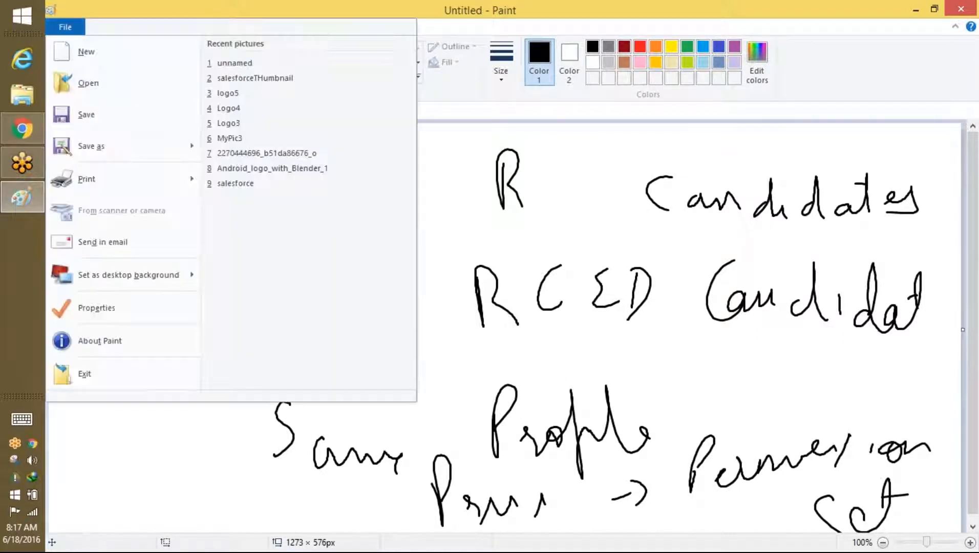
pyautogui.click(87, 66)
pyautogui.click(552, 279)
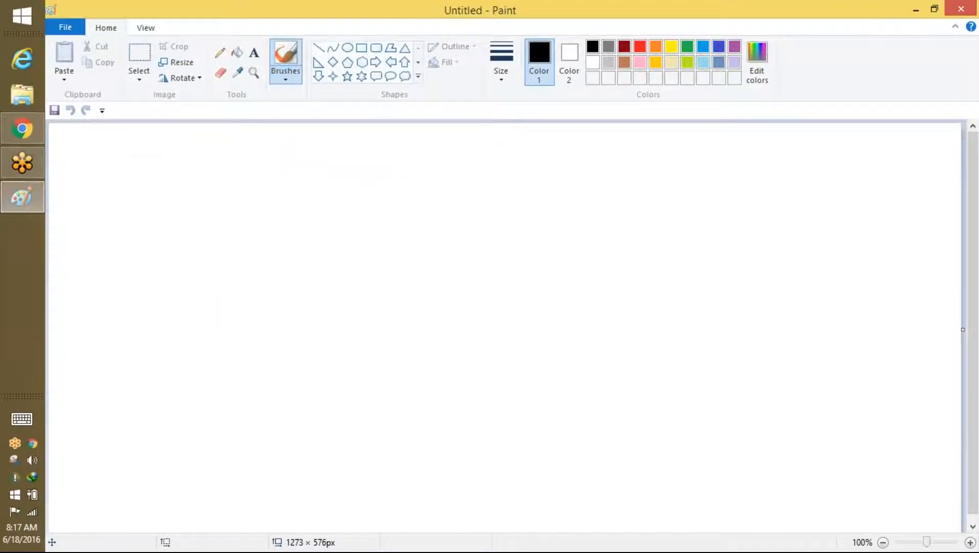
# Step: Return to the Salesforce Assigned Users page in Chrome
pyautogui.click(22, 129)
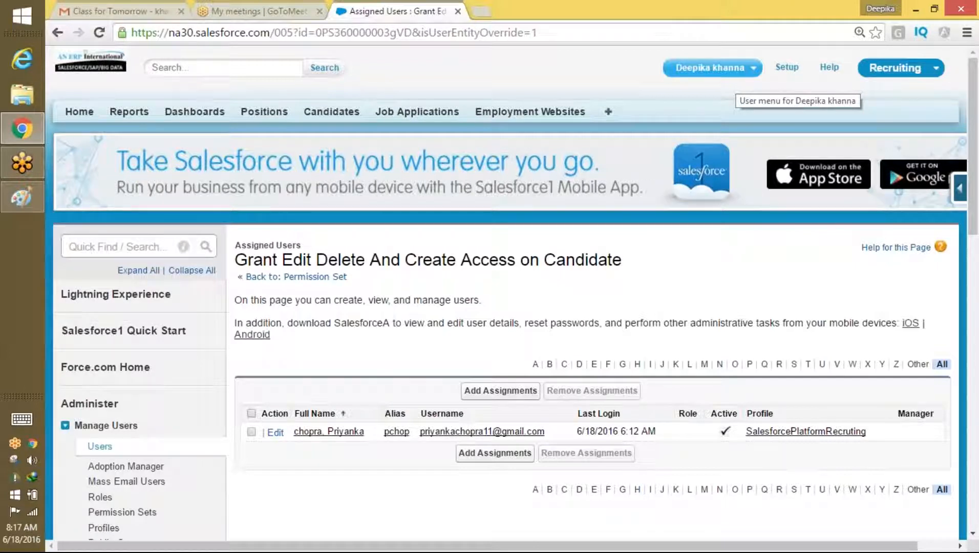
# Step: Log out of the admin account and sign in as another saved user
pyautogui.click(706, 73)
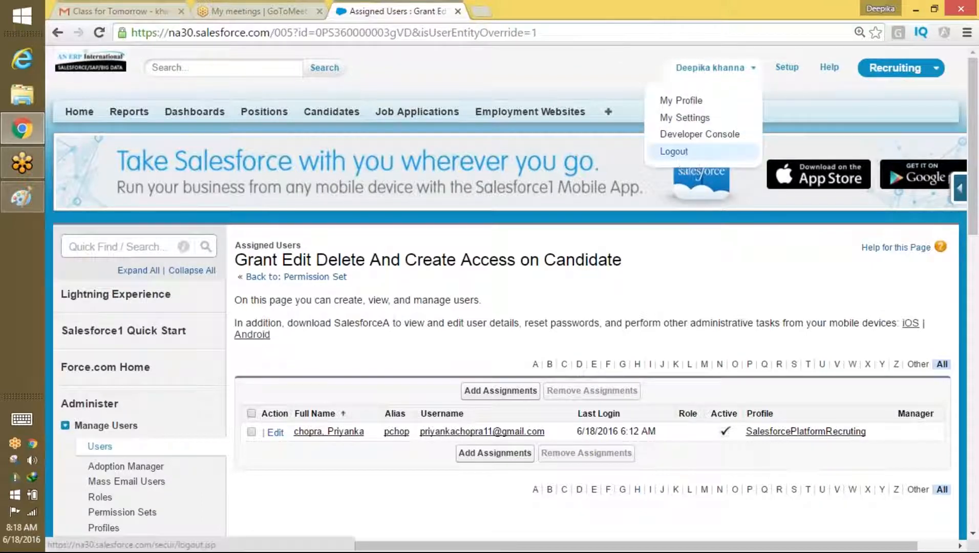
pyautogui.click(681, 150)
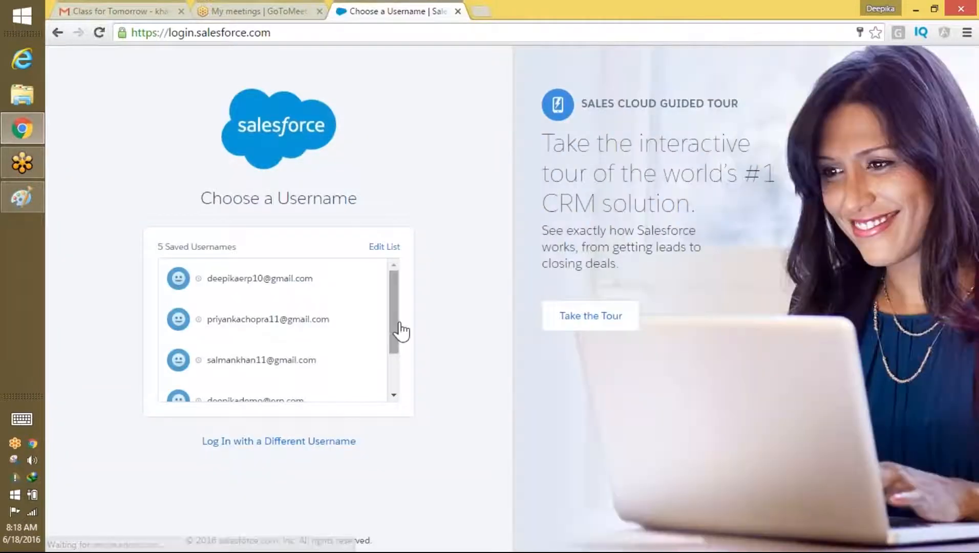
pyautogui.moveTo(401, 332)
pyautogui.mouseDown()
pyautogui.moveTo(395, 366)
pyautogui.moveTo(395, 350)
pyautogui.mouseUp()
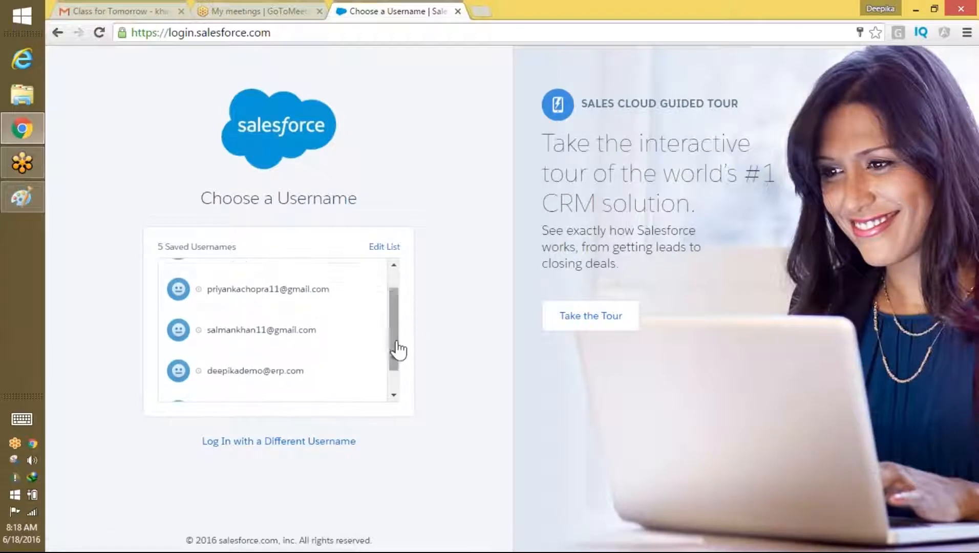
pyautogui.click(218, 322)
pyautogui.click(283, 340)
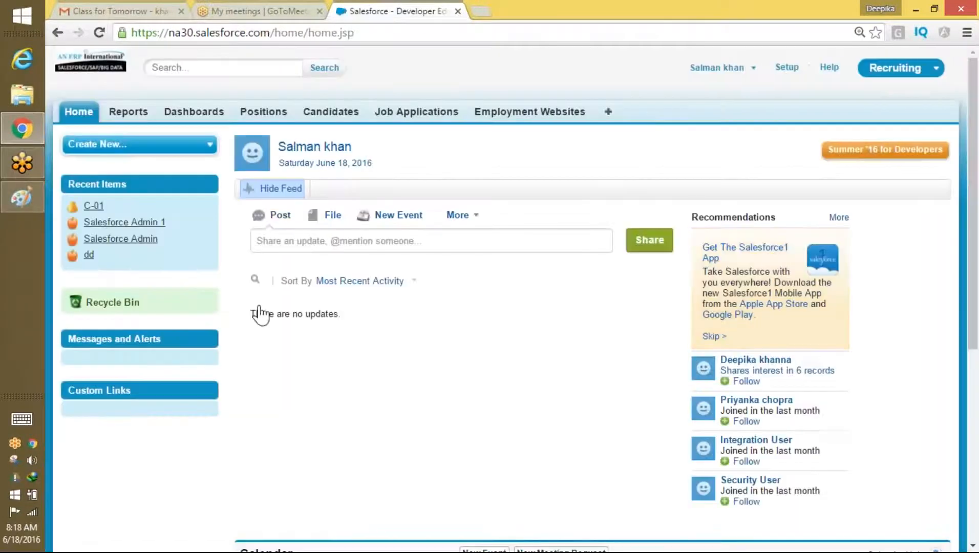
# Step: Browse Positions and the full Candidates list, open candidate C-01, then log out
pyautogui.click(277, 115)
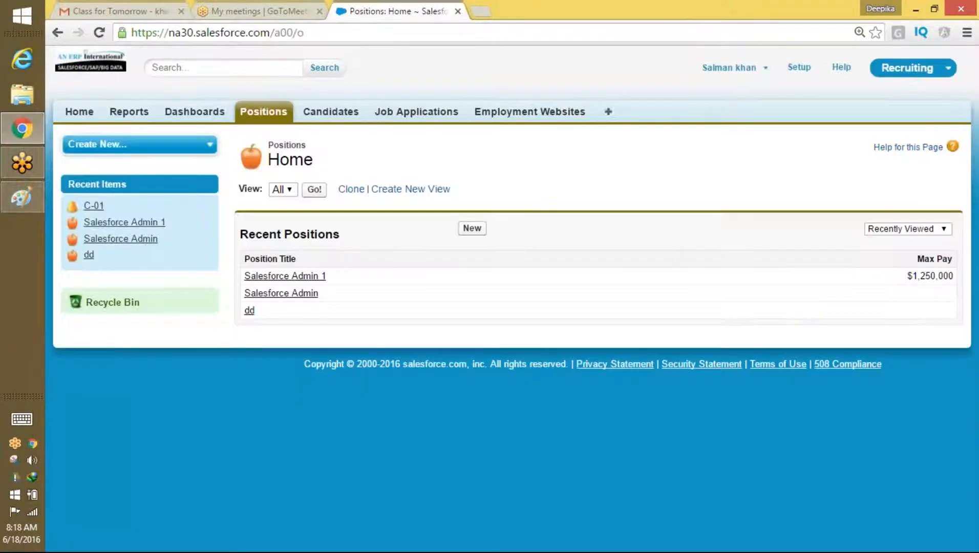
pyautogui.click(339, 113)
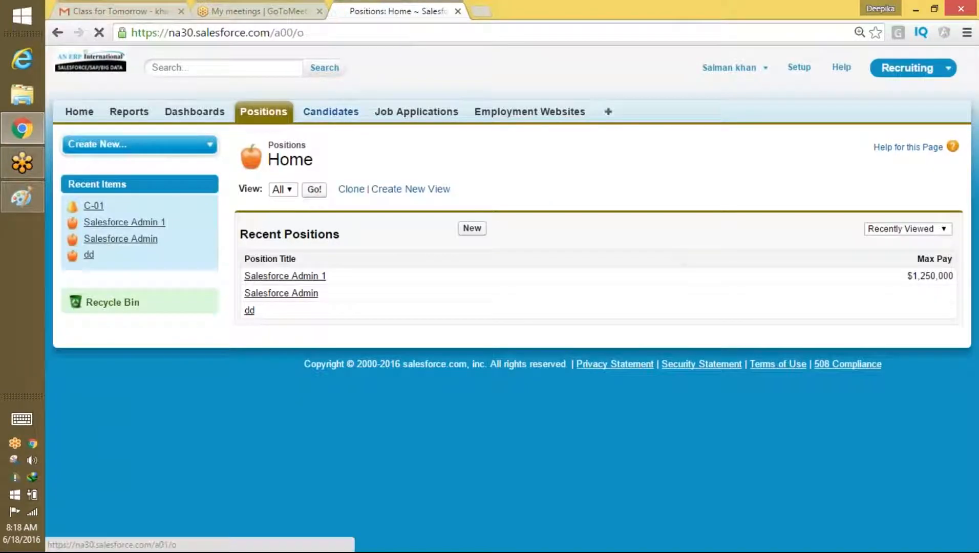
pyautogui.click(314, 189)
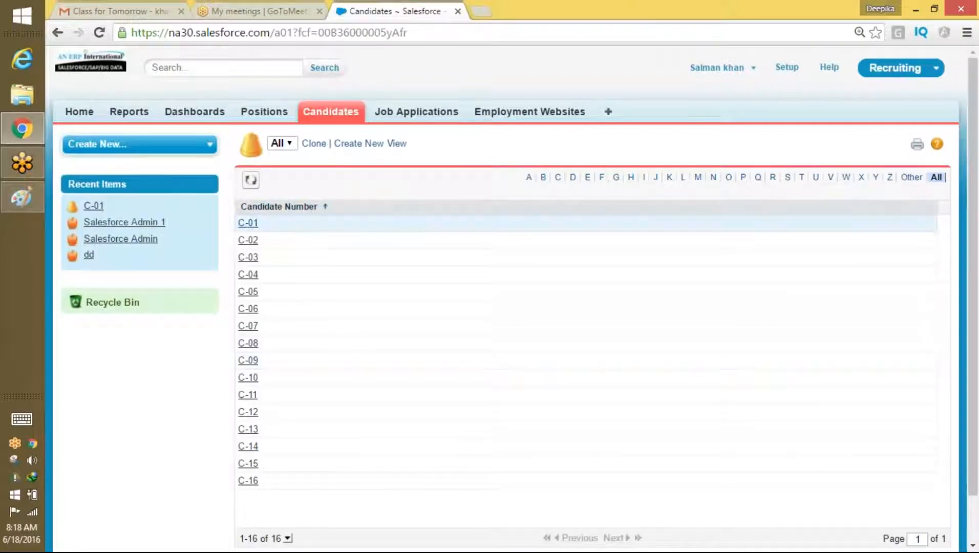
pyautogui.click(251, 224)
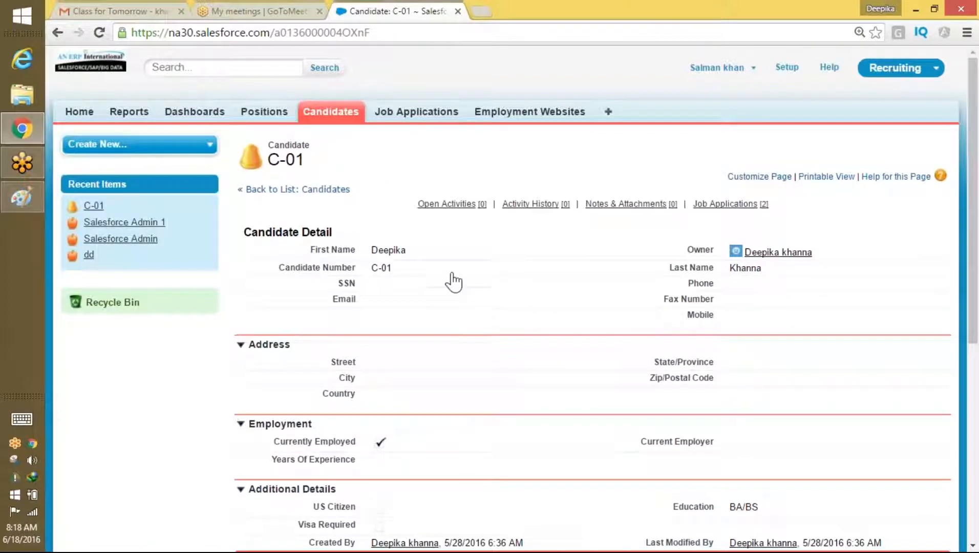
pyautogui.click(717, 67)
pyautogui.click(703, 129)
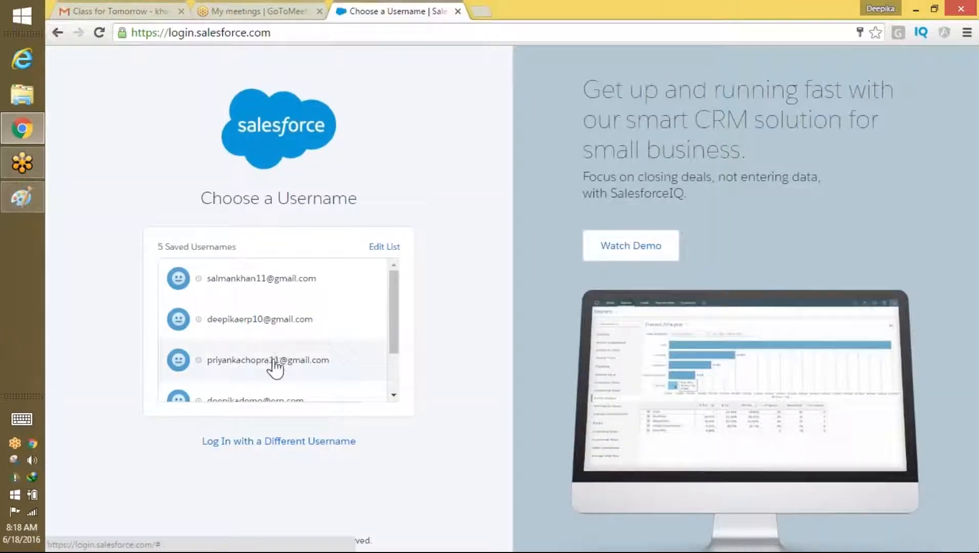
# Step: Log in as a different saved user, list all Candidates C-01 to C-16, then switch to Paint
pyautogui.click(272, 361)
pyautogui.press('Return')
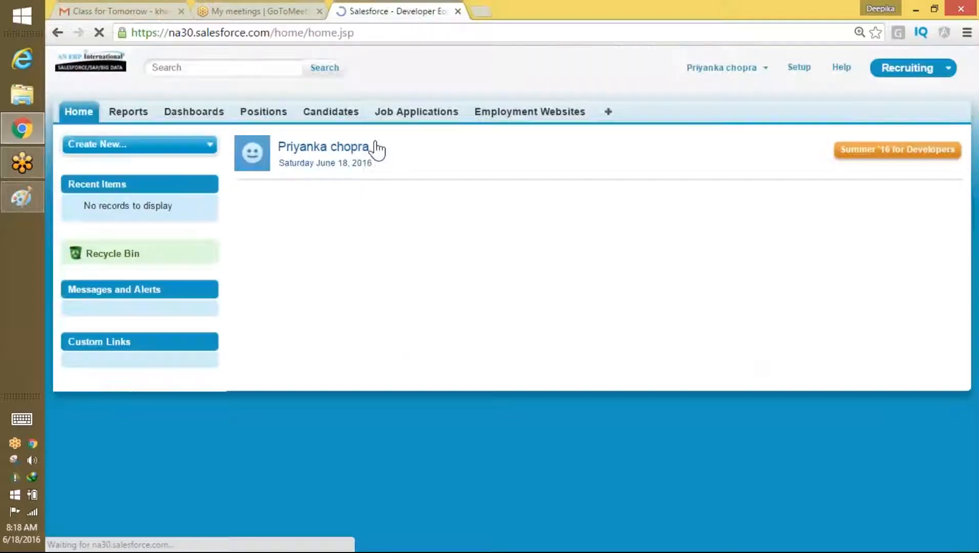
pyautogui.click(331, 111)
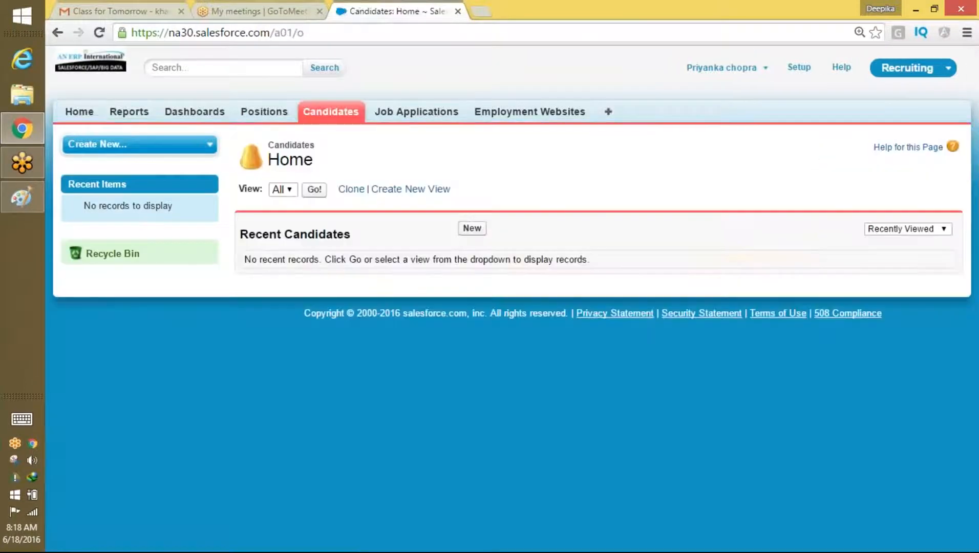
pyautogui.click(314, 189)
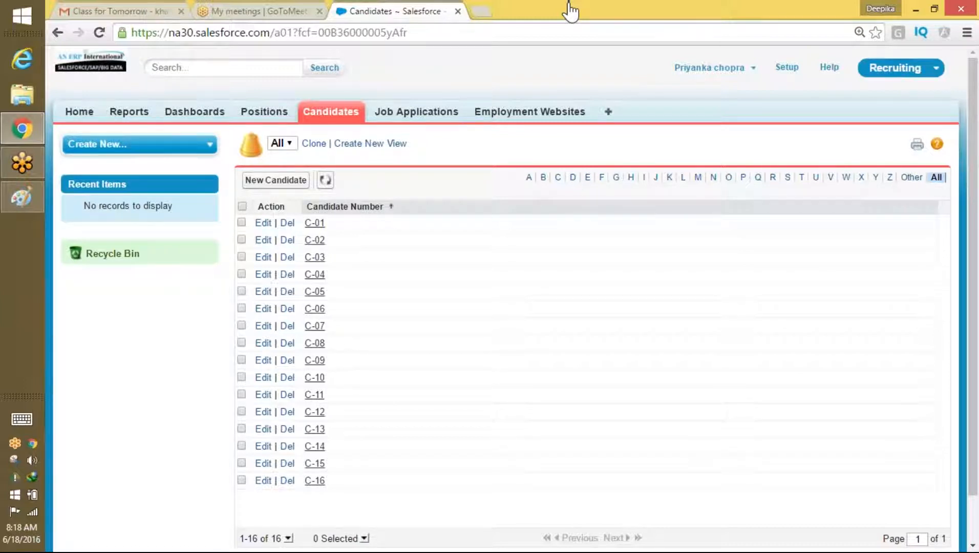
pyautogui.click(24, 205)
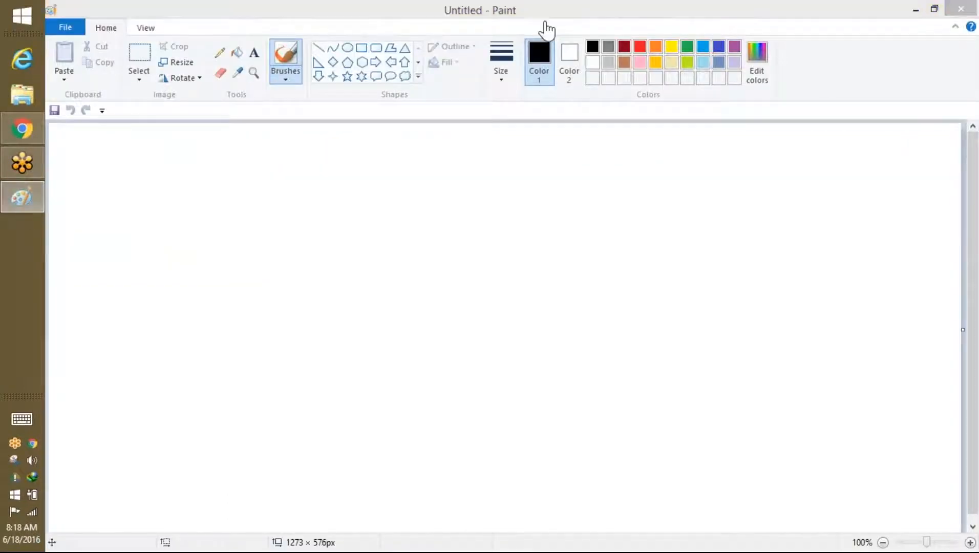
pyautogui.click(593, 23)
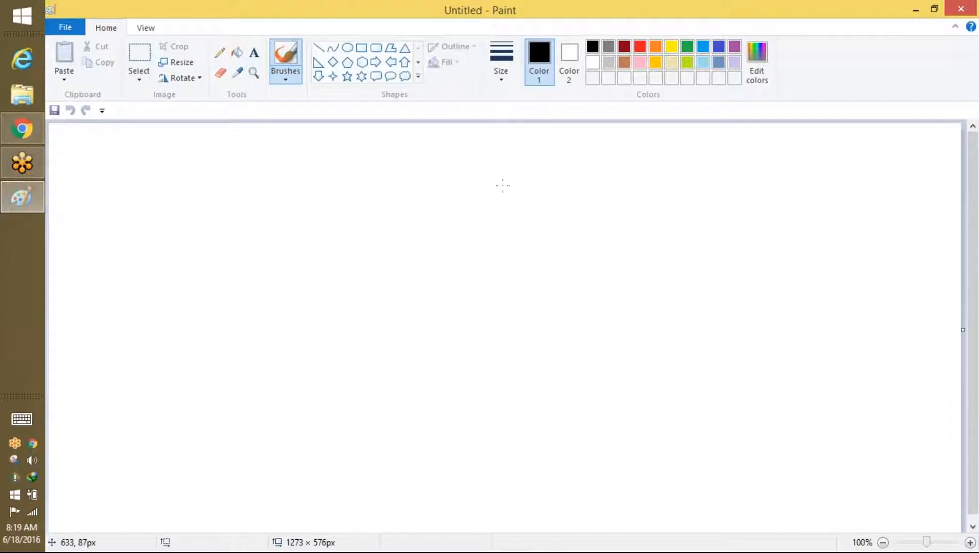
# Step: Handwrite 'Permission Object' on the canvas, box it, and return to the Salesforce browser
pyautogui.click(956, 38)
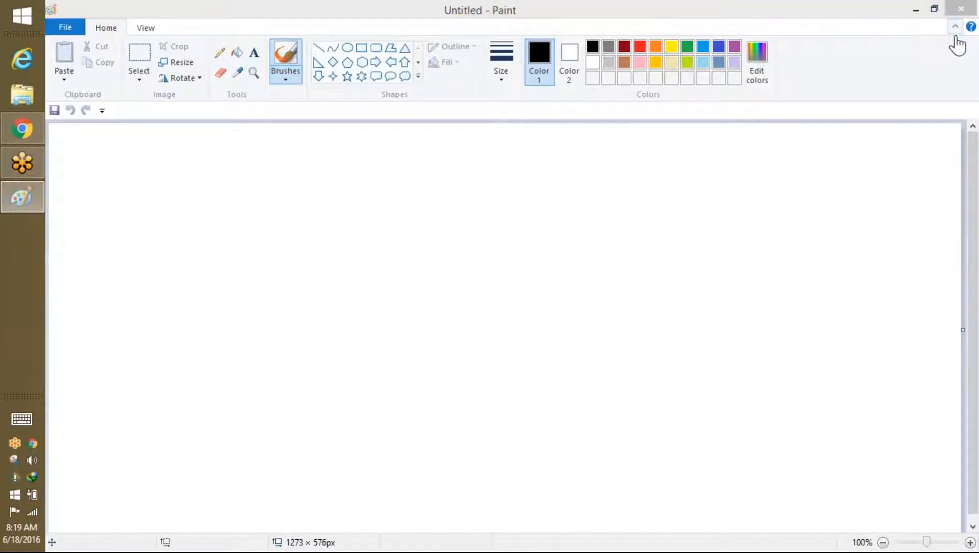
pyautogui.click(956, 45)
pyautogui.moveTo(319, 166)
pyautogui.mouseDown()
pyautogui.moveTo(317, 220)
pyautogui.moveTo(310, 201)
pyautogui.moveTo(432, 204)
pyautogui.moveTo(538, 228)
pyautogui.moveTo(557, 201)
pyautogui.moveTo(635, 212)
pyautogui.moveTo(641, 174)
pyautogui.moveTo(663, 205)
pyautogui.moveTo(683, 200)
pyautogui.moveTo(703, 220)
pyautogui.moveTo(720, 215)
pyautogui.mouseUp()
pyautogui.moveTo(711, 174); pyautogui.dragTo(752, 181)
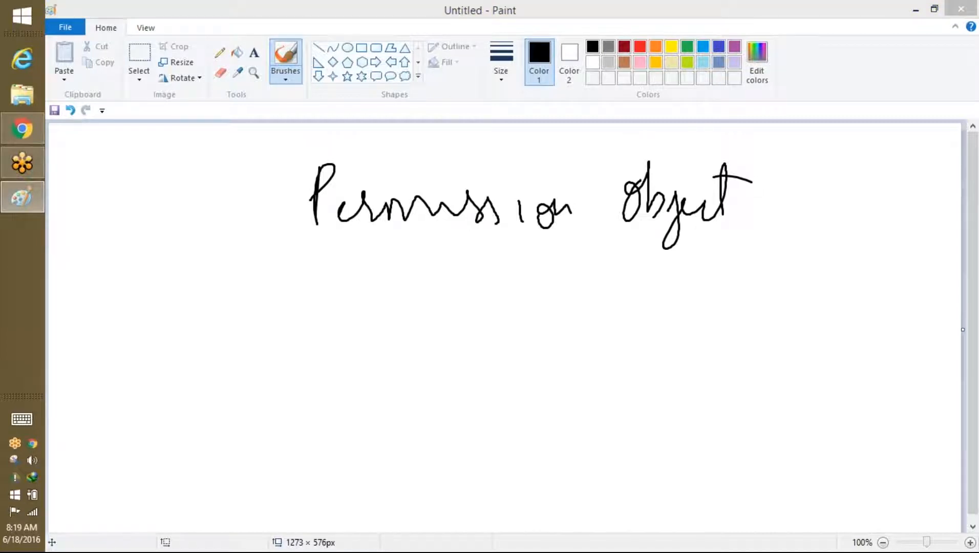
pyautogui.click(439, 36)
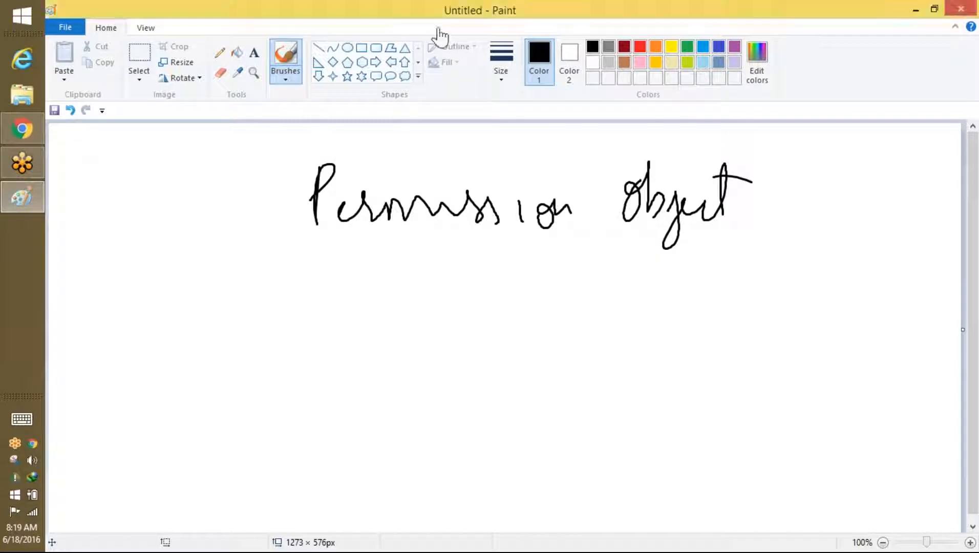
pyautogui.moveTo(331, 250)
pyautogui.mouseDown()
pyautogui.moveTo(723, 247)
pyautogui.moveTo(747, 225)
pyautogui.moveTo(302, 147)
pyautogui.moveTo(357, 255)
pyautogui.mouseUp()
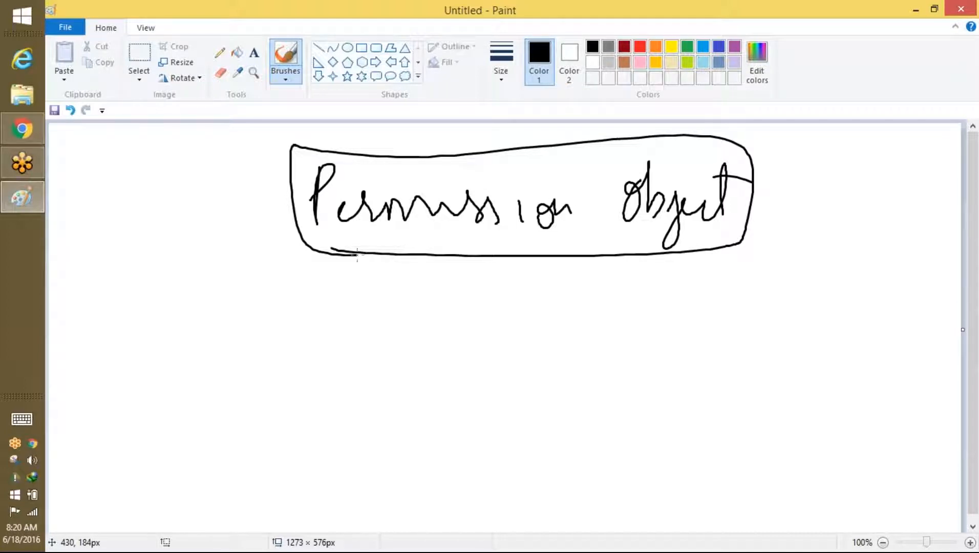
pyautogui.click(20, 142)
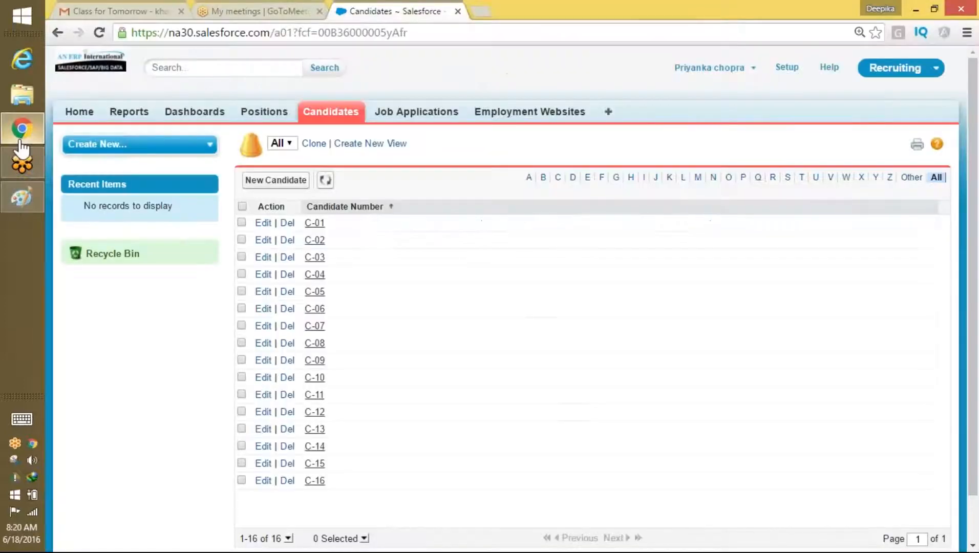
# Step: Enter an SSN value on candidate C-01, save, and reopen the All Candidates list
pyautogui.click(317, 226)
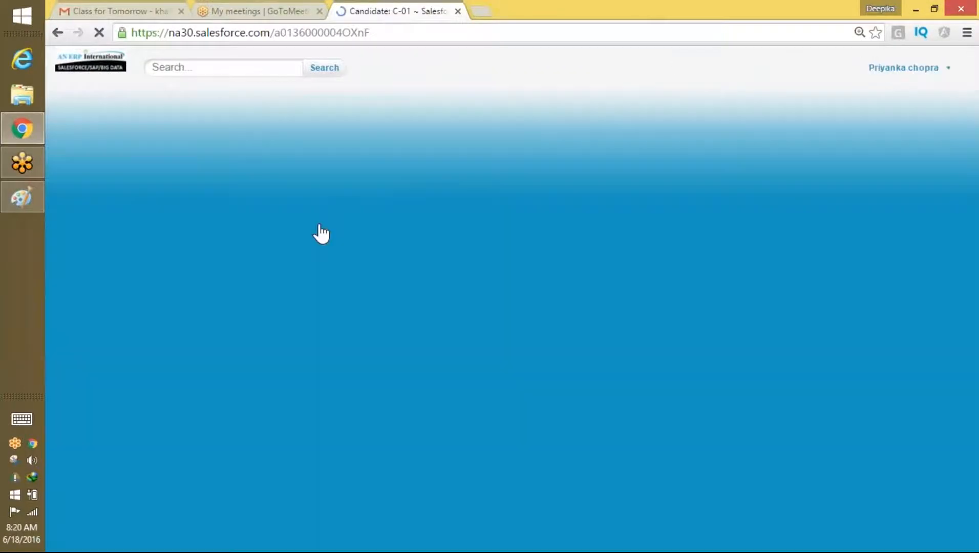
pyautogui.scroll(-2, 319, 231)
pyautogui.scroll(-1, 544, 327)
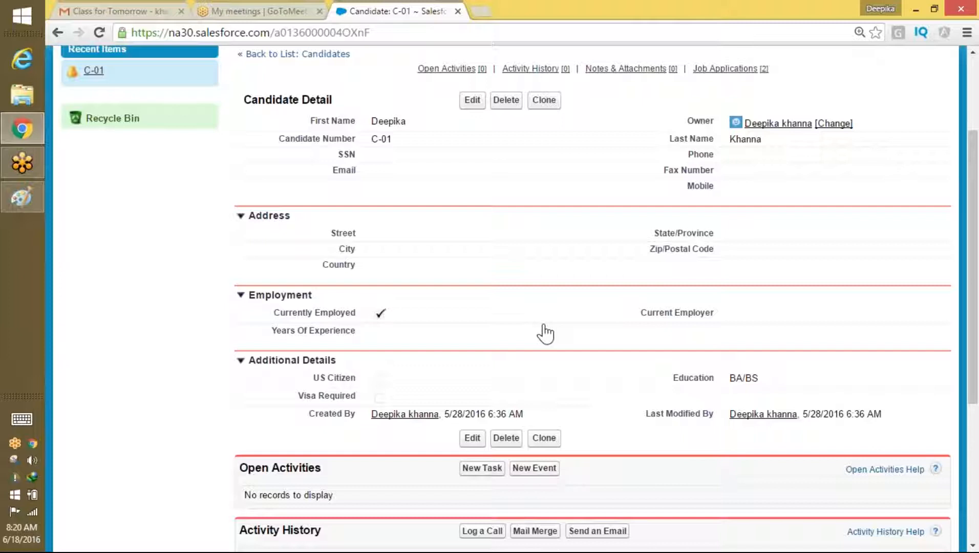
pyautogui.click(472, 104)
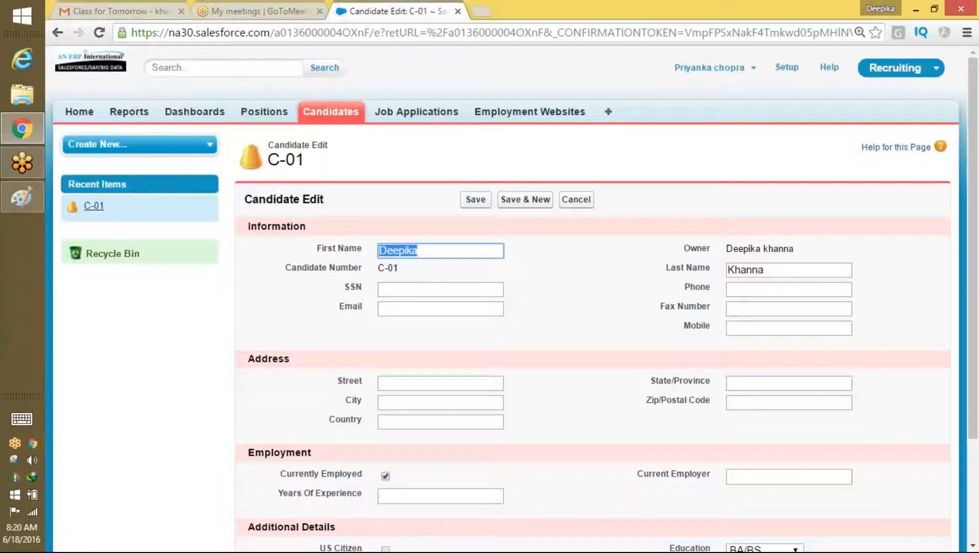
pyautogui.click(414, 291)
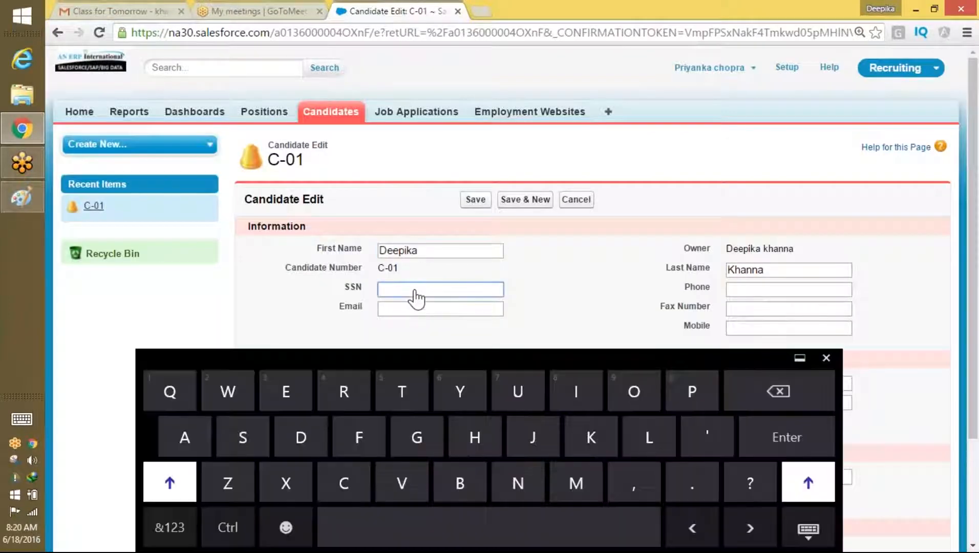
pyautogui.write('GDHFJSF')
pyautogui.click(476, 203)
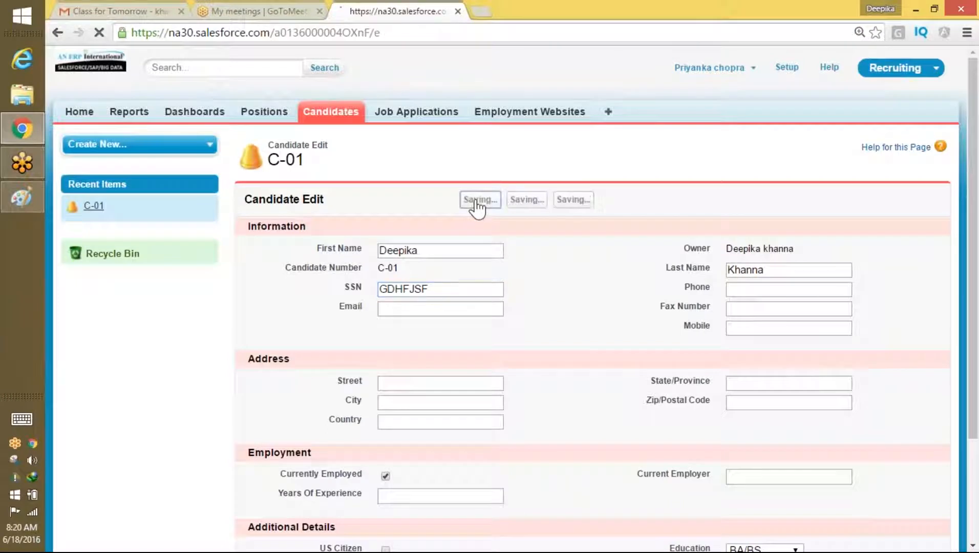
pyautogui.click(337, 125)
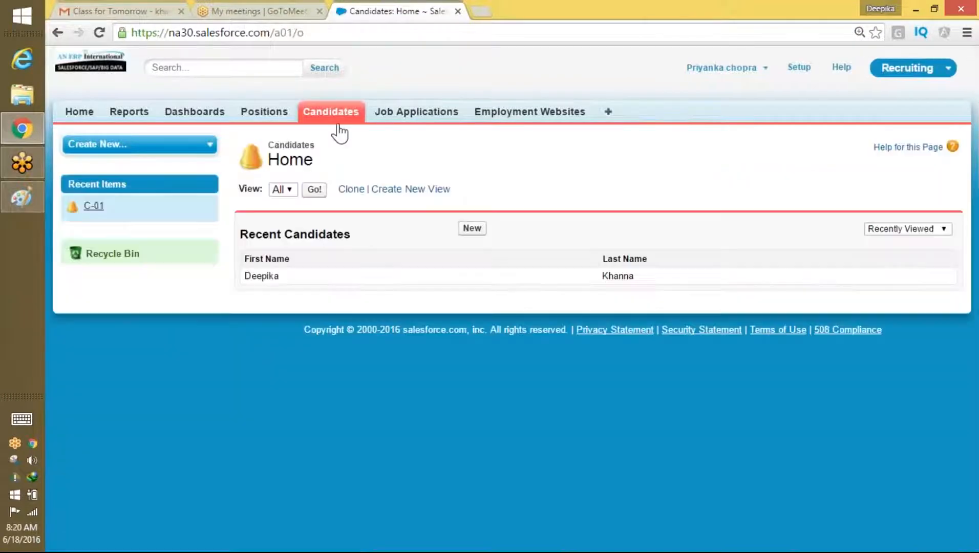
pyautogui.click(314, 190)
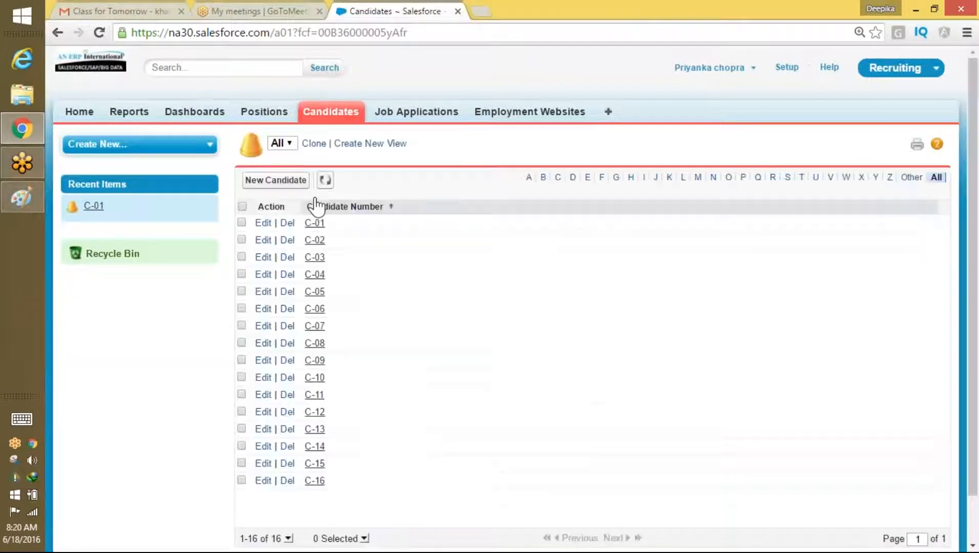
# Step: Open candidate C-03, open its edit form, then cancel back to the detail page
pyautogui.click(315, 257)
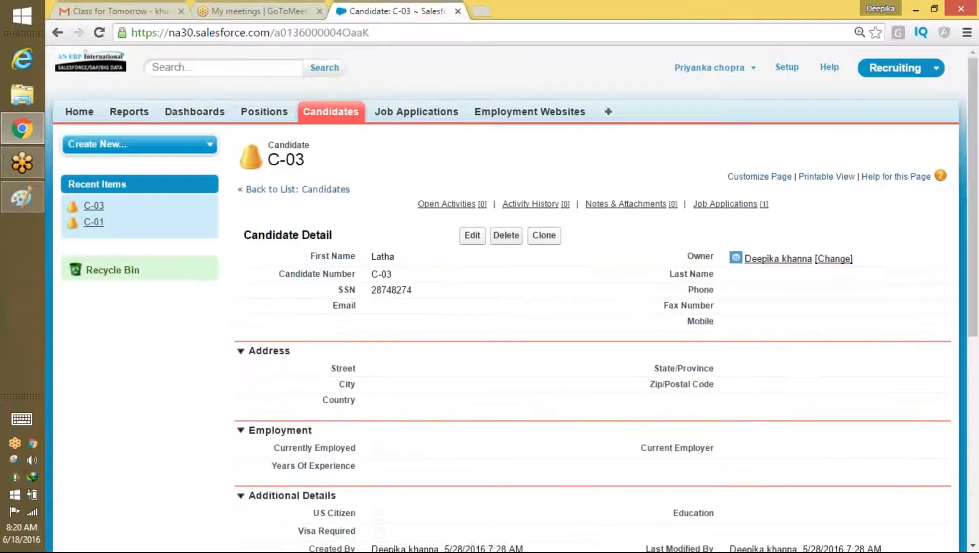
pyautogui.click(472, 235)
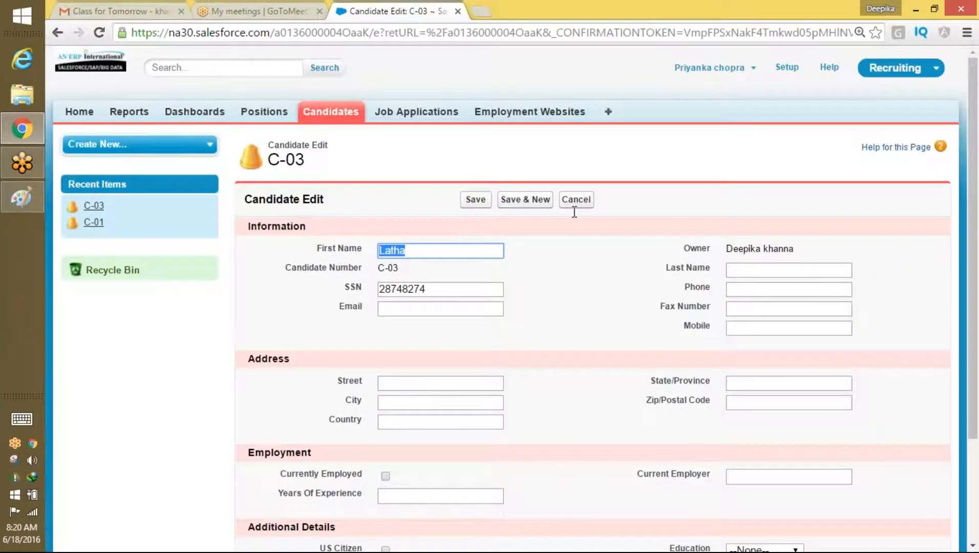
pyautogui.click(575, 204)
pyautogui.moveTo(533, 204)
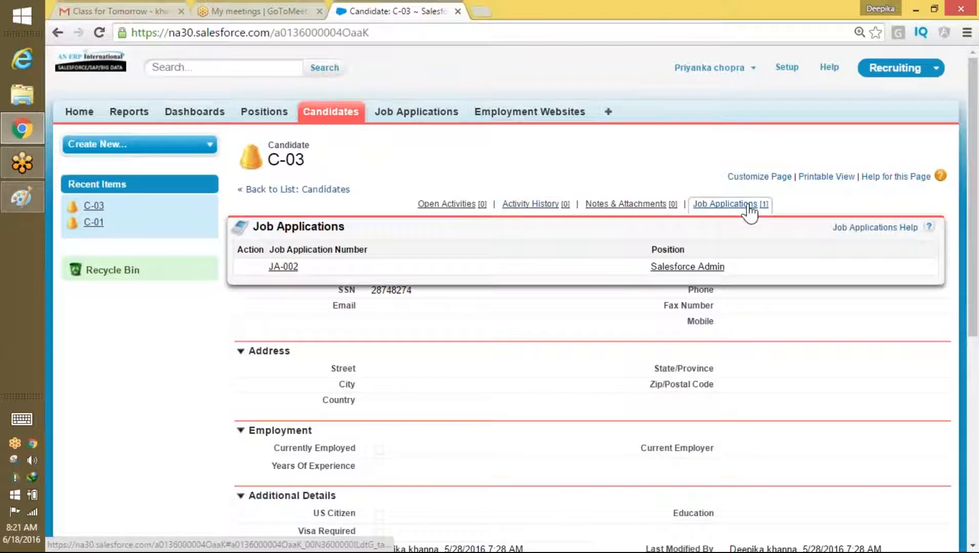
# Step: Log out and sign back in with another saved username
pyautogui.click(722, 71)
pyautogui.click(706, 127)
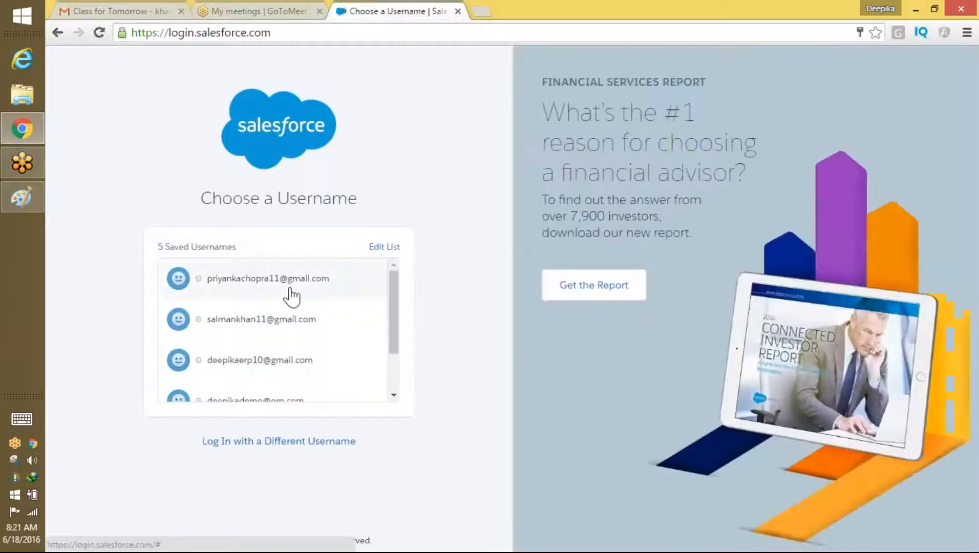
pyautogui.click(308, 366)
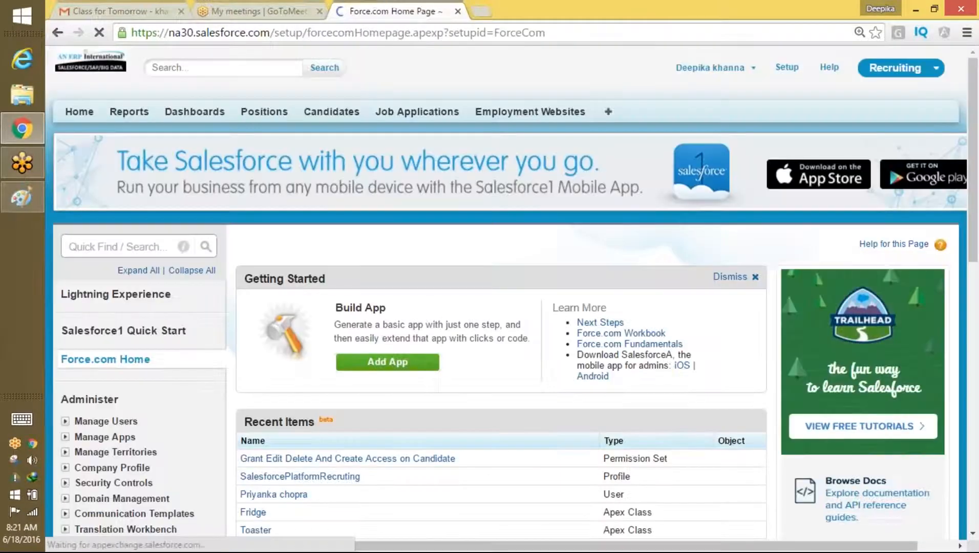
# Step: Open the SalesforcePlatformRecruting profile and scroll down to its Field-Level Security section
pyautogui.moveTo(975, 179); pyautogui.dragTo(973, 200)
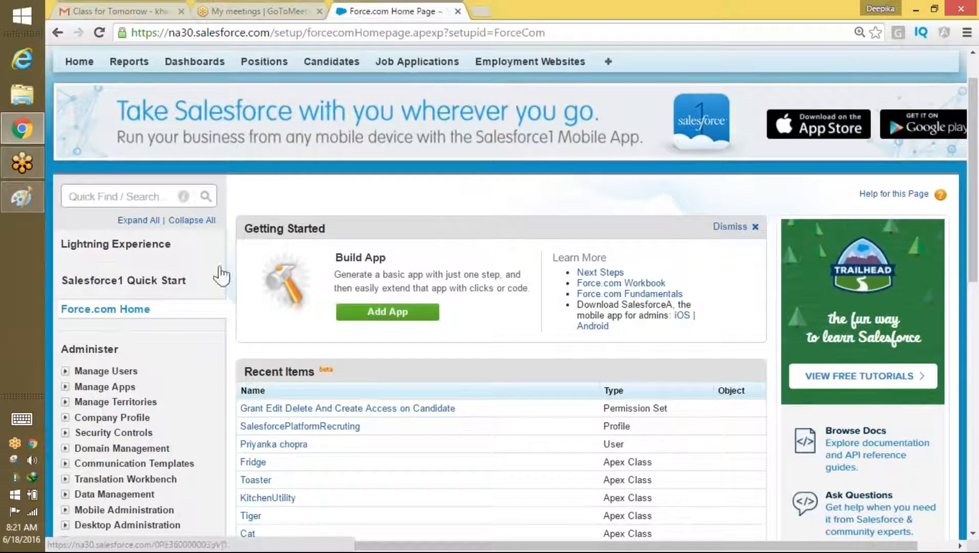
pyautogui.click(307, 427)
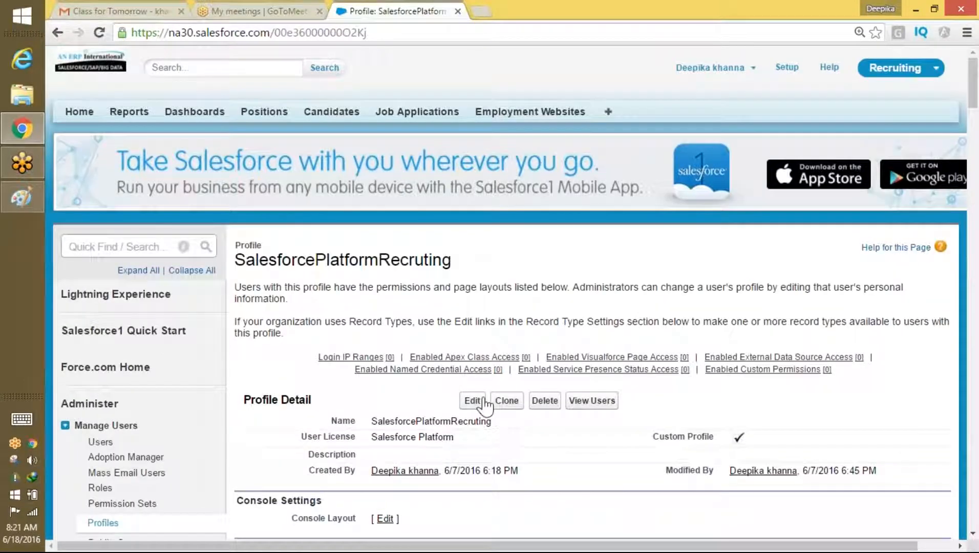
pyautogui.click(482, 401)
pyautogui.moveTo(974, 132)
pyautogui.mouseDown()
pyautogui.moveTo(974, 171)
pyautogui.moveTo(973, 128)
pyautogui.mouseUp()
pyautogui.click(505, 321)
pyautogui.moveTo(973, 104); pyautogui.dragTo(971, 169)
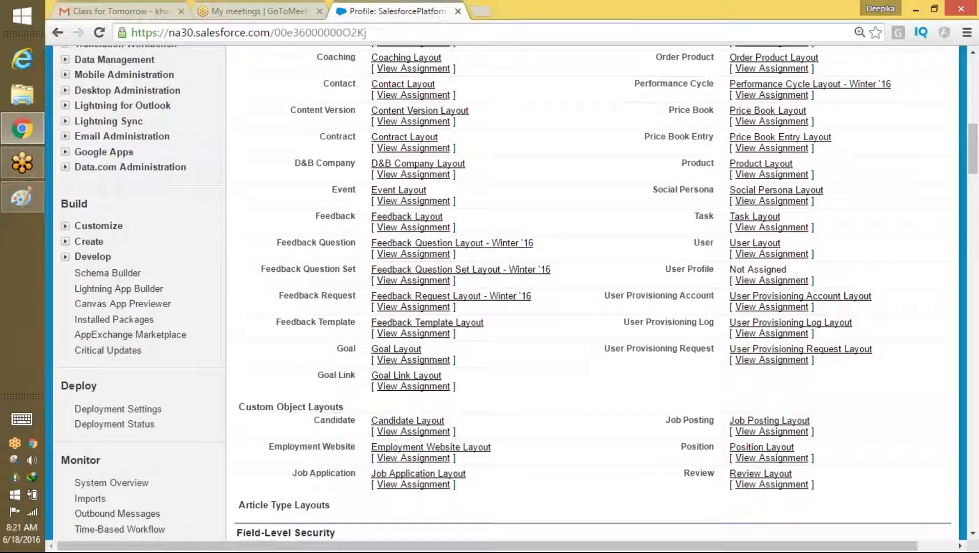
pyautogui.moveTo(973, 170); pyautogui.dragTo(972, 209)
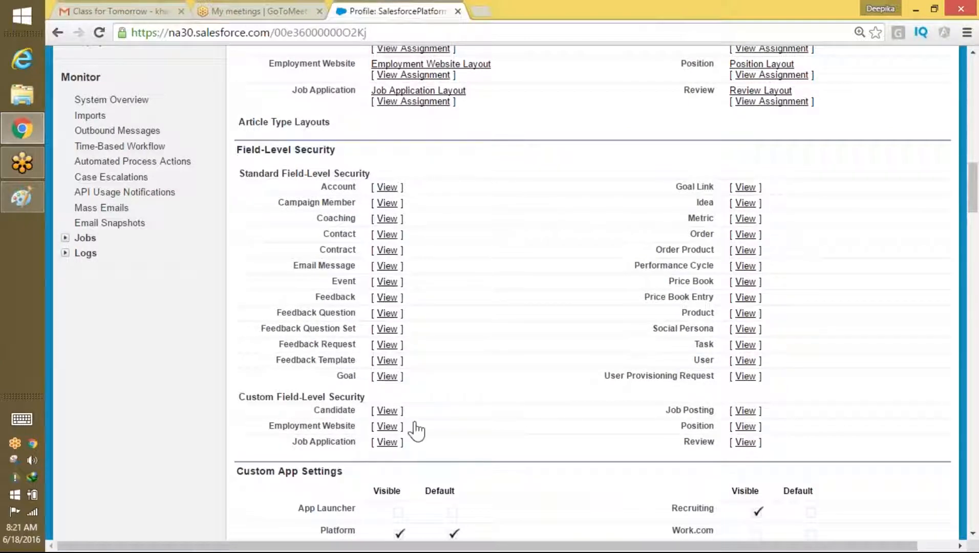
# Step: In the profile's Candidate field-level security, uncheck Read and Edit access on SSN and save
pyautogui.click(391, 411)
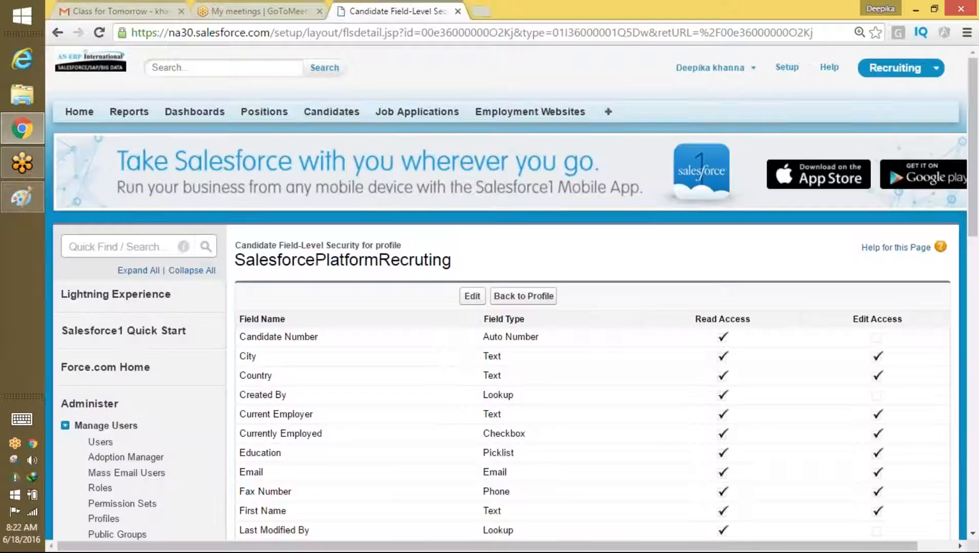
pyautogui.click(468, 302)
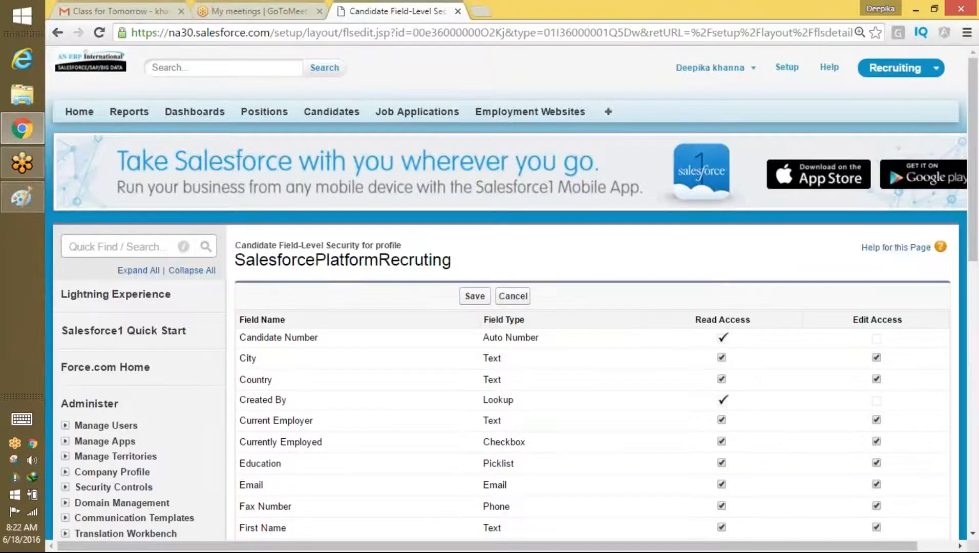
pyautogui.moveTo(972, 168); pyautogui.dragTo(964, 262)
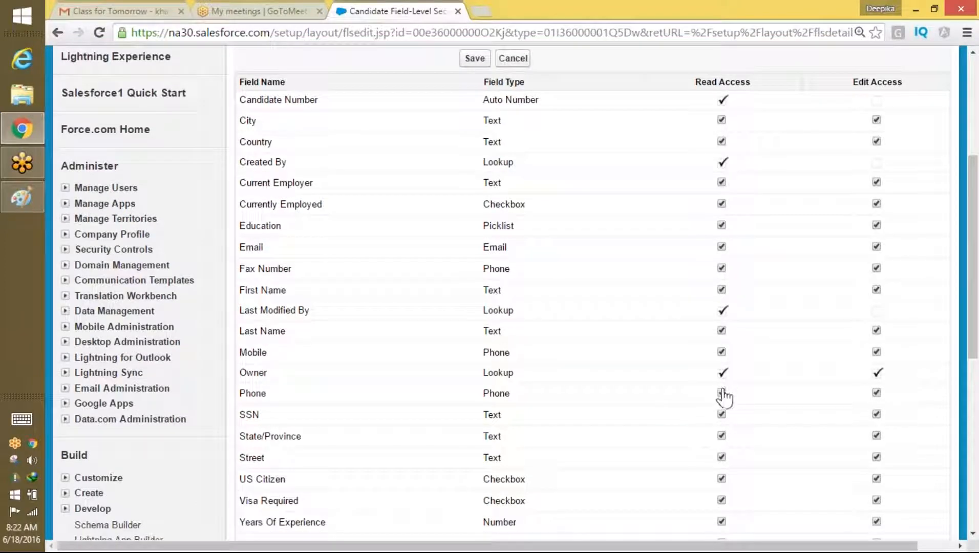
pyautogui.click(723, 414)
pyautogui.moveTo(480, 413); pyautogui.dragTo(876, 410)
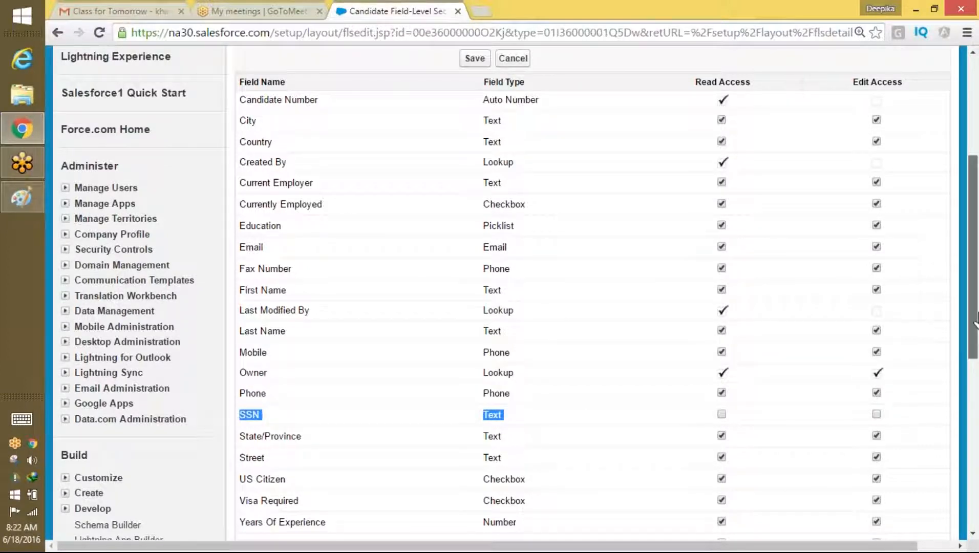
pyautogui.scroll(3, 976, 348)
pyautogui.click(475, 232)
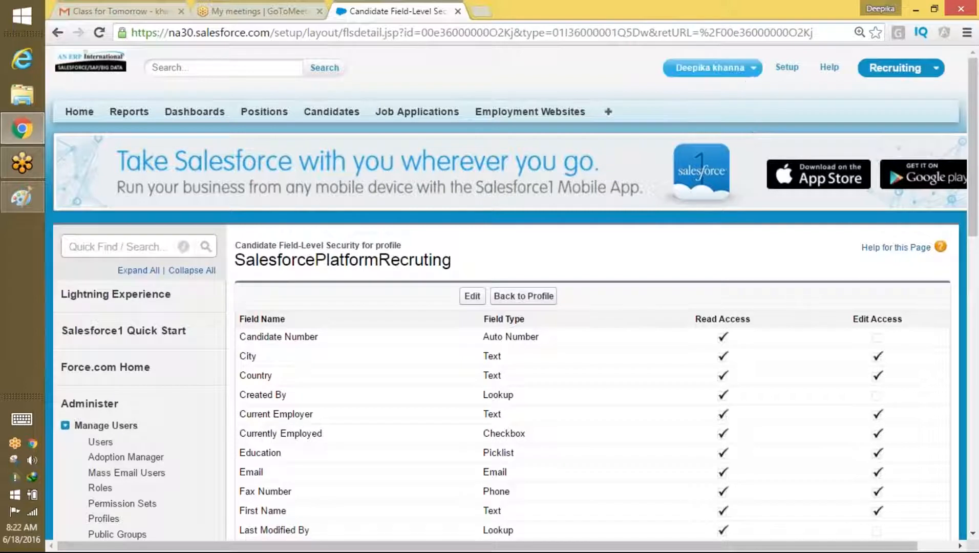
# Step: Sign in as another saved user and open candidate C-01 from the All candidates list
pyautogui.click(744, 77)
pyautogui.click(687, 148)
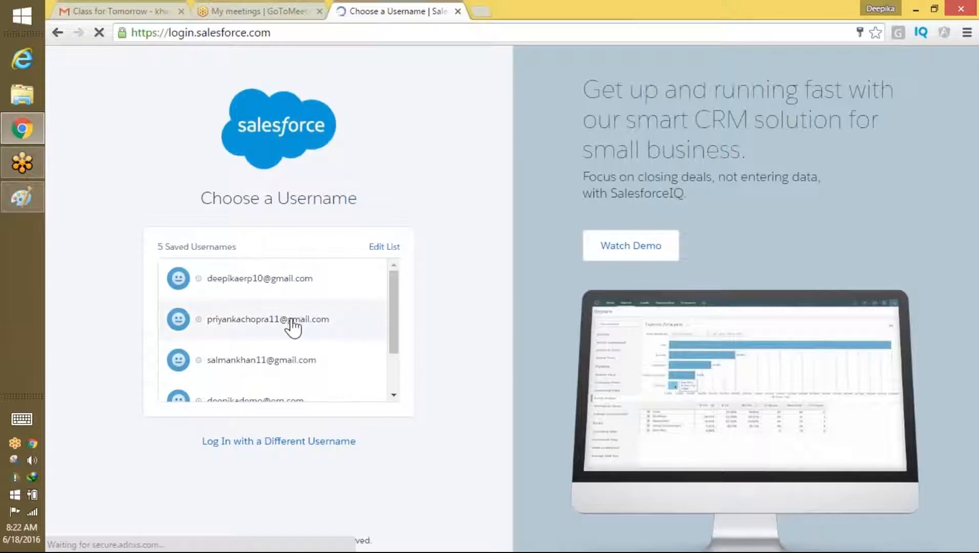
pyautogui.click(286, 319)
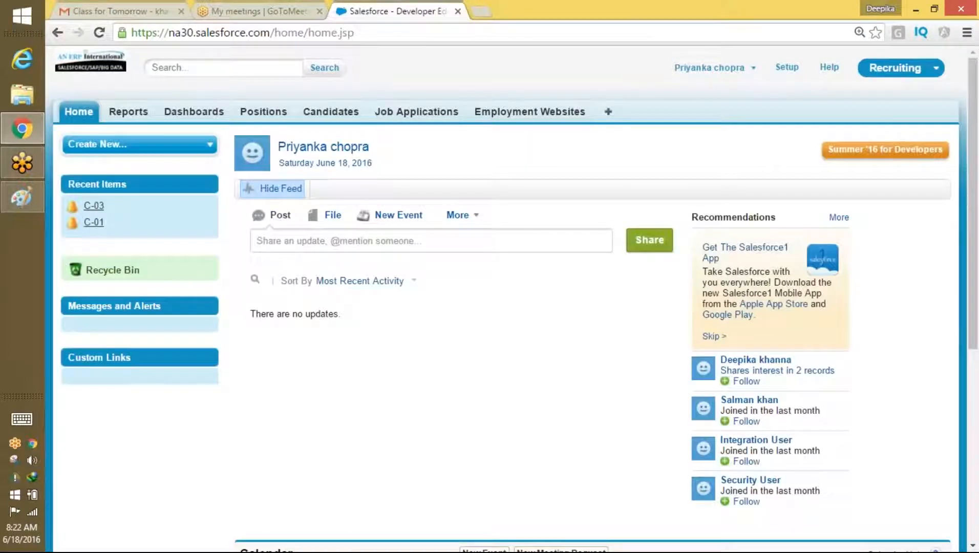
pyautogui.click(277, 115)
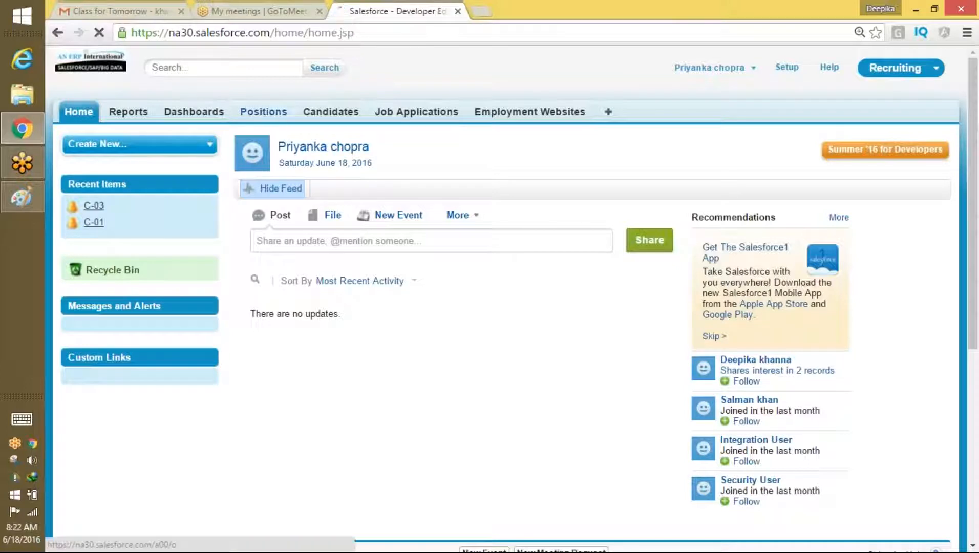
pyautogui.click(331, 112)
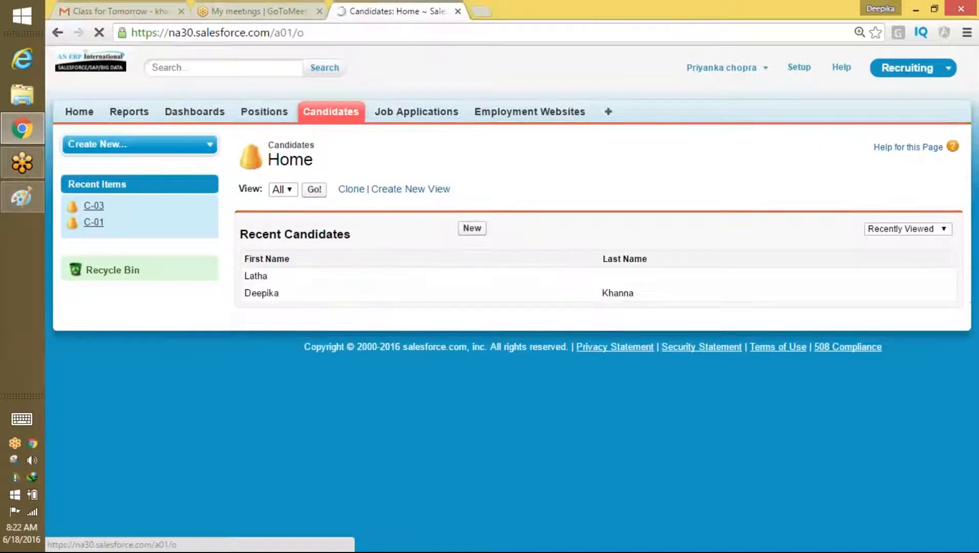
pyautogui.click(314, 188)
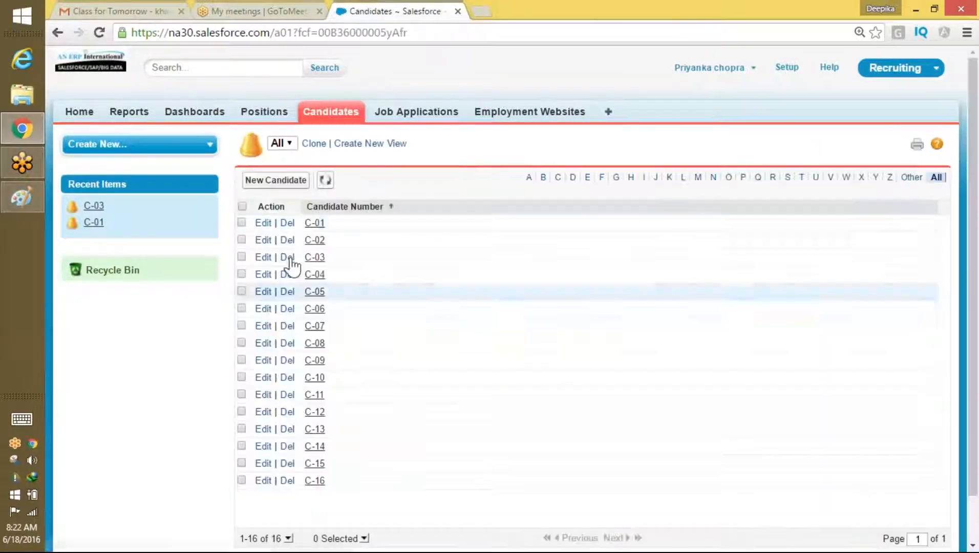
pyautogui.click(308, 224)
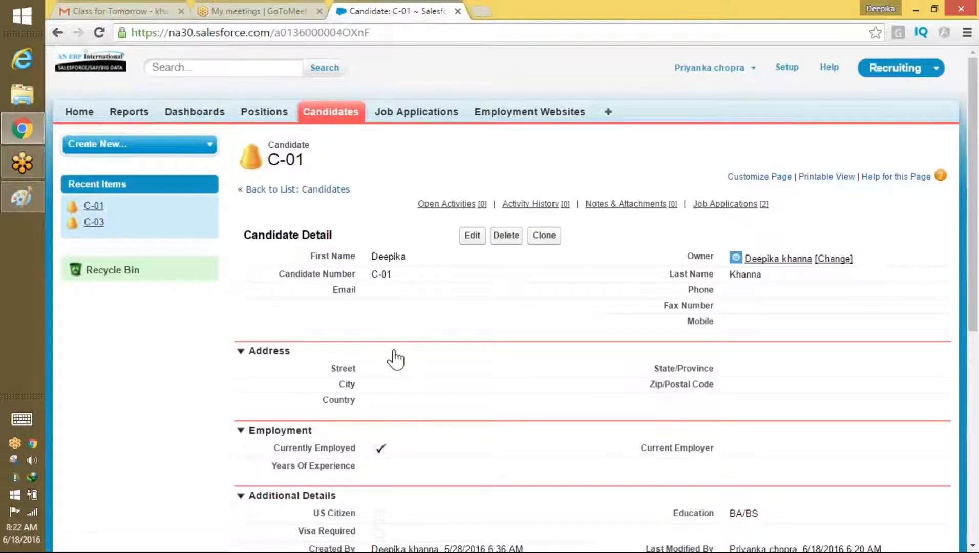
# Step: Reset the page zoom, return to the All candidates list, and open candidate C-06
pyautogui.hotkey('ctrl', '-')
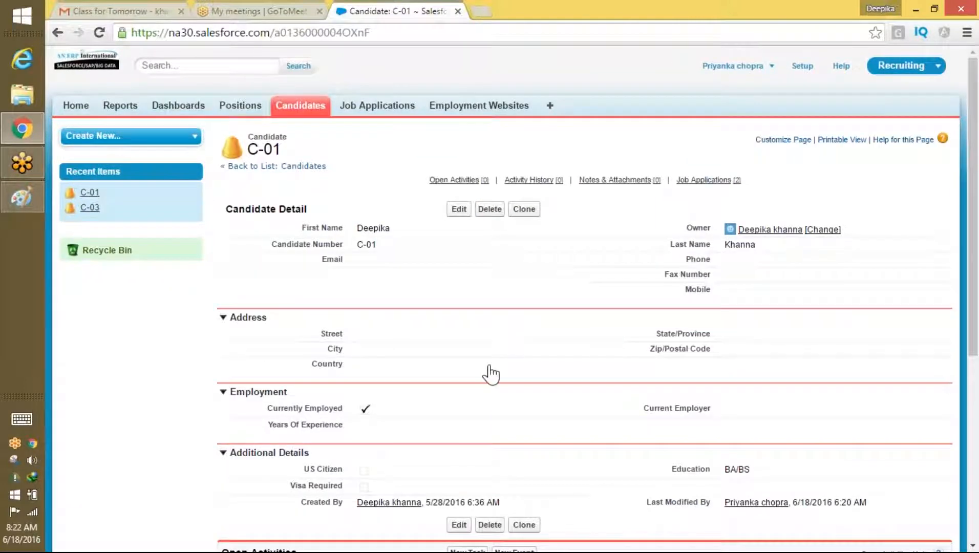
pyautogui.click(967, 33)
pyautogui.click(736, 98)
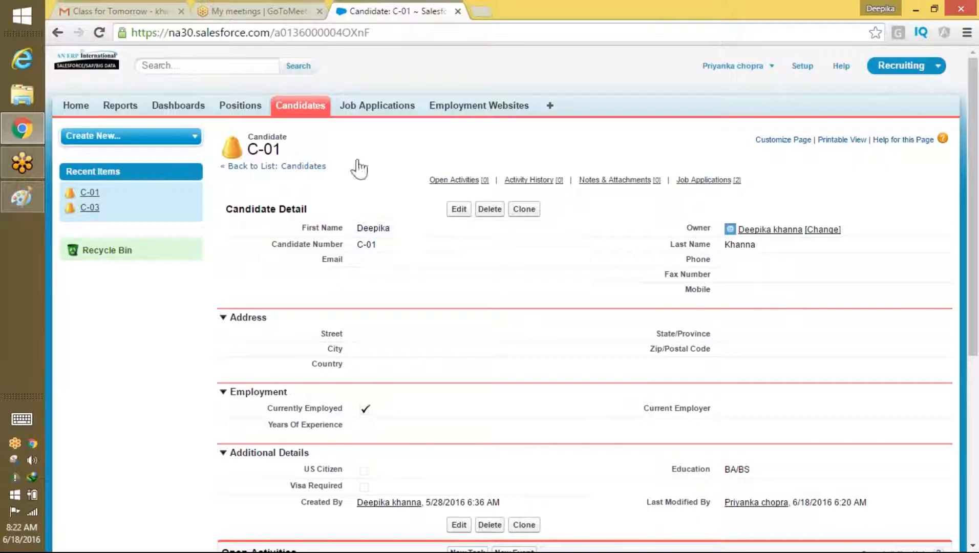
pyautogui.click(277, 166)
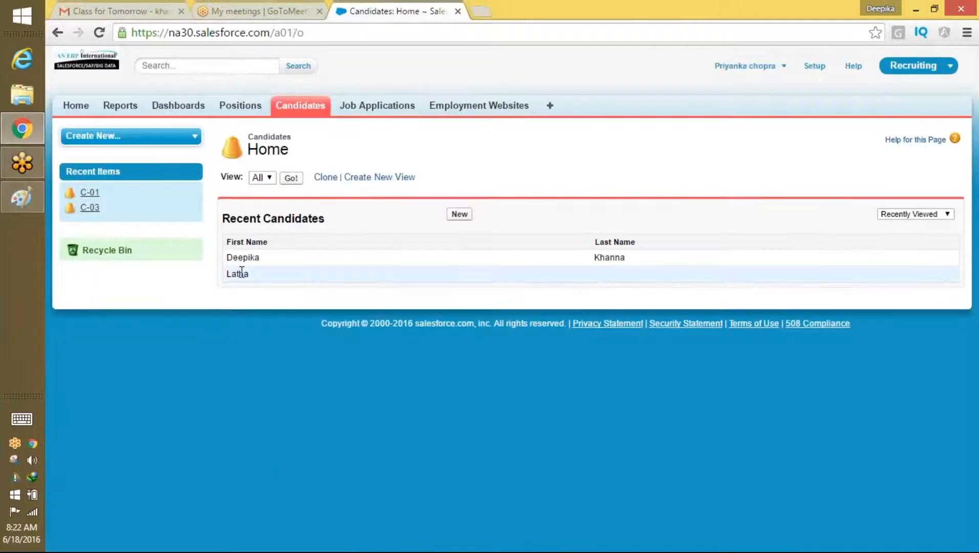
pyautogui.click(291, 179)
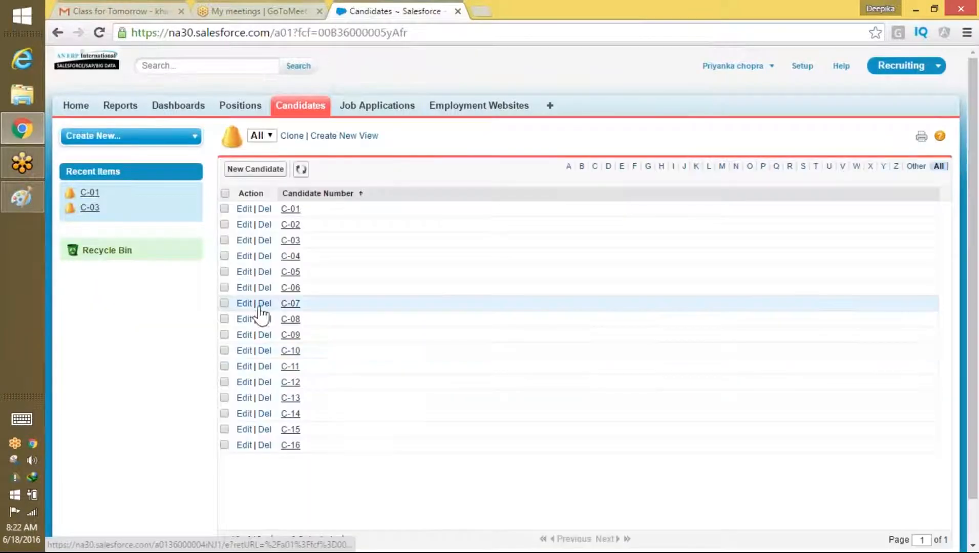
pyautogui.click(291, 288)
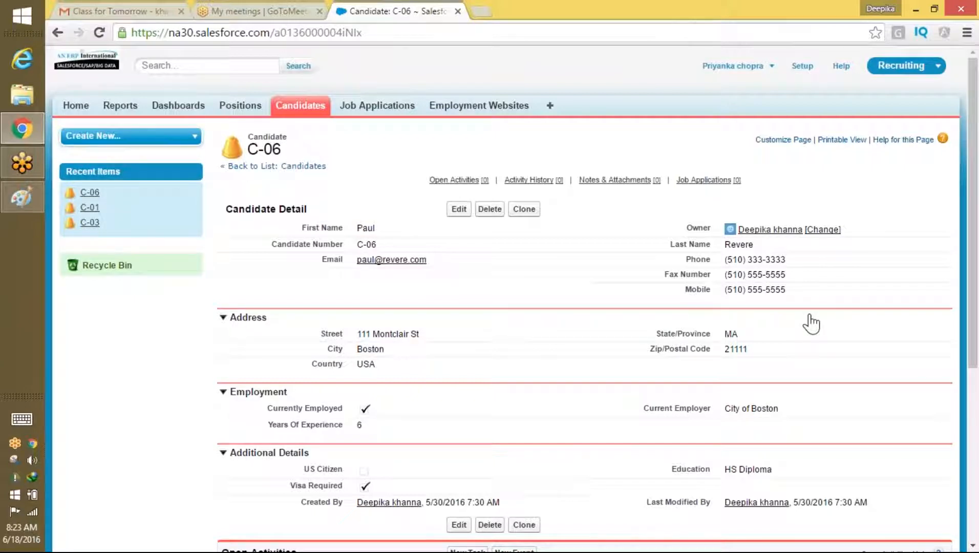
pyautogui.click(753, 66)
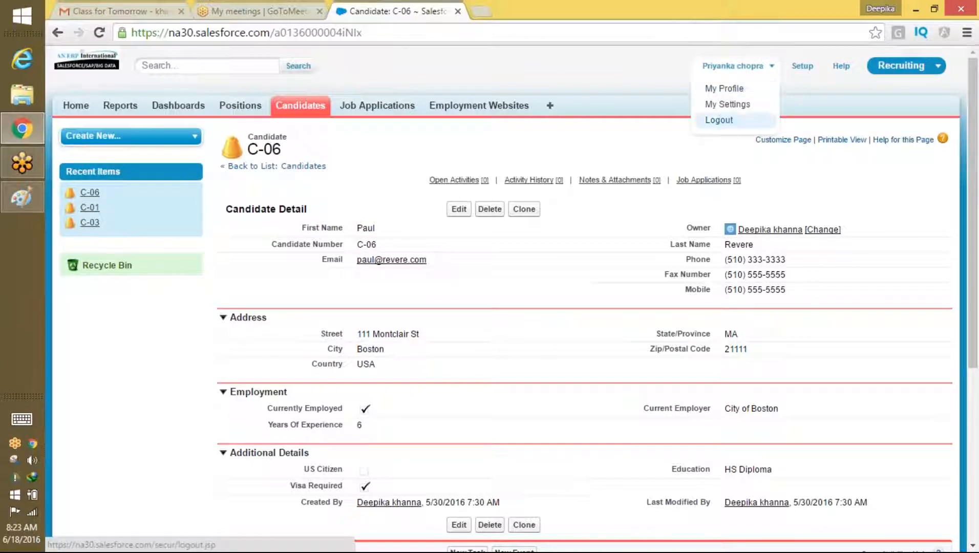
# Step: Sign in as a third saved user and open candidate C-01 from the All list
pyautogui.click(719, 120)
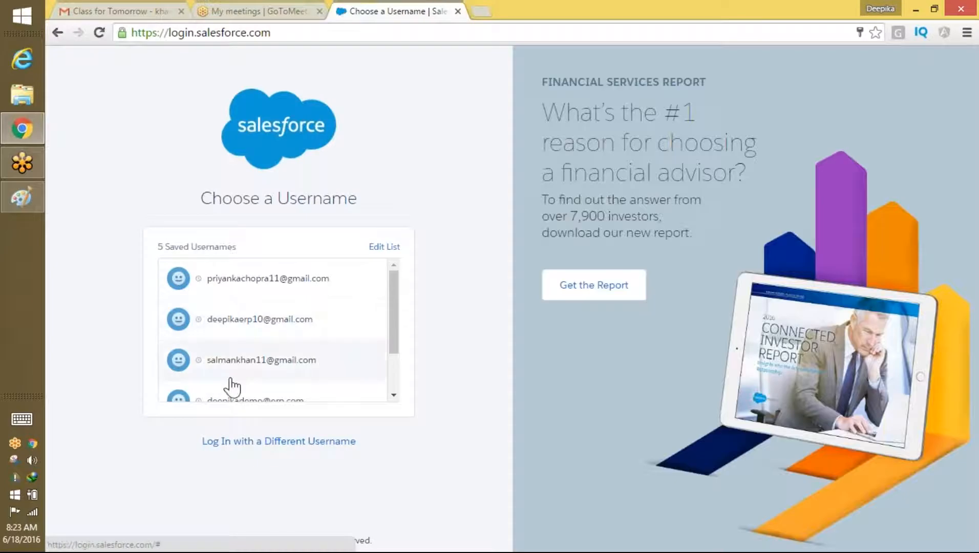
pyautogui.click(259, 369)
pyautogui.click(311, 338)
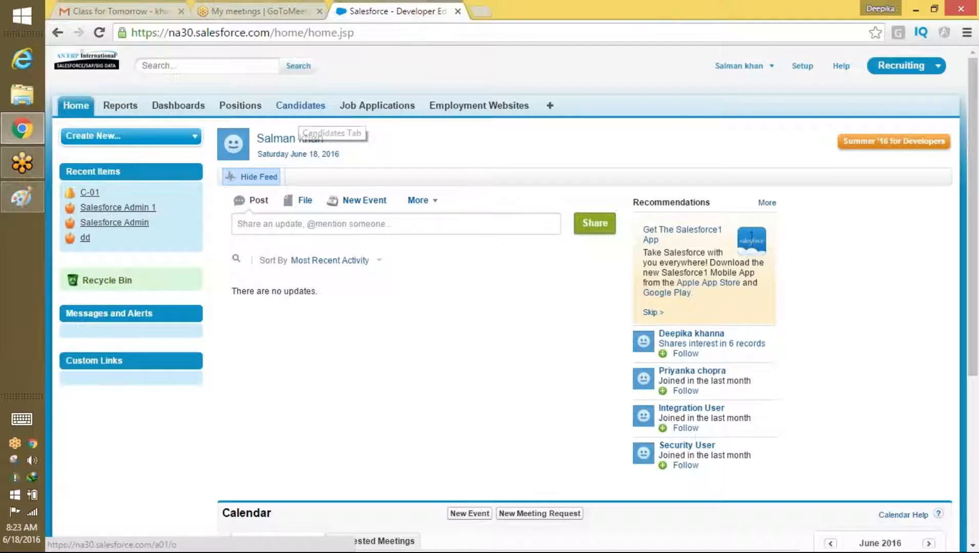
pyautogui.click(302, 107)
pyautogui.click(291, 178)
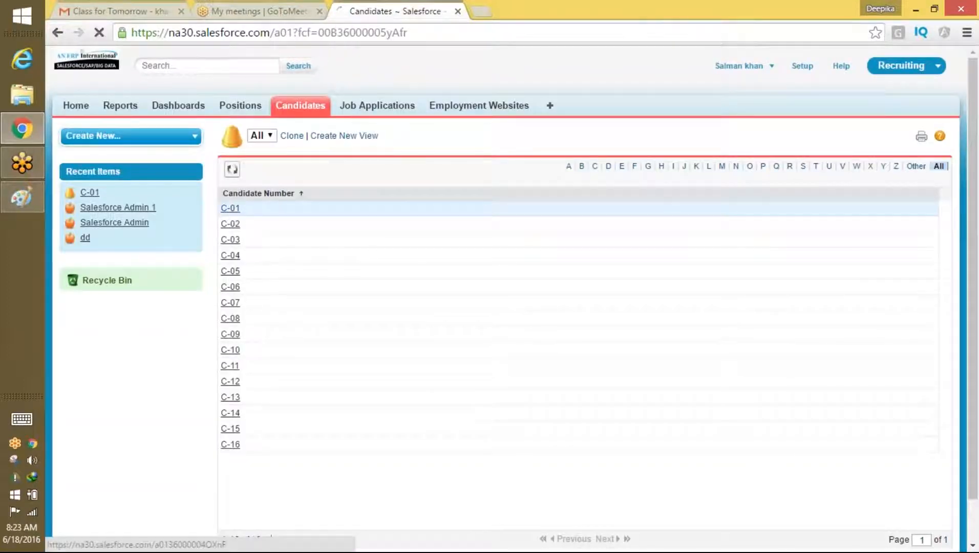
pyautogui.click(230, 208)
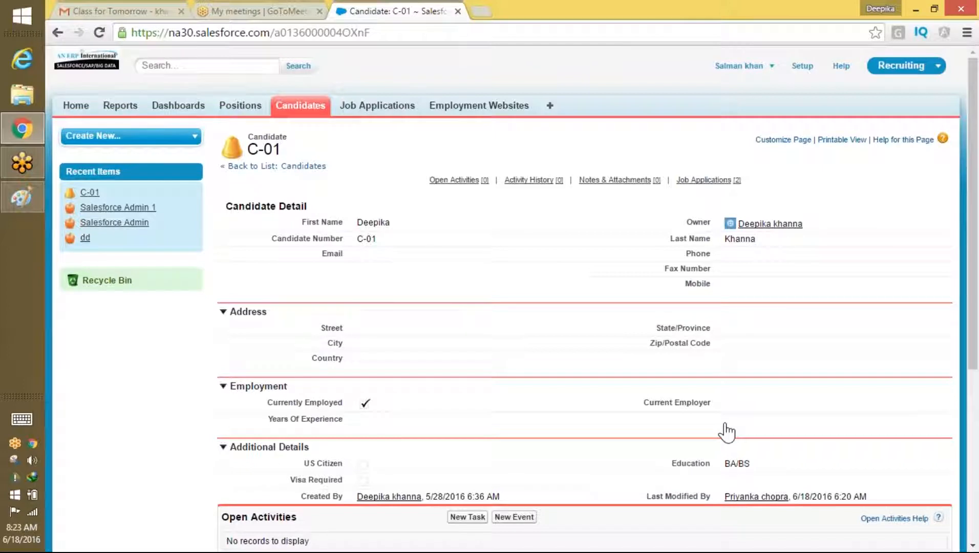
# Step: Review C-01's details for an SSN field, then log out
pyautogui.scroll(1, 726, 426)
pyautogui.scroll(-1, 725, 426)
pyautogui.scroll(1, 726, 426)
pyautogui.scroll(-1, 726, 426)
pyautogui.click(755, 66)
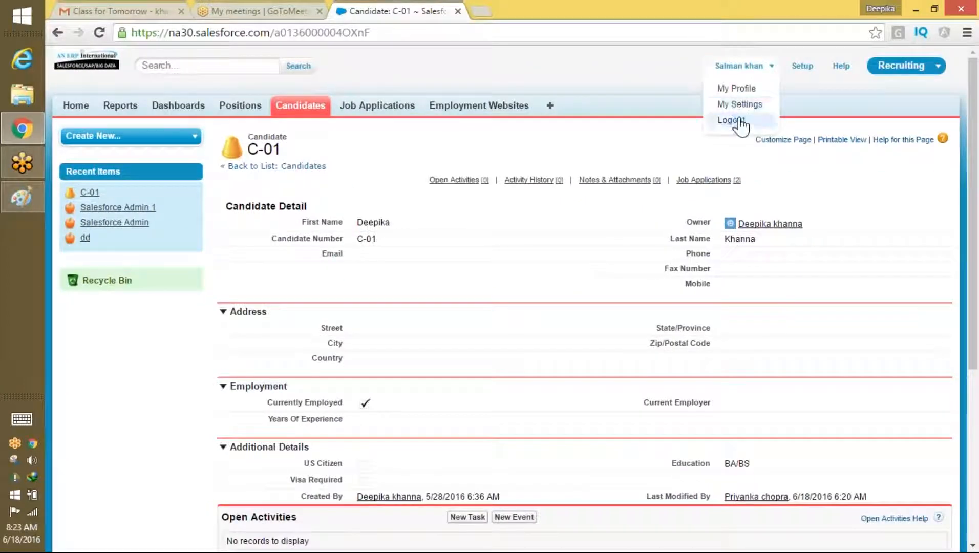
pyautogui.click(741, 121)
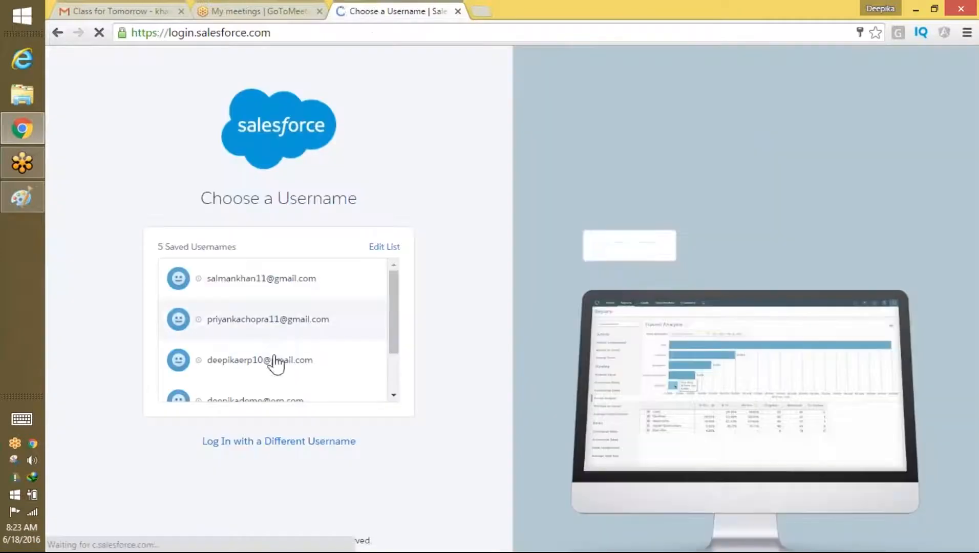
# Step: Sign in as admin, find Permission Sets via Quick Find 'PER', and start a new one
pyautogui.click(275, 360)
pyautogui.click(274, 338)
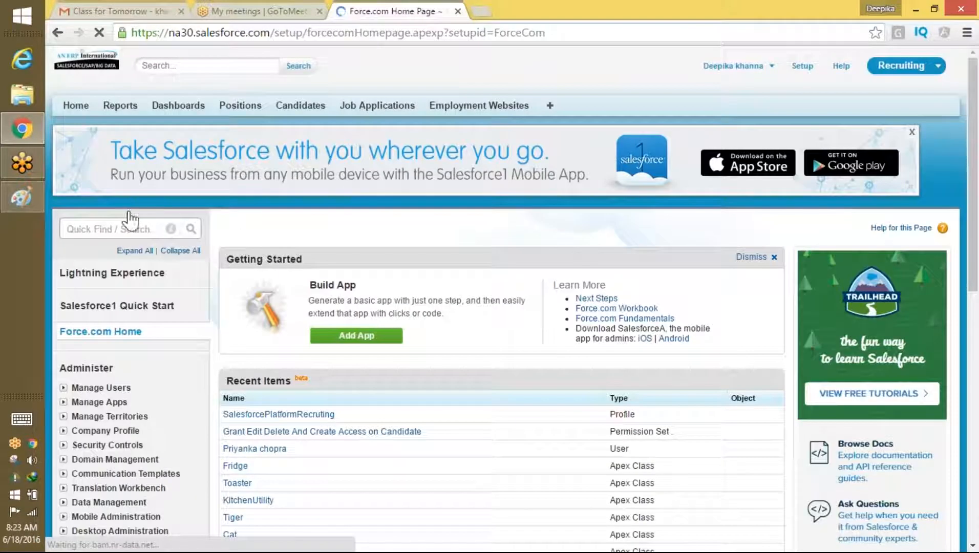
pyautogui.click(120, 228)
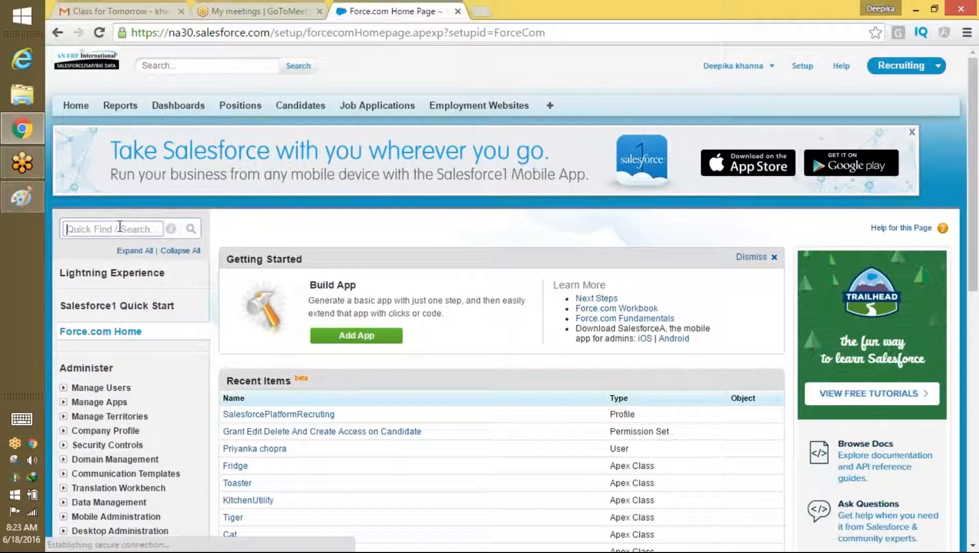
pyautogui.write('PER')
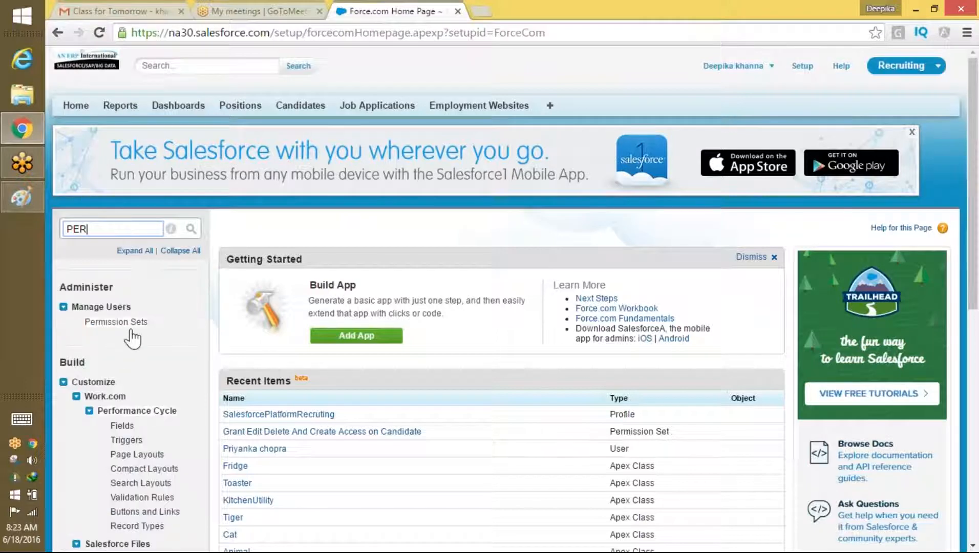
pyautogui.click(122, 323)
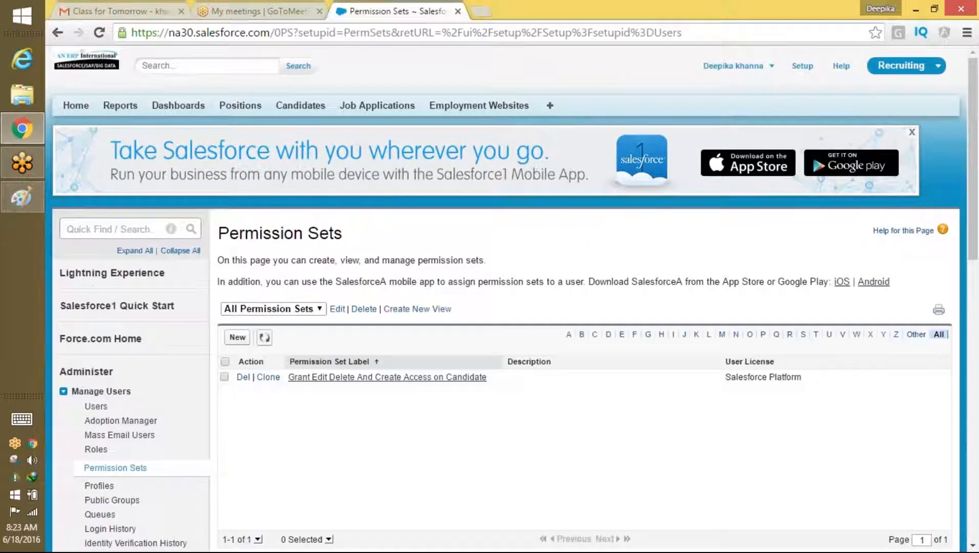
pyautogui.click(237, 337)
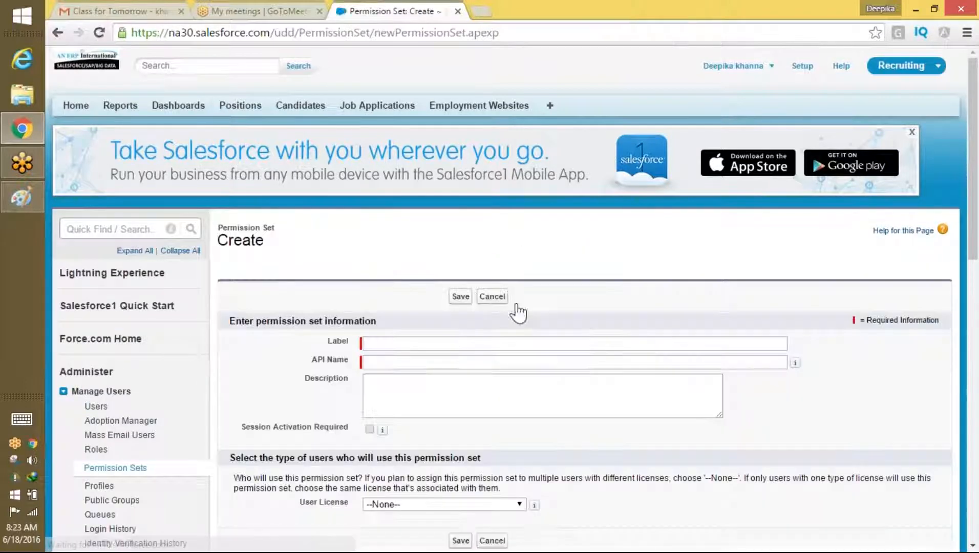
# Step: Label the permission set 'Grant SSN Visibilty…' for the user, pick Salesforce Platform license, and save
pyautogui.click(466, 343)
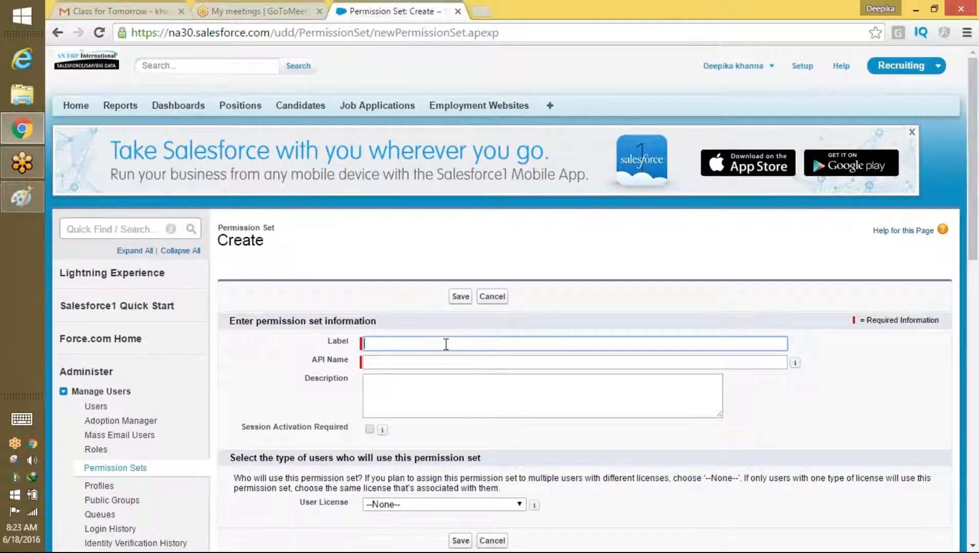
pyautogui.click(446, 344)
pyautogui.write('GR')
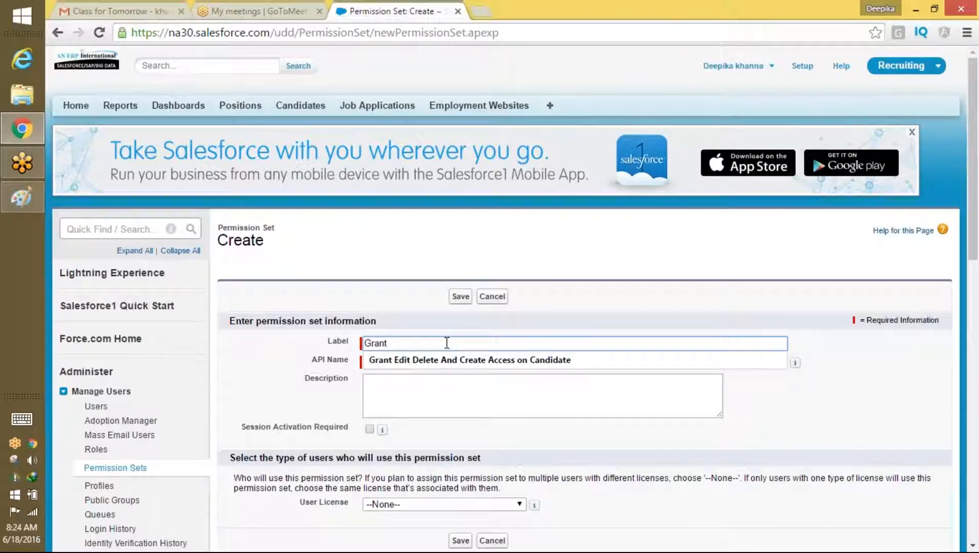
pyautogui.write('ant SSN ')
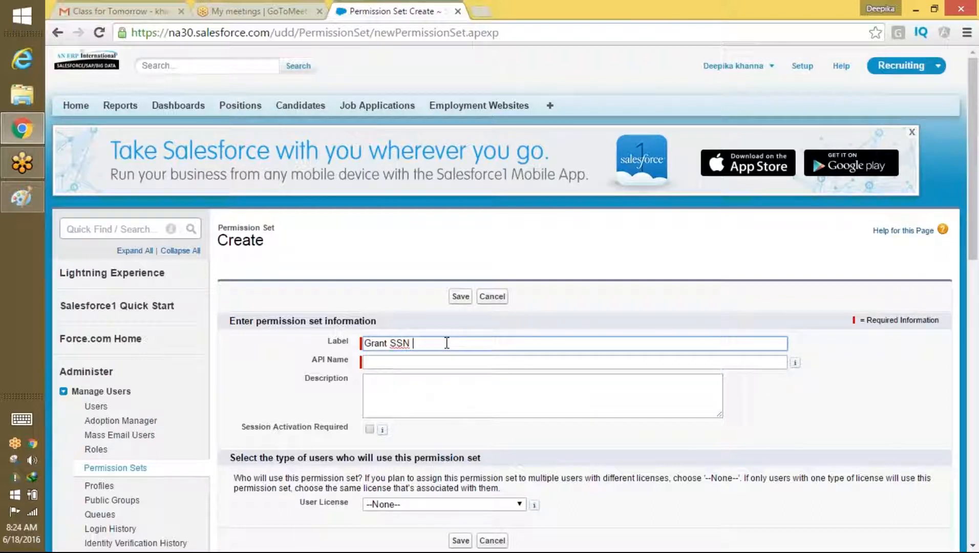
pyautogui.write('Visvi')
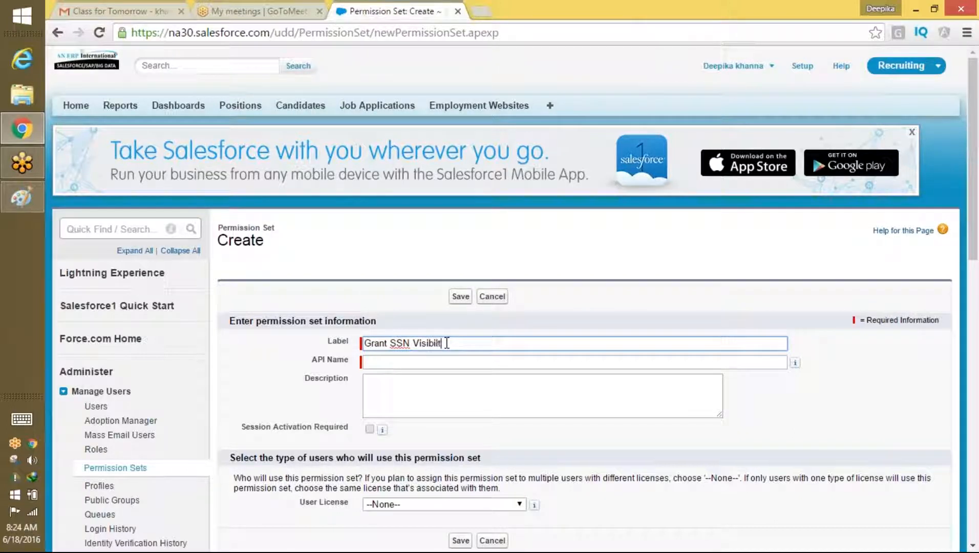
pyautogui.write('an')
pyautogui.press('Tab')
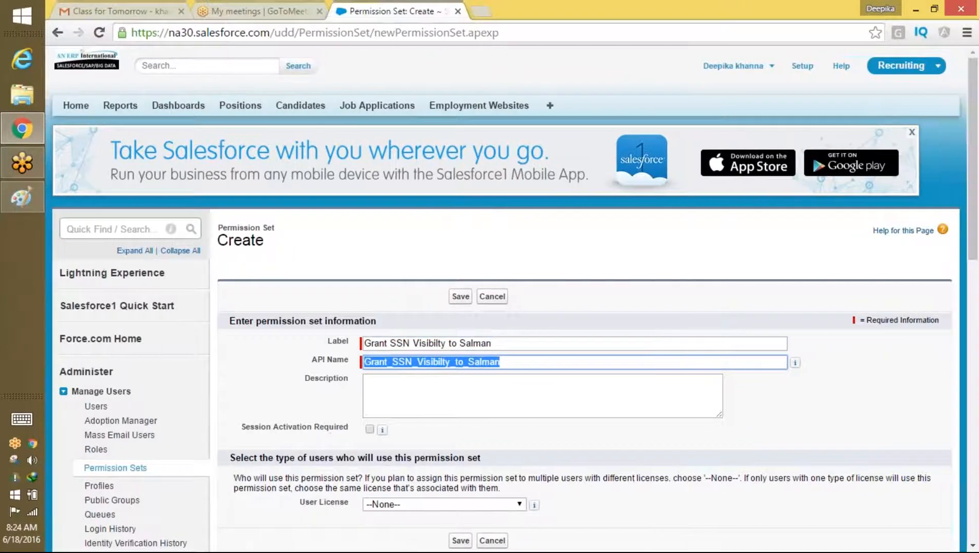
pyautogui.scroll(-6, 948, 297)
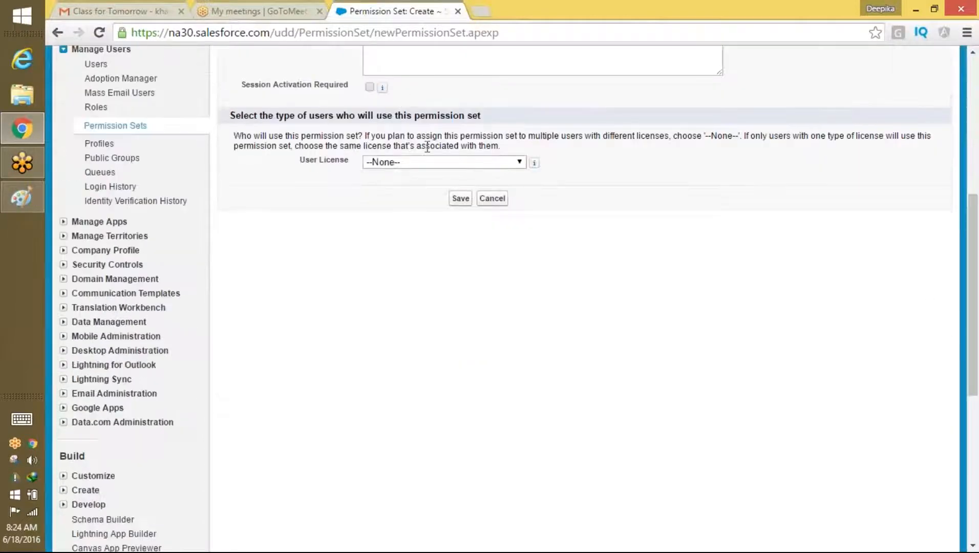
pyautogui.click(427, 162)
pyautogui.click(439, 200)
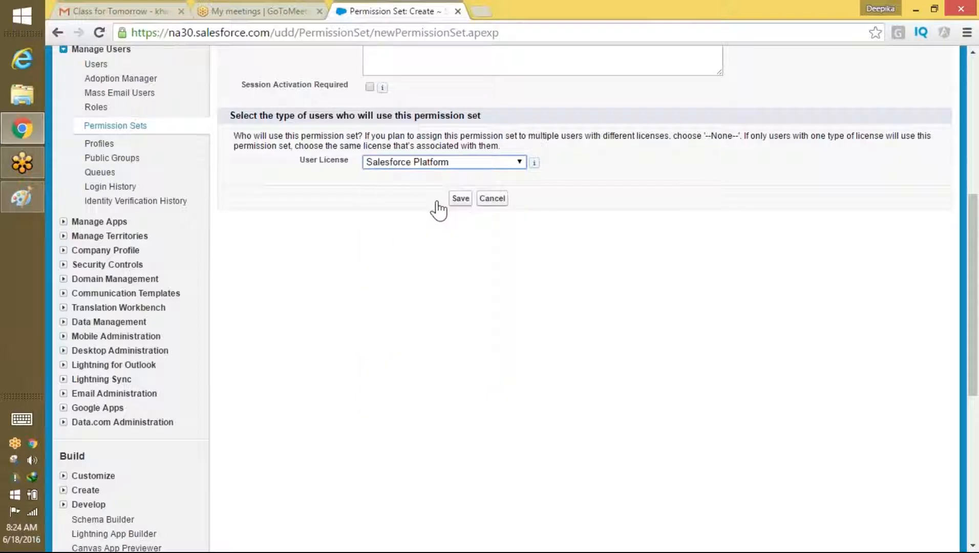
pyautogui.click(461, 199)
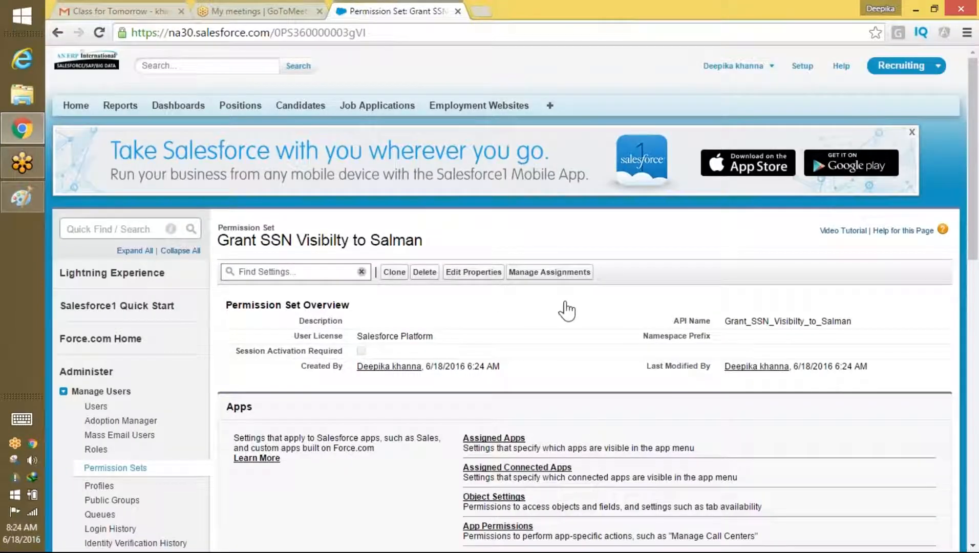
# Step: Open the permission set's Candidates object settings for editing
pyautogui.moveTo(972, 130); pyautogui.dragTo(963, 205)
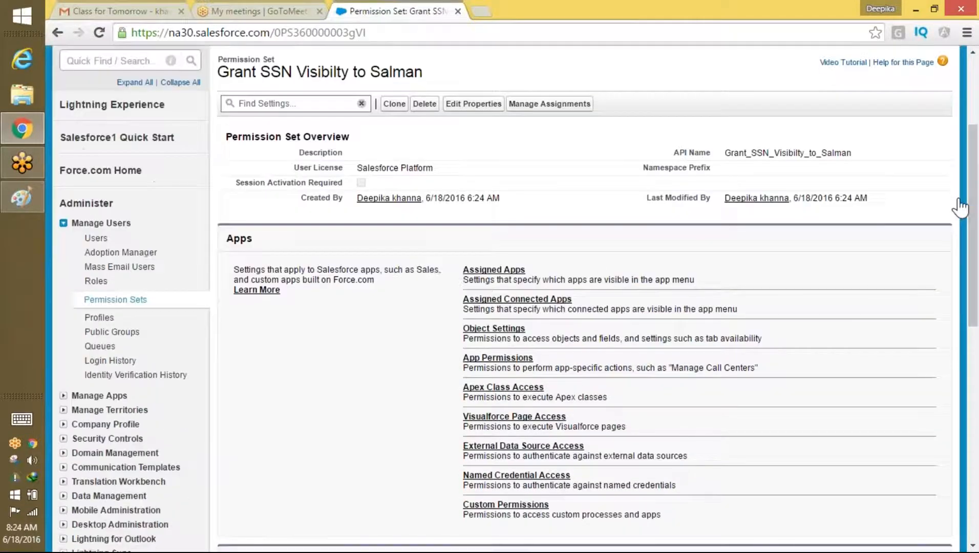
pyautogui.click(512, 330)
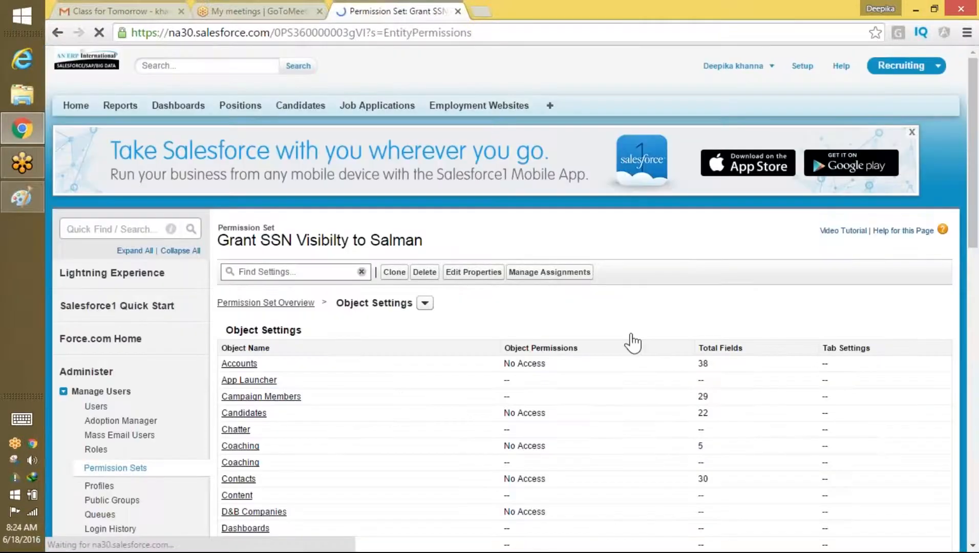
pyautogui.scroll(-3, 975, 154)
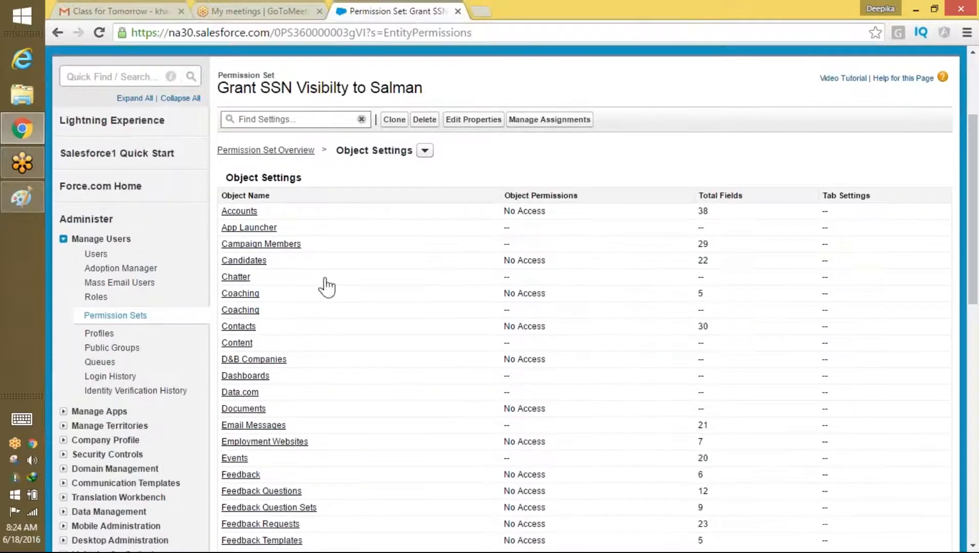
pyautogui.click(262, 263)
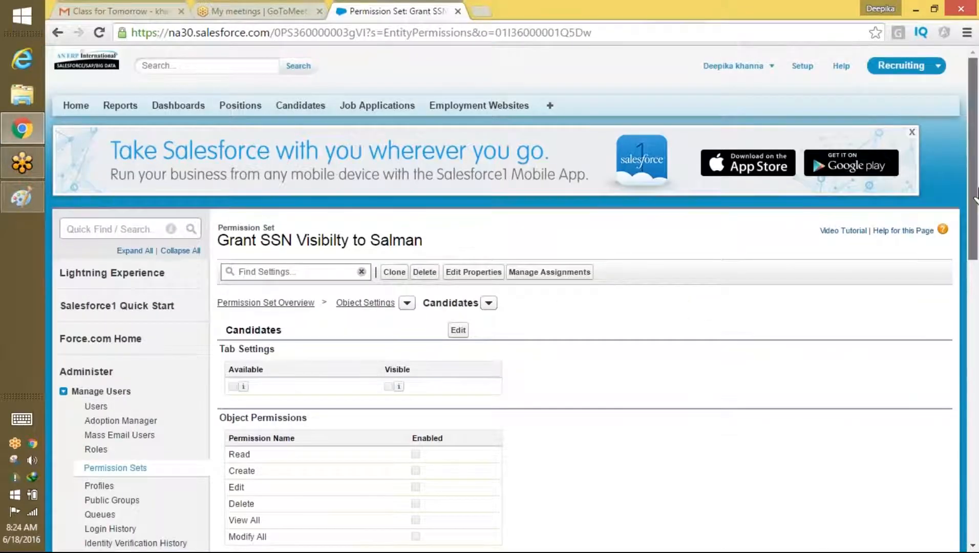
pyautogui.scroll(-7, 960, 338)
pyautogui.scroll(5, 958, 341)
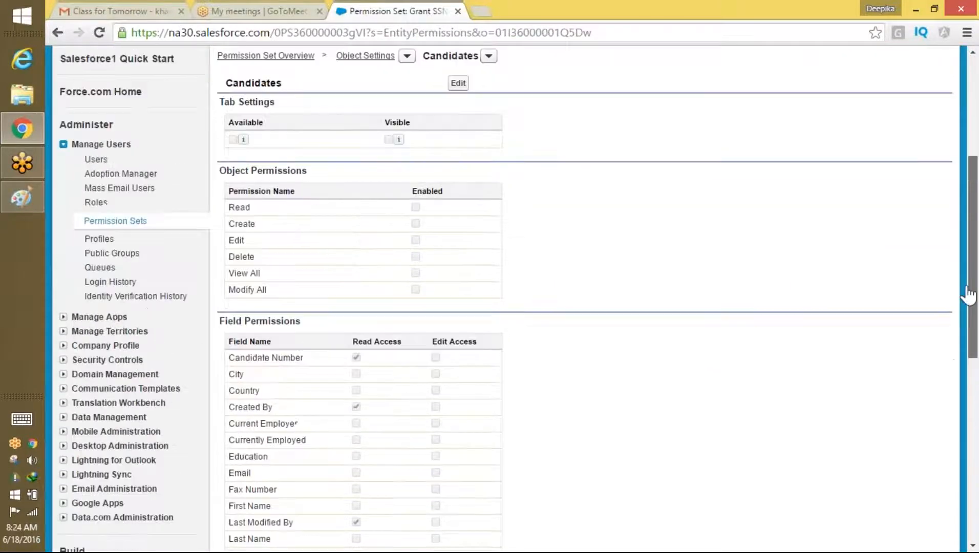
pyautogui.click(458, 183)
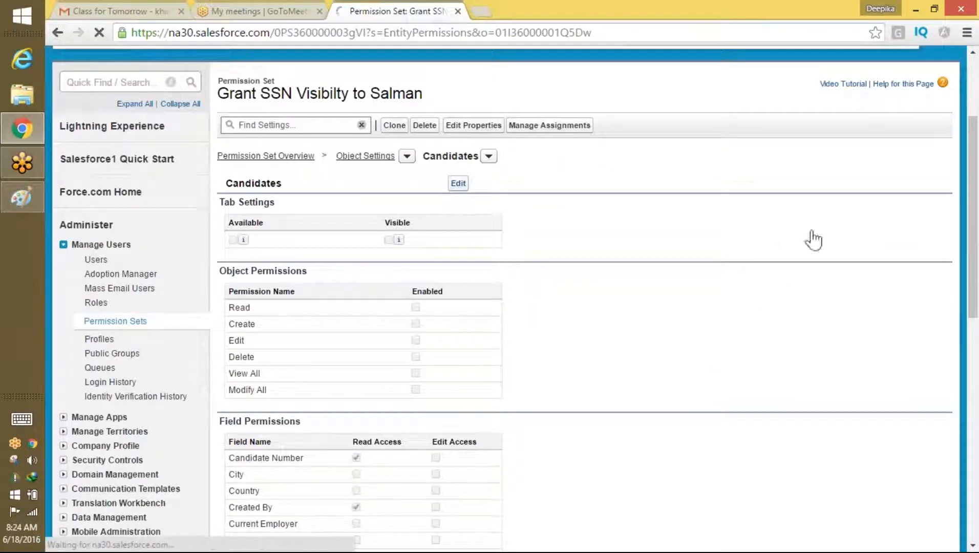
# Step: Grant Read and Edit access on the SSN field and save the Candidates settings
pyautogui.scroll(-5, 955, 262)
pyautogui.scroll(-4, 955, 263)
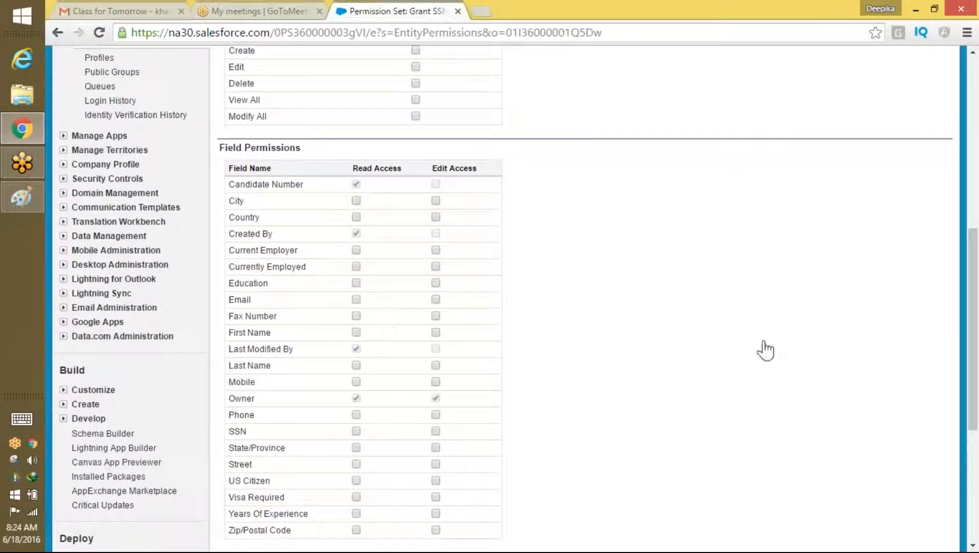
pyautogui.moveTo(973, 266); pyautogui.dragTo(974, 294)
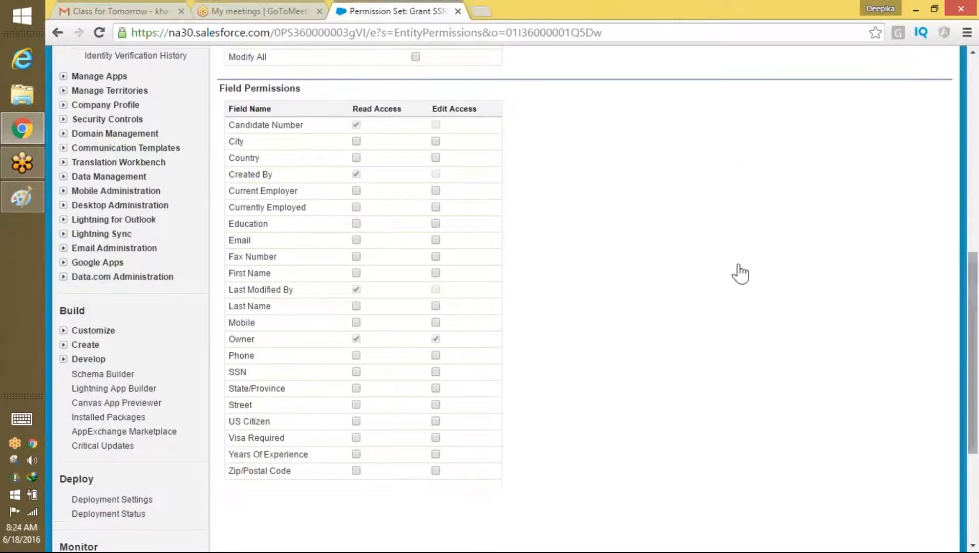
pyautogui.click(436, 373)
pyautogui.click(357, 372)
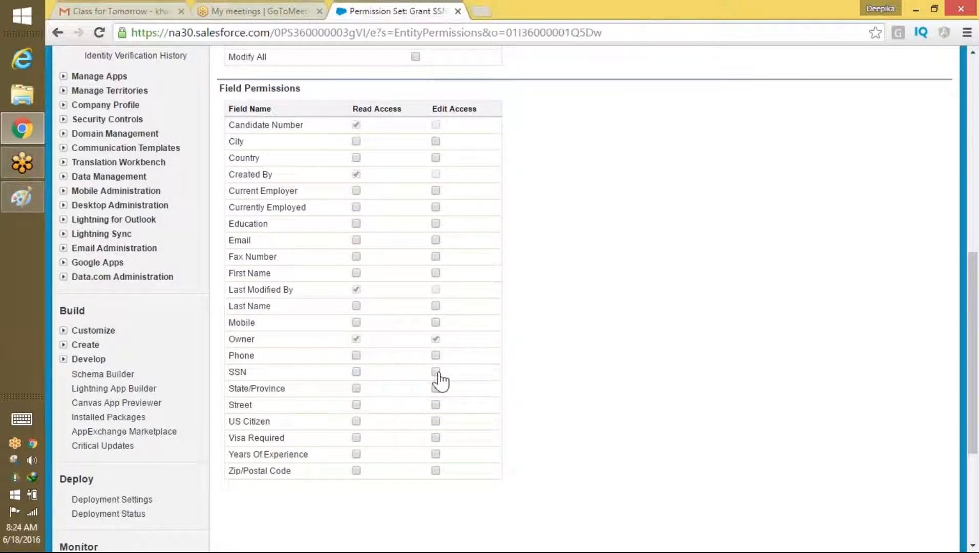
pyautogui.click(357, 372)
pyautogui.click(436, 373)
pyautogui.moveTo(973, 354); pyautogui.dragTo(973, 228)
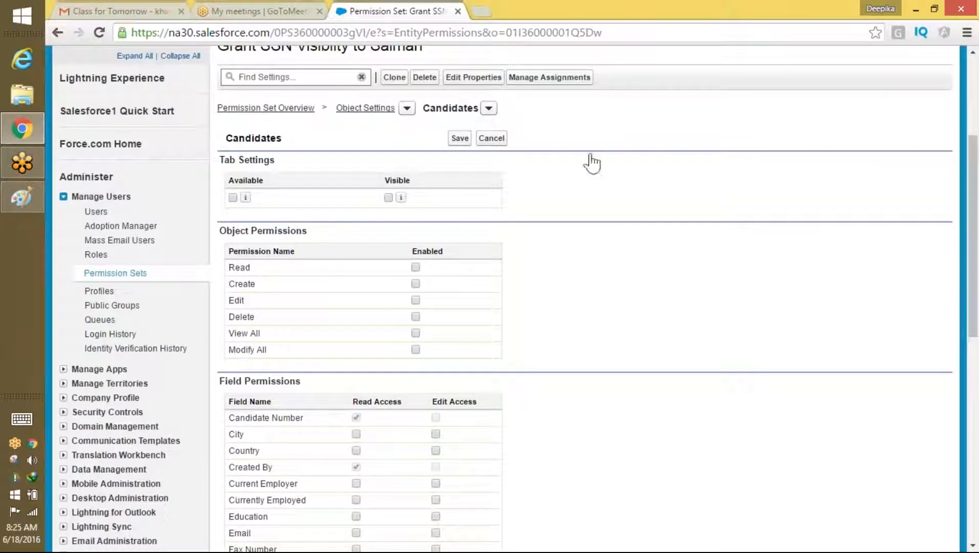
pyautogui.click(460, 138)
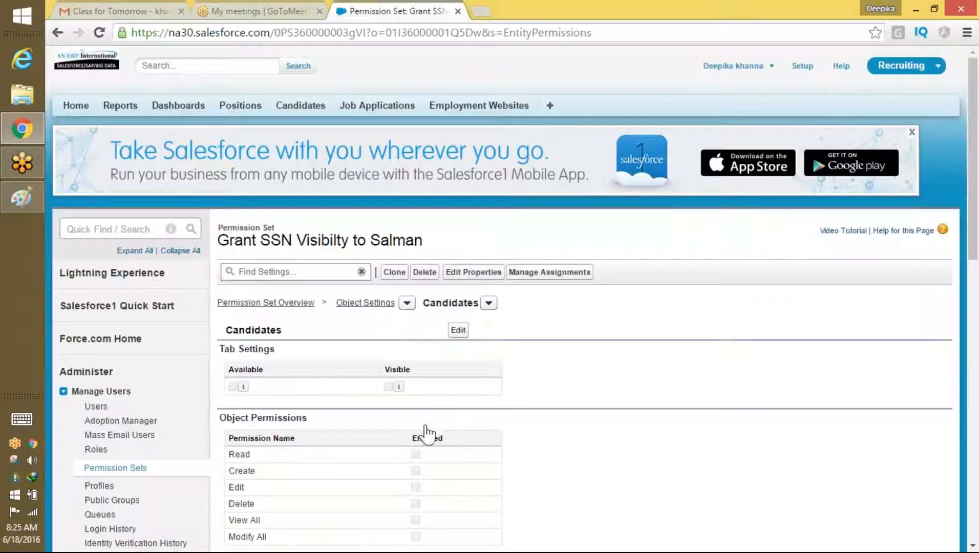
pyautogui.scroll(-5, 903, 375)
pyautogui.scroll(-2, 903, 376)
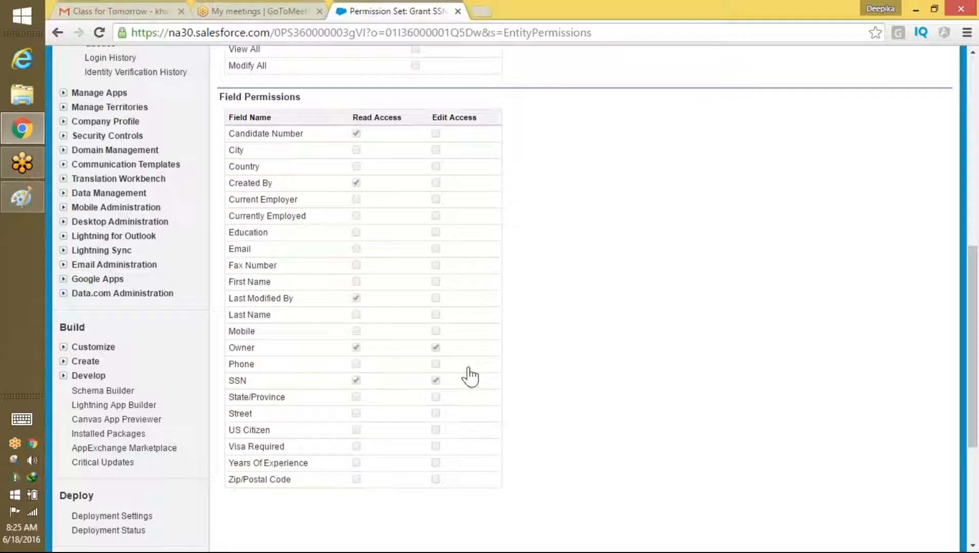
pyautogui.moveTo(976, 307); pyautogui.dragTo(976, 154)
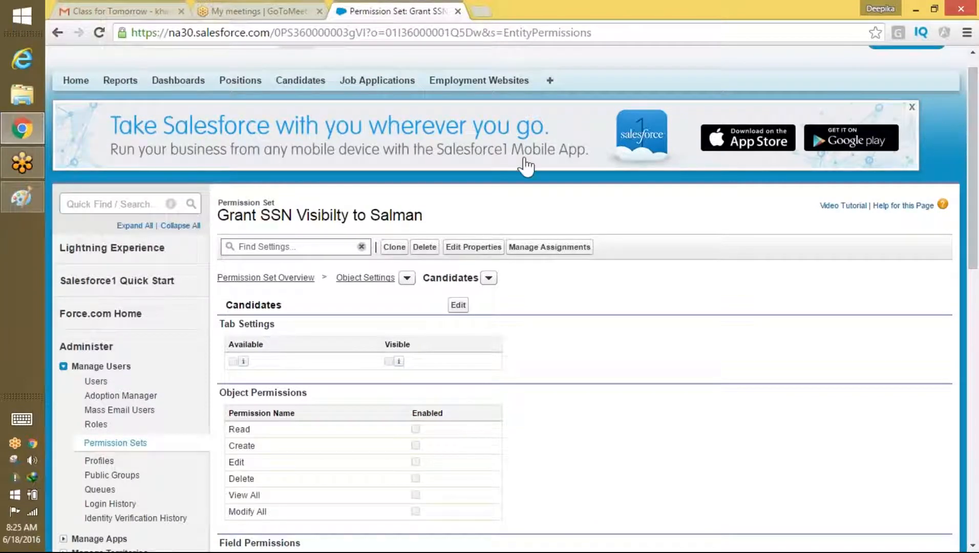
# Step: Assign the SSN permission set to the selected Salesforce Platform user
pyautogui.click(570, 251)
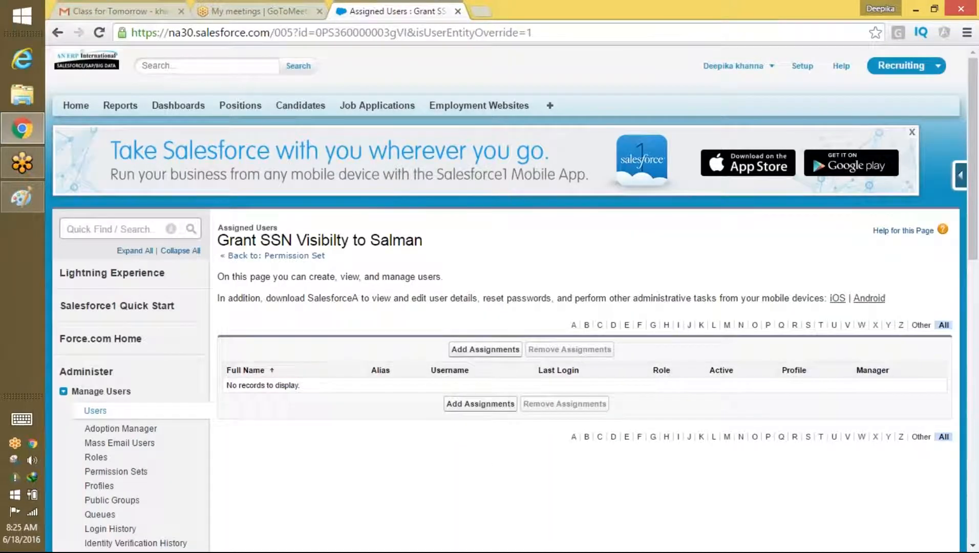
pyautogui.click(505, 350)
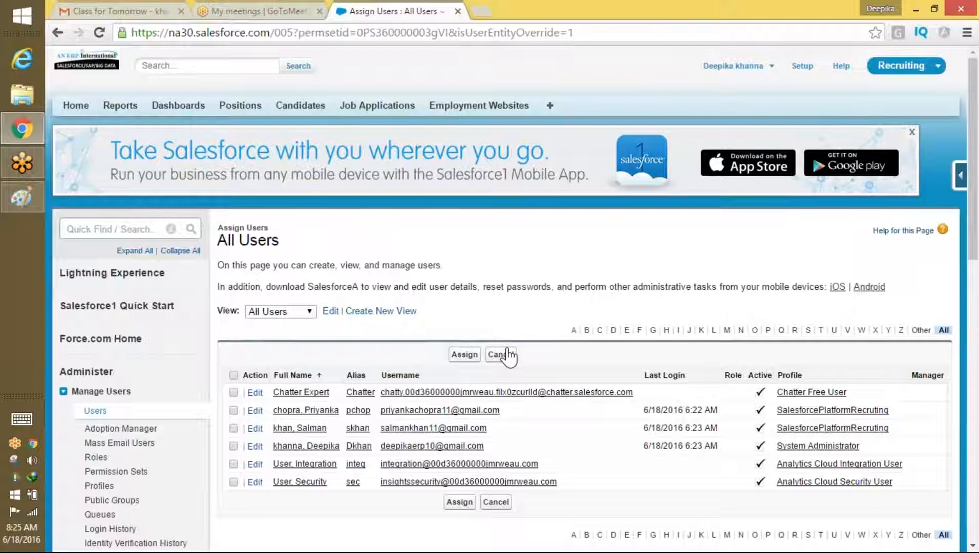
pyautogui.moveTo(973, 187); pyautogui.dragTo(935, 309)
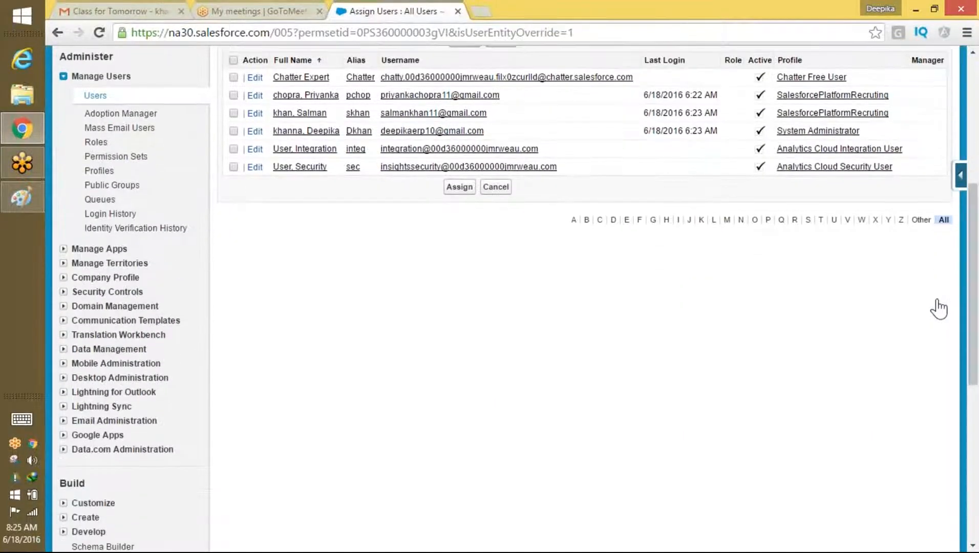
pyautogui.click(234, 113)
pyautogui.click(459, 187)
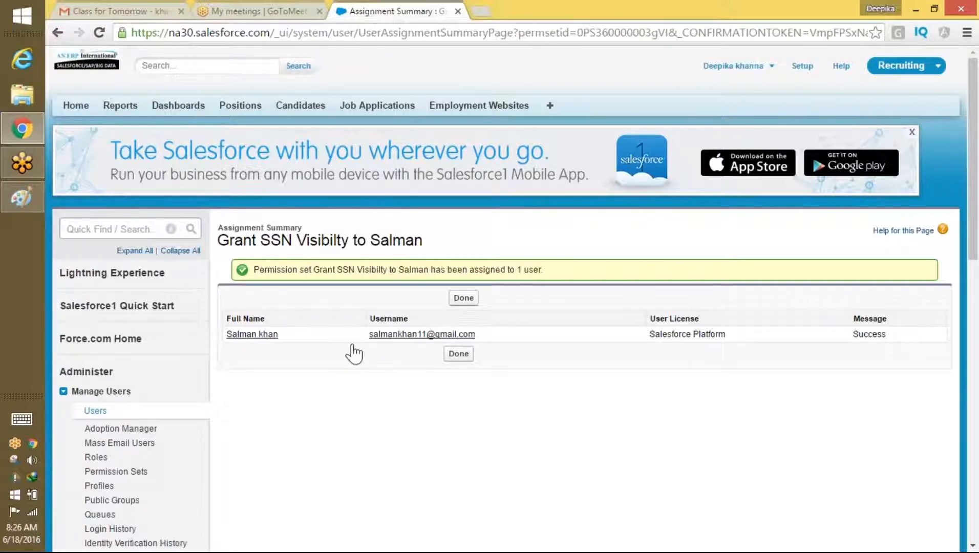
pyautogui.click(735, 66)
# Step: Log out and sign in as the assigned user, then open candidate C-01
pyautogui.click(690, 143)
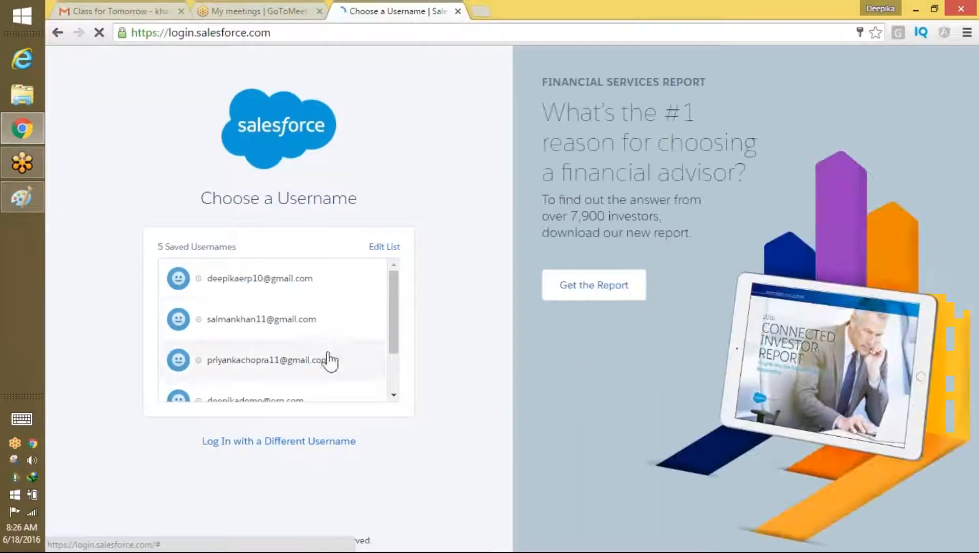
pyautogui.click(297, 331)
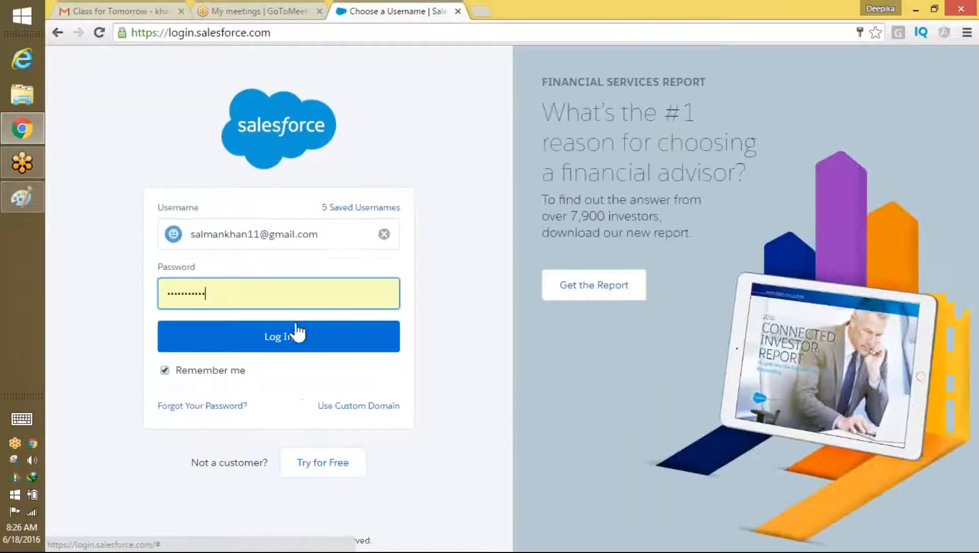
pyautogui.click(311, 338)
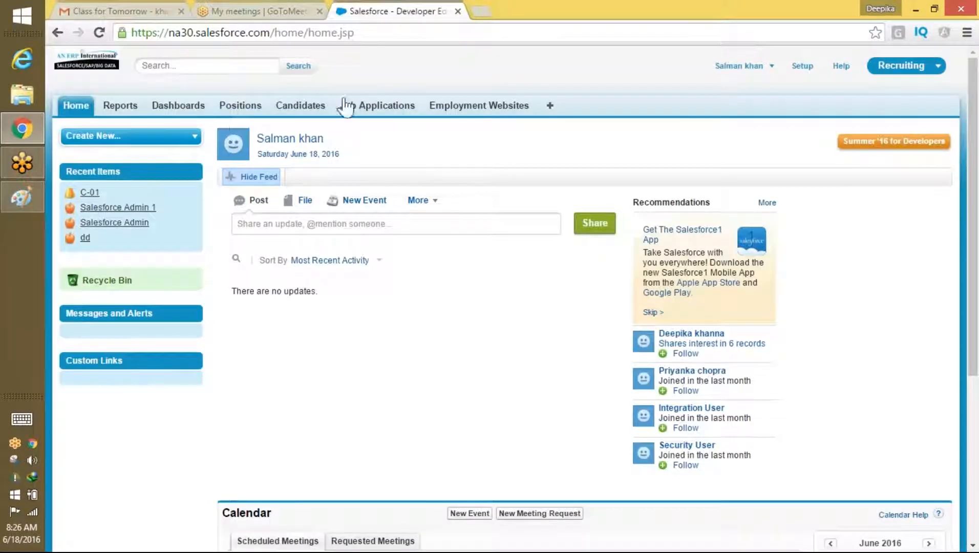
pyautogui.moveTo(354, 142); pyautogui.dragTo(282, 180)
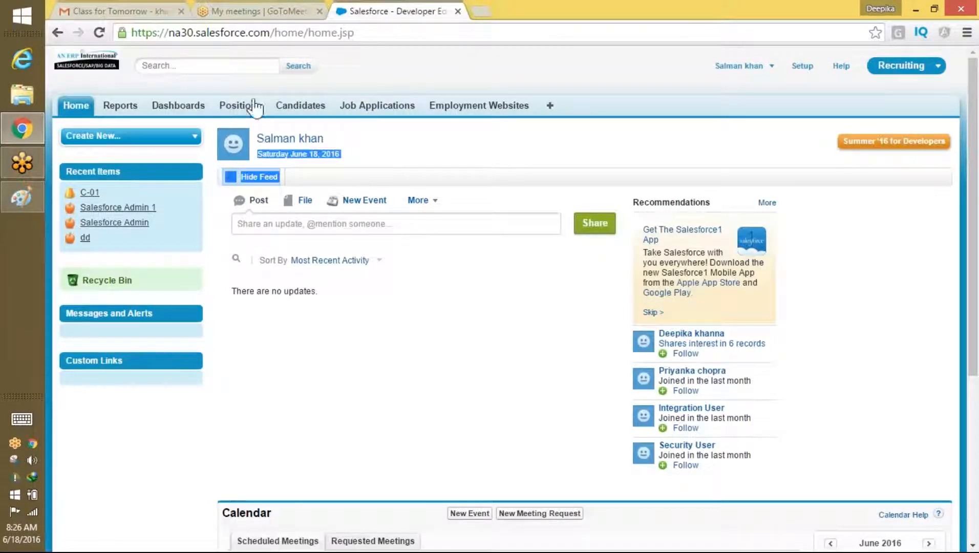
pyautogui.click(302, 107)
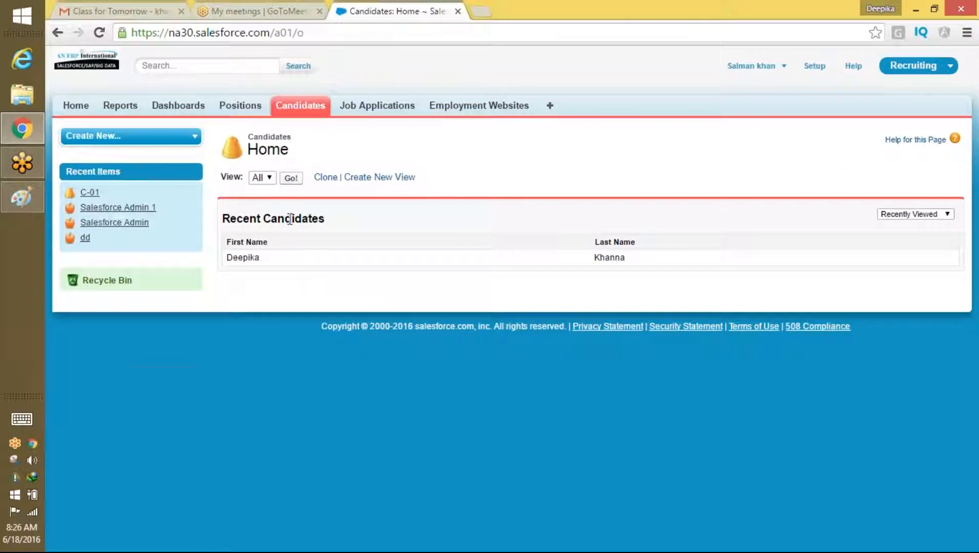
pyautogui.click(291, 177)
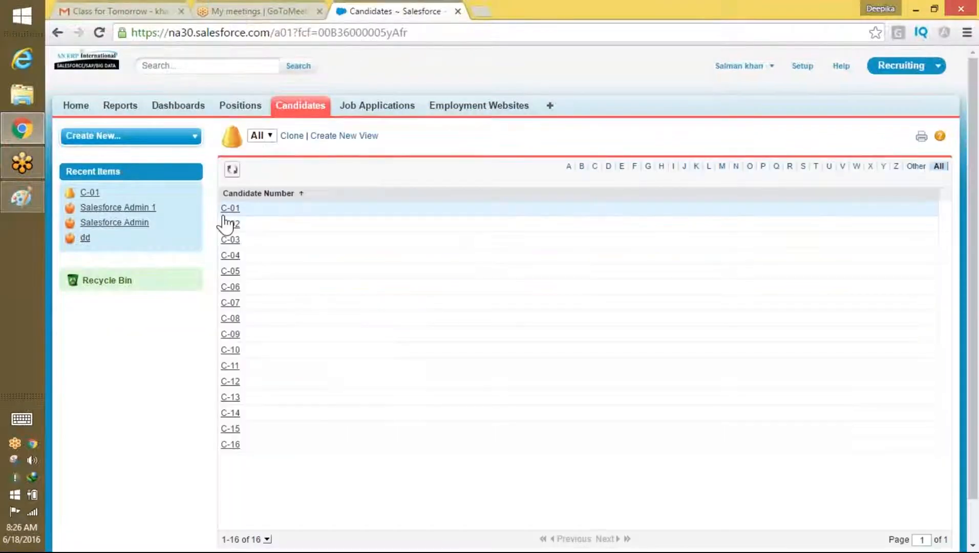
pyautogui.click(230, 209)
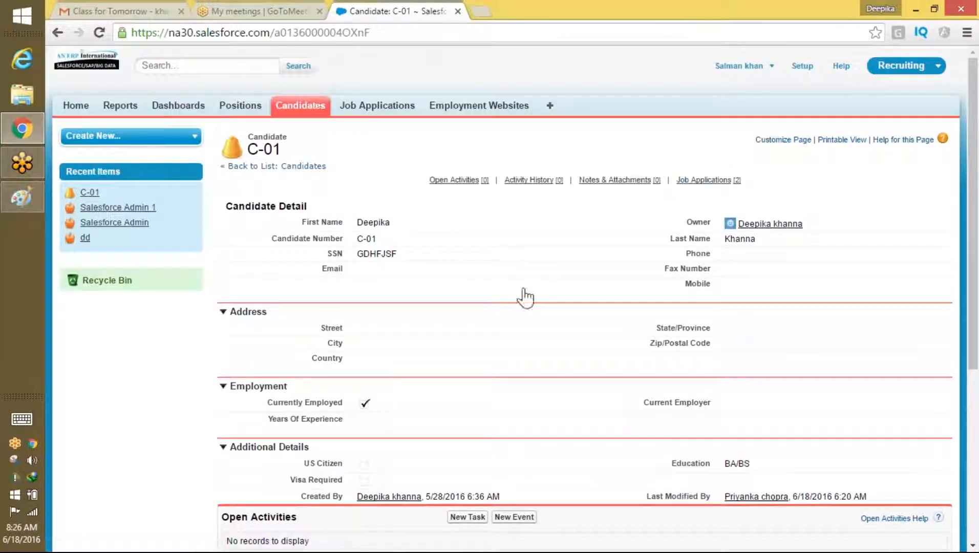
# Step: Highlight C-01's SSN value to show it is visible, then log out
pyautogui.moveTo(969, 165); pyautogui.dragTo(971, 239)
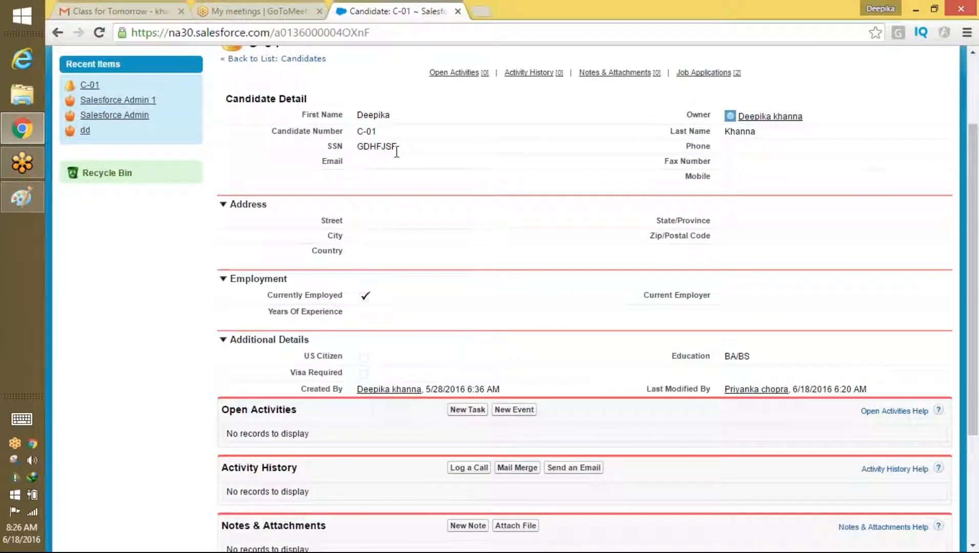
pyautogui.moveTo(403, 150); pyautogui.dragTo(351, 149)
pyautogui.moveTo(973, 287); pyautogui.dragTo(971, 232)
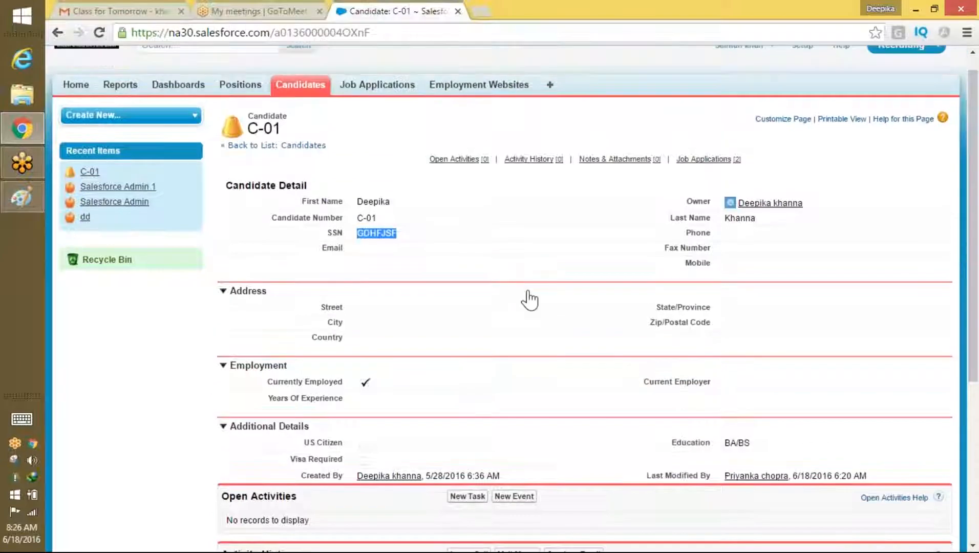
pyautogui.click(391, 244)
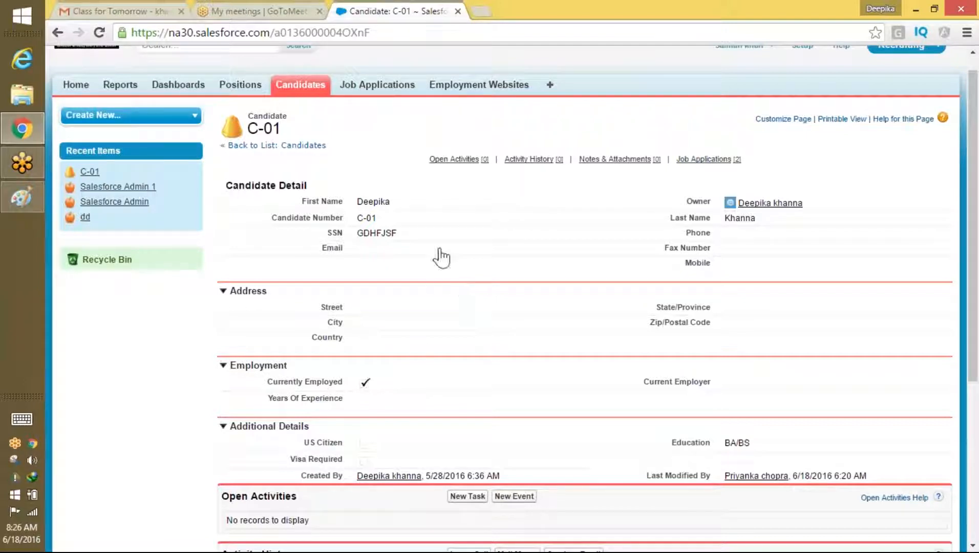
pyautogui.doubleClick(387, 233)
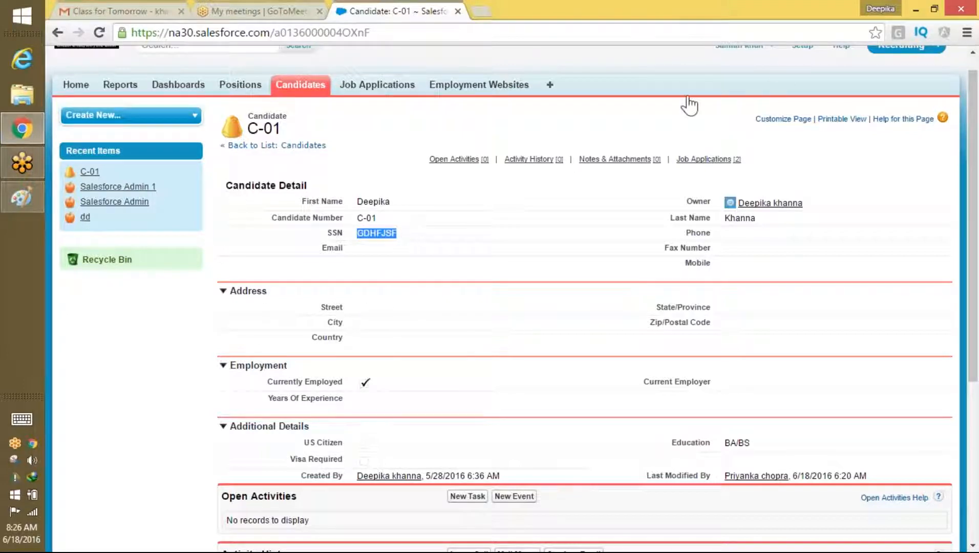
pyautogui.click(742, 46)
pyautogui.click(740, 100)
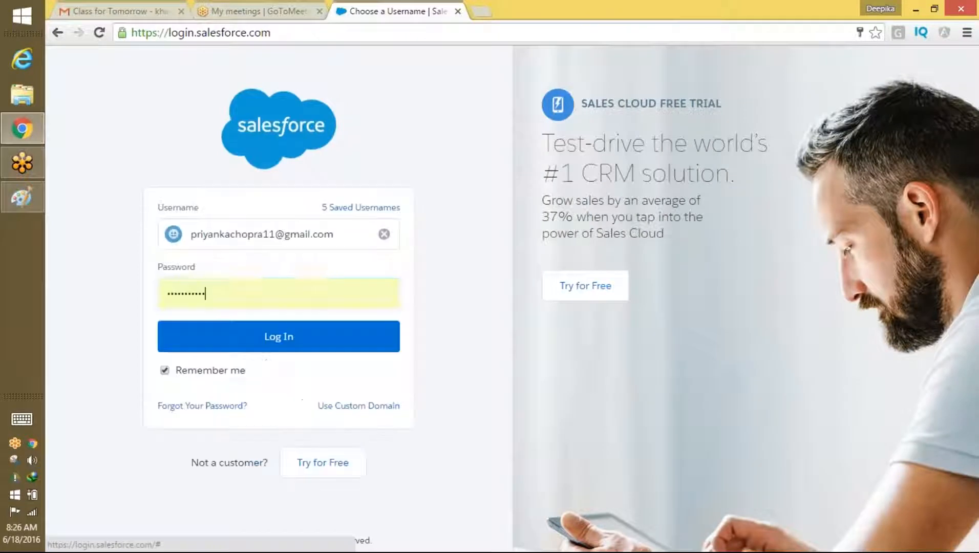
# Step: Sign in as the next saved user and open candidates C-01 and C-04 from the All list
pyautogui.press('Return')
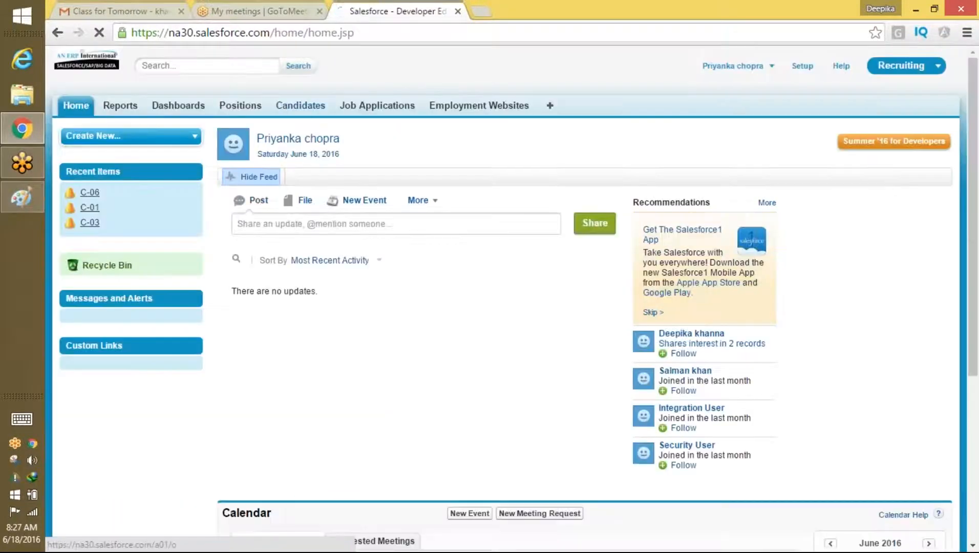
pyautogui.click(300, 105)
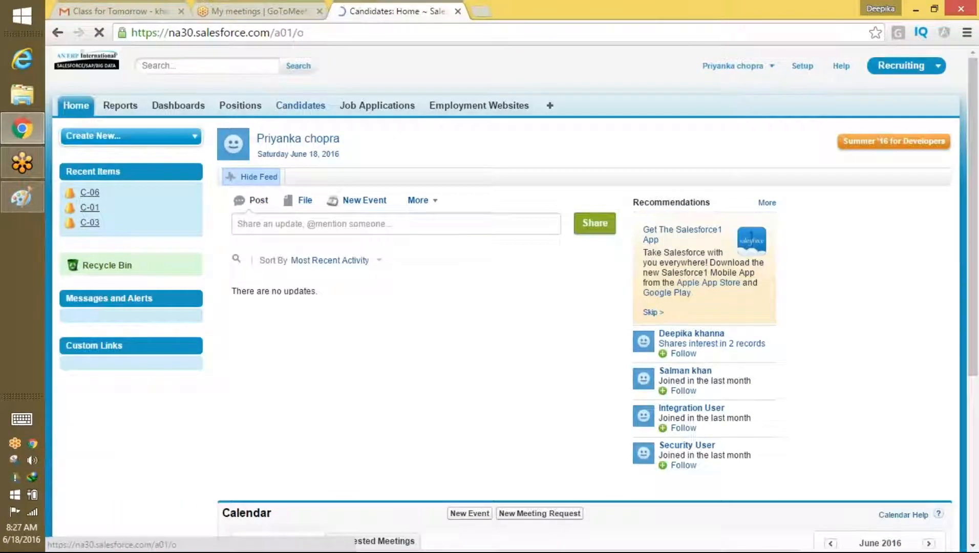
pyautogui.click(291, 179)
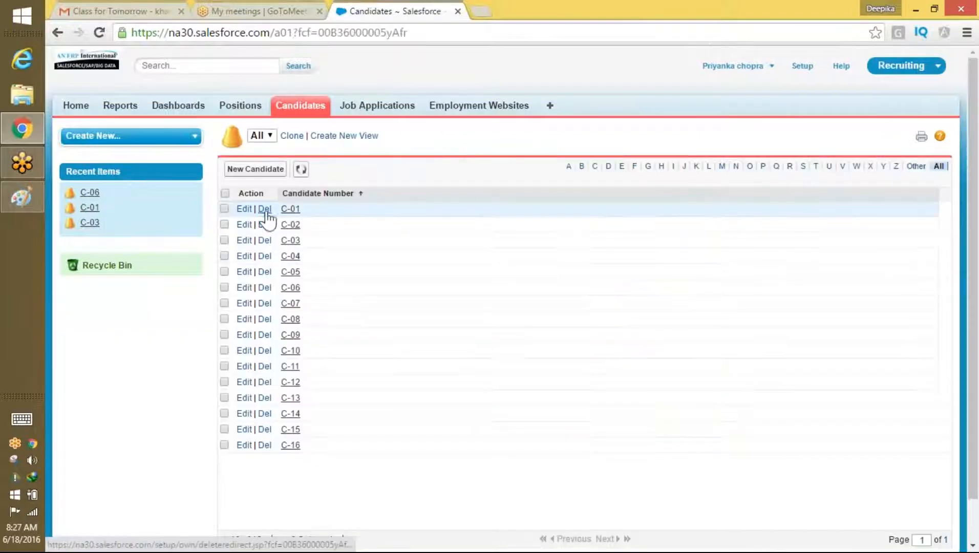
pyautogui.click(291, 209)
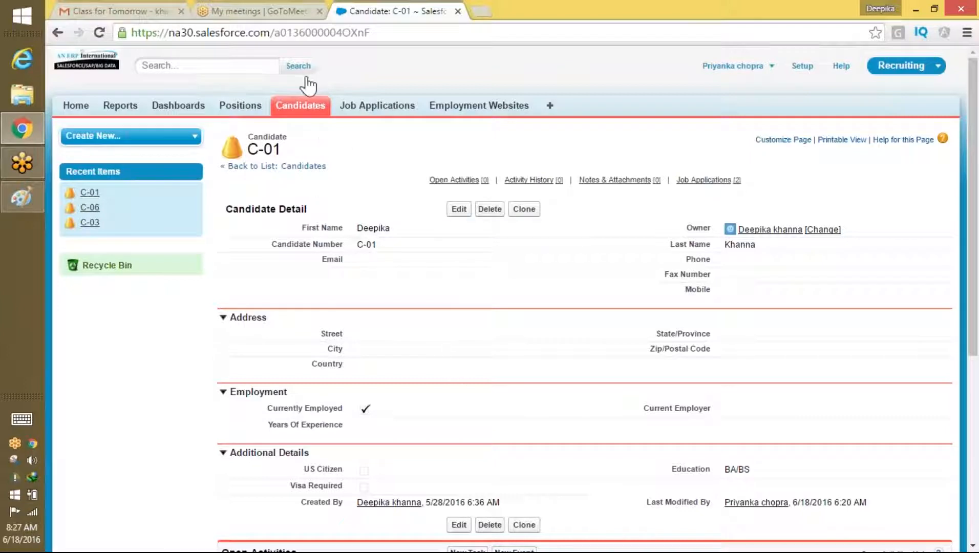
pyautogui.click(302, 105)
pyautogui.click(291, 178)
pyautogui.click(290, 255)
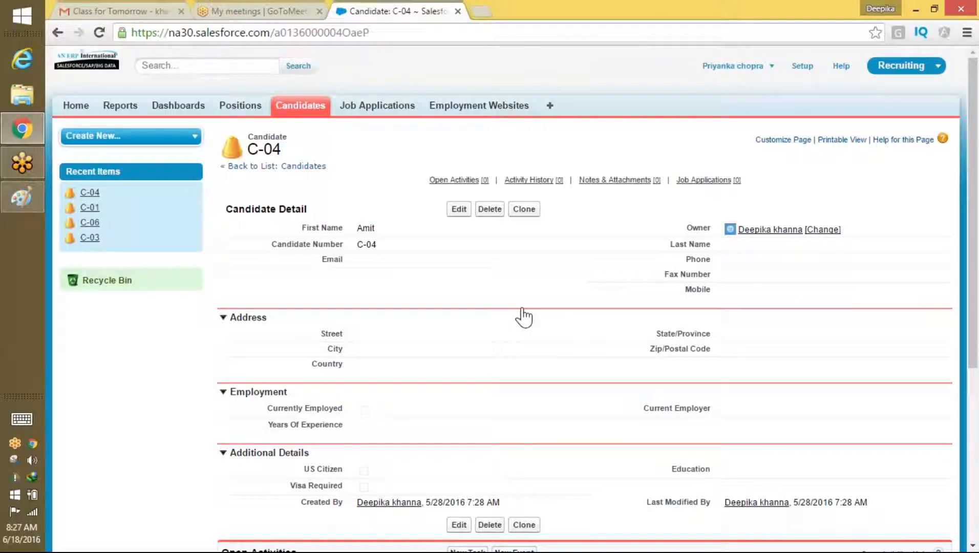
# Step: Log back in as administrator and open Permission Sets via Quick Find 'per'
pyautogui.click(758, 67)
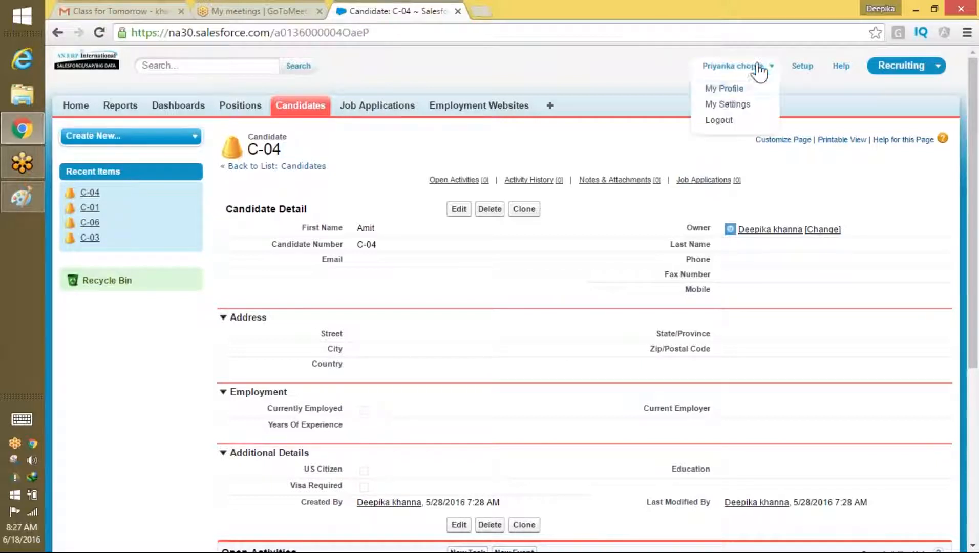
pyautogui.click(719, 121)
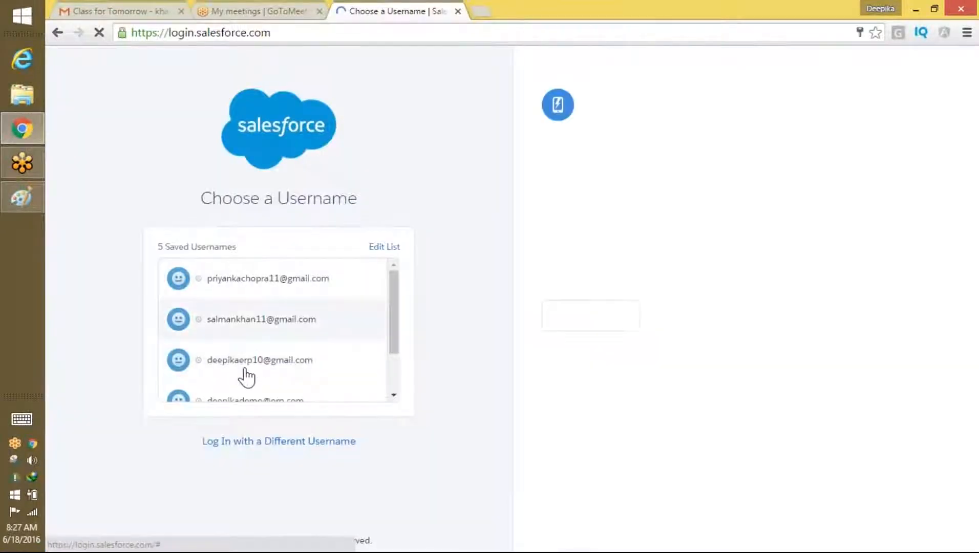
pyautogui.click(245, 368)
pyautogui.click(276, 336)
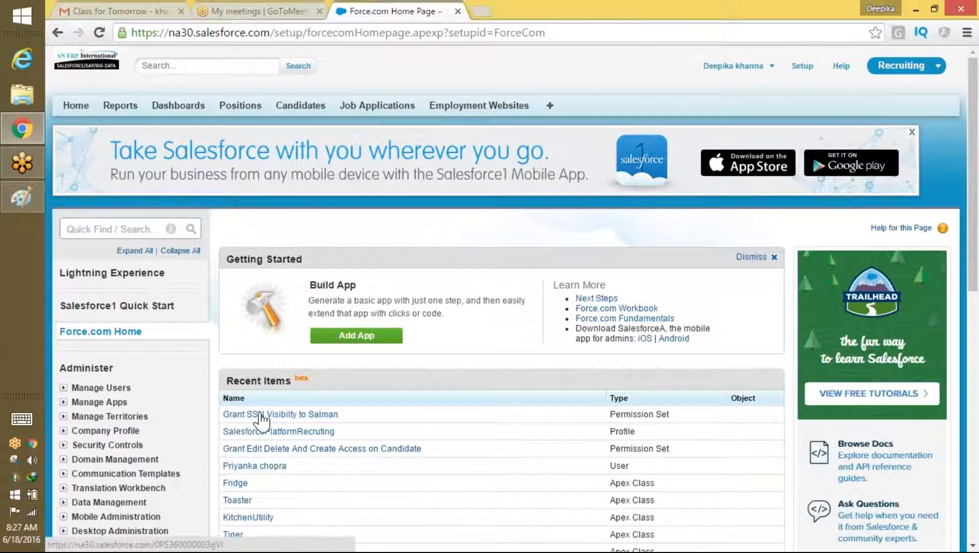
pyautogui.click(142, 227)
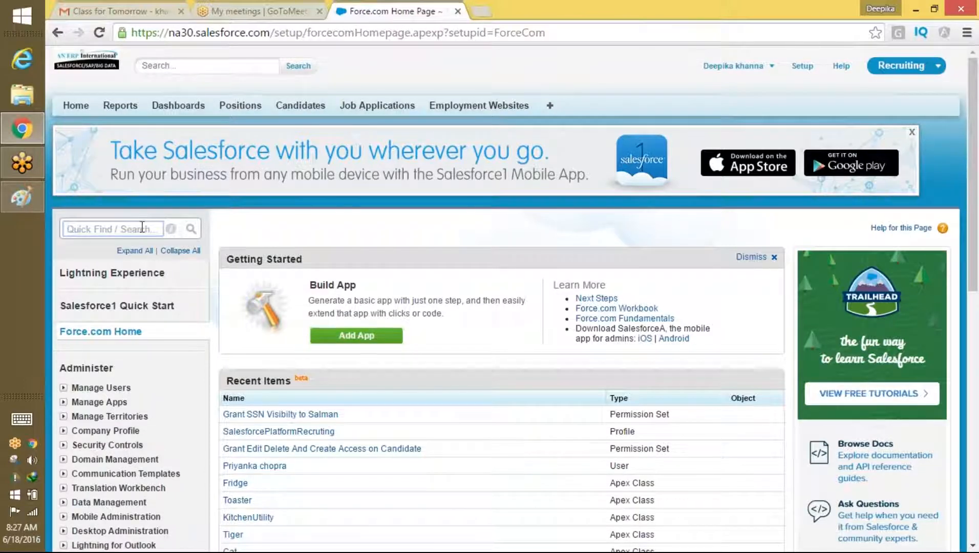
pyautogui.write('s')
pyautogui.press('BackSpace')
pyautogui.write('per')
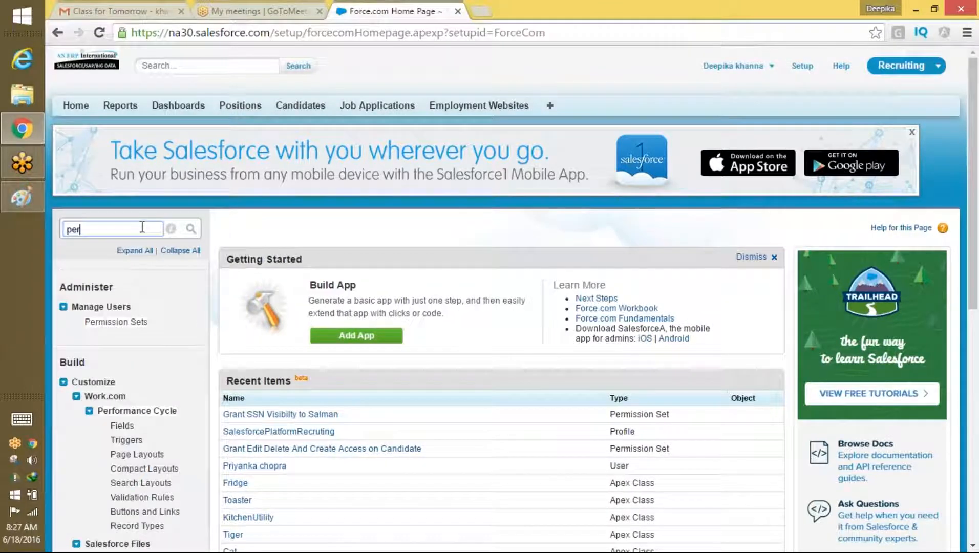
pyautogui.click(131, 320)
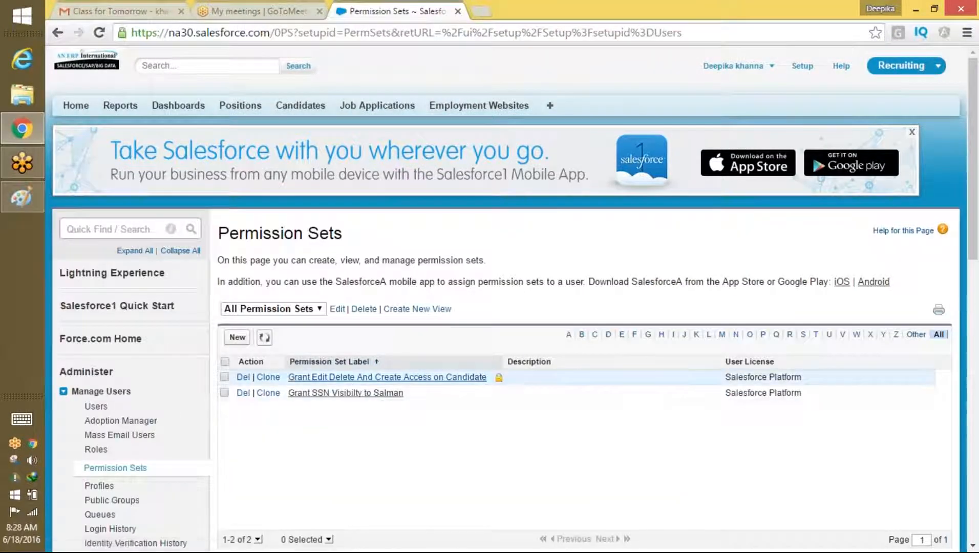
# Step: Add the test user as an assignment of the SSN visibility permission set
pyautogui.click(361, 395)
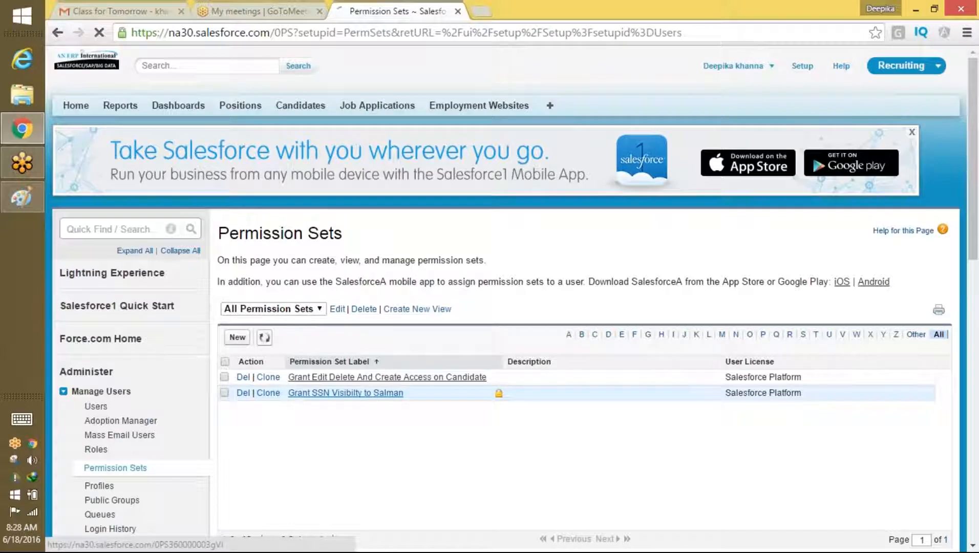
pyautogui.click(515, 274)
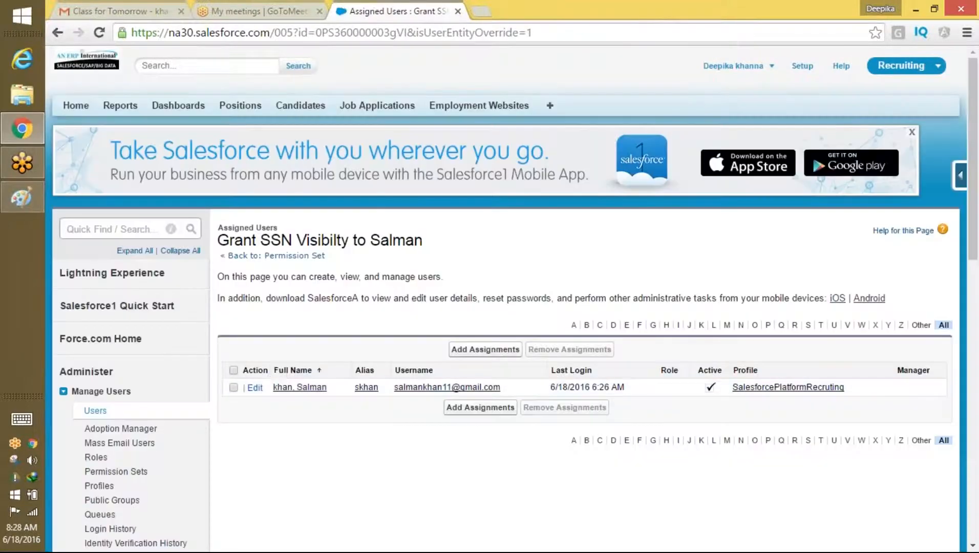
pyautogui.click(470, 349)
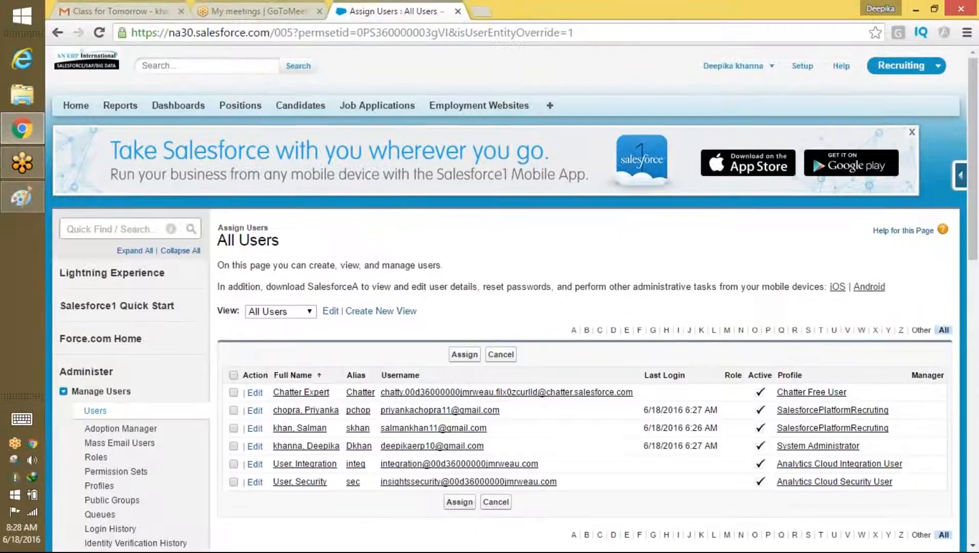
pyautogui.click(234, 411)
pyautogui.click(464, 354)
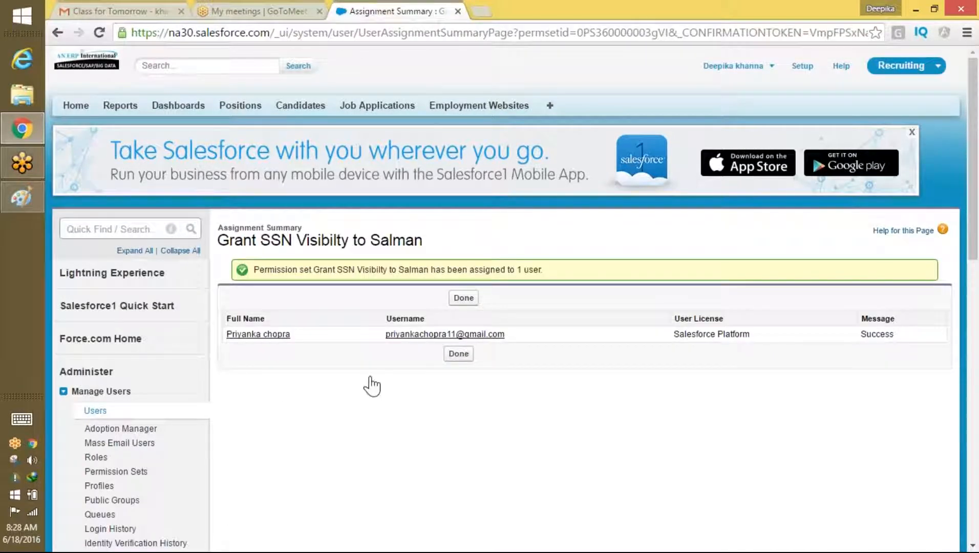
pyautogui.click(469, 299)
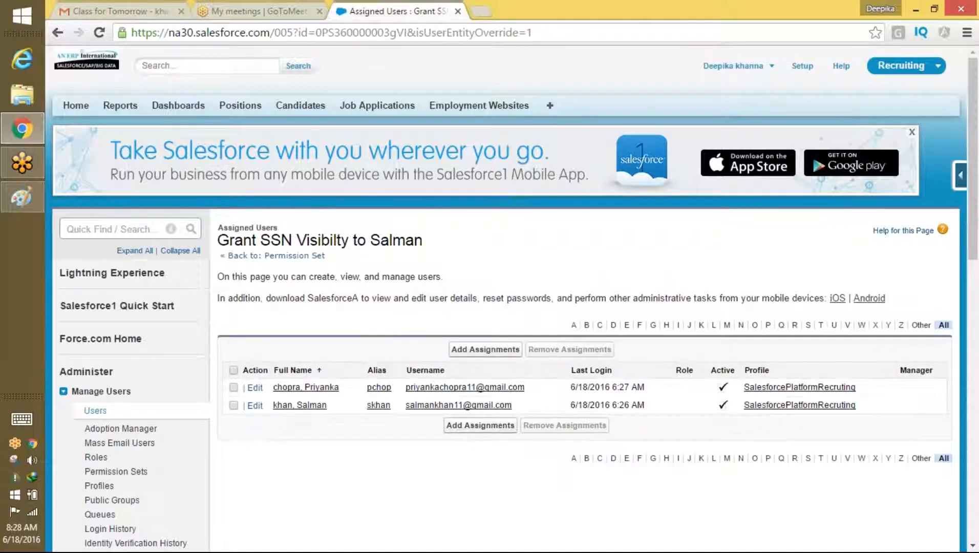
# Step: Sign in as the test user and go to the Candidates home page
pyautogui.click(773, 67)
pyautogui.click(727, 142)
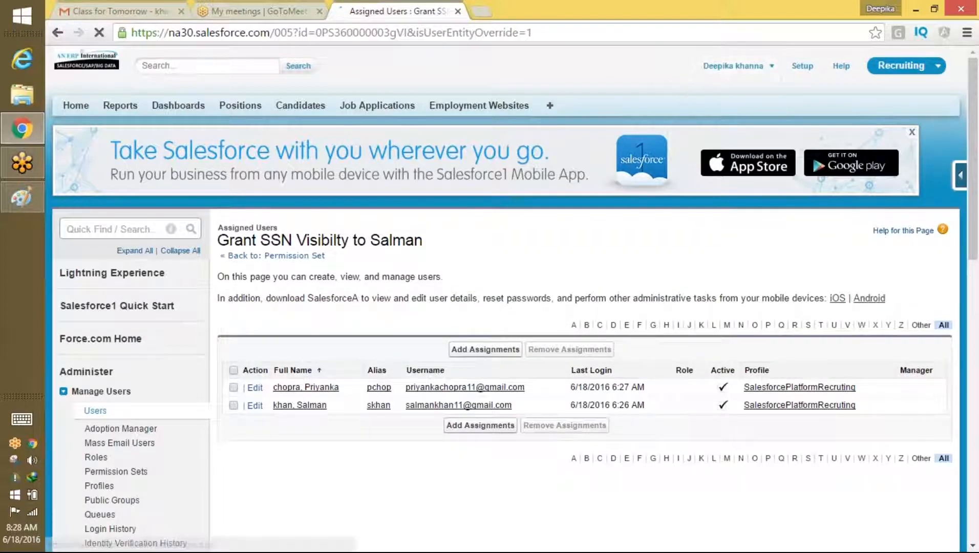
pyautogui.click(258, 317)
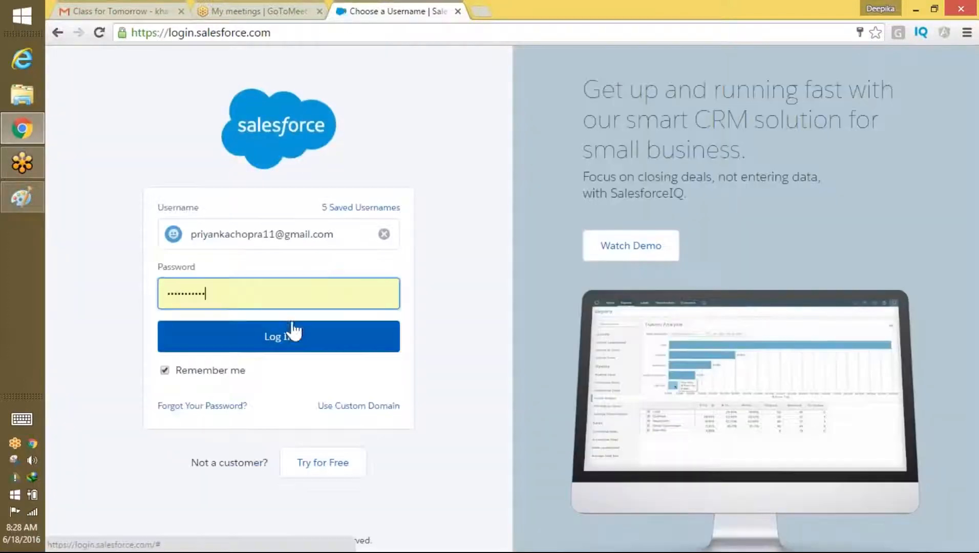
pyautogui.click(291, 334)
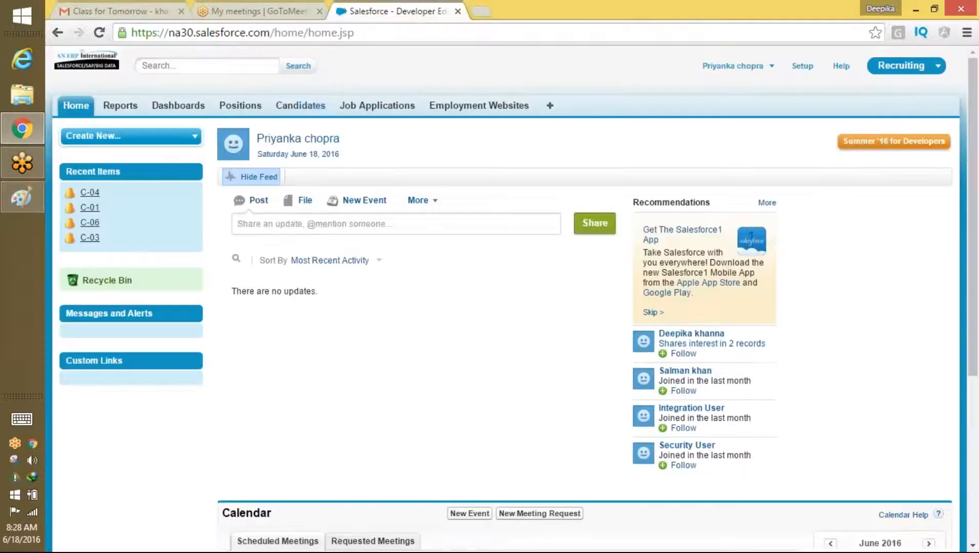
pyautogui.click(300, 104)
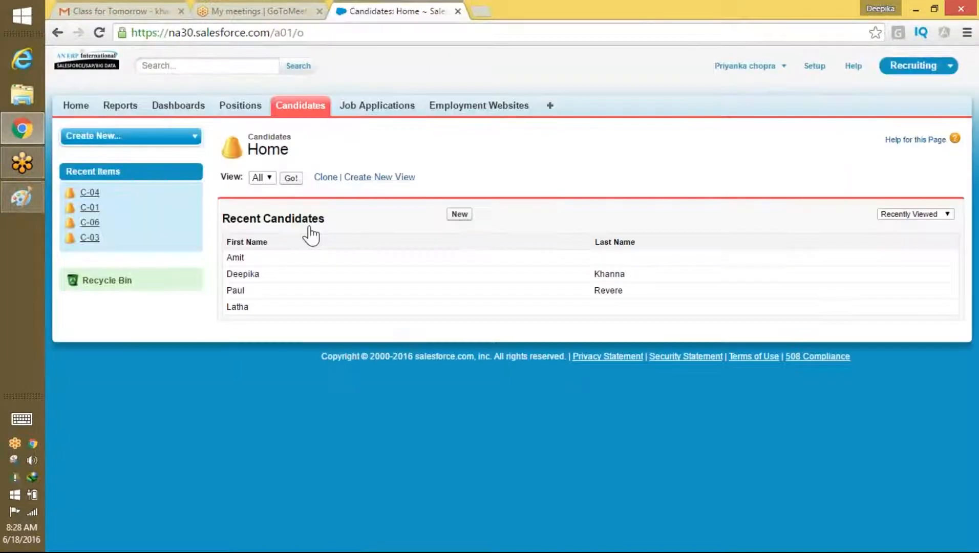
# Step: List all candidates, open C-01, and select its now-visible SSN value for inline editing
pyautogui.click(292, 178)
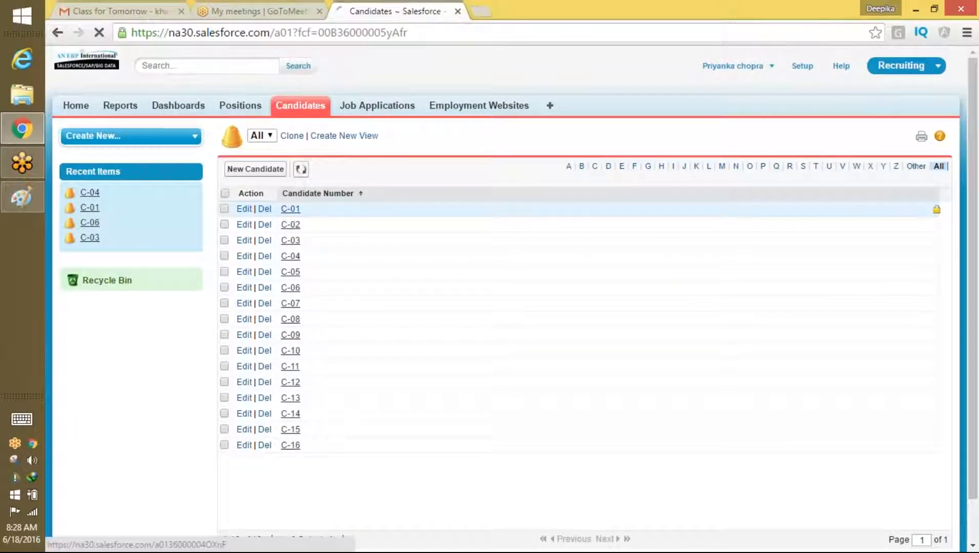
pyautogui.click(291, 209)
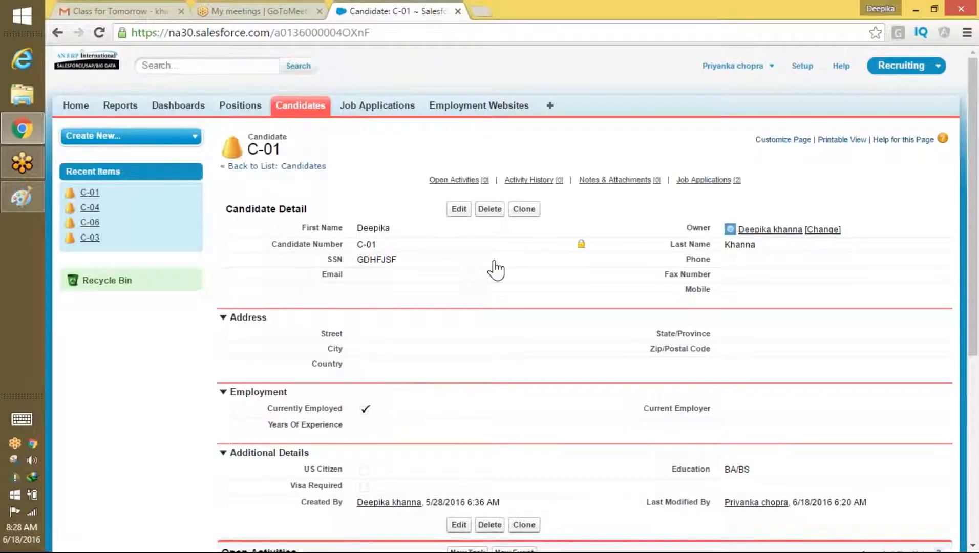
pyautogui.doubleClick(413, 263)
pyautogui.moveTo(398, 259); pyautogui.dragTo(361, 257)
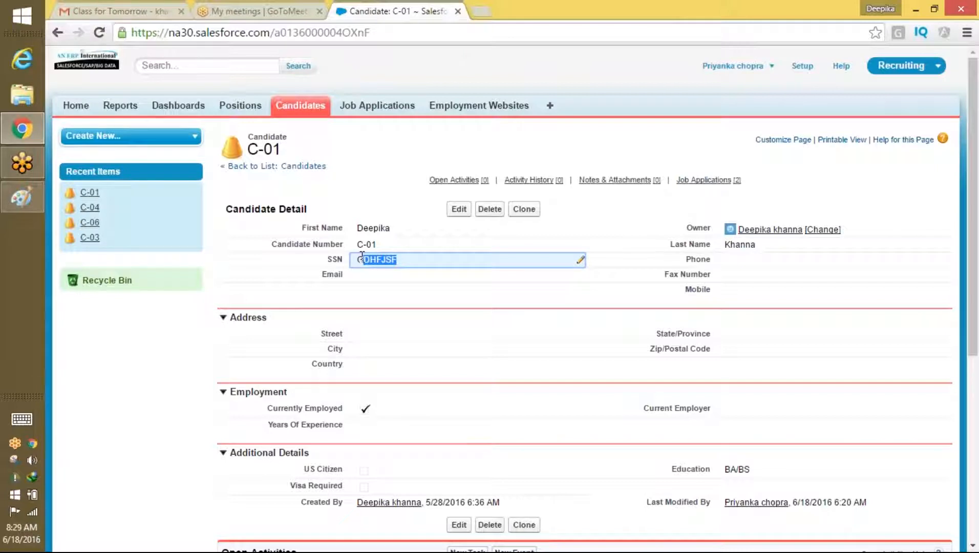
# Step: Leave C-01 unedited and return to the Candidates home by way of the Positions tab
pyautogui.click(433, 21)
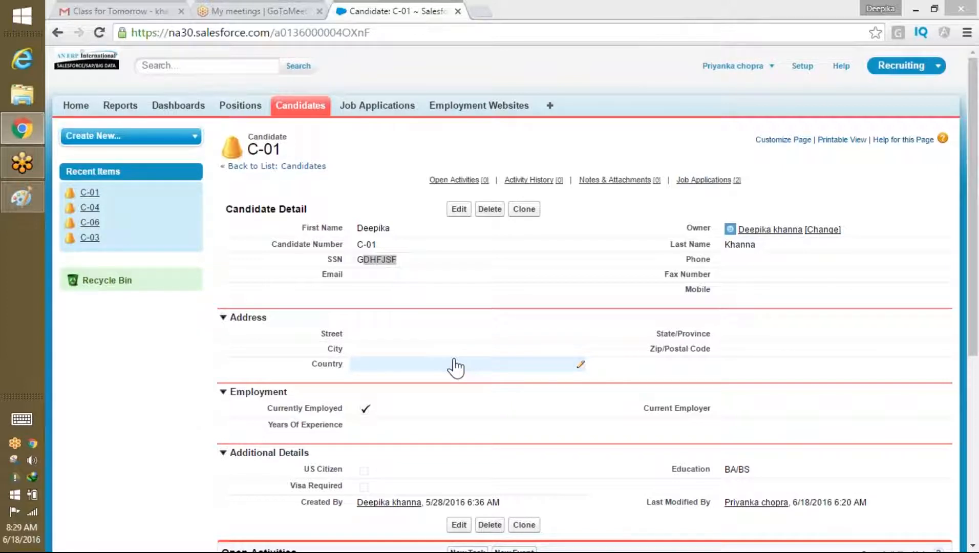
pyautogui.click(228, 104)
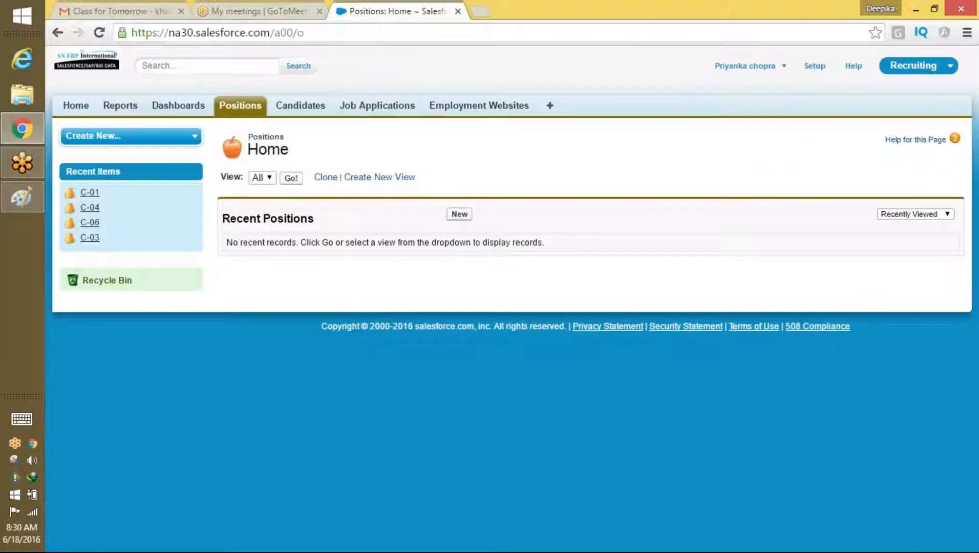
pyautogui.click(312, 104)
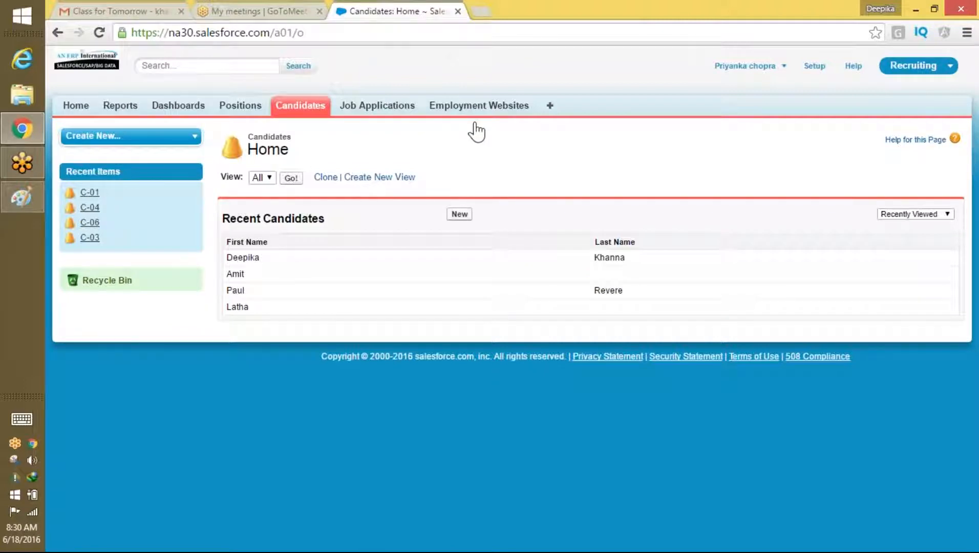
pyautogui.click(766, 77)
# Step: Log out of the test user, sign in as administrator, and open the recruiting user's record from Users
pyautogui.click(731, 119)
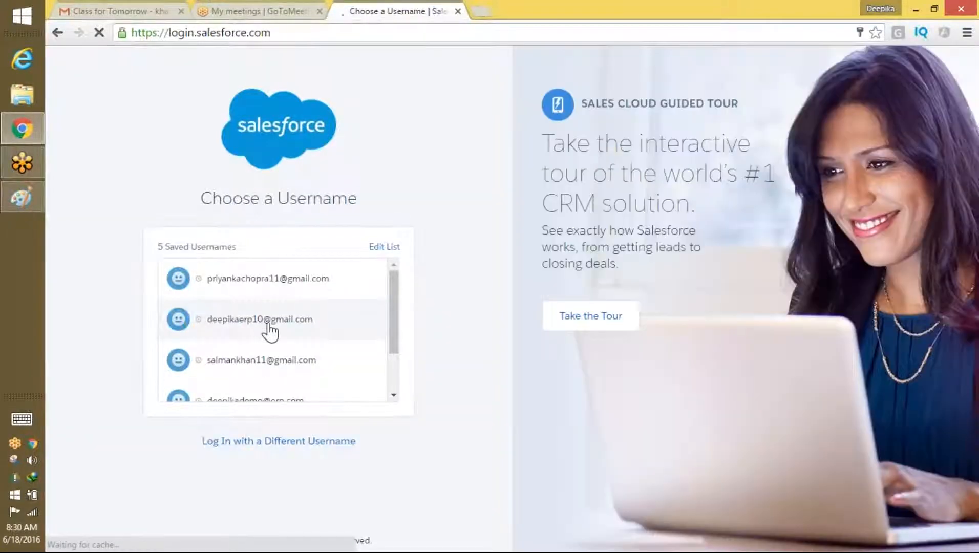
pyautogui.click(268, 323)
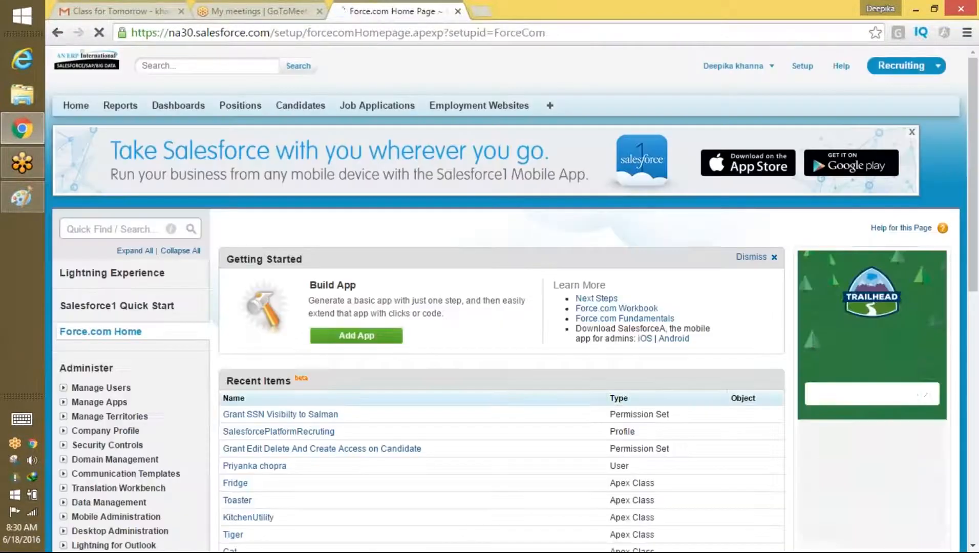
pyautogui.click(98, 230)
pyautogui.write('p')
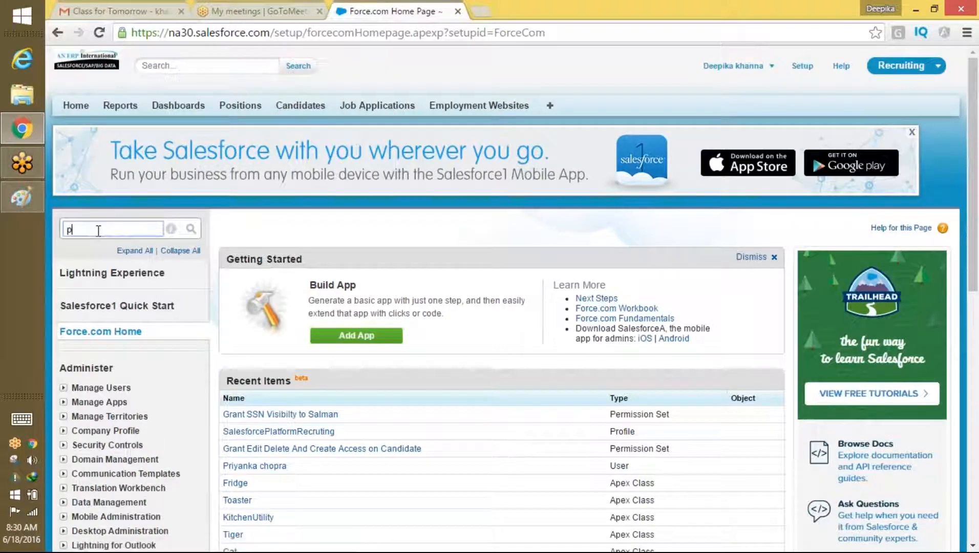
pyautogui.write('r')
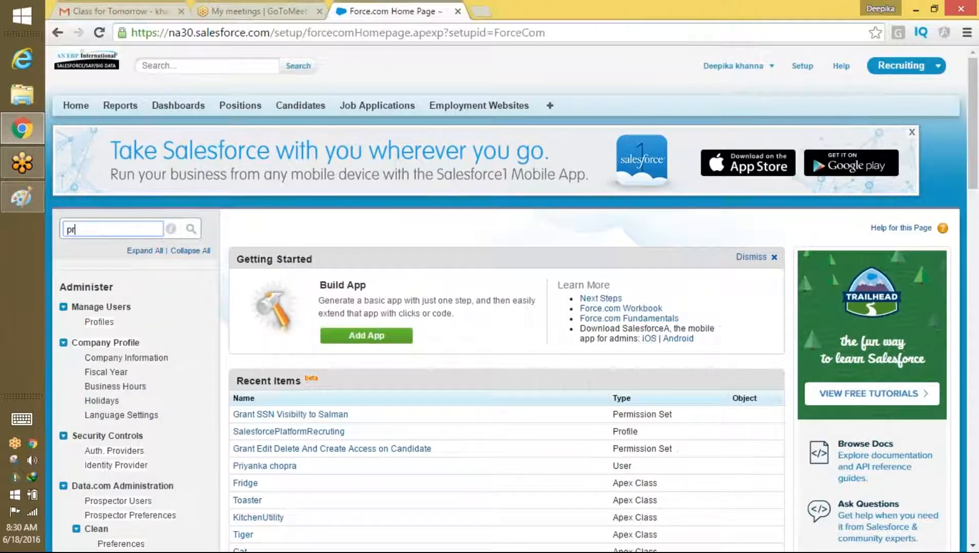
pyautogui.press('BackSpace')
pyautogui.press('BackSpace')
pyautogui.write('user')
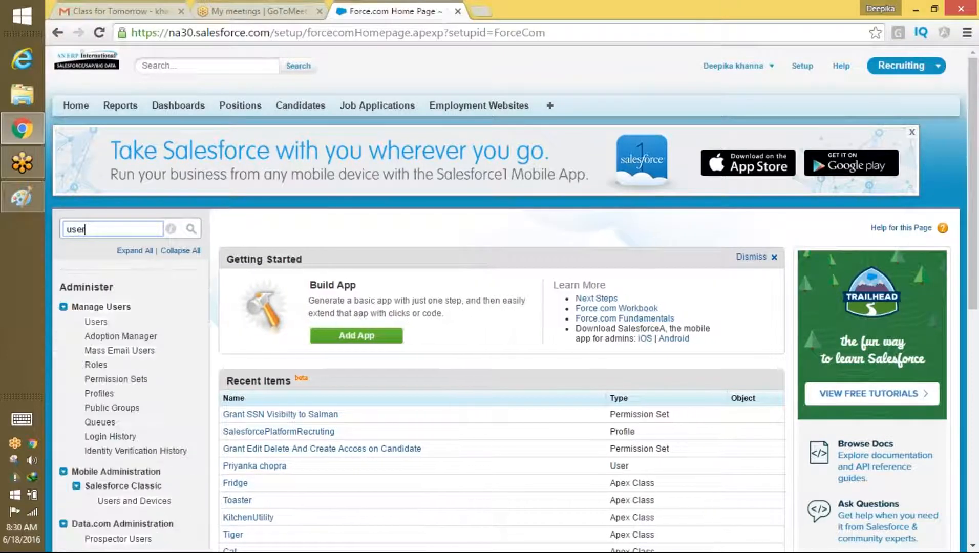
pyautogui.click(95, 322)
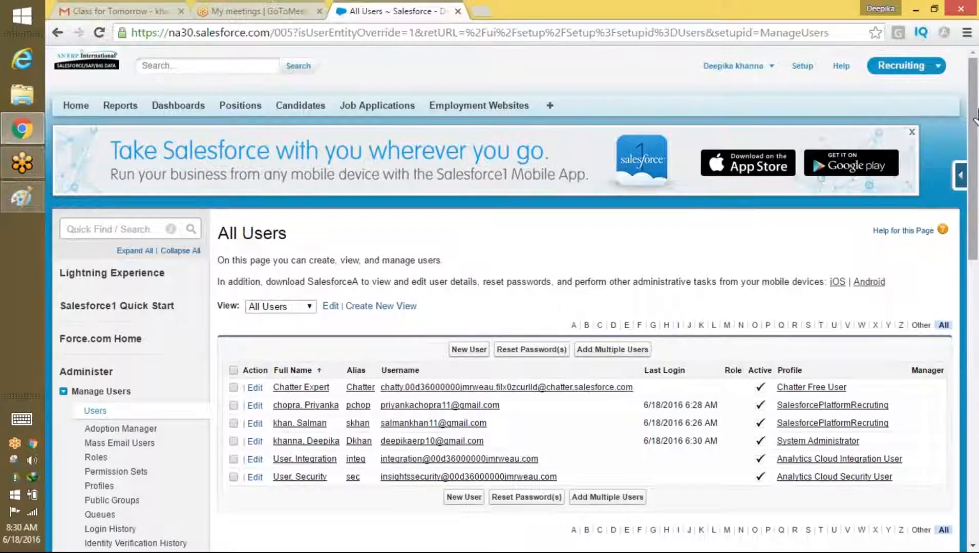
pyautogui.moveTo(972, 115); pyautogui.dragTo(968, 185)
pyautogui.click(307, 248)
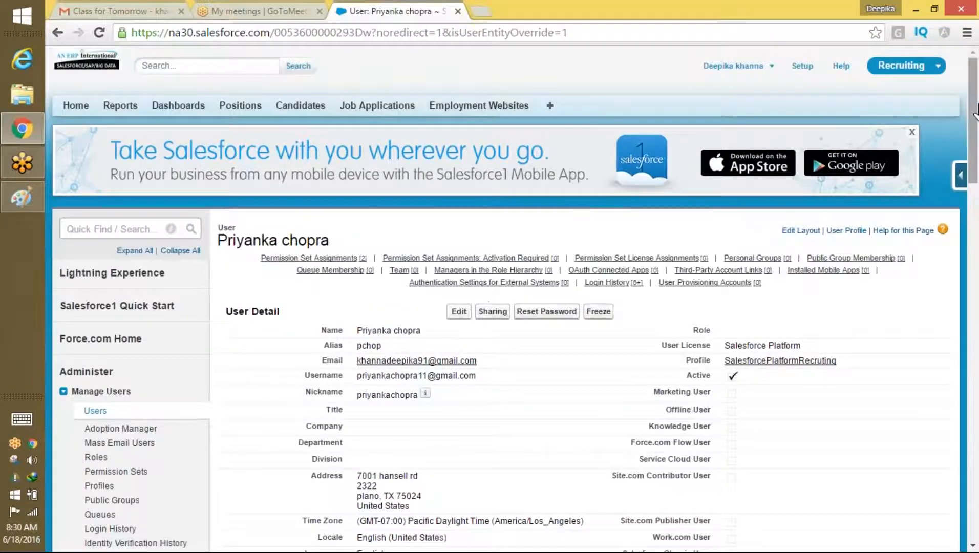
# Step: Open the user's edit form and cancel it without making changes
pyautogui.scroll(-4, 753, 234)
pyautogui.scroll(2, 717, 138)
pyautogui.click(456, 202)
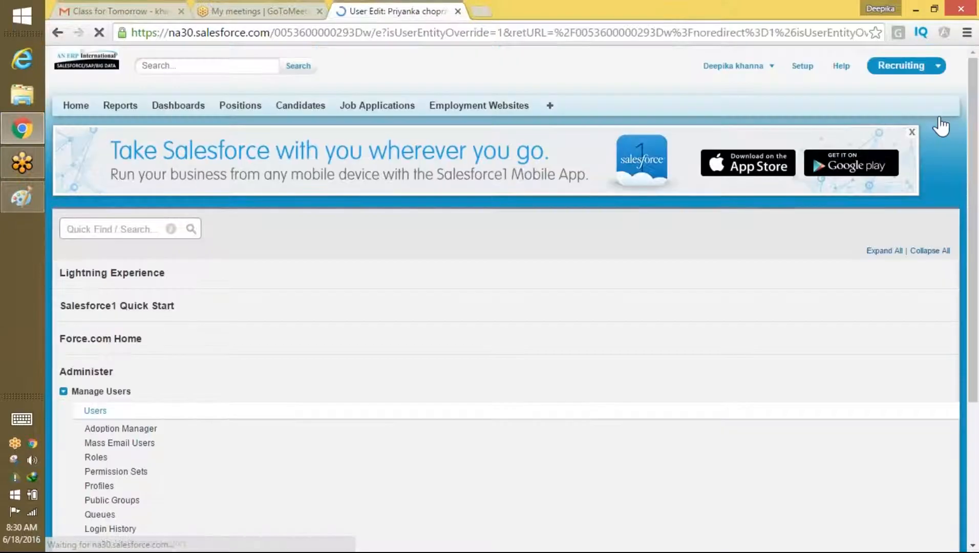
pyautogui.moveTo(974, 121); pyautogui.dragTo(964, 479)
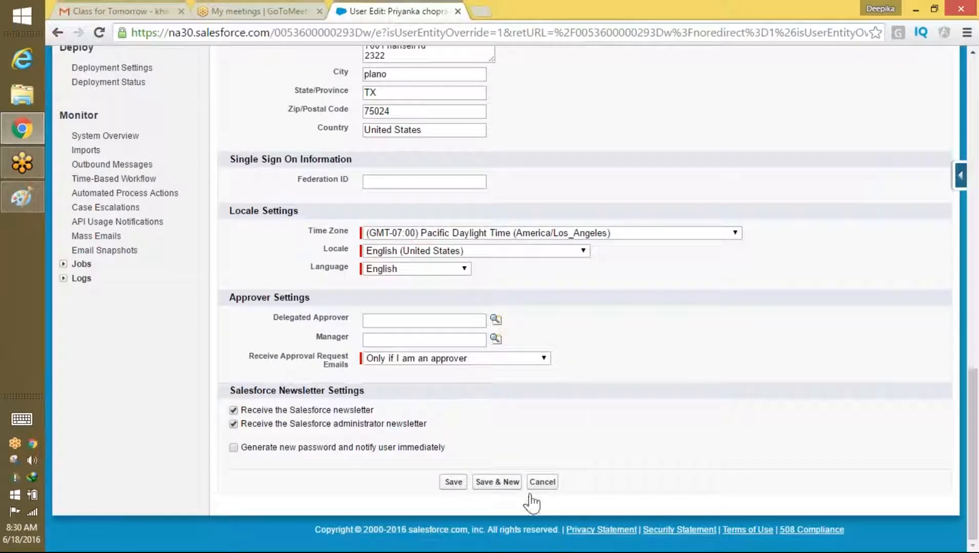
pyautogui.click(540, 482)
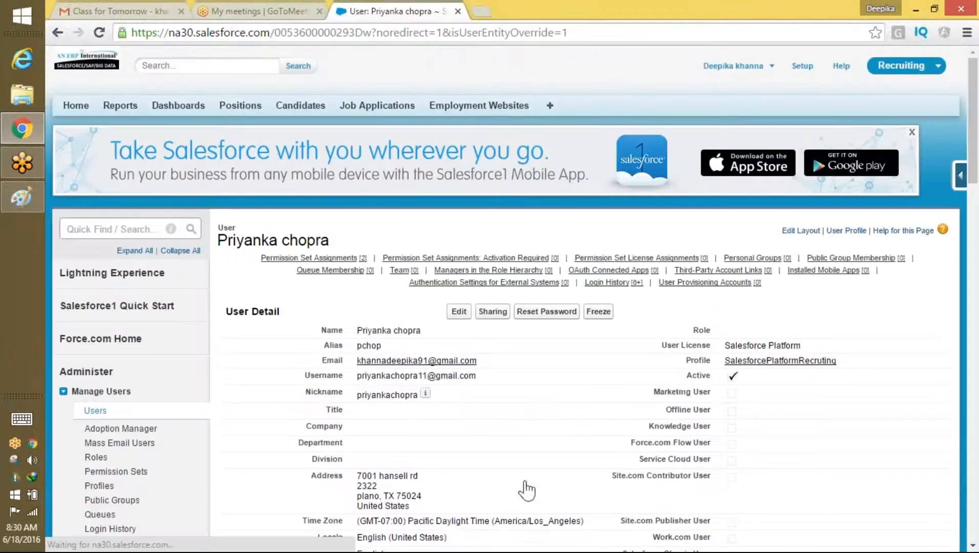
# Step: Delete the Candidate access and SSN visibility permission set assignments, confirming each removal
pyautogui.scroll(-1, 960, 250)
pyautogui.scroll(-10, 953, 307)
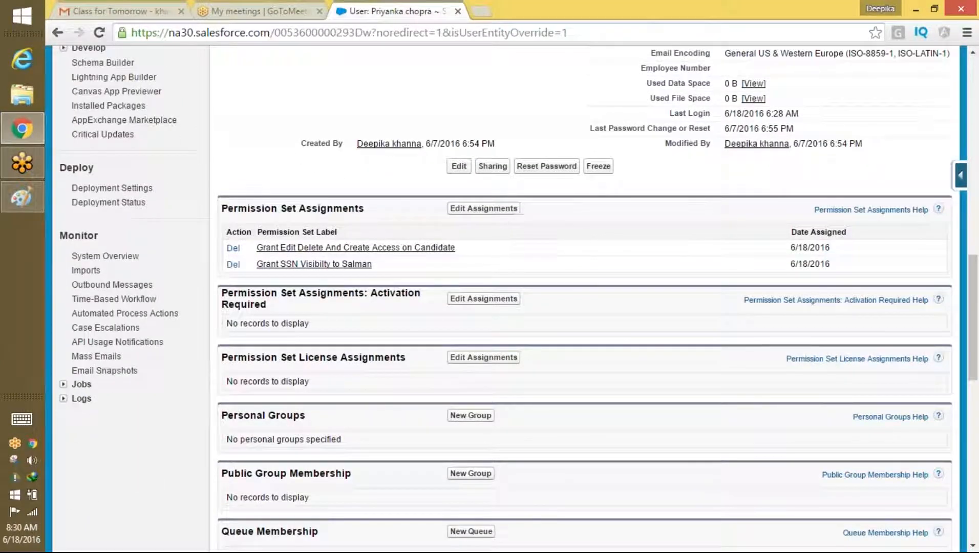
pyautogui.click(485, 211)
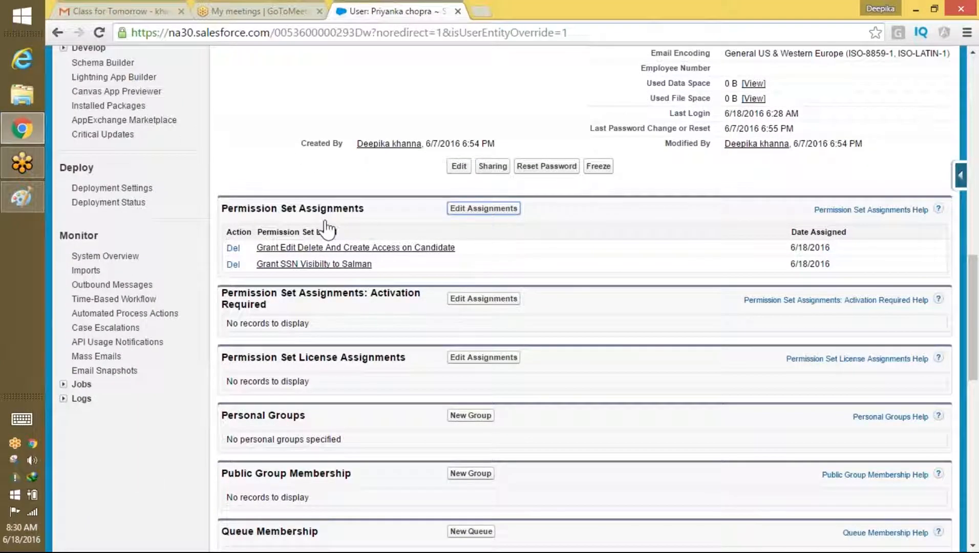
pyautogui.click(233, 249)
pyautogui.click(572, 115)
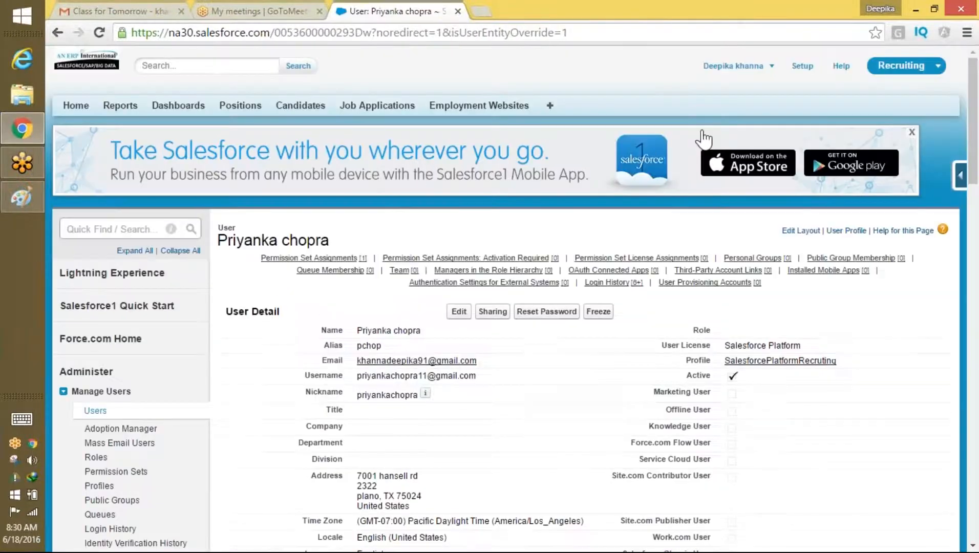
pyautogui.moveTo(970, 143); pyautogui.dragTo(967, 332)
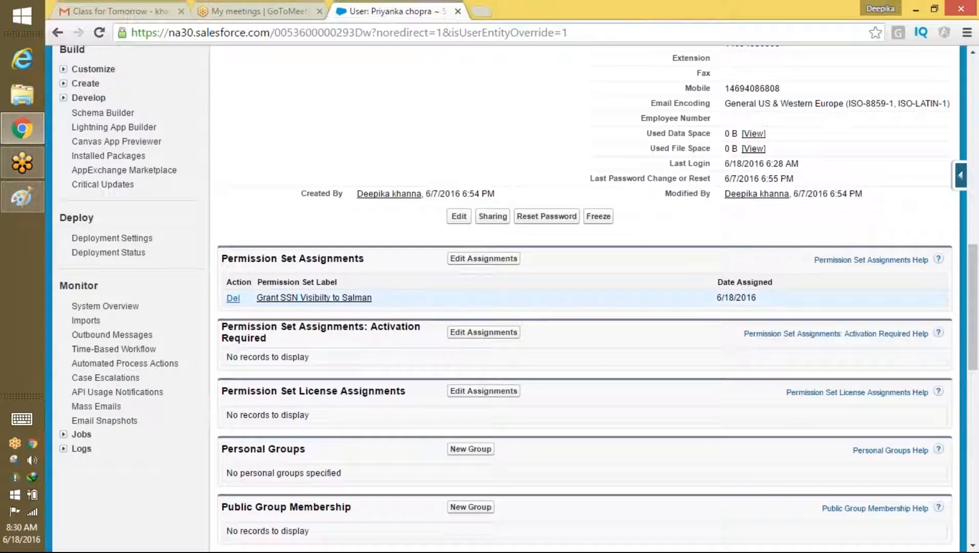
pyautogui.click(233, 298)
pyautogui.click(584, 122)
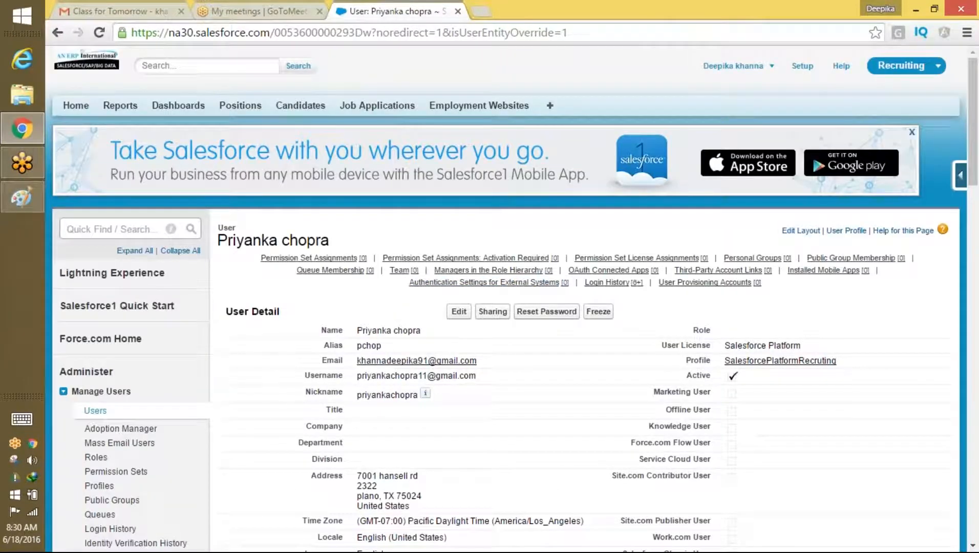
pyautogui.moveTo(970, 151); pyautogui.dragTo(955, 192)
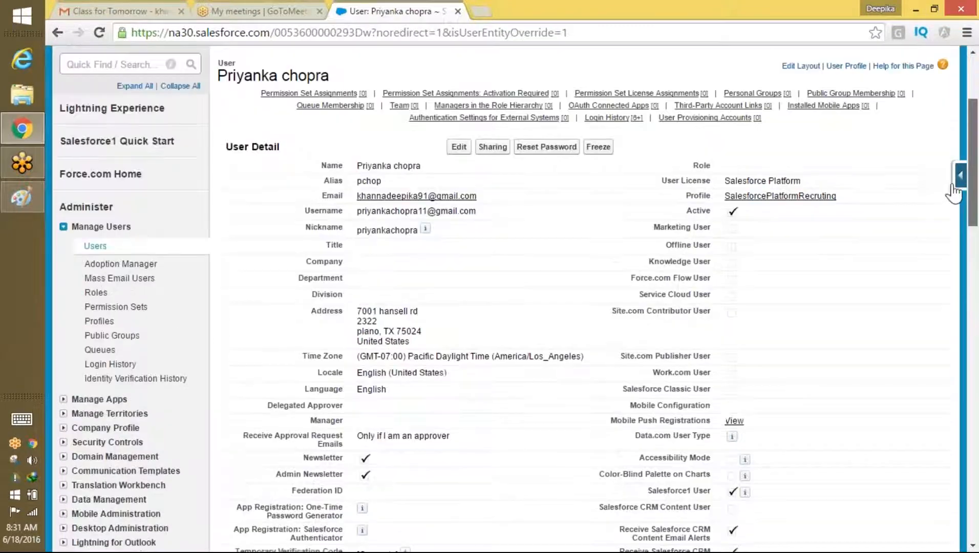
# Step: Open the second recruiting user from Users and delete its SSN visibility permission set assignment
pyautogui.click(92, 246)
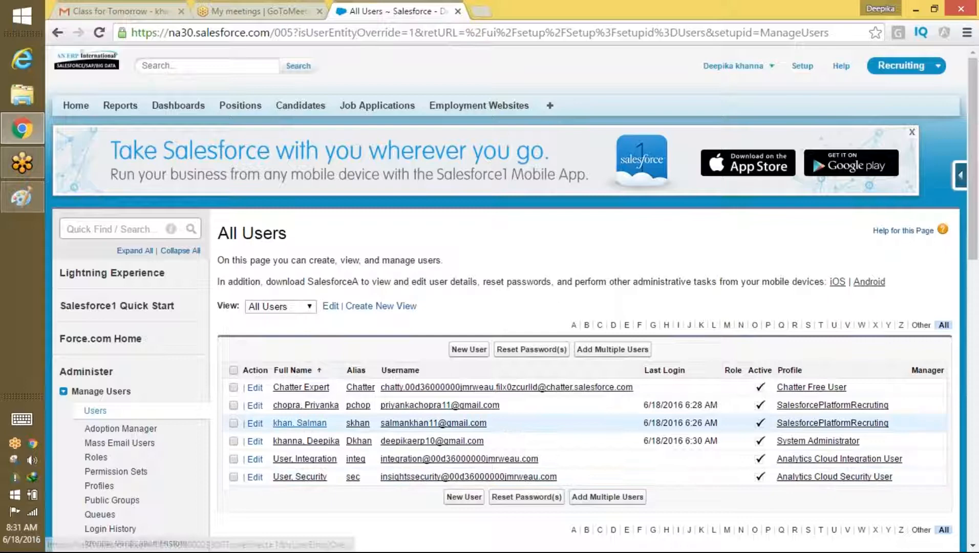
pyautogui.click(302, 424)
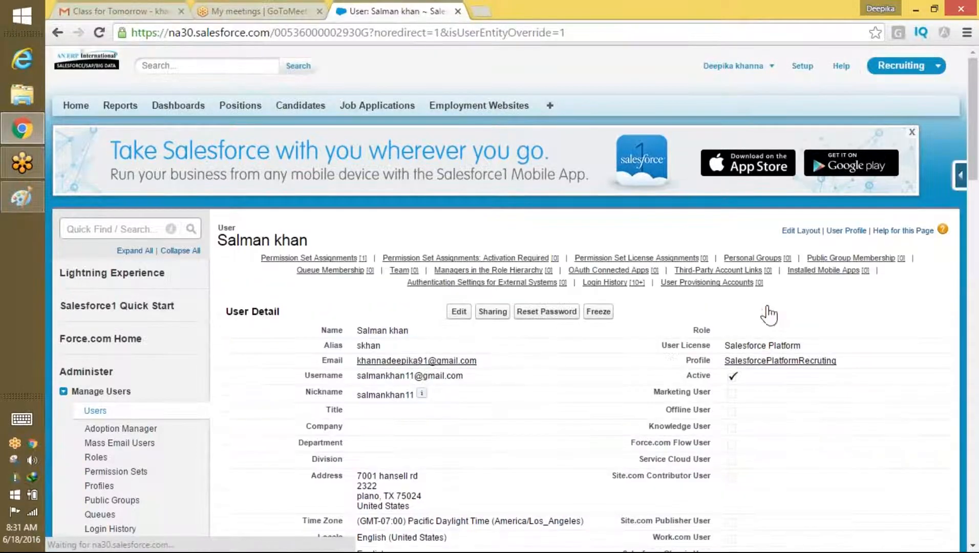
pyautogui.scroll(-10, 948, 301)
pyautogui.scroll(-4, 948, 301)
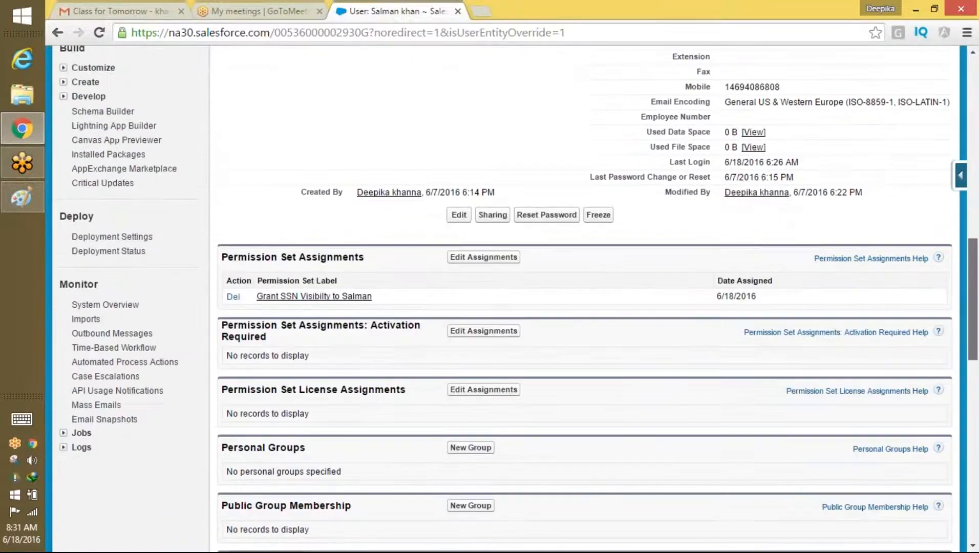
pyautogui.click(233, 298)
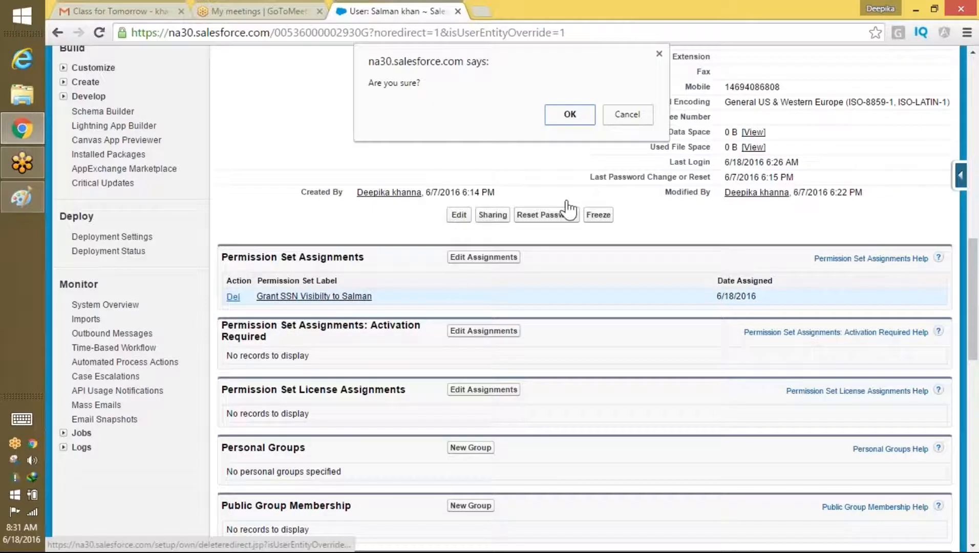
pyautogui.click(567, 116)
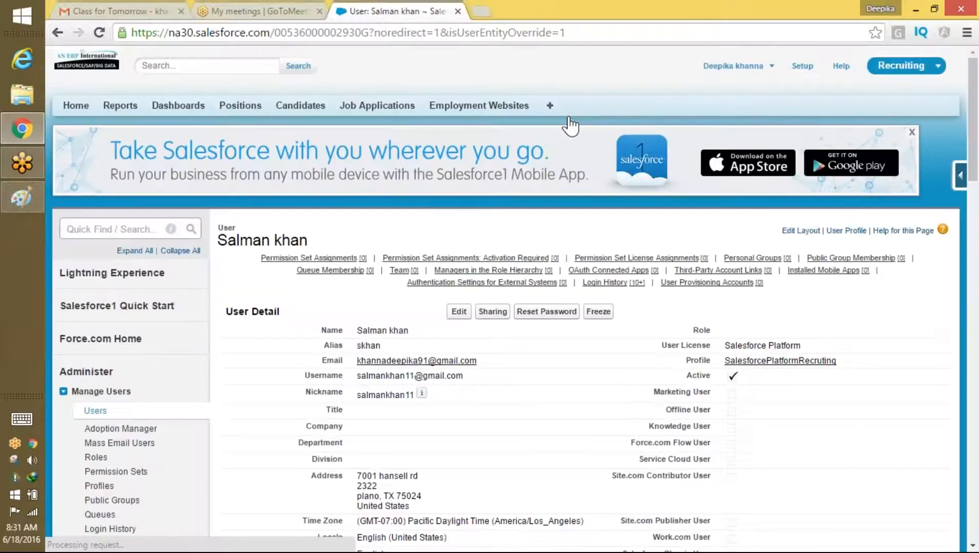
pyautogui.moveTo(976, 109)
pyautogui.mouseDown()
pyautogui.moveTo(941, 414)
pyautogui.moveTo(962, 212)
pyautogui.moveTo(958, 103)
pyautogui.mouseUp()
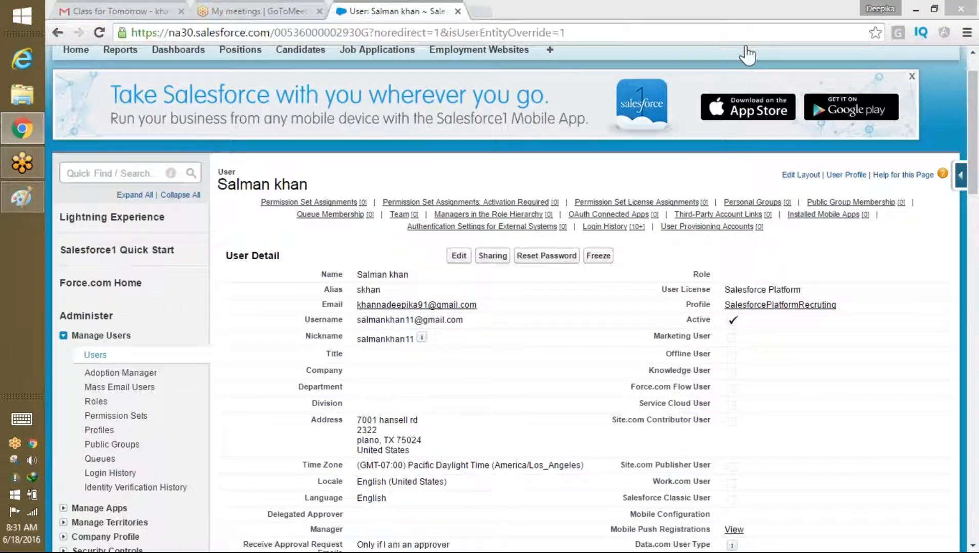
pyautogui.moveTo(974, 172); pyautogui.dragTo(973, 139)
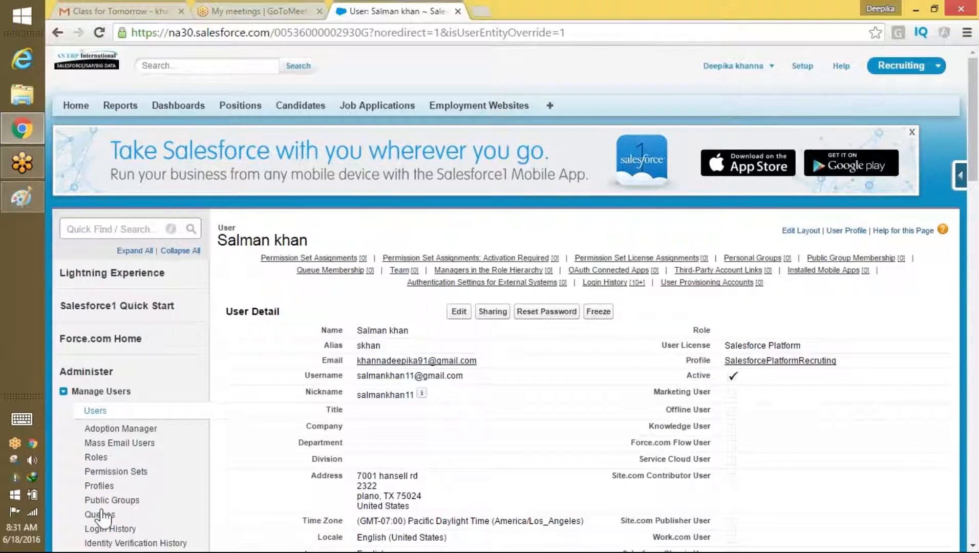
# Step: Filter Profiles by S and open SalesforcePlatformRecruting for editing
pyautogui.click(99, 485)
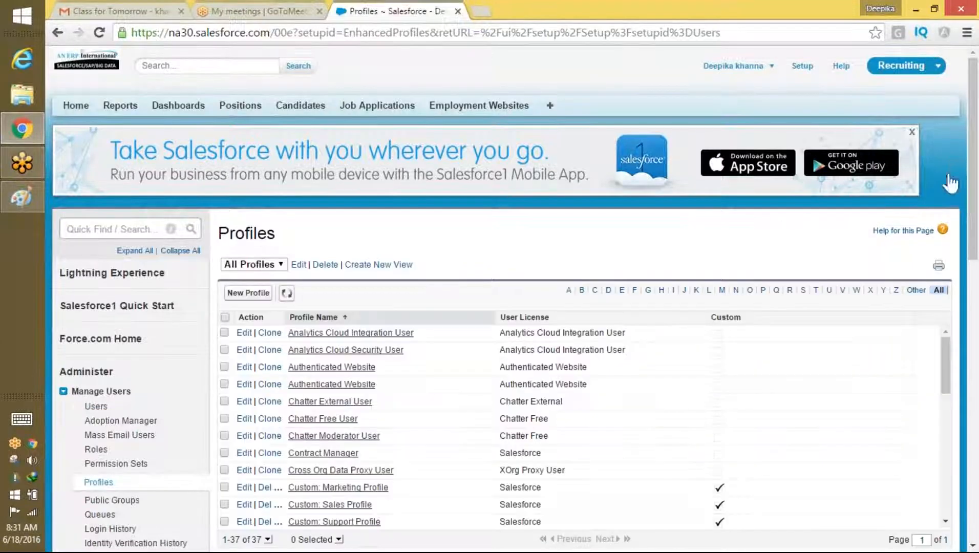
pyautogui.scroll(-3, 970, 180)
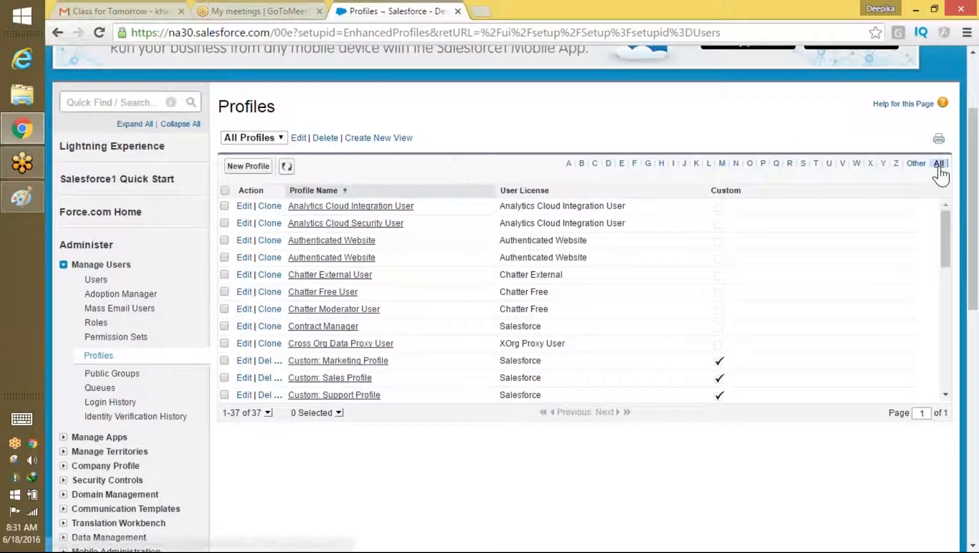
pyautogui.click(804, 164)
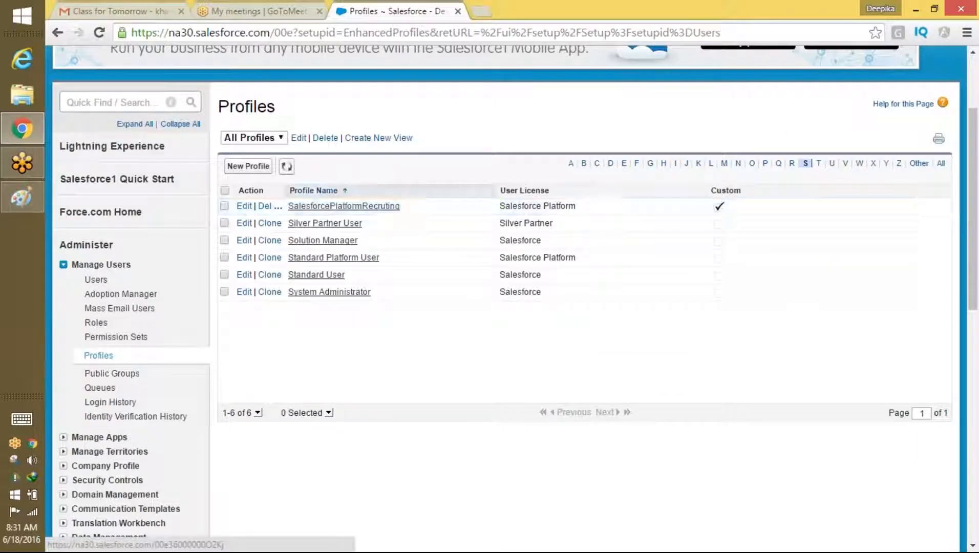
pyautogui.click(352, 207)
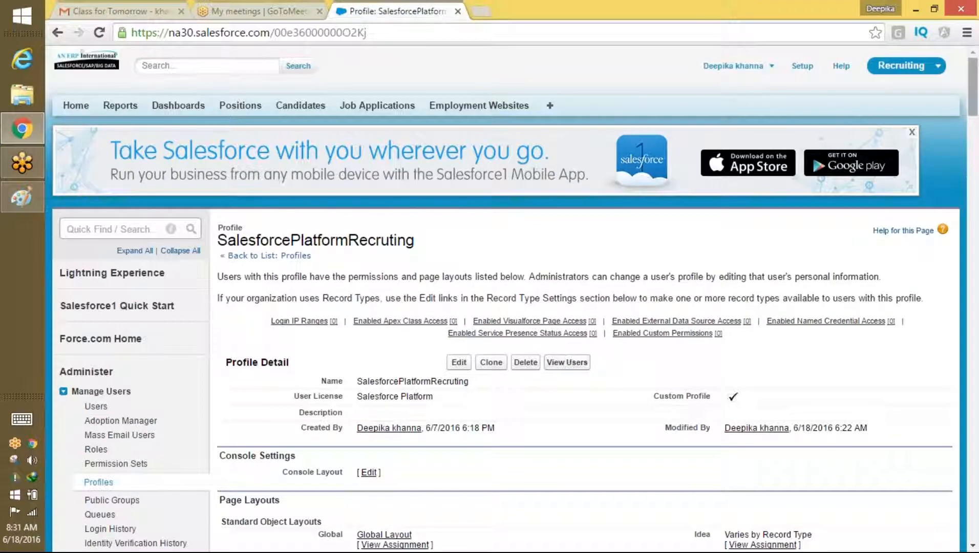
pyautogui.click(459, 362)
# Step: Tick Create, Edit and Delete for Candidates, Employment Websites and Job Applications
pyautogui.moveTo(974, 119); pyautogui.dragTo(918, 447)
pyautogui.scroll(-3, 917, 449)
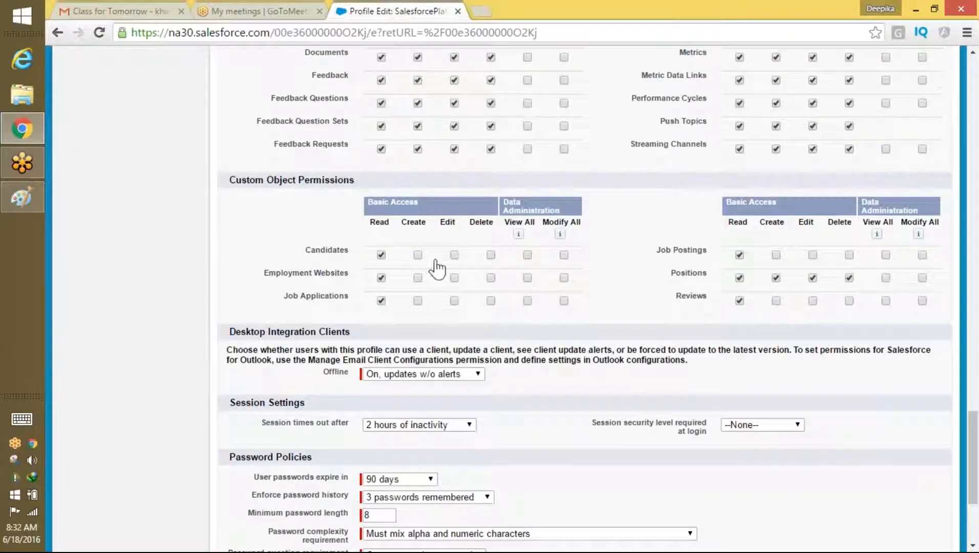
pyautogui.click(418, 255)
pyautogui.click(455, 255)
pyautogui.click(491, 255)
pyautogui.click(491, 278)
pyautogui.click(455, 278)
pyautogui.click(418, 278)
pyautogui.click(418, 301)
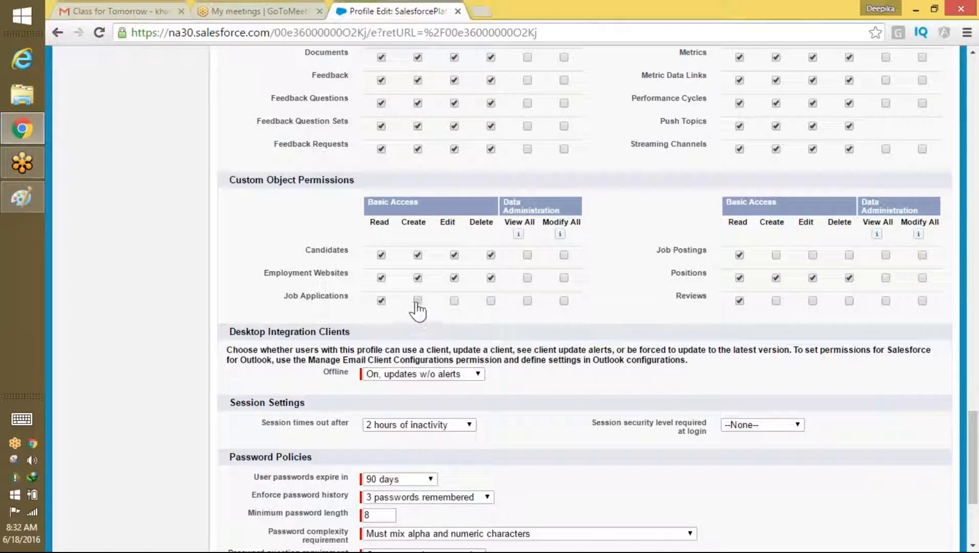
pyautogui.click(454, 301)
pyautogui.click(491, 301)
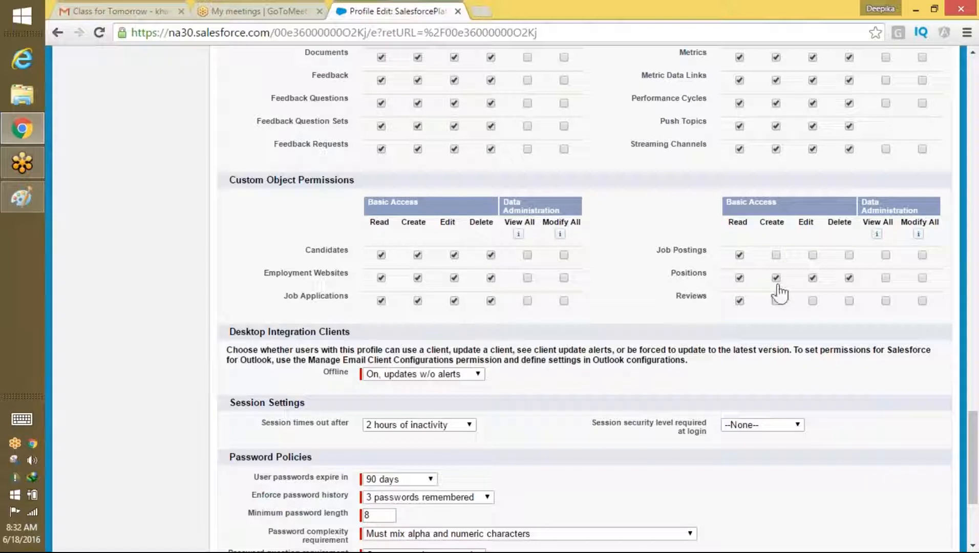
# Step: Allow create/edit on Job Postings and create/delete on Reviews, then save the profile
pyautogui.click(777, 255)
pyautogui.click(813, 255)
pyautogui.click(776, 301)
pyautogui.click(849, 301)
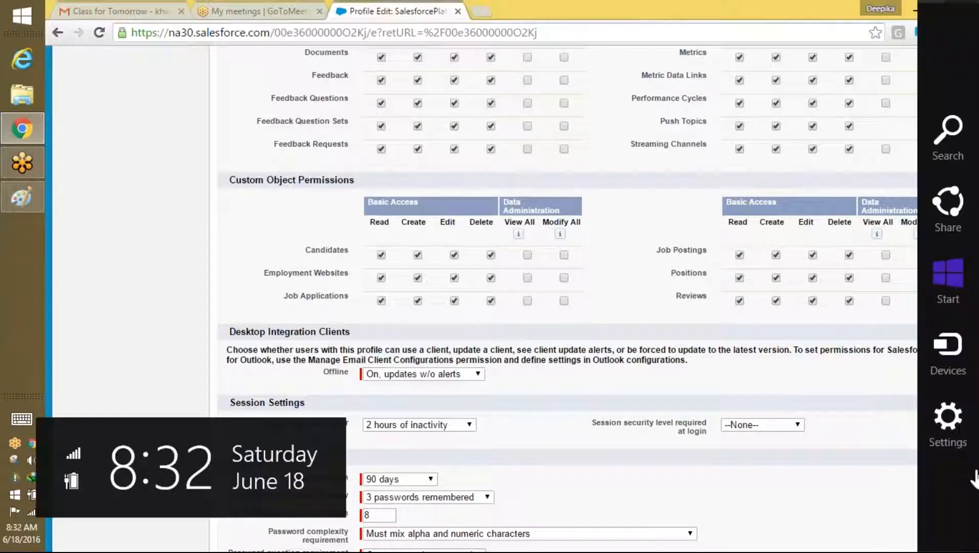
pyautogui.moveTo(966, 480); pyautogui.dragTo(966, 518)
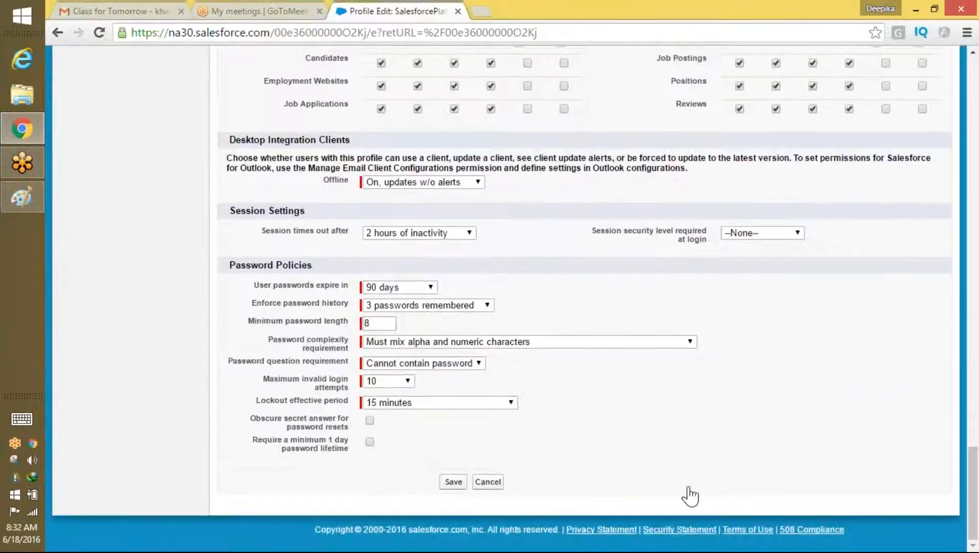
pyautogui.click(455, 482)
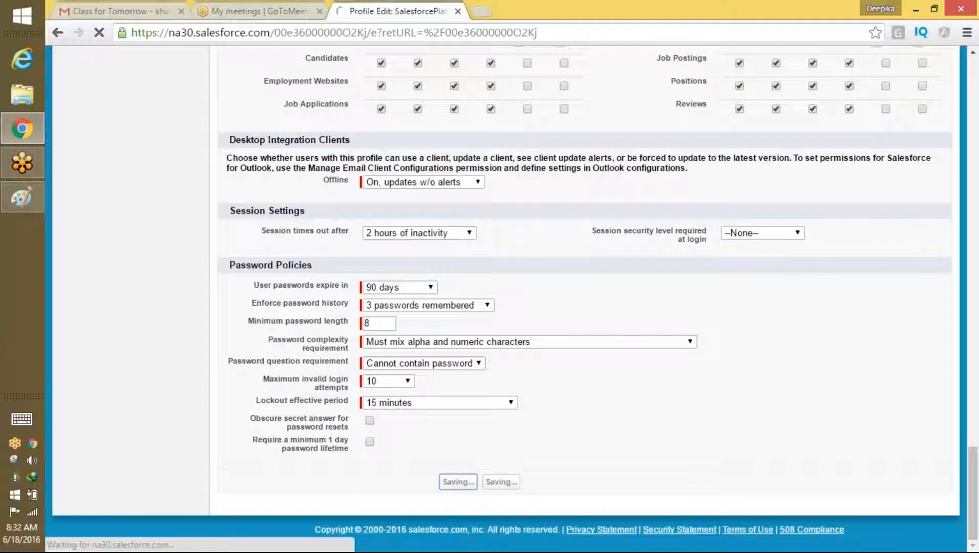
pyautogui.click(23, 199)
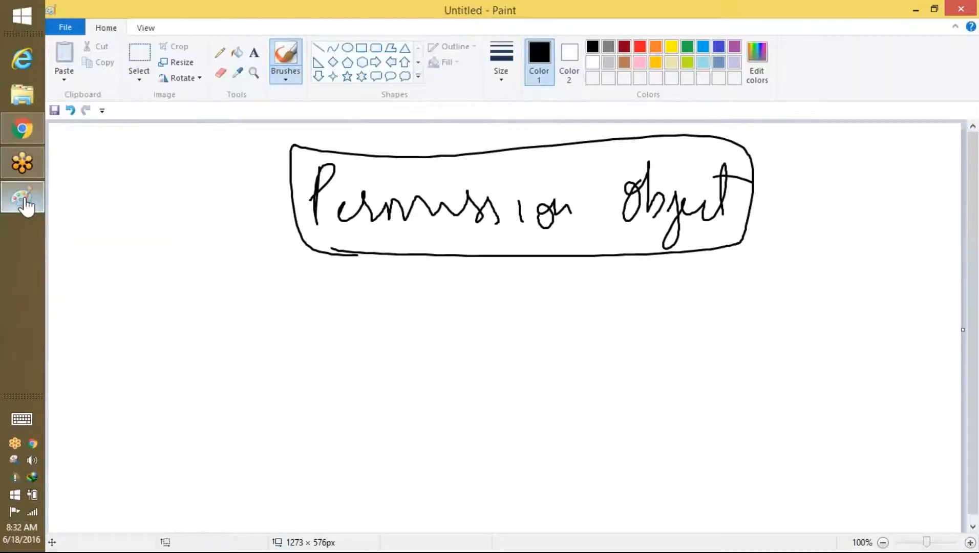
# Step: Handwrite two user rows under 'Permission Object', each arrowed to R E C D, plus a 'Can' note
pyautogui.moveTo(234, 306); pyautogui.dragTo(221, 338)
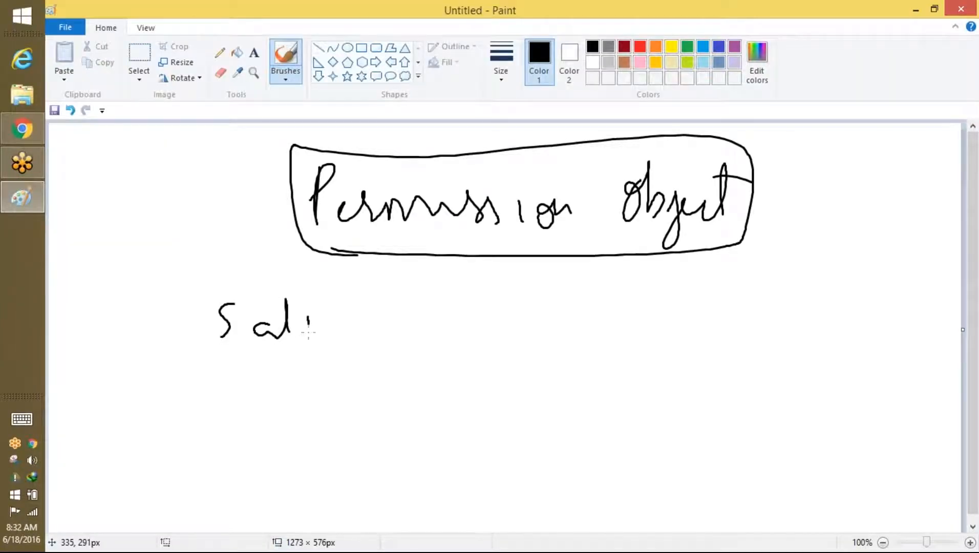
pyautogui.moveTo(222, 403)
pyautogui.mouseDown()
pyautogui.moveTo(234, 407)
pyautogui.moveTo(222, 397)
pyautogui.mouseUp()
pyautogui.moveTo(243, 413); pyautogui.dragTo(300, 419)
pyautogui.moveTo(367, 418)
pyautogui.mouseDown()
pyautogui.moveTo(387, 407)
pyautogui.moveTo(420, 433)
pyautogui.mouseUp()
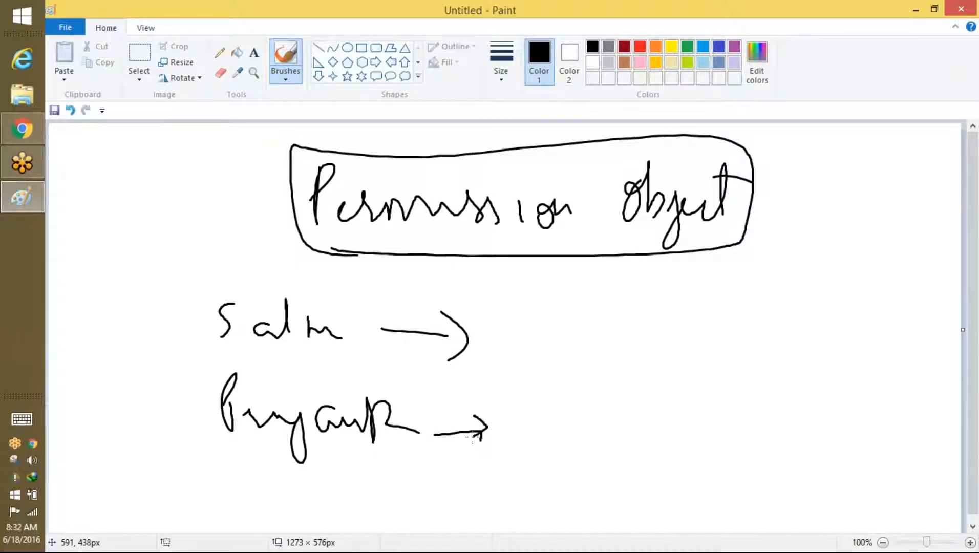
pyautogui.moveTo(521, 307); pyautogui.dragTo(566, 347)
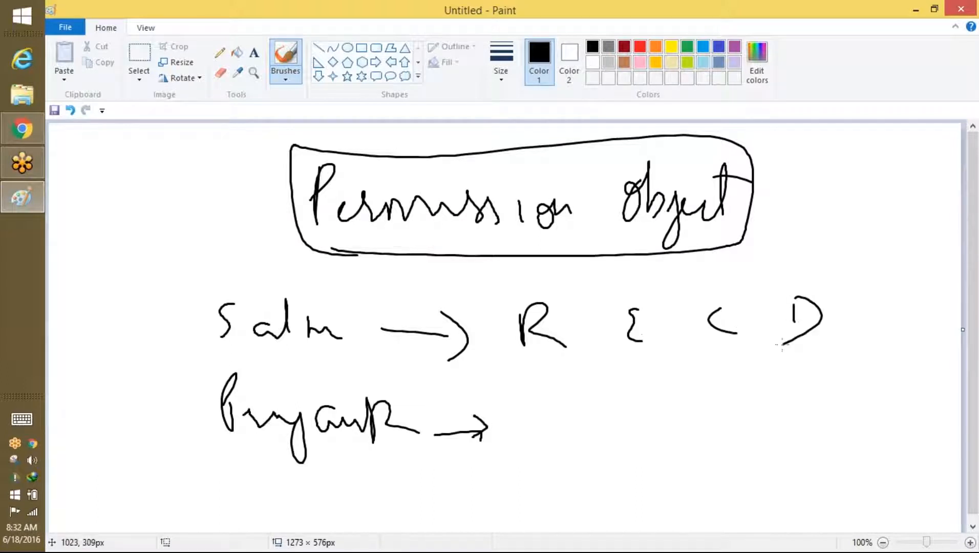
pyautogui.moveTo(550, 410)
pyautogui.mouseDown()
pyautogui.moveTo(563, 438)
pyautogui.moveTo(594, 438)
pyautogui.mouseUp()
pyautogui.moveTo(781, 441); pyautogui.dragTo(803, 434)
pyautogui.moveTo(865, 427); pyautogui.dragTo(911, 440)
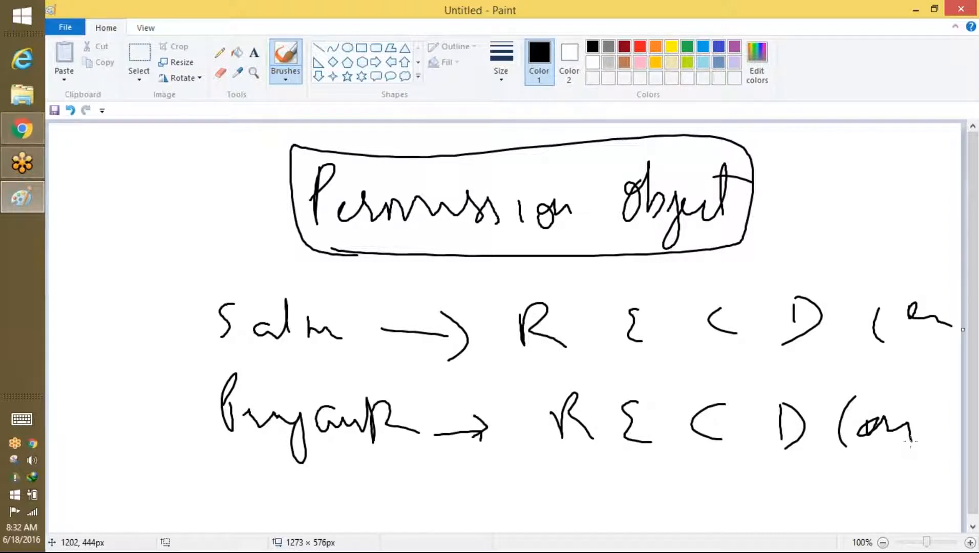
# Step: Discard the Permission Object sketch without saving and start a blank Paint canvas
pyautogui.scroll(-1, 868, 123)
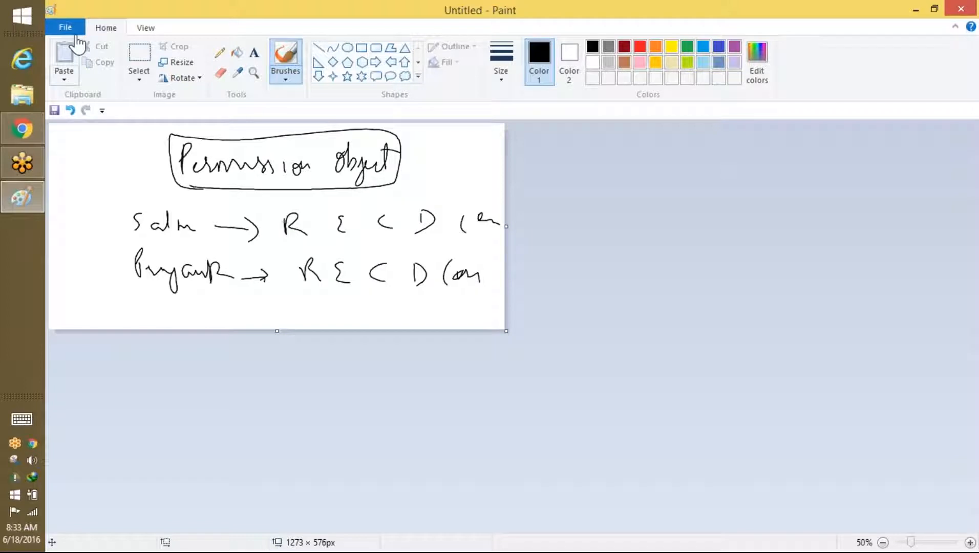
pyautogui.click(103, 111)
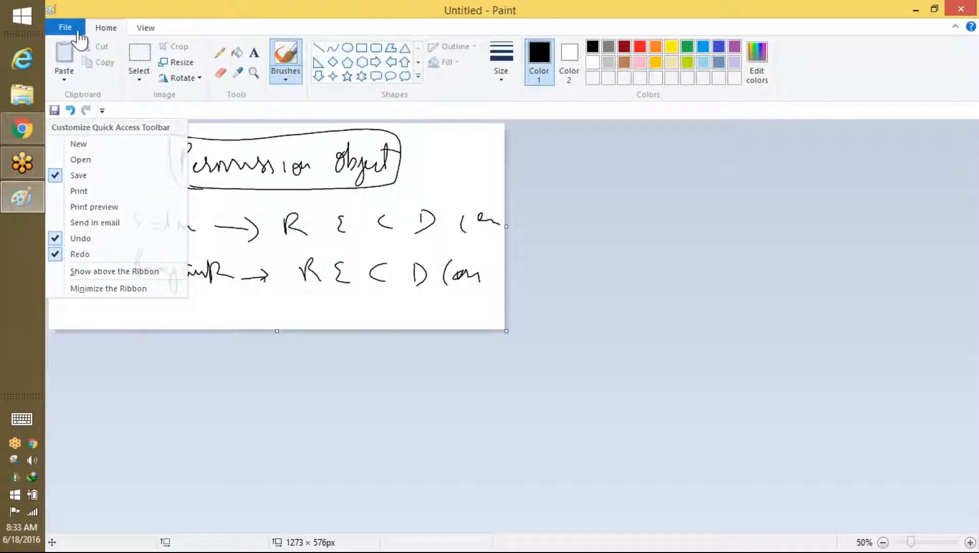
pyautogui.click(66, 26)
pyautogui.click(84, 60)
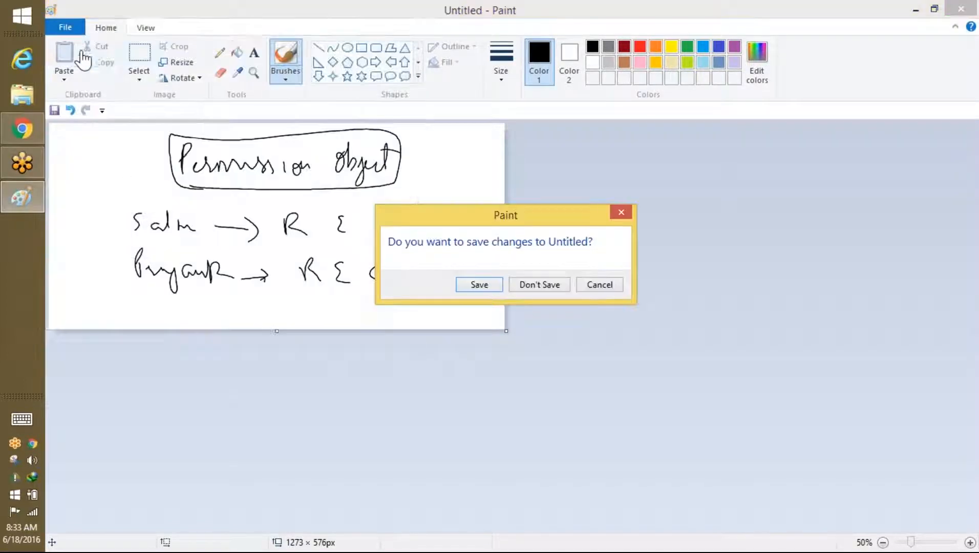
pyautogui.click(553, 286)
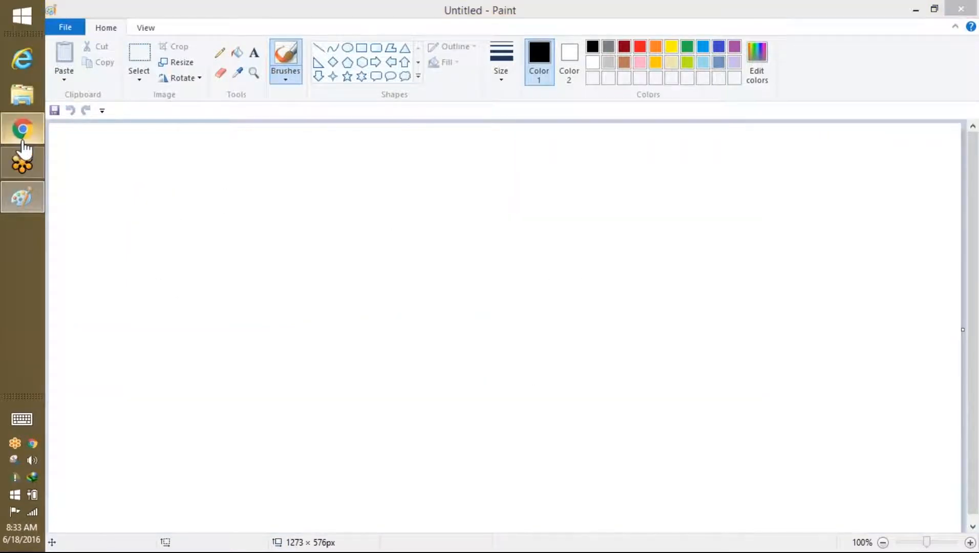
pyautogui.click(22, 129)
# Step: Log out of Salesforce and sign back in as another saved user
pyautogui.click(733, 65)
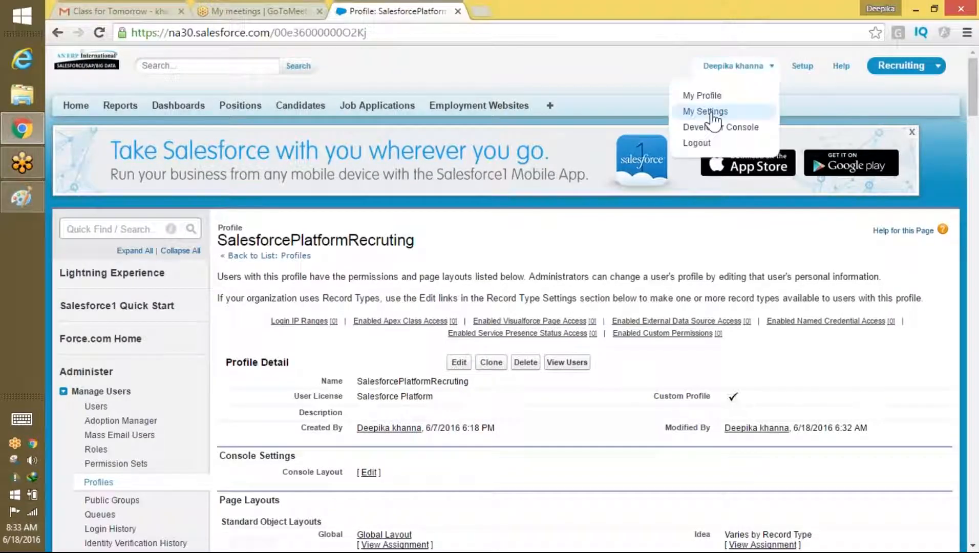
pyautogui.click(696, 145)
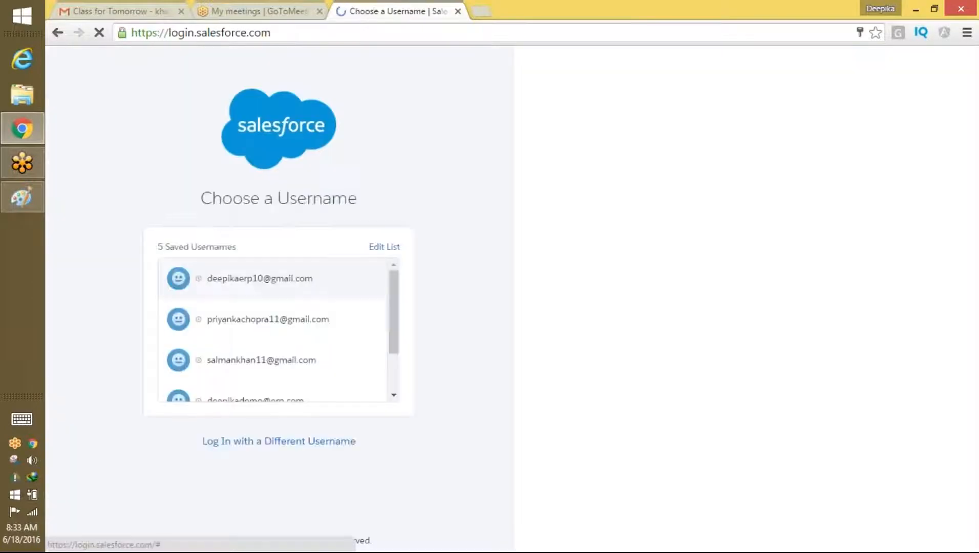
pyautogui.click(258, 314)
pyautogui.click(270, 339)
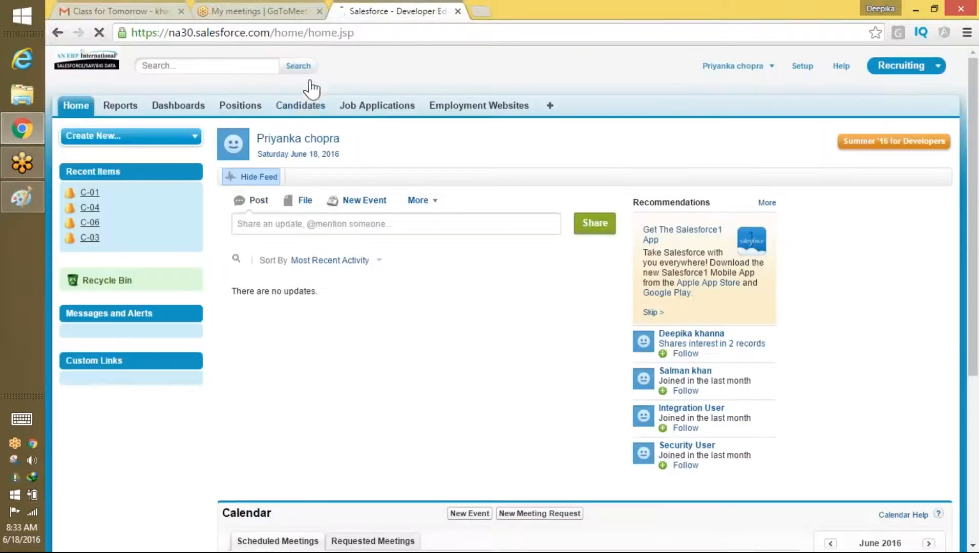
# Step: Browse the full Positions list and the Candidates tab, then return to Positions
pyautogui.click(242, 106)
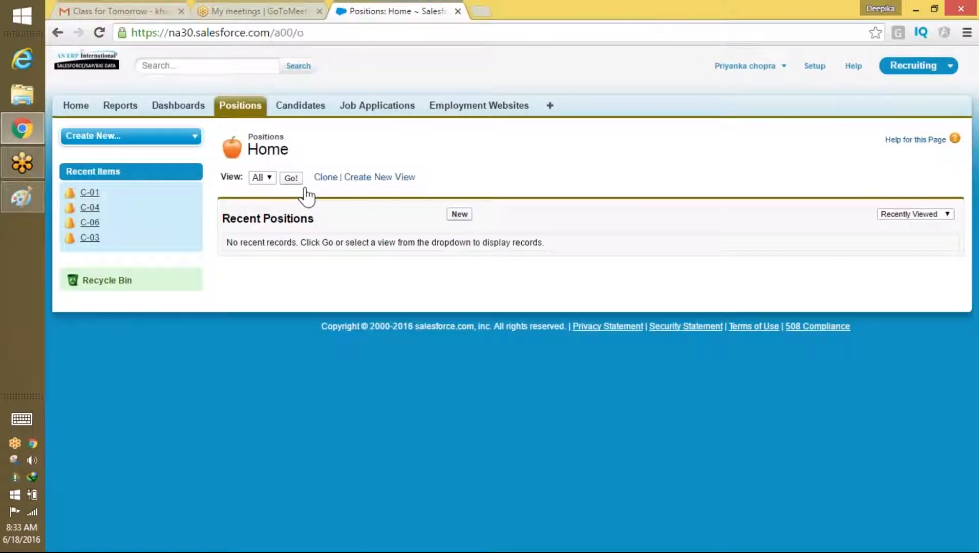
pyautogui.click(292, 178)
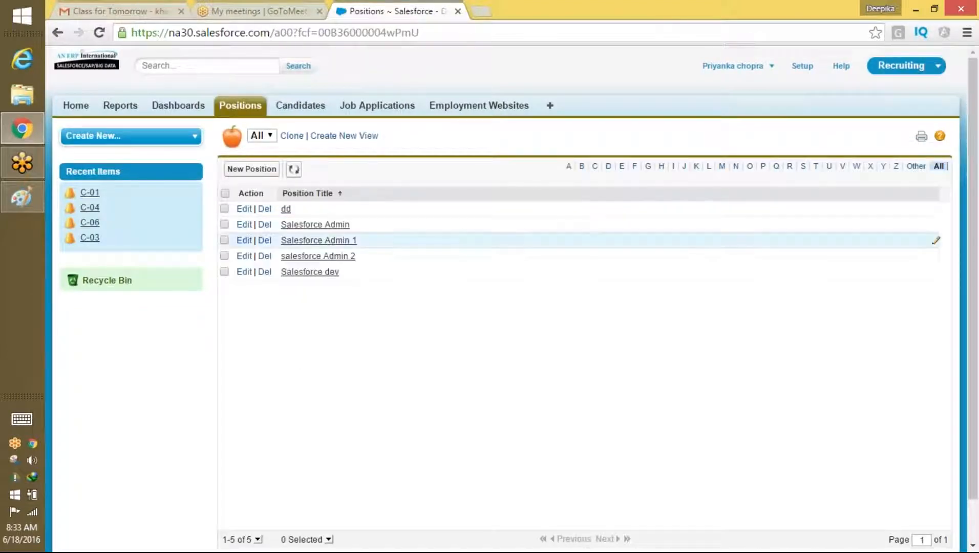
pyautogui.click(302, 106)
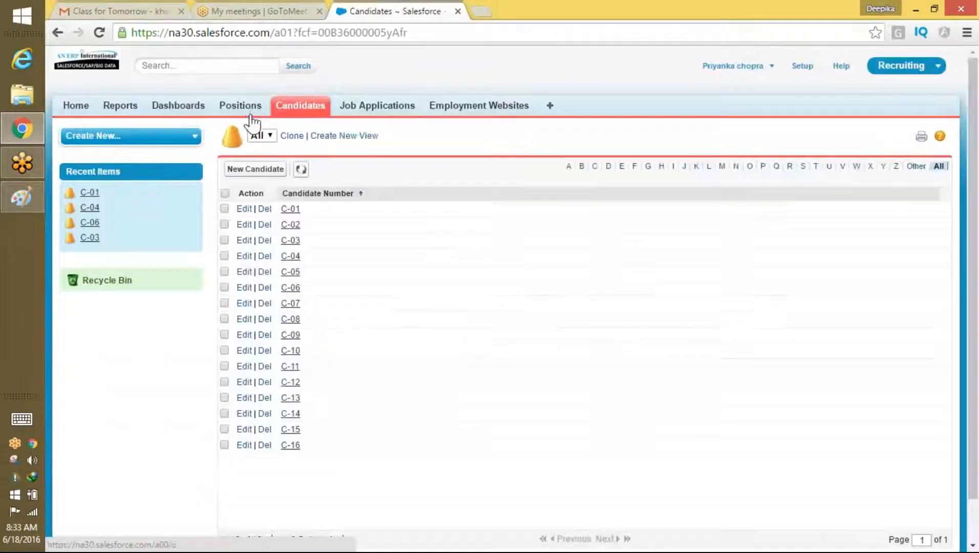
pyautogui.click(247, 108)
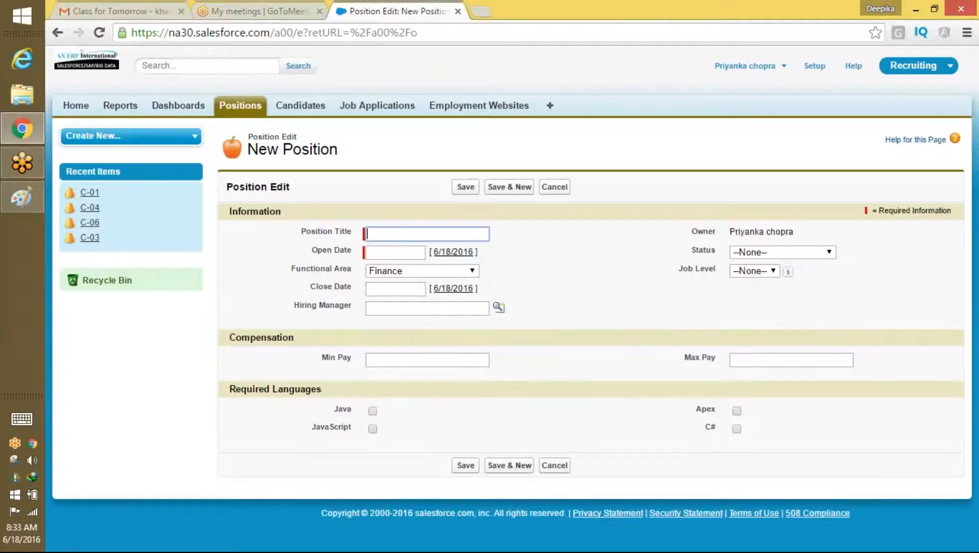
# Step: Create position P1 with open date 6/18/2016, then position P2
pyautogui.write('P1')
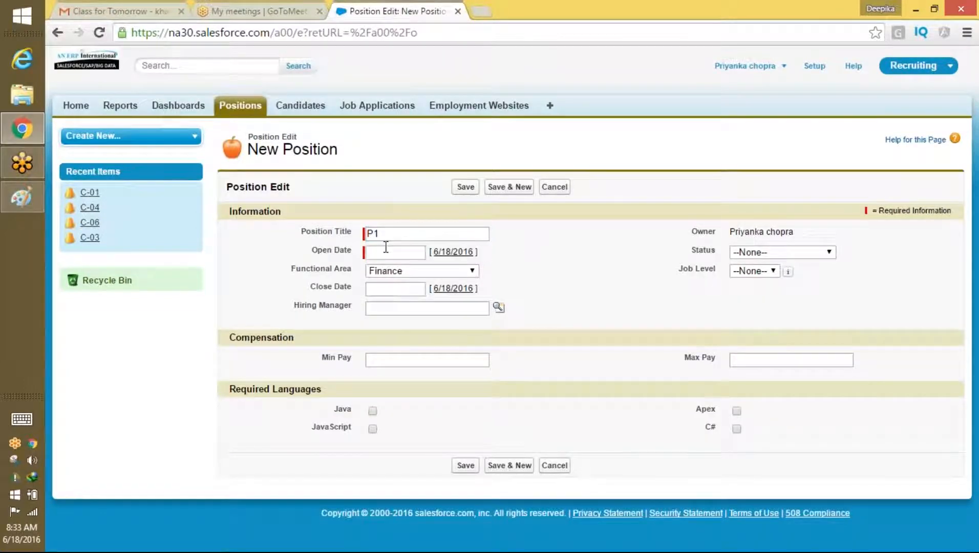
pyautogui.click(385, 247)
pyautogui.click(492, 320)
pyautogui.click(466, 187)
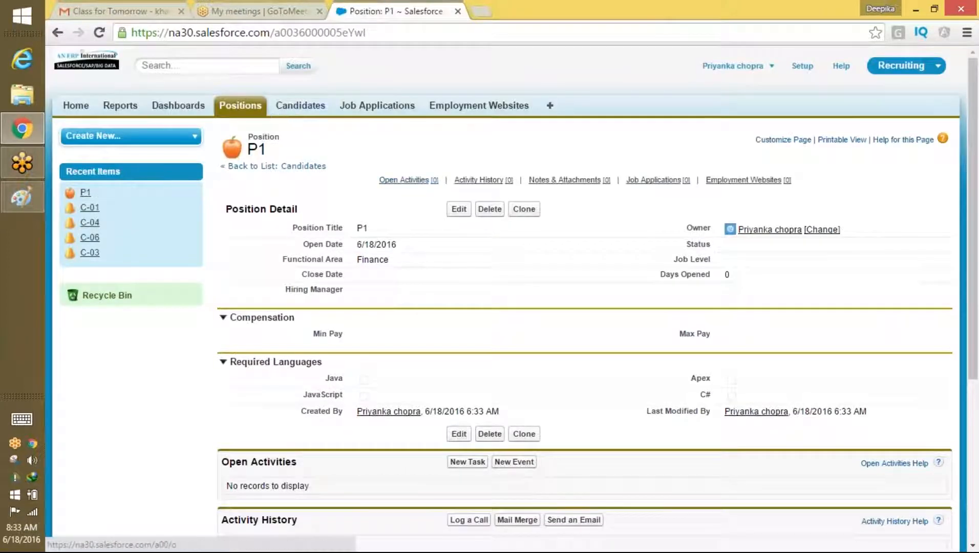
pyautogui.click(258, 110)
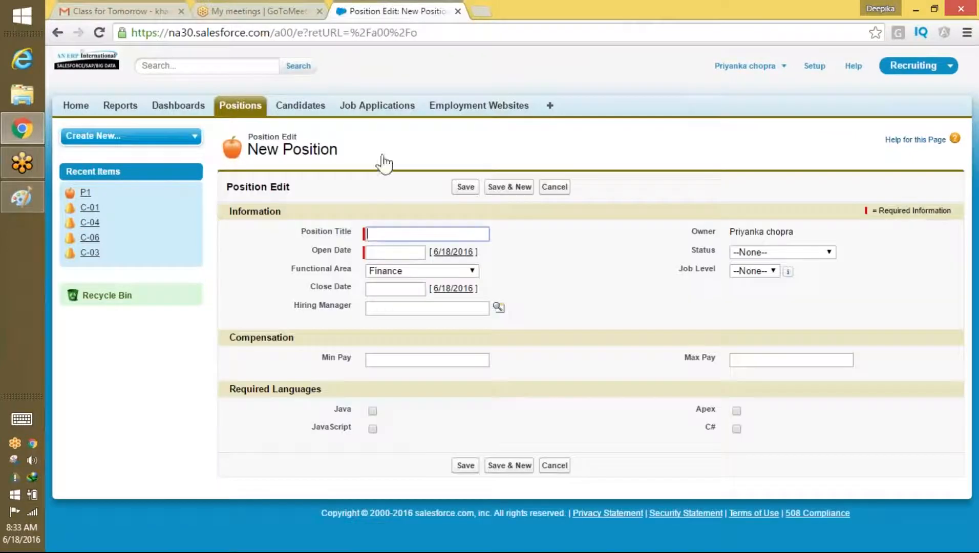
pyautogui.write('P2')
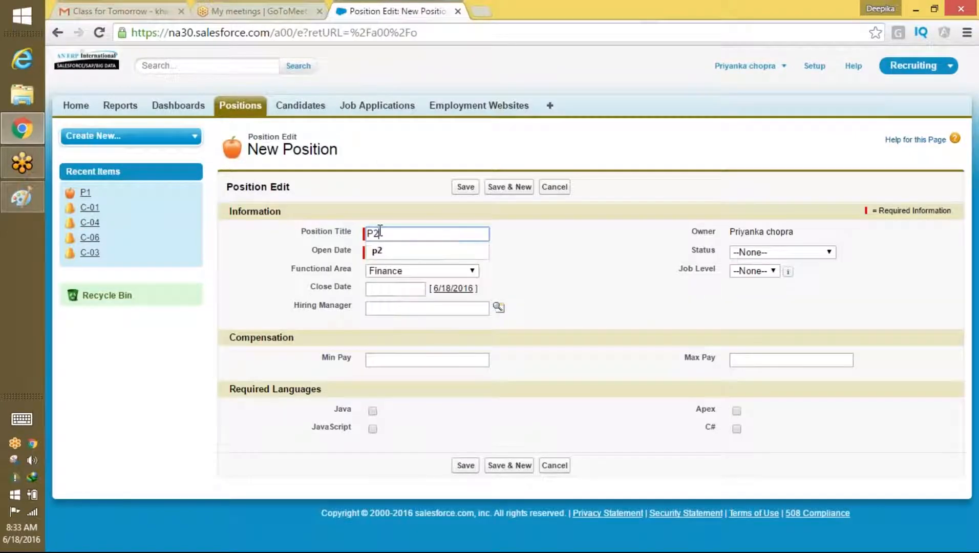
pyautogui.press('Tab')
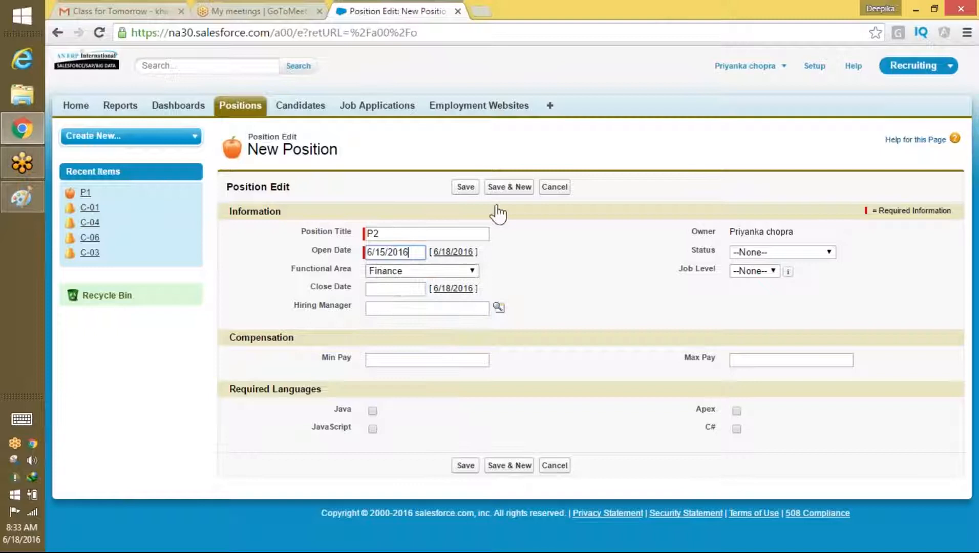
pyautogui.click(465, 187)
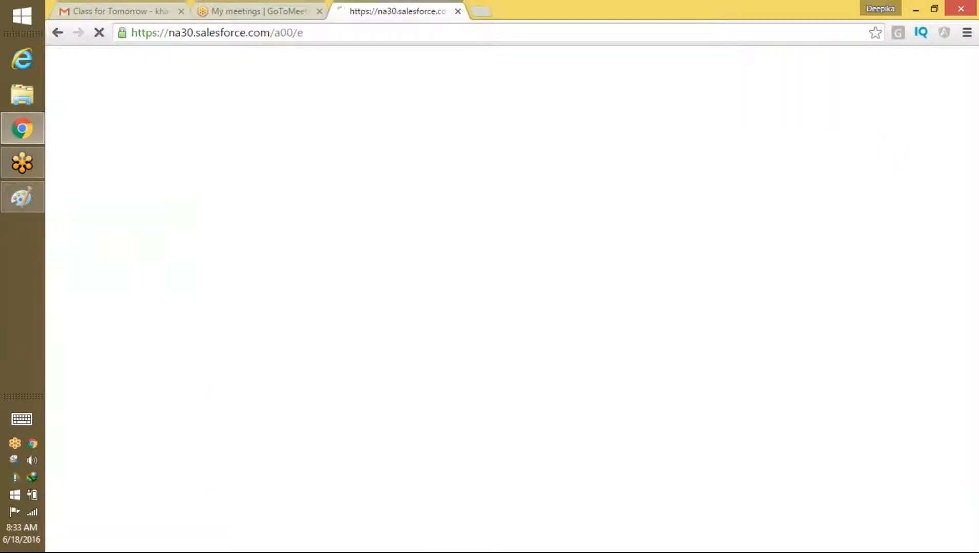
pyautogui.click(240, 105)
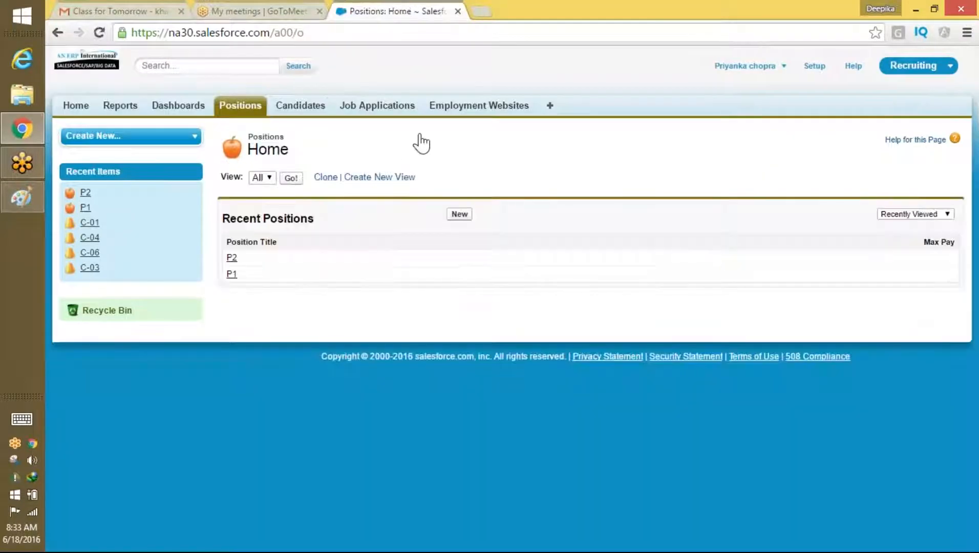
# Step: Create position p3 with open date 6/23/2016
pyautogui.click(458, 215)
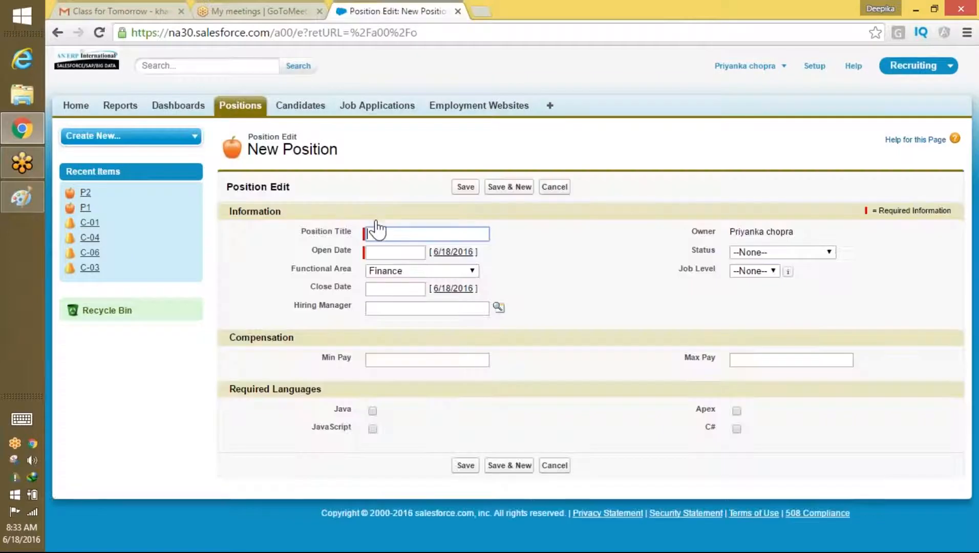
pyautogui.write('p3')
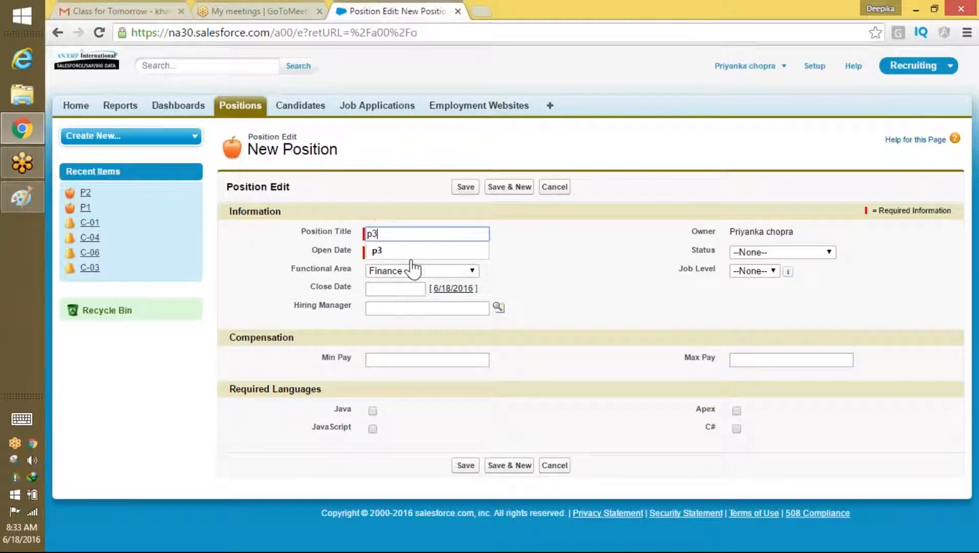
pyautogui.click(402, 261)
pyautogui.click(389, 252)
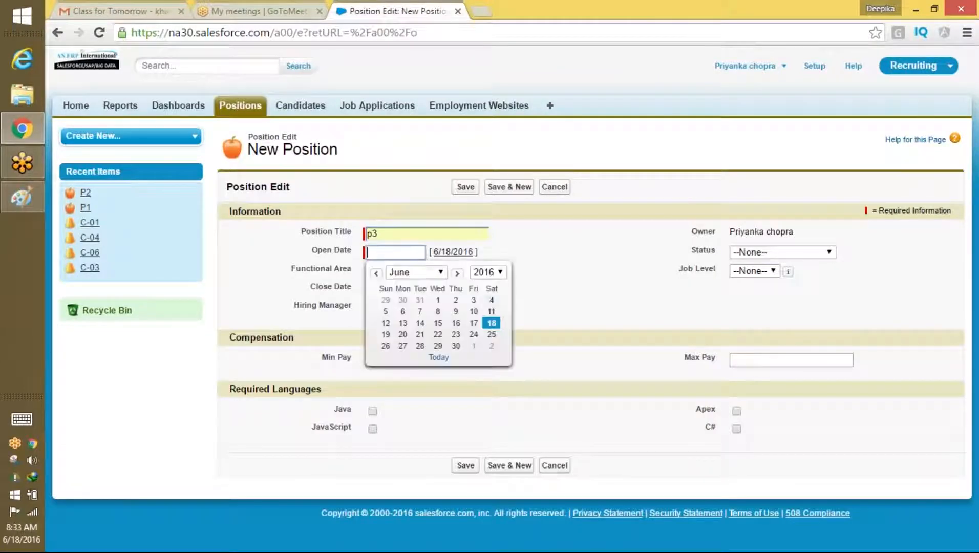
pyautogui.click(461, 333)
pyautogui.press('Return')
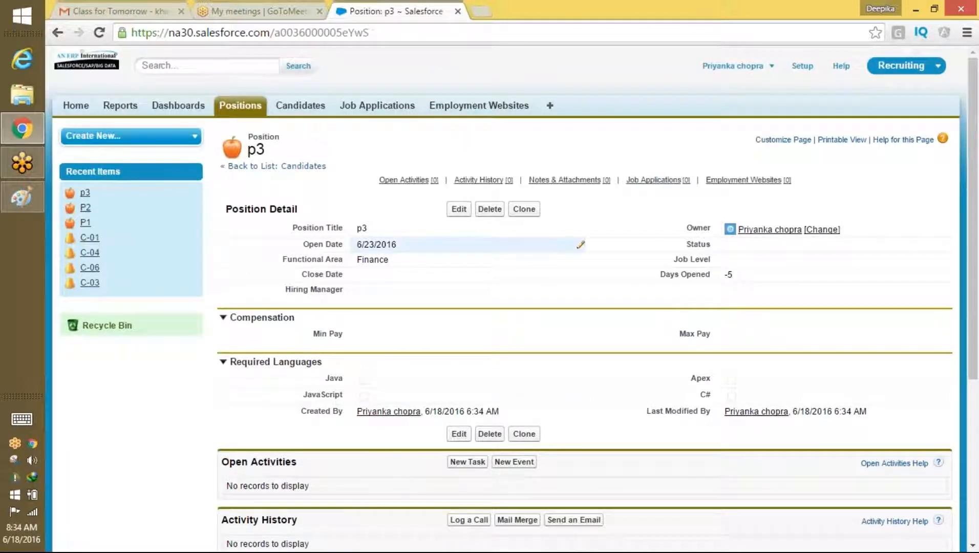
pyautogui.click(241, 105)
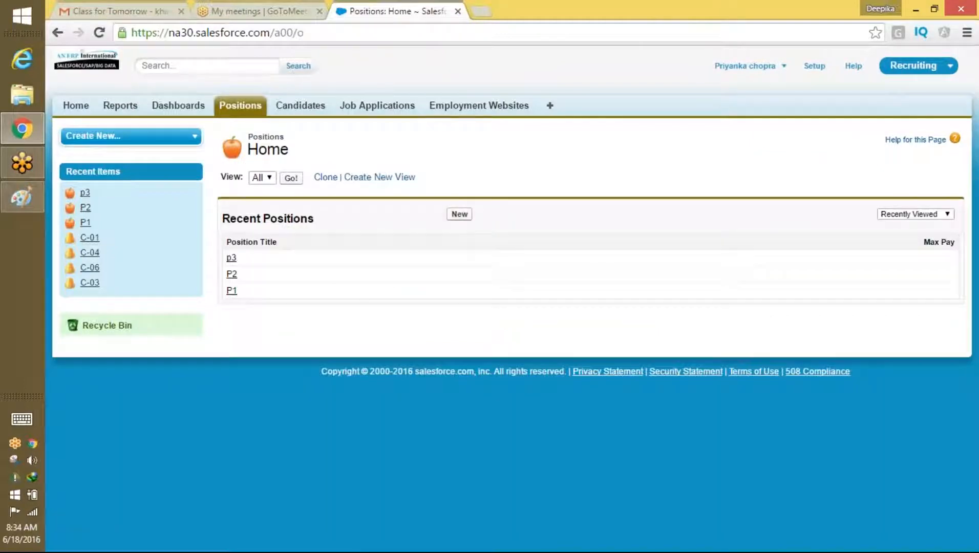
# Step: List all positions and check the owner of the Salesforce Admin position
pyautogui.click(291, 178)
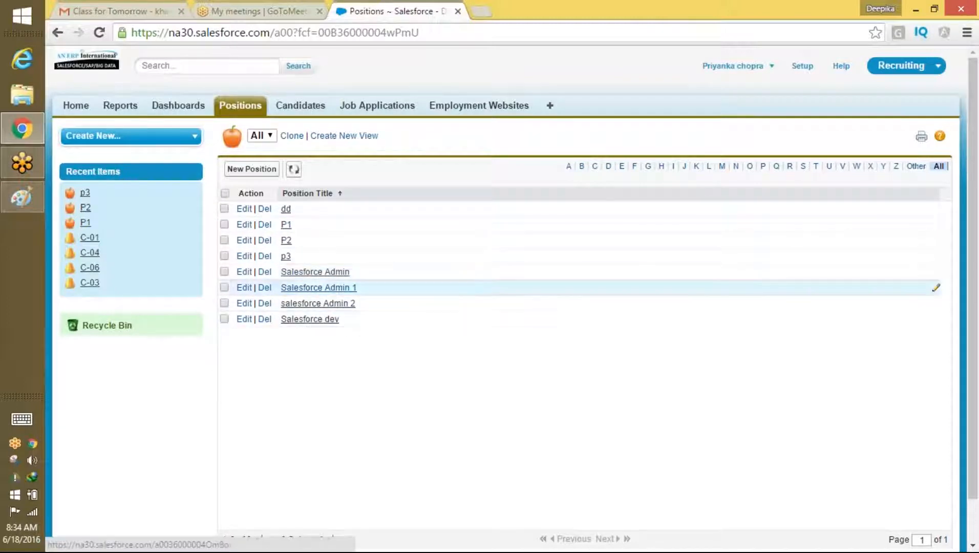
pyautogui.click(338, 272)
pyautogui.moveTo(842, 230); pyautogui.dragTo(737, 233)
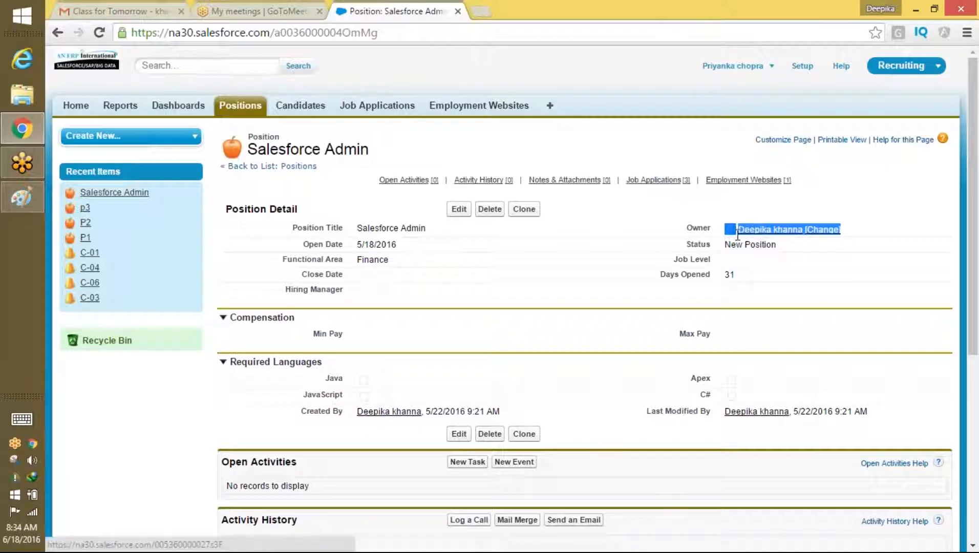
pyautogui.click(242, 108)
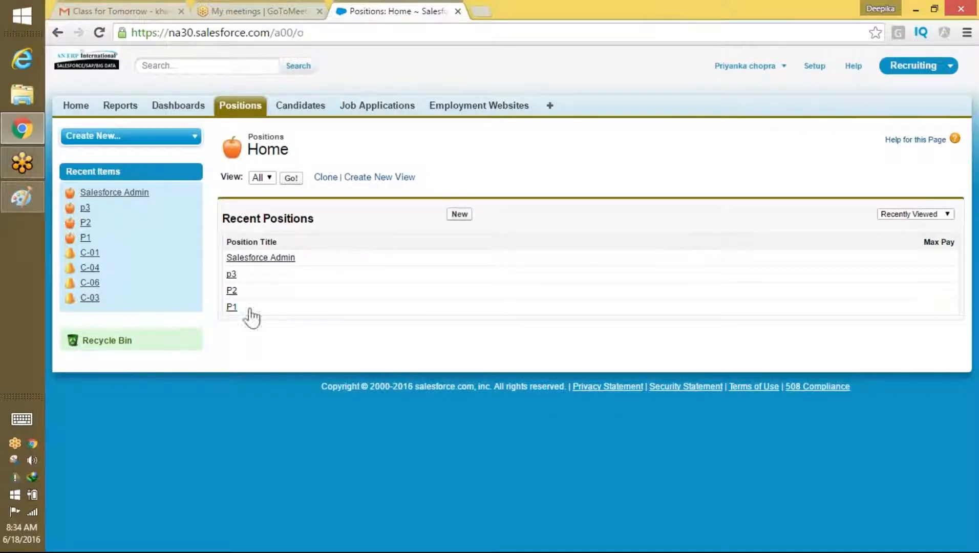
# Step: Relist all eight positions at 125% zoom, then log out
pyautogui.click(291, 178)
pyautogui.hotkey('ctrl', '+')
pyautogui.hotkey('ctrl', '+')
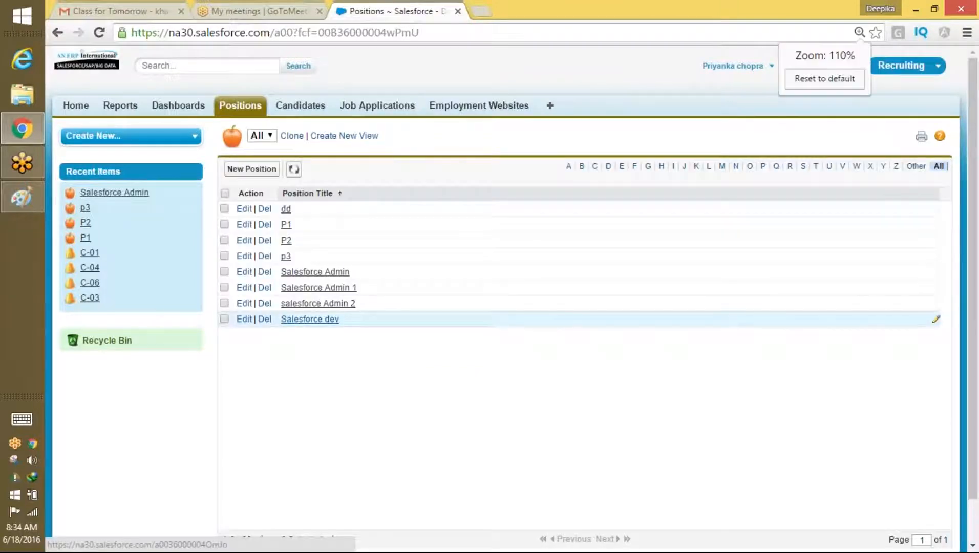
pyautogui.click(723, 71)
pyautogui.click(665, 137)
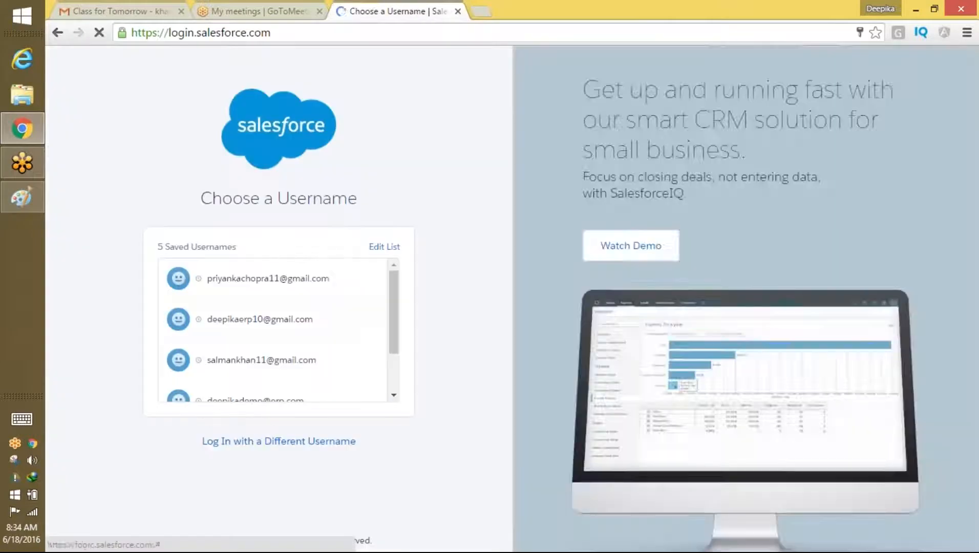
# Step: Sign in as another saved user, list all positions, and start a new position at 110% zoom
pyautogui.click(267, 361)
pyautogui.click(306, 349)
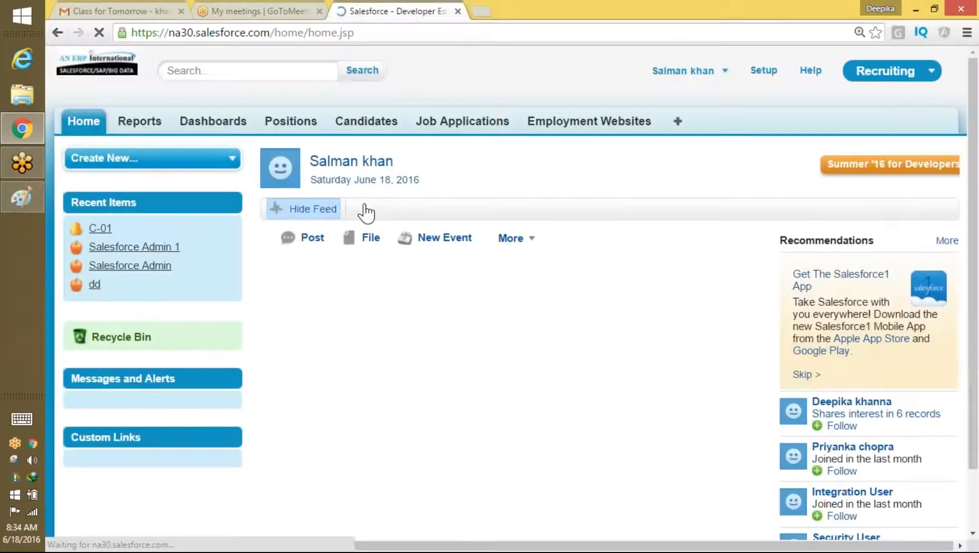
pyautogui.click(284, 127)
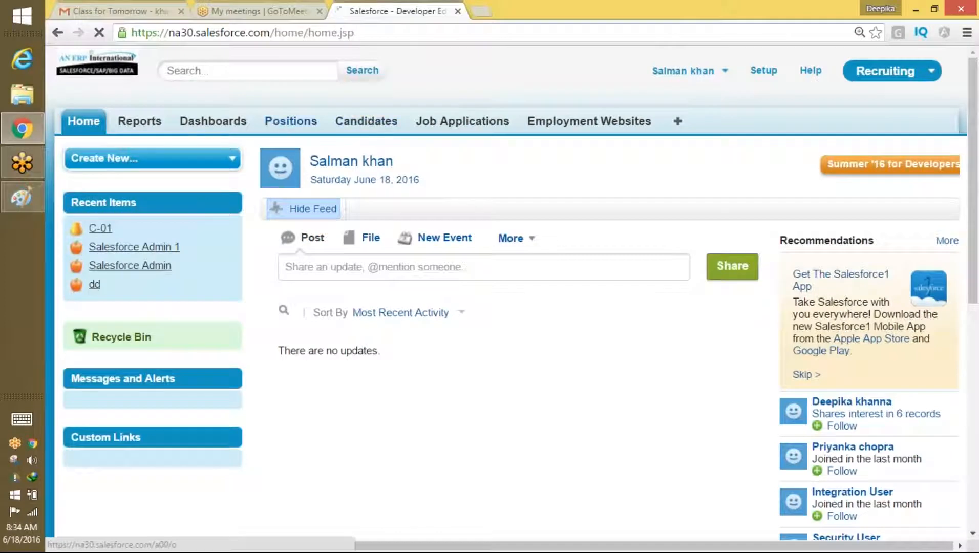
pyautogui.click(353, 211)
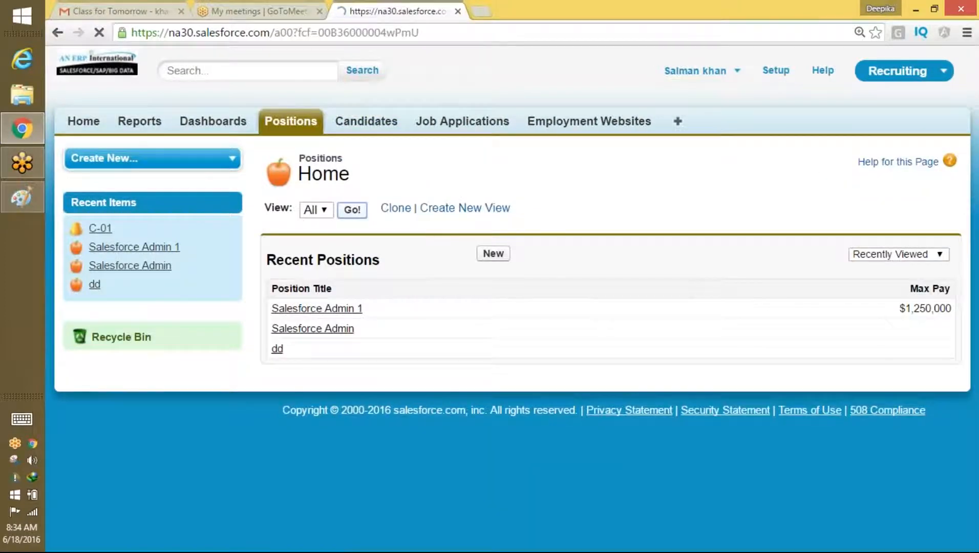
pyautogui.scroll(-1, 379, 241)
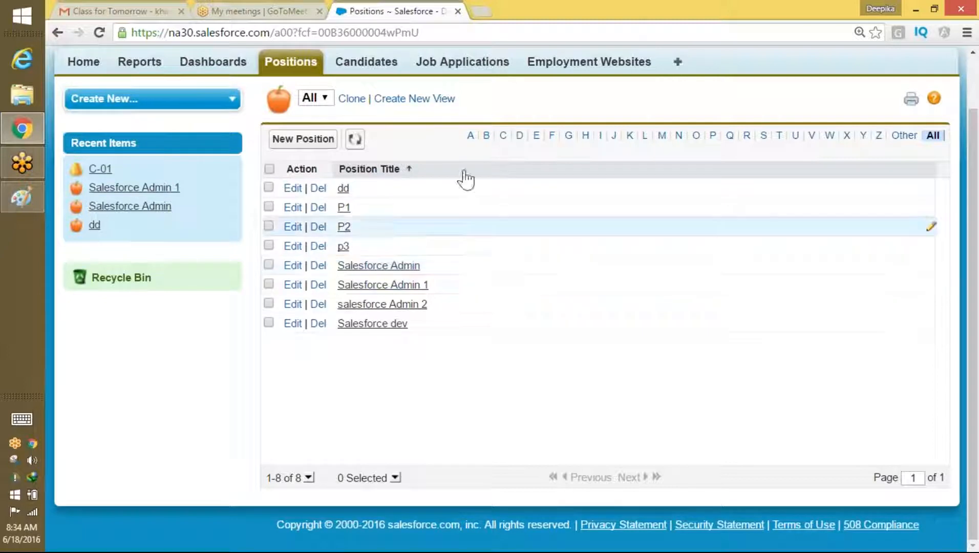
pyautogui.hotkey('ctrl', '-')
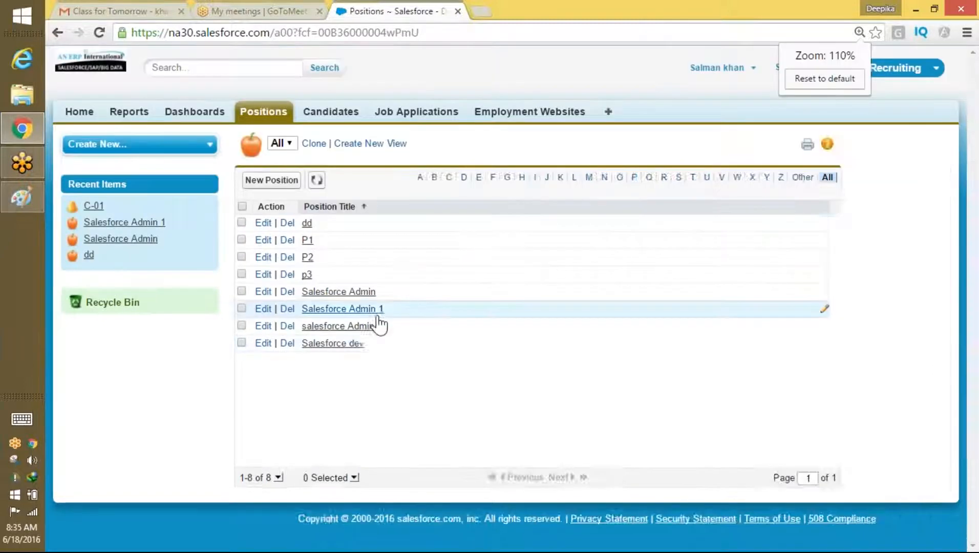
pyautogui.click(291, 188)
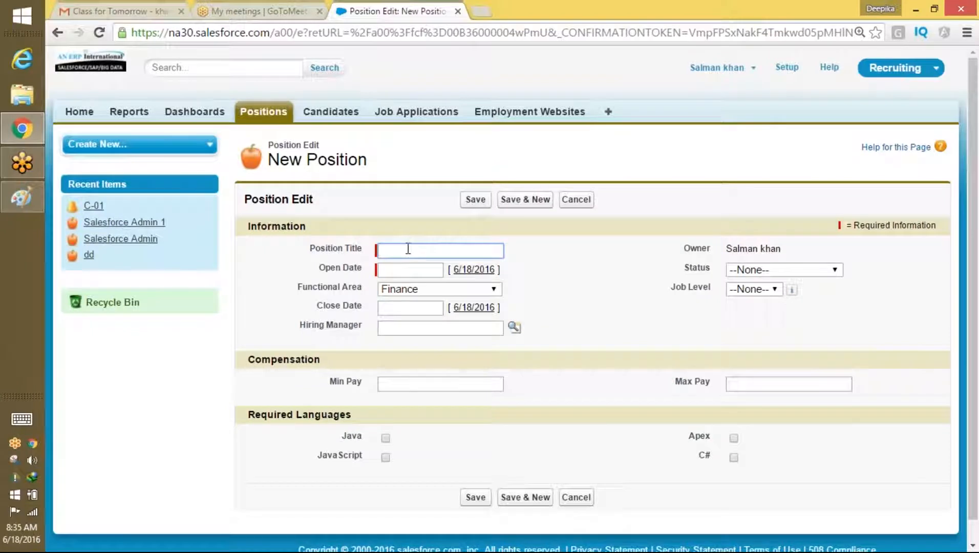
# Step: Create position S1 with open date June 22, 2016
pyautogui.write('S1')
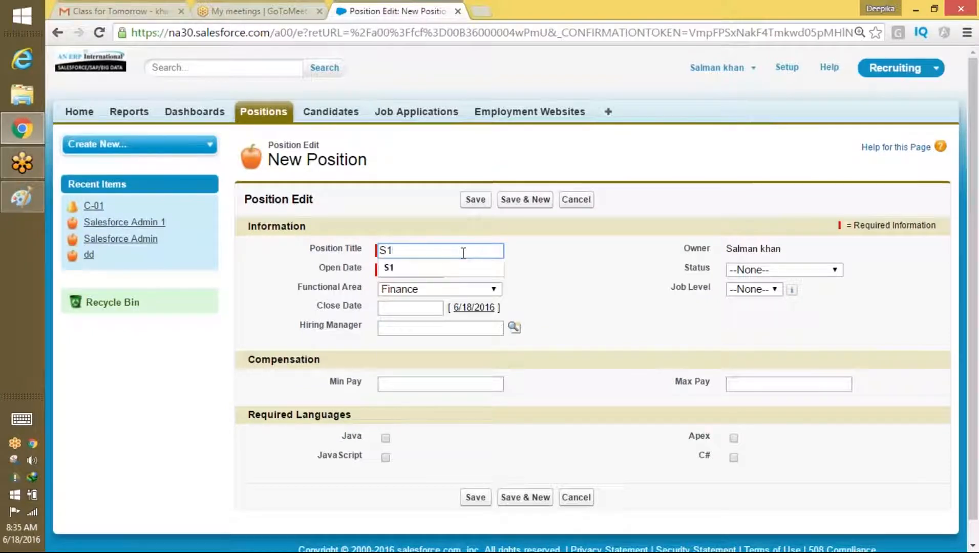
pyautogui.press('Tab')
pyautogui.click(458, 361)
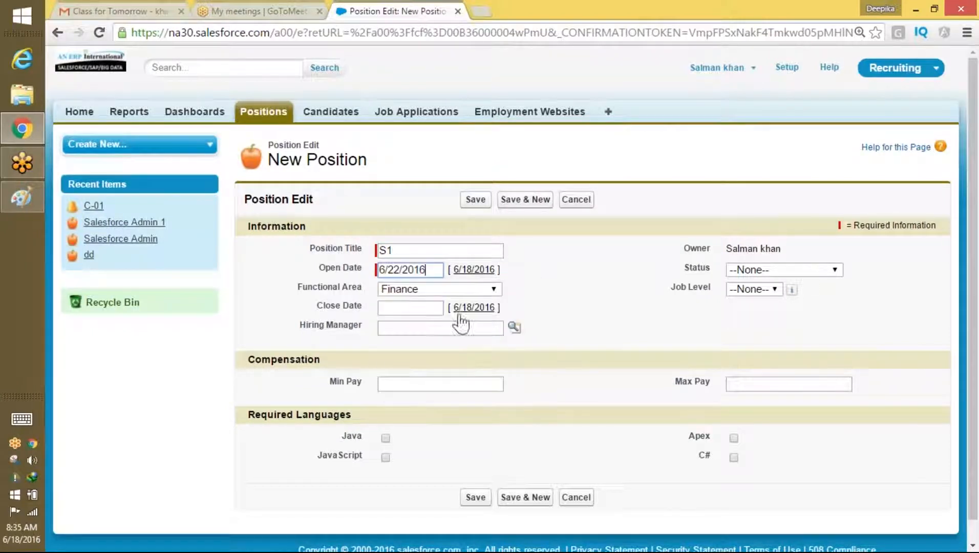
pyautogui.click(481, 200)
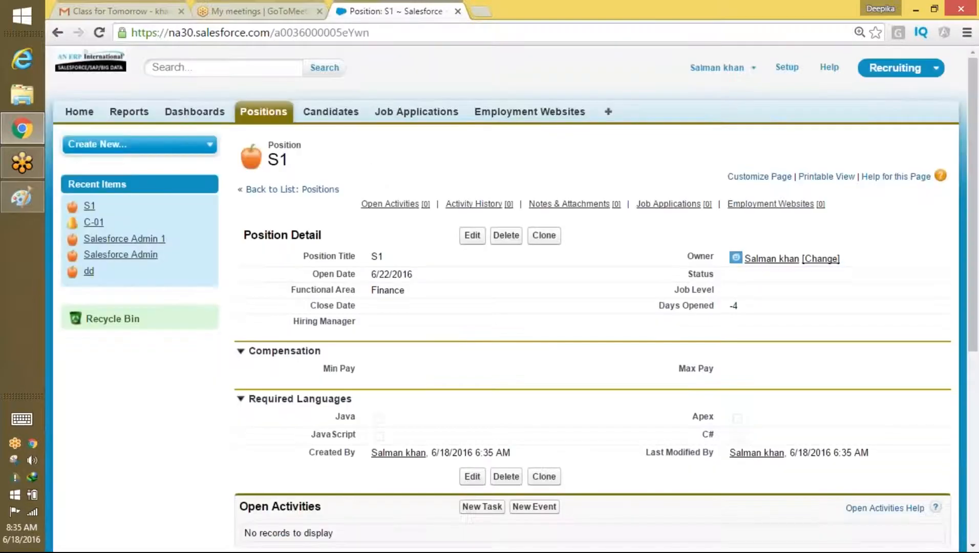
pyautogui.click(263, 112)
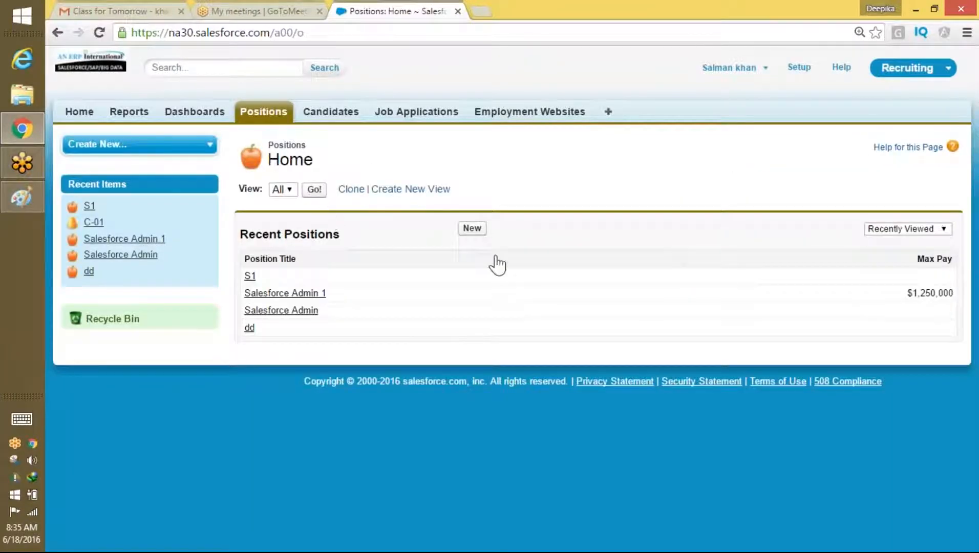
# Step: Create position S2 with open date June 21, 2016
pyautogui.click(472, 228)
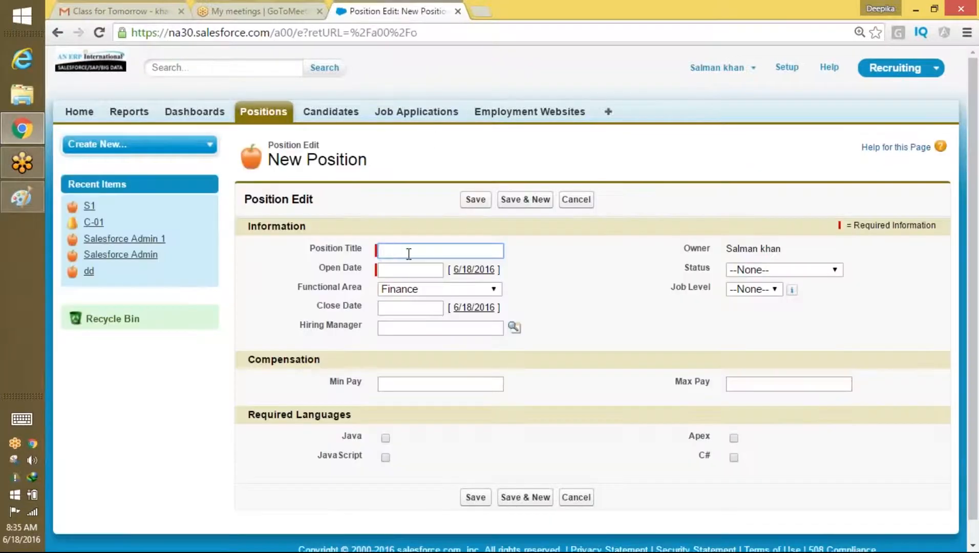
pyautogui.write('S2')
pyautogui.click(424, 271)
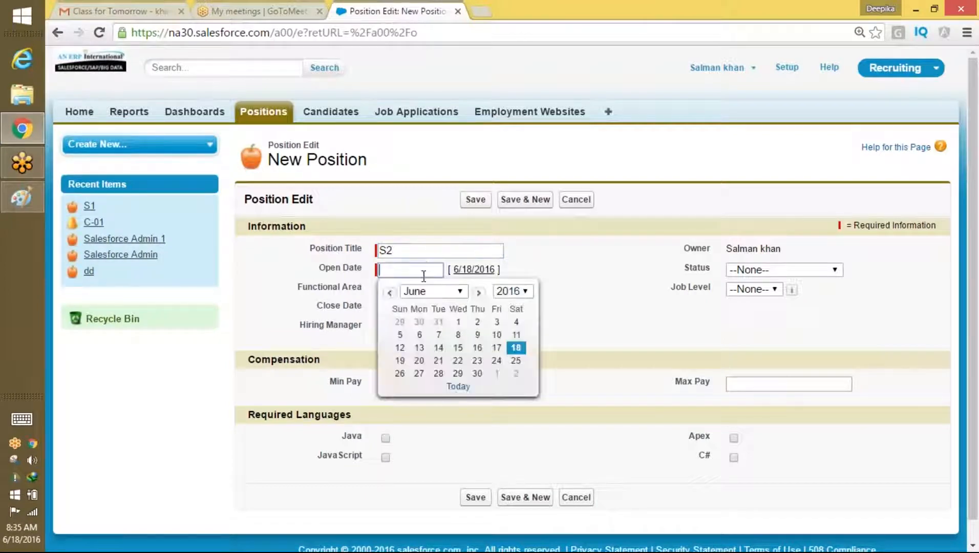
pyautogui.click(438, 361)
pyautogui.click(475, 199)
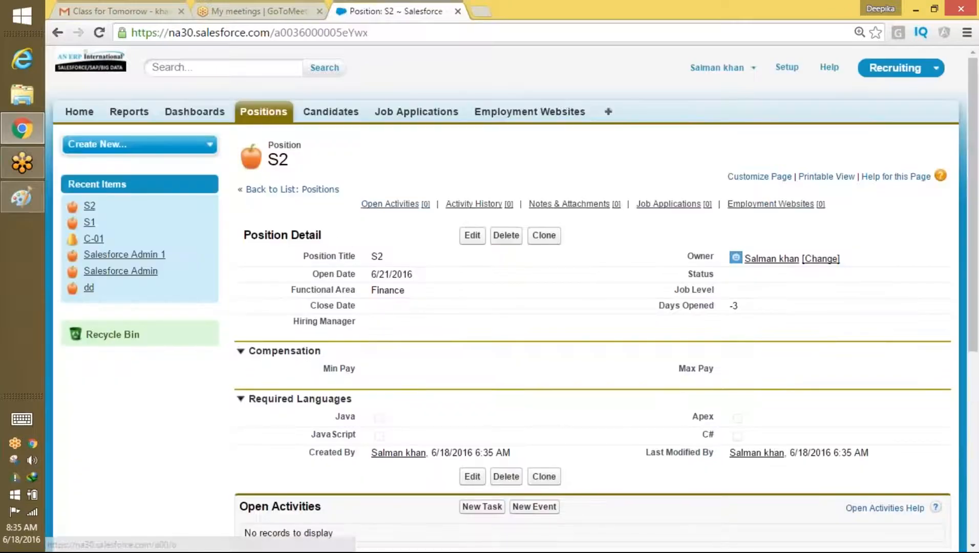
pyautogui.click(333, 251)
# Step: Create position S3 with open date June 29, 2016
pyautogui.click(472, 228)
pyautogui.write('S3')
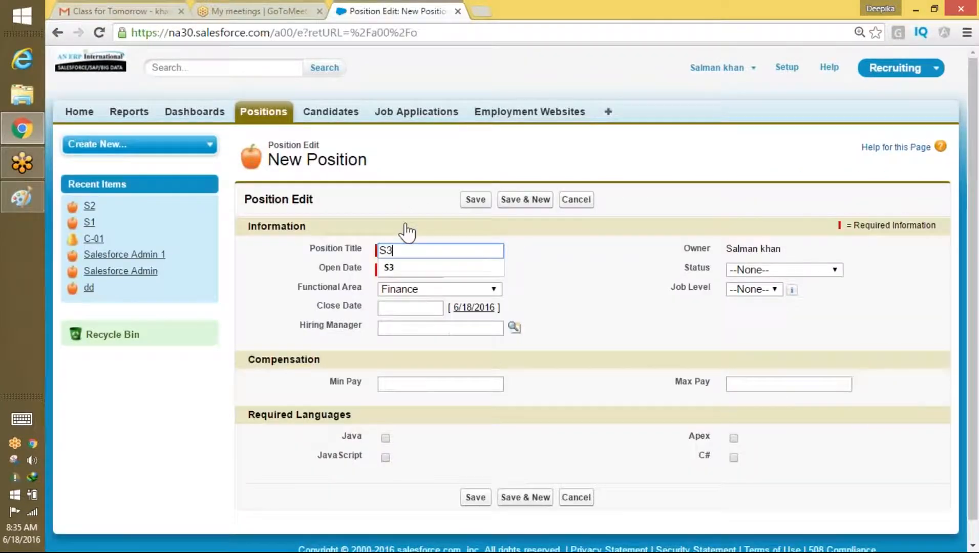
pyautogui.press('Down')
pyautogui.press('Return')
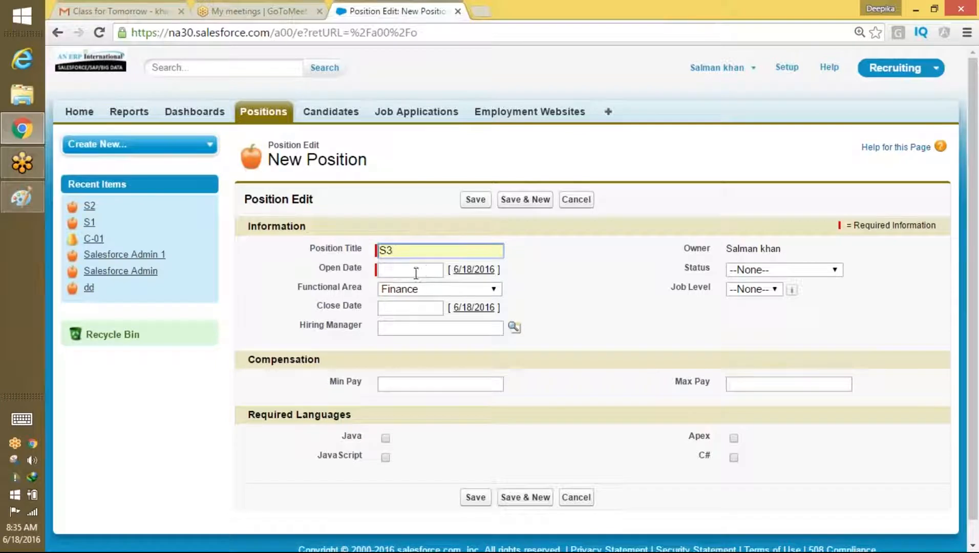
pyautogui.click(416, 273)
pyautogui.click(458, 374)
pyautogui.click(475, 199)
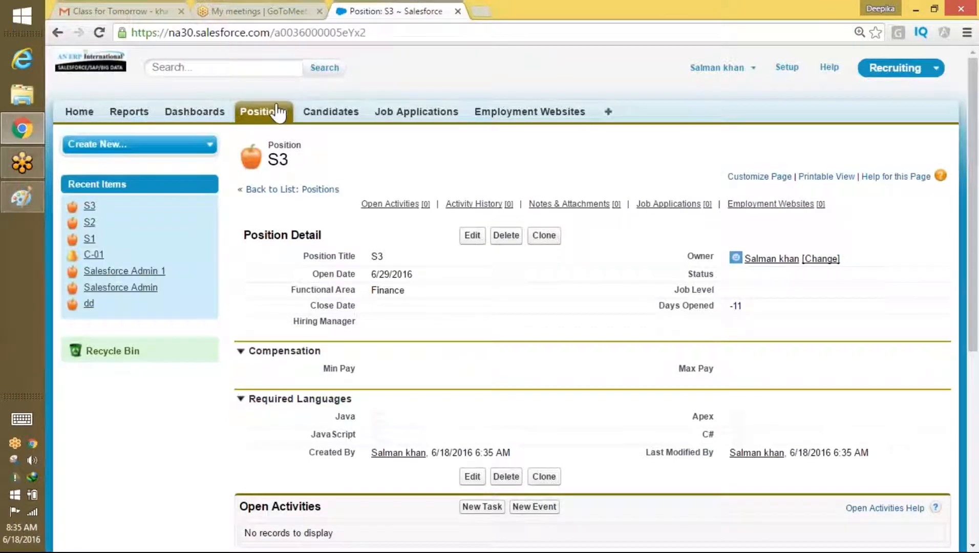
pyautogui.click(276, 112)
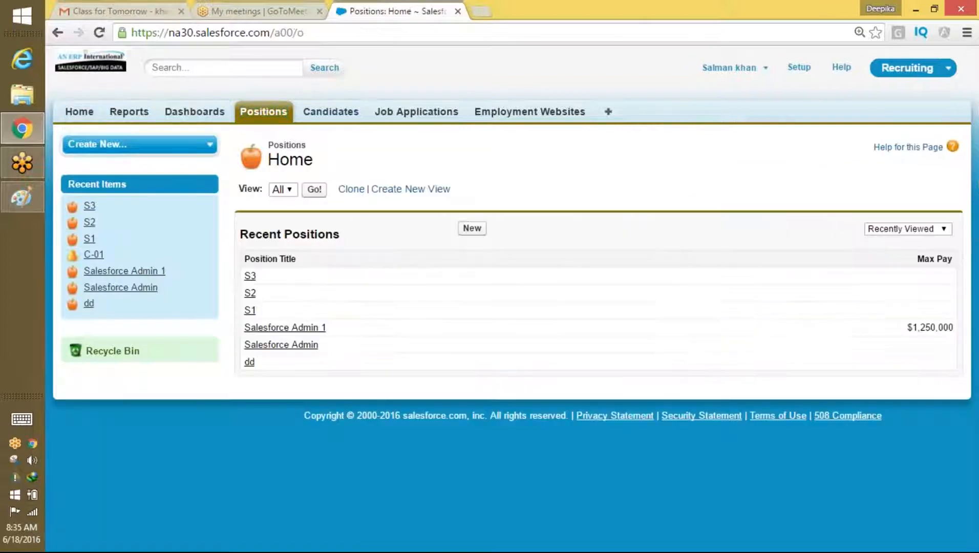
# Step: Review the full list of all positions, then go back to Positions home
pyautogui.click(315, 189)
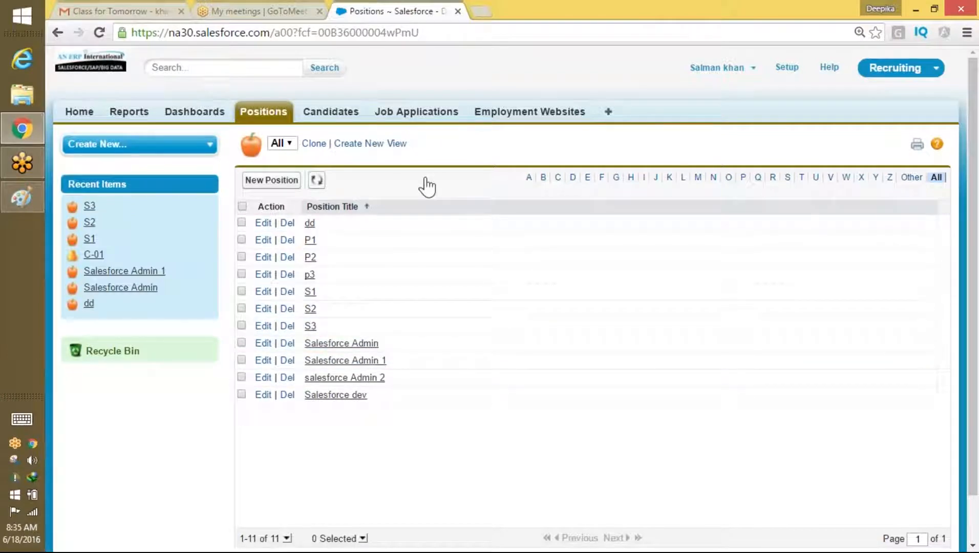
pyautogui.hotkey('alt', 'Left')
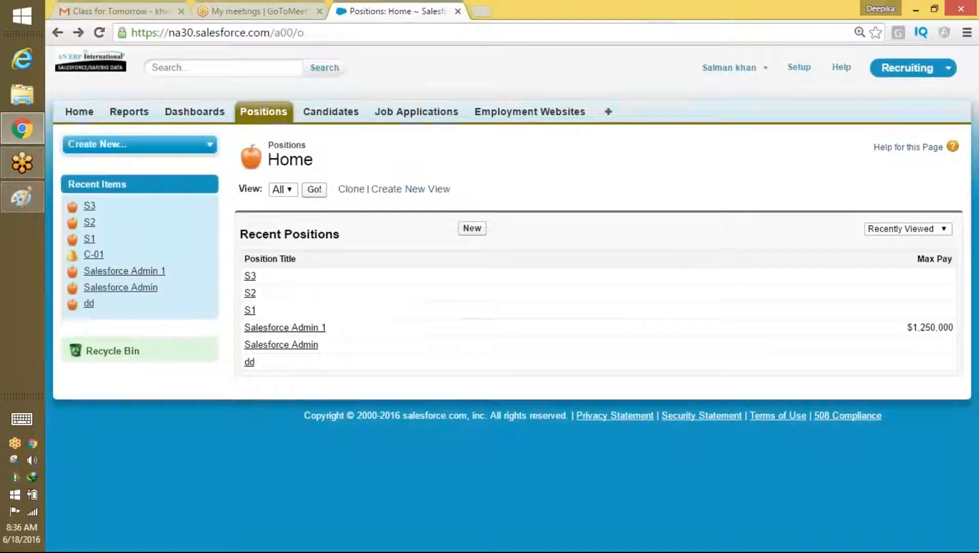
pyautogui.click(739, 68)
# Step: Log out, sign in as another saved user, and list all 11 positions
pyautogui.click(720, 128)
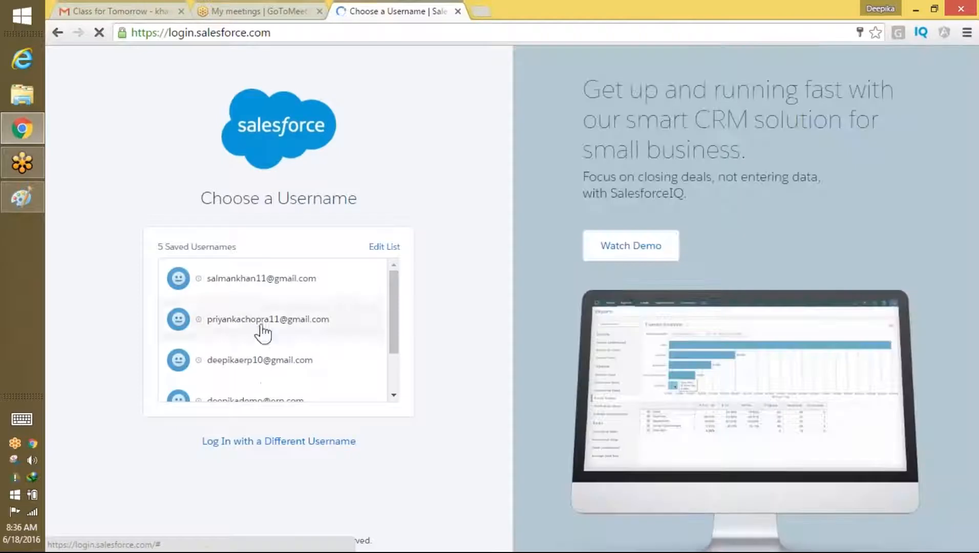
pyautogui.click(263, 330)
pyautogui.click(265, 338)
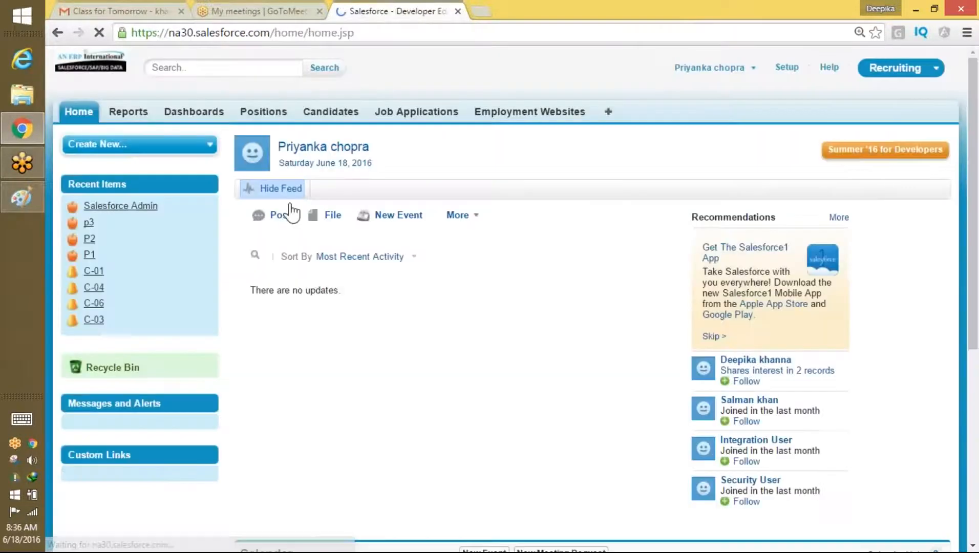
pyautogui.click(264, 114)
pyautogui.click(314, 190)
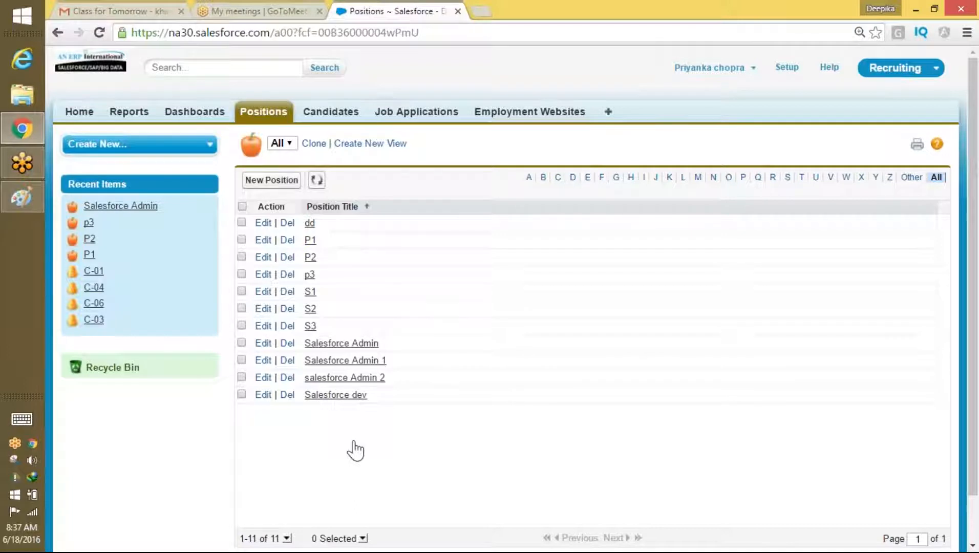
# Step: Handwrite 'OWD' above 'Organization Wide Default' on the Paint canvas
pyautogui.click(27, 200)
pyautogui.moveTo(236, 192)
pyautogui.mouseDown()
pyautogui.moveTo(261, 201)
pyautogui.moveTo(238, 190)
pyautogui.mouseUp()
pyautogui.moveTo(295, 198)
pyautogui.mouseDown()
pyautogui.moveTo(292, 237)
pyautogui.moveTo(331, 203)
pyautogui.moveTo(363, 214)
pyautogui.moveTo(360, 248)
pyautogui.mouseUp()
pyautogui.moveTo(363, 196)
pyautogui.mouseDown()
pyautogui.moveTo(383, 242)
pyautogui.moveTo(370, 251)
pyautogui.mouseUp()
pyautogui.moveTo(290, 297)
pyautogui.mouseDown()
pyautogui.moveTo(347, 323)
pyautogui.moveTo(345, 380)
pyautogui.moveTo(362, 324)
pyautogui.moveTo(434, 336)
pyautogui.moveTo(450, 320)
pyautogui.moveTo(493, 348)
pyautogui.moveTo(527, 323)
pyautogui.mouseUp()
pyautogui.moveTo(523, 286)
pyautogui.mouseDown()
pyautogui.moveTo(532, 351)
pyautogui.moveTo(555, 336)
pyautogui.mouseUp()
pyautogui.moveTo(564, 328)
pyautogui.mouseDown()
pyautogui.moveTo(584, 322)
pyautogui.moveTo(630, 337)
pyautogui.mouseUp()
pyautogui.moveTo(677, 267)
pyautogui.mouseDown()
pyautogui.moveTo(723, 282)
pyautogui.moveTo(722, 234)
pyautogui.mouseUp()
pyautogui.moveTo(746, 285)
pyautogui.mouseDown()
pyautogui.moveTo(748, 314)
pyautogui.moveTo(798, 301)
pyautogui.moveTo(867, 330)
pyautogui.mouseUp()
pyautogui.moveTo(586, 393); pyautogui.dragTo(587, 414)
pyautogui.moveTo(581, 378)
pyautogui.mouseDown()
pyautogui.moveTo(612, 427)
pyautogui.moveTo(577, 421)
pyautogui.mouseUp()
pyautogui.moveTo(648, 390)
pyautogui.mouseDown()
pyautogui.moveTo(644, 423)
pyautogui.moveTo(715, 402)
pyautogui.moveTo(738, 410)
pyautogui.moveTo(759, 353)
pyautogui.moveTo(800, 423)
pyautogui.mouseUp()
pyautogui.moveTo(782, 380); pyautogui.dragTo(804, 379)
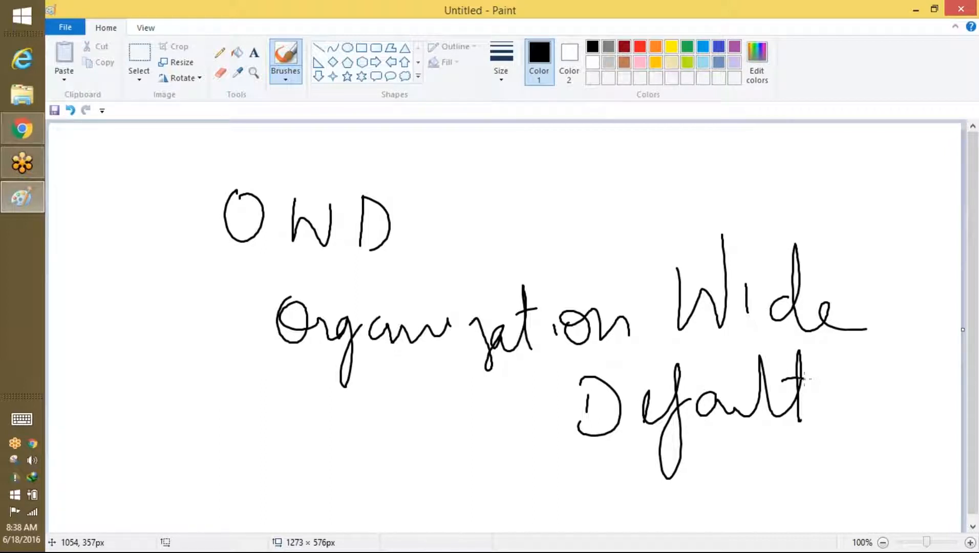
# Step: Underline OWD and start a new picture, discarding the unsaved notes
pyautogui.moveTo(212, 270); pyautogui.dragTo(417, 255)
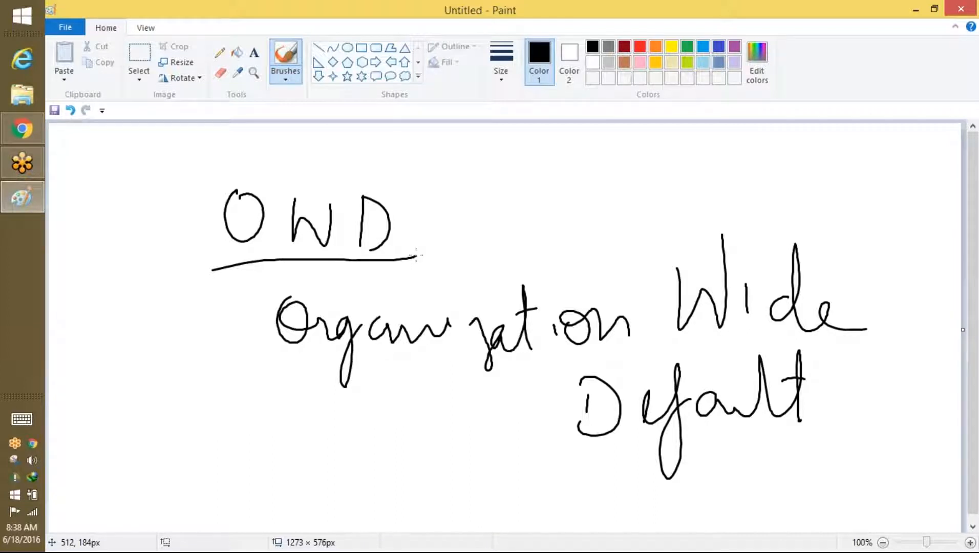
pyautogui.click(65, 27)
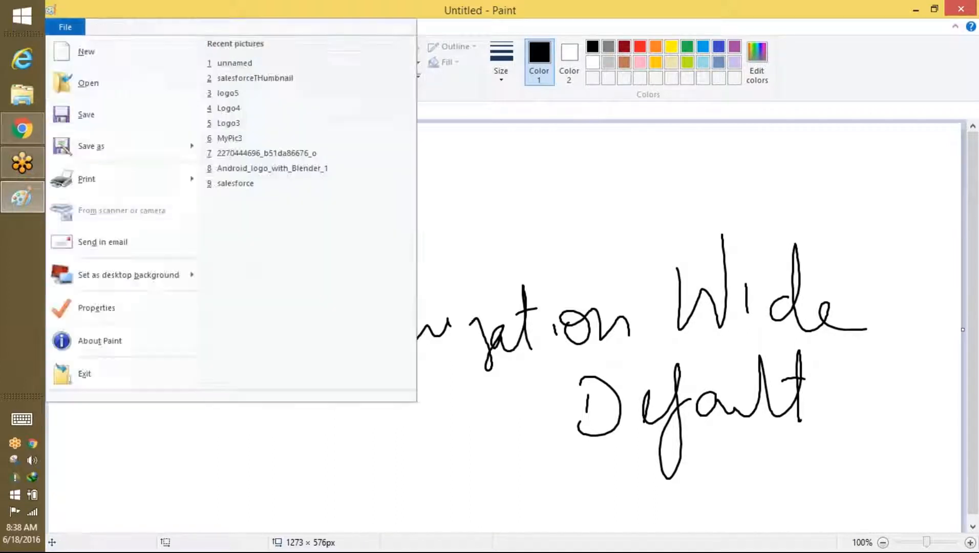
pyautogui.click(100, 62)
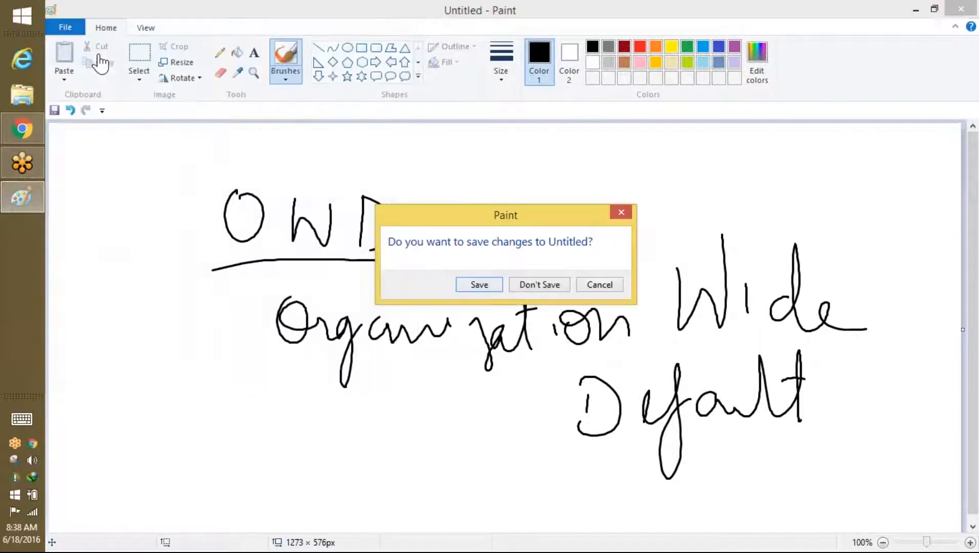
pyautogui.click(540, 285)
# Step: Write the OWD heading and the first row 'Pry – P1 P2 P3'
pyautogui.moveTo(256, 146); pyautogui.dragTo(250, 147)
pyautogui.moveTo(306, 160)
pyautogui.mouseDown()
pyautogui.moveTo(333, 148)
pyautogui.moveTo(363, 176)
pyautogui.mouseUp()
pyautogui.moveTo(361, 150); pyautogui.dragTo(373, 193)
pyautogui.moveTo(244, 238)
pyautogui.mouseDown()
pyautogui.moveTo(243, 301)
pyautogui.moveTo(250, 271)
pyautogui.moveTo(310, 292)
pyautogui.moveTo(325, 327)
pyautogui.mouseUp()
pyautogui.moveTo(380, 287); pyautogui.dragTo(394, 287)
pyautogui.moveTo(478, 258); pyautogui.dragTo(478, 293)
pyautogui.moveTo(477, 265); pyautogui.dragTo(484, 267)
pyautogui.moveTo(531, 232); pyautogui.dragTo(523, 293)
pyautogui.moveTo(596, 234); pyautogui.dragTo(605, 251)
pyautogui.moveTo(639, 234)
pyautogui.mouseDown()
pyautogui.moveTo(653, 237)
pyautogui.moveTo(667, 264)
pyautogui.mouseUp()
pyautogui.moveTo(719, 224); pyautogui.dragTo(715, 267)
pyautogui.moveTo(716, 245)
pyautogui.mouseDown()
pyautogui.moveTo(724, 231)
pyautogui.moveTo(717, 249)
pyautogui.mouseUp()
pyautogui.moveTo(759, 220)
pyautogui.mouseDown()
pyautogui.moveTo(770, 230)
pyautogui.moveTo(761, 272)
pyautogui.mouseUp()
# Step: Write the second row 'Sal – S1 S2 S3'
pyautogui.moveTo(255, 353); pyautogui.dragTo(239, 411)
pyautogui.moveTo(302, 376); pyautogui.dragTo(339, 392)
pyautogui.moveTo(410, 367); pyautogui.dragTo(444, 365)
pyautogui.moveTo(531, 343)
pyautogui.mouseDown()
pyautogui.moveTo(506, 339)
pyautogui.moveTo(511, 379)
pyautogui.mouseUp()
pyautogui.moveTo(557, 337); pyautogui.dragTo(557, 378)
pyautogui.moveTo(643, 321); pyautogui.dragTo(620, 365)
pyautogui.moveTo(673, 335); pyautogui.dragTo(716, 344)
pyautogui.moveTo(793, 301); pyautogui.dragTo(780, 336)
pyautogui.moveTo(827, 303)
pyautogui.mouseDown()
pyautogui.moveTo(836, 306)
pyautogui.moveTo(824, 349)
pyautogui.mouseUp()
# Step: Draw a box around both rows and underline S1, S2 and S3
pyautogui.moveTo(194, 244)
pyautogui.mouseDown()
pyautogui.moveTo(184, 435)
pyautogui.moveTo(604, 173)
pyautogui.moveTo(863, 418)
pyautogui.moveTo(176, 466)
pyautogui.moveTo(170, 444)
pyautogui.mouseUp()
pyautogui.moveTo(512, 411); pyautogui.dragTo(563, 406)
pyautogui.moveTo(637, 391); pyautogui.dragTo(701, 387)
pyautogui.moveTo(791, 377); pyautogui.dragTo(853, 375)
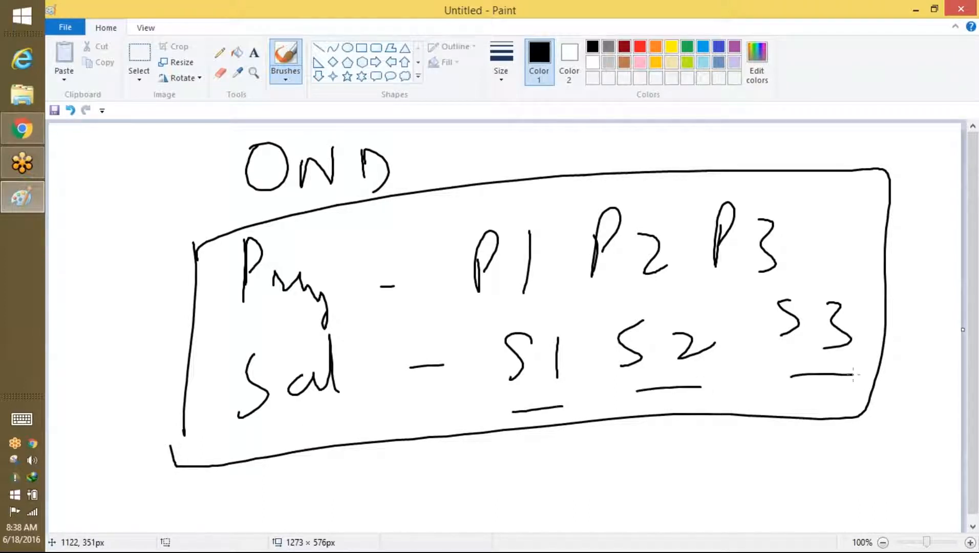
# Step: Log out of Salesforce and choose another saved user to sign in as
pyautogui.click(22, 128)
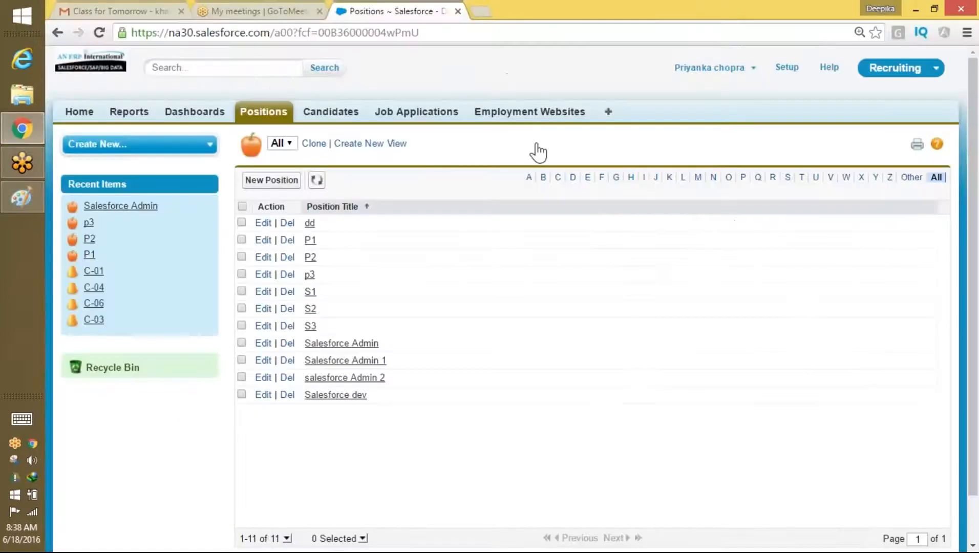
pyautogui.click(745, 68)
pyautogui.click(689, 127)
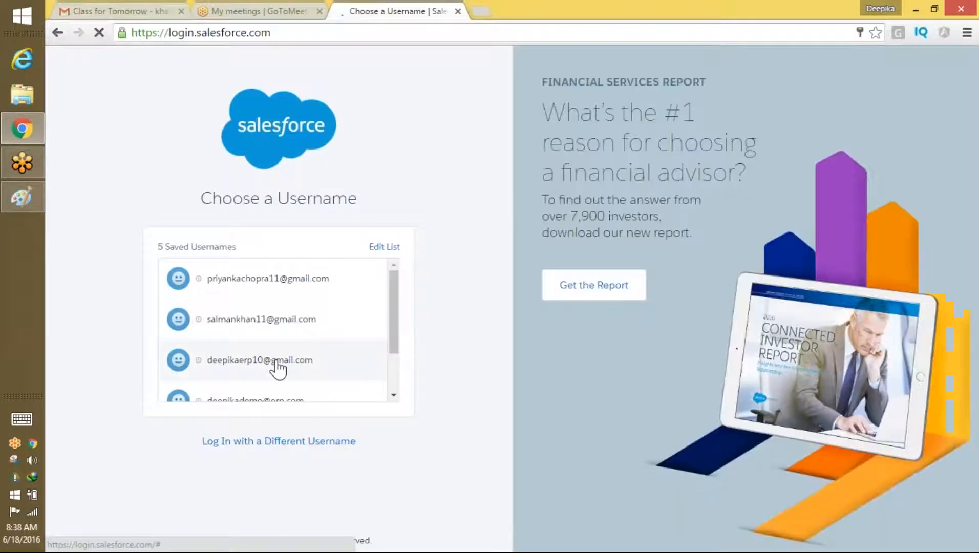
pyautogui.click(259, 360)
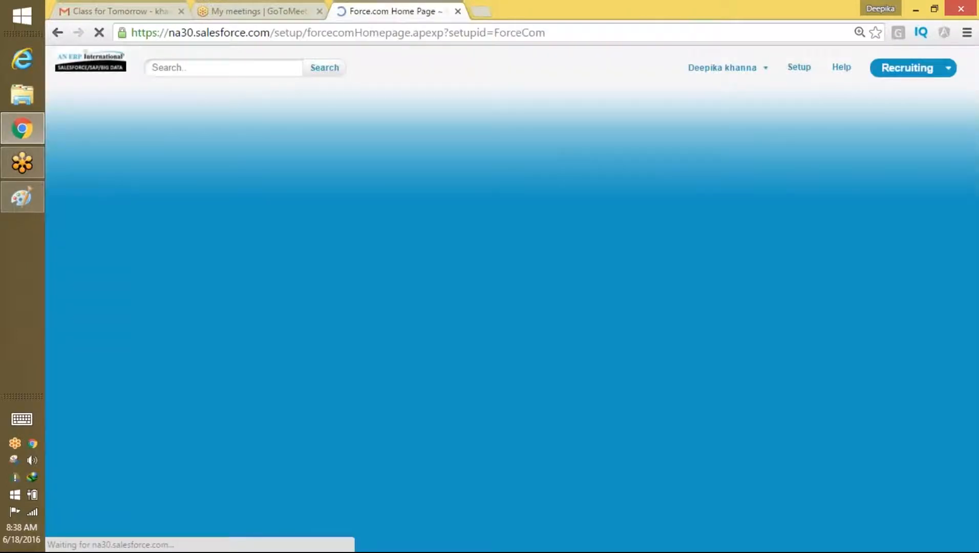
pyautogui.click(33, 210)
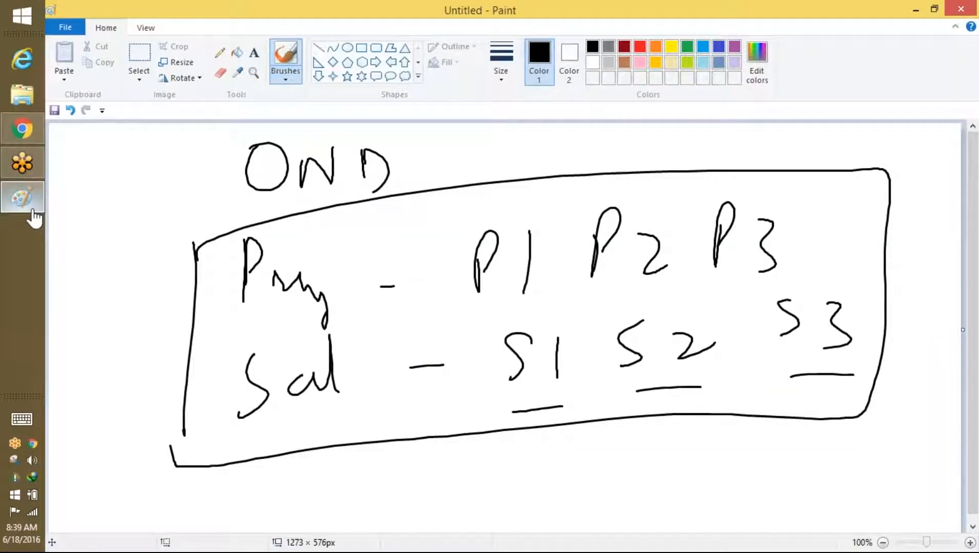
# Step: Extend the handwritten note with an arrow and the start of 'Public R'
pyautogui.moveTo(418, 165)
pyautogui.mouseDown()
pyautogui.moveTo(468, 174)
pyautogui.moveTo(512, 159)
pyautogui.moveTo(560, 171)
pyautogui.moveTo(578, 163)
pyautogui.mouseUp()
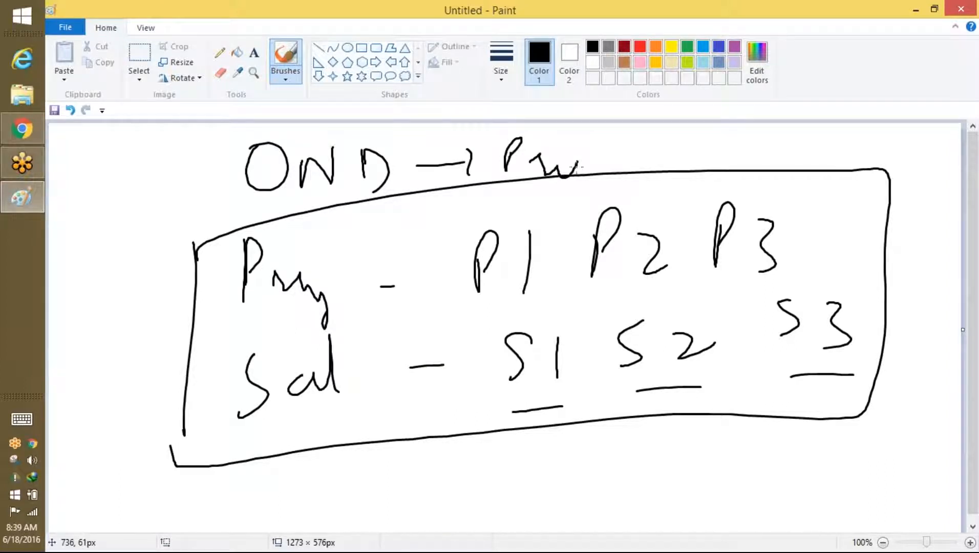
pyautogui.scroll(-1, 576, 167)
pyautogui.moveTo(603, 152); pyautogui.dragTo(594, 172)
pyautogui.moveTo(651, 140)
pyautogui.mouseDown()
pyautogui.moveTo(651, 165)
pyautogui.moveTo(647, 147)
pyautogui.mouseUp()
pyautogui.moveTo(689, 149)
pyautogui.mouseDown()
pyautogui.moveTo(698, 165)
pyautogui.moveTo(724, 136)
pyautogui.moveTo(726, 148)
pyautogui.moveTo(819, 173)
pyautogui.moveTo(848, 137)
pyautogui.moveTo(889, 164)
pyautogui.moveTo(919, 126)
pyautogui.moveTo(902, 148)
pyautogui.mouseUp()
pyautogui.moveTo(924, 160); pyautogui.dragTo(948, 175)
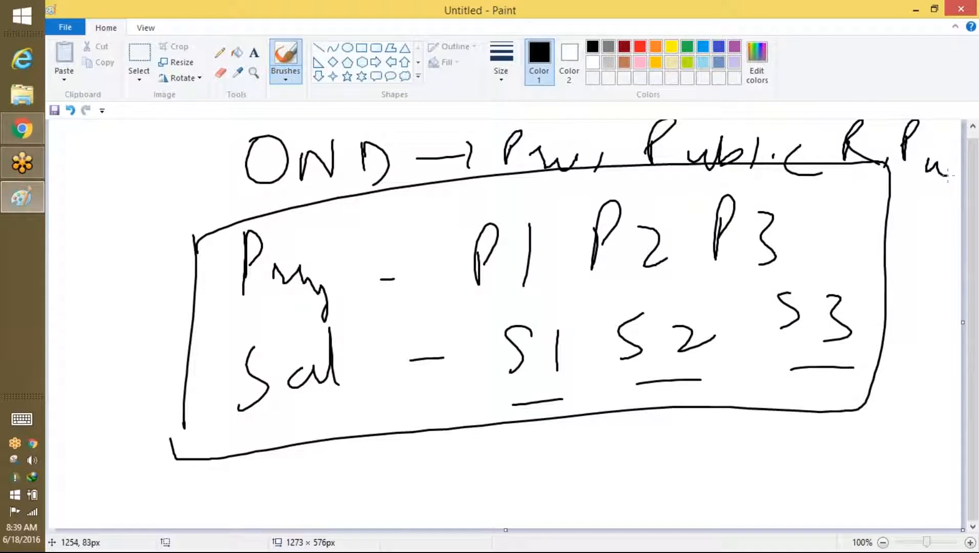
# Step: Start a new blank picture, discarding the unsaved diagram
pyautogui.click(65, 27)
pyautogui.click(85, 50)
pyautogui.click(552, 280)
# Step: Handwrite an underlined 'OWD' heading with an arrow pointing to 'Public Read'
pyautogui.moveTo(322, 147)
pyautogui.mouseDown()
pyautogui.moveTo(353, 176)
pyautogui.moveTo(386, 139)
pyautogui.moveTo(409, 183)
pyautogui.mouseUp()
pyautogui.moveTo(408, 142); pyautogui.dragTo(405, 194)
pyautogui.moveTo(305, 212); pyautogui.dragTo(441, 213)
pyautogui.moveTo(480, 157)
pyautogui.mouseDown()
pyautogui.moveTo(517, 159)
pyautogui.moveTo(502, 179)
pyautogui.mouseUp()
pyautogui.moveTo(559, 192)
pyautogui.mouseDown()
pyautogui.moveTo(559, 163)
pyautogui.moveTo(600, 187)
pyautogui.mouseUp()
pyautogui.moveTo(606, 137)
pyautogui.mouseDown()
pyautogui.moveTo(626, 172)
pyautogui.moveTo(599, 186)
pyautogui.mouseUp()
pyautogui.moveTo(645, 138)
pyautogui.mouseDown()
pyautogui.moveTo(648, 177)
pyautogui.moveTo(675, 179)
pyautogui.mouseUp()
pyautogui.moveTo(709, 162); pyautogui.dragTo(707, 181)
pyautogui.moveTo(756, 131)
pyautogui.mouseDown()
pyautogui.moveTo(753, 174)
pyautogui.moveTo(802, 174)
pyautogui.moveTo(826, 143)
pyautogui.moveTo(837, 199)
pyautogui.mouseUp()
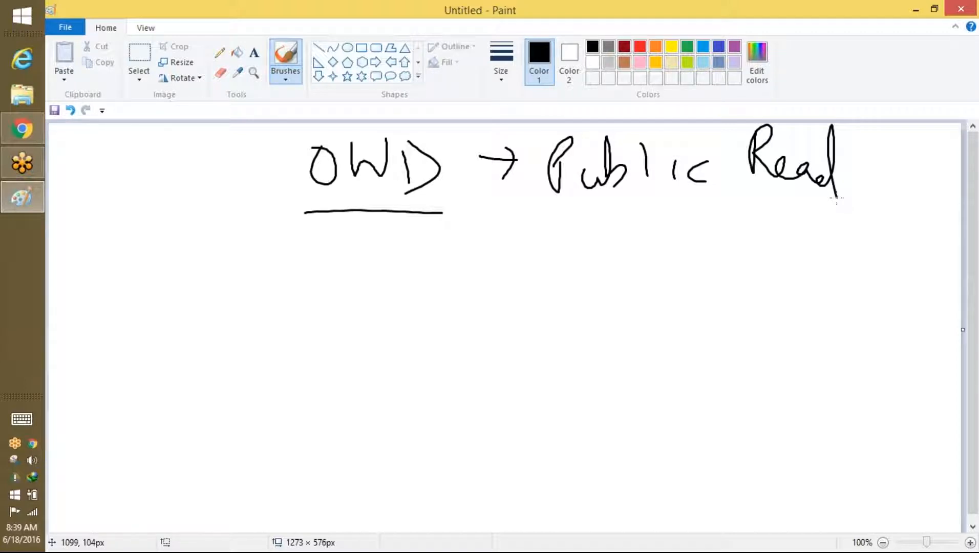
# Step: Draw a second arrow below Public Read and handwrite 'Private' after it
pyautogui.click(476, 226)
pyautogui.moveTo(511, 213); pyautogui.dragTo(510, 244)
pyautogui.moveTo(575, 217)
pyautogui.mouseDown()
pyautogui.moveTo(577, 240)
pyautogui.moveTo(635, 259)
pyautogui.moveTo(659, 235)
pyautogui.moveTo(681, 241)
pyautogui.mouseUp()
pyautogui.moveTo(708, 226)
pyautogui.mouseDown()
pyautogui.moveTo(692, 233)
pyautogui.moveTo(715, 200)
pyautogui.moveTo(722, 255)
pyautogui.mouseUp()
pyautogui.moveTo(695, 224); pyautogui.dragTo(721, 218)
pyautogui.moveTo(735, 246); pyautogui.dragTo(775, 252)
# Step: Draw a third arrow and handwrite 'Public Read/W' below Private
pyautogui.moveTo(505, 300); pyautogui.dragTo(531, 298)
pyautogui.moveTo(527, 285); pyautogui.dragTo(519, 315)
pyautogui.moveTo(595, 297)
pyautogui.mouseDown()
pyautogui.moveTo(609, 287)
pyautogui.moveTo(594, 312)
pyautogui.mouseUp()
pyautogui.moveTo(629, 302)
pyautogui.mouseDown()
pyautogui.moveTo(654, 328)
pyautogui.moveTo(682, 304)
pyautogui.mouseUp()
pyautogui.moveTo(685, 271)
pyautogui.mouseDown()
pyautogui.moveTo(680, 286)
pyautogui.moveTo(701, 315)
pyautogui.mouseUp()
pyautogui.click(722, 282)
pyautogui.moveTo(725, 284); pyautogui.dragTo(727, 330)
pyautogui.moveTo(745, 303)
pyautogui.mouseDown()
pyautogui.moveTo(747, 314)
pyautogui.moveTo(786, 324)
pyautogui.mouseUp()
pyautogui.moveTo(814, 284); pyautogui.dragTo(812, 324)
pyautogui.moveTo(811, 266)
pyautogui.mouseDown()
pyautogui.moveTo(820, 305)
pyautogui.moveTo(840, 320)
pyautogui.mouseUp()
pyautogui.moveTo(843, 309)
pyautogui.mouseDown()
pyautogui.moveTo(879, 307)
pyautogui.moveTo(906, 334)
pyautogui.mouseUp()
pyautogui.moveTo(947, 269); pyautogui.dragTo(897, 375)
pyautogui.moveTo(765, 361)
pyautogui.mouseDown()
pyautogui.moveTo(792, 379)
pyautogui.moveTo(819, 353)
pyautogui.mouseUp()
# Step: Overline the third 'Public', add a line from OWD, a brace across the arrows, and a mark by Private
pyautogui.moveTo(304, 207); pyautogui.dragTo(409, 207)
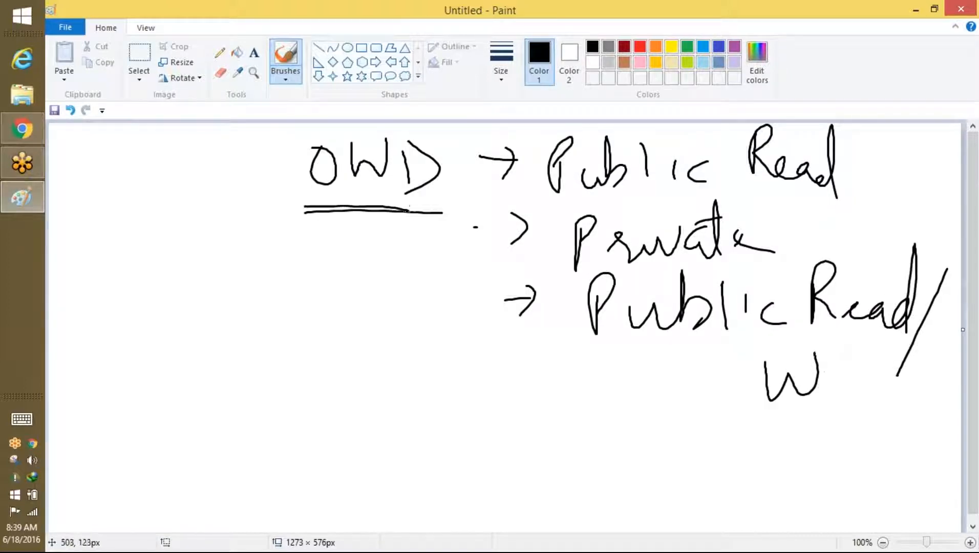
pyautogui.moveTo(614, 282); pyautogui.dragTo(734, 277)
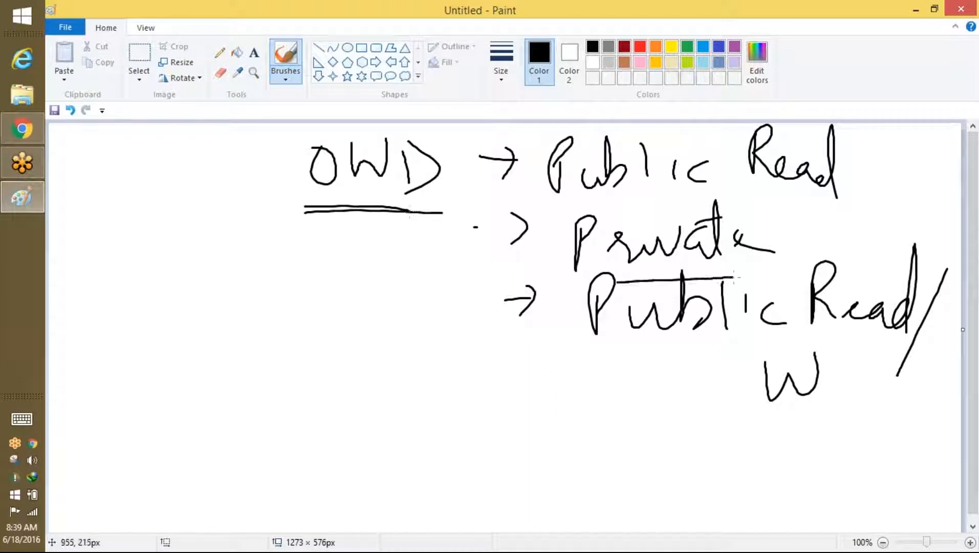
pyautogui.moveTo(389, 197)
pyautogui.mouseDown()
pyautogui.moveTo(479, 252)
pyautogui.moveTo(484, 245)
pyautogui.moveTo(480, 263)
pyautogui.mouseUp()
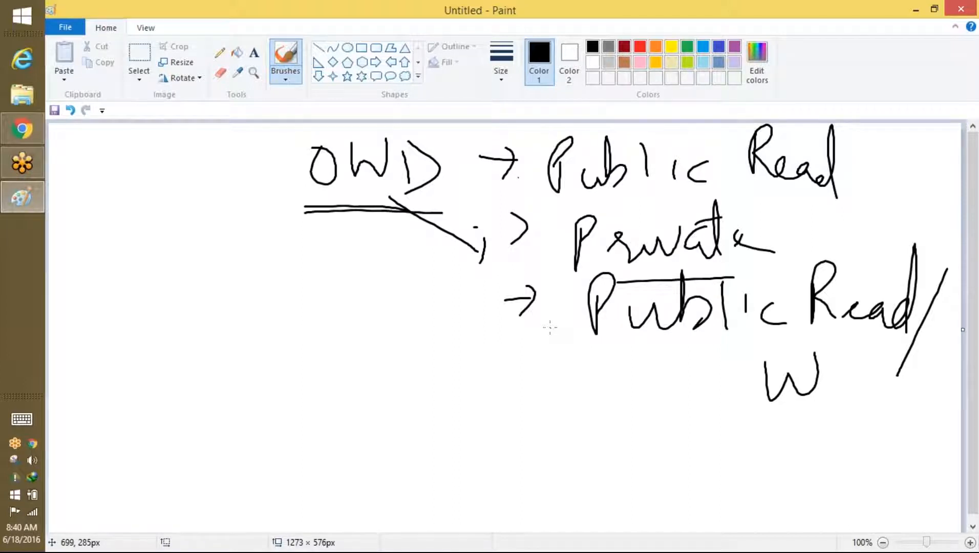
pyautogui.moveTo(514, 159)
pyautogui.mouseDown()
pyautogui.moveTo(501, 223)
pyautogui.moveTo(518, 322)
pyautogui.mouseUp()
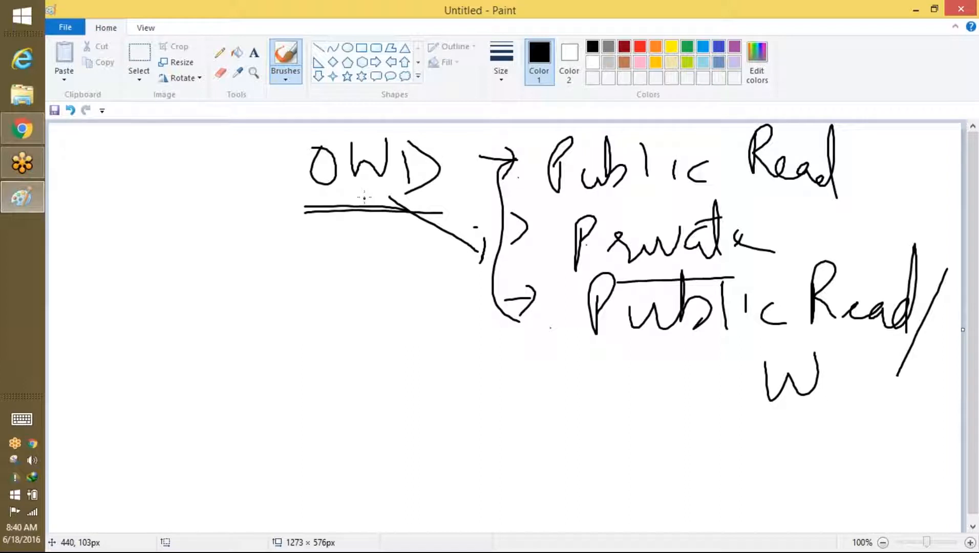
pyautogui.moveTo(810, 206)
pyautogui.mouseDown()
pyautogui.moveTo(797, 256)
pyautogui.moveTo(823, 260)
pyautogui.mouseUp()
pyautogui.moveTo(830, 245); pyautogui.dragTo(845, 209)
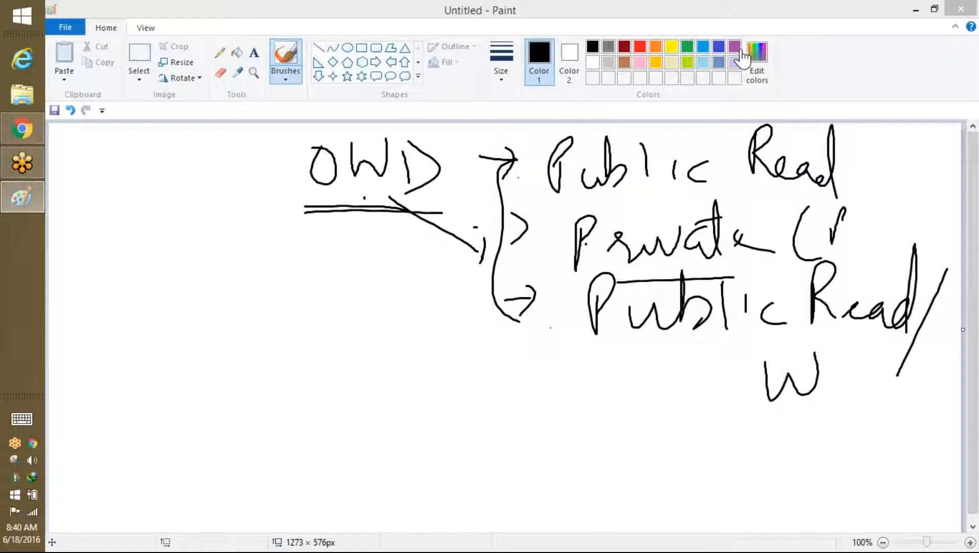
# Step: Return to the Salesforce setup page and try 'orga' and 'sec' in Quick Find
pyautogui.click(22, 128)
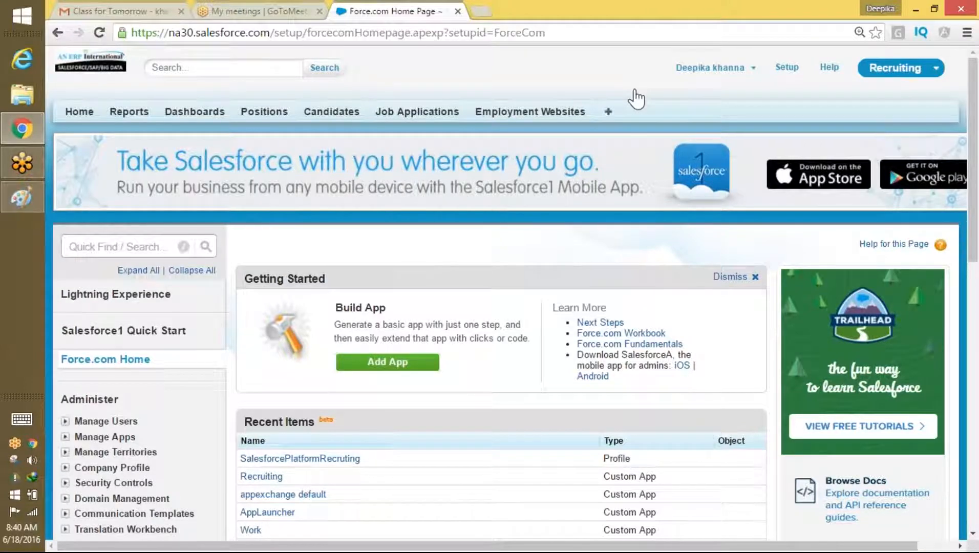
pyautogui.click(90, 246)
pyautogui.write('o')
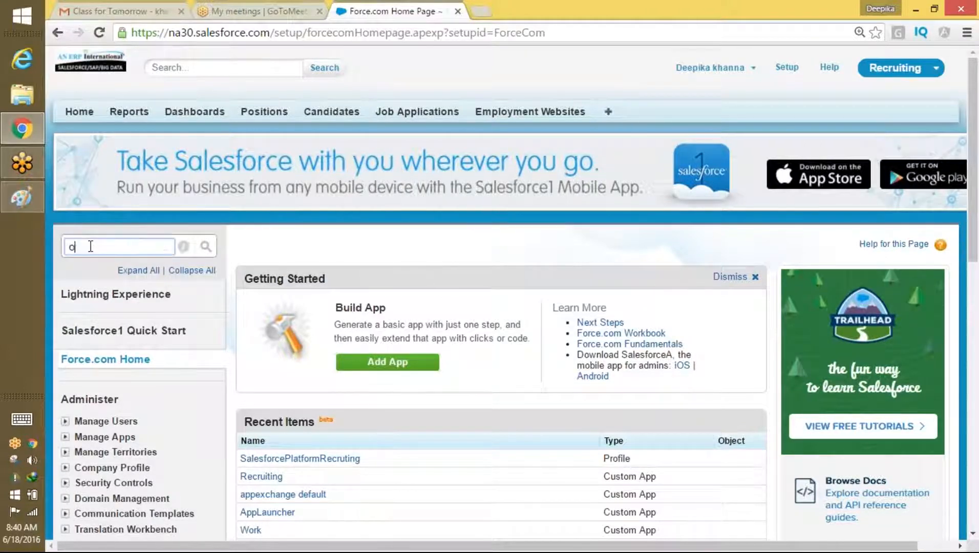
pyautogui.write('rg')
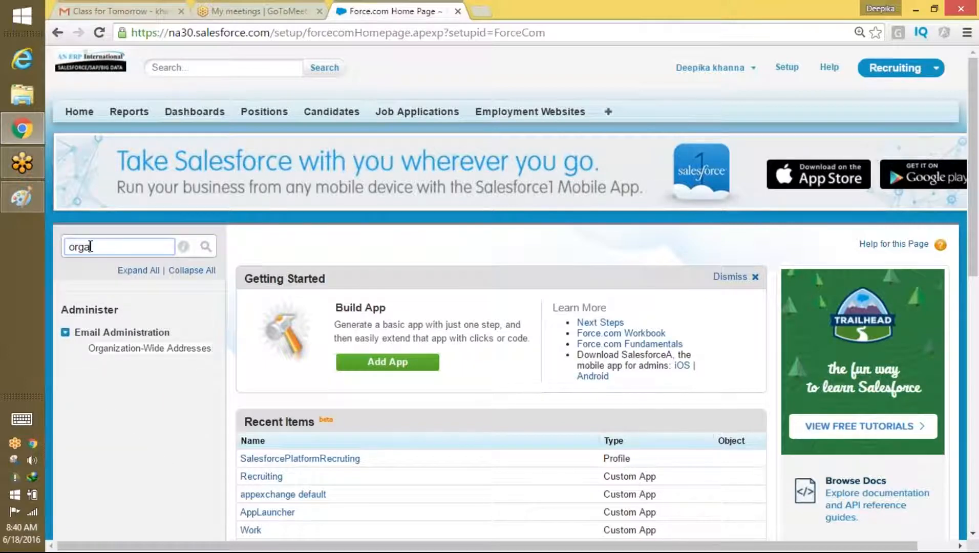
pyautogui.write('a')
pyautogui.press('BackSpace')
pyautogui.press('BackSpace')
pyautogui.write('securi')
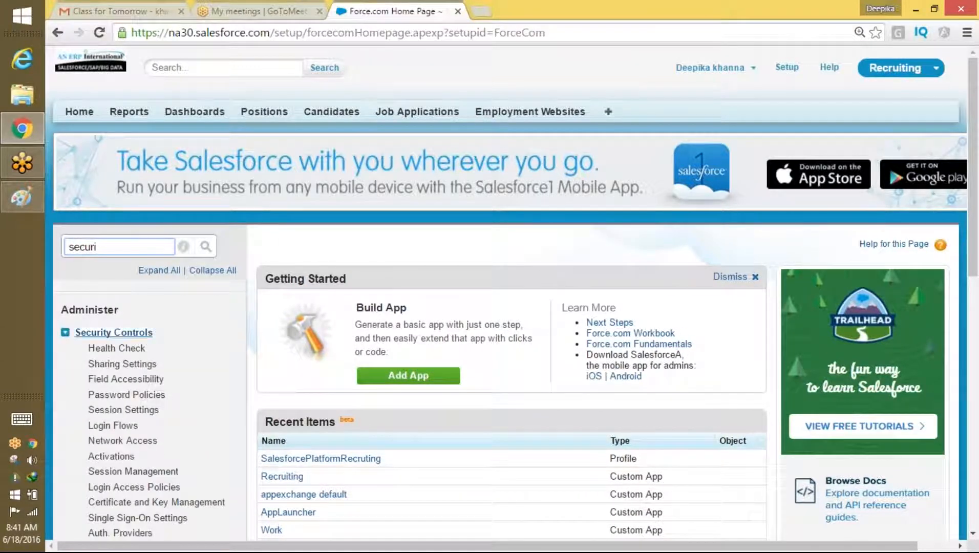
pyautogui.moveTo(970, 115); pyautogui.dragTo(962, 179)
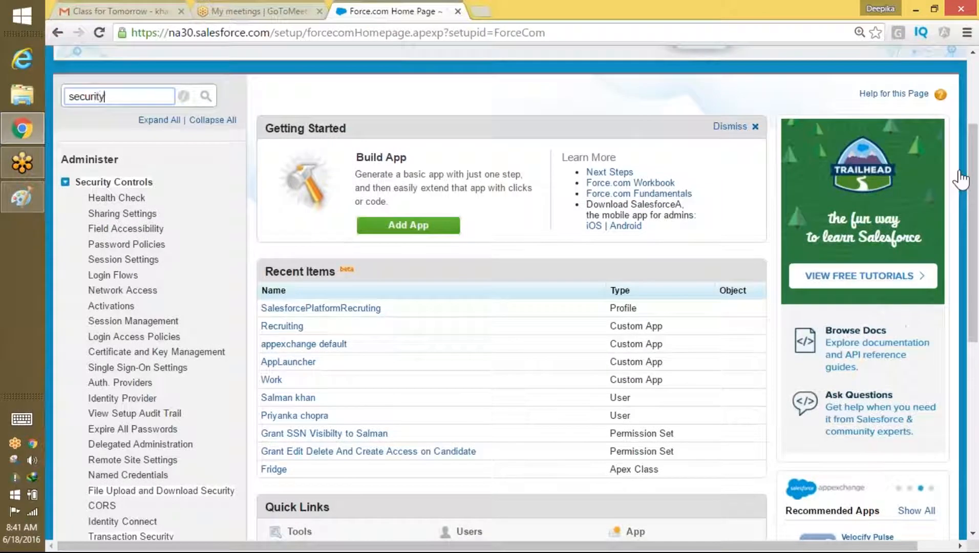
# Step: Clear Quick Find to restore the full setup tree and expand Manage Users
pyautogui.write('Se')
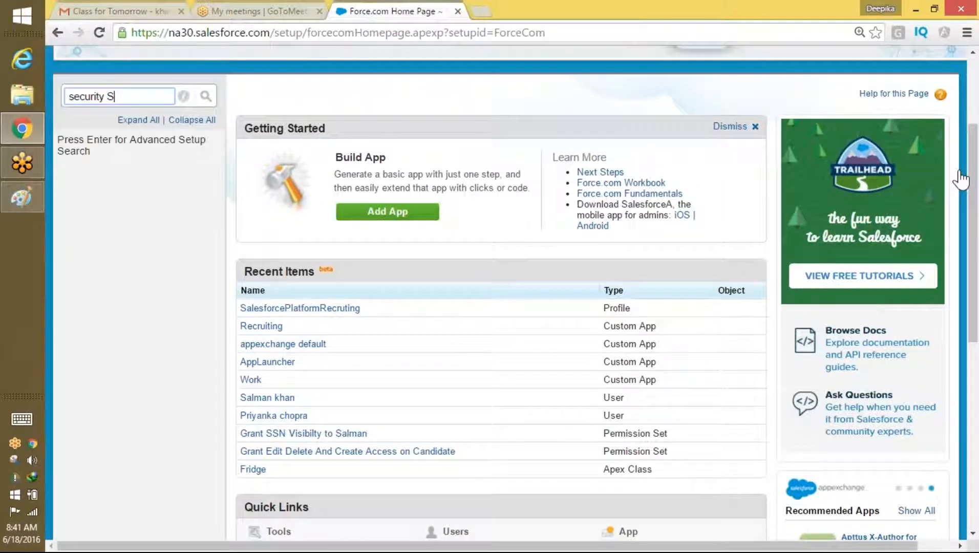
pyautogui.press('BackSpace')
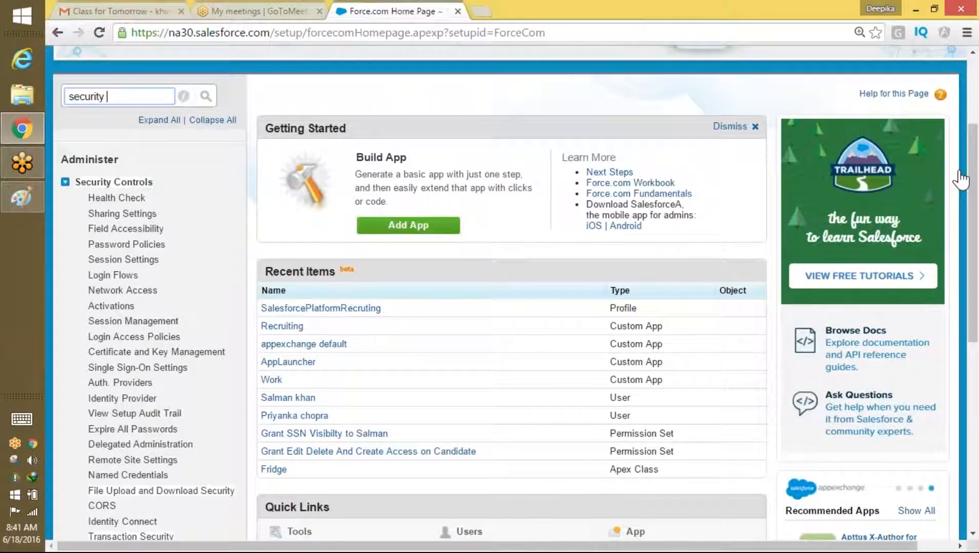
pyautogui.press('BackSpace')
pyautogui.press('BackSpace')
pyautogui.press('BackSpace')
pyautogui.press('BackSpace')
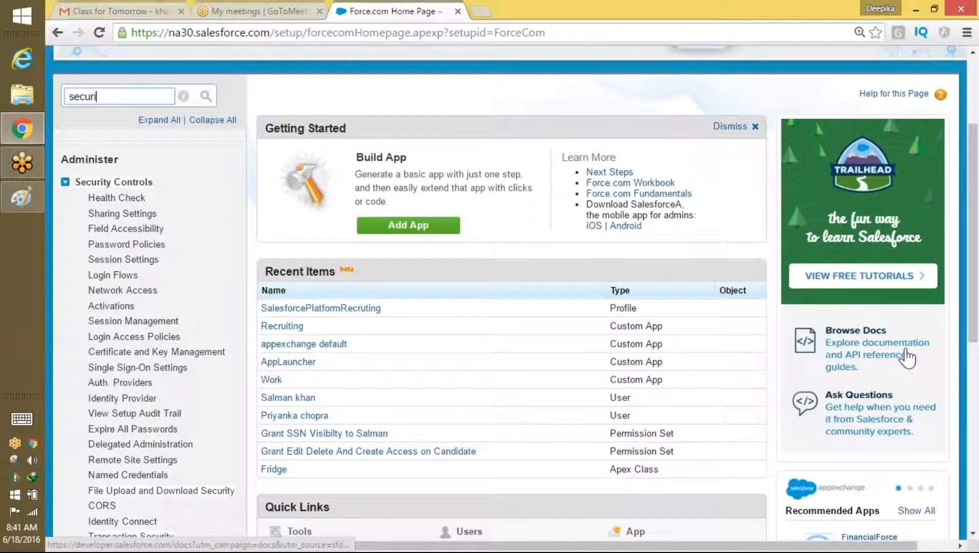
pyautogui.press('BackSpace')
pyautogui.press('BackSpace')
pyautogui.press('BackSpace')
pyautogui.press('BackSpace')
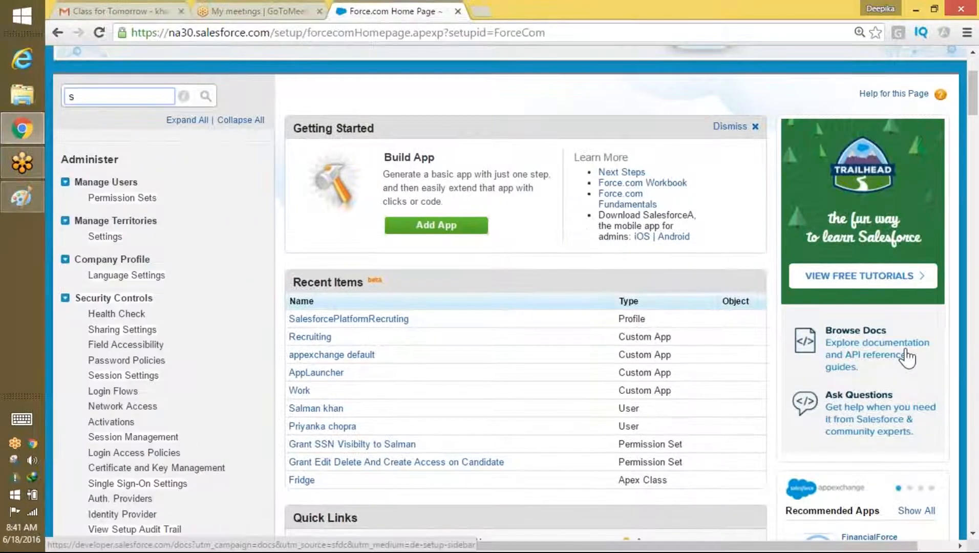
pyautogui.press('BackSpace')
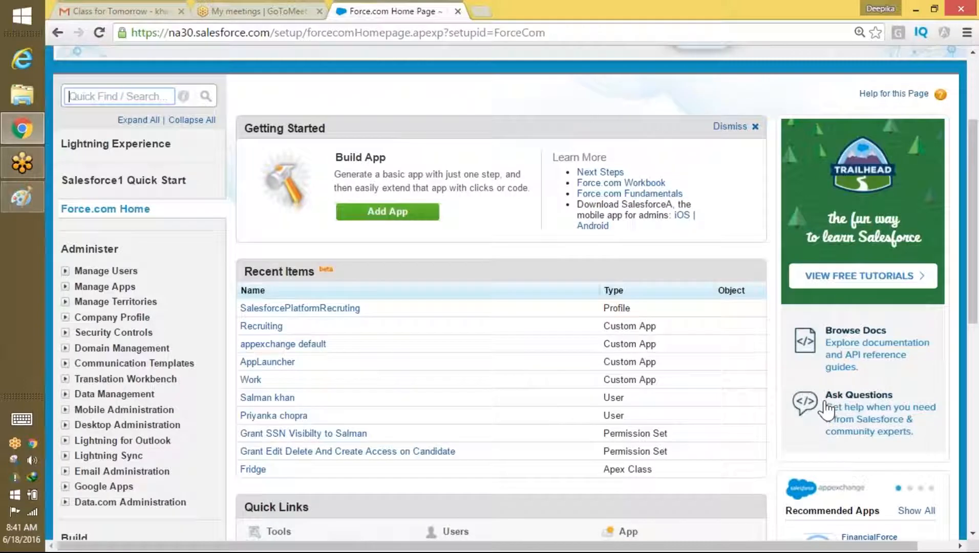
pyautogui.click(65, 271)
# Step: Scroll down the setup sidebar, expand Create under Build, and scroll back up
pyautogui.moveTo(973, 158); pyautogui.dragTo(457, 285)
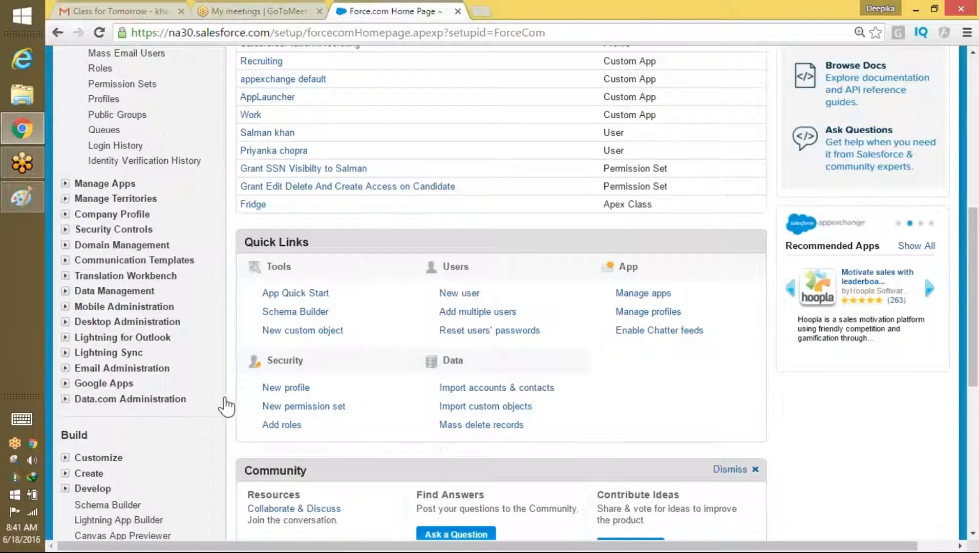
pyautogui.moveTo(969, 264); pyautogui.dragTo(968, 389)
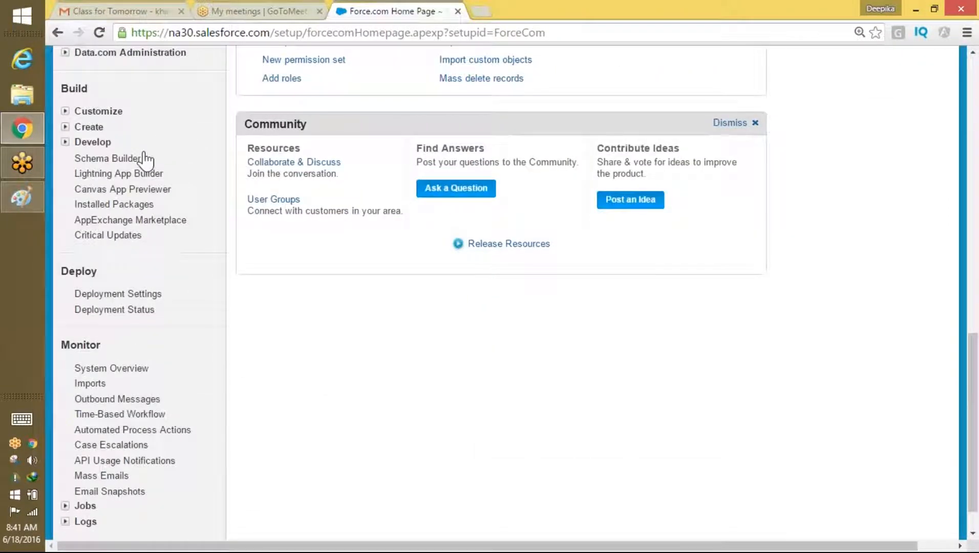
pyautogui.click(65, 127)
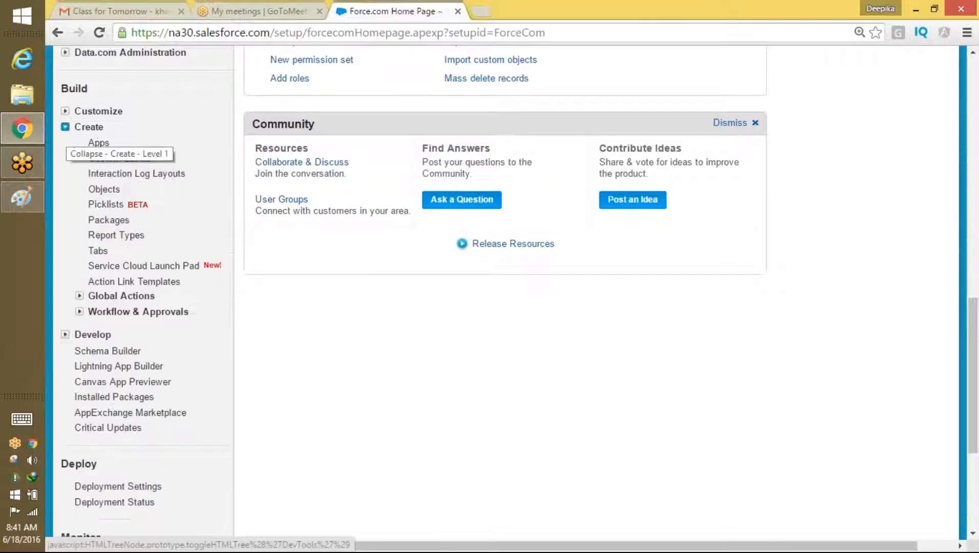
pyautogui.moveTo(969, 350); pyautogui.dragTo(970, 110)
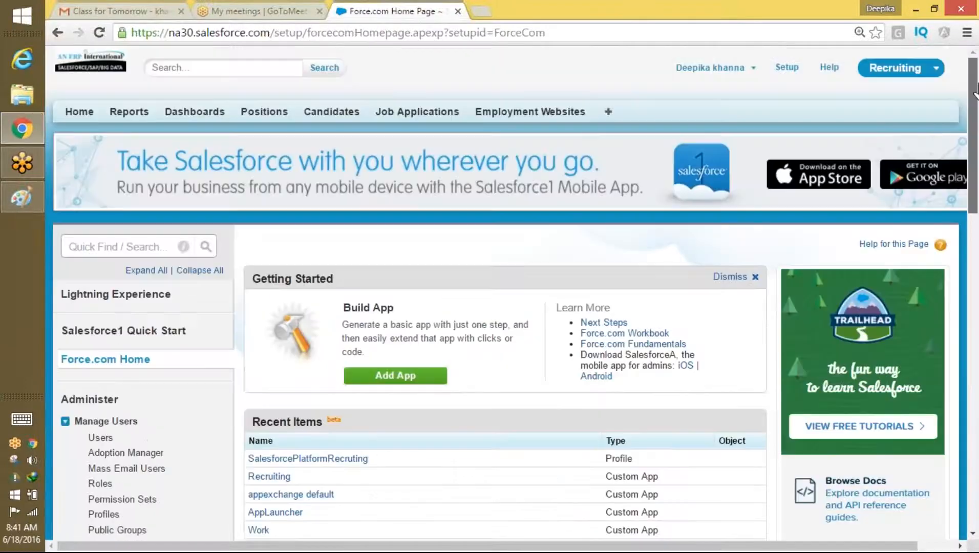
# Step: Filter Quick Find for 'sec' and open the Security Controls setup page
pyautogui.click(94, 248)
pyautogui.write('se')
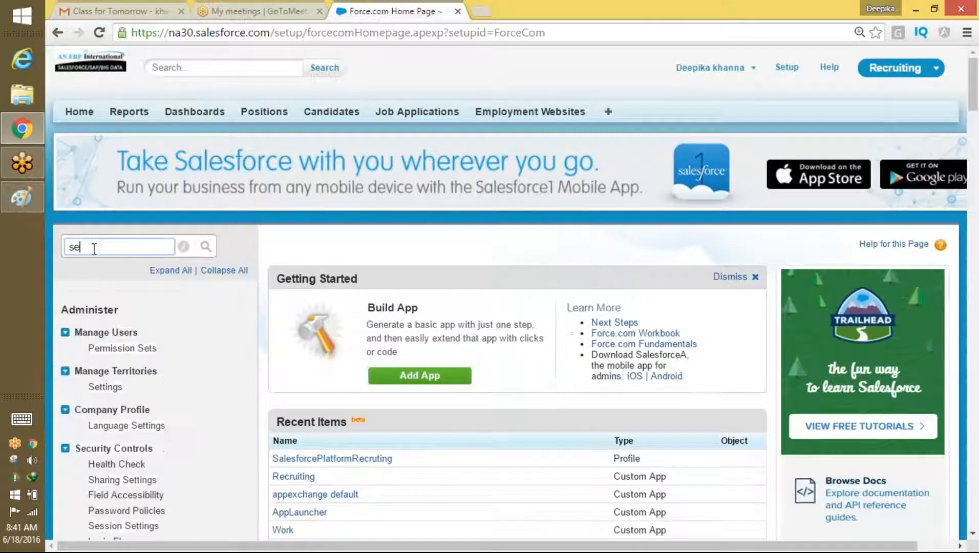
pyautogui.moveTo(976, 119); pyautogui.dragTo(957, 102)
pyautogui.write('or')
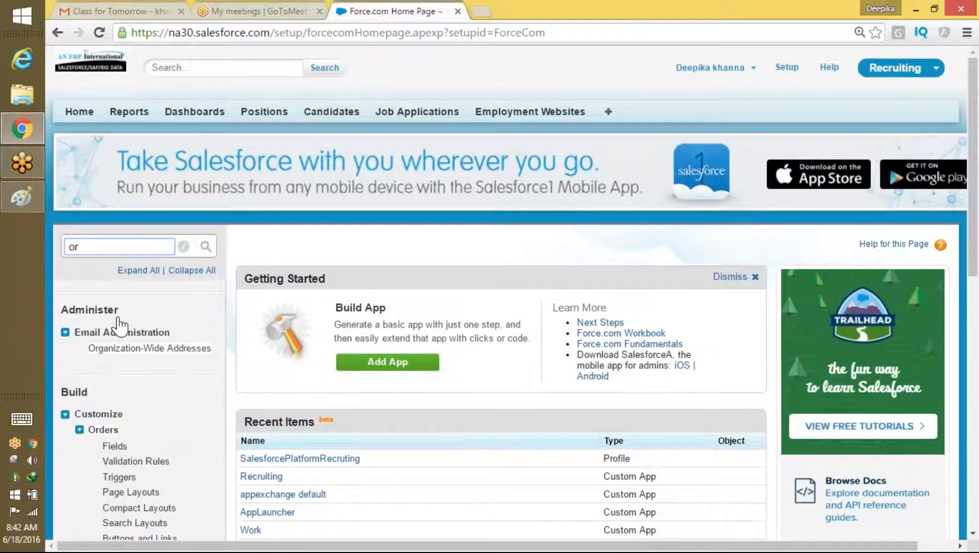
pyautogui.moveTo(975, 122); pyautogui.dragTo(946, 148)
pyautogui.click(72, 183)
pyautogui.write('sec')
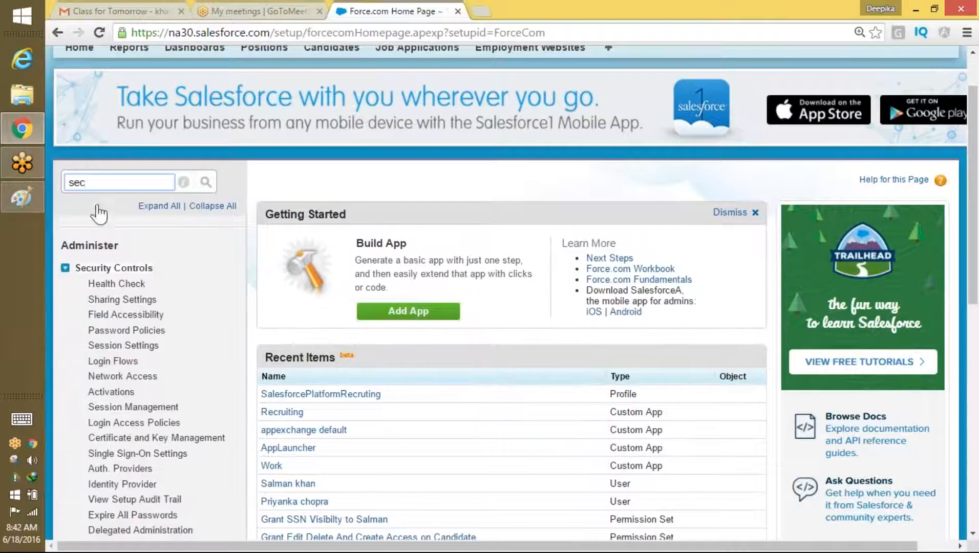
pyautogui.press('BackSpace')
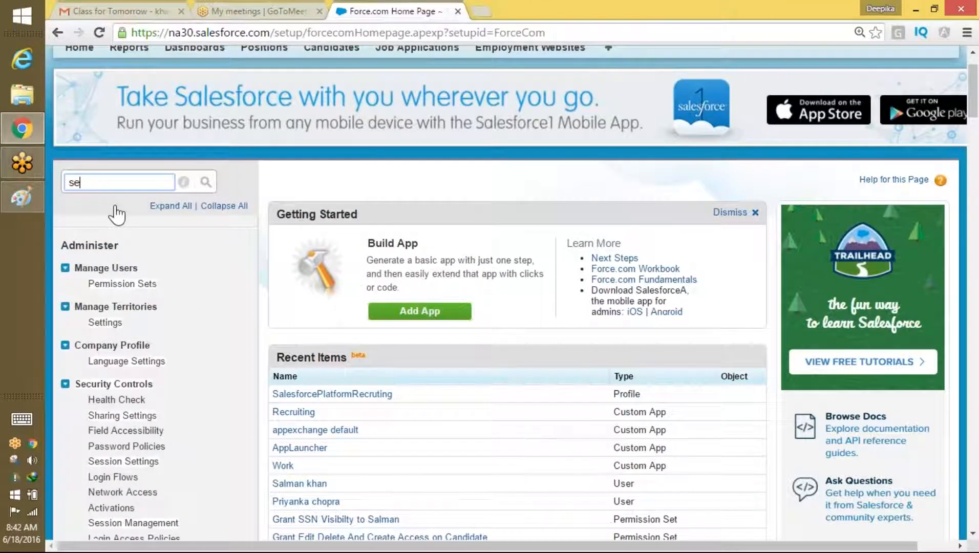
pyautogui.click(131, 385)
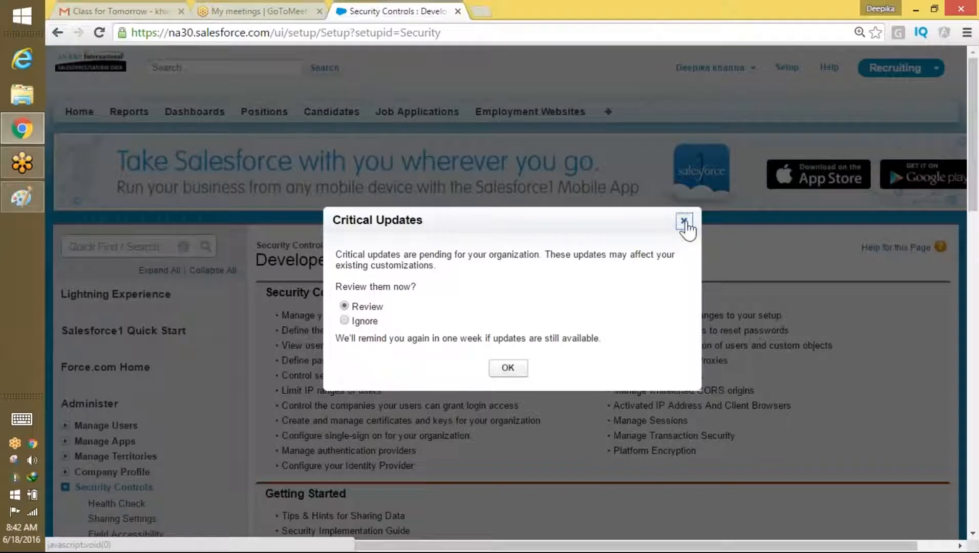
# Step: Dismiss Critical Updates and open Organization-Wide Addresses through a Quick Find search for 'OW'
pyautogui.click(685, 221)
pyautogui.moveTo(974, 77); pyautogui.dragTo(970, 101)
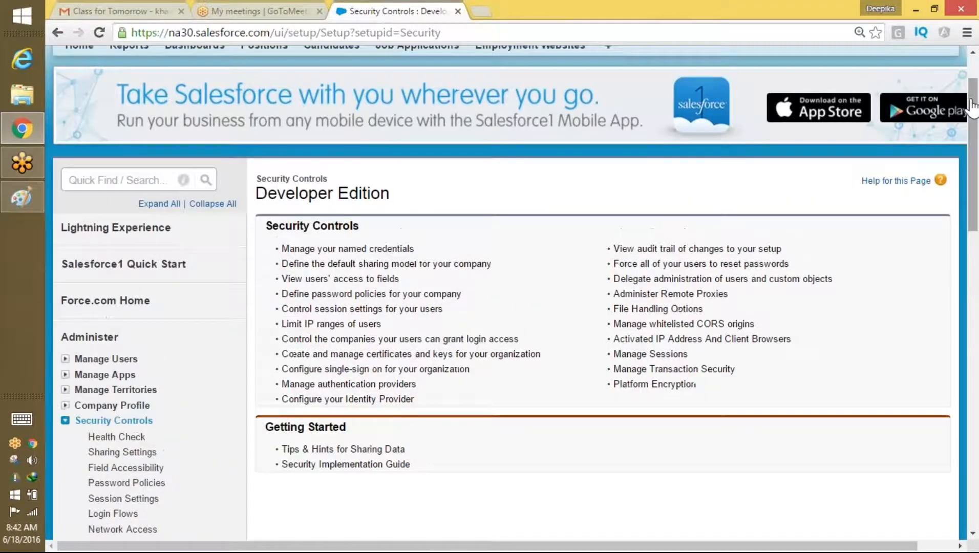
pyautogui.click(124, 177)
pyautogui.write('OW')
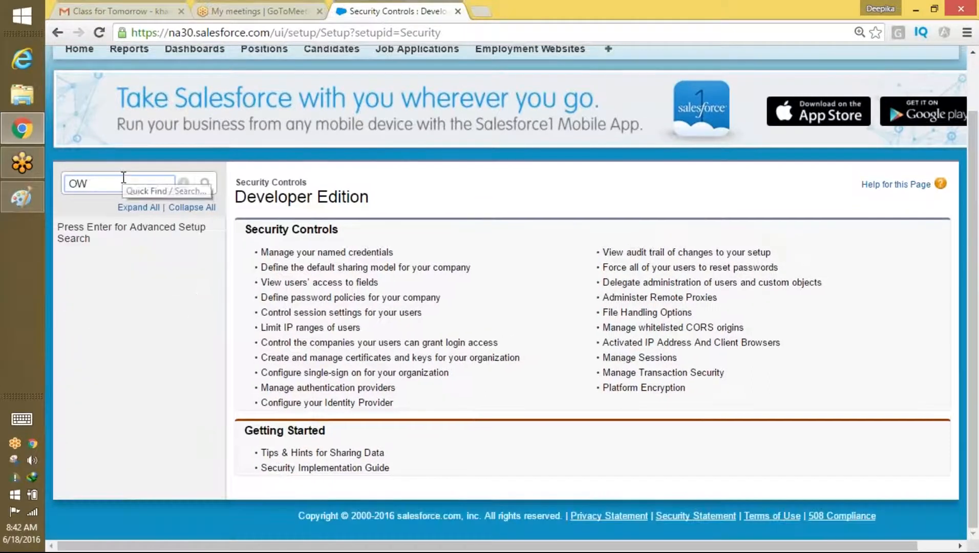
pyautogui.press('BackSpace')
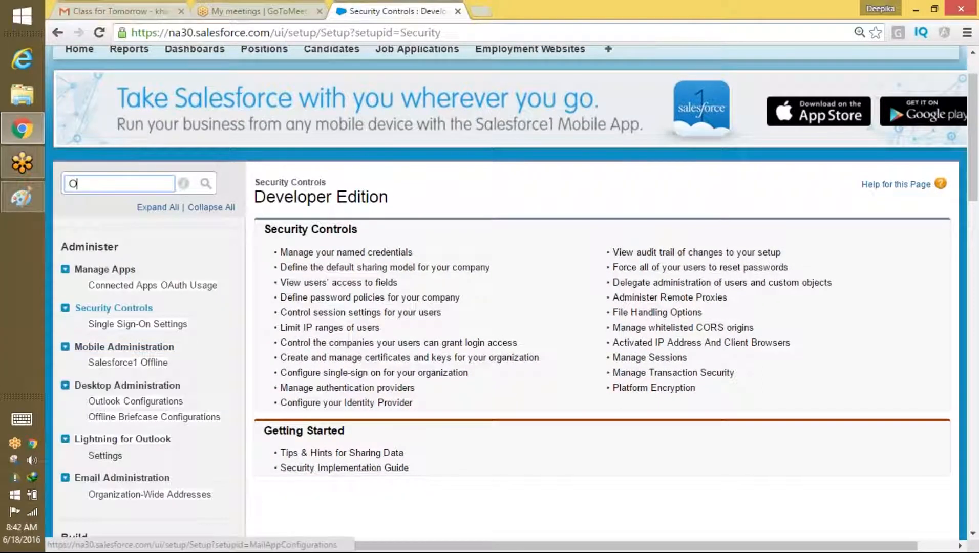
pyautogui.click(155, 496)
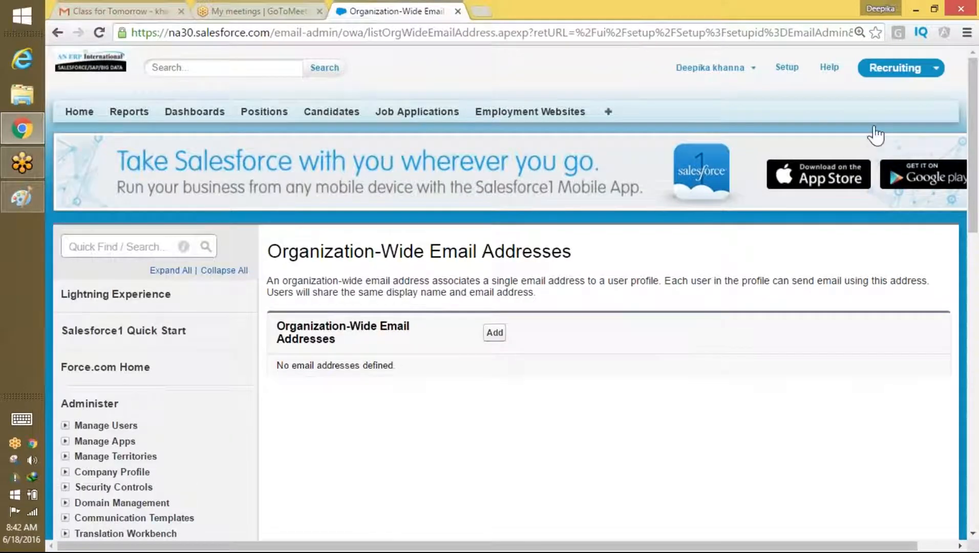
# Step: Review the empty Organization-Wide Email Addresses page and expand Security Controls in the sidebar
pyautogui.scroll(-7, 946, 205)
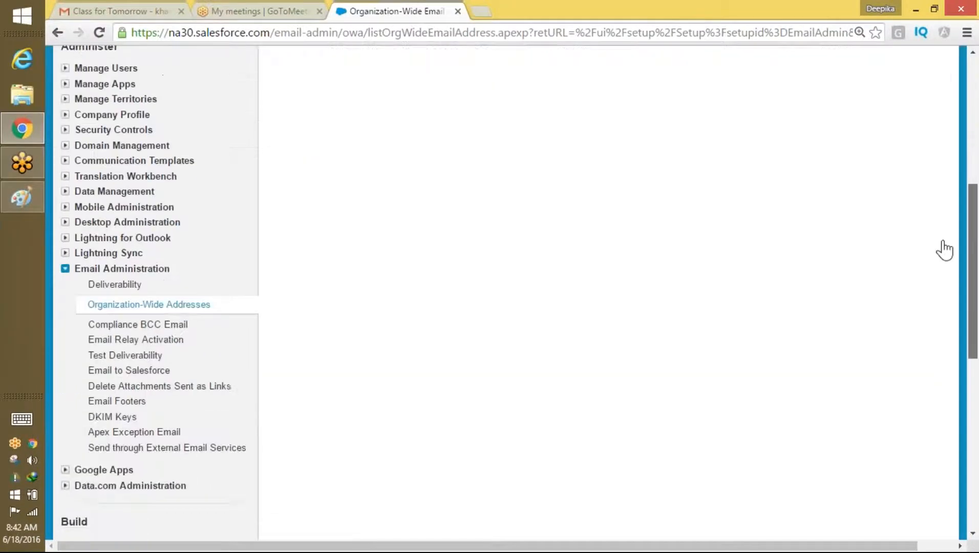
pyautogui.scroll(-2, 945, 251)
pyautogui.scroll(1, 940, 276)
pyautogui.scroll(2, 940, 251)
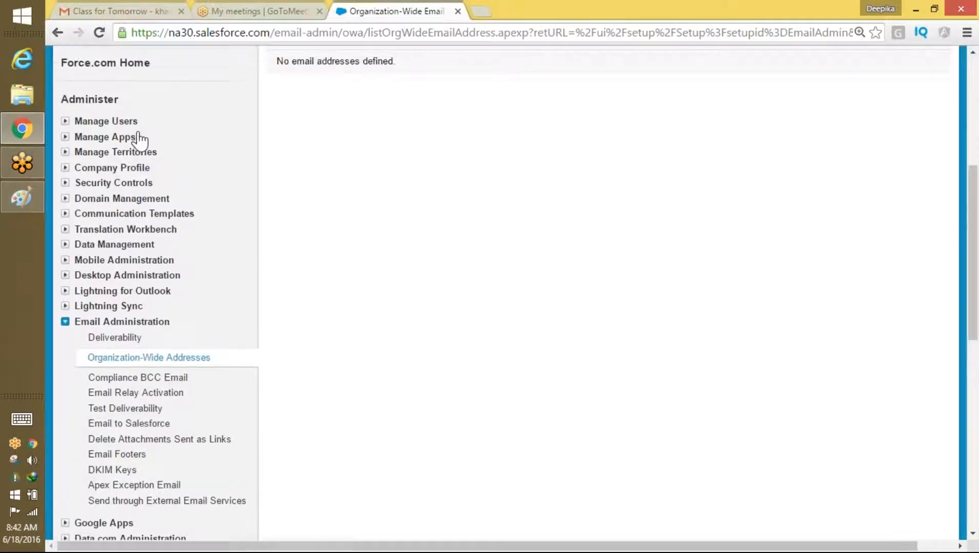
pyautogui.click(65, 184)
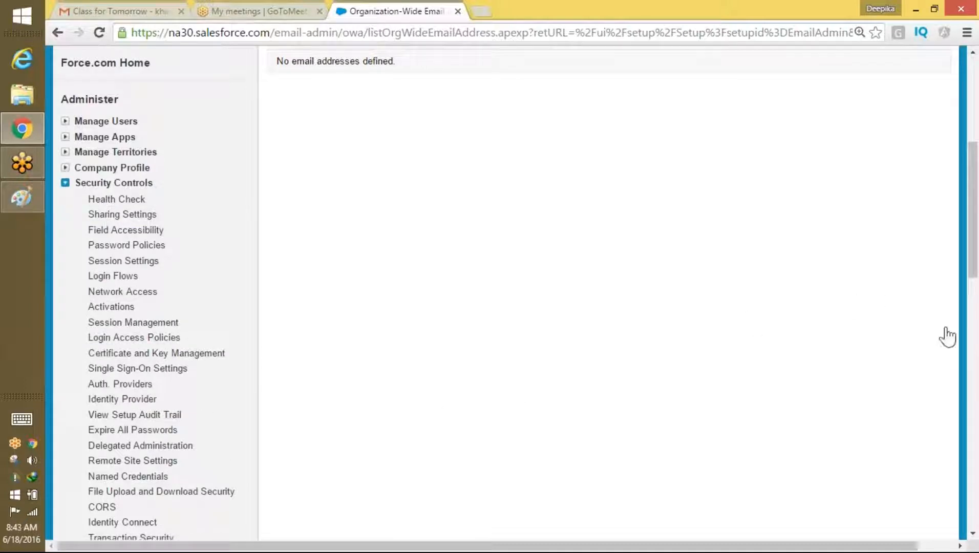
pyautogui.moveTo(973, 263)
pyautogui.mouseDown()
pyautogui.moveTo(975, 309)
pyautogui.moveTo(974, 281)
pyautogui.mouseUp()
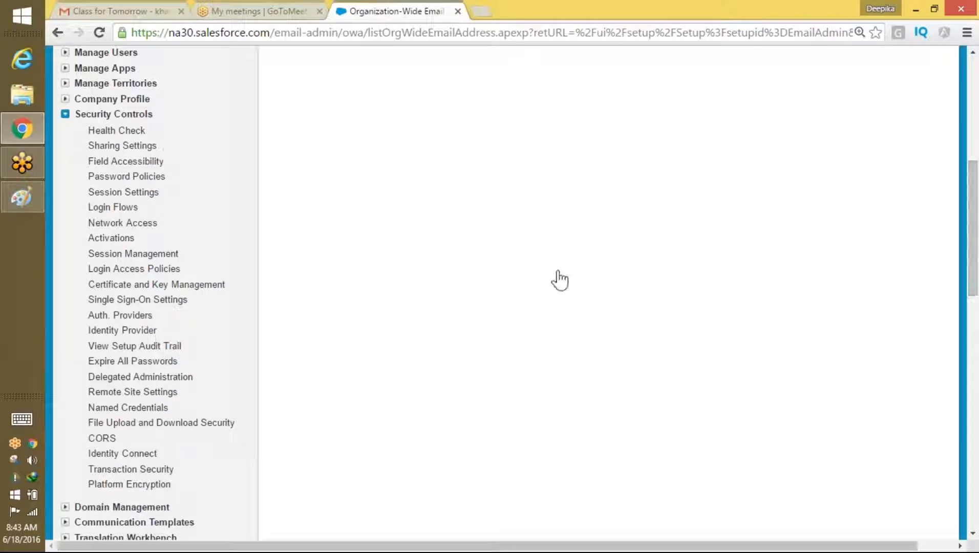
# Step: Go to Sharing Settings, locate the Organization-Wide Defaults table, and start editing it
pyautogui.click(141, 150)
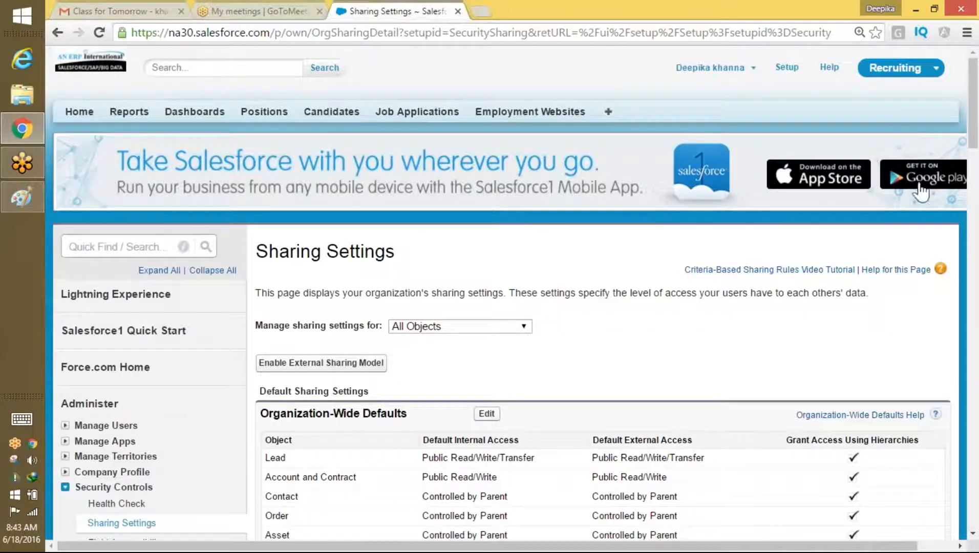
pyautogui.moveTo(972, 130); pyautogui.dragTo(972, 165)
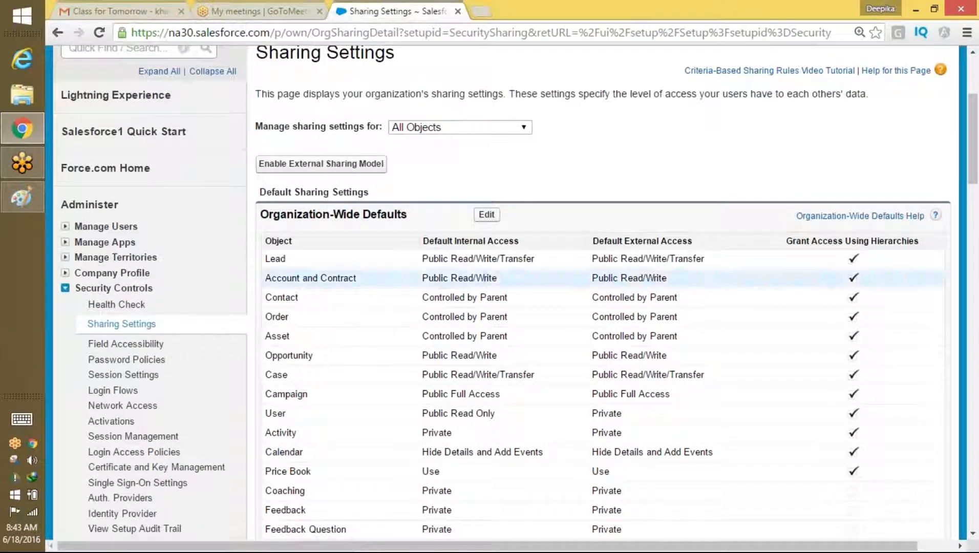
pyautogui.scroll(-2, 975, 163)
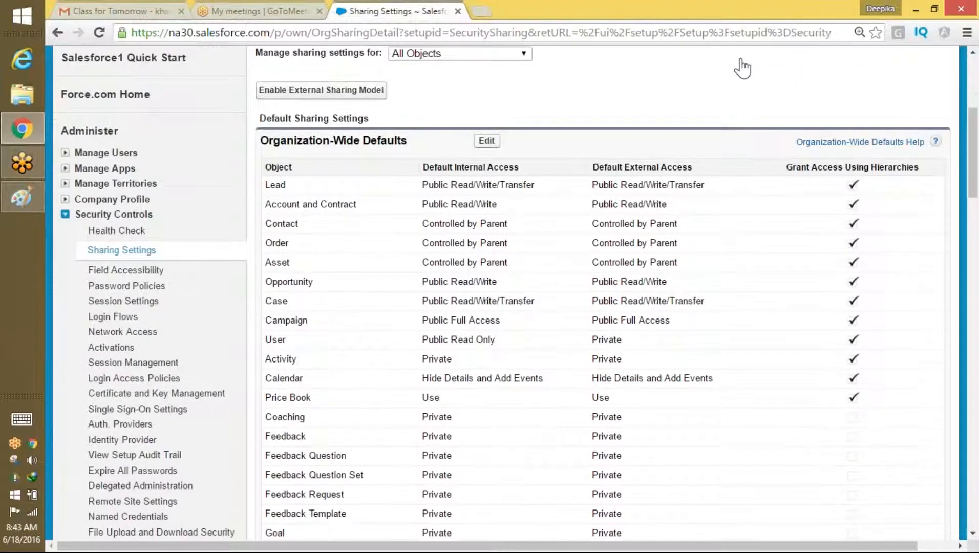
pyautogui.moveTo(408, 145); pyautogui.dragTo(270, 143)
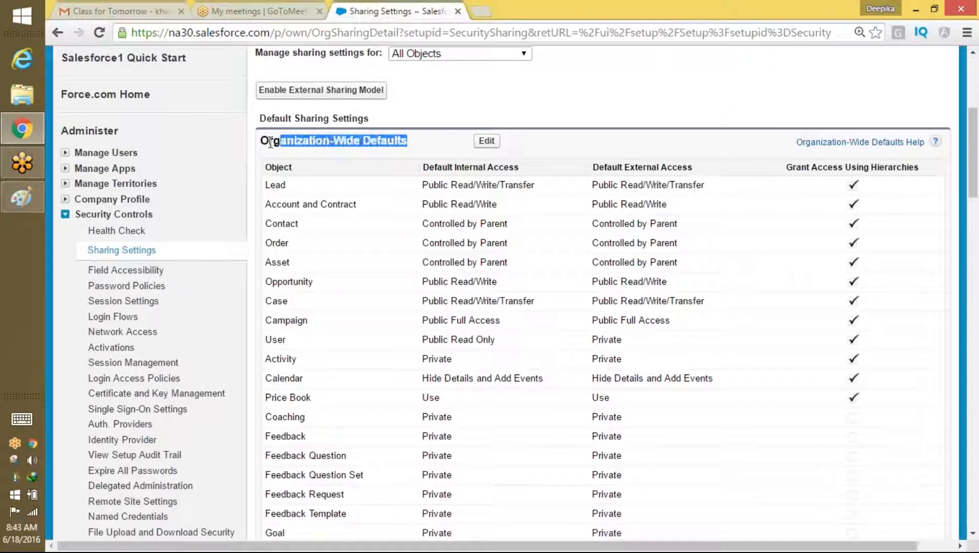
pyautogui.moveTo(975, 186); pyautogui.dragTo(975, 201)
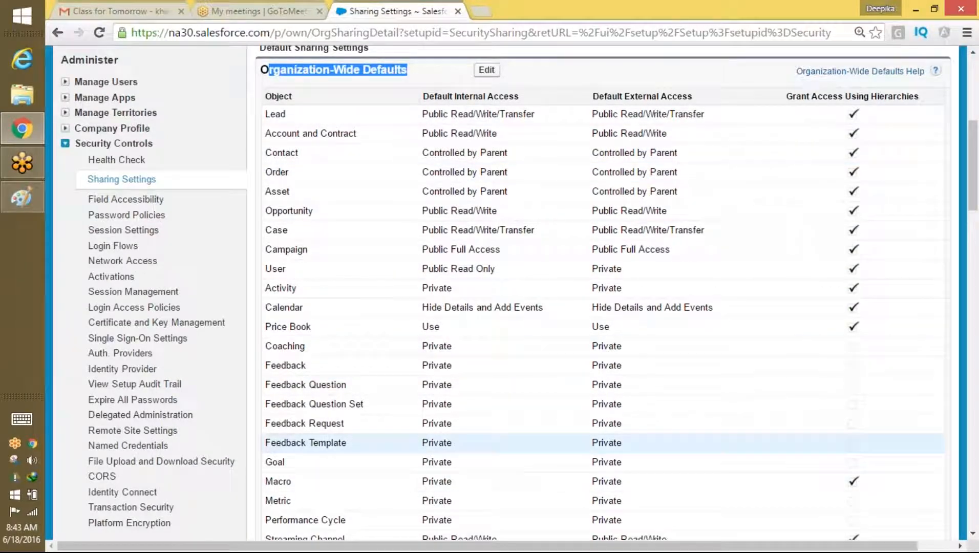
pyautogui.moveTo(975, 179); pyautogui.dragTo(974, 154)
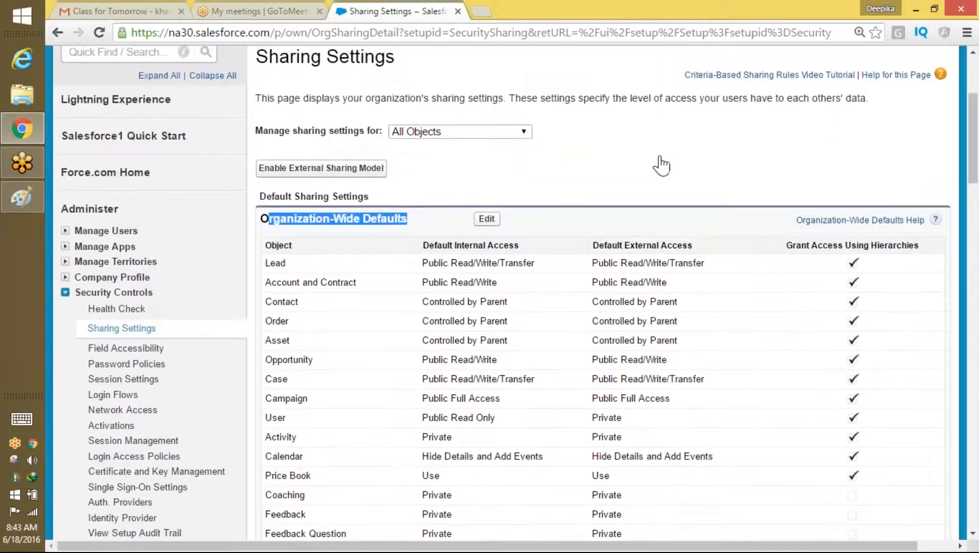
pyautogui.click(493, 220)
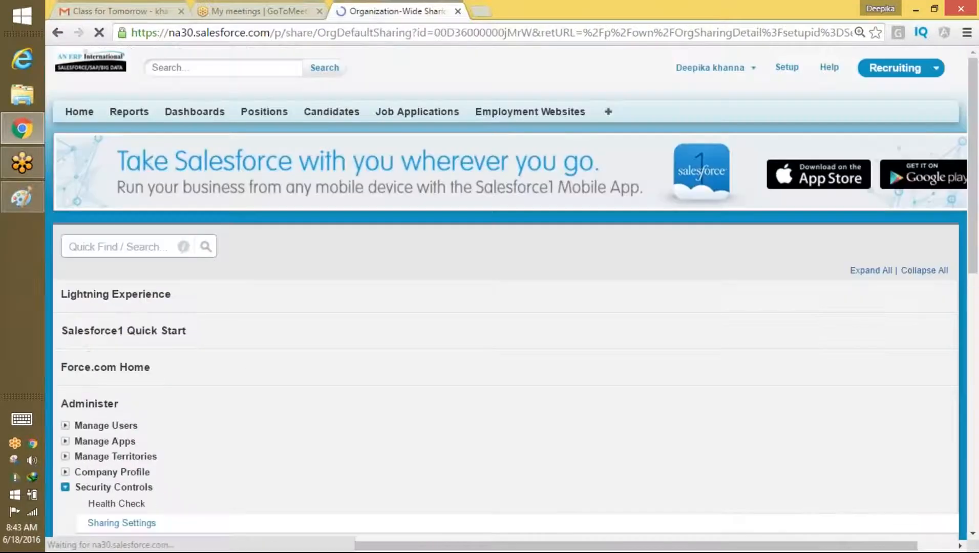
# Step: Set Position's default internal access to Private and save the organization-wide defaults
pyautogui.moveTo(971, 134); pyautogui.dragTo(969, 265)
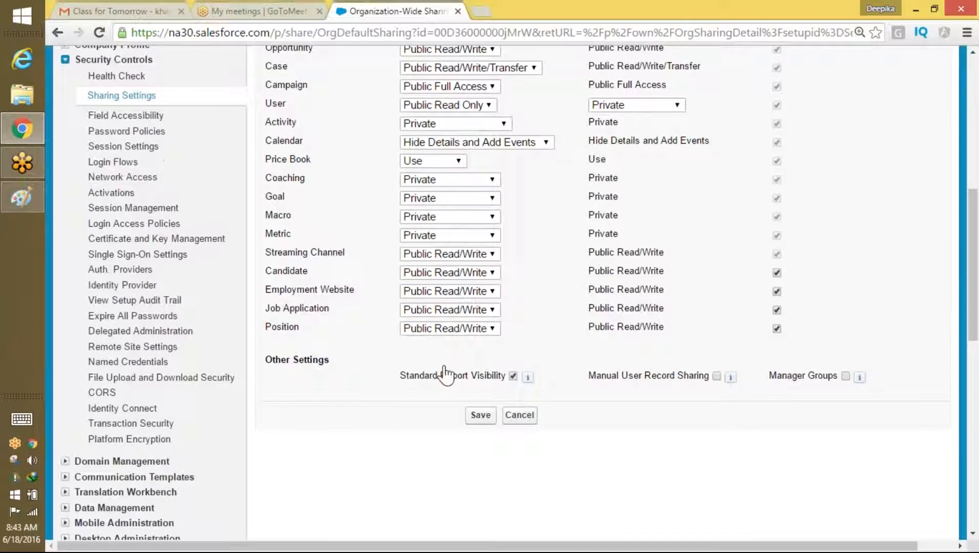
pyautogui.click(461, 332)
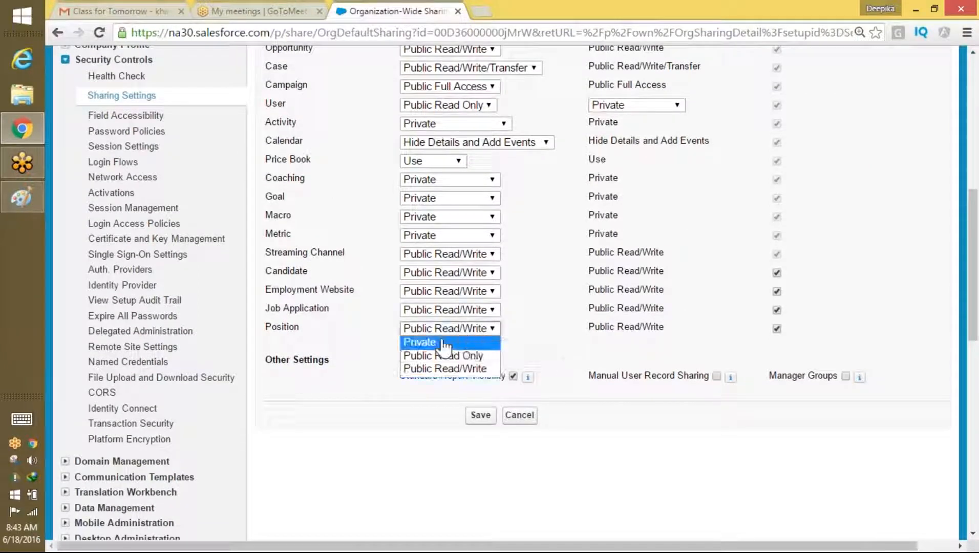
pyautogui.click(441, 341)
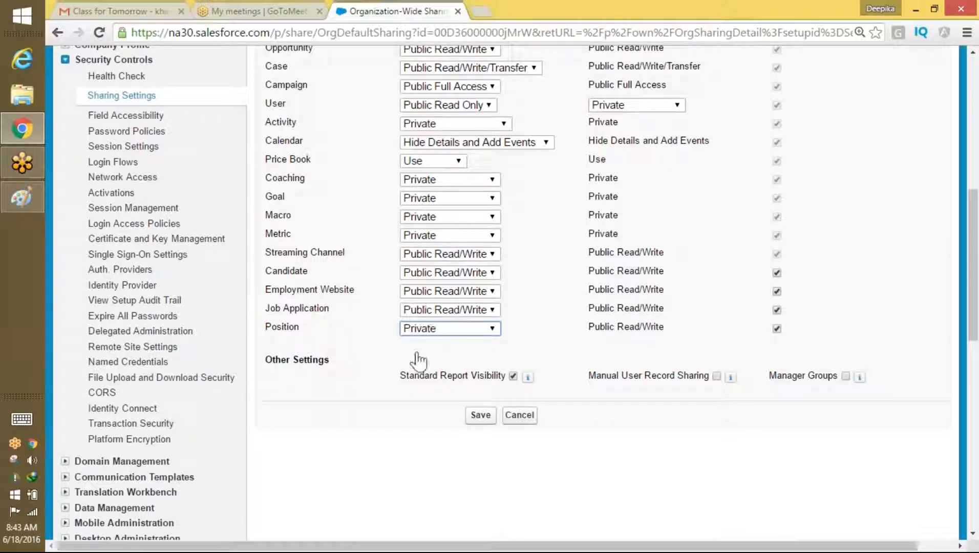
pyautogui.click(473, 328)
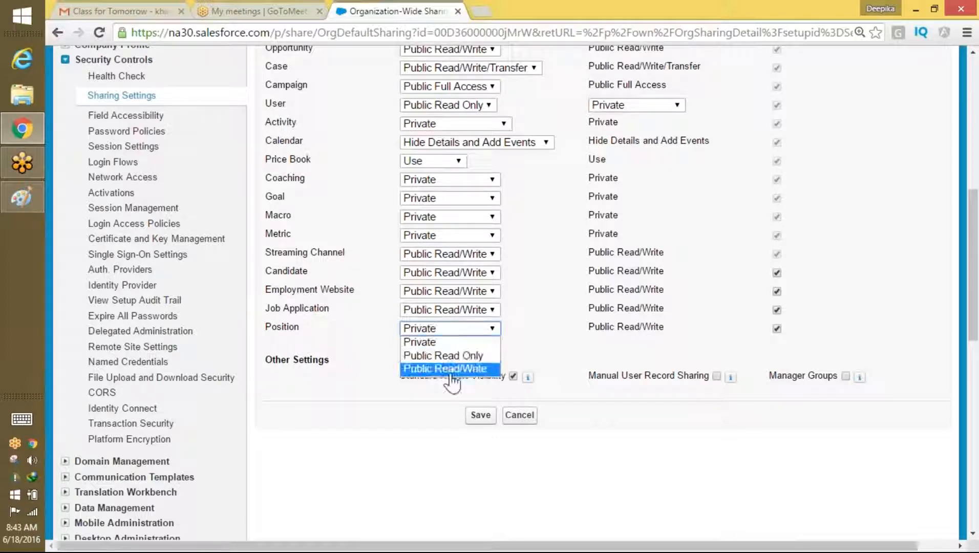
pyautogui.click(435, 342)
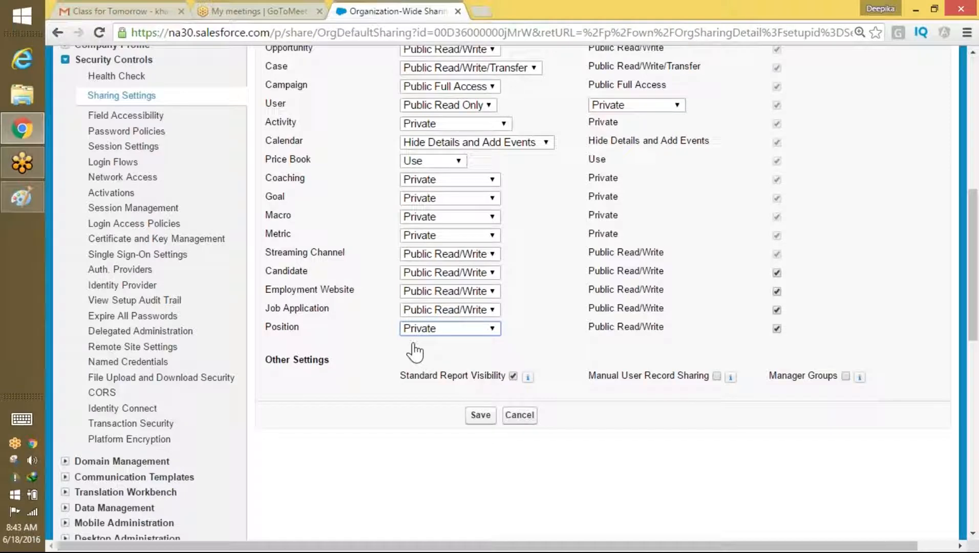
pyautogui.click(480, 415)
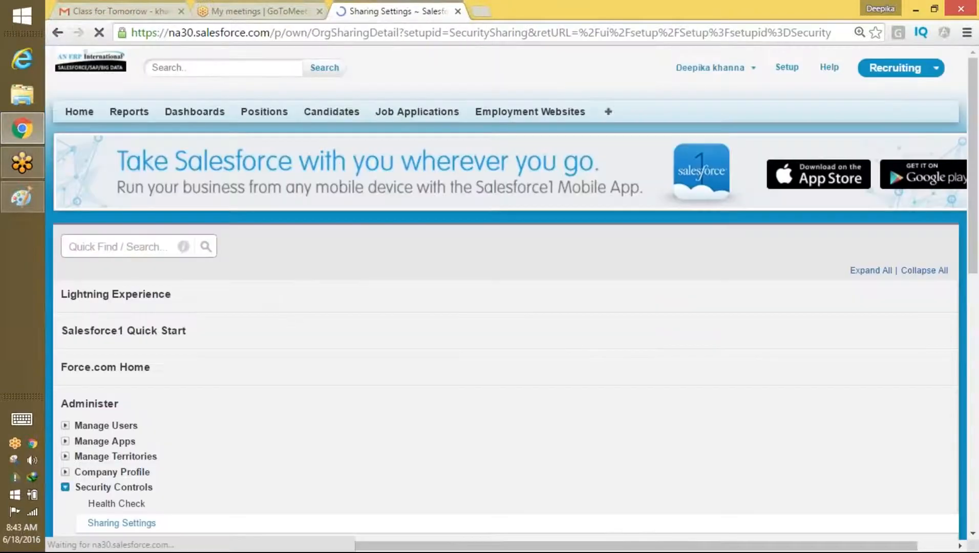
# Step: Reload Sharing Settings, confirm Position reads Private, then go to the Positions home page
pyautogui.scroll(-15, 715, 166)
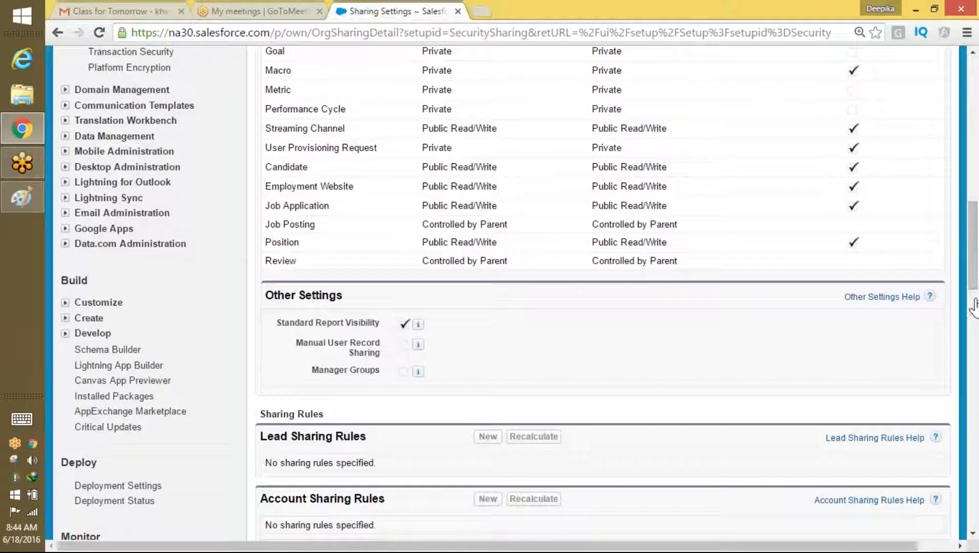
pyautogui.click(381, 33)
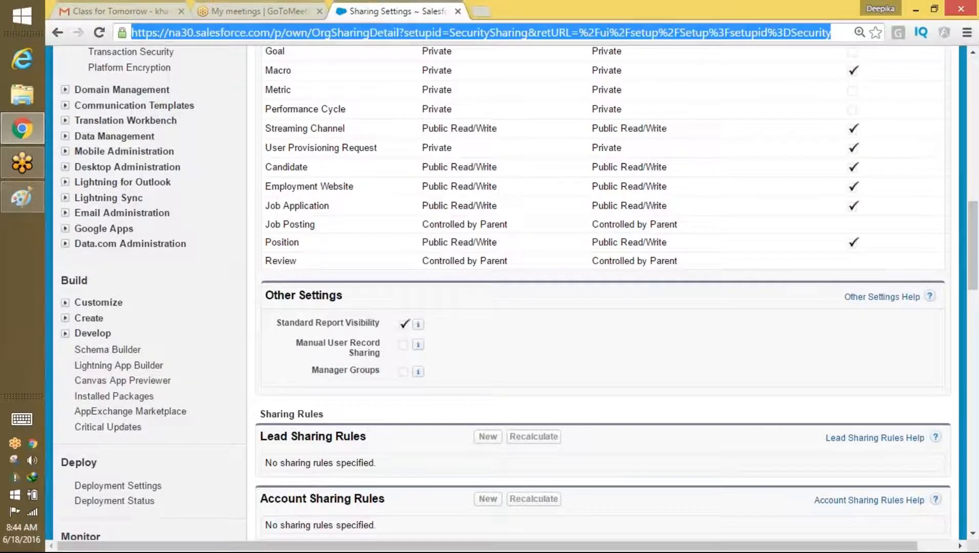
pyautogui.press('Return')
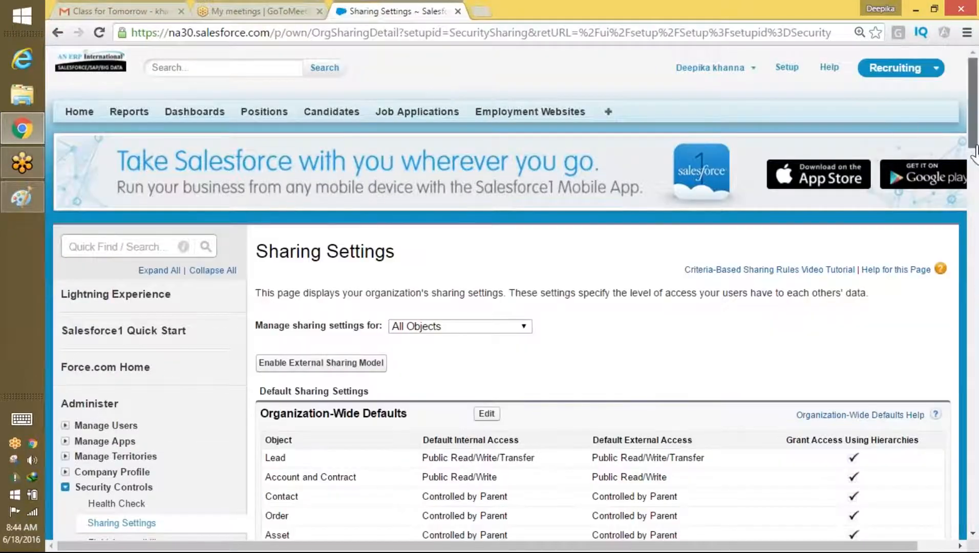
pyautogui.moveTo(975, 153); pyautogui.dragTo(965, 296)
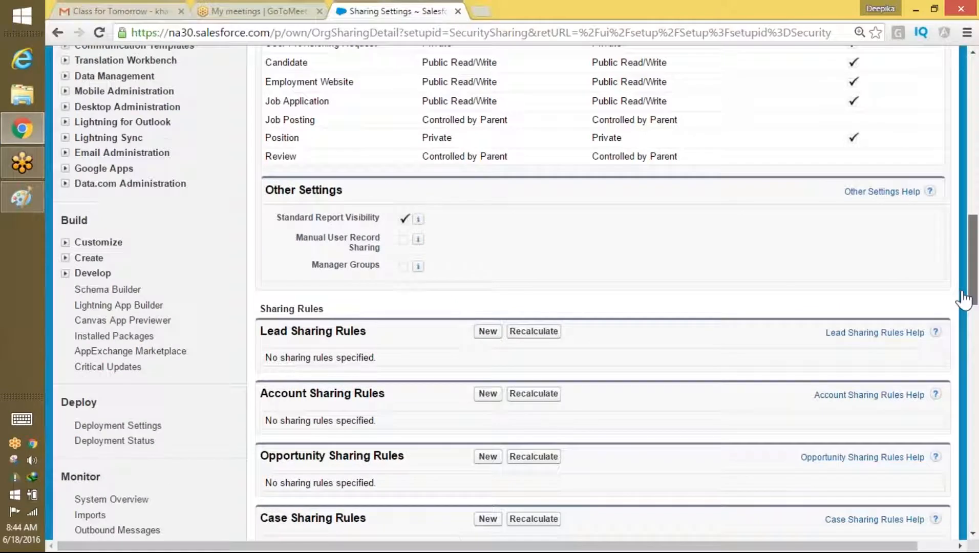
pyautogui.moveTo(328, 139); pyautogui.dragTo(262, 144)
pyautogui.moveTo(454, 139); pyautogui.dragTo(411, 148)
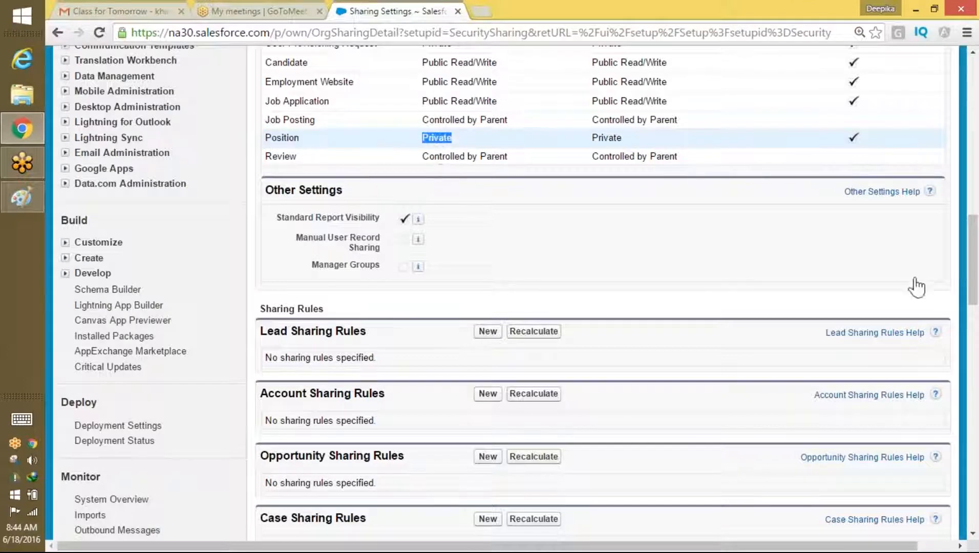
pyautogui.moveTo(973, 290); pyautogui.dragTo(973, 126)
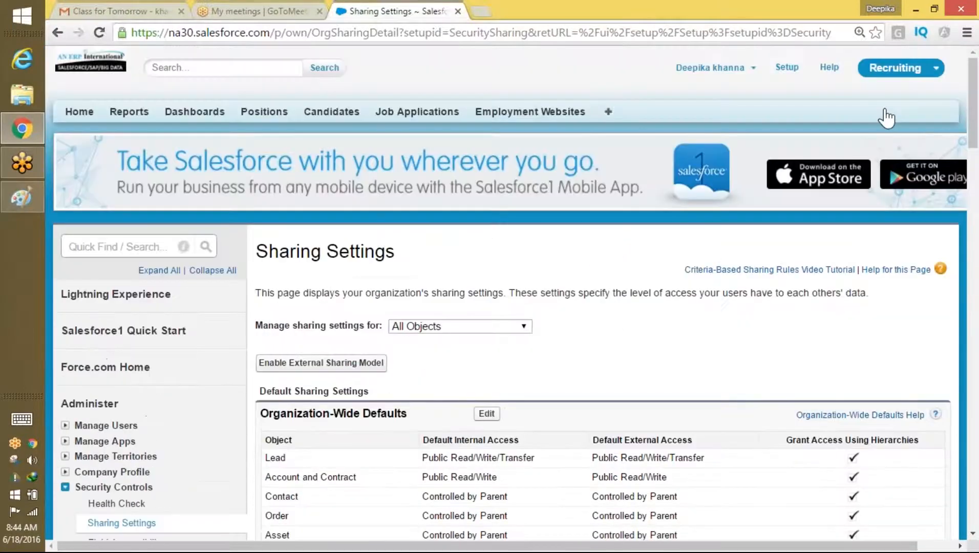
pyautogui.click(730, 69)
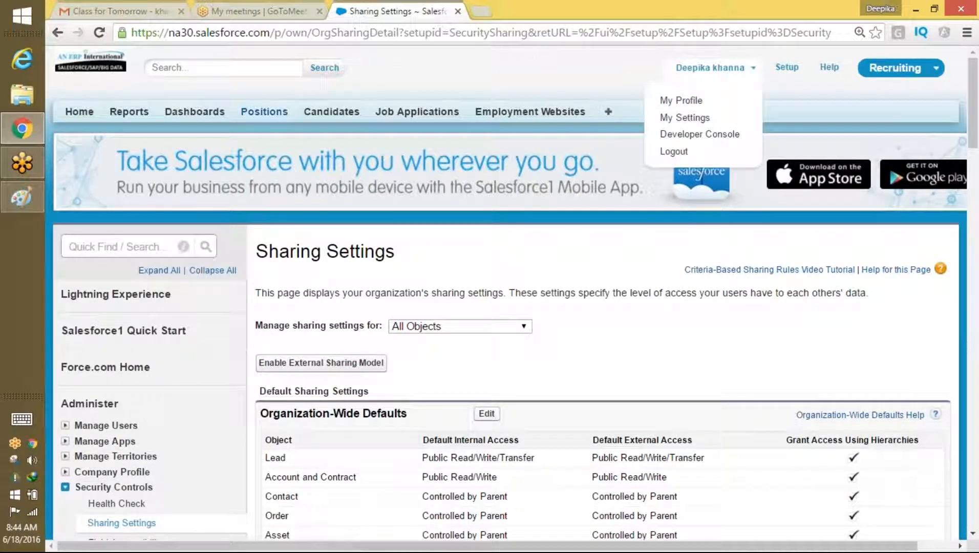
pyautogui.click(264, 111)
# Step: Show the All positions list view, then log out of Salesforce
pyautogui.click(314, 189)
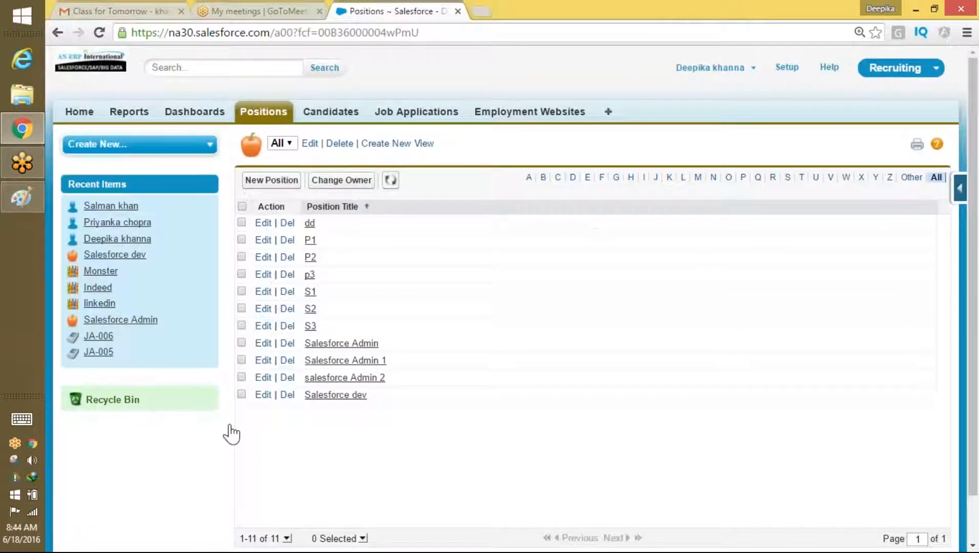
pyautogui.click(716, 68)
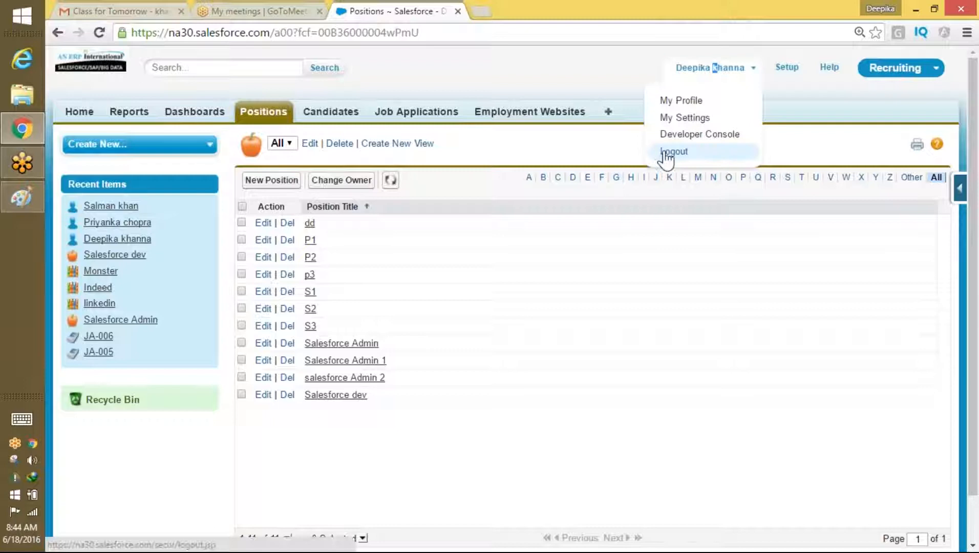
pyautogui.click(669, 151)
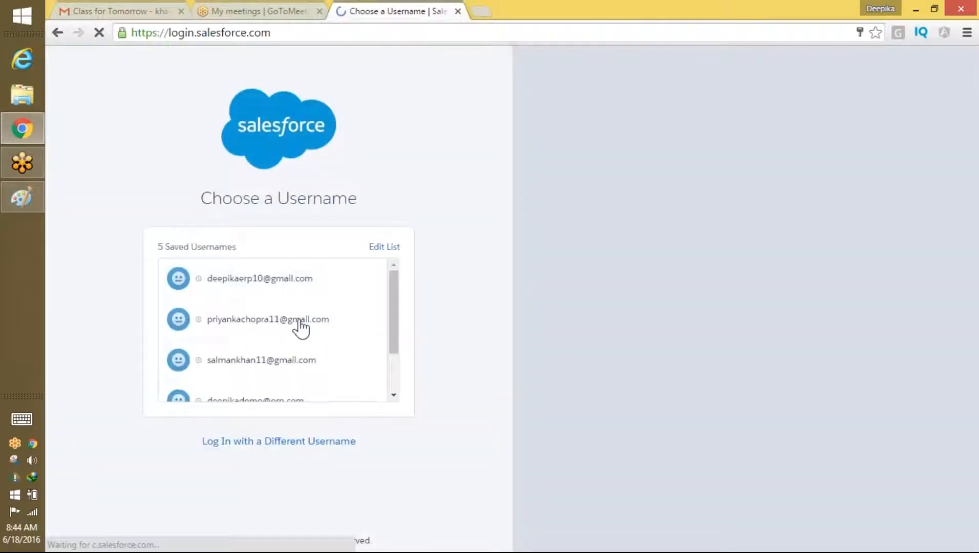
# Step: Log in as another saved user and view All positions, now only S1, S2 and S3
pyautogui.click(285, 364)
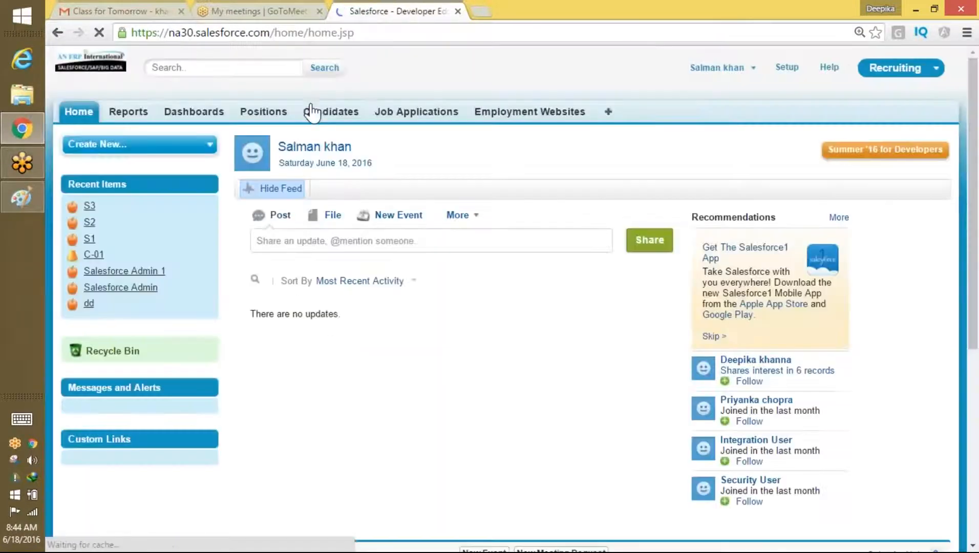
pyautogui.click(264, 112)
pyautogui.click(314, 189)
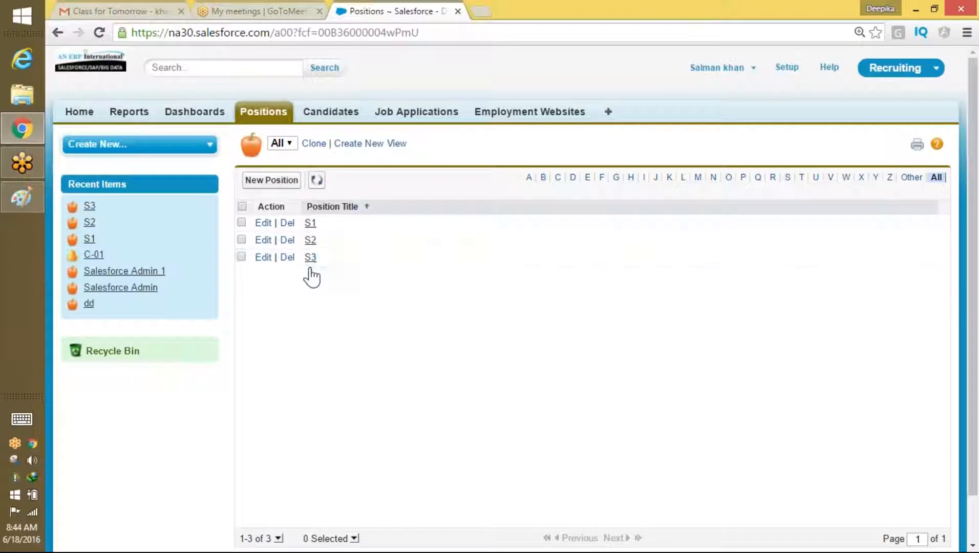
pyautogui.click(317, 180)
# Step: Log out of Salesforce and sign in as a different saved user
pyautogui.click(736, 77)
pyautogui.click(706, 124)
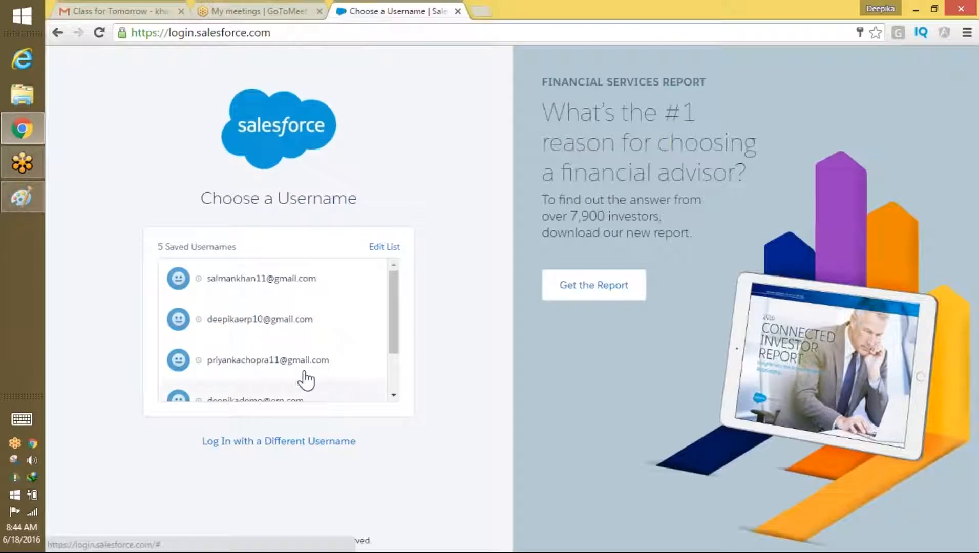
pyautogui.click(301, 367)
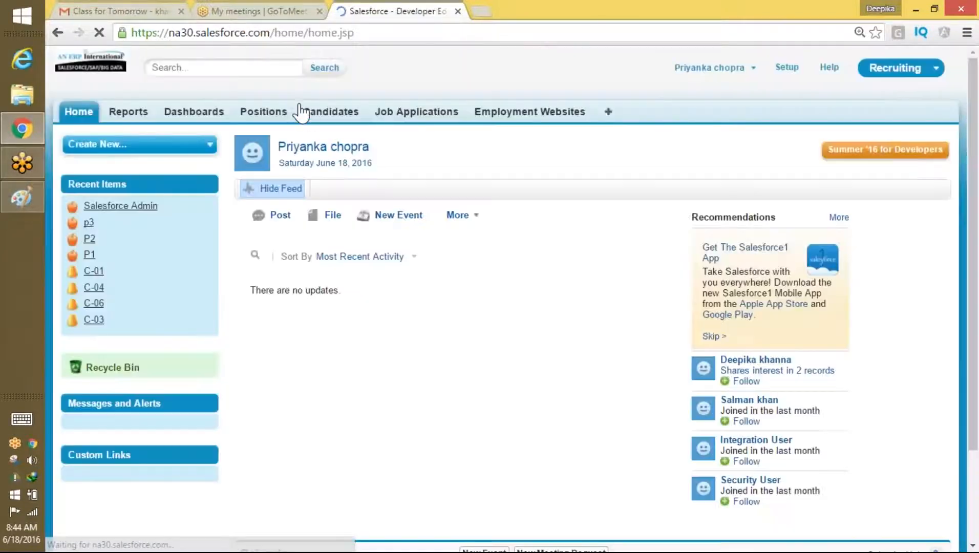
# Step: List all positions from the Positions tab and refresh to show P1, P2 and p3
pyautogui.click(270, 113)
pyautogui.click(314, 189)
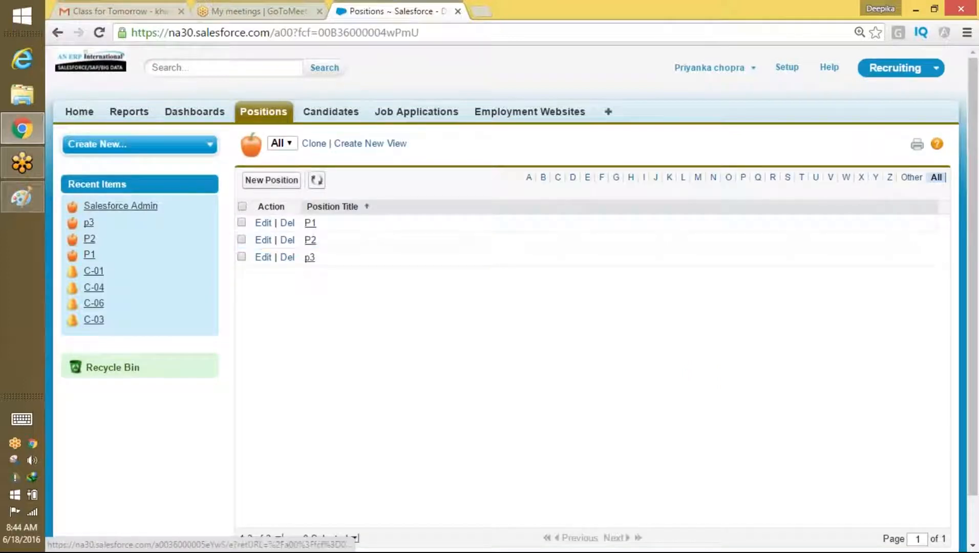
pyautogui.click(316, 180)
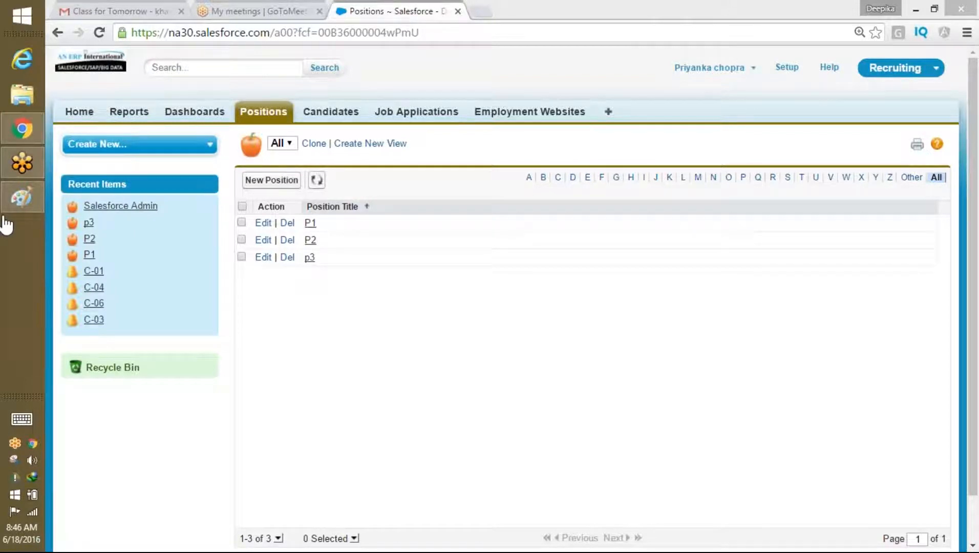
# Step: Start a new Paint picture, discarding the OWD sharing-options sketch without saving
pyautogui.click(25, 205)
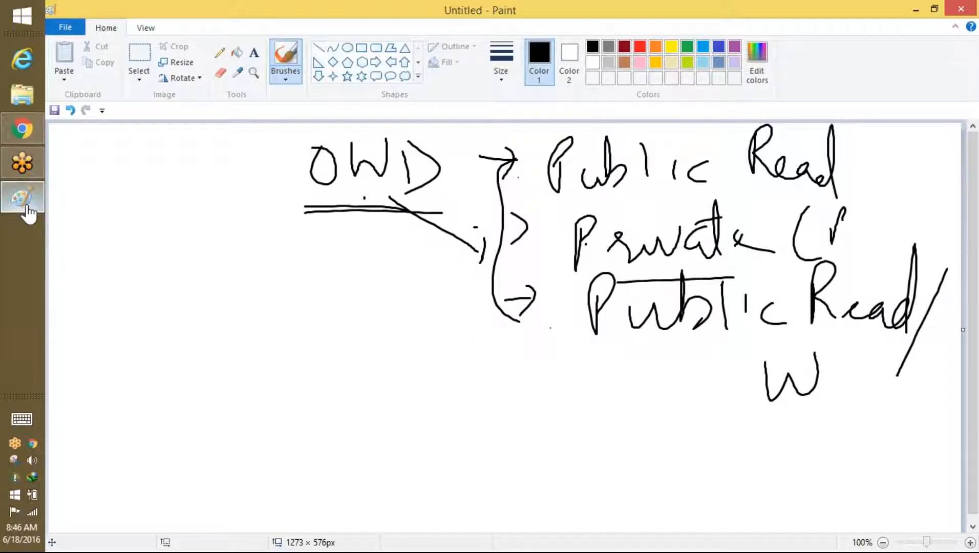
pyautogui.click(65, 28)
pyautogui.click(83, 52)
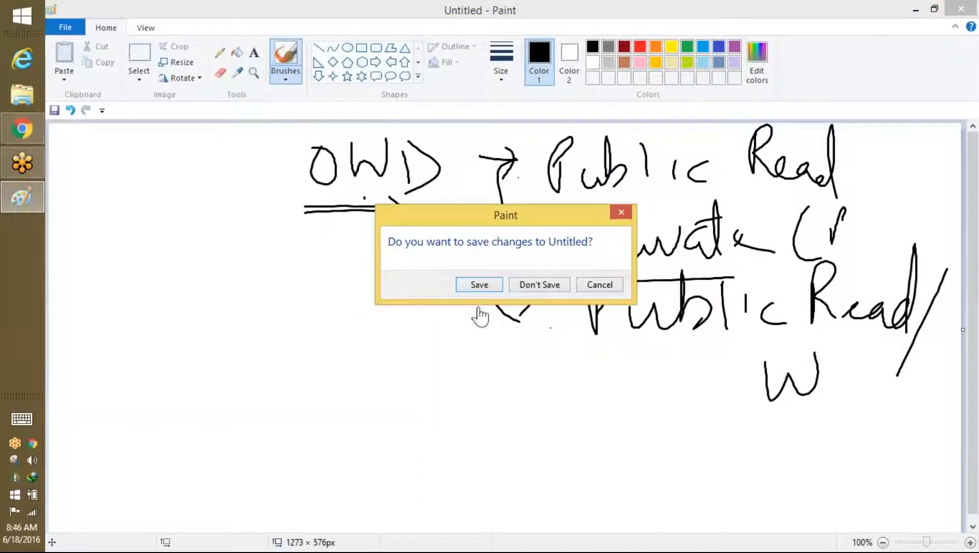
pyautogui.click(537, 285)
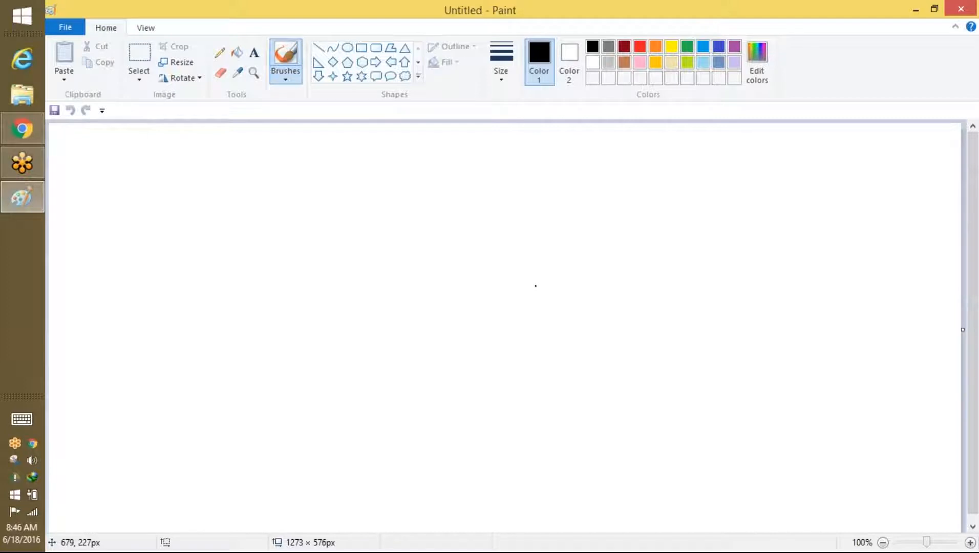
# Step: Handwrite the question 'Who is Restricted' and draw a box around it
pyautogui.moveTo(425, 143)
pyautogui.mouseDown()
pyautogui.moveTo(433, 181)
pyautogui.moveTo(466, 136)
pyautogui.moveTo(486, 160)
pyautogui.moveTo(566, 178)
pyautogui.mouseUp()
pyautogui.moveTo(463, 196); pyautogui.dragTo(514, 231)
pyautogui.moveTo(525, 207); pyautogui.dragTo(557, 232)
pyautogui.moveTo(578, 200)
pyautogui.mouseDown()
pyautogui.moveTo(585, 231)
pyautogui.moveTo(611, 224)
pyautogui.moveTo(610, 195)
pyautogui.mouseUp()
pyautogui.moveTo(455, 251)
pyautogui.mouseDown()
pyautogui.moveTo(631, 170)
pyautogui.moveTo(411, 142)
pyautogui.moveTo(450, 245)
pyautogui.mouseUp()
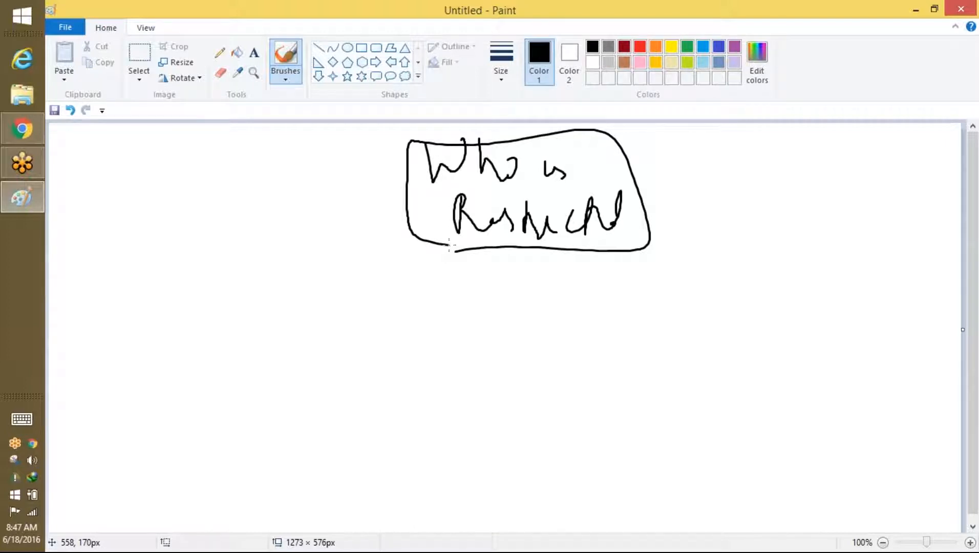
# Step: Draw a line down to a numbered node with a Y branch to an outcome ellipse
pyautogui.moveTo(529, 249); pyautogui.dragTo(531, 313)
pyautogui.moveTo(531, 313)
pyautogui.mouseDown()
pyautogui.moveTo(573, 309)
pyautogui.moveTo(544, 342)
pyautogui.moveTo(431, 370)
pyautogui.moveTo(466, 379)
pyautogui.mouseUp()
pyautogui.moveTo(391, 326)
pyautogui.mouseDown()
pyautogui.moveTo(402, 348)
pyautogui.moveTo(421, 333)
pyautogui.moveTo(441, 336)
pyautogui.mouseUp()
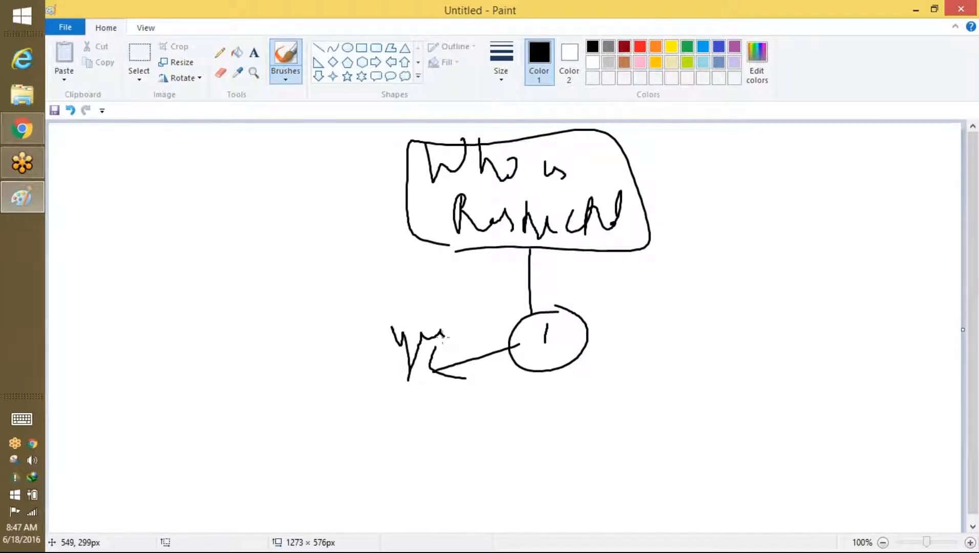
pyautogui.moveTo(449, 385)
pyautogui.mouseDown()
pyautogui.moveTo(405, 442)
pyautogui.moveTo(429, 389)
pyautogui.moveTo(407, 445)
pyautogui.moveTo(415, 431)
pyautogui.moveTo(442, 427)
pyautogui.moveTo(460, 400)
pyautogui.moveTo(490, 417)
pyautogui.moveTo(490, 391)
pyautogui.mouseUp()
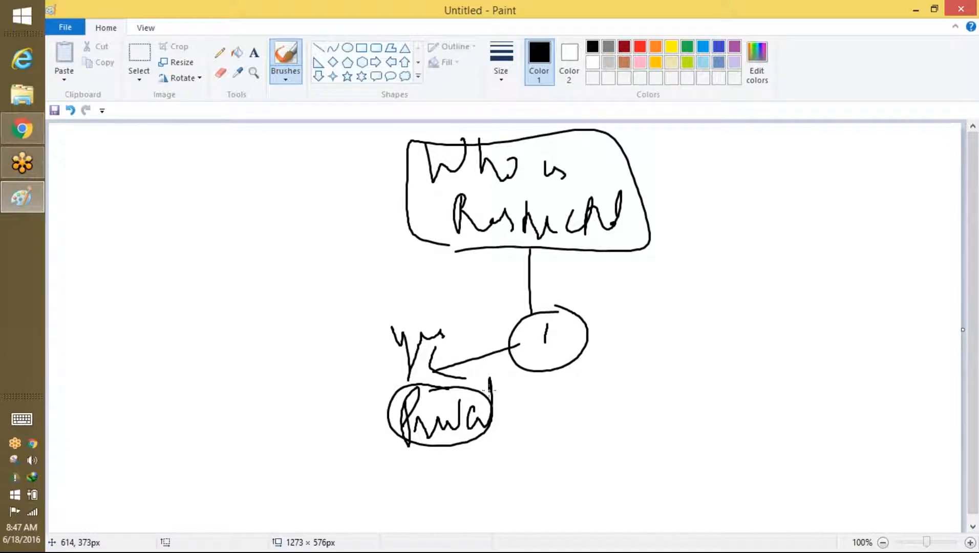
# Step: Add a NO branch and handwrite its circled 'Private Read' outcome below it
pyautogui.moveTo(588, 326)
pyautogui.mouseDown()
pyautogui.moveTo(771, 385)
pyautogui.moveTo(800, 352)
pyautogui.moveTo(835, 361)
pyautogui.moveTo(757, 363)
pyautogui.moveTo(827, 325)
pyautogui.mouseUp()
pyautogui.moveTo(796, 406)
pyautogui.mouseDown()
pyautogui.moveTo(708, 447)
pyautogui.moveTo(718, 437)
pyautogui.mouseUp()
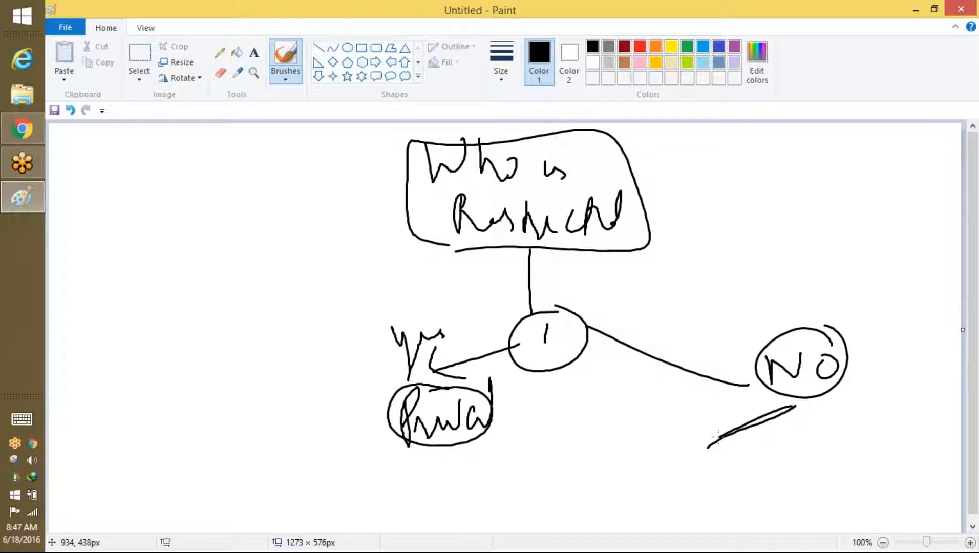
pyautogui.moveTo(619, 431); pyautogui.dragTo(624, 469)
pyautogui.moveTo(619, 432)
pyautogui.mouseDown()
pyautogui.moveTo(675, 467)
pyautogui.moveTo(704, 429)
pyautogui.moveTo(719, 479)
pyautogui.mouseUp()
pyautogui.moveTo(719, 420); pyautogui.dragTo(727, 486)
pyautogui.moveTo(736, 454); pyautogui.dragTo(750, 470)
pyautogui.moveTo(646, 477)
pyautogui.mouseDown()
pyautogui.moveTo(644, 511)
pyautogui.moveTo(685, 499)
pyautogui.moveTo(704, 470)
pyautogui.mouseUp()
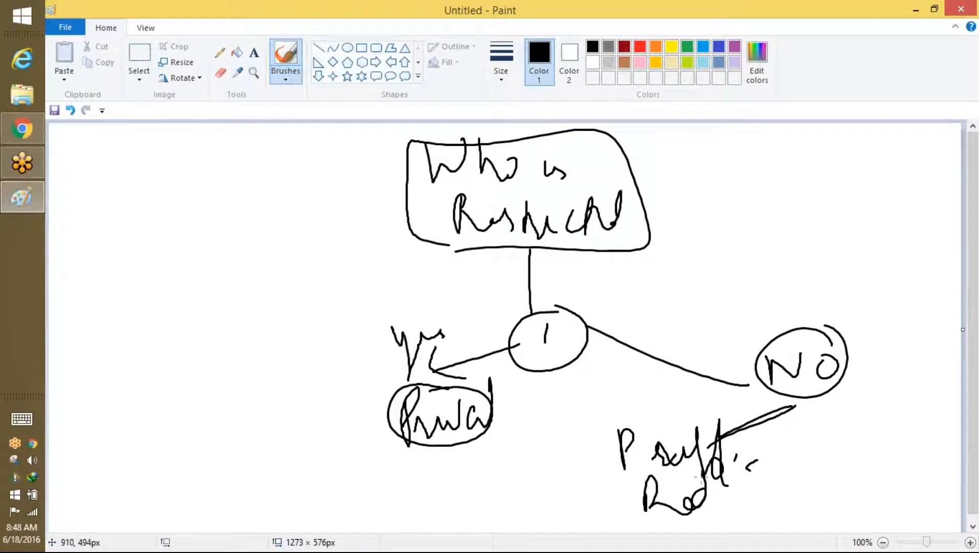
pyautogui.moveTo(730, 412)
pyautogui.mouseDown()
pyautogui.moveTo(632, 533)
pyautogui.moveTo(711, 414)
pyautogui.mouseUp()
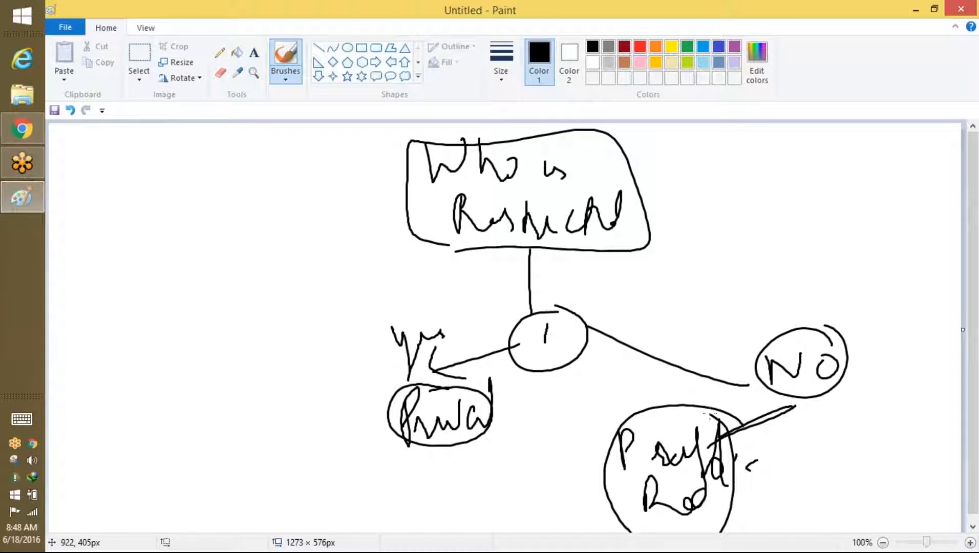
# Step: Draw a second branch from the NO node with the handwritten outcome 'Public R'
pyautogui.moveTo(842, 355); pyautogui.dragTo(876, 389)
pyautogui.moveTo(879, 379)
pyautogui.mouseDown()
pyautogui.moveTo(894, 391)
pyautogui.moveTo(874, 411)
pyautogui.mouseUp()
pyautogui.moveTo(839, 437); pyautogui.dragTo(840, 450)
pyautogui.moveTo(850, 451)
pyautogui.mouseDown()
pyautogui.moveTo(855, 465)
pyautogui.moveTo(891, 468)
pyautogui.mouseUp()
pyautogui.moveTo(917, 434)
pyautogui.mouseDown()
pyautogui.moveTo(914, 467)
pyautogui.moveTo(929, 467)
pyautogui.moveTo(862, 506)
pyautogui.mouseUp()
pyautogui.moveTo(865, 502); pyautogui.dragTo(899, 504)
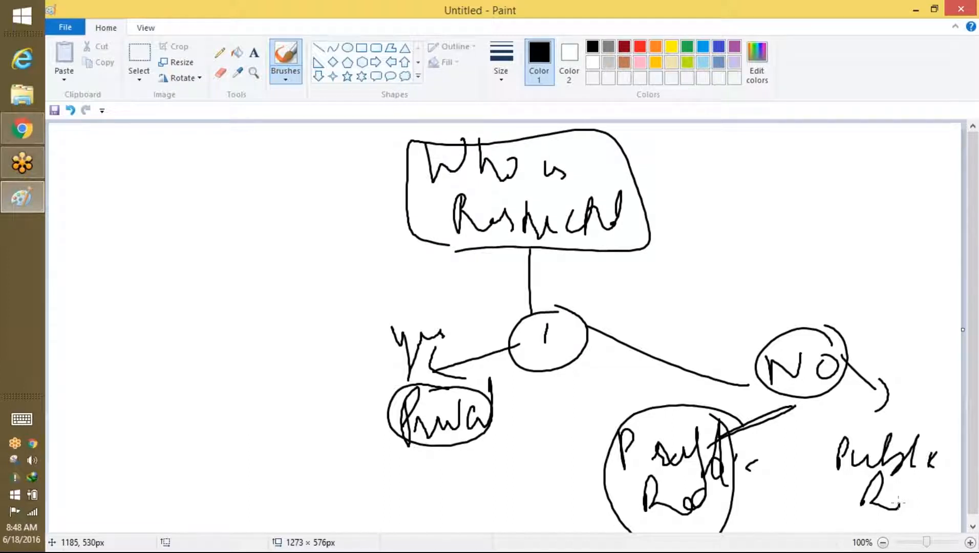
# Step: Start a new blank Paint canvas, discarding the decision diagram without saving
pyautogui.click(66, 27)
pyautogui.click(88, 49)
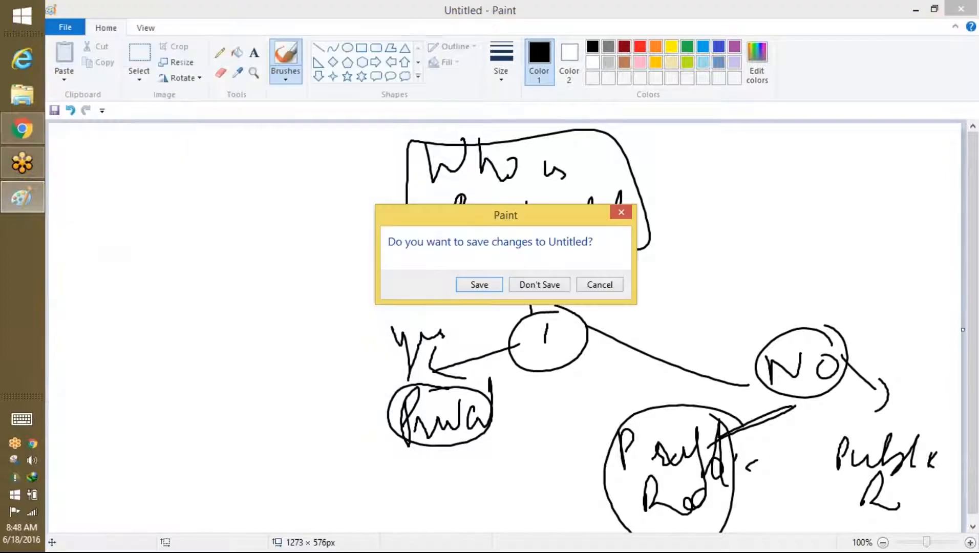
pyautogui.click(535, 290)
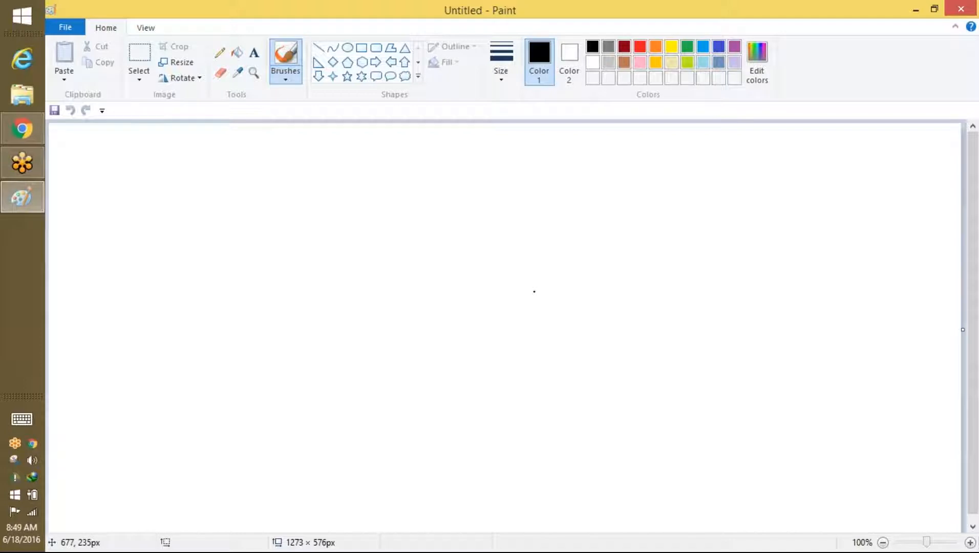
# Step: Handwrite an underlined 'OWD = Private' heading across the top of the canvas
pyautogui.moveTo(429, 153)
pyautogui.mouseDown()
pyautogui.moveTo(423, 176)
pyautogui.moveTo(430, 161)
pyautogui.moveTo(495, 153)
pyautogui.mouseUp()
pyautogui.moveTo(513, 153); pyautogui.dragTo(512, 175)
pyautogui.moveTo(445, 206)
pyautogui.mouseDown()
pyautogui.moveTo(519, 205)
pyautogui.moveTo(587, 172)
pyautogui.mouseUp()
pyautogui.moveTo(553, 191)
pyautogui.mouseDown()
pyautogui.moveTo(617, 169)
pyautogui.moveTo(633, 192)
pyautogui.moveTo(689, 184)
pyautogui.mouseUp()
pyautogui.moveTo(710, 191)
pyautogui.mouseDown()
pyautogui.moveTo(699, 201)
pyautogui.moveTo(714, 192)
pyautogui.mouseUp()
pyautogui.moveTo(732, 152)
pyautogui.mouseDown()
pyautogui.moveTo(735, 188)
pyautogui.moveTo(719, 209)
pyautogui.mouseUp()
pyautogui.moveTo(719, 174)
pyautogui.mouseDown()
pyautogui.moveTo(738, 171)
pyautogui.moveTo(804, 204)
pyautogui.mouseUp()
# Step: Write the letters S, P and an underlined N beneath the heading
pyautogui.moveTo(360, 253); pyautogui.dragTo(336, 295)
pyautogui.moveTo(408, 293); pyautogui.dragTo(410, 316)
pyautogui.moveTo(480, 293); pyautogui.dragTo(483, 265)
pyautogui.moveTo(524, 293); pyautogui.dragTo(502, 310)
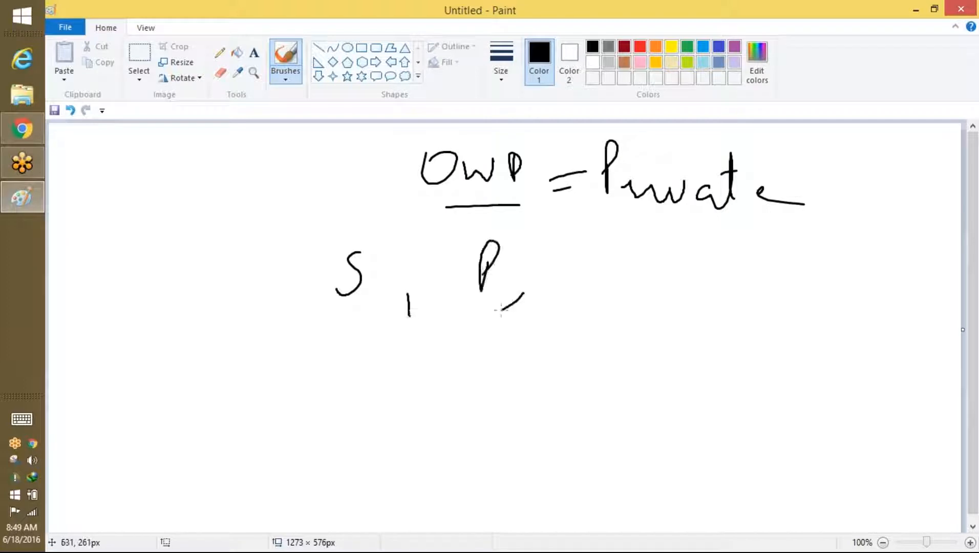
pyautogui.moveTo(637, 267); pyautogui.dragTo(631, 298)
pyautogui.moveTo(631, 298)
pyautogui.mouseDown()
pyautogui.moveTo(673, 250)
pyautogui.moveTo(685, 299)
pyautogui.mouseUp()
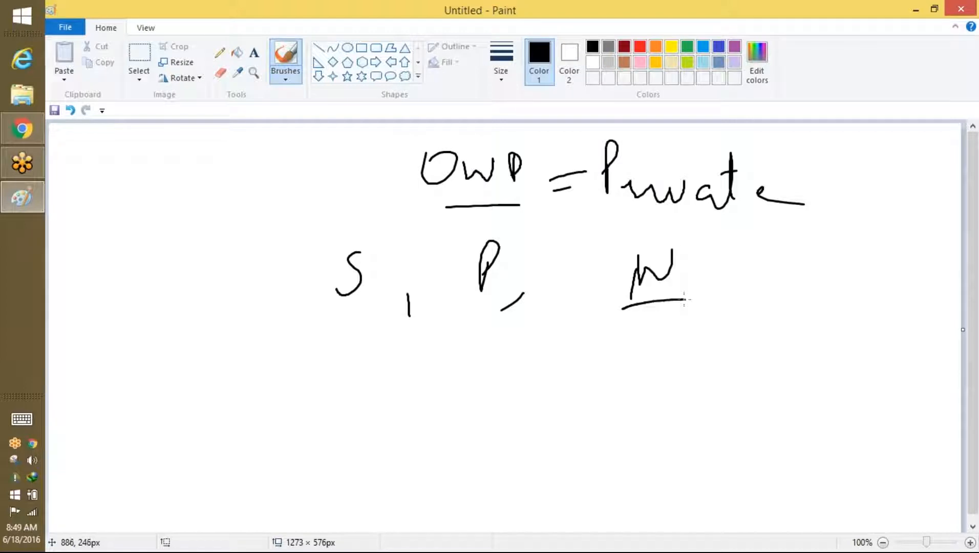
# Step: Return to Salesforce in Chrome and log out of the current user
pyautogui.click(22, 128)
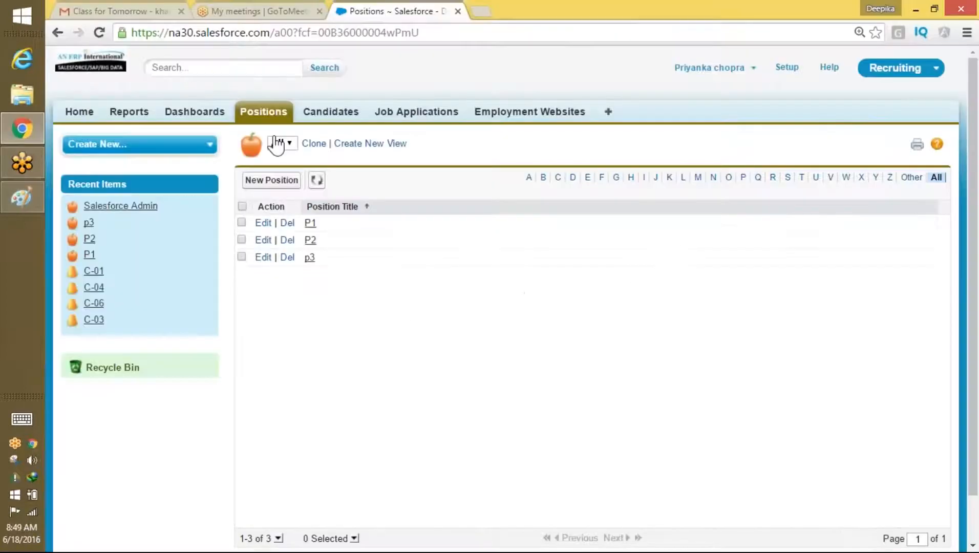
pyautogui.click(717, 68)
pyautogui.click(700, 127)
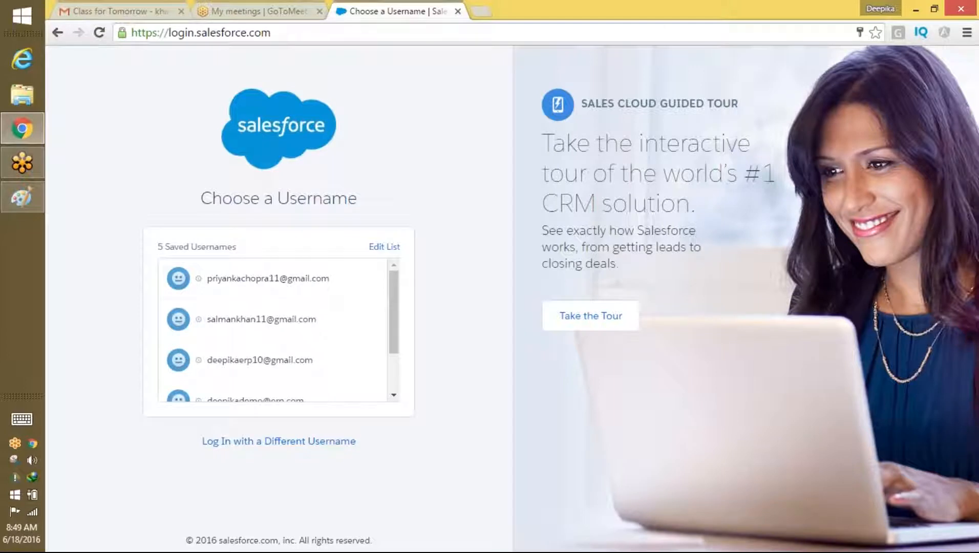
# Step: Sign in as another saved user and filter Setup's Quick Find by 'user'
pyautogui.click(251, 320)
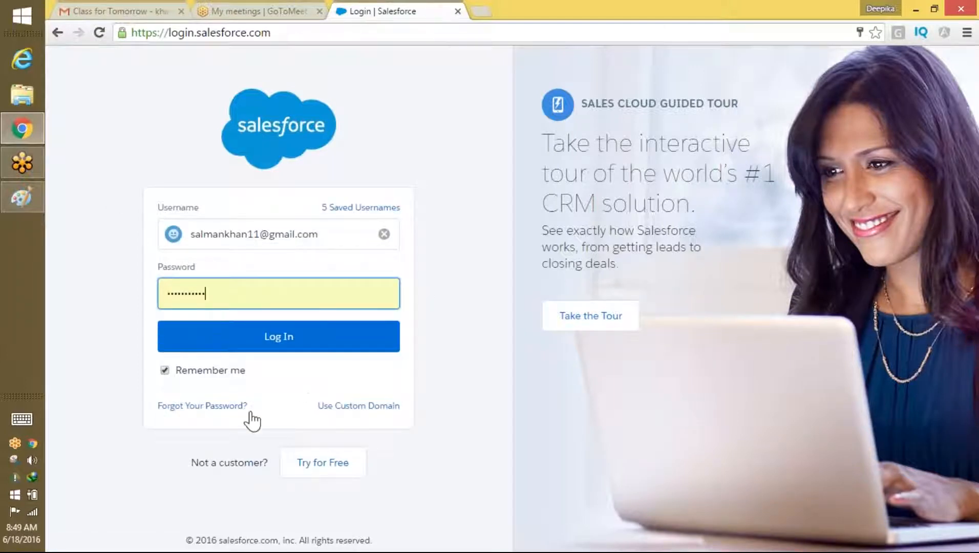
pyautogui.click(230, 33)
pyautogui.press('Return')
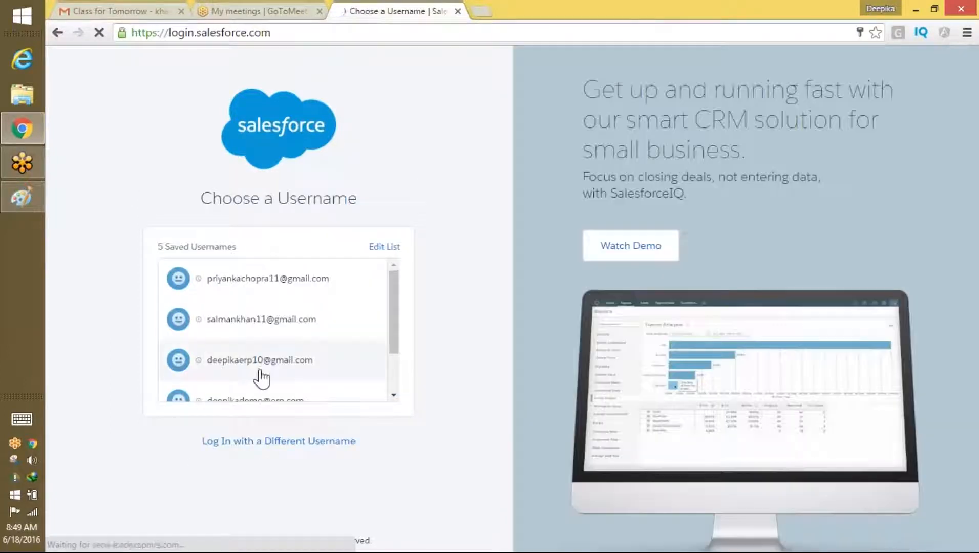
pyautogui.click(260, 367)
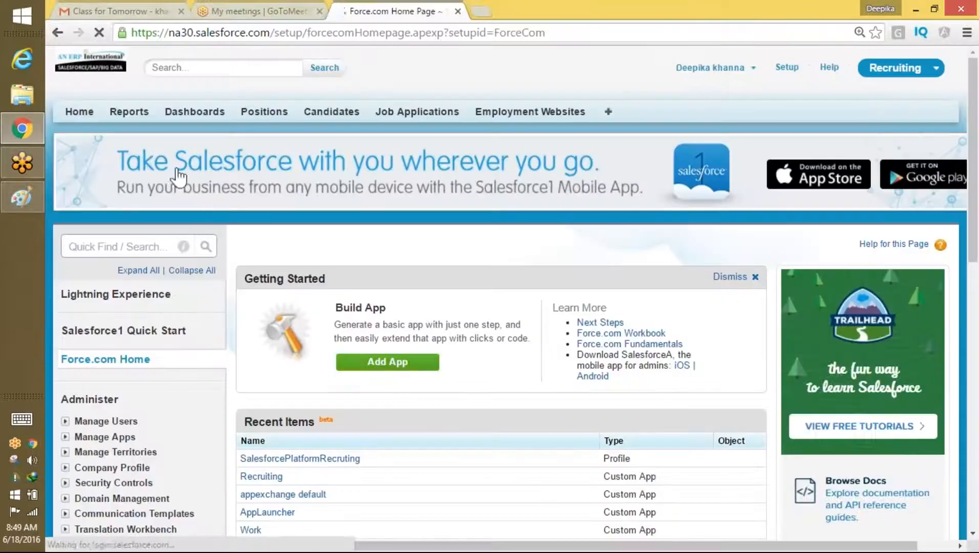
pyautogui.click(104, 247)
pyautogui.write('user')
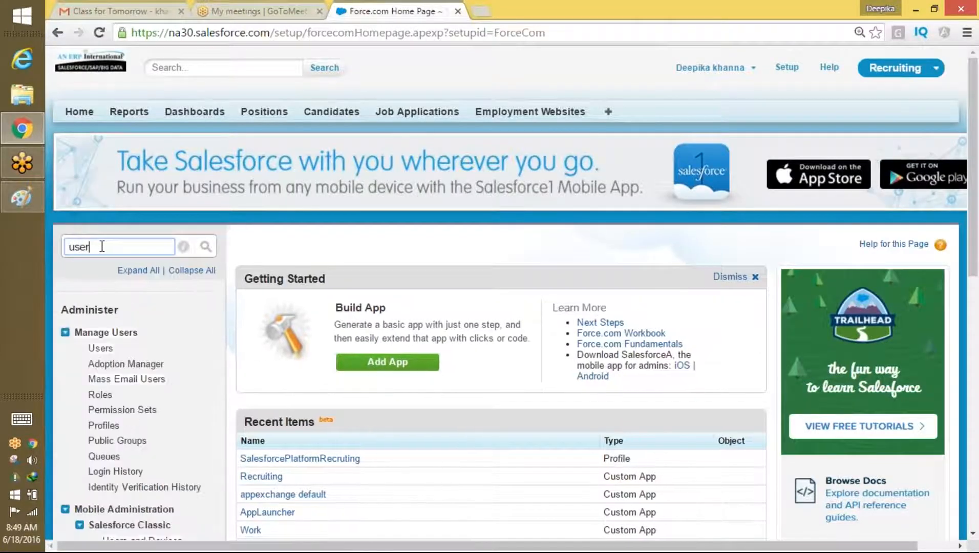
# Step: Open the All Users list and start a new user
pyautogui.click(101, 348)
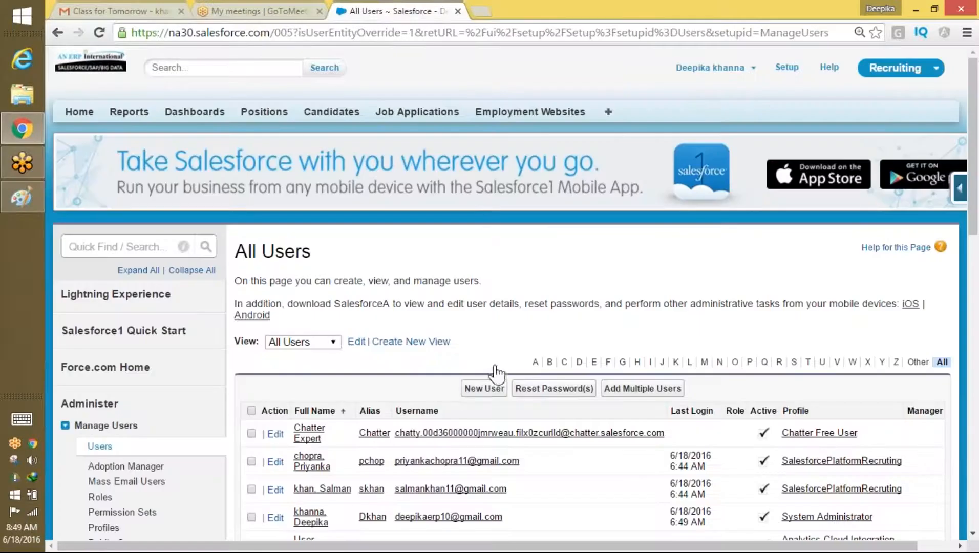
pyautogui.click(484, 389)
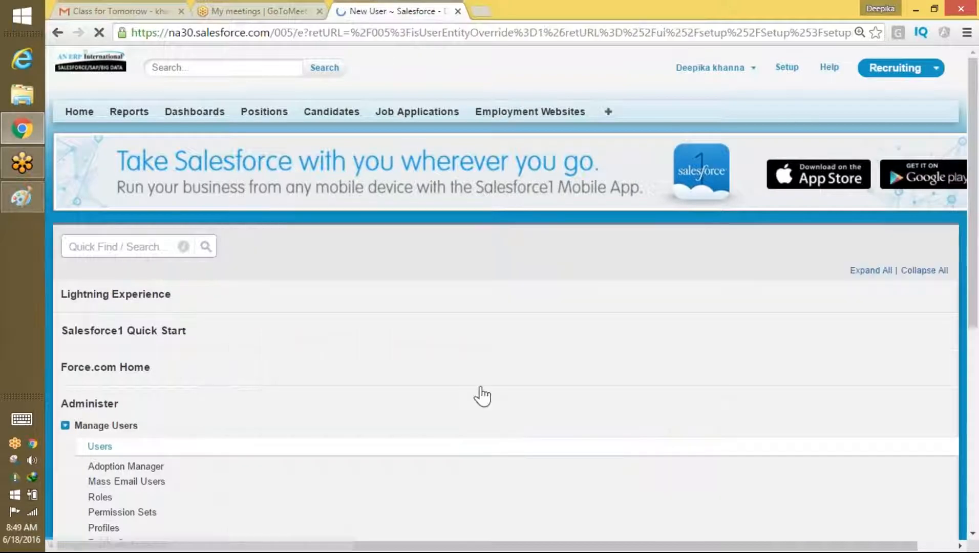
pyautogui.scroll(-3, 976, 148)
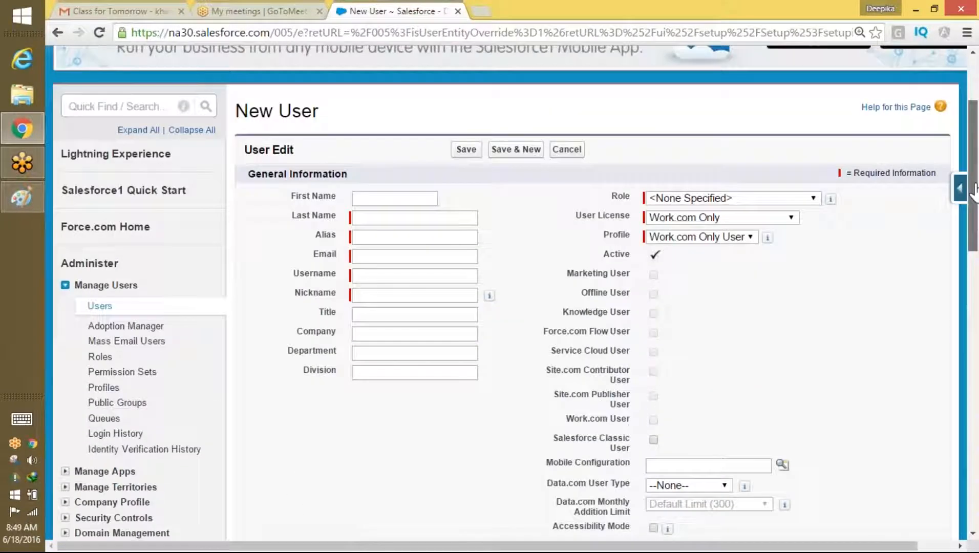
# Step: Enter the new user's first name, last name and e-mail address, letting alias and username auto-fill
pyautogui.click(357, 212)
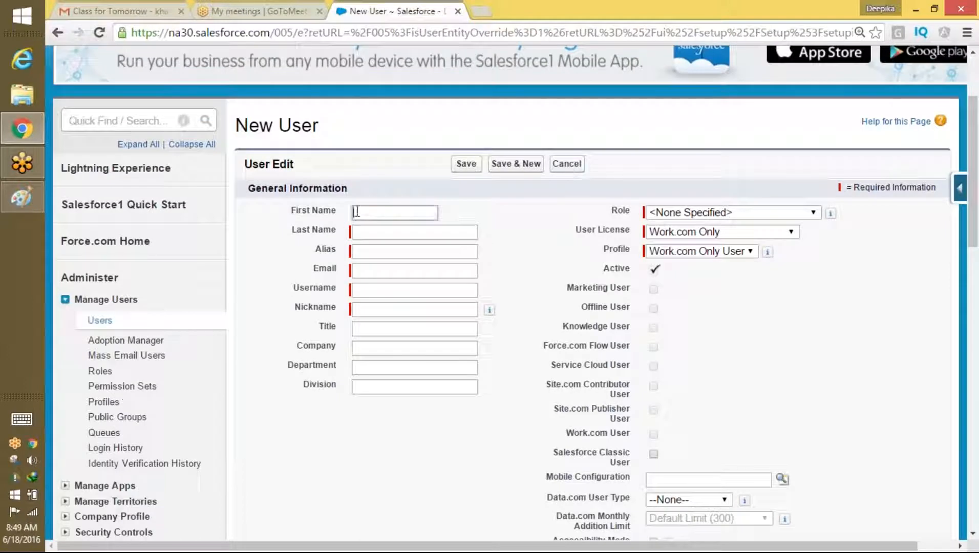
pyautogui.write('Will Smith')
pyautogui.press('BackSpace')
pyautogui.press('BackSpace')
pyautogui.press('BackSpace')
pyautogui.press('BackSpace')
pyautogui.press('BackSpace')
pyautogui.press('BackSpace')
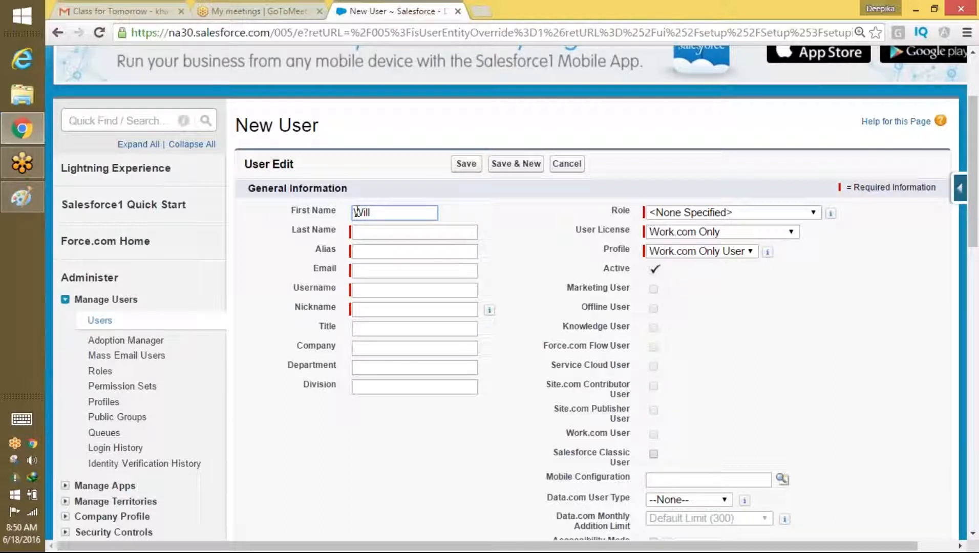
pyautogui.press('Tab')
pyautogui.write('Smith')
pyautogui.press('Tab')
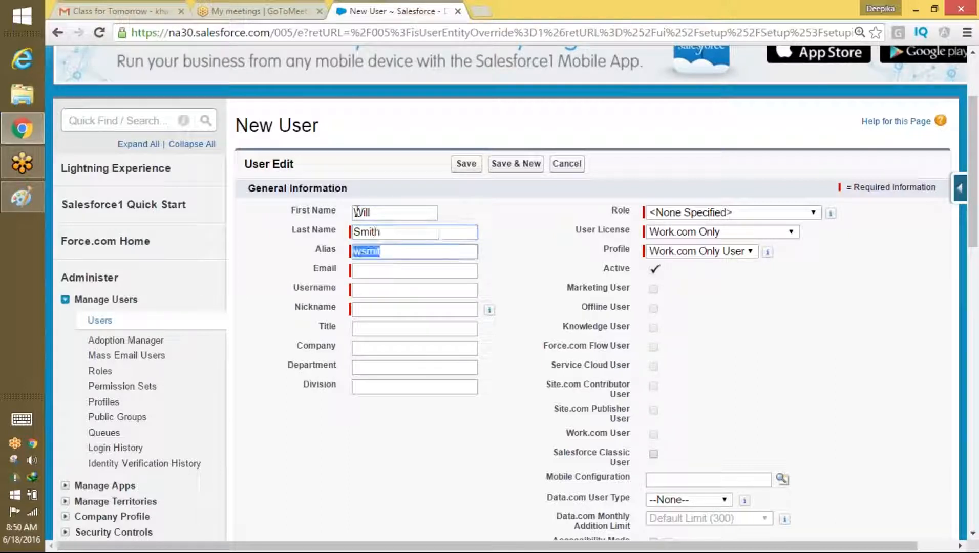
pyautogui.press('Tab')
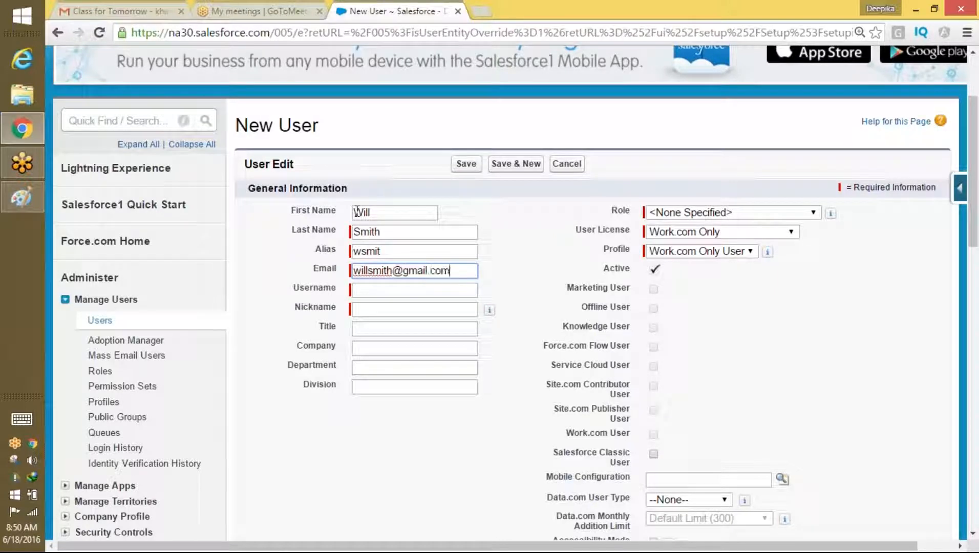
pyautogui.press('Tab')
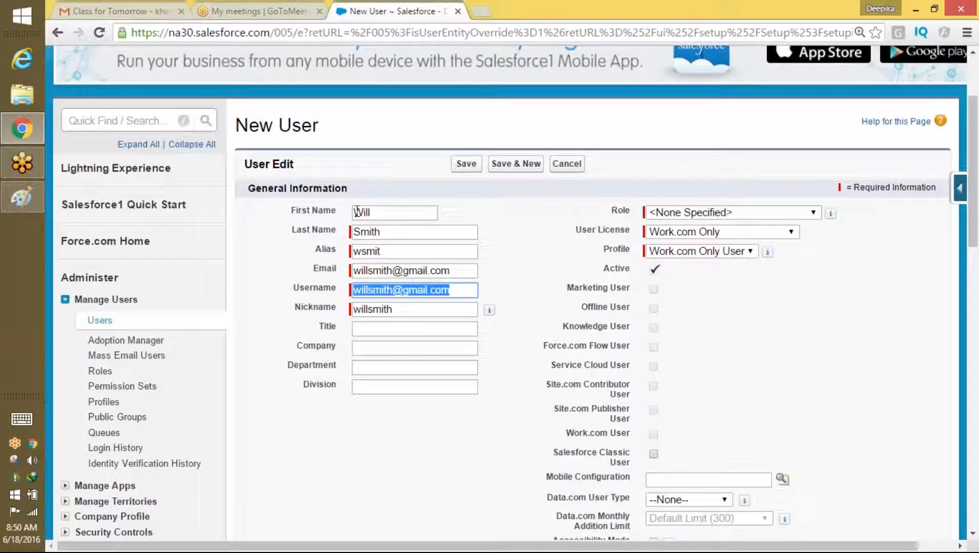
# Step: Leave role unspecified, set license Salesforce Platform and profile SalesforcePlatformRecruting, then save
pyautogui.click(717, 213)
pyautogui.click(714, 220)
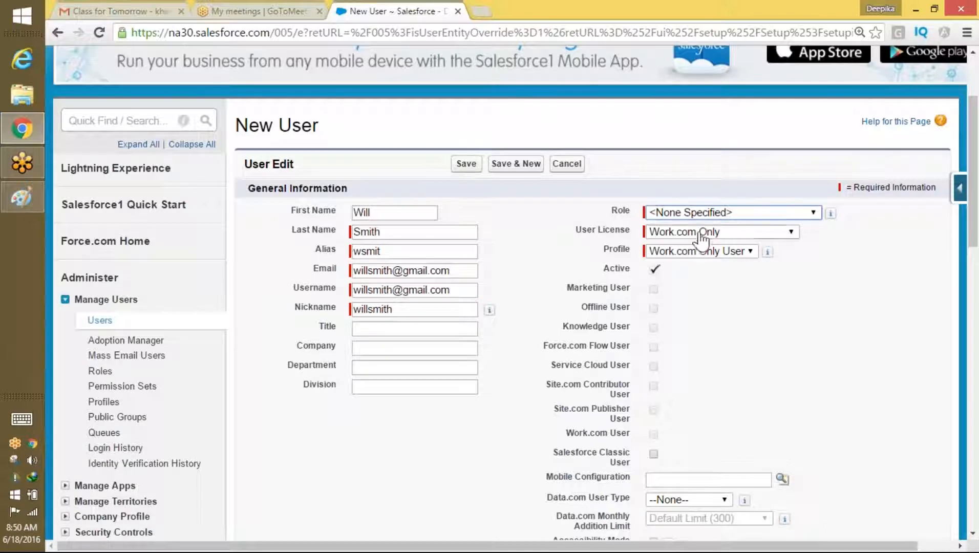
pyautogui.click(701, 236)
pyautogui.click(716, 338)
pyautogui.click(744, 252)
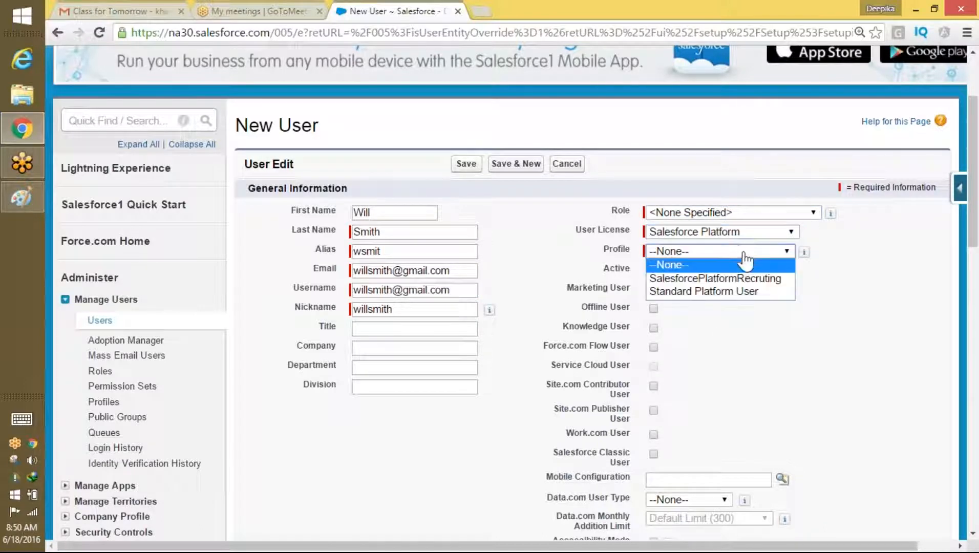
pyautogui.click(745, 278)
pyautogui.moveTo(975, 186); pyautogui.dragTo(935, 478)
pyautogui.click(466, 463)
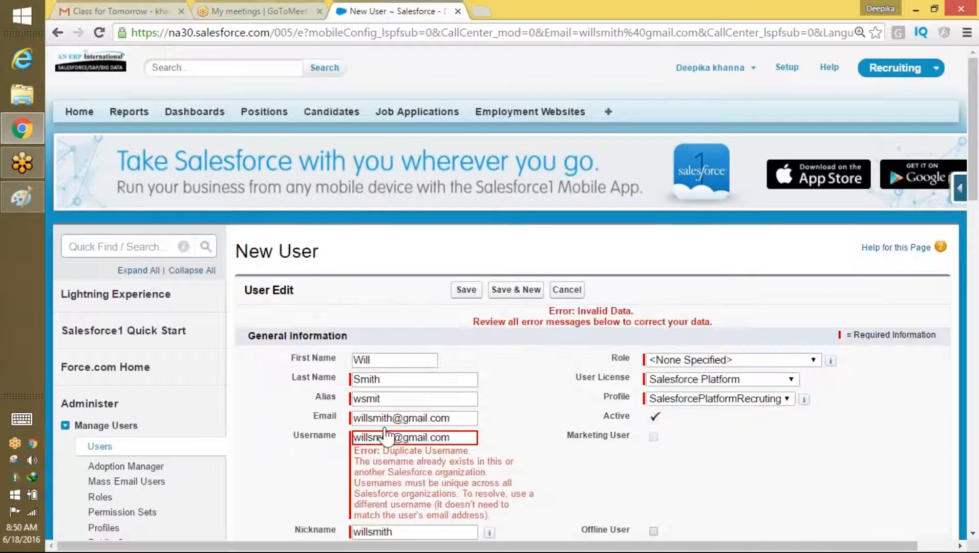
# Step: Make the duplicate username unique by appending 1 and save the user
pyautogui.click(394, 437)
pyautogui.write('11')
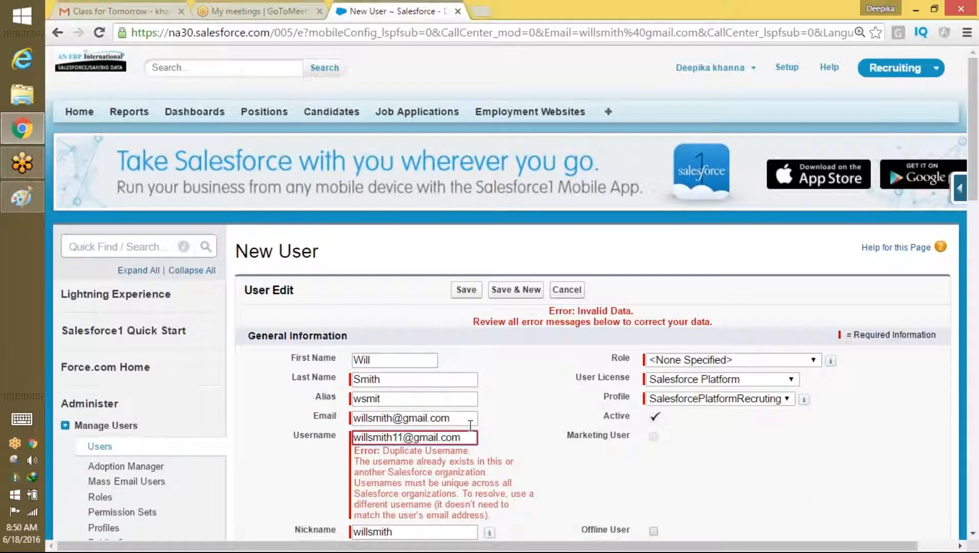
pyautogui.click(465, 290)
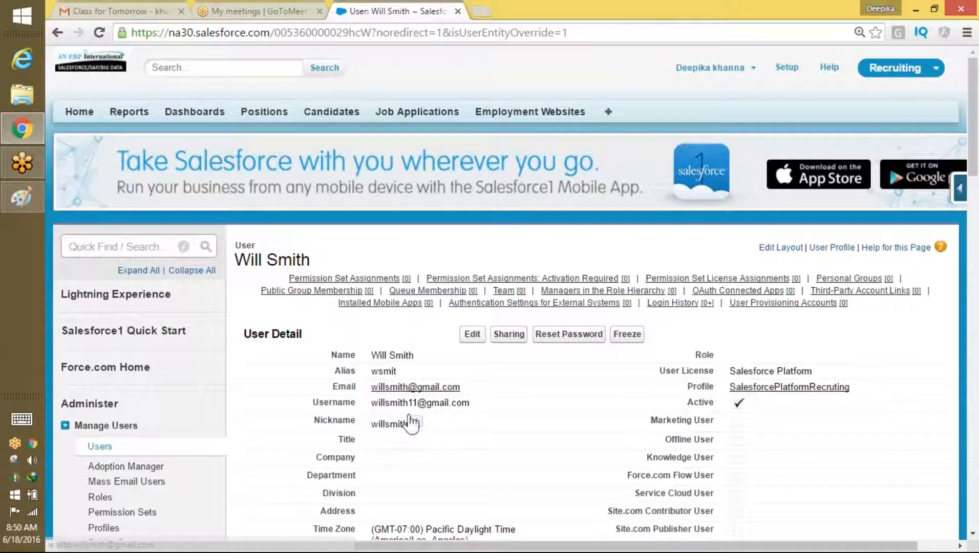
pyautogui.moveTo(471, 388); pyautogui.dragTo(373, 397)
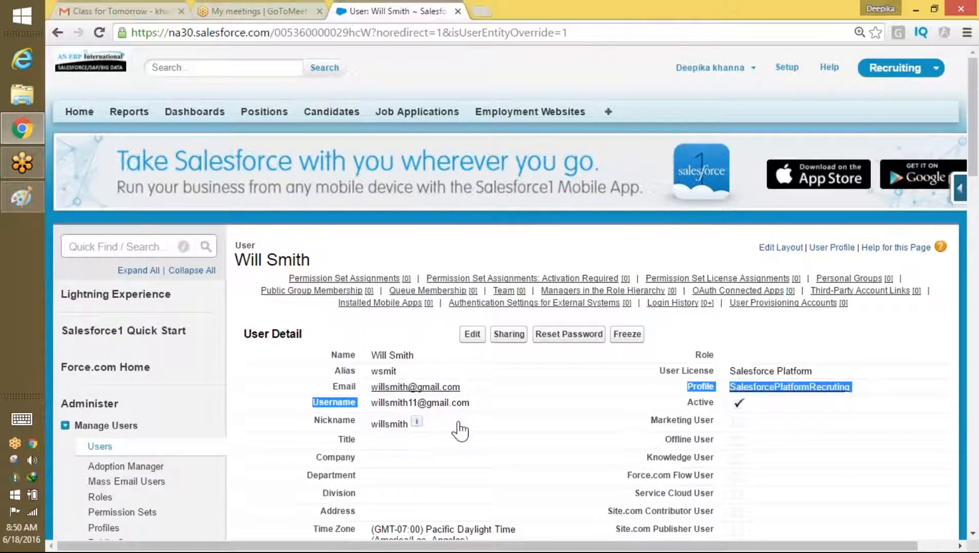
# Step: Change the user's e-mail address, tick generate new password, and save
pyautogui.click(472, 334)
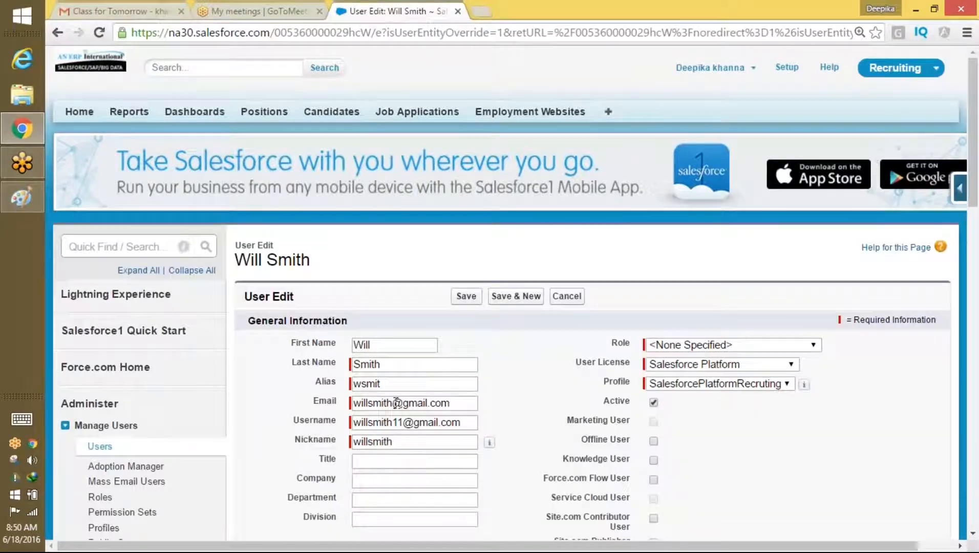
pyautogui.doubleClick(396, 403)
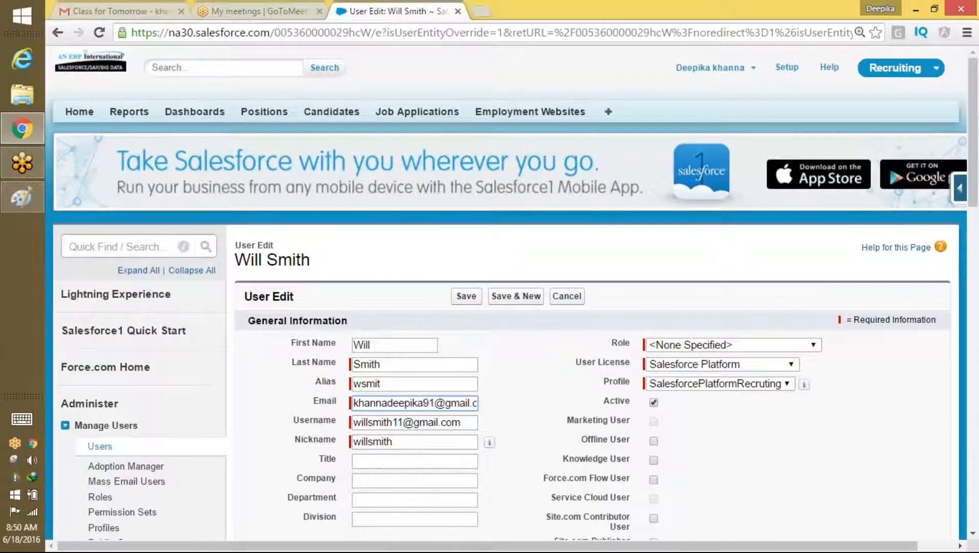
pyautogui.scroll(-20, 929, 338)
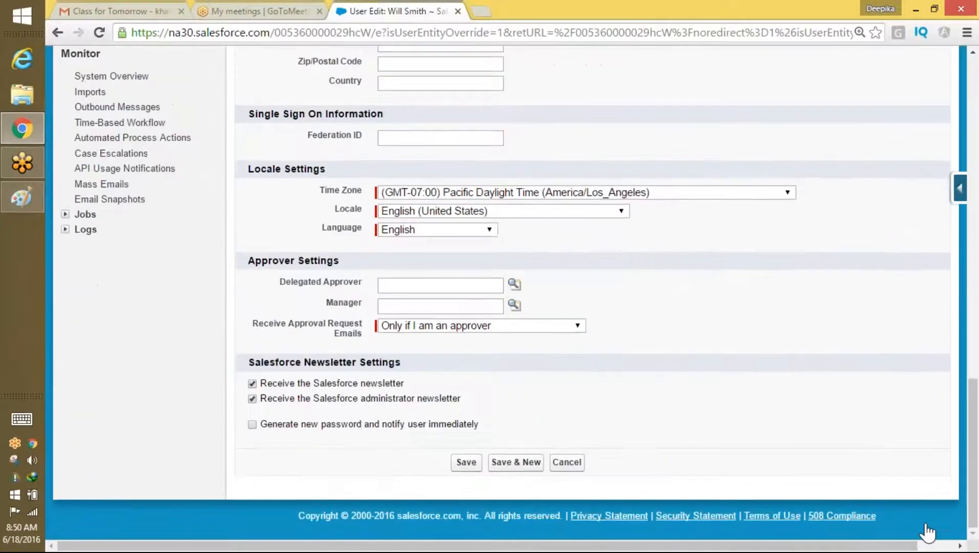
pyautogui.click(251, 425)
pyautogui.click(465, 462)
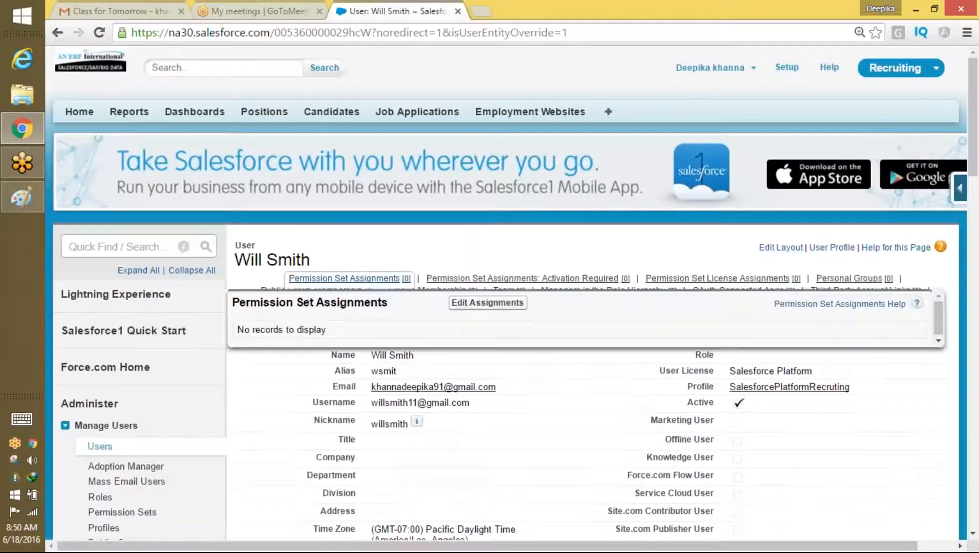
# Step: Open the 'Finish resetting your password' email in Gmail and follow its reset link
pyautogui.click(124, 11)
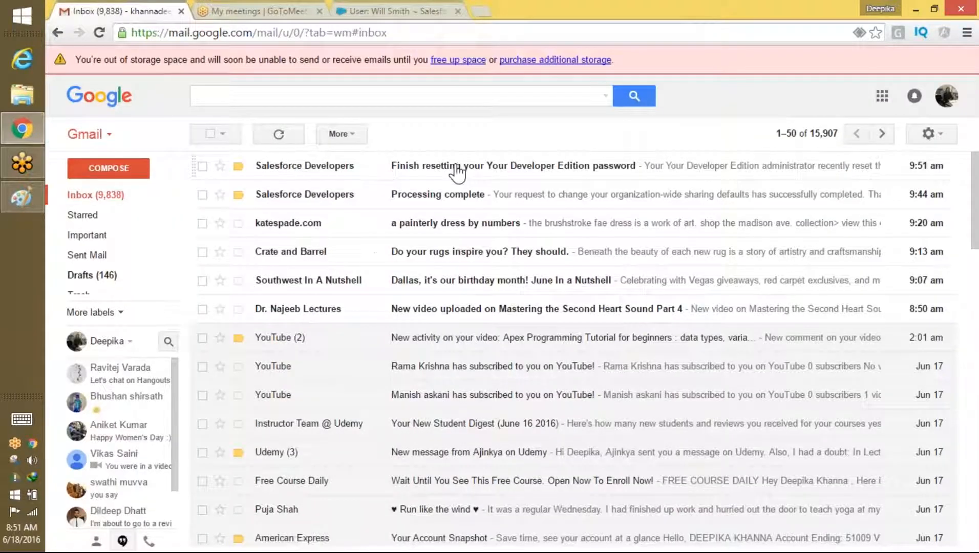
pyautogui.click(457, 172)
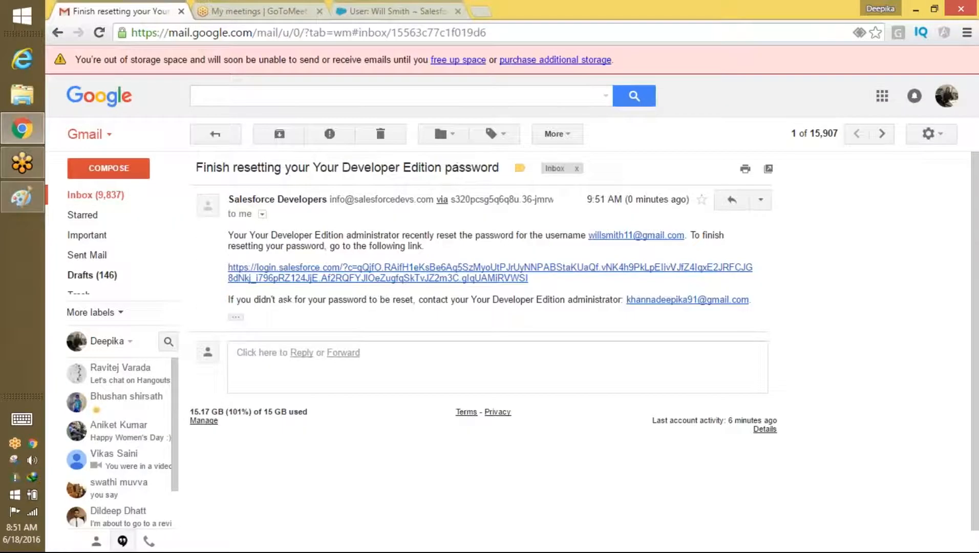
pyautogui.click(365, 272)
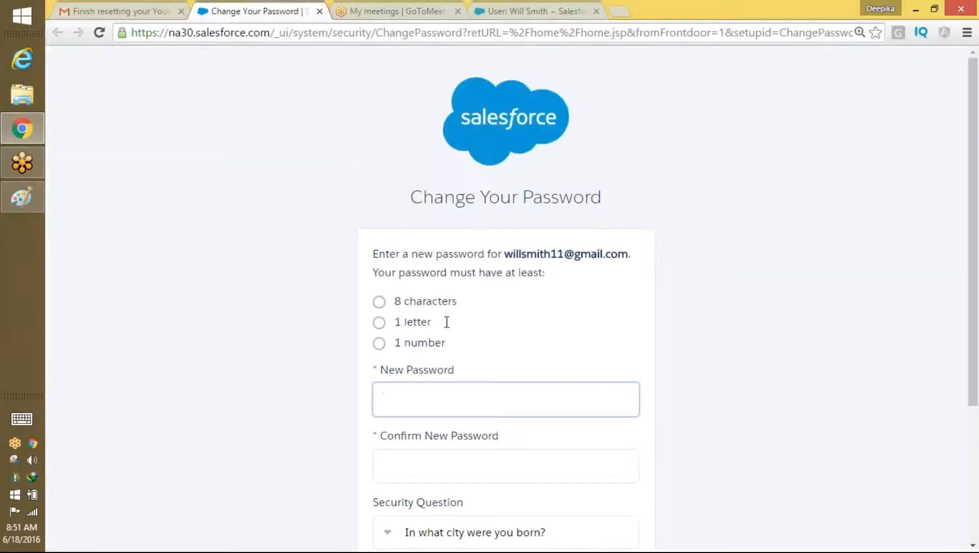
# Step: Enter and confirm a new password, answer the security question, and submit the change
pyautogui.click(429, 390)
pyautogui.write('a')
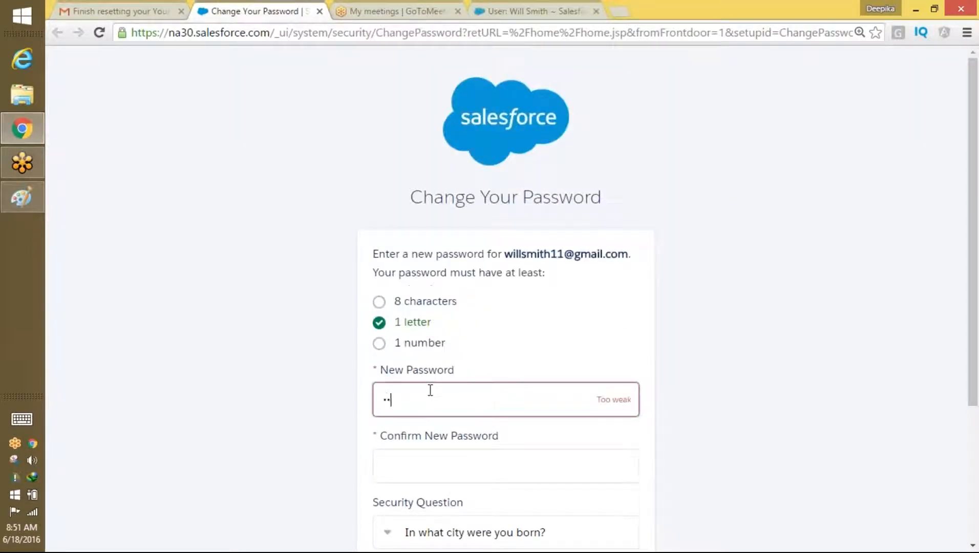
pyautogui.write('••••••••••')
pyautogui.press('Tab')
pyautogui.write('•••••••••••')
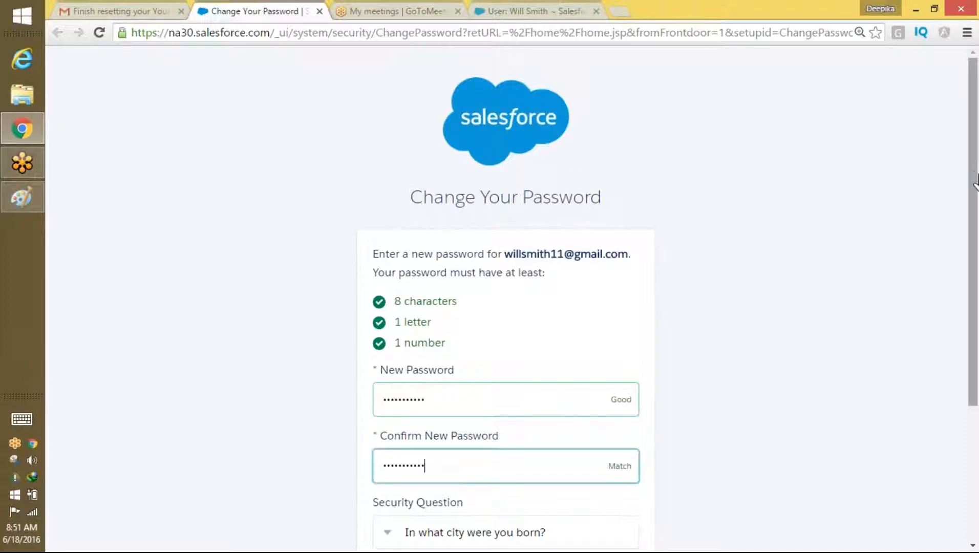
pyautogui.moveTo(974, 177); pyautogui.dragTo(975, 269)
pyautogui.click(402, 474)
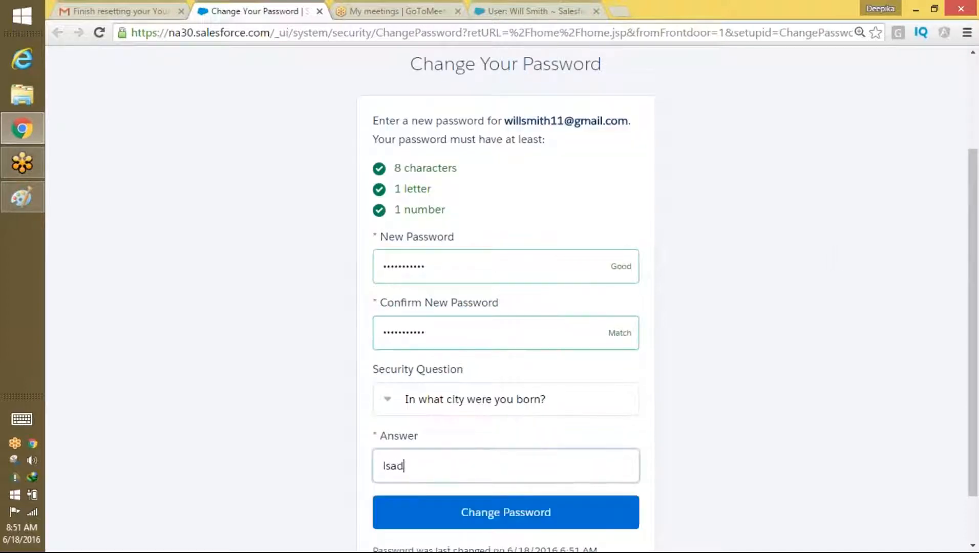
pyautogui.click(506, 512)
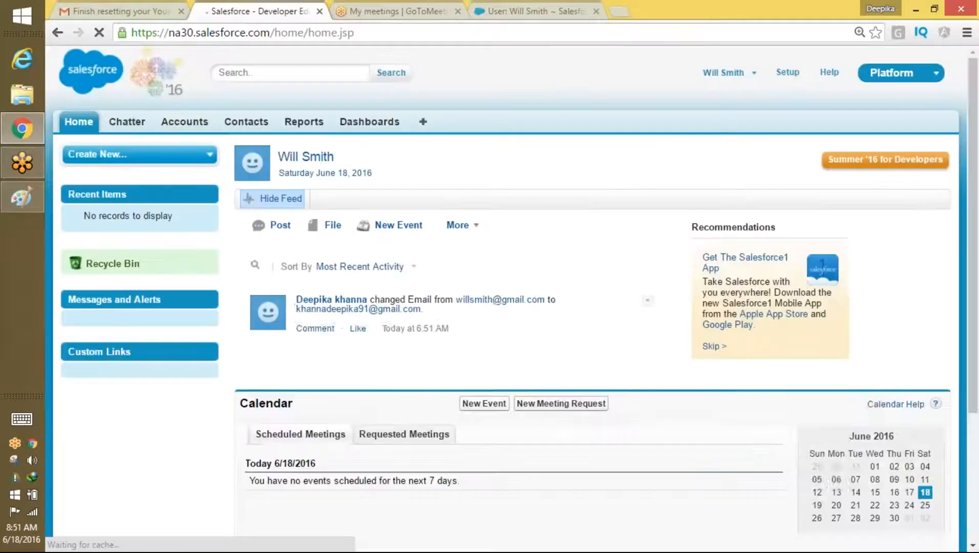
pyautogui.click(763, 139)
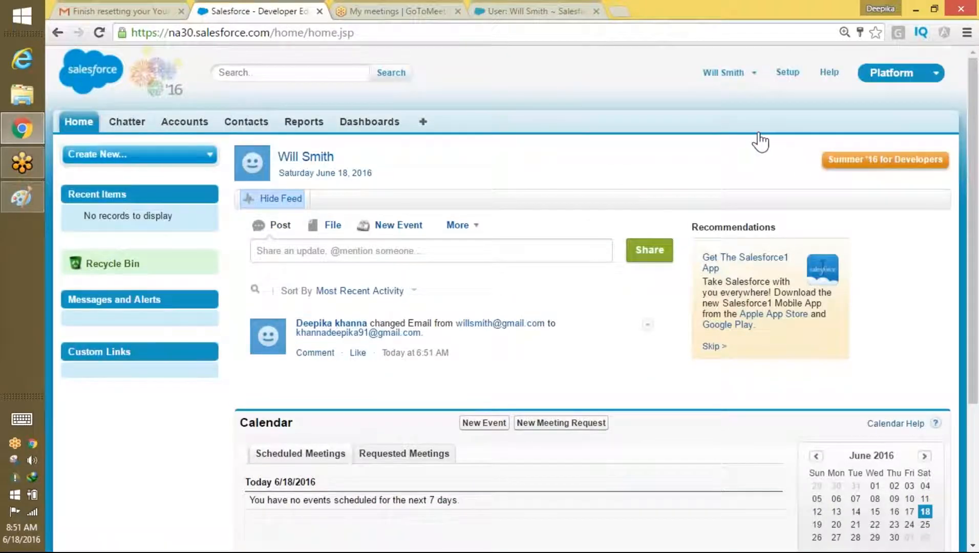
# Step: Switch to the Recruiting app and begin a new Position from the All positions list
pyautogui.click(908, 75)
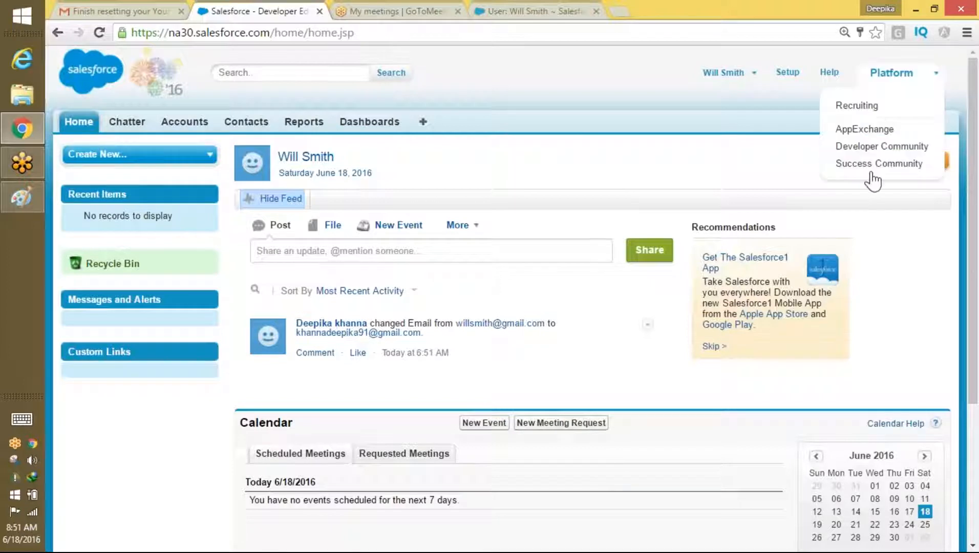
pyautogui.click(868, 108)
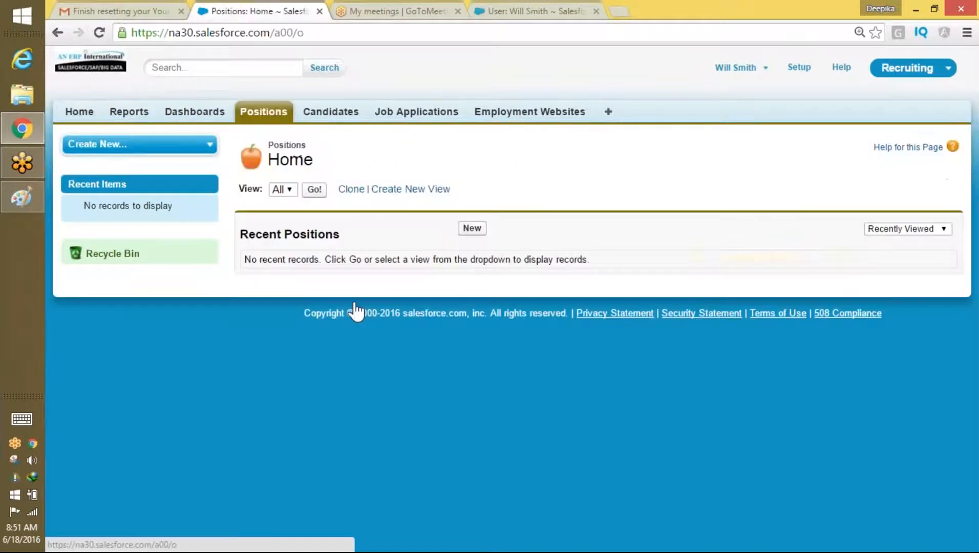
pyautogui.click(314, 189)
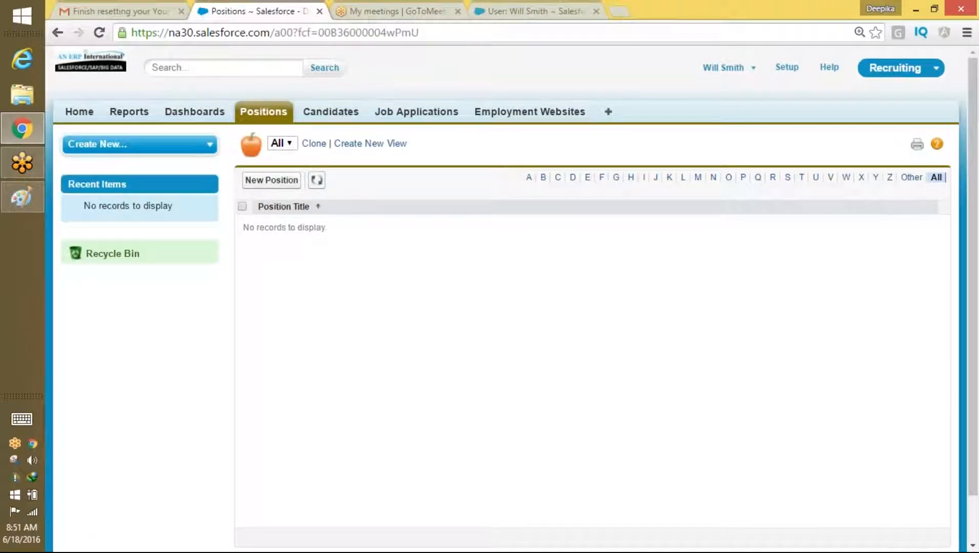
pyautogui.click(273, 183)
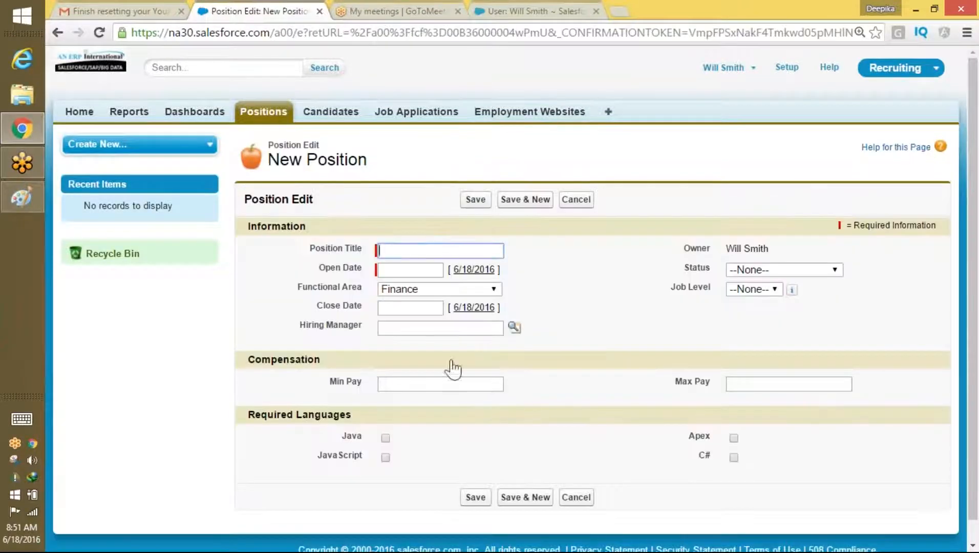
pyautogui.click(423, 248)
# Step: Create position W1 with open date 6/19/2016 and save it
pyautogui.write('W1')
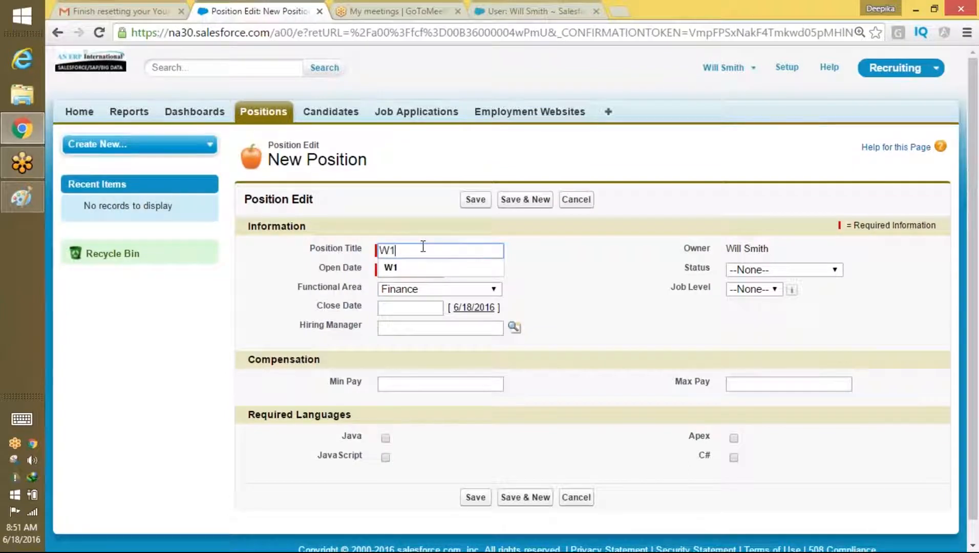
pyautogui.click(406, 267)
pyautogui.click(407, 270)
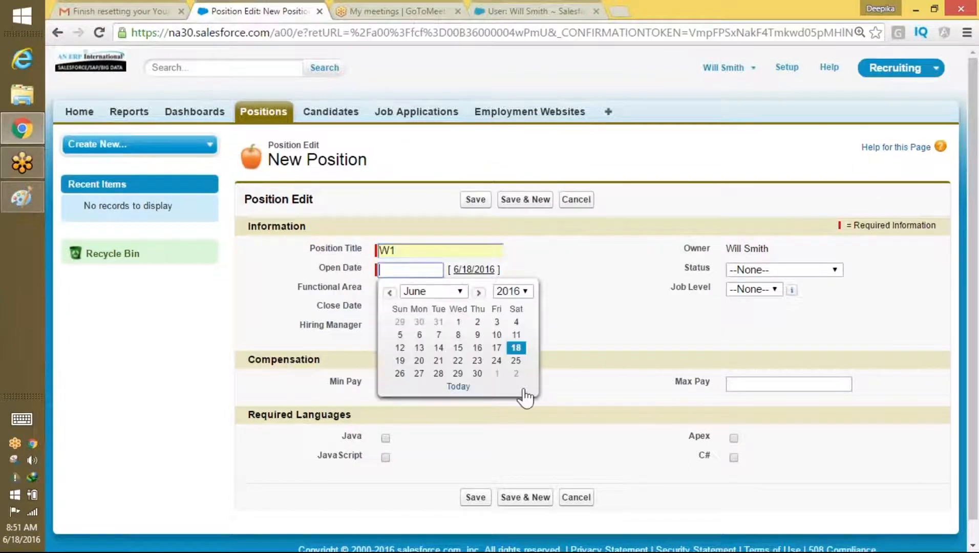
pyautogui.click(400, 360)
pyautogui.click(475, 199)
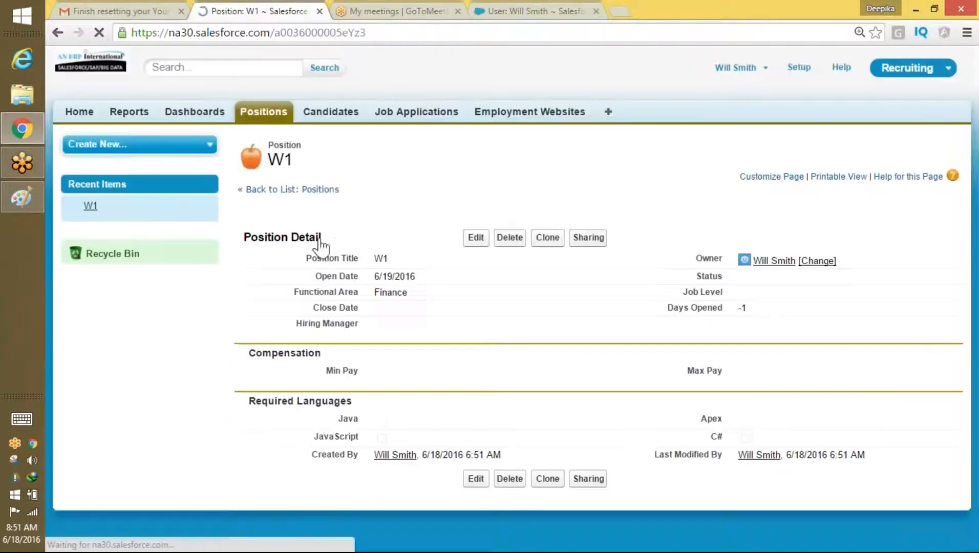
pyautogui.click(271, 112)
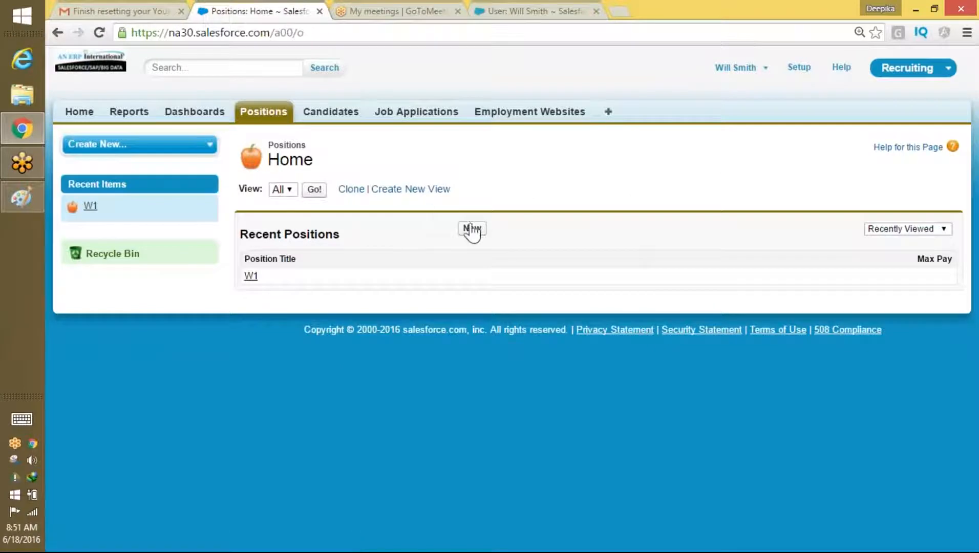
# Step: Create position W2 with open date 6/20/2016 and save it
pyautogui.click(471, 229)
pyautogui.write('W2')
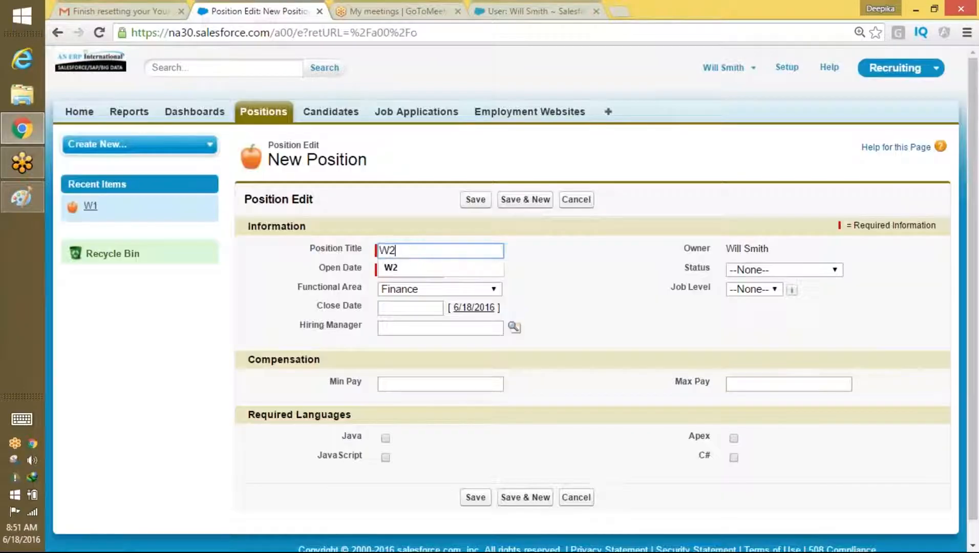
pyautogui.click(431, 267)
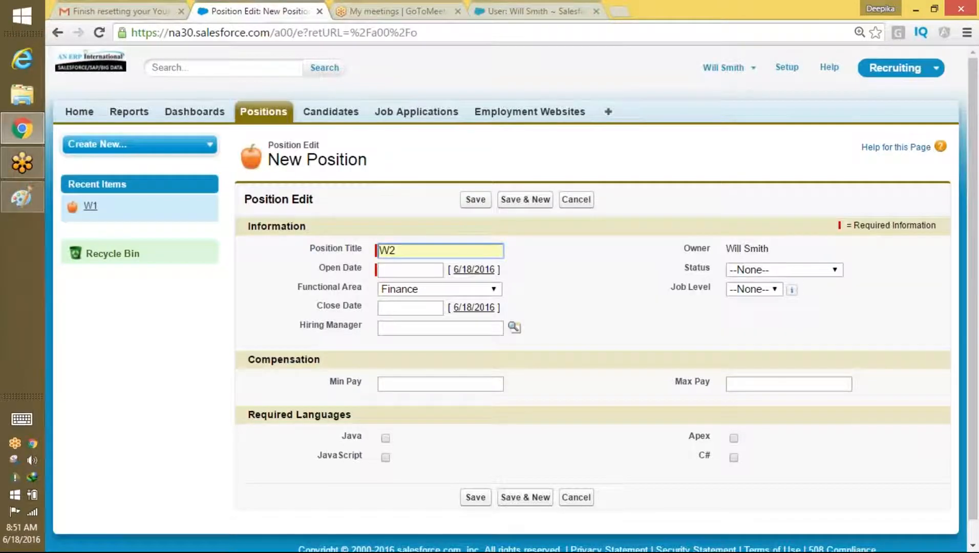
pyautogui.click(415, 270)
pyautogui.click(419, 360)
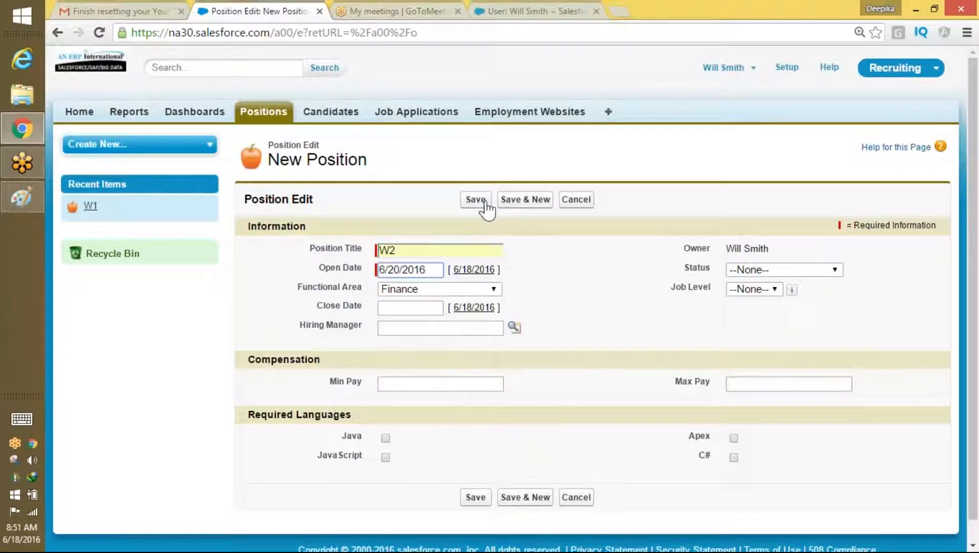
pyautogui.click(475, 199)
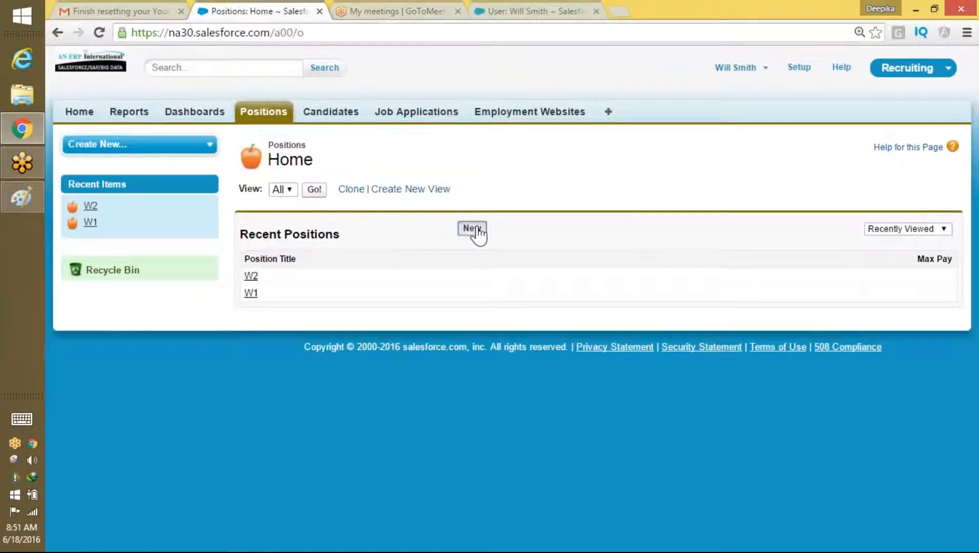
# Step: Create position W3 with open date 6/29/2016, save it, and return to the Positions list
pyautogui.click(473, 228)
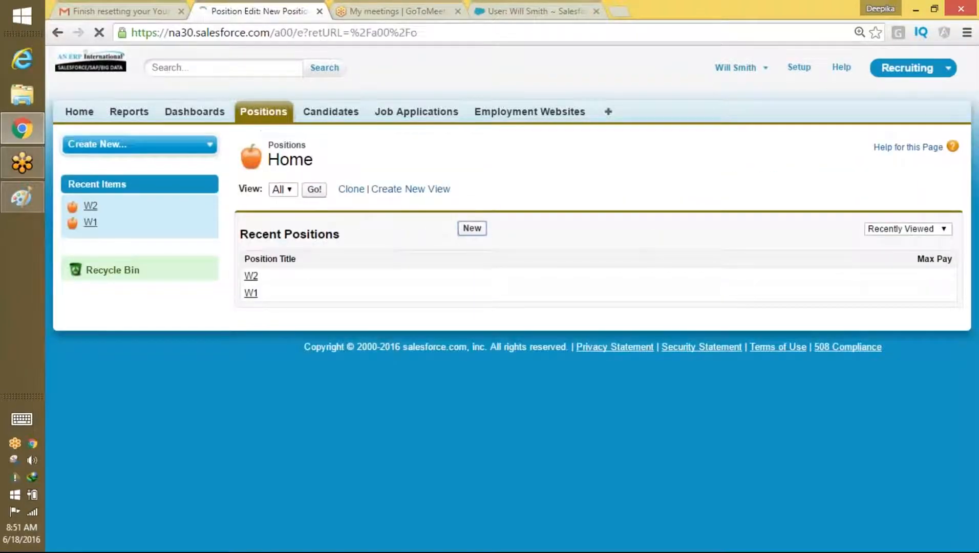
pyautogui.write('W3')
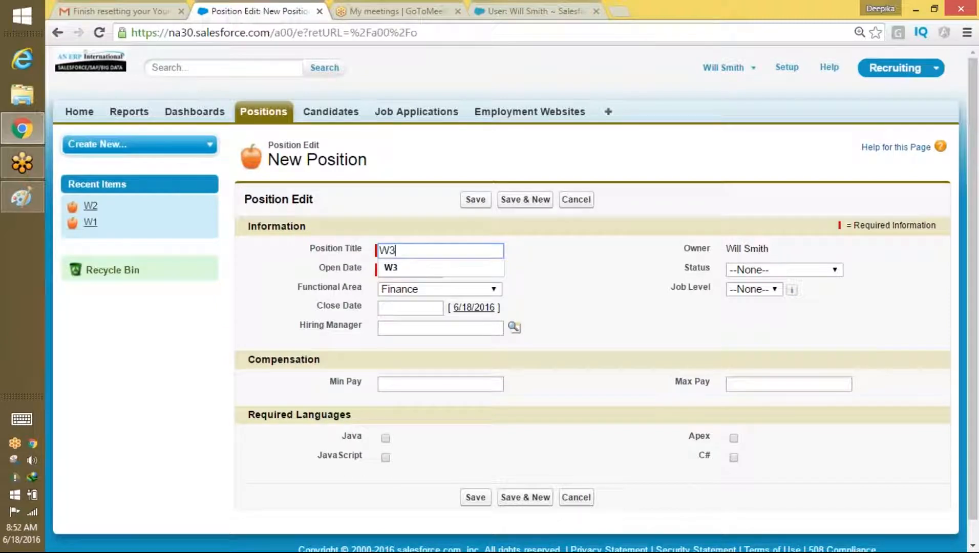
pyautogui.click(391, 267)
pyautogui.click(403, 270)
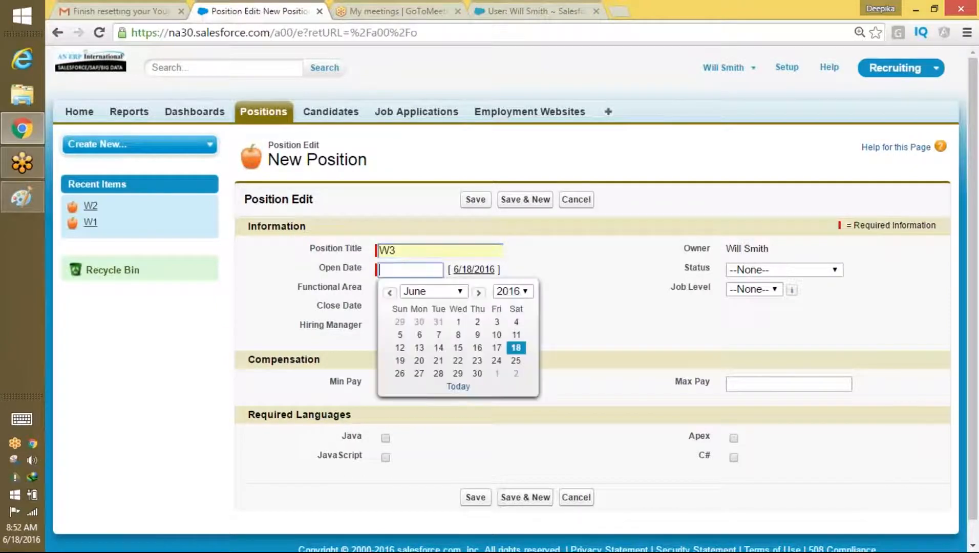
pyautogui.click(457, 374)
pyautogui.click(476, 497)
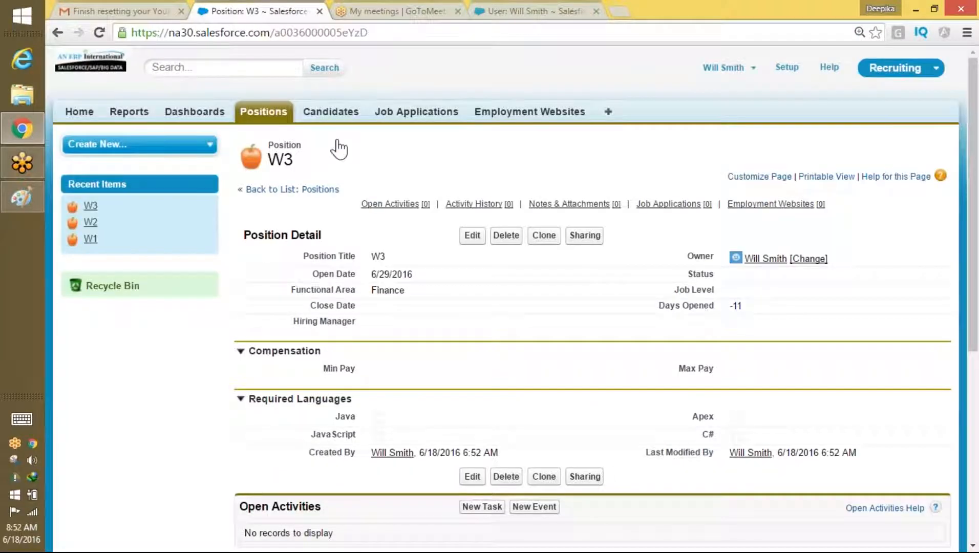
pyautogui.click(271, 112)
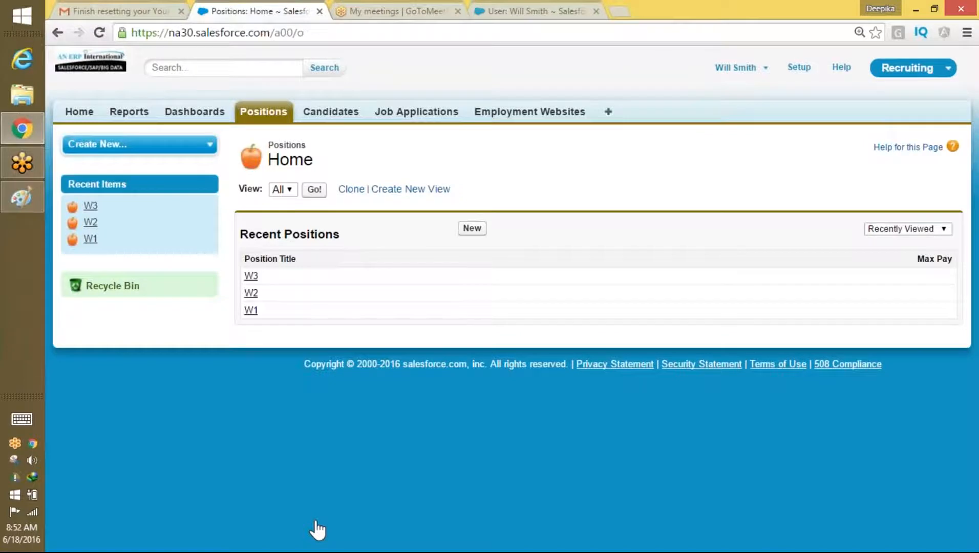
pyautogui.click(16, 207)
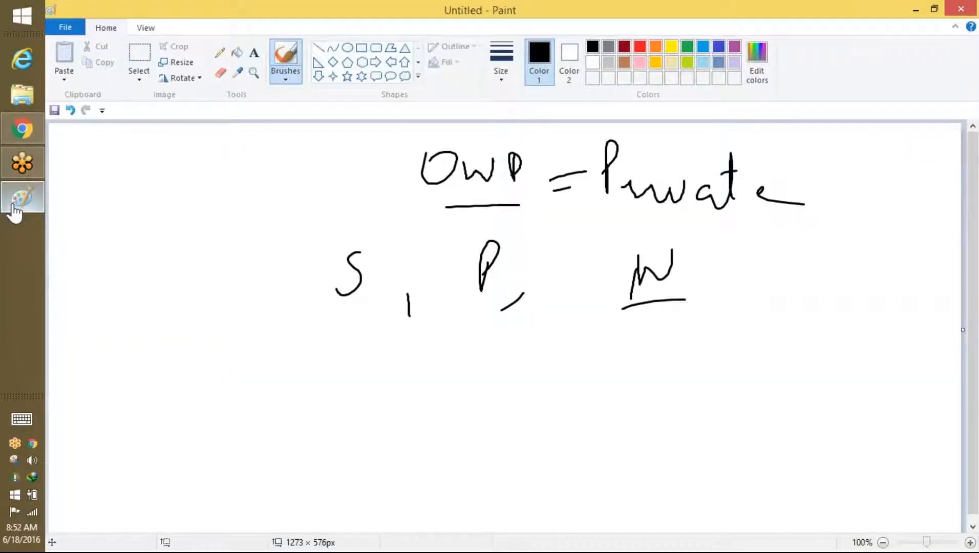
# Step: Sketch a W tree branching to S and P in Paint, circling S and P
pyautogui.moveTo(687, 249)
pyautogui.mouseDown()
pyautogui.moveTo(679, 300)
pyautogui.moveTo(689, 251)
pyautogui.mouseUp()
pyautogui.moveTo(776, 248); pyautogui.dragTo(805, 237)
pyautogui.moveTo(789, 282); pyautogui.dragTo(748, 346)
pyautogui.moveTo(793, 302)
pyautogui.mouseDown()
pyautogui.moveTo(834, 306)
pyautogui.moveTo(837, 322)
pyautogui.mouseUp()
pyautogui.moveTo(746, 358); pyautogui.dragTo(729, 380)
pyautogui.moveTo(843, 350); pyautogui.dragTo(840, 390)
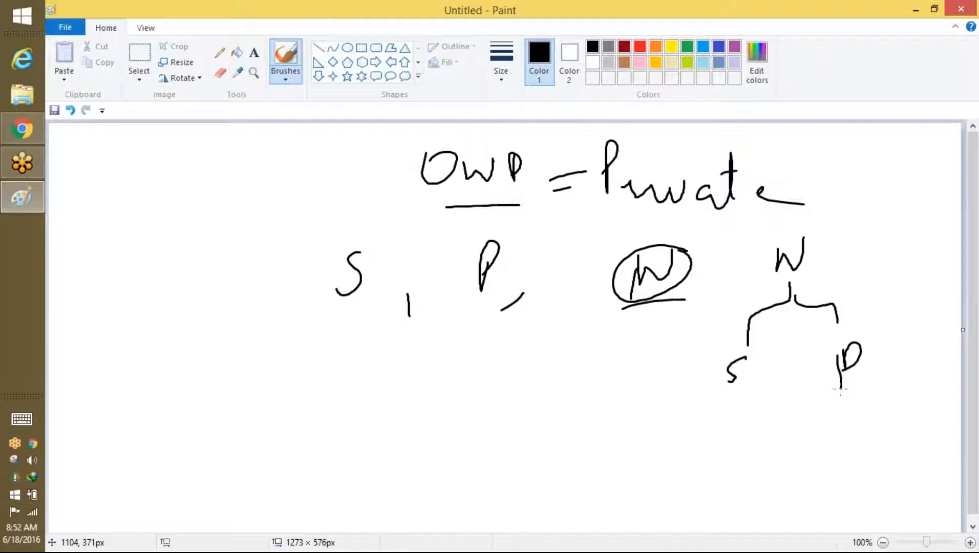
pyautogui.moveTo(722, 340)
pyautogui.mouseDown()
pyautogui.moveTo(701, 388)
pyautogui.moveTo(726, 348)
pyautogui.mouseUp()
pyautogui.moveTo(846, 331)
pyautogui.mouseDown()
pyautogui.moveTo(824, 394)
pyautogui.moveTo(851, 353)
pyautogui.mouseUp()
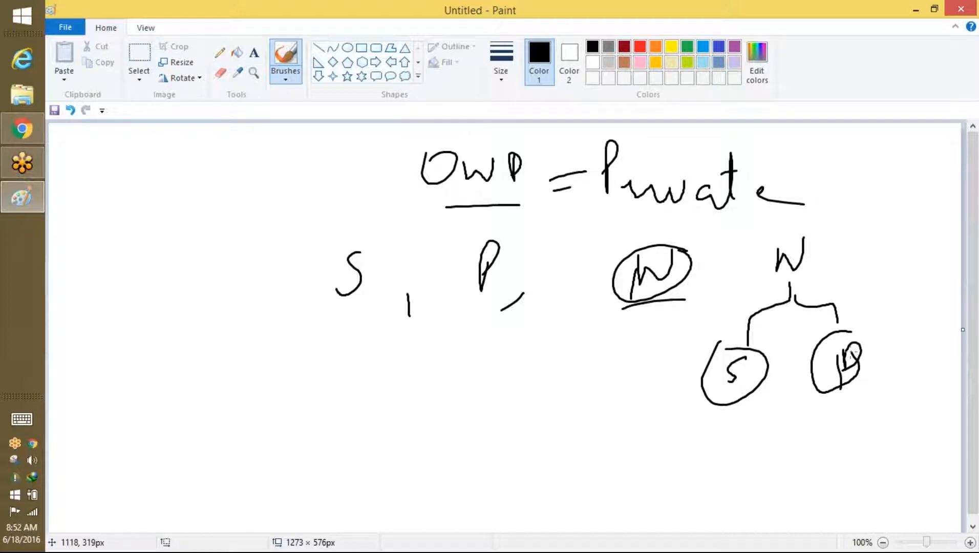
# Step: Write an underlined 'Roles', circle the top W, and return to Salesforce
pyautogui.moveTo(378, 384)
pyautogui.mouseDown()
pyautogui.moveTo(368, 354)
pyautogui.moveTo(414, 360)
pyautogui.mouseUp()
pyautogui.moveTo(430, 302)
pyautogui.mouseDown()
pyautogui.moveTo(446, 352)
pyautogui.moveTo(469, 348)
pyautogui.mouseUp()
pyautogui.moveTo(470, 342); pyautogui.dragTo(491, 354)
pyautogui.moveTo(348, 422); pyautogui.dragTo(504, 371)
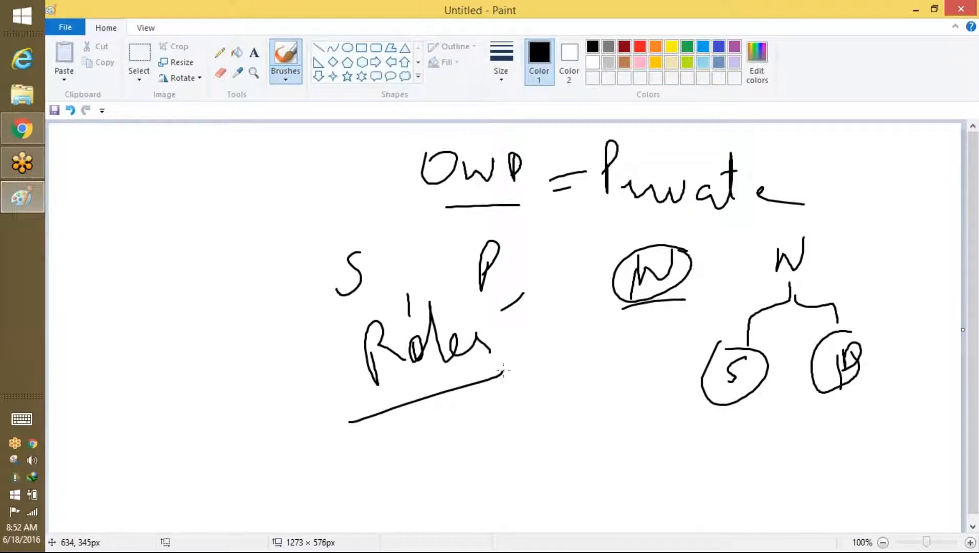
pyautogui.moveTo(799, 238); pyautogui.dragTo(805, 240)
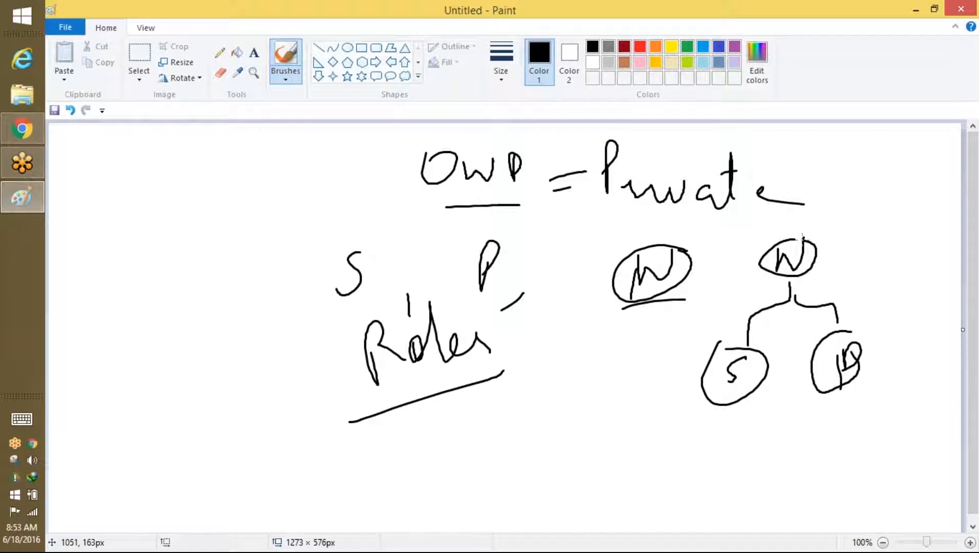
pyautogui.click(31, 131)
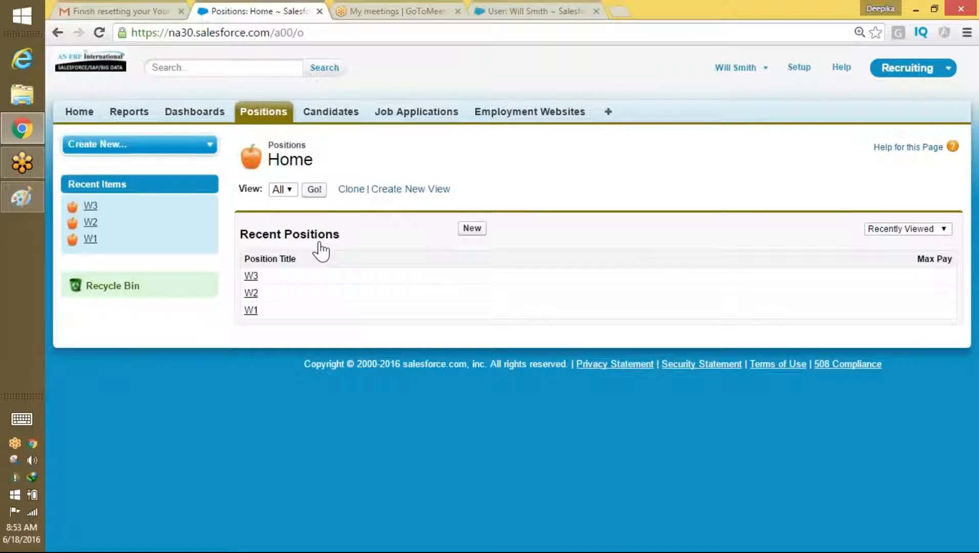
# Step: Log out of Salesforce and pick a saved account on the Choose a Username page
pyautogui.click(738, 68)
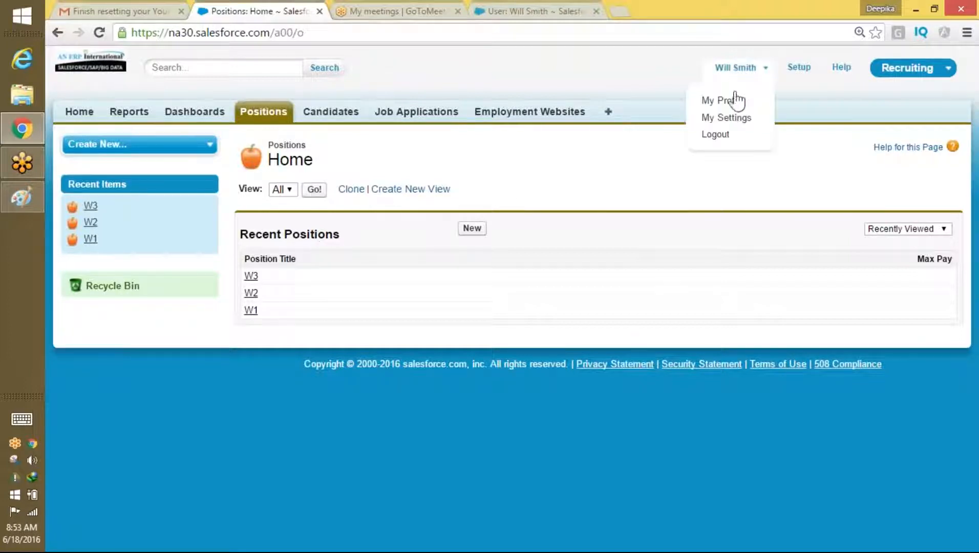
pyautogui.click(716, 135)
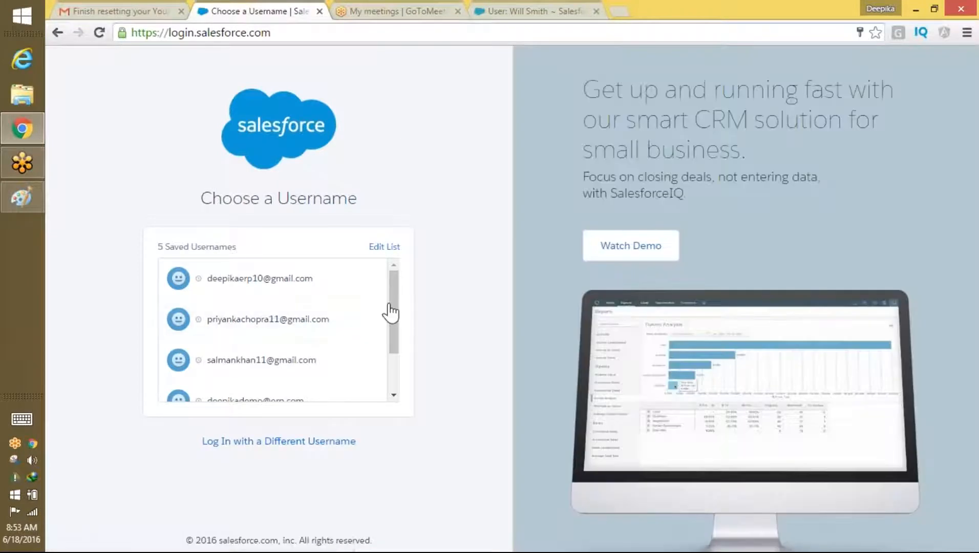
pyautogui.moveTo(391, 331); pyautogui.dragTo(391, 346)
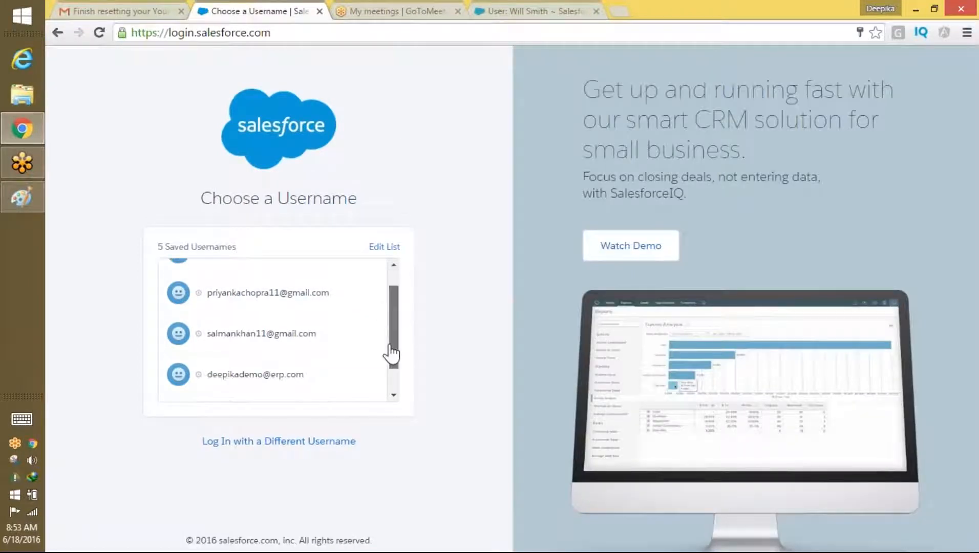
pyautogui.scroll(-1, 374, 338)
pyautogui.click(291, 339)
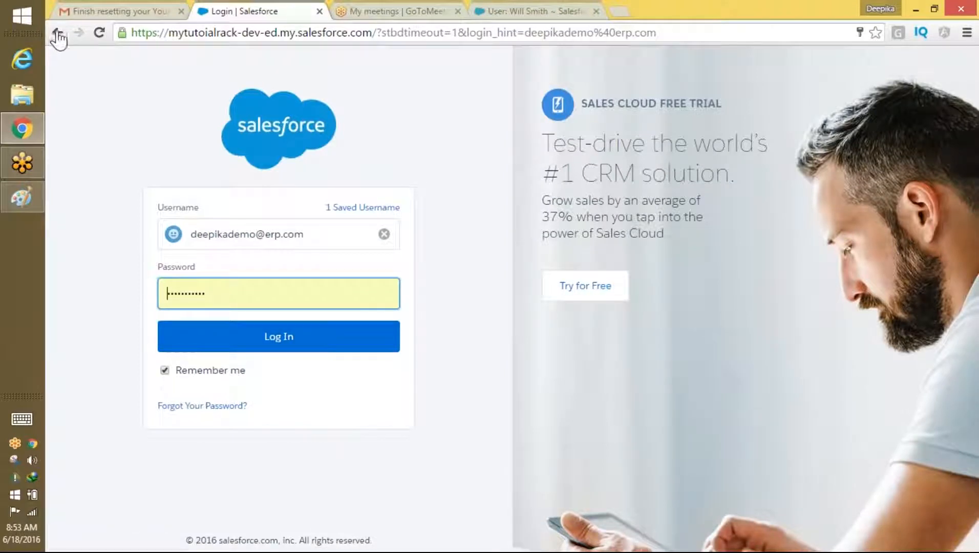
# Step: Go back and log in with the other saved username instead
pyautogui.click(188, 33)
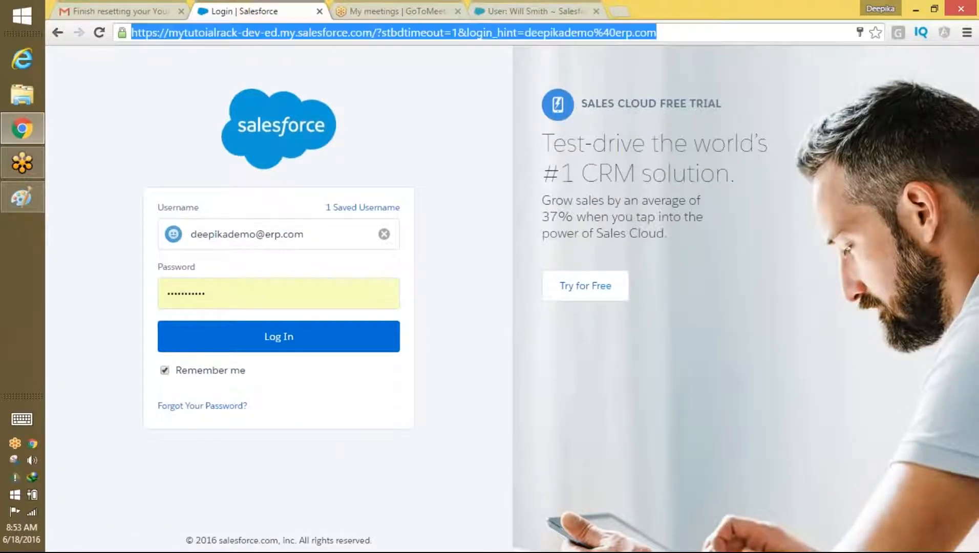
pyautogui.click(63, 34)
pyautogui.click(297, 269)
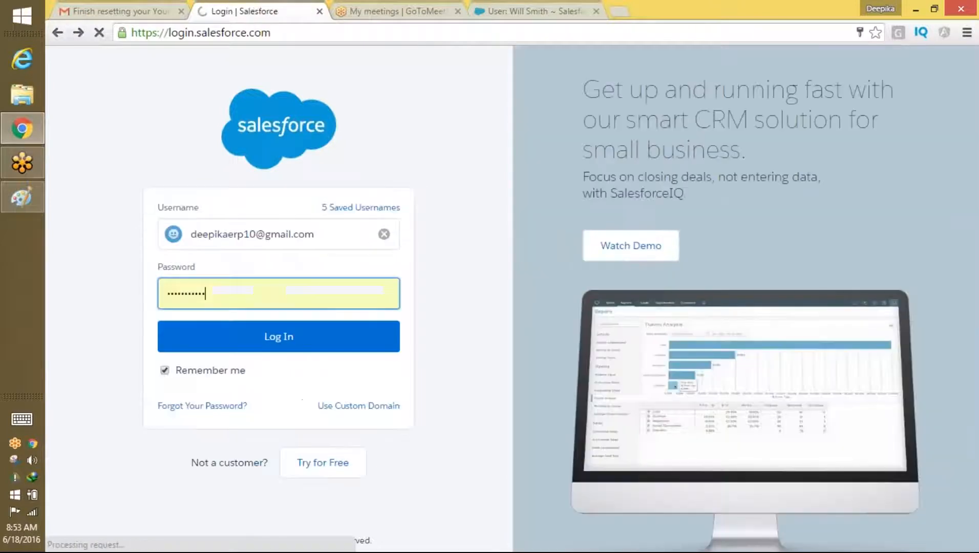
pyautogui.click(280, 343)
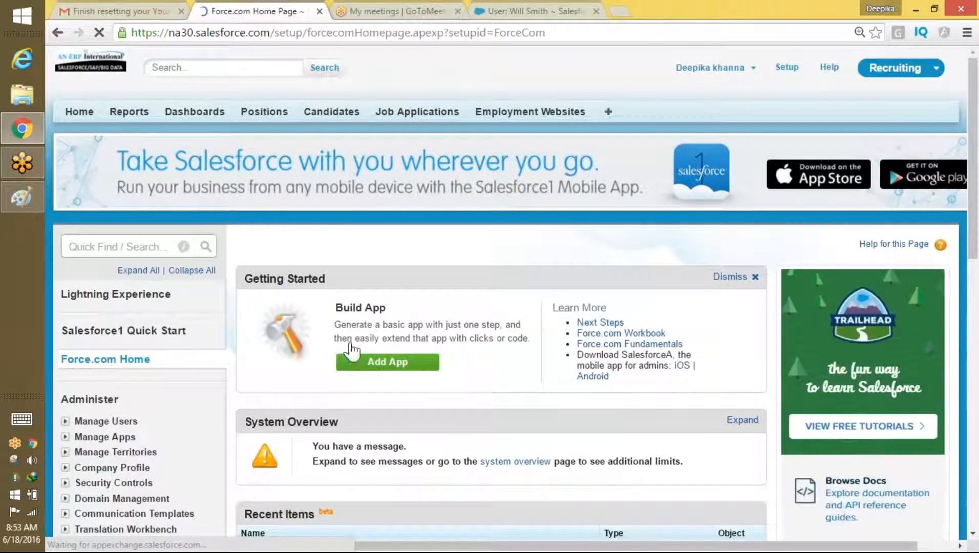
# Step: Search Quick Find for 'rol' and open the Roles setup page
pyautogui.moveTo(972, 174)
pyautogui.mouseDown()
pyautogui.moveTo(967, 257)
pyautogui.moveTo(968, 181)
pyautogui.mouseUp()
pyautogui.click(102, 248)
pyautogui.write('rol')
pyautogui.click(100, 349)
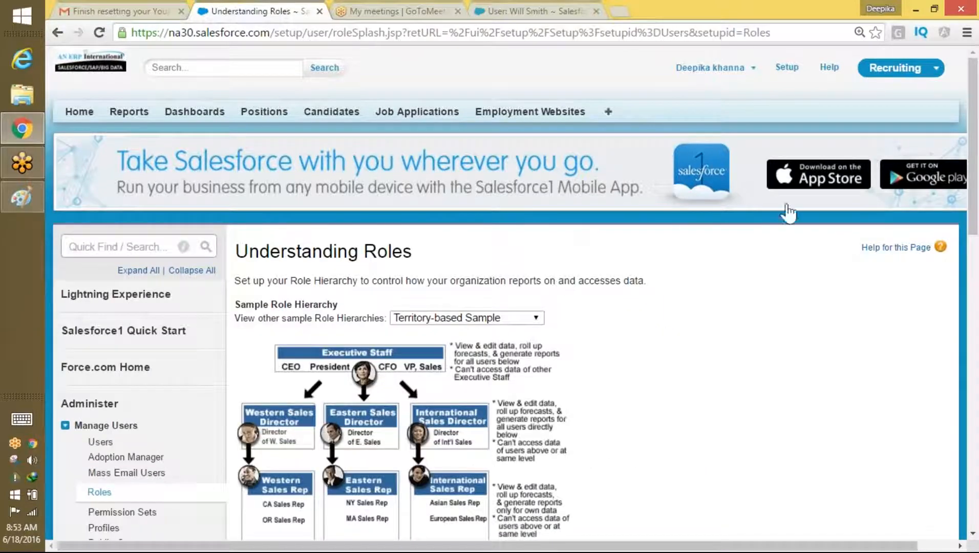
# Step: Preview the Product, Company Size and Territory sample hierarchies, then continue with Set Up Roles
pyautogui.moveTo(973, 110); pyautogui.dragTo(973, 158)
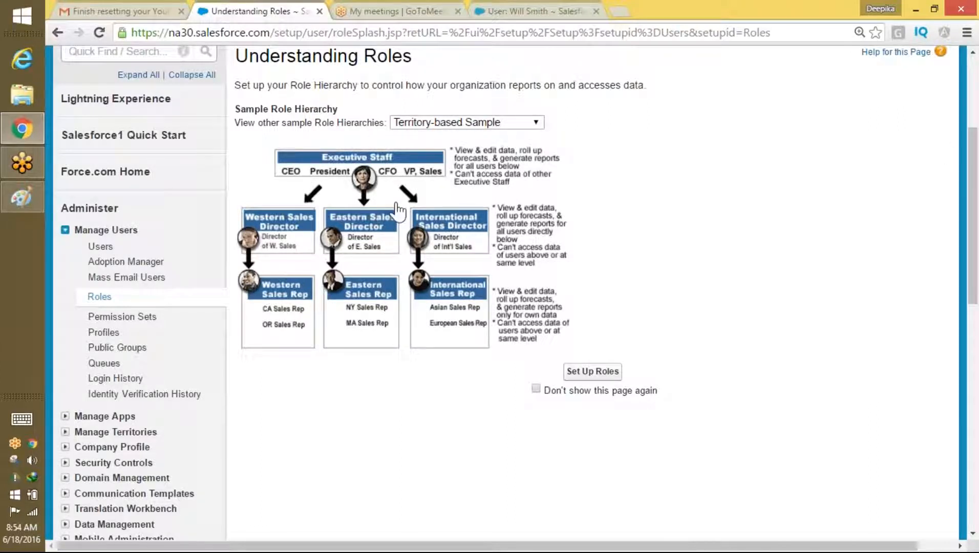
pyautogui.click(472, 121)
pyautogui.click(455, 152)
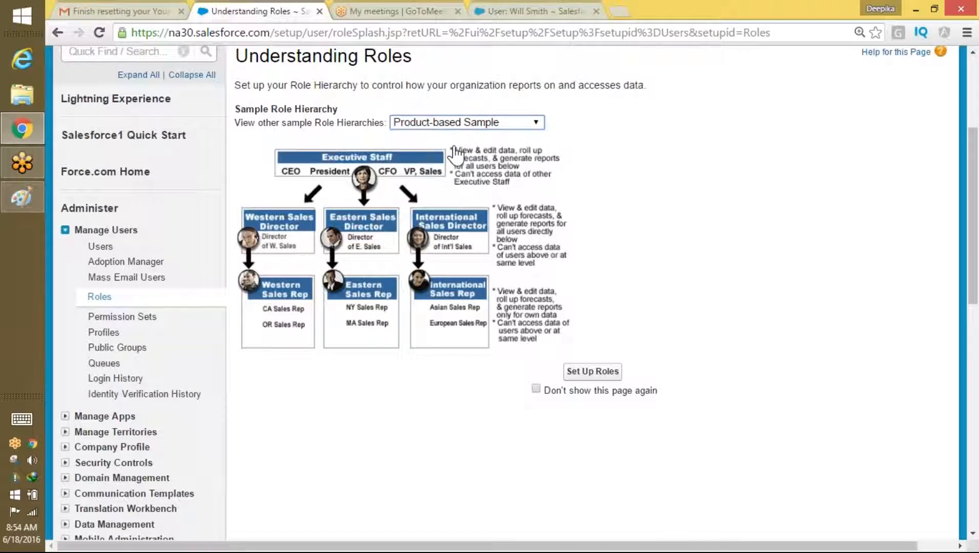
pyautogui.click(481, 126)
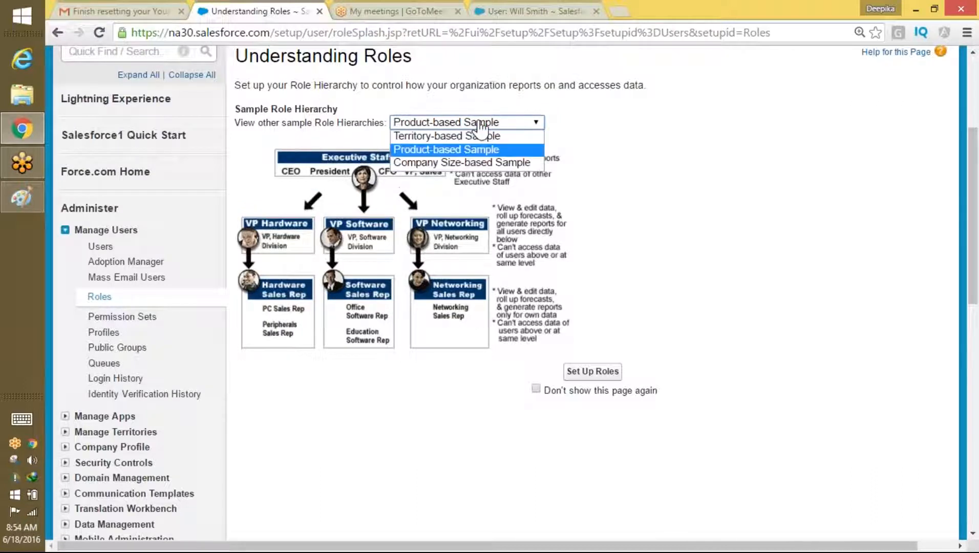
pyautogui.click(461, 163)
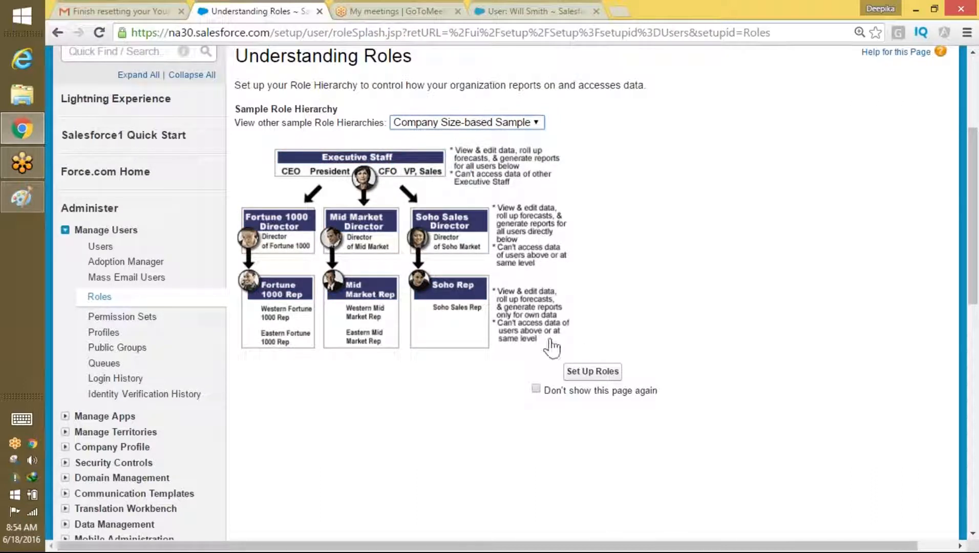
pyautogui.click(467, 123)
pyautogui.click(451, 137)
pyautogui.click(476, 125)
pyautogui.click(451, 149)
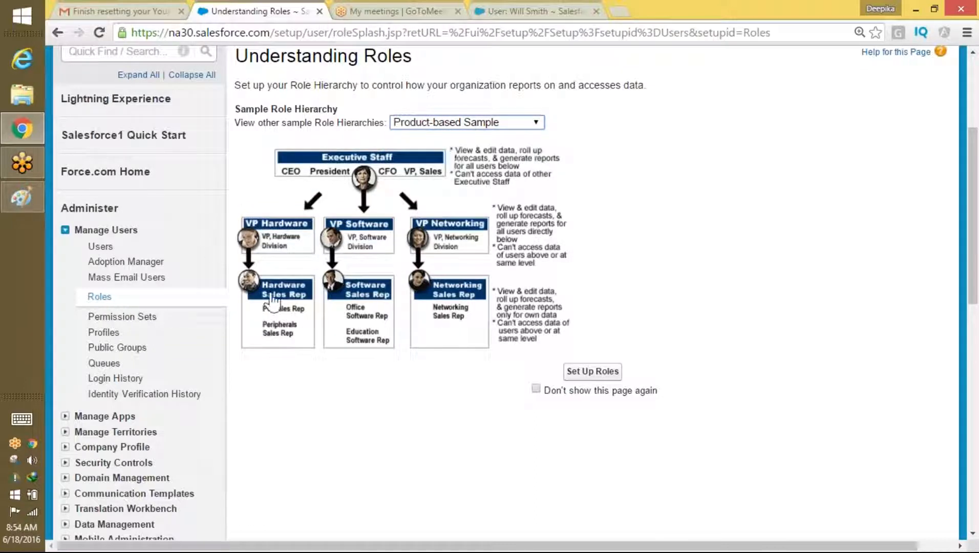
pyautogui.click(589, 372)
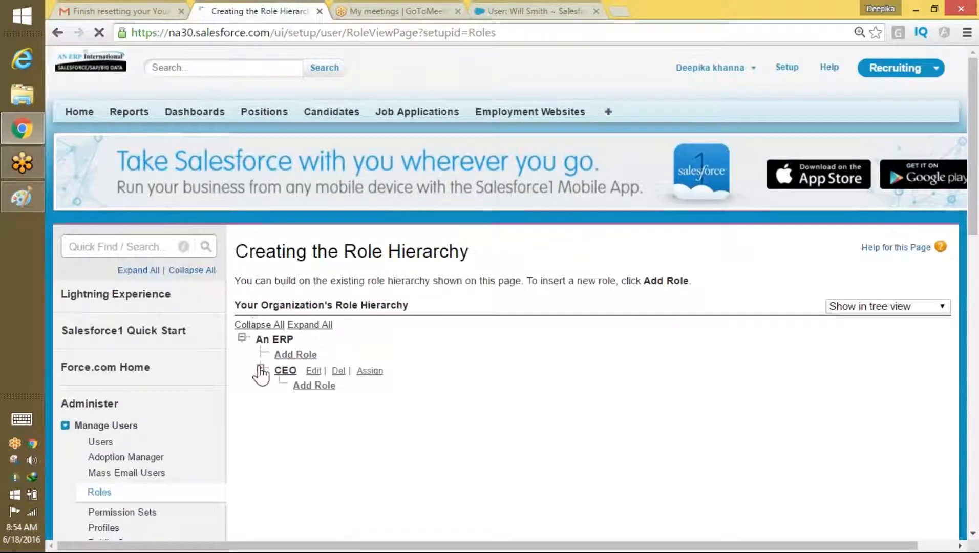
# Step: Add the role 'Manager Of Recruting' under SVP, Human Resources and save it
pyautogui.click(261, 369)
pyautogui.moveTo(976, 154); pyautogui.dragTo(975, 228)
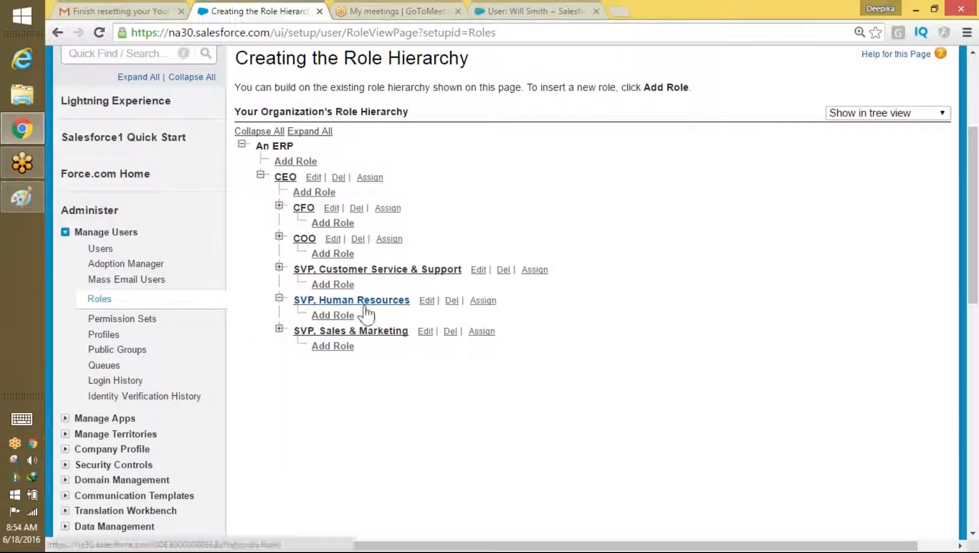
pyautogui.click(346, 317)
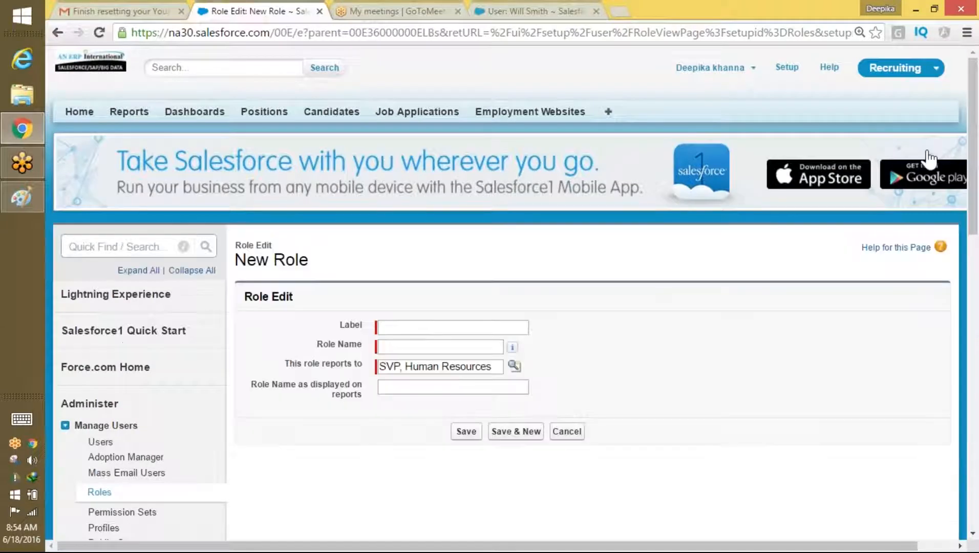
pyautogui.click(429, 326)
pyautogui.write('Ma')
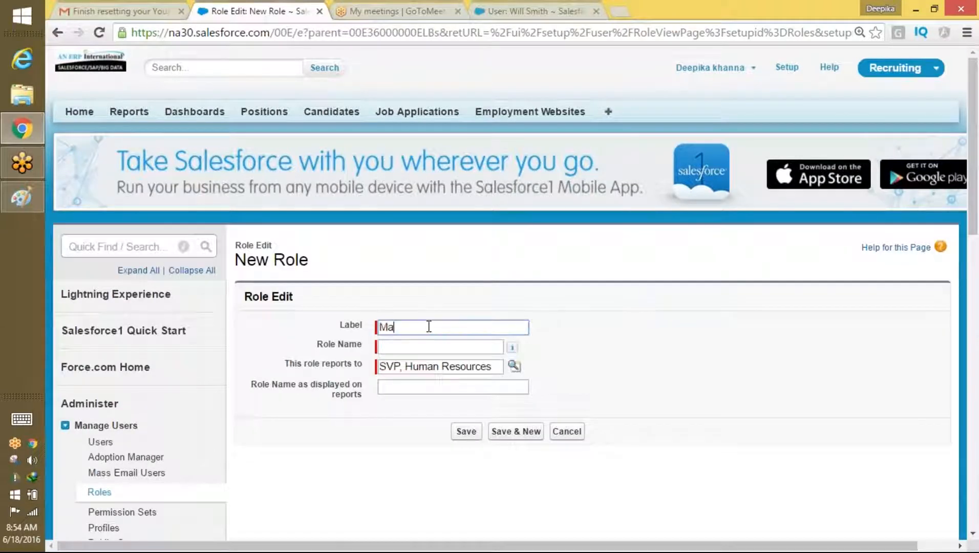
pyautogui.write('nager Of Recruting')
pyautogui.press('Tab')
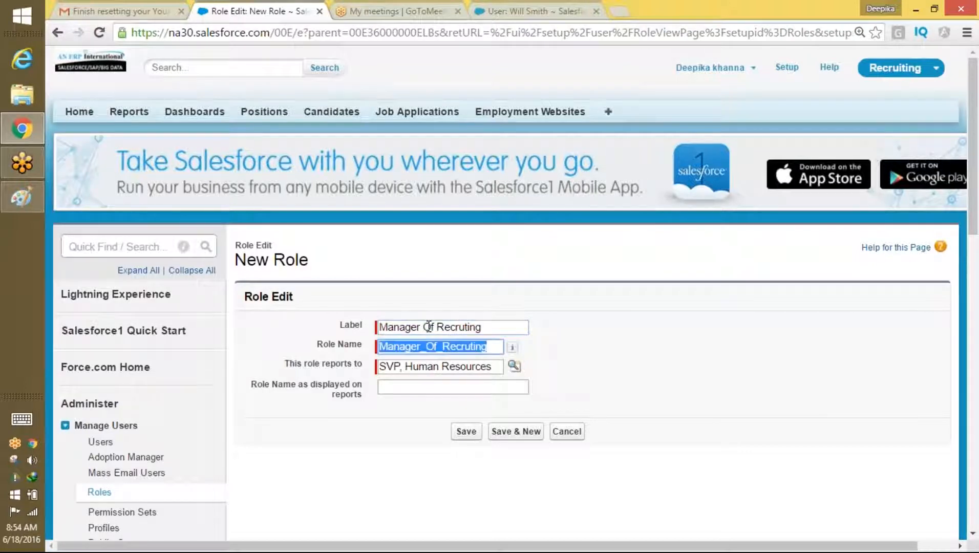
pyautogui.click(470, 438)
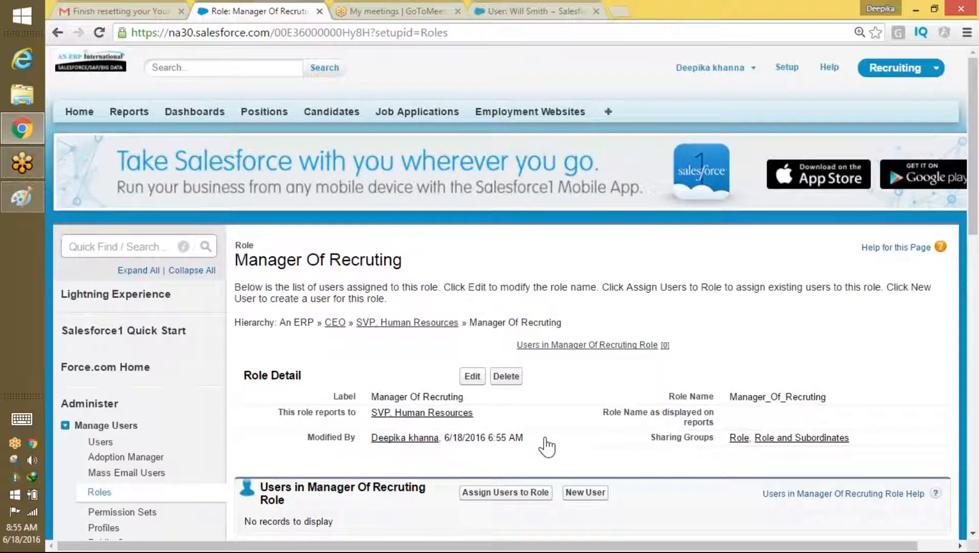
pyautogui.moveTo(476, 414); pyautogui.dragTo(379, 416)
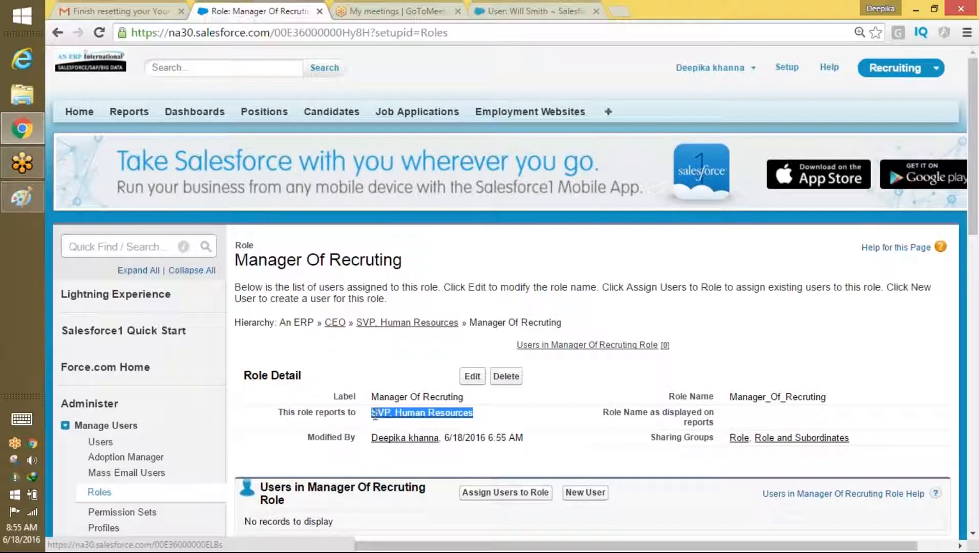
# Step: In Paint, write 'SVP' with an arrow pointing down to 'Manager'
pyautogui.hotkey('alt', 'Tab')
pyautogui.moveTo(142, 174); pyautogui.dragTo(136, 210)
pyautogui.moveTo(165, 190)
pyautogui.mouseDown()
pyautogui.moveTo(173, 205)
pyautogui.moveTo(181, 178)
pyautogui.mouseUp()
pyautogui.moveTo(207, 194)
pyautogui.mouseDown()
pyautogui.moveTo(202, 179)
pyautogui.moveTo(215, 172)
pyautogui.mouseUp()
pyautogui.moveTo(165, 226)
pyautogui.mouseDown()
pyautogui.moveTo(129, 309)
pyautogui.moveTo(158, 320)
pyautogui.mouseUp()
pyautogui.moveTo(124, 361)
pyautogui.mouseDown()
pyautogui.moveTo(132, 397)
pyautogui.moveTo(150, 365)
pyautogui.moveTo(228, 354)
pyautogui.moveTo(255, 388)
pyautogui.moveTo(275, 339)
pyautogui.mouseUp()
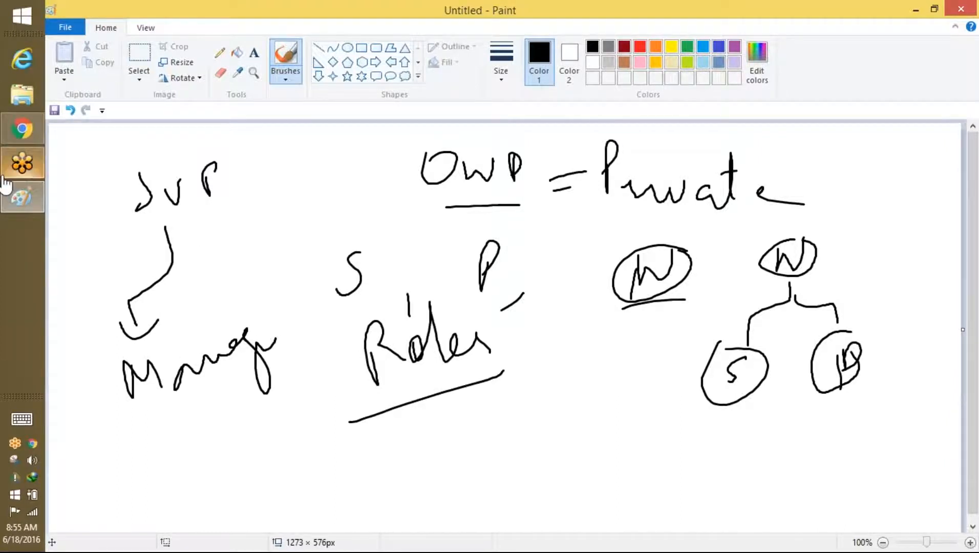
# Step: Back in Salesforce, open the SVP, Human Resources role page
pyautogui.click(22, 129)
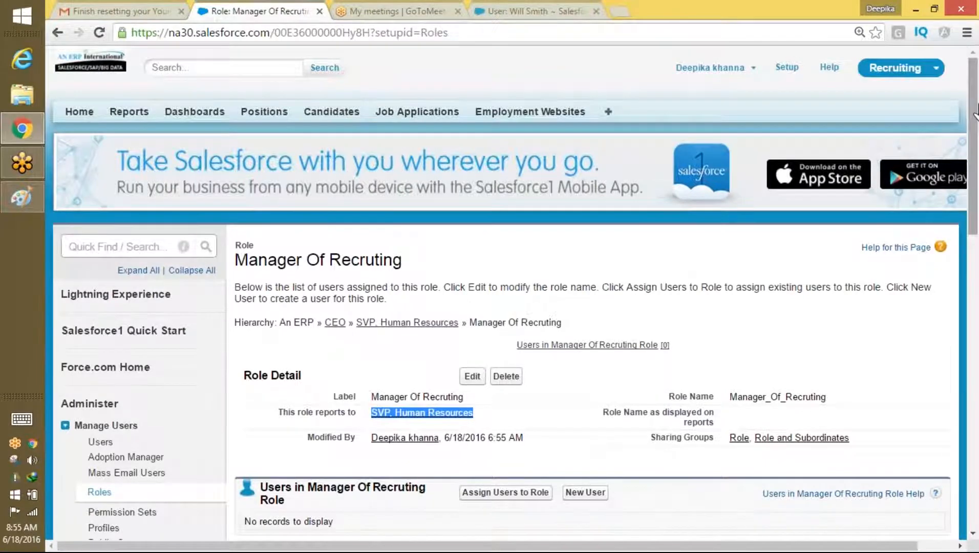
pyautogui.scroll(-3, 976, 111)
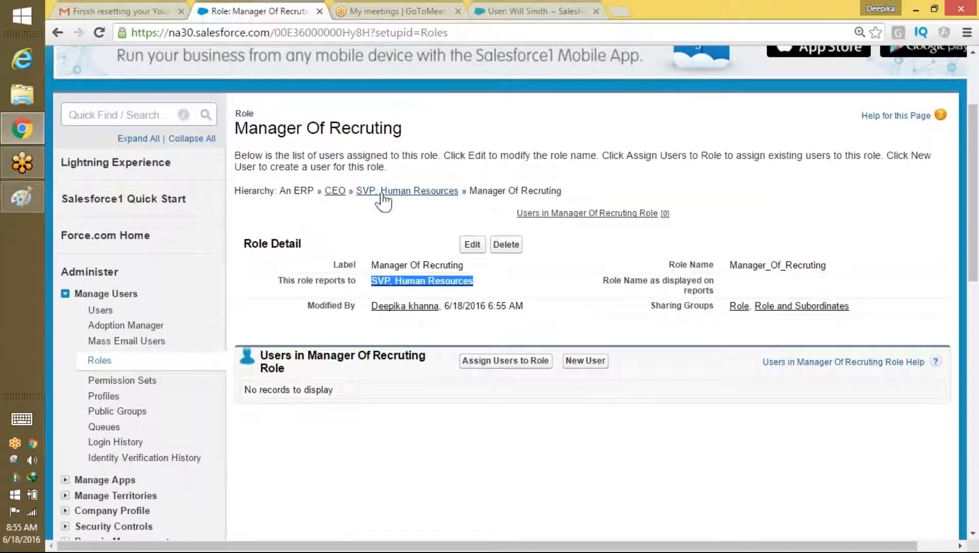
pyautogui.click(437, 202)
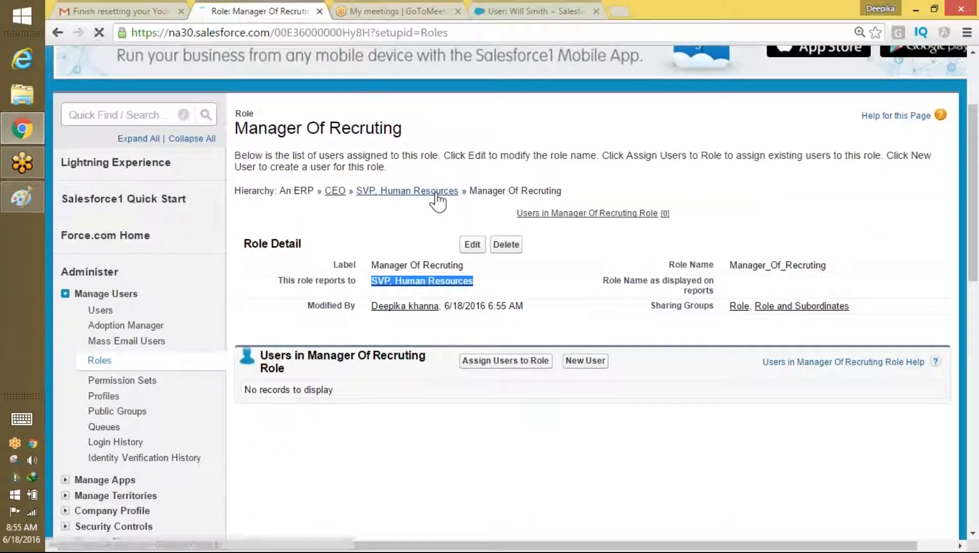
pyautogui.scroll(-2, 975, 176)
pyautogui.scroll(-3, 975, 176)
# Step: Go via the CEO role to Roles setup, choose Product-based Sample, and view the hierarchy tree
pyautogui.scroll(3, 974, 176)
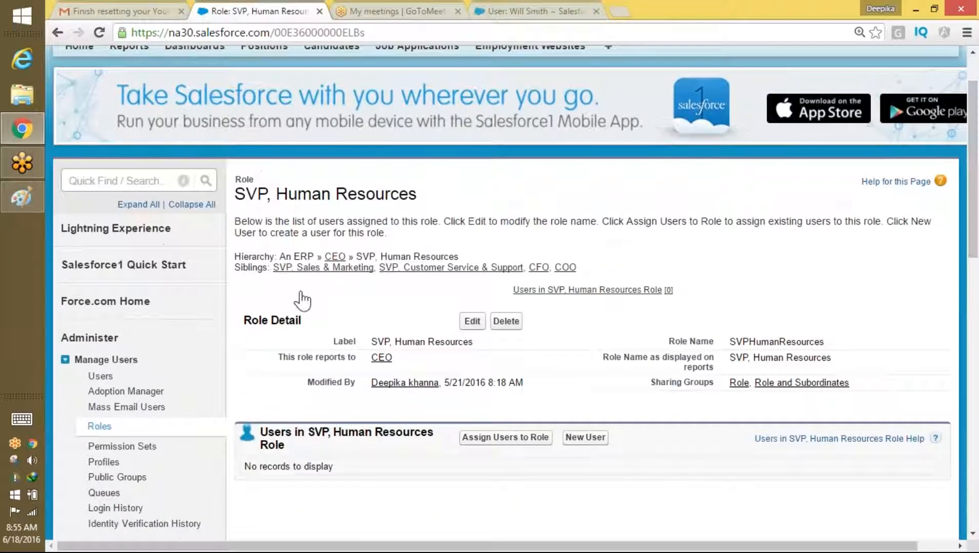
pyautogui.click(335, 257)
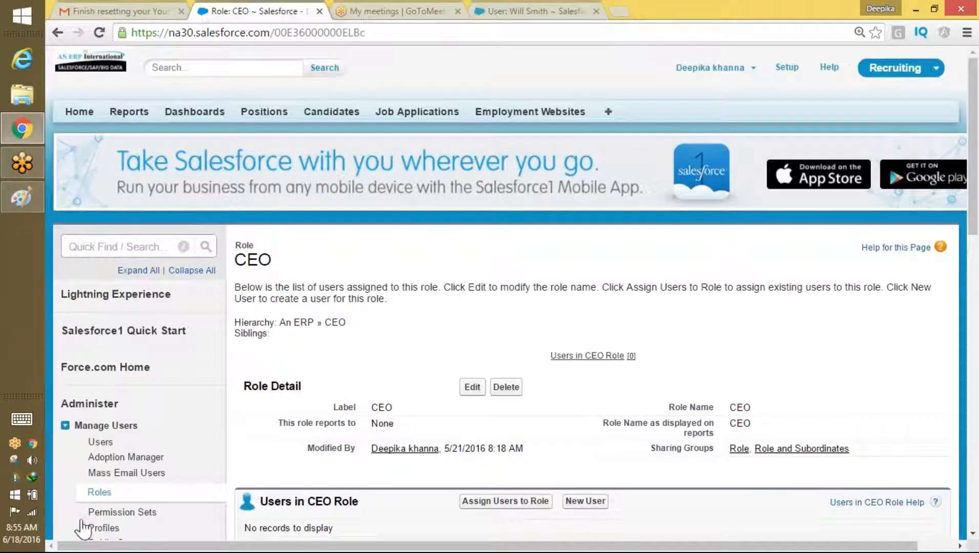
pyautogui.click(99, 492)
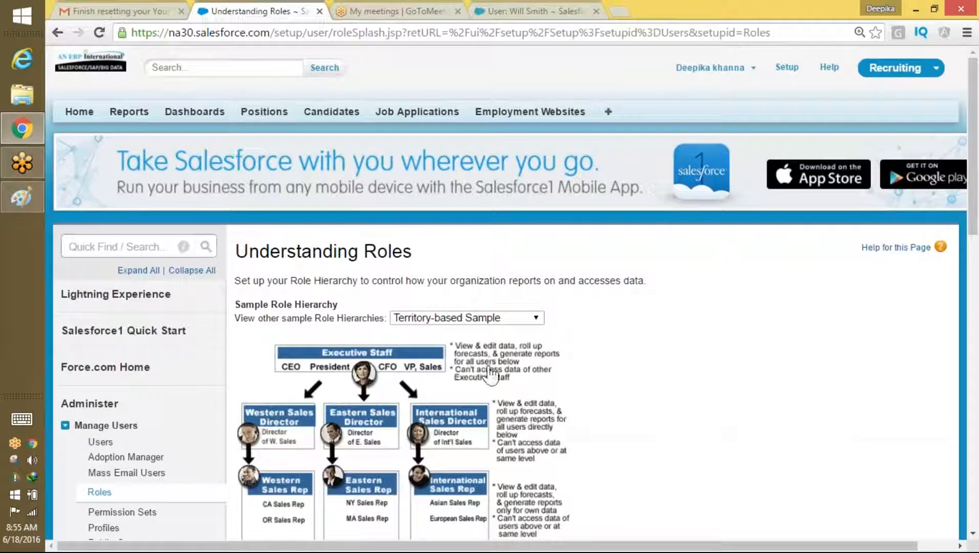
pyautogui.moveTo(973, 116); pyautogui.dragTo(973, 185)
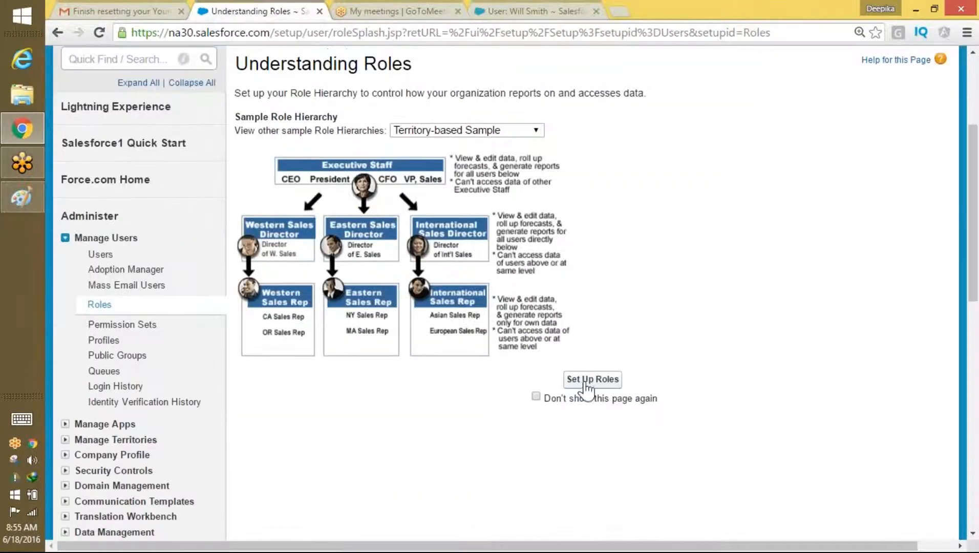
pyautogui.click(492, 134)
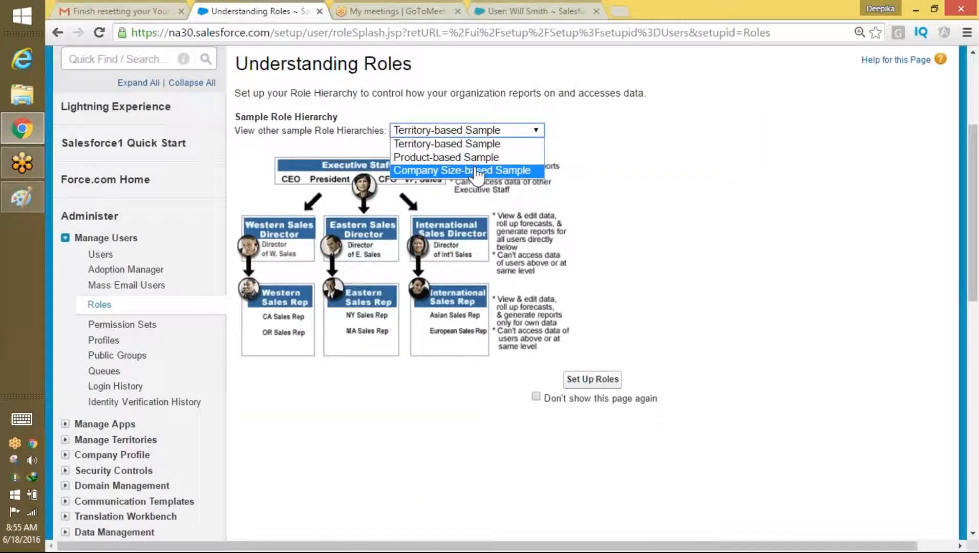
pyautogui.click(461, 157)
pyautogui.click(592, 379)
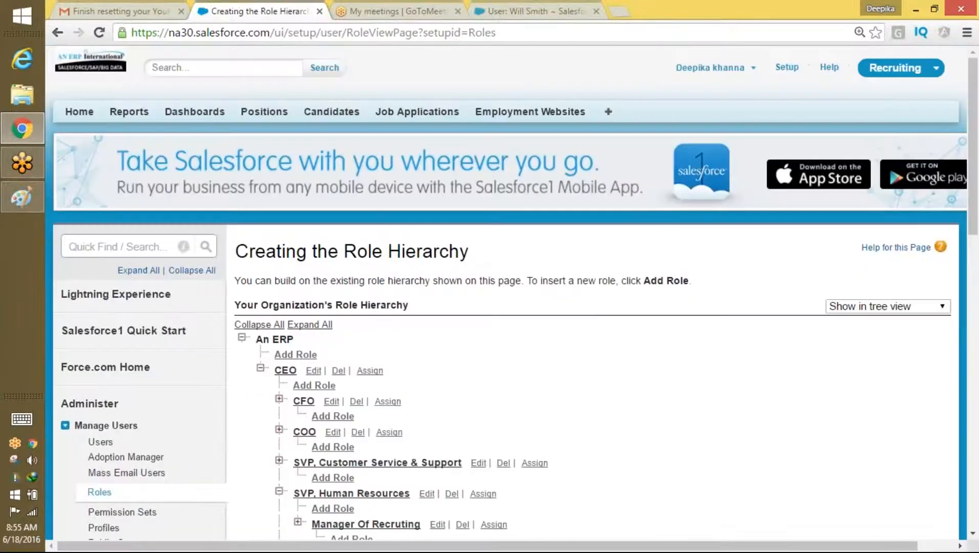
pyautogui.moveTo(975, 143); pyautogui.dragTo(976, 230)
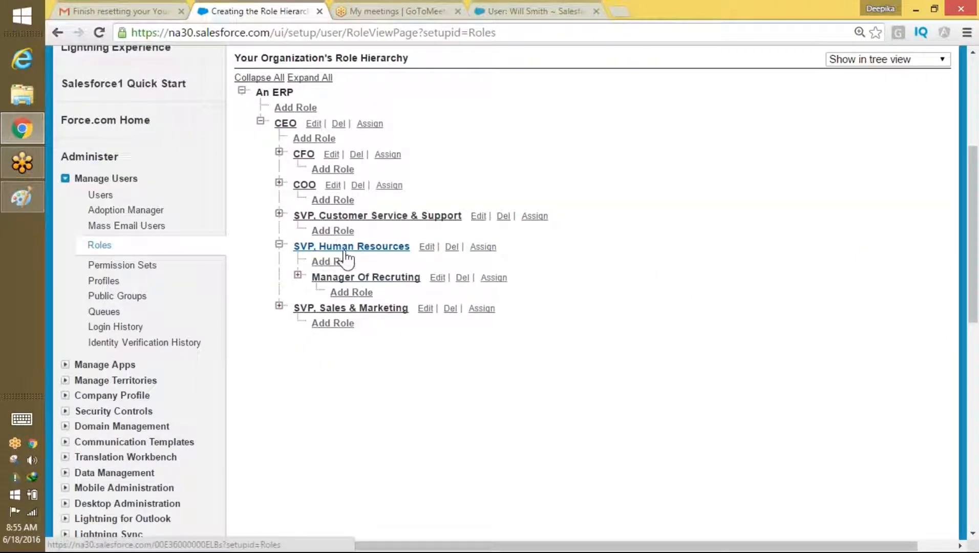
# Step: Add role 'Sales Associate Recruting' (name Sales_Associate_Recruting) under Manager Of Recruting and save
pyautogui.click(353, 293)
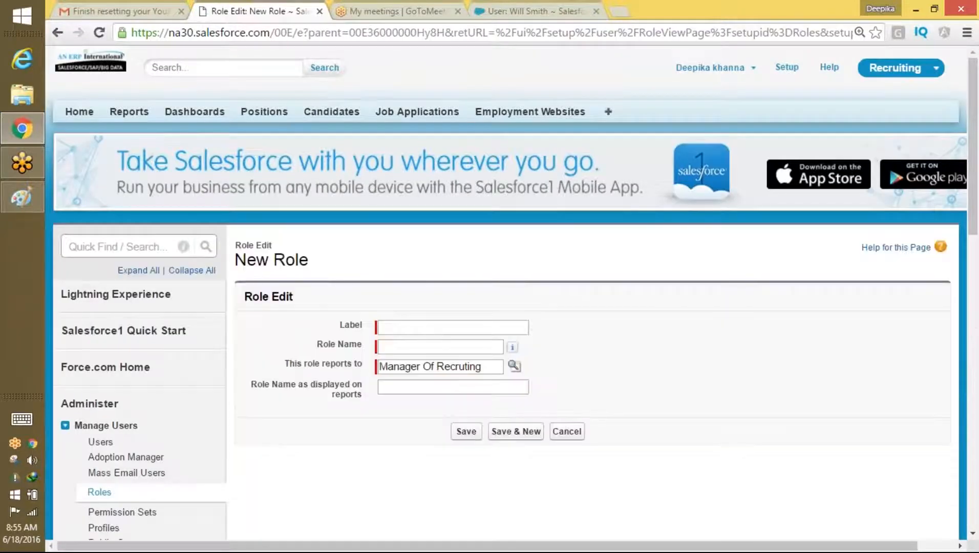
pyautogui.click(486, 327)
pyautogui.write('Recr')
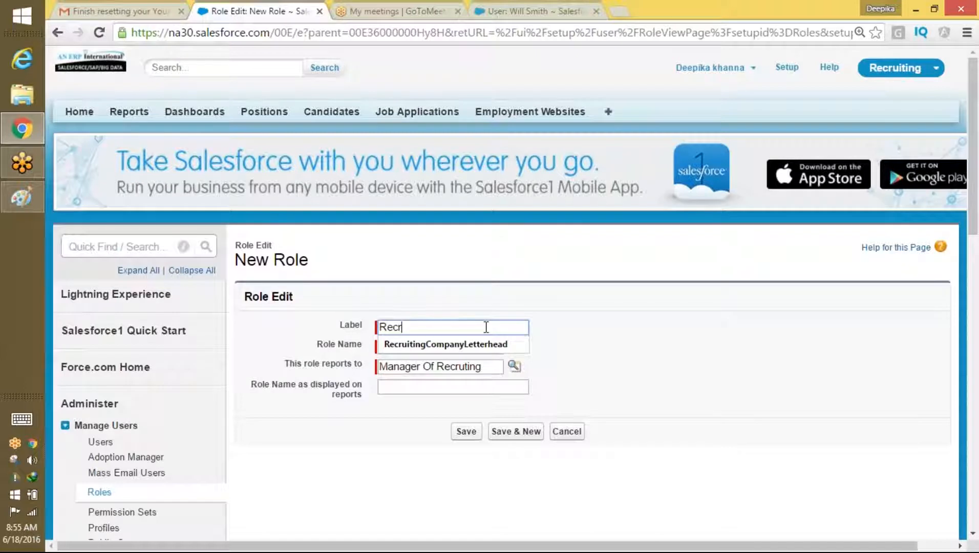
pyautogui.write('e')
pyautogui.press('BackSpace')
pyautogui.press('BackSpace')
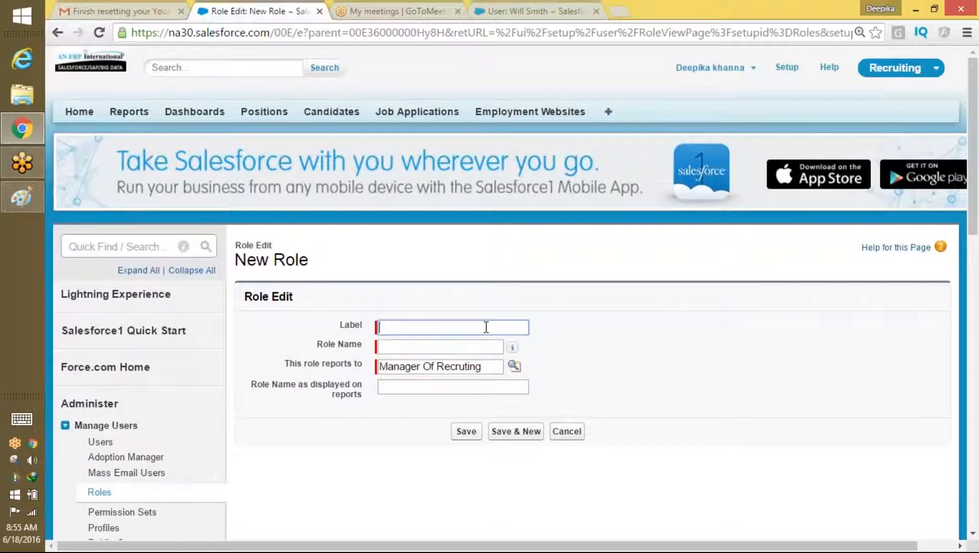
pyautogui.write('Sales ')
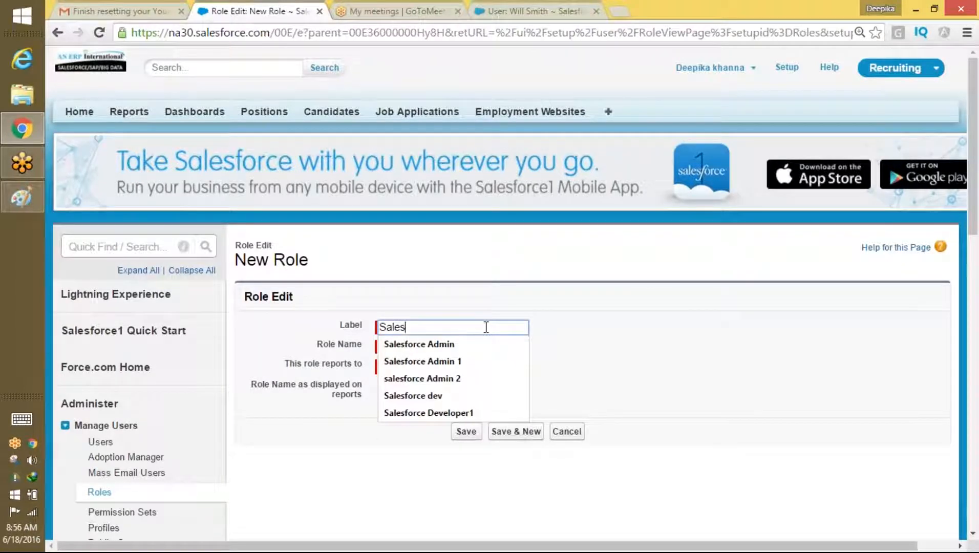
pyautogui.write('Associate')
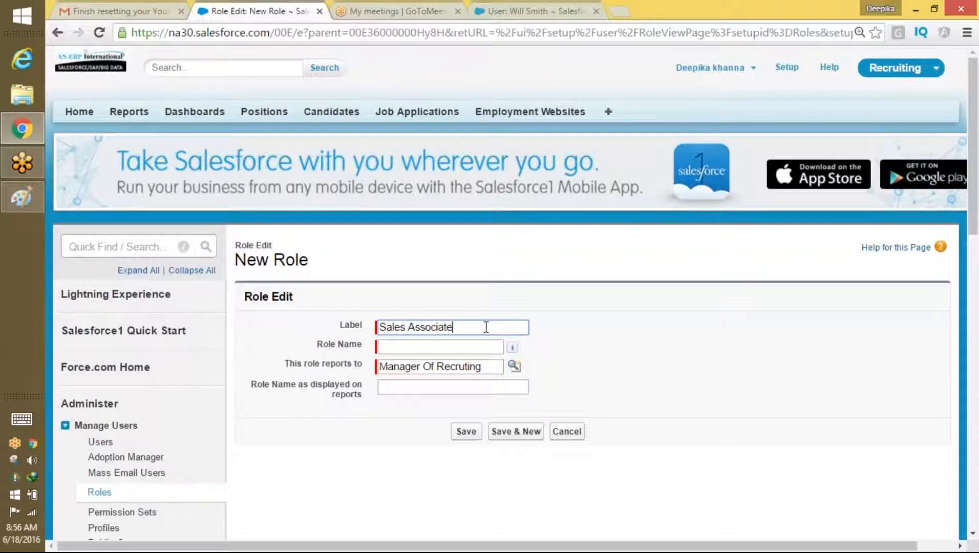
pyautogui.press('Tab')
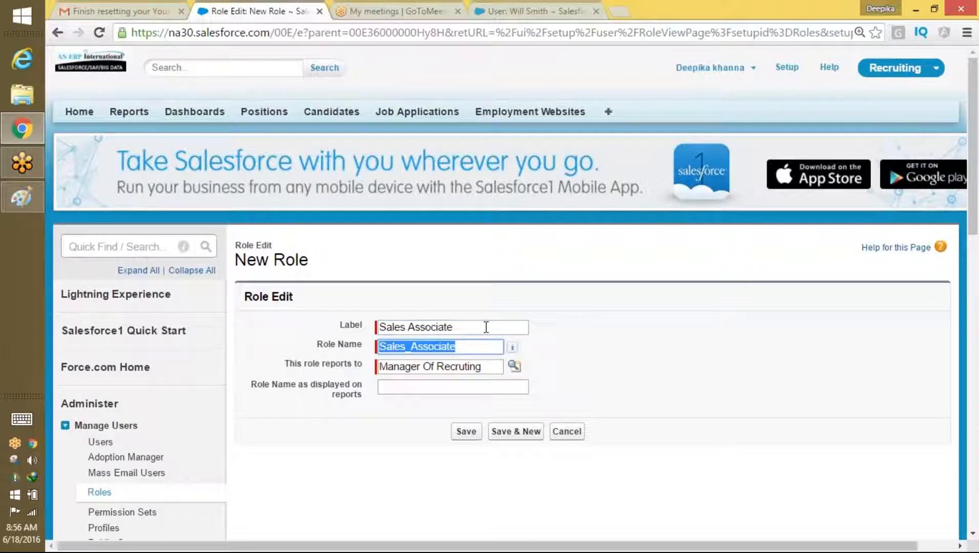
pyautogui.click(468, 333)
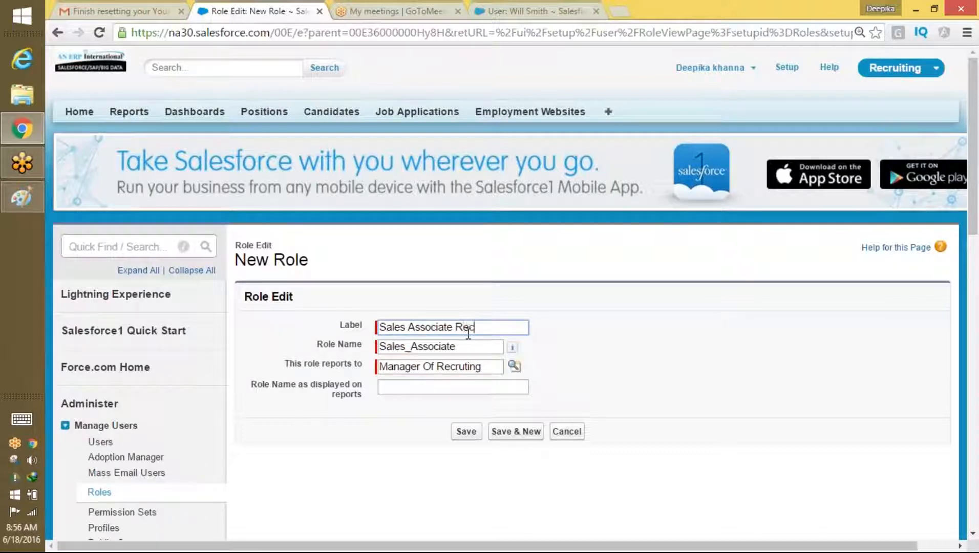
pyautogui.click(467, 345)
pyautogui.hotkey('ctrl', 'a')
pyautogui.press('BackSpace')
pyautogui.click(505, 327)
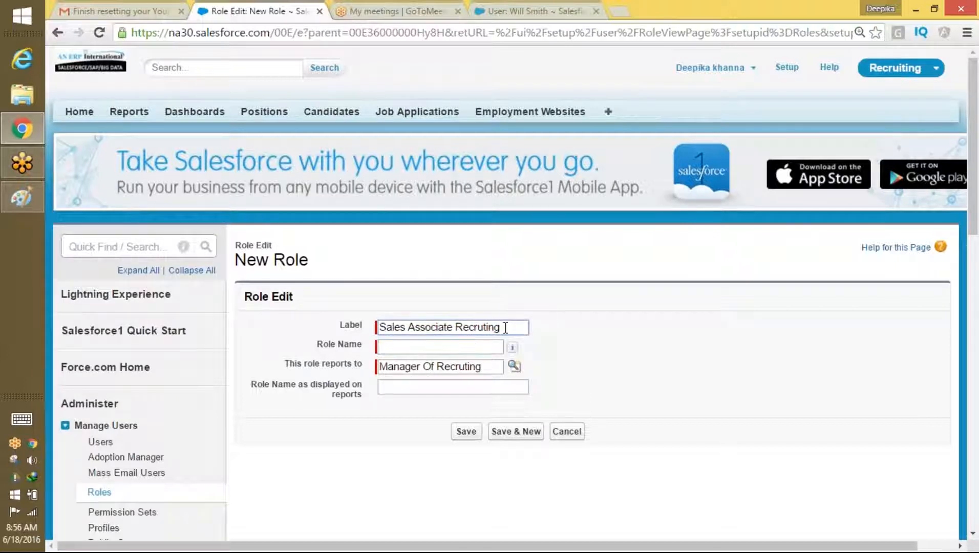
pyautogui.press('Tab')
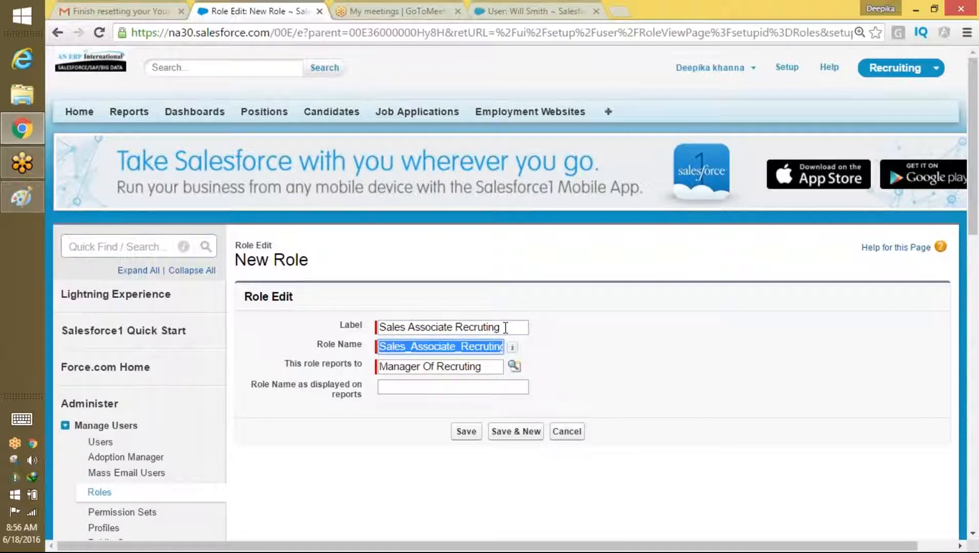
pyautogui.click(466, 432)
# Step: Extend the Paint sketch with an arrow from Manager to SW, circling SVP, Manager and SW
pyautogui.click(13, 197)
pyautogui.moveTo(188, 399)
pyautogui.mouseDown()
pyautogui.moveTo(196, 461)
pyautogui.moveTo(216, 426)
pyautogui.mouseUp()
pyautogui.moveTo(229, 474); pyautogui.dragTo(221, 510)
pyautogui.moveTo(242, 482)
pyautogui.mouseDown()
pyautogui.moveTo(247, 500)
pyautogui.moveTo(258, 463)
pyautogui.moveTo(270, 487)
pyautogui.mouseUp()
pyautogui.moveTo(259, 318)
pyautogui.mouseDown()
pyautogui.moveTo(144, 341)
pyautogui.moveTo(281, 331)
pyautogui.moveTo(201, 325)
pyautogui.mouseUp()
pyautogui.moveTo(241, 169)
pyautogui.mouseDown()
pyautogui.moveTo(187, 235)
pyautogui.moveTo(232, 160)
pyautogui.mouseUp()
pyautogui.moveTo(292, 453)
pyautogui.mouseDown()
pyautogui.moveTo(232, 440)
pyautogui.moveTo(248, 447)
pyautogui.mouseUp()
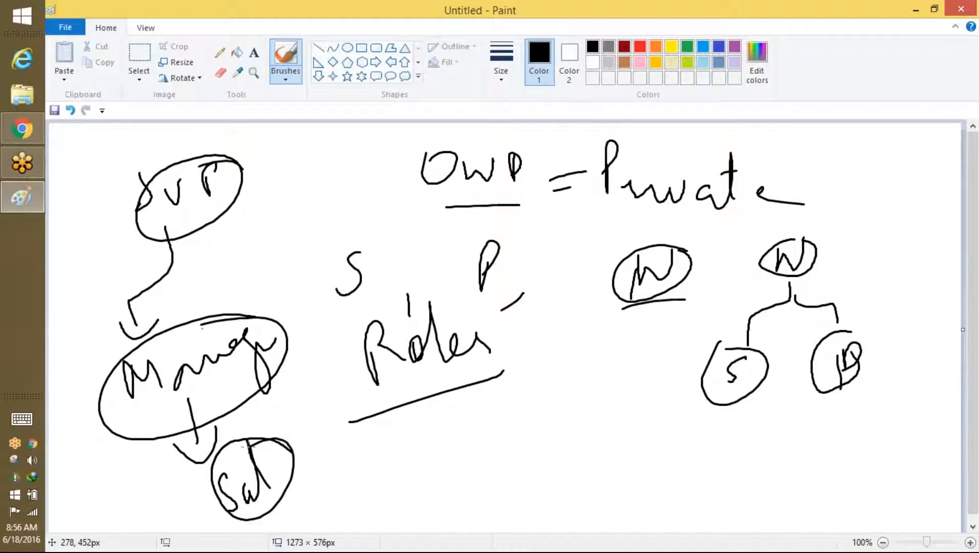
# Step: Open Roles setup, choose Product-based Sample, and view Sales Associate Recruting under Manager Of Recruting
pyautogui.click(916, 9)
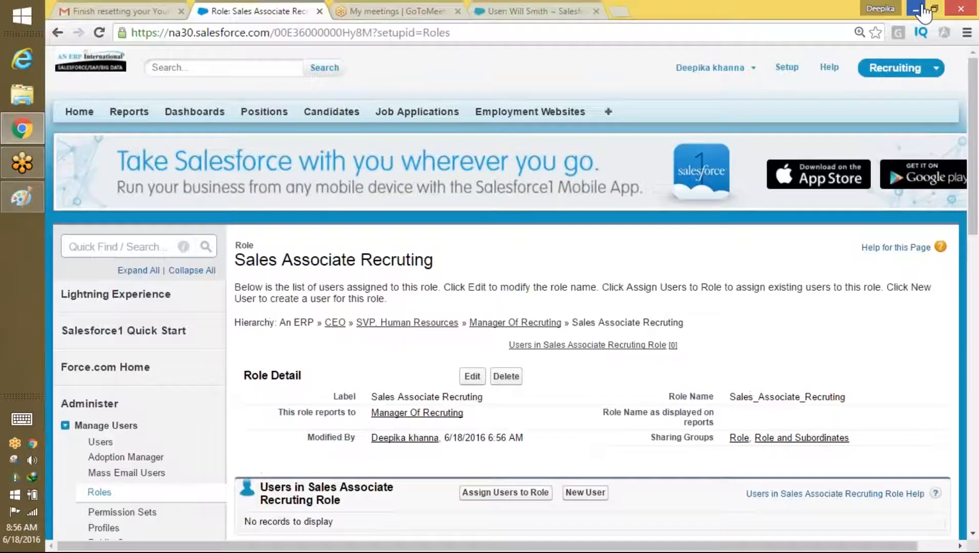
pyautogui.moveTo(976, 200); pyautogui.dragTo(968, 274)
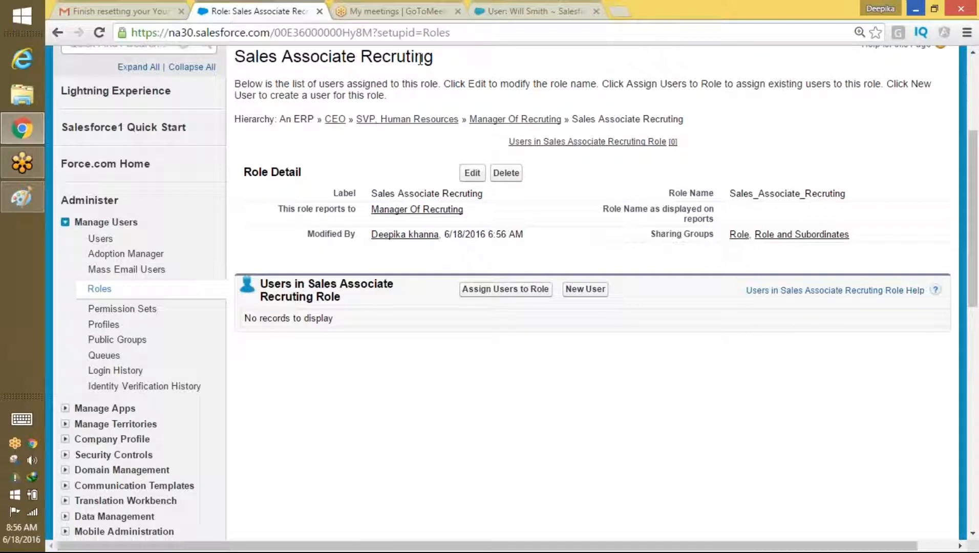
pyautogui.click(99, 288)
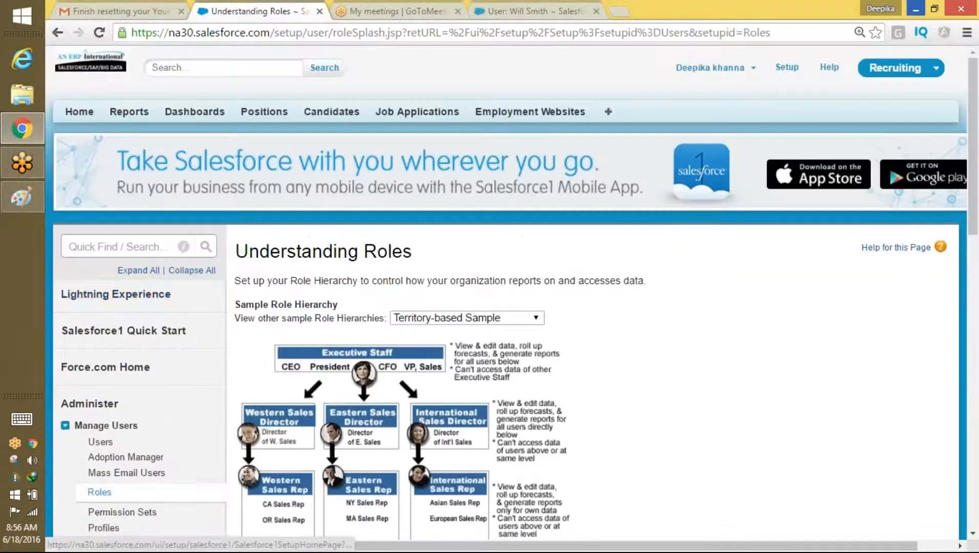
pyautogui.scroll(-5, 658, 270)
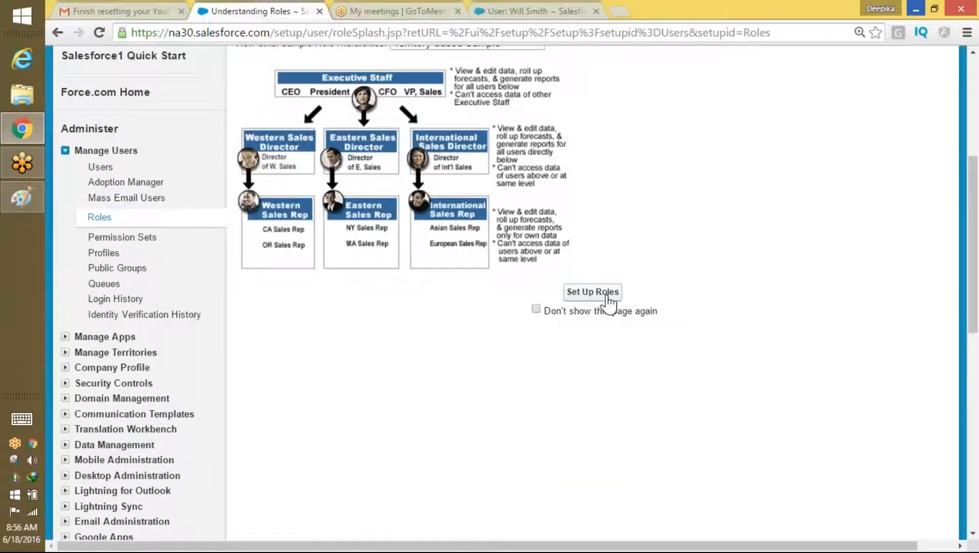
pyautogui.scroll(1, 974, 238)
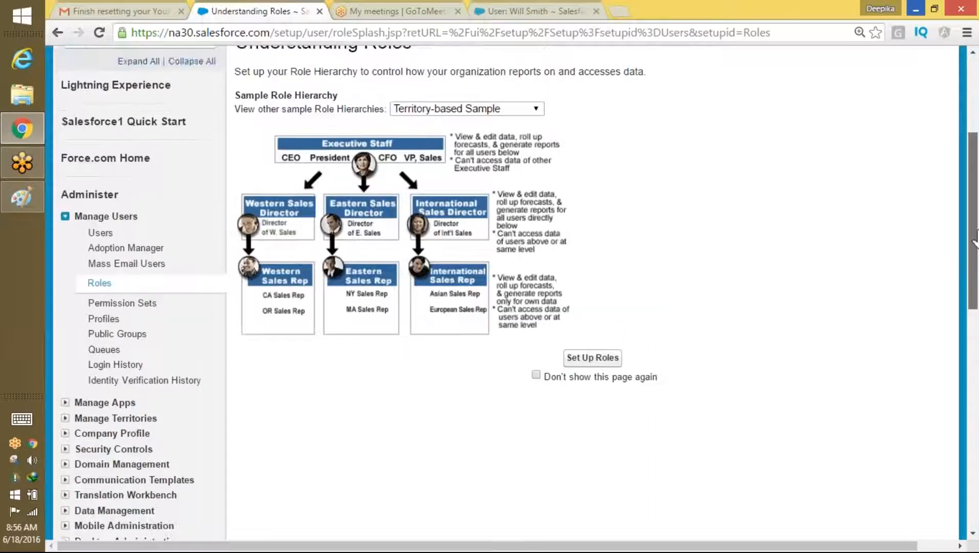
pyautogui.scroll(1, 974, 238)
pyautogui.click(525, 183)
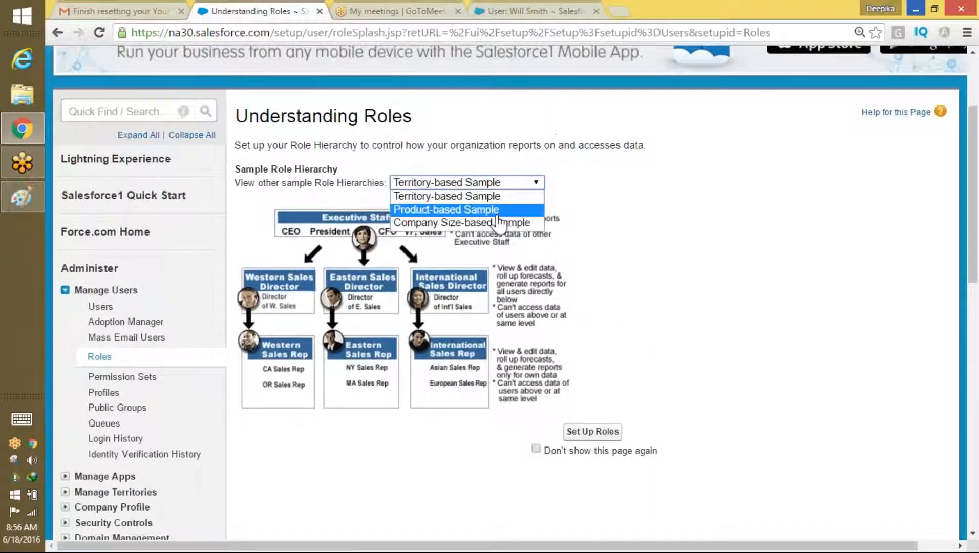
pyautogui.click(498, 210)
pyautogui.click(592, 431)
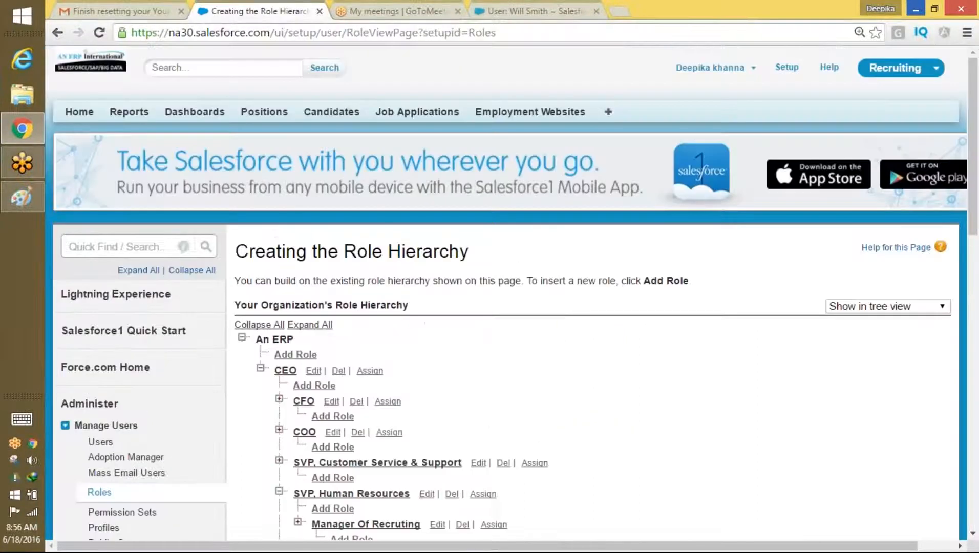
pyautogui.scroll(-3, 975, 169)
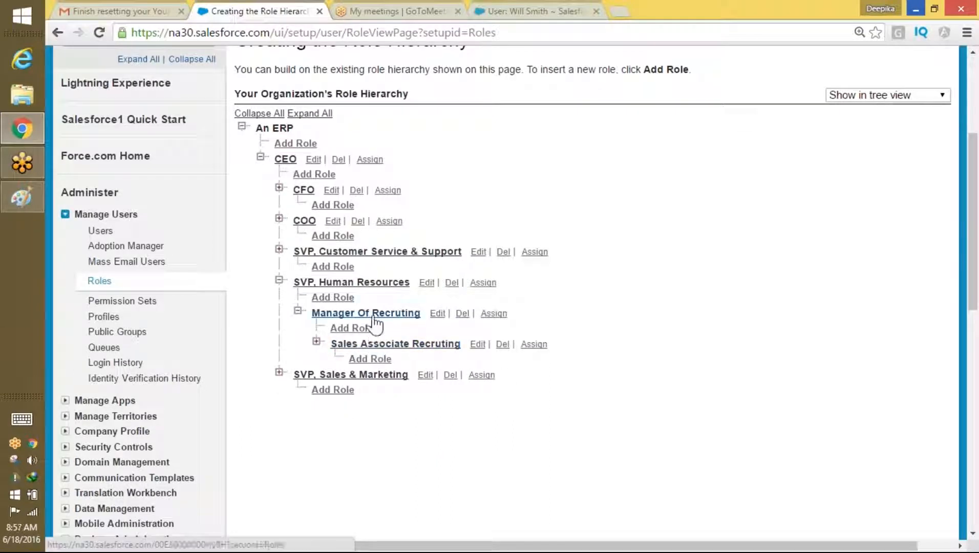
# Step: Assign one available user to the Manager Of Recruting role and save
pyautogui.click(496, 315)
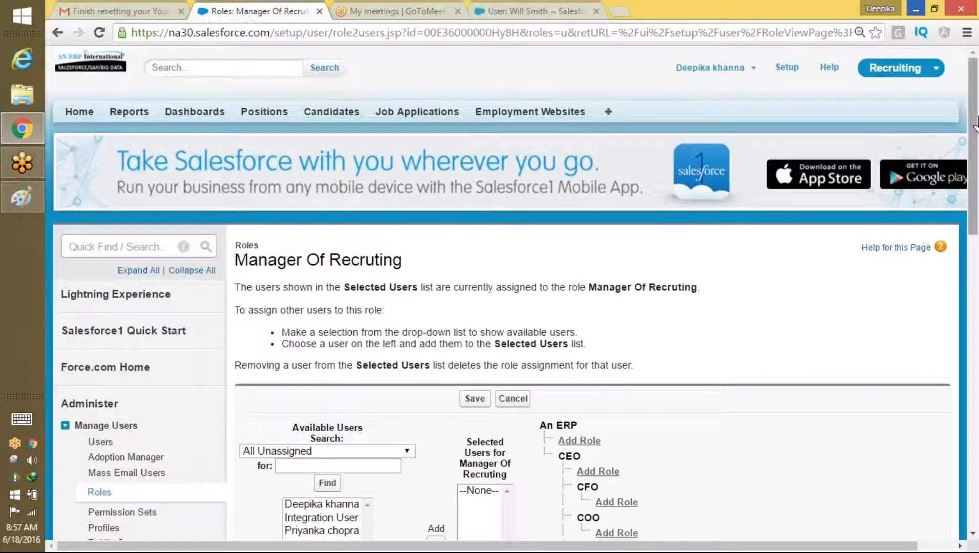
pyautogui.moveTo(973, 129); pyautogui.dragTo(973, 229)
pyautogui.click(311, 296)
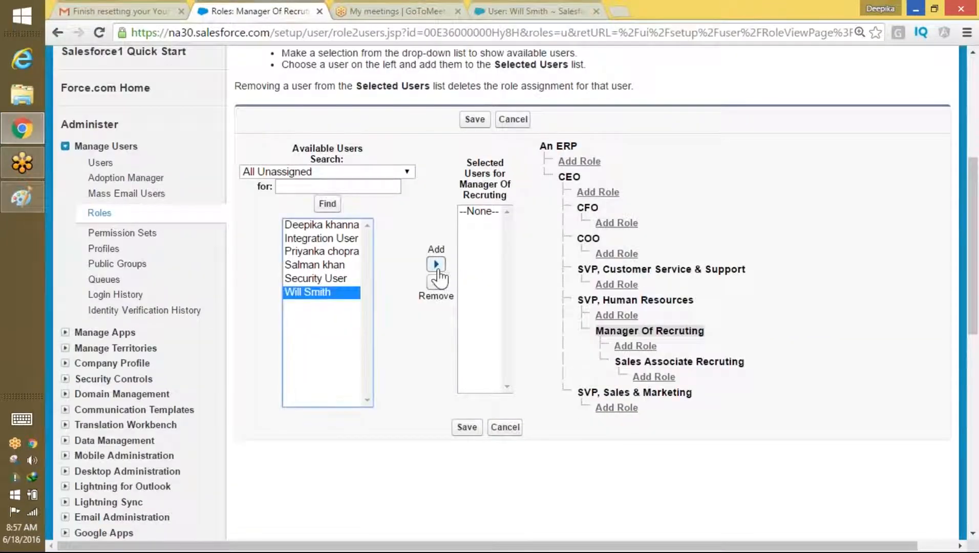
pyautogui.click(436, 265)
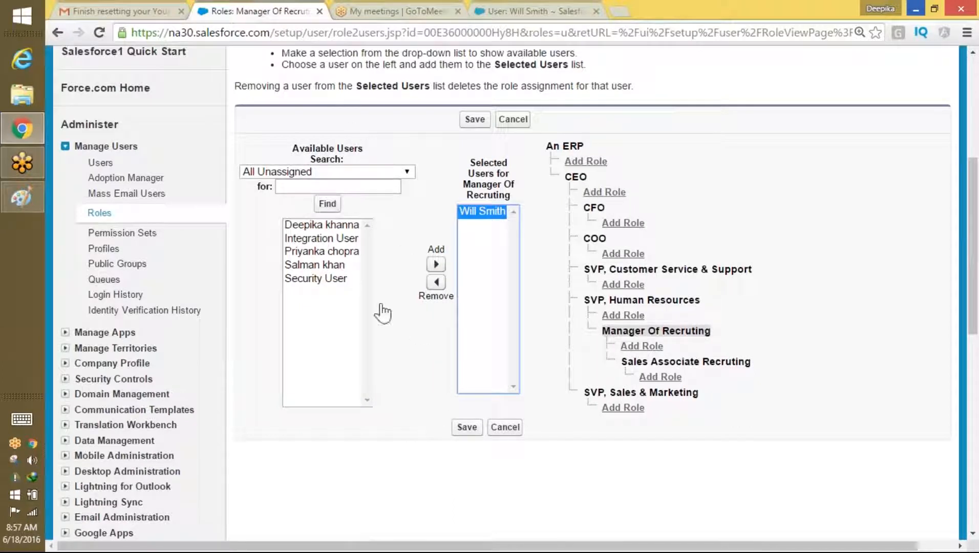
pyautogui.click(466, 427)
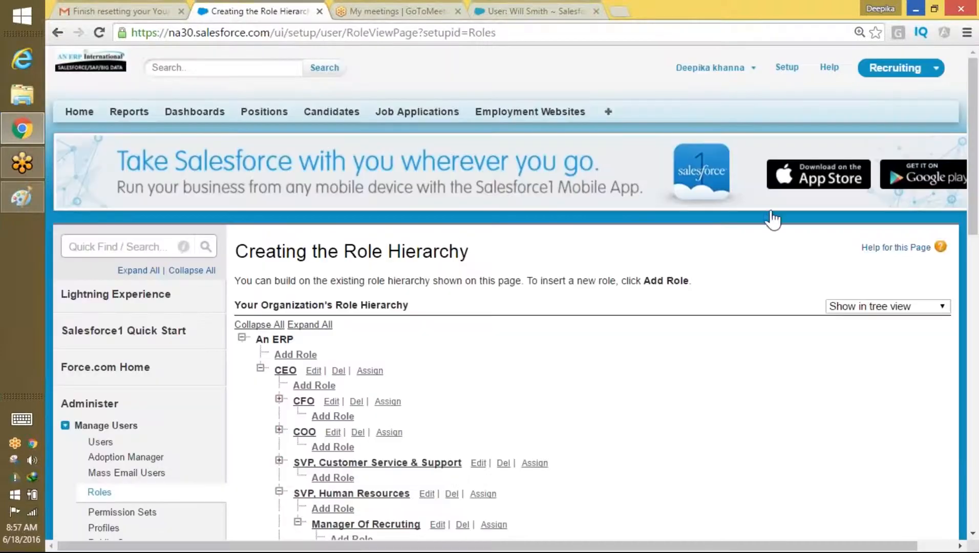
pyautogui.moveTo(972, 120); pyautogui.dragTo(970, 192)
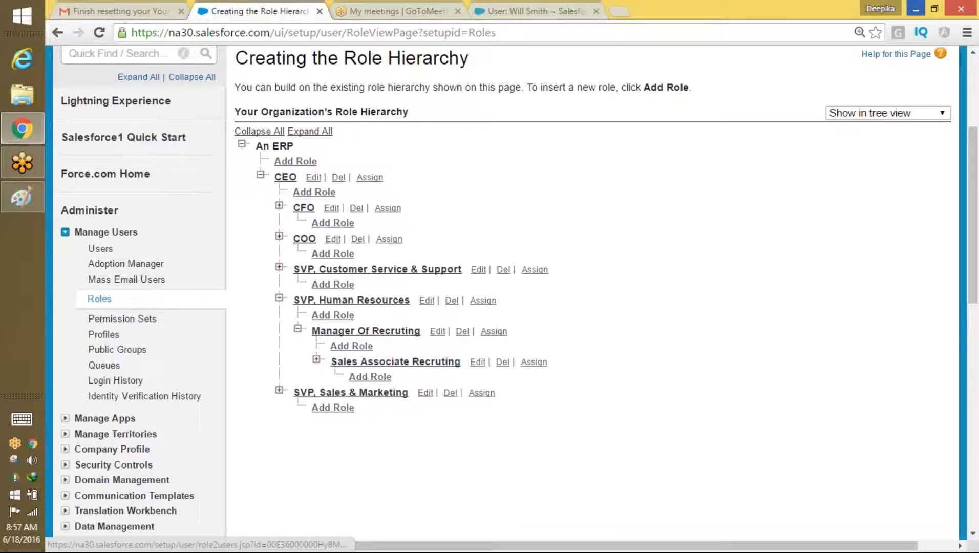
# Step: Add the two available users to the Sales Associate Recruting role and save
pyautogui.click(533, 363)
pyautogui.moveTo(973, 92); pyautogui.dragTo(974, 142)
pyautogui.moveTo(307, 399); pyautogui.dragTo(334, 384)
pyautogui.click(436, 396)
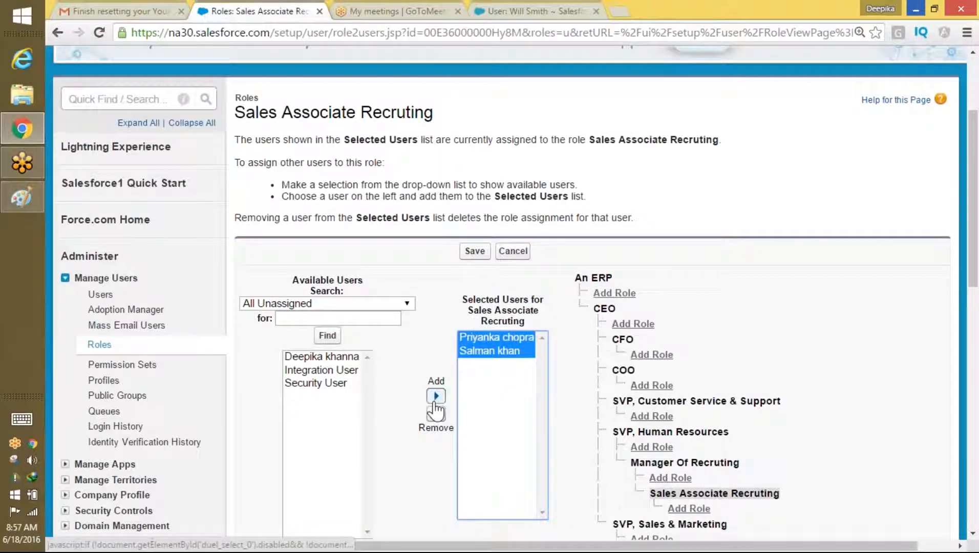
pyautogui.click(472, 252)
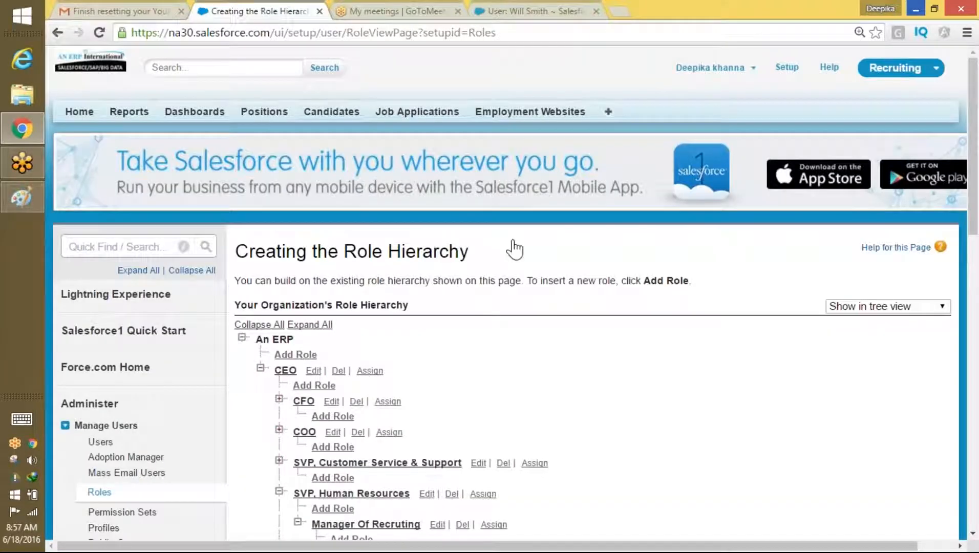
pyautogui.moveTo(976, 91); pyautogui.dragTo(976, 134)
# Step: Return to the role hierarchy with the Product-based Sample view, then Quick Find 'user'
pyautogui.click(99, 454)
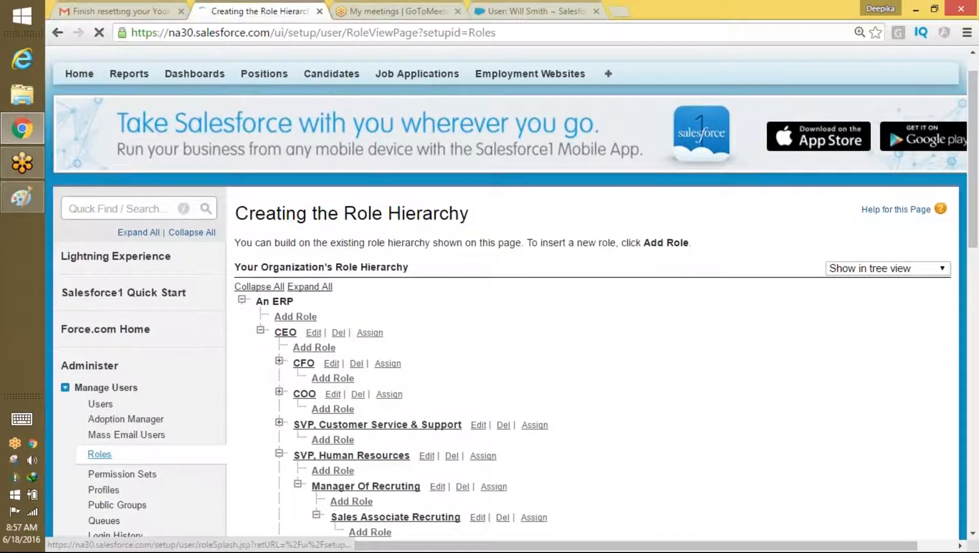
pyautogui.click(526, 318)
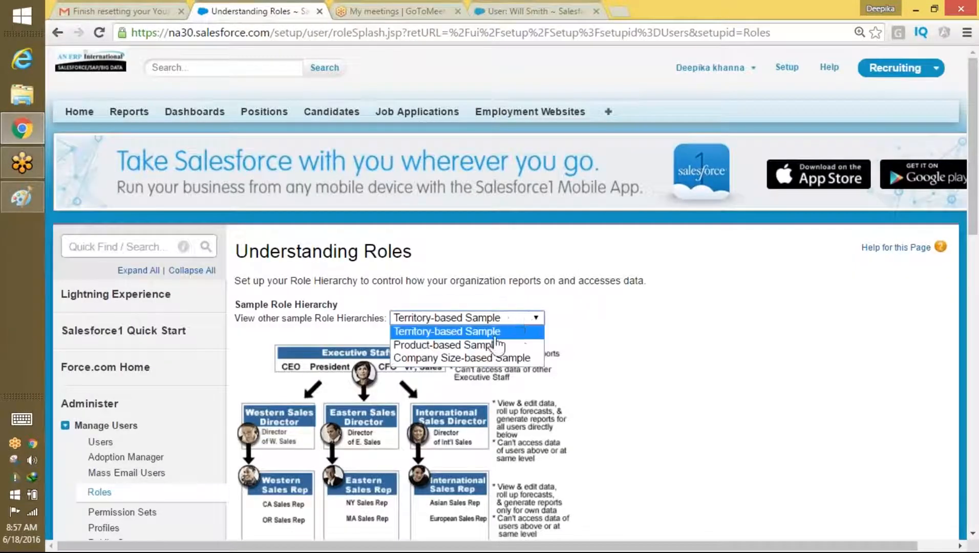
pyautogui.click(477, 344)
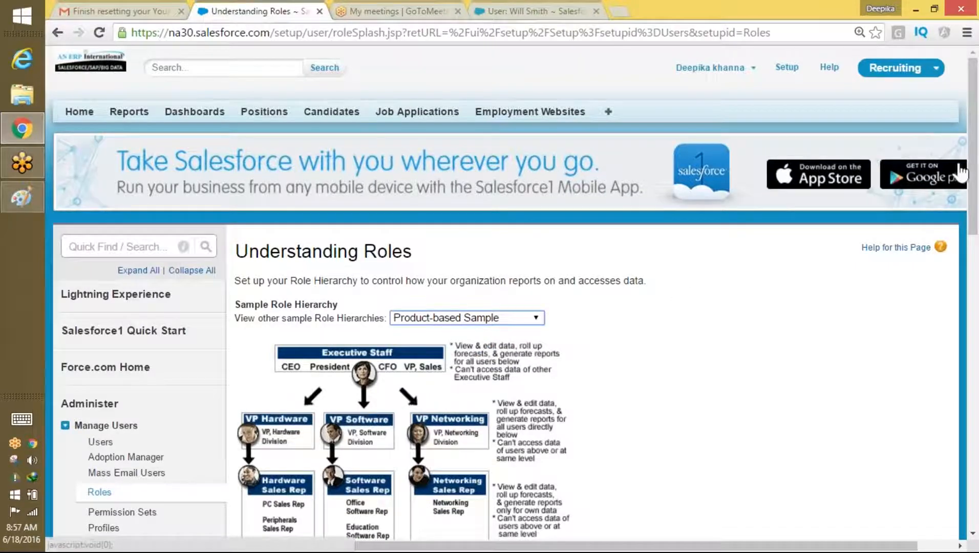
pyautogui.scroll(-5, 953, 205)
pyautogui.click(593, 299)
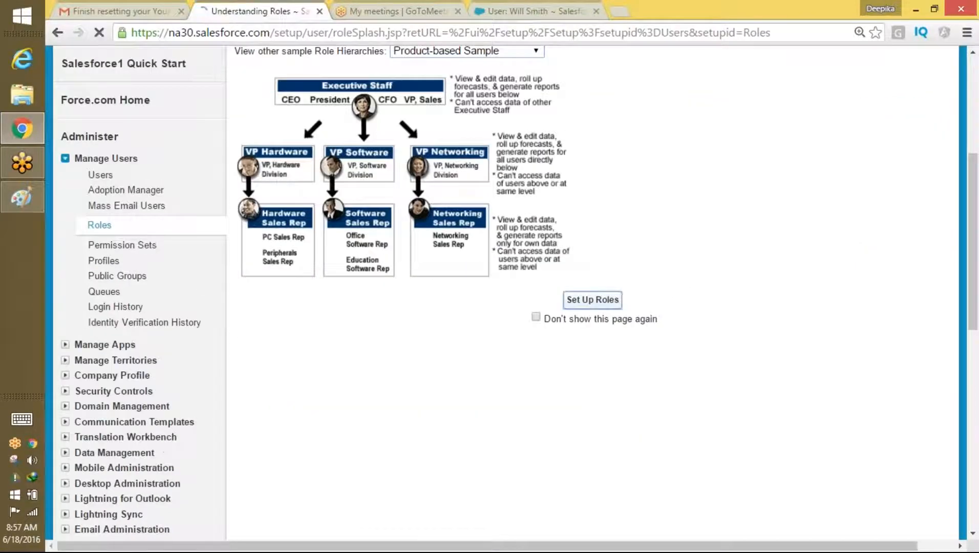
pyautogui.moveTo(975, 137)
pyautogui.mouseDown()
pyautogui.moveTo(974, 232)
pyautogui.moveTo(975, 138)
pyautogui.mouseUp()
pyautogui.click(81, 247)
pyautogui.write('user')
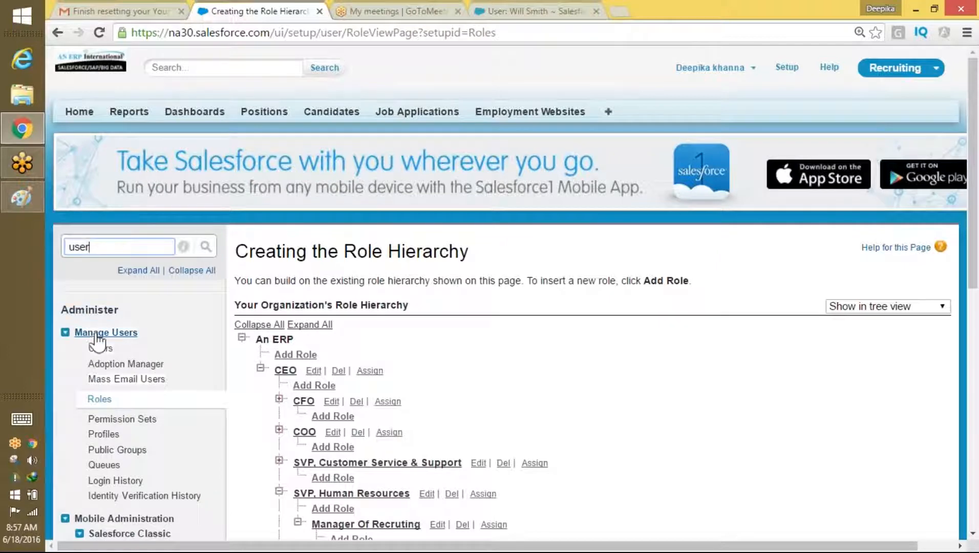
# Step: Open Users to see Sales Associate Recruting (two users) and Manager Of Recruting (one user)
pyautogui.click(99, 349)
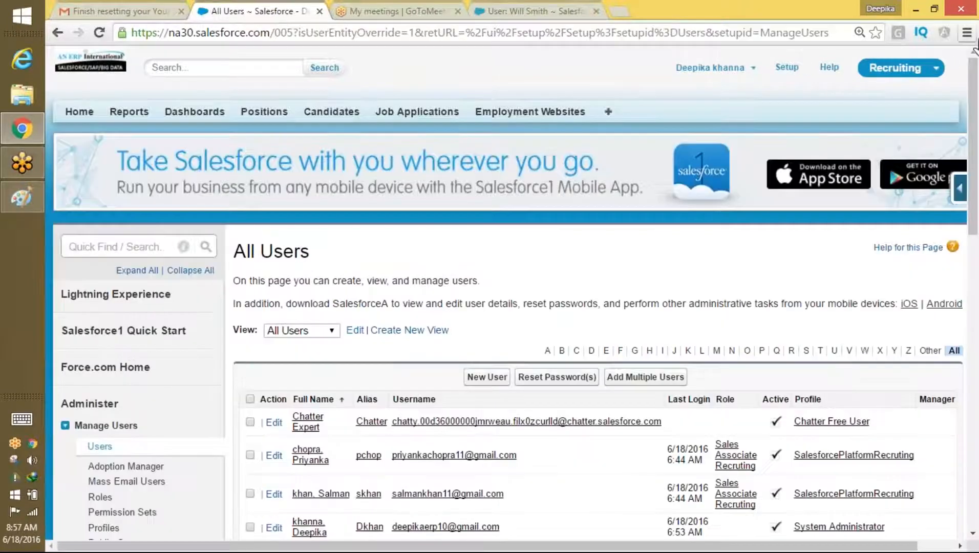
pyautogui.moveTo(974, 110); pyautogui.dragTo(976, 177)
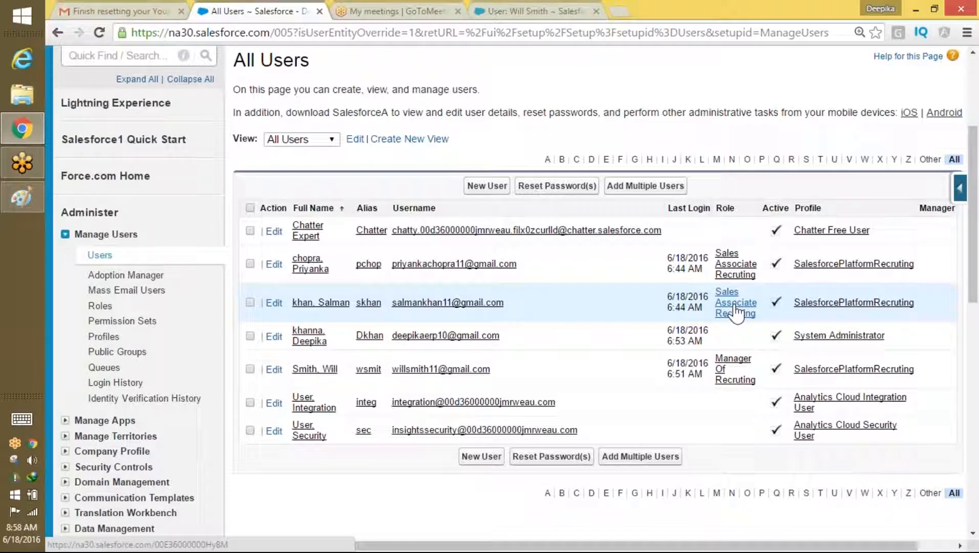
pyautogui.click(599, 16)
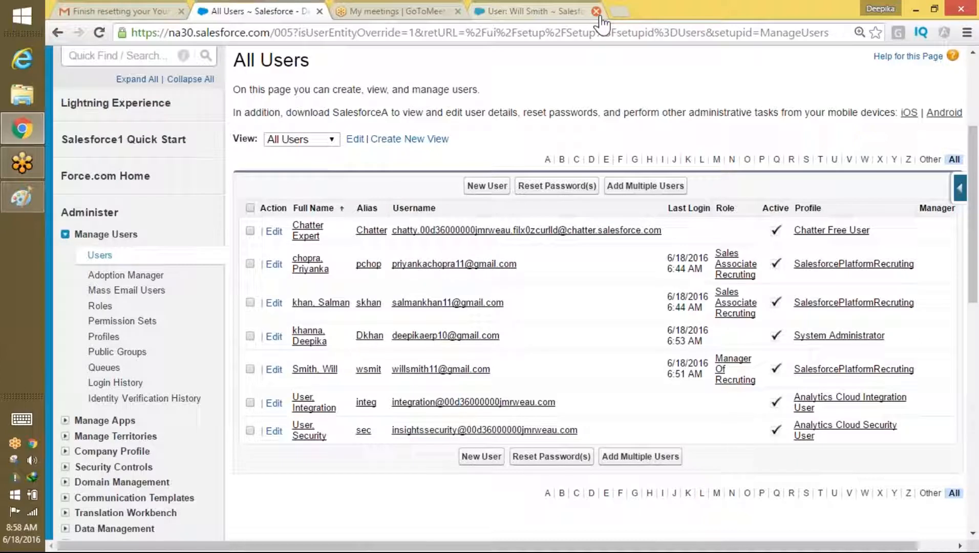
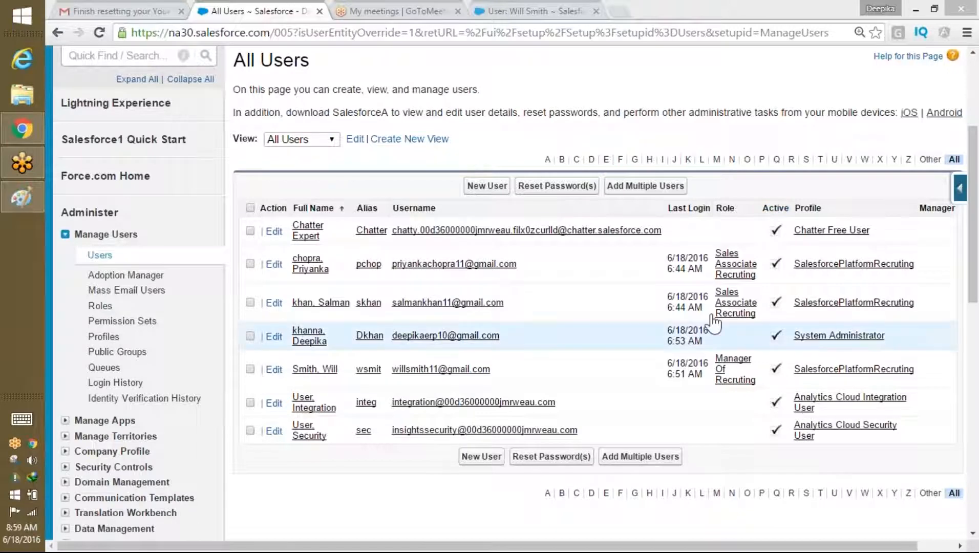
# Step: Start a new blank Paint picture, discarding the old role sketch without saving
pyautogui.click(41, 197)
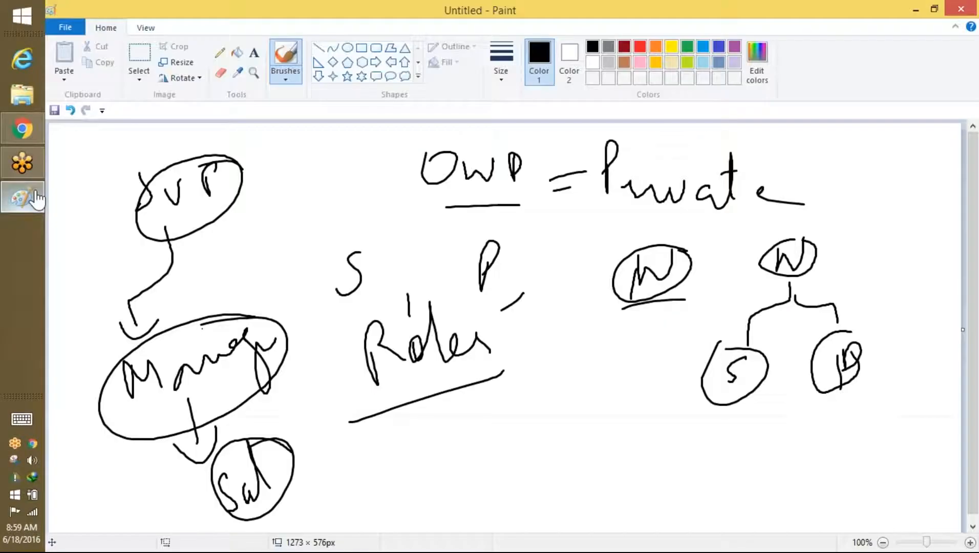
pyautogui.click(69, 28)
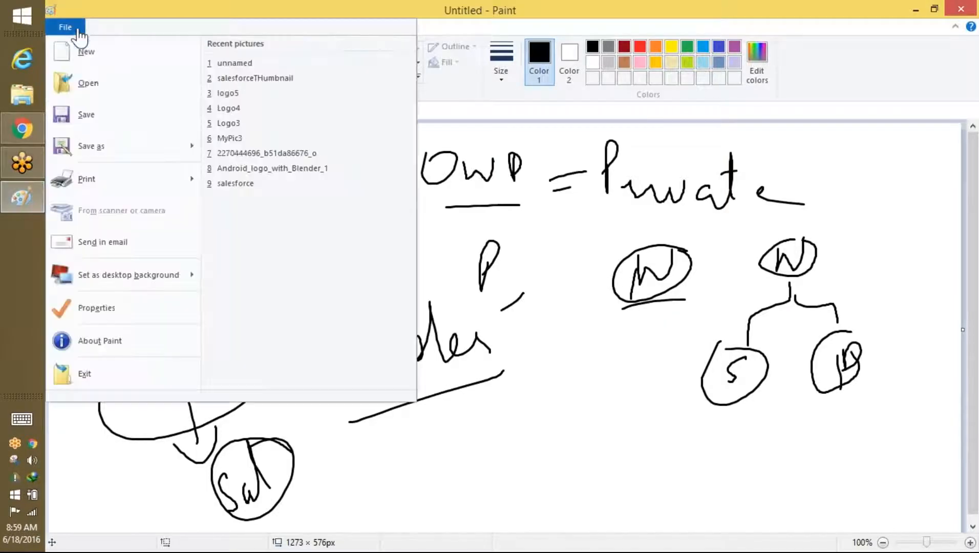
pyautogui.click(96, 64)
pyautogui.click(544, 288)
# Step: Handwrite the heading 'OWD = Private' across the top of the canvas
pyautogui.moveTo(317, 160)
pyautogui.mouseDown()
pyautogui.moveTo(396, 190)
pyautogui.moveTo(397, 165)
pyautogui.mouseUp()
pyautogui.moveTo(415, 162); pyautogui.dragTo(423, 200)
pyautogui.moveTo(463, 175); pyautogui.dragTo(488, 174)
pyautogui.moveTo(465, 194); pyautogui.dragTo(477, 194)
pyautogui.moveTo(508, 172)
pyautogui.mouseDown()
pyautogui.moveTo(510, 190)
pyautogui.moveTo(562, 221)
pyautogui.moveTo(603, 210)
pyautogui.moveTo(650, 221)
pyautogui.mouseUp()
pyautogui.moveTo(631, 182); pyautogui.dragTo(627, 190)
pyautogui.moveTo(661, 211)
pyautogui.mouseDown()
pyautogui.moveTo(670, 202)
pyautogui.moveTo(688, 225)
pyautogui.mouseUp()
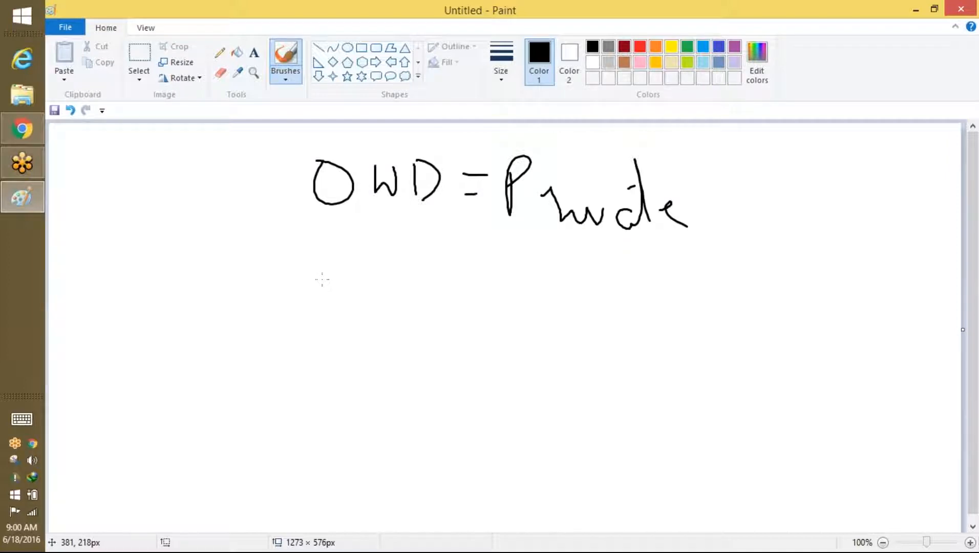
# Step: Write and underline 'Manager' with an arrow pointing to the manager's name
pyautogui.moveTo(302, 245)
pyautogui.mouseDown()
pyautogui.moveTo(314, 308)
pyautogui.moveTo(361, 280)
pyautogui.moveTo(389, 277)
pyautogui.moveTo(456, 331)
pyautogui.moveTo(479, 293)
pyautogui.moveTo(508, 315)
pyautogui.mouseUp()
pyautogui.moveTo(314, 353); pyautogui.dragTo(503, 339)
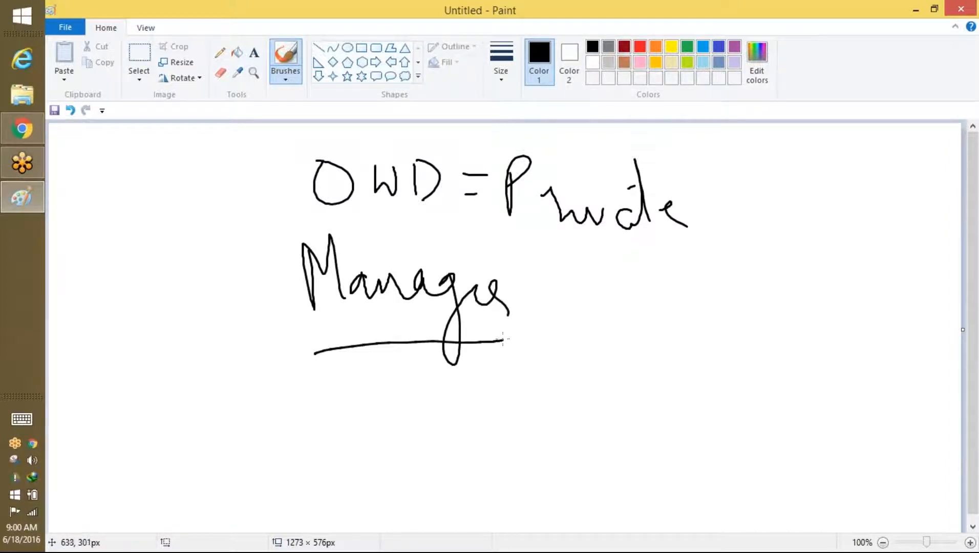
pyautogui.moveTo(555, 296); pyautogui.dragTo(594, 296)
pyautogui.moveTo(576, 285)
pyautogui.mouseDown()
pyautogui.moveTo(597, 296)
pyautogui.moveTo(566, 314)
pyautogui.mouseUp()
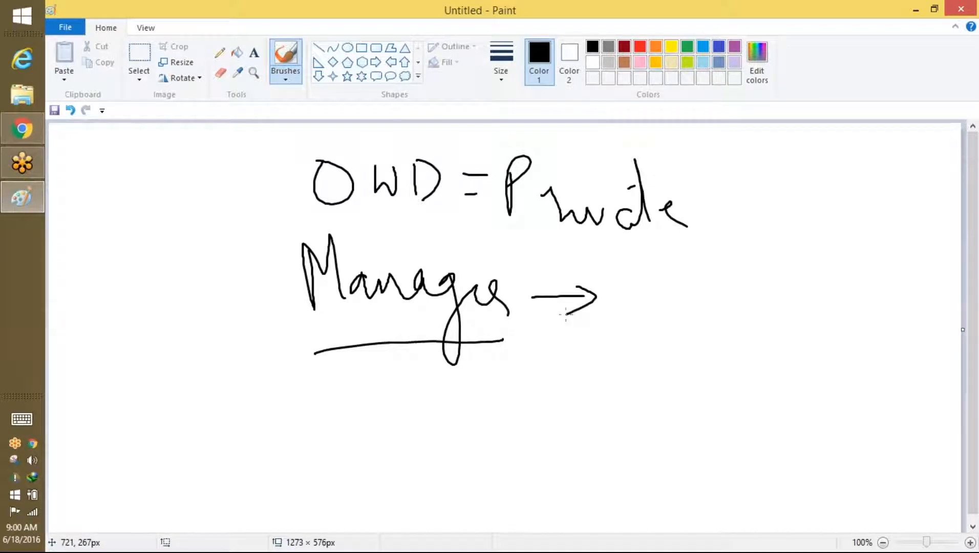
pyautogui.moveTo(632, 289); pyautogui.dragTo(658, 271)
pyautogui.moveTo(703, 311); pyautogui.dragTo(723, 314)
# Step: Draw a caret under Manager leading to a circled sales user's name
pyautogui.moveTo(369, 351); pyautogui.dragTo(328, 398)
pyautogui.moveTo(370, 352); pyautogui.dragTo(402, 397)
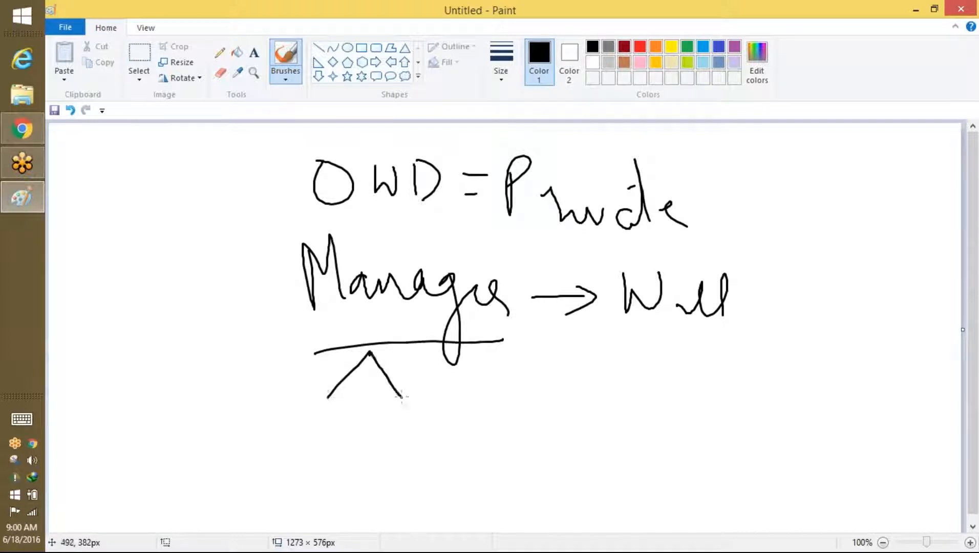
pyautogui.moveTo(321, 406); pyautogui.dragTo(298, 444)
pyautogui.moveTo(347, 424)
pyautogui.mouseDown()
pyautogui.moveTo(375, 410)
pyautogui.moveTo(390, 428)
pyautogui.mouseUp()
pyautogui.moveTo(318, 407)
pyautogui.mouseDown()
pyautogui.moveTo(268, 404)
pyautogui.moveTo(298, 316)
pyautogui.mouseUp()
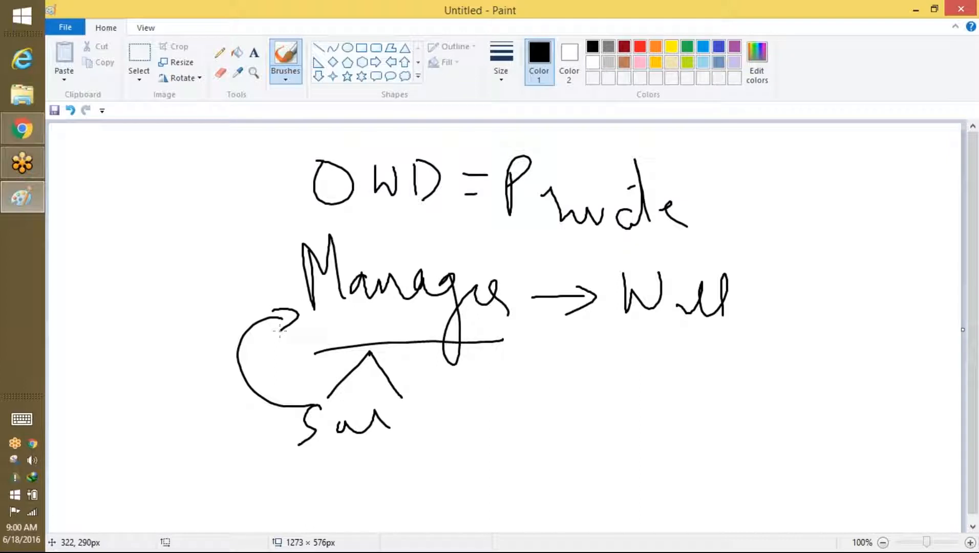
pyautogui.moveTo(378, 399)
pyautogui.mouseDown()
pyautogui.moveTo(364, 395)
pyautogui.moveTo(390, 426)
pyautogui.mouseUp()
pyautogui.moveTo(415, 418); pyautogui.dragTo(528, 407)
# Step: Add an arrow to 'R' and the sales user's name, curving back up to Manager
pyautogui.moveTo(505, 388)
pyautogui.mouseDown()
pyautogui.moveTo(506, 423)
pyautogui.moveTo(545, 382)
pyautogui.moveTo(567, 396)
pyautogui.moveTo(530, 348)
pyautogui.mouseUp()
pyautogui.moveTo(592, 399); pyautogui.dragTo(591, 409)
pyautogui.moveTo(632, 361); pyautogui.dragTo(609, 395)
pyautogui.moveTo(651, 388)
pyautogui.mouseDown()
pyautogui.moveTo(675, 376)
pyautogui.moveTo(689, 394)
pyautogui.mouseUp()
pyautogui.moveTo(358, 385)
pyautogui.mouseDown()
pyautogui.moveTo(314, 429)
pyautogui.moveTo(387, 404)
pyautogui.moveTo(334, 395)
pyautogui.mouseUp()
pyautogui.moveTo(328, 450)
pyautogui.mouseDown()
pyautogui.moveTo(267, 456)
pyautogui.moveTo(253, 295)
pyautogui.moveTo(296, 294)
pyautogui.mouseUp()
pyautogui.moveTo(278, 270); pyautogui.dragTo(294, 288)
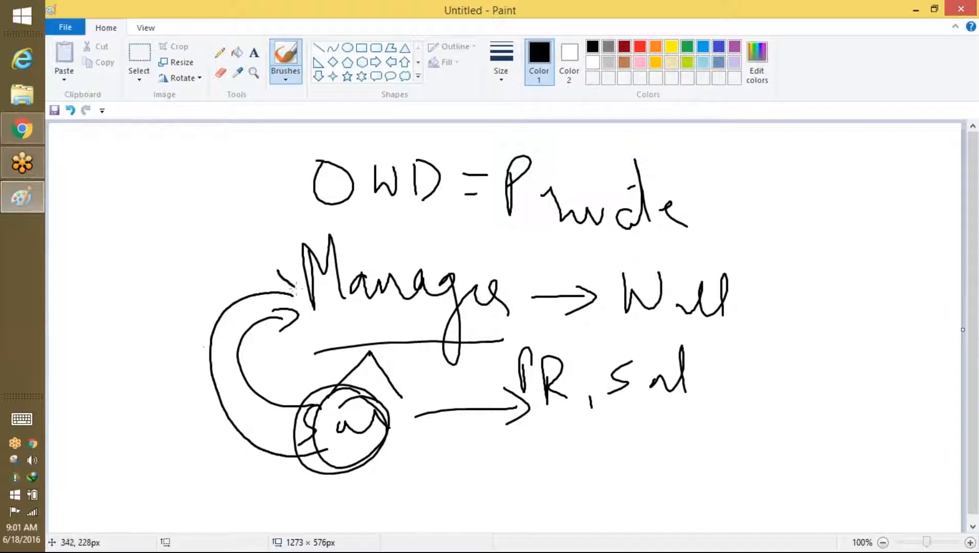
# Step: Encircle Manager and underline and circle the R label and right-hand name
pyautogui.moveTo(329, 230); pyautogui.dragTo(664, 248)
pyautogui.moveTo(494, 287)
pyautogui.mouseDown()
pyautogui.moveTo(313, 308)
pyautogui.moveTo(451, 353)
pyautogui.moveTo(454, 251)
pyautogui.mouseUp()
pyautogui.moveTo(306, 410); pyautogui.dragTo(251, 453)
pyautogui.moveTo(305, 499); pyautogui.dragTo(397, 467)
pyautogui.moveTo(546, 425); pyautogui.dragTo(674, 414)
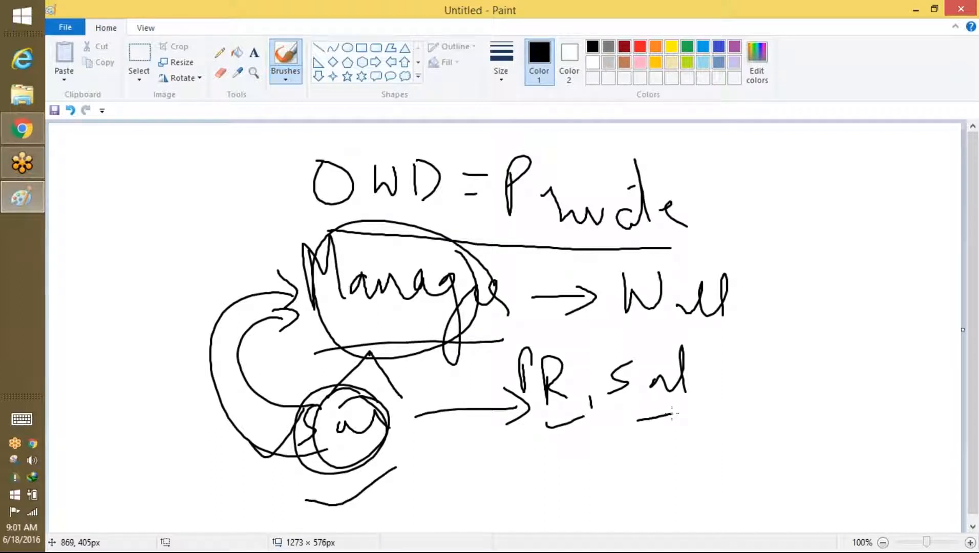
pyautogui.moveTo(557, 342)
pyautogui.mouseDown()
pyautogui.moveTo(564, 428)
pyautogui.moveTo(544, 338)
pyautogui.mouseUp()
pyautogui.moveTo(677, 350); pyautogui.dragTo(651, 401)
pyautogui.moveTo(572, 419)
pyautogui.mouseDown()
pyautogui.moveTo(553, 432)
pyautogui.moveTo(415, 328)
pyautogui.moveTo(441, 321)
pyautogui.mouseUp()
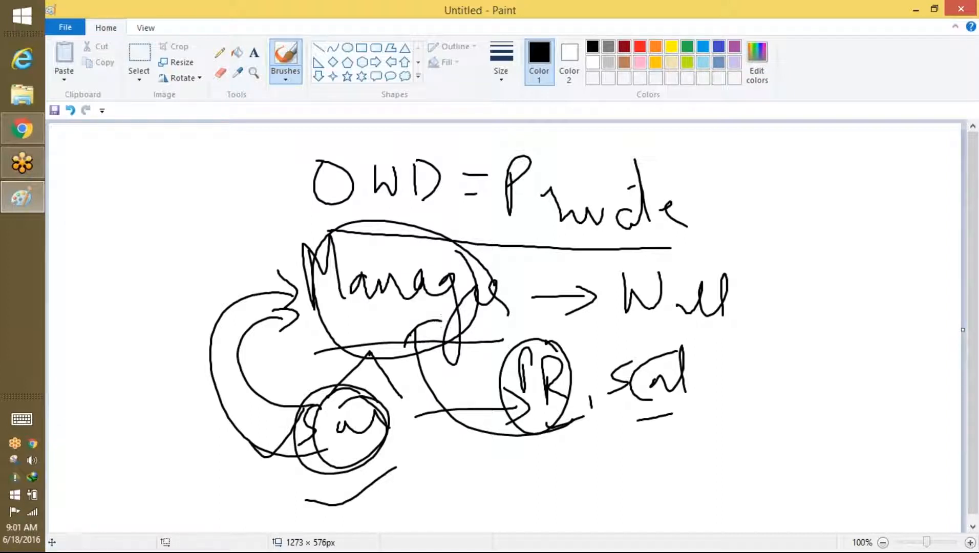
# Step: Back in Salesforce Setup, open Roles via Quick Find 'rol' with the Product-based Sample view
pyautogui.click(22, 128)
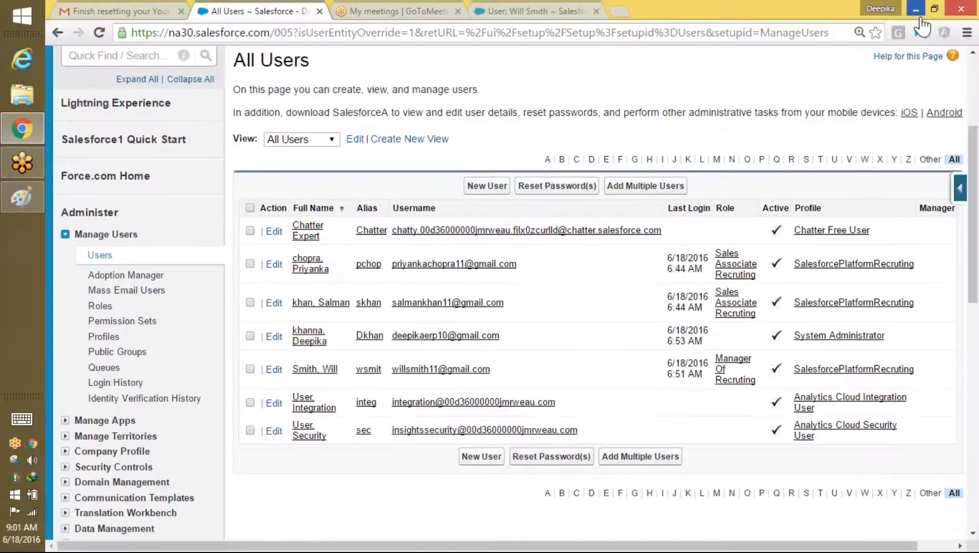
pyautogui.moveTo(973, 172); pyautogui.dragTo(974, 96)
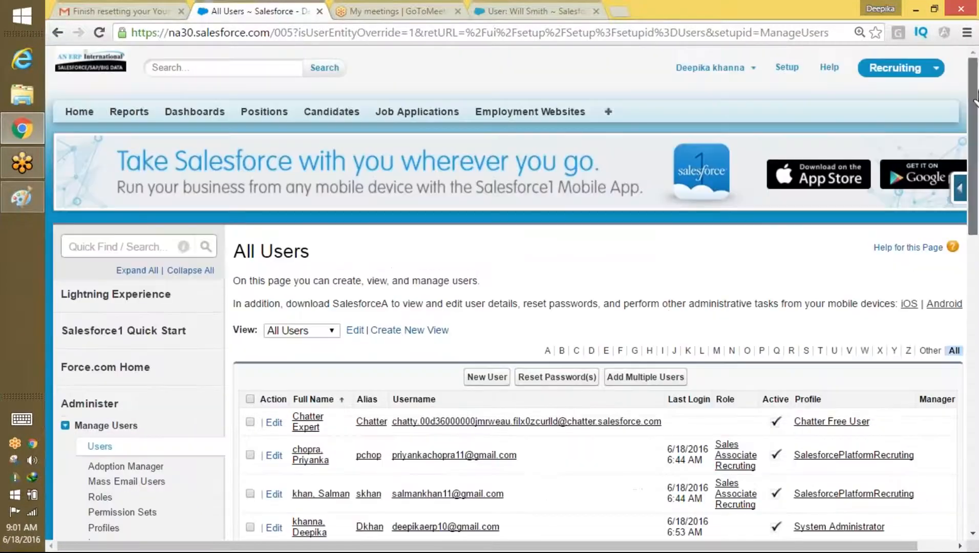
pyautogui.click(791, 68)
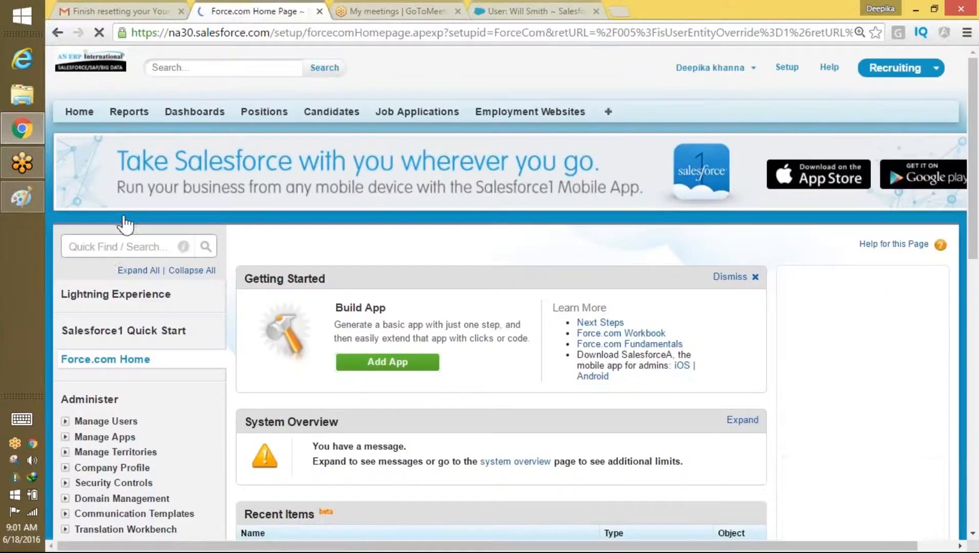
pyautogui.click(111, 247)
pyautogui.write('rol')
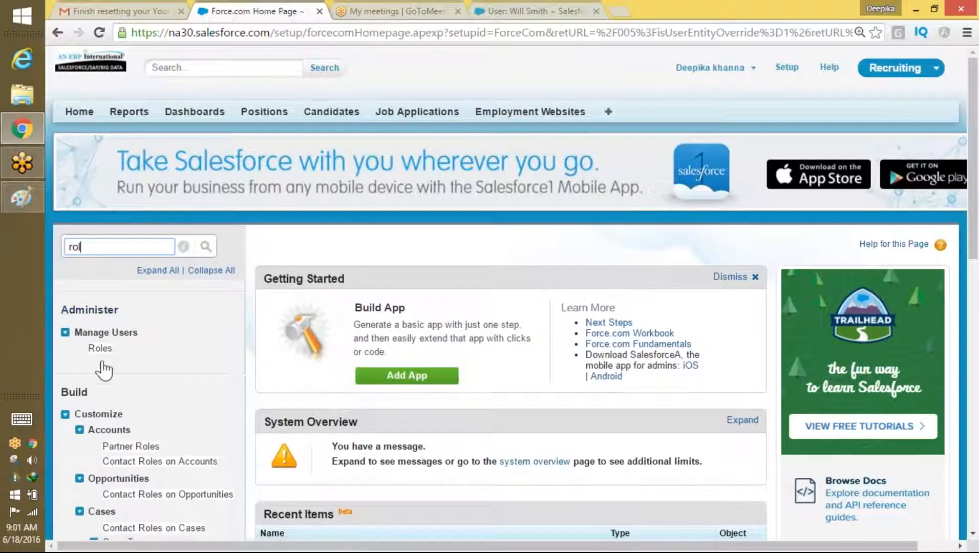
pyautogui.click(101, 351)
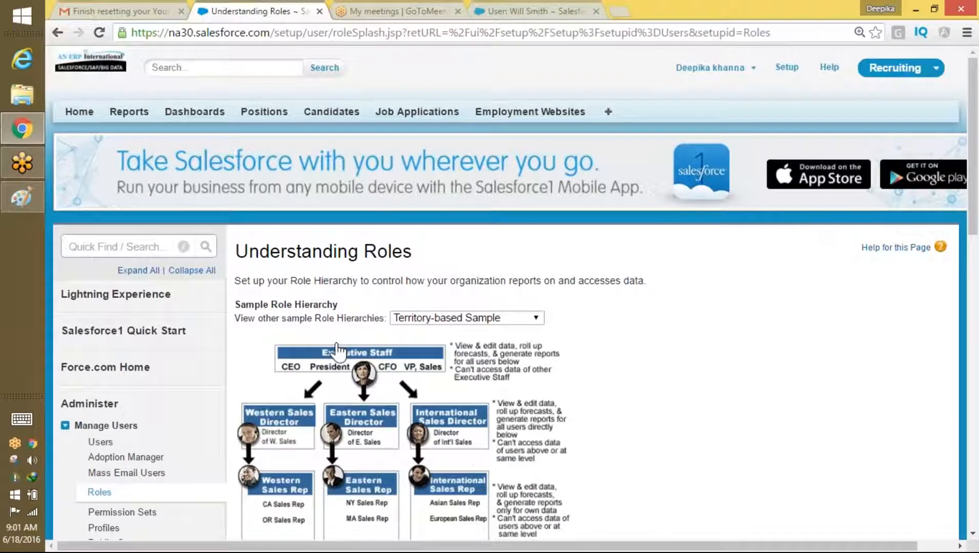
pyautogui.click(497, 318)
pyautogui.click(476, 343)
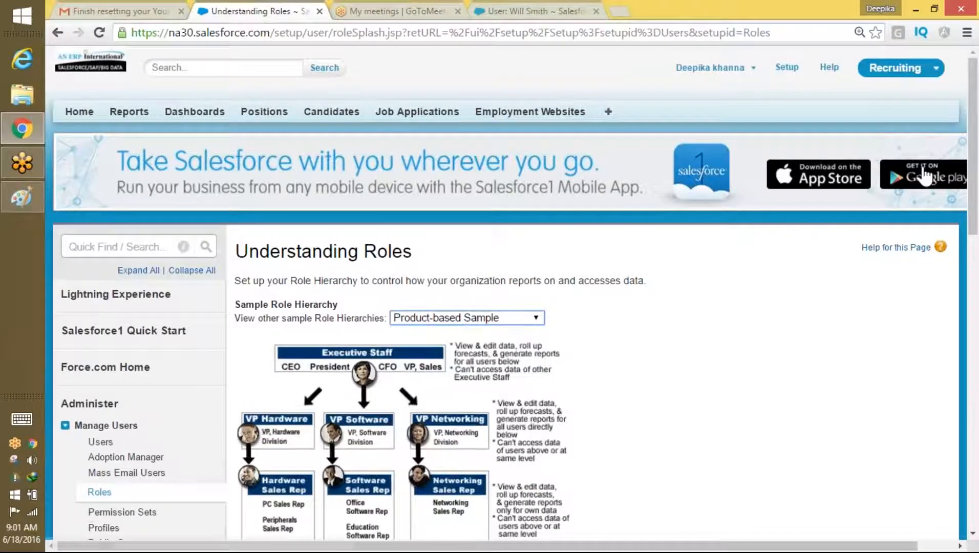
pyautogui.scroll(-6, 700, 272)
pyautogui.click(592, 246)
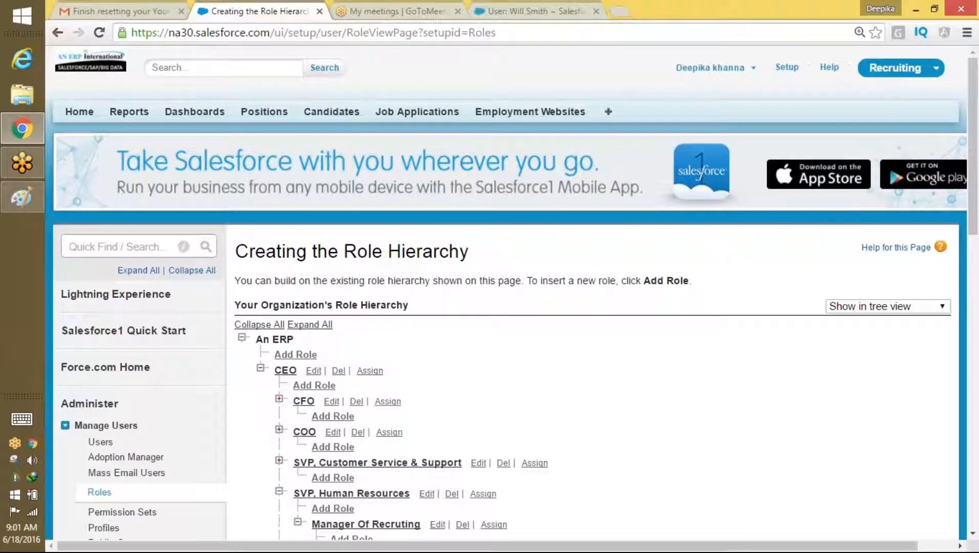
# Step: Reopen Roles from Setup home and proceed to the organisation's role hierarchy tree
pyautogui.click(787, 67)
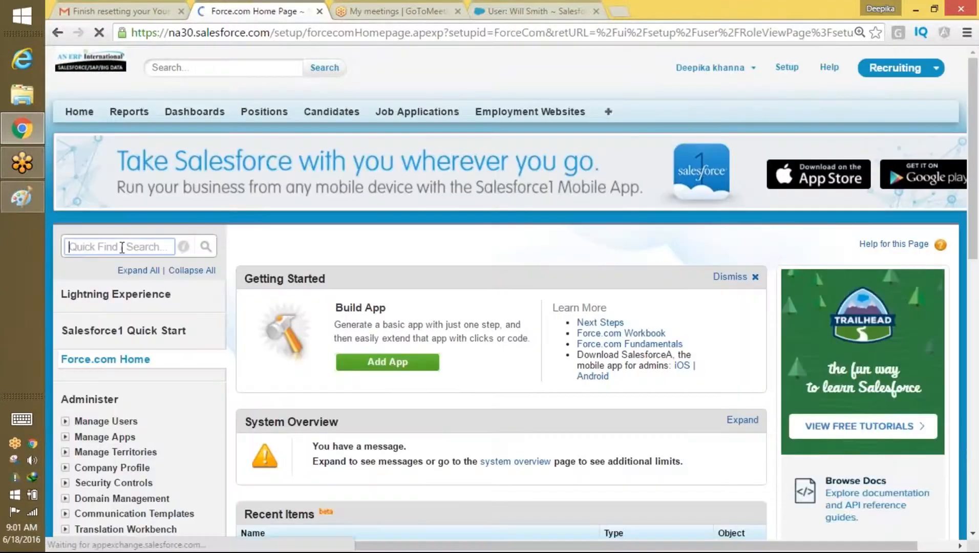
pyautogui.click(122, 247)
pyautogui.write('r')
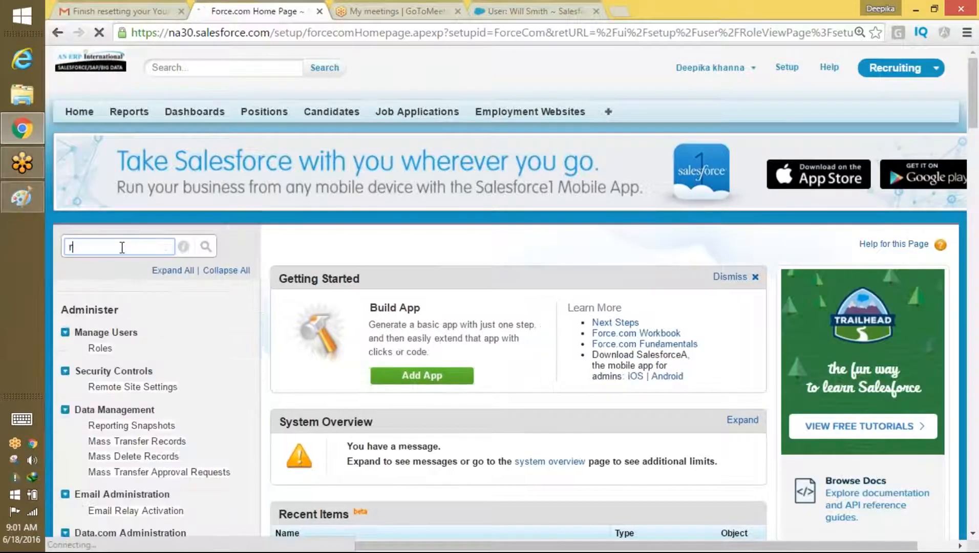
pyautogui.write('oles')
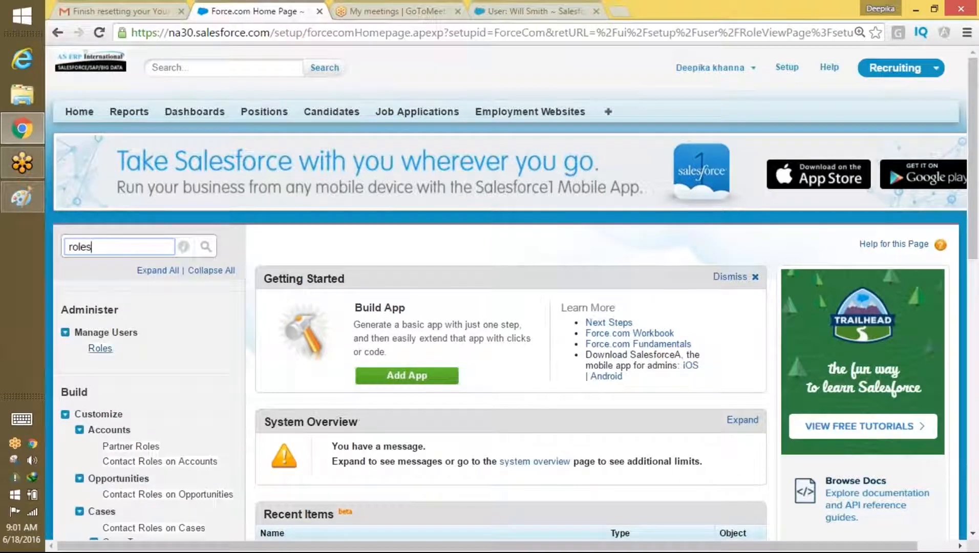
pyautogui.click(100, 348)
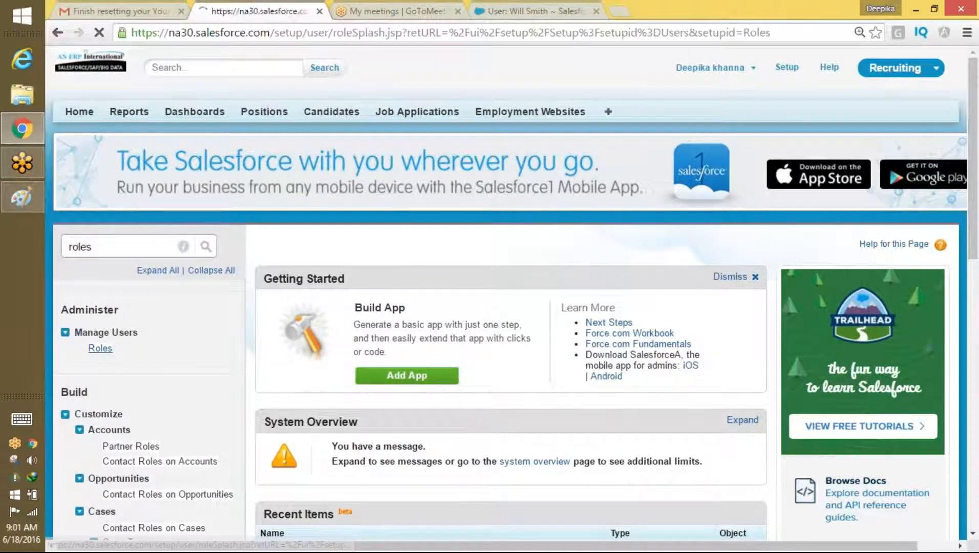
pyautogui.scroll(-3, 381, 297)
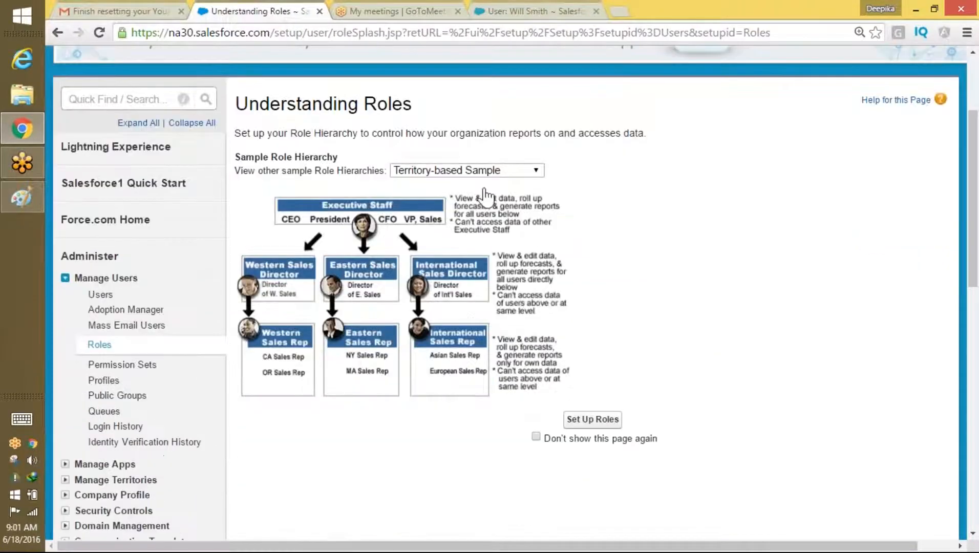
pyautogui.click(495, 171)
pyautogui.click(464, 201)
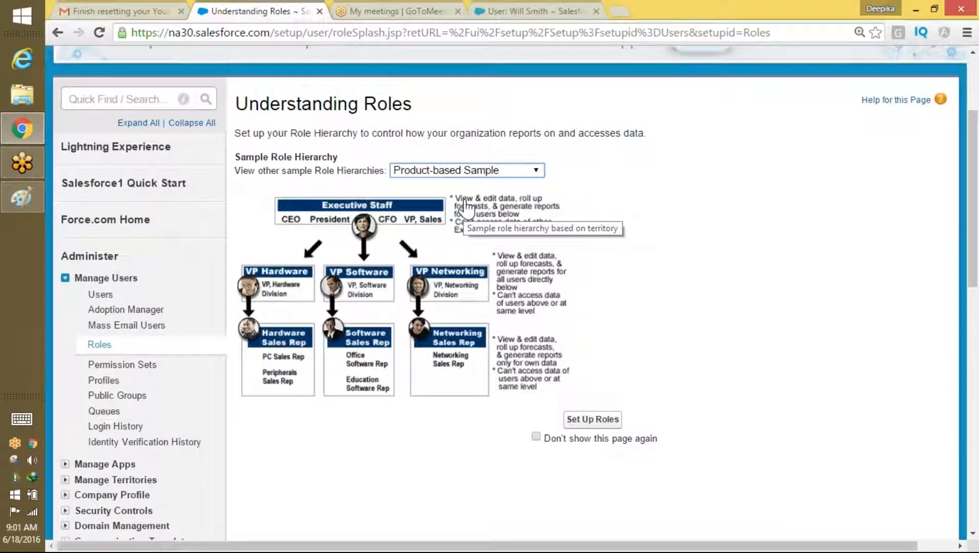
pyautogui.click(607, 421)
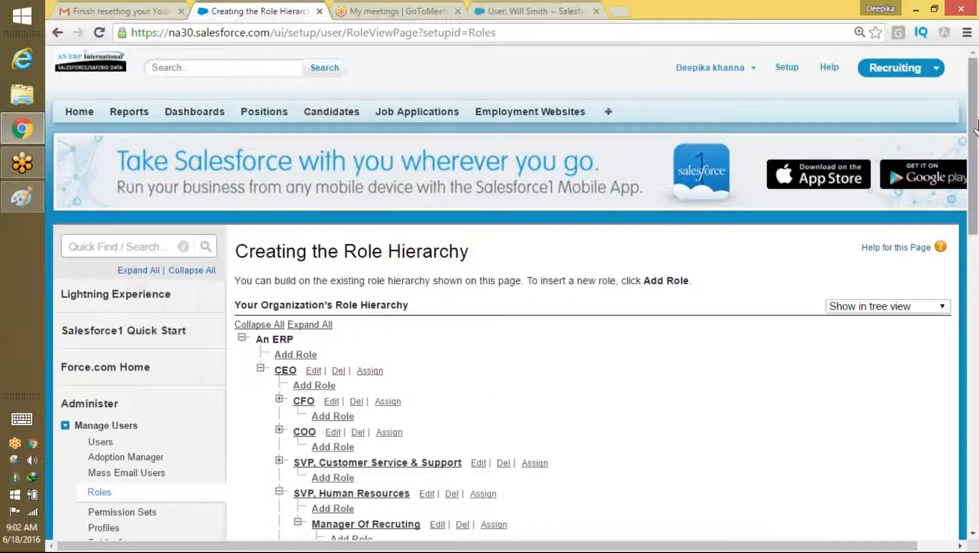
# Step: Highlight Manager Of Recruting and Sales Associate Recruting in the role tree, then open the user menu
pyautogui.scroll(-1, 975, 156)
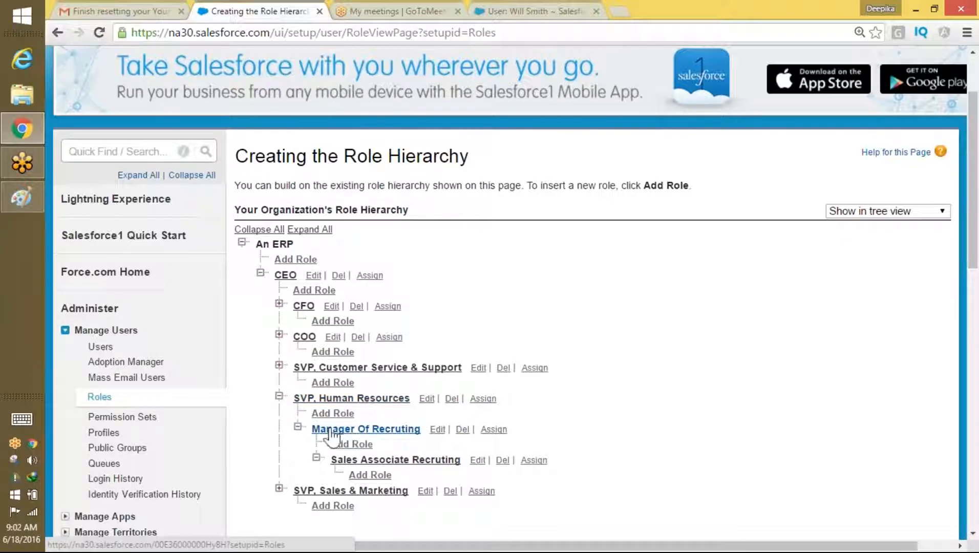
pyautogui.moveTo(309, 431); pyautogui.dragTo(425, 428)
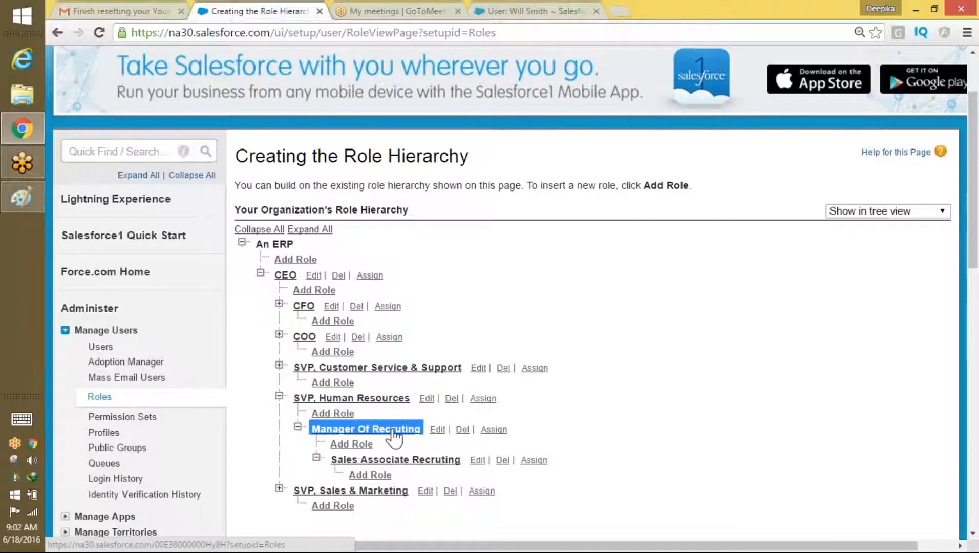
pyautogui.moveTo(330, 458); pyautogui.dragTo(462, 460)
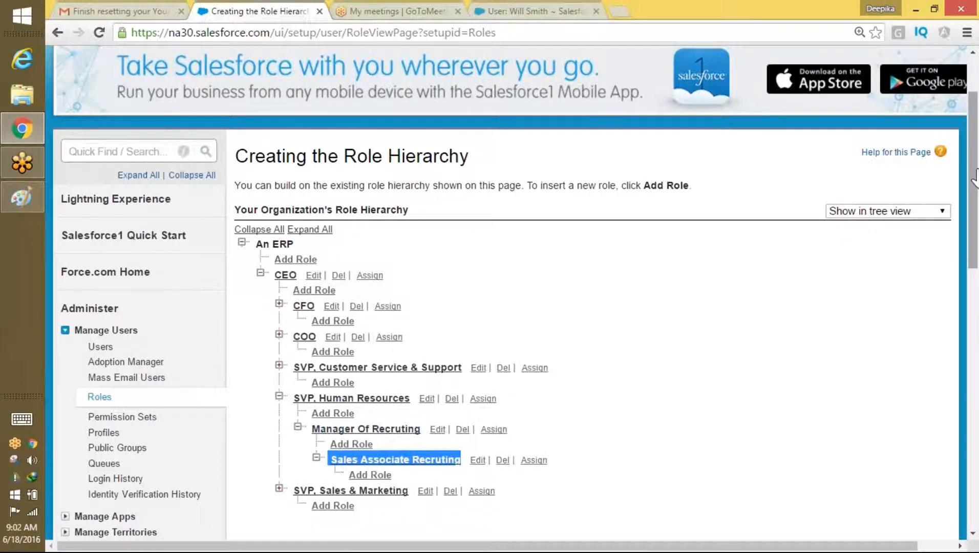
pyautogui.scroll(2, 956, 109)
pyautogui.click(745, 69)
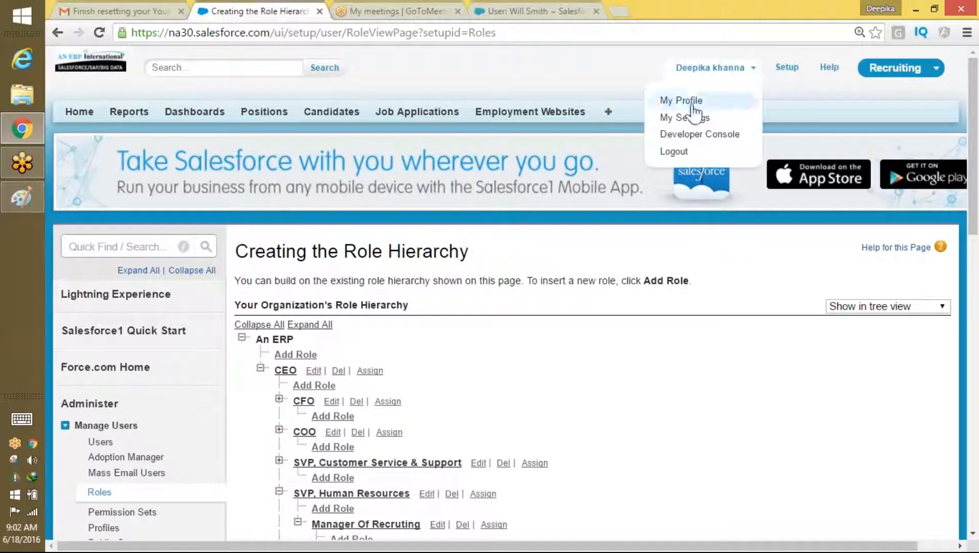
# Step: Log out of Salesforce
pyautogui.click(681, 152)
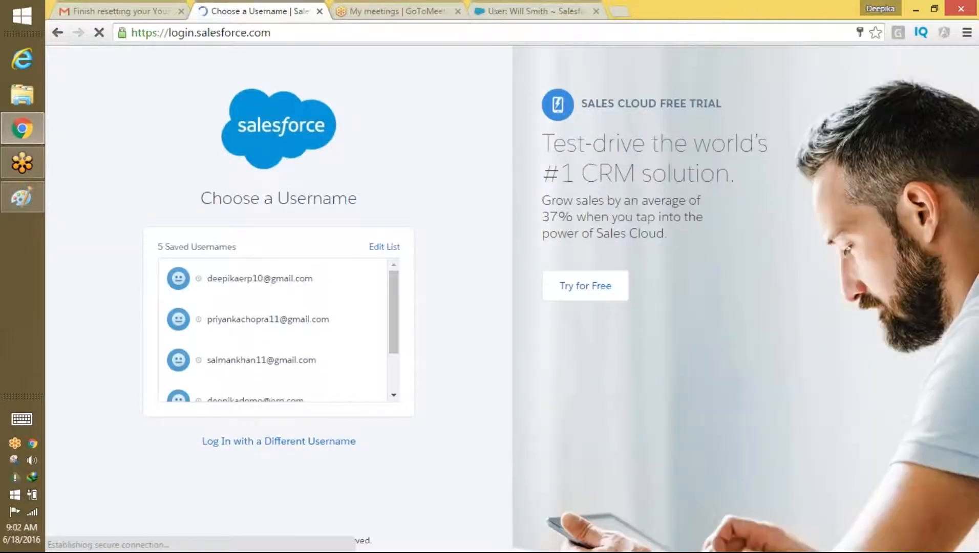
pyautogui.moveTo(397, 312)
pyautogui.mouseDown()
pyautogui.moveTo(394, 352)
pyautogui.moveTo(396, 304)
pyautogui.mouseUp()
pyautogui.scroll(-2, 395, 334)
pyautogui.scroll(2, 393, 339)
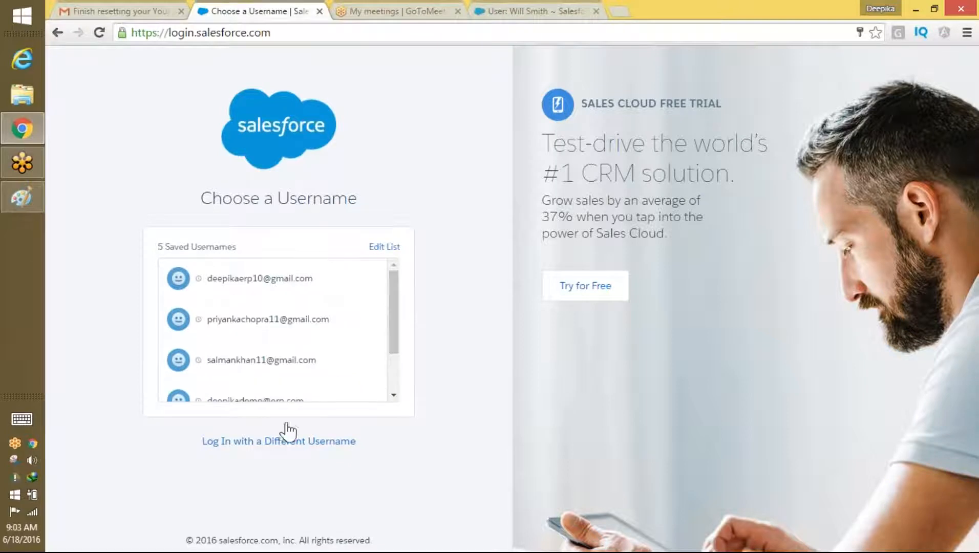
# Step: Sign in as another saved user, saving the password and skipping phone registration
pyautogui.click(287, 442)
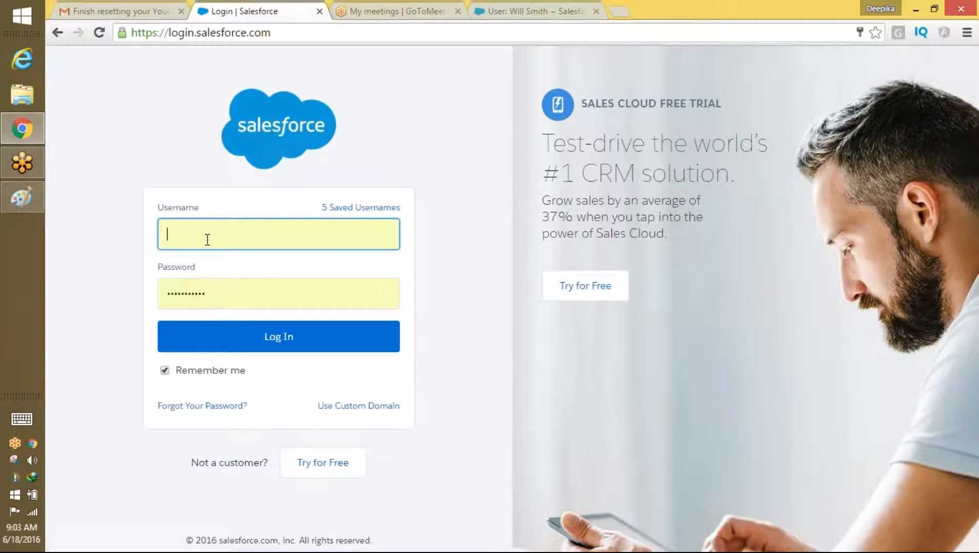
pyautogui.write('w')
pyautogui.click(211, 260)
pyautogui.click(217, 234)
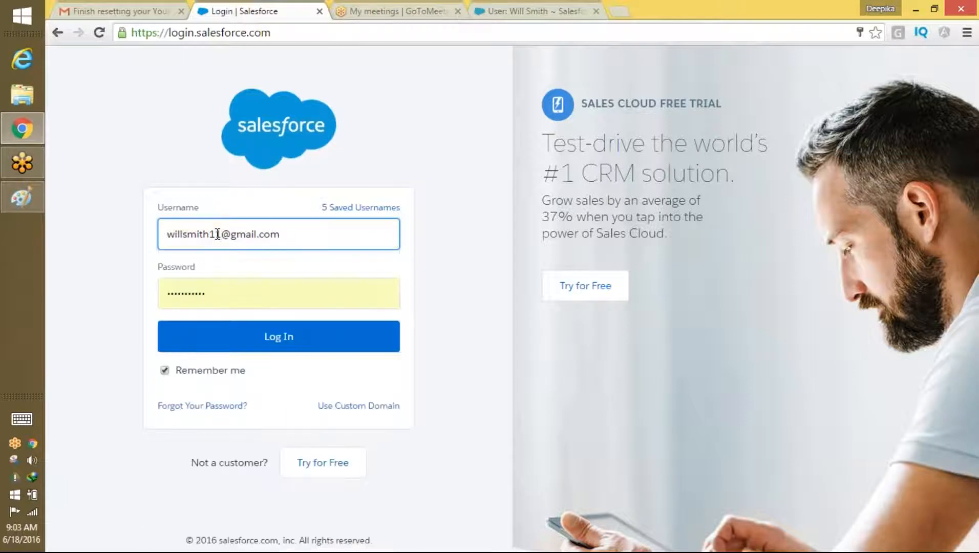
pyautogui.click(293, 338)
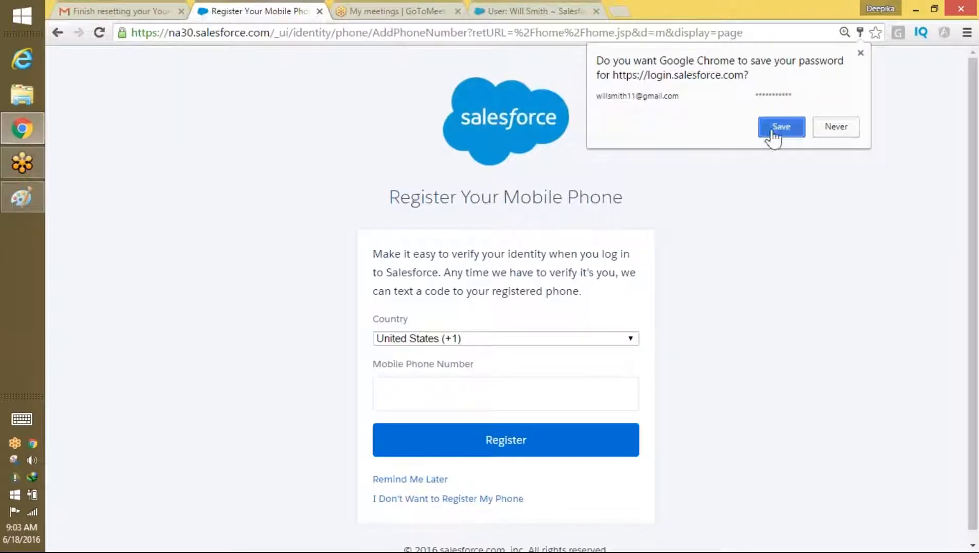
pyautogui.click(775, 134)
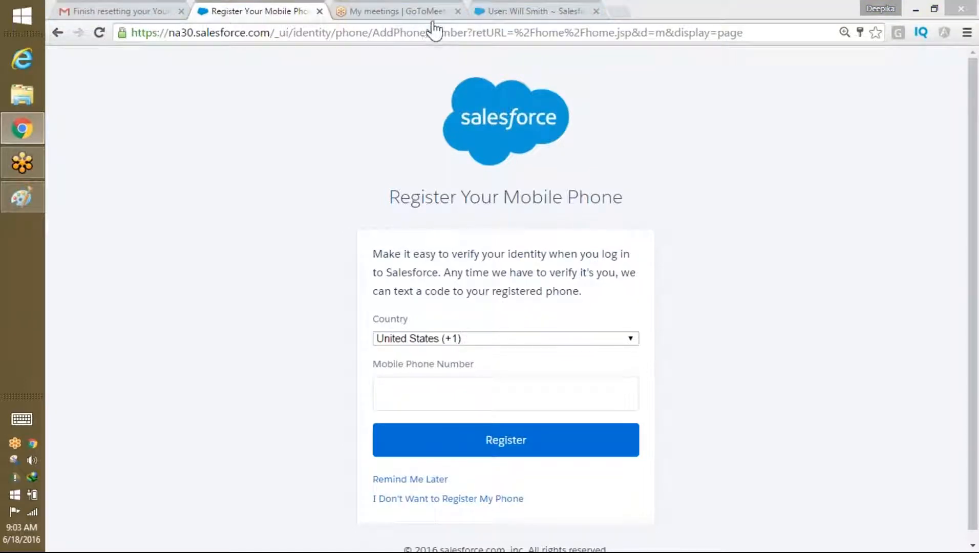
pyautogui.click(443, 501)
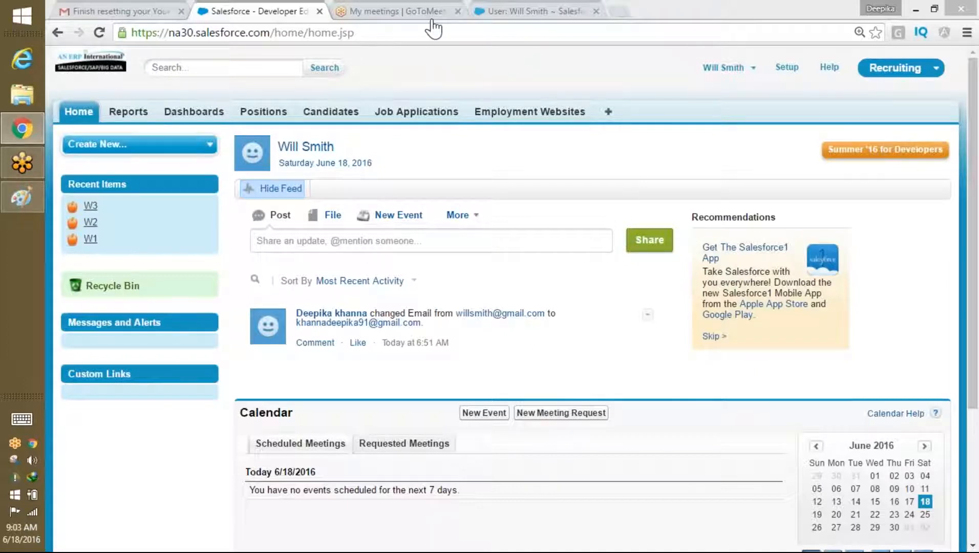
# Step: List All Positions for the current user, showing all nine records
pyautogui.click(270, 113)
pyautogui.click(270, 113)
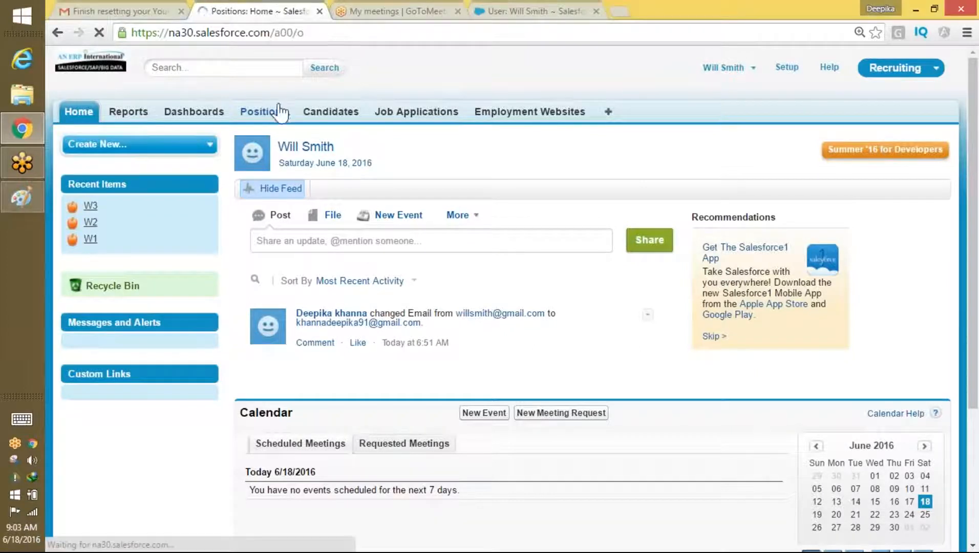
pyautogui.click(314, 189)
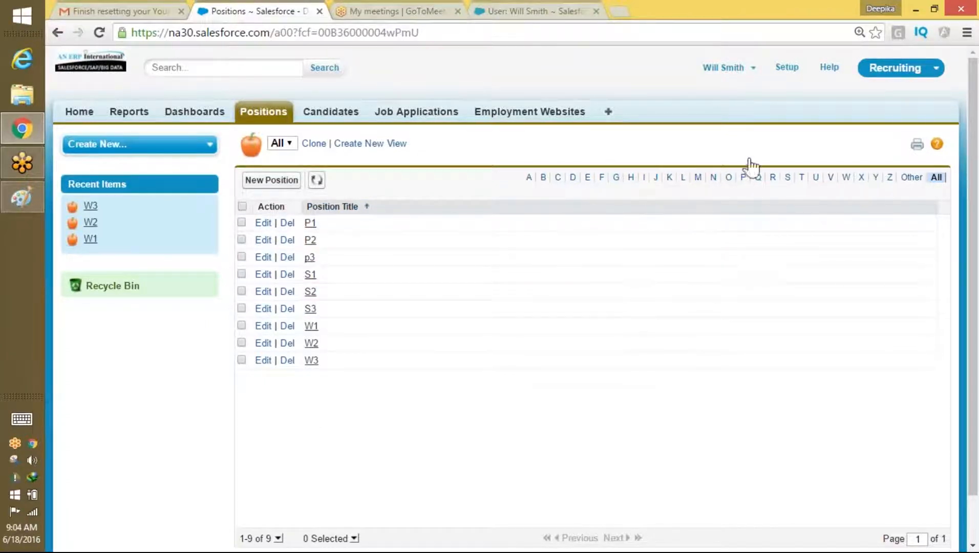
# Step: Log out, sign in as another saved user, and list their All Positions view
pyautogui.click(738, 69)
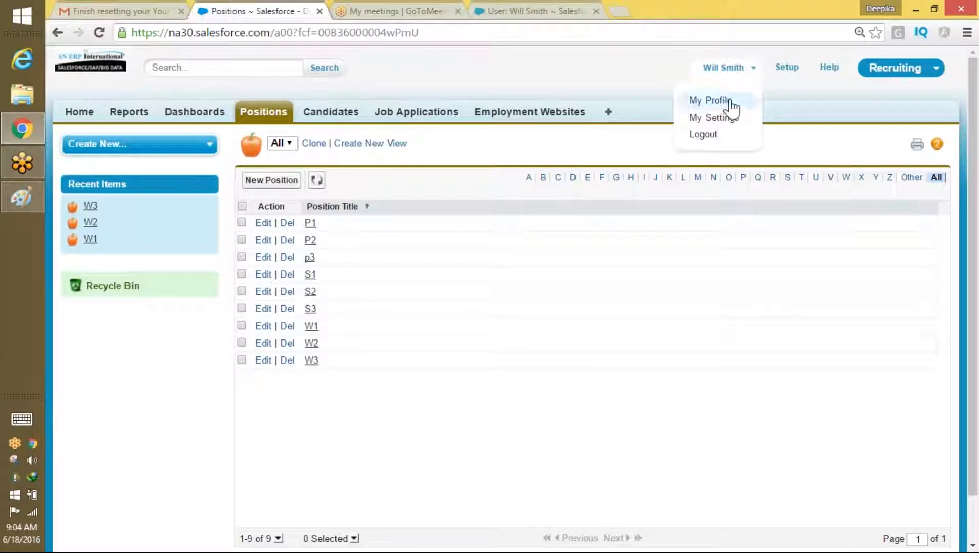
pyautogui.click(703, 135)
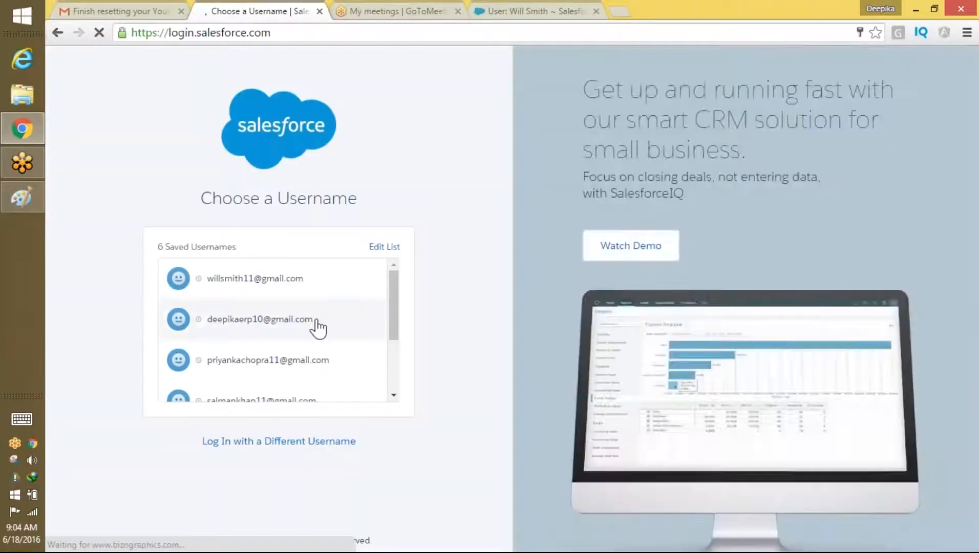
pyautogui.click(303, 365)
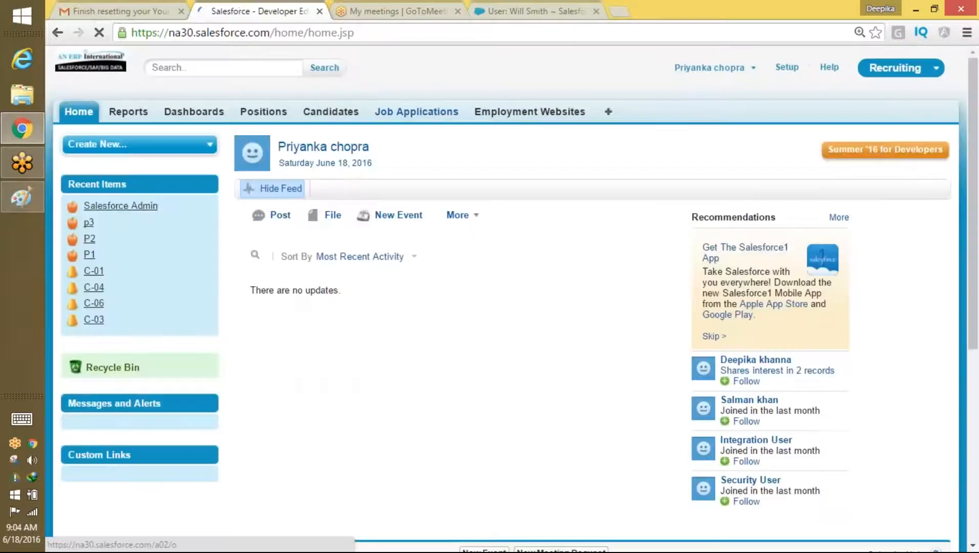
pyautogui.click(274, 112)
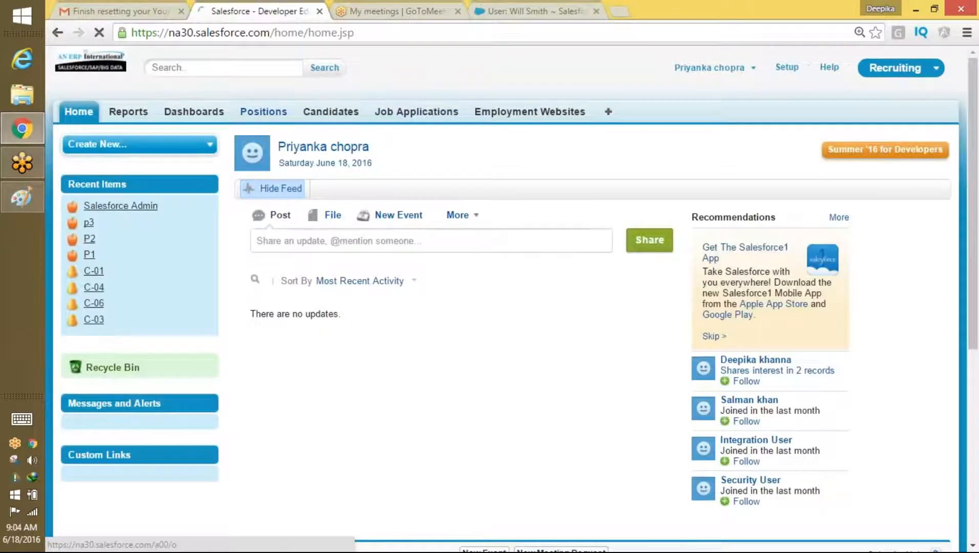
pyautogui.click(313, 190)
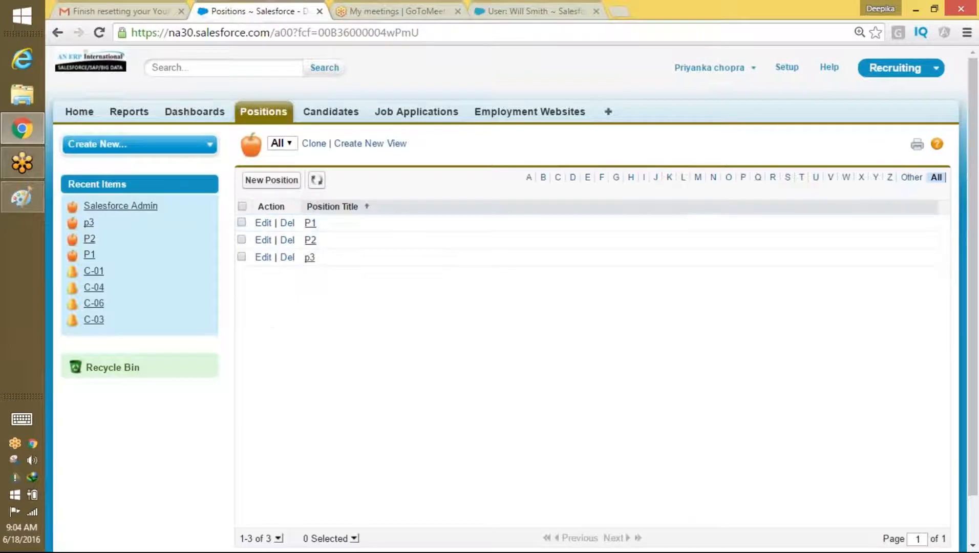
# Step: Log out and sign in as the third saved user, reaching the Positions tab
pyautogui.click(742, 76)
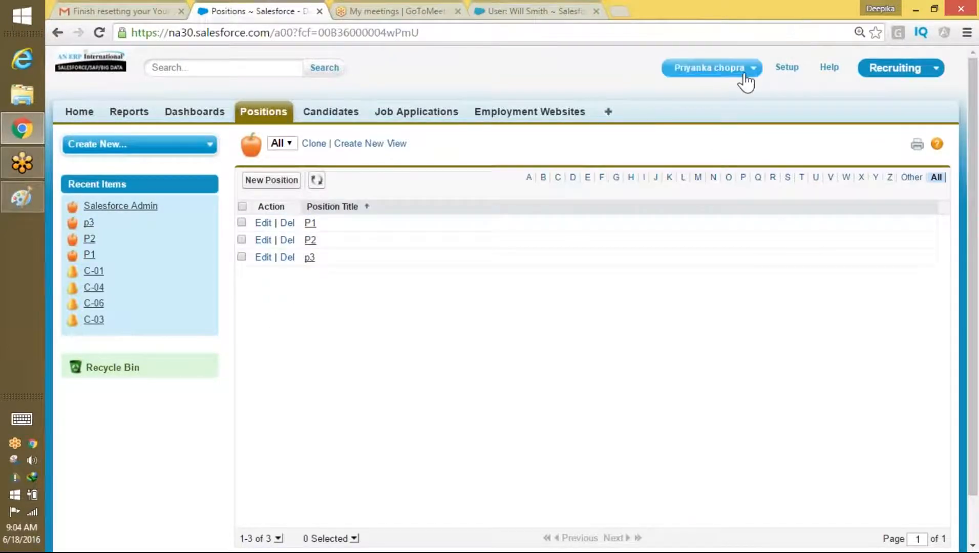
pyautogui.click(691, 126)
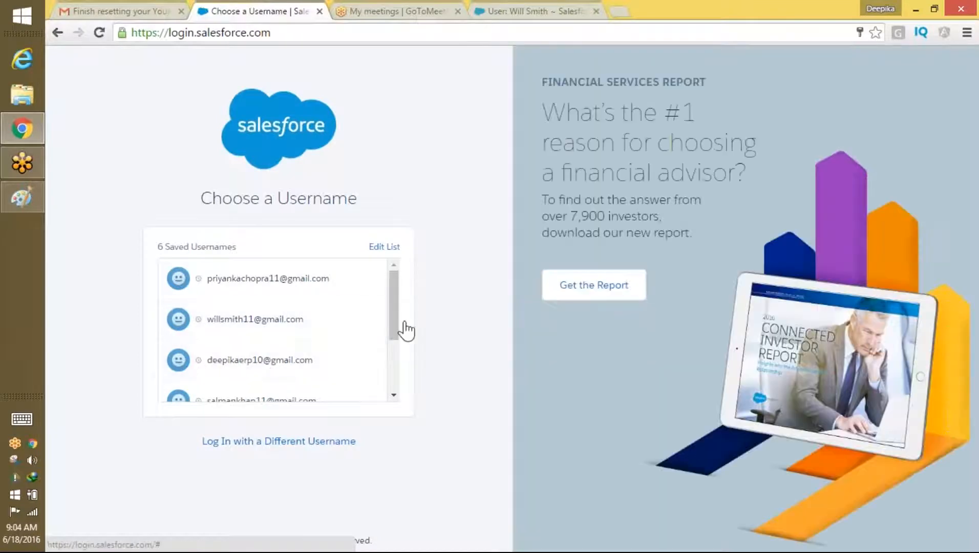
pyautogui.moveTo(399, 324); pyautogui.dragTo(396, 344)
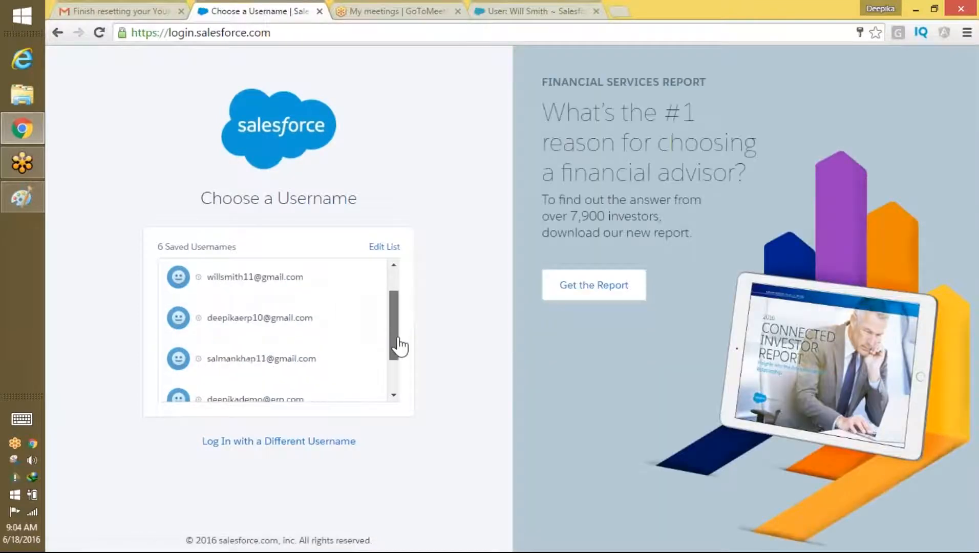
pyautogui.click(296, 364)
pyautogui.click(295, 338)
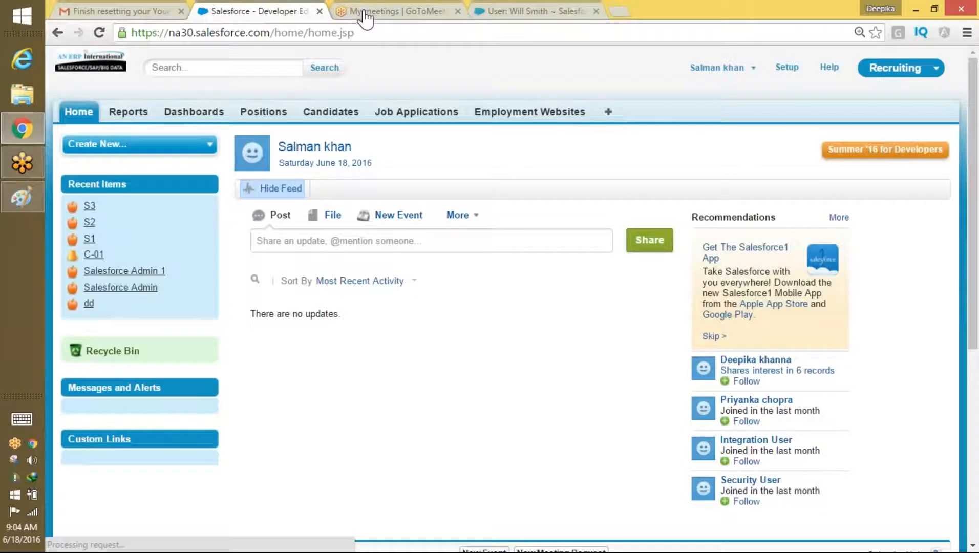
pyautogui.click(263, 111)
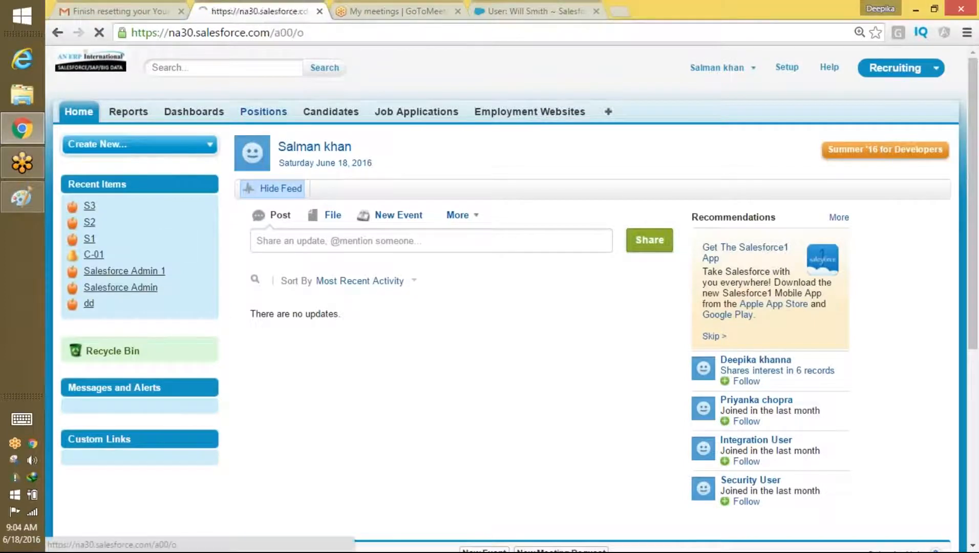
# Step: Display the third user's All Positions list, containing only S1, S2 and S3
pyautogui.click(314, 190)
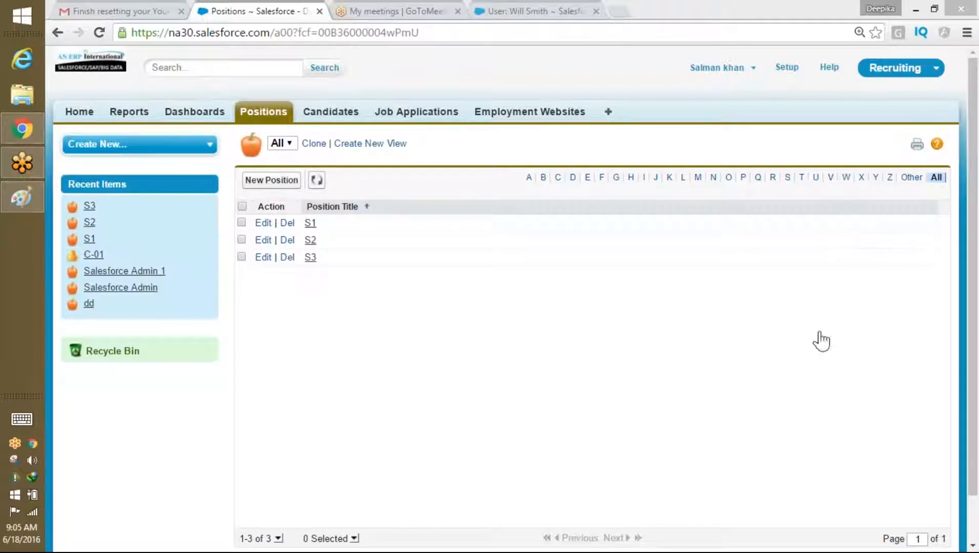
pyautogui.click(700, 382)
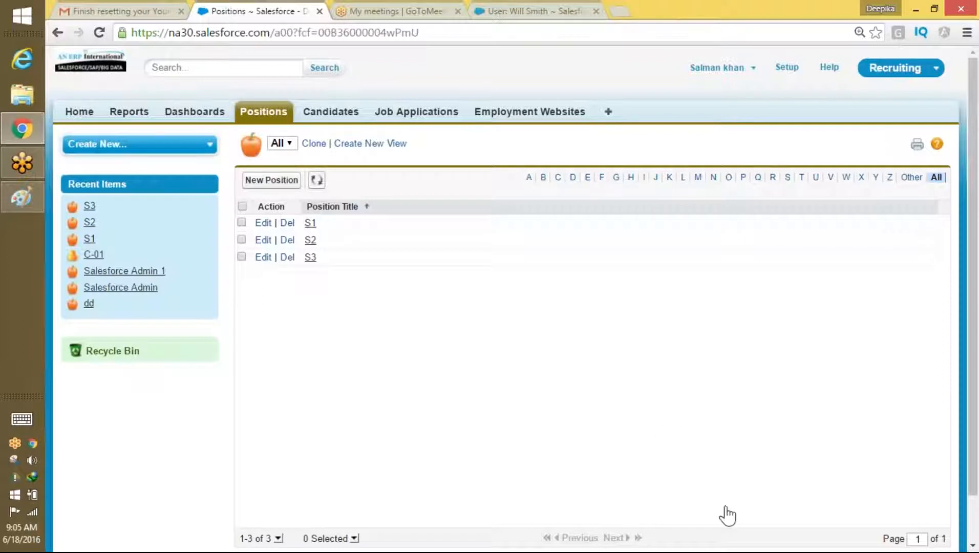
pyautogui.click(974, 370)
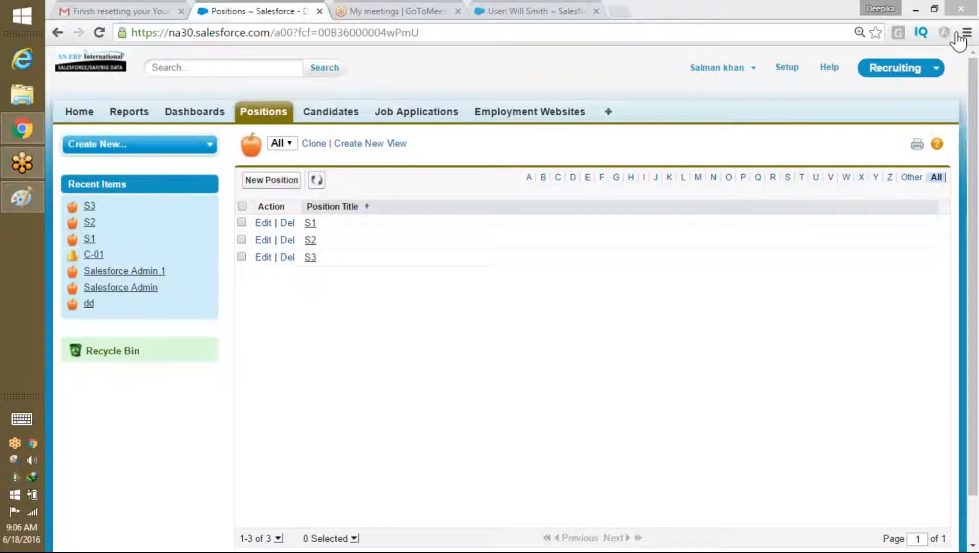
# Step: Start a new blank Paint picture, discarding the old diagram without saving
pyautogui.click(22, 200)
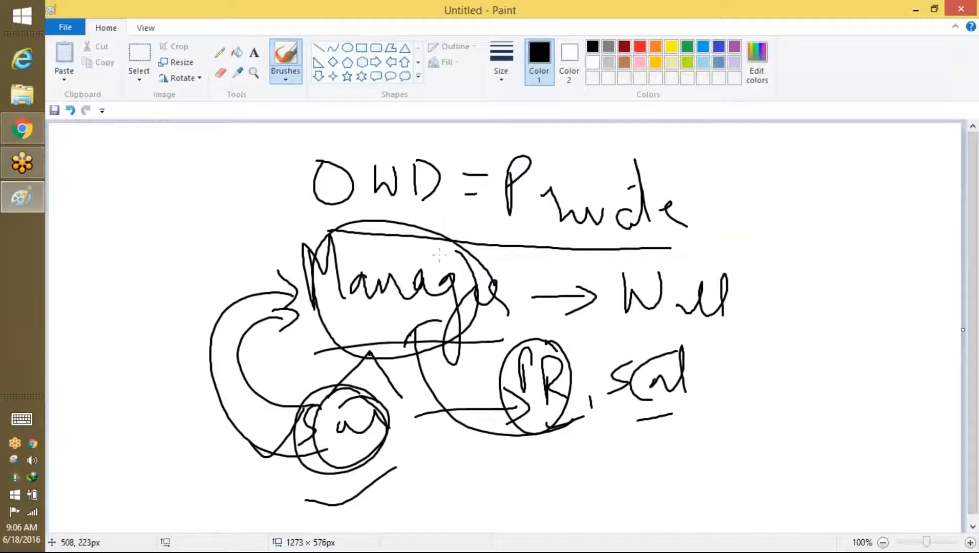
pyautogui.click(65, 27)
pyautogui.click(82, 81)
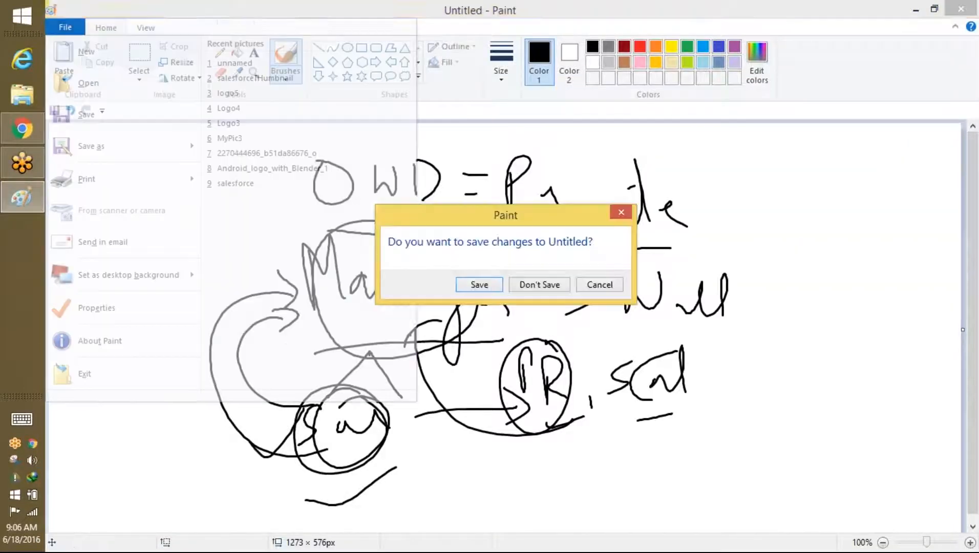
pyautogui.click(540, 284)
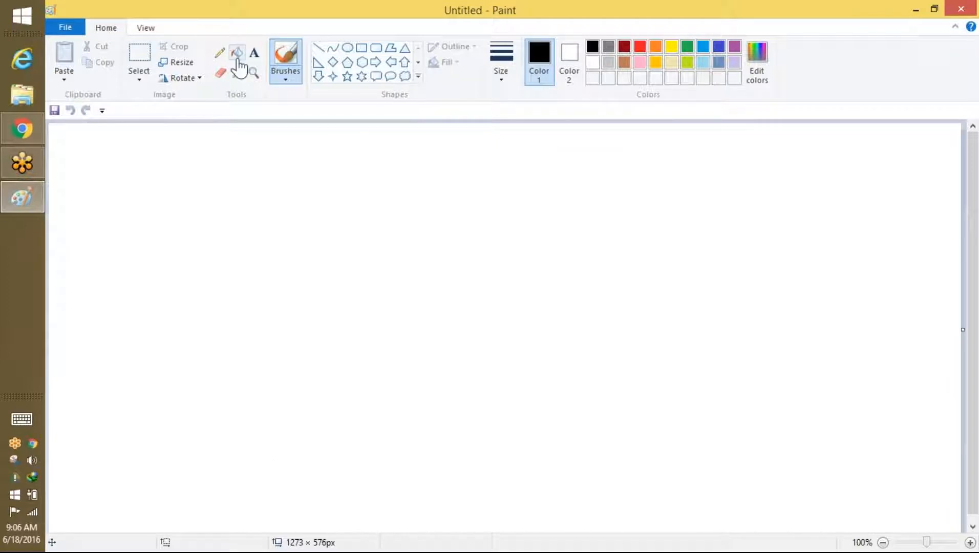
# Step: Add a text box listing Roles, SVP, 'Manager of Rec-' and the manager's name
pyautogui.click(254, 53)
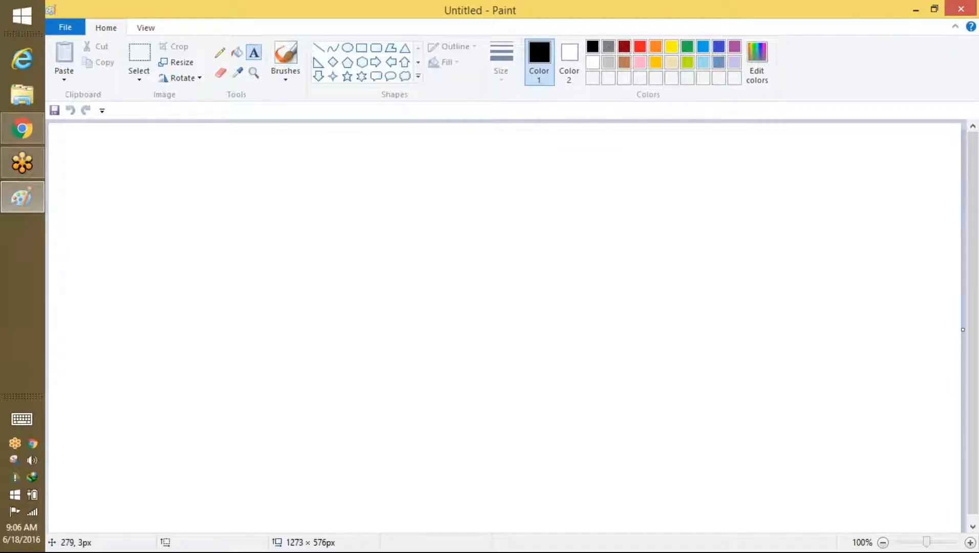
pyautogui.click(264, 172)
pyautogui.write('Rol')
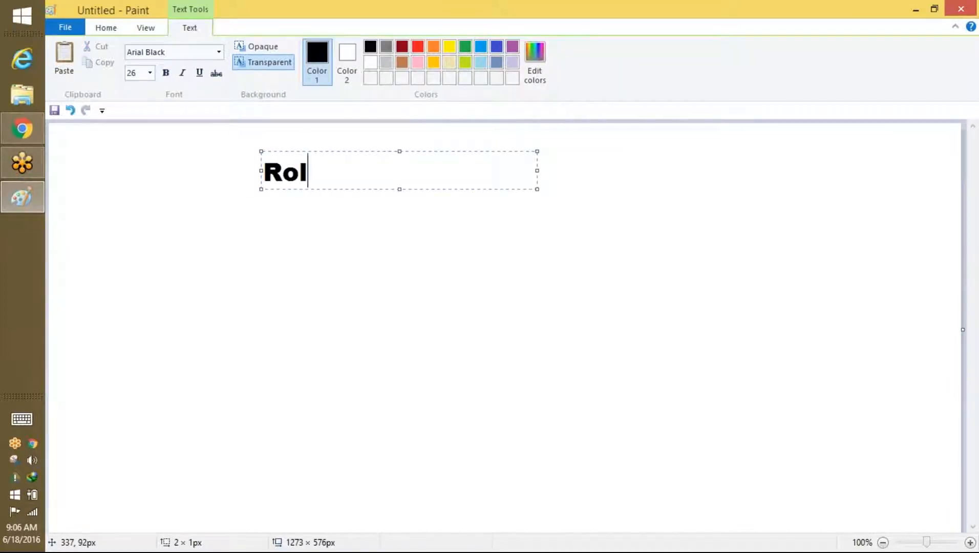
pyautogui.write('es')
pyautogui.press('Return')
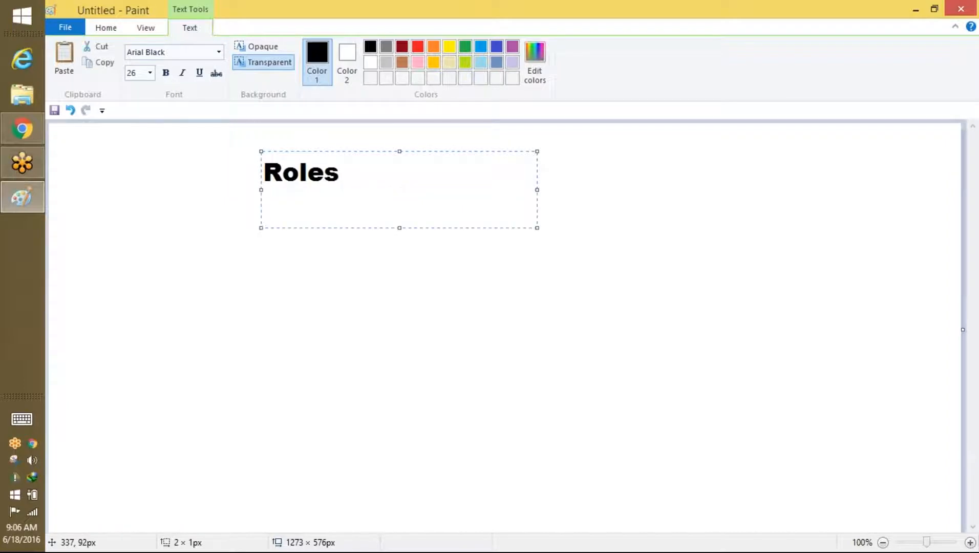
pyautogui.write('SV')
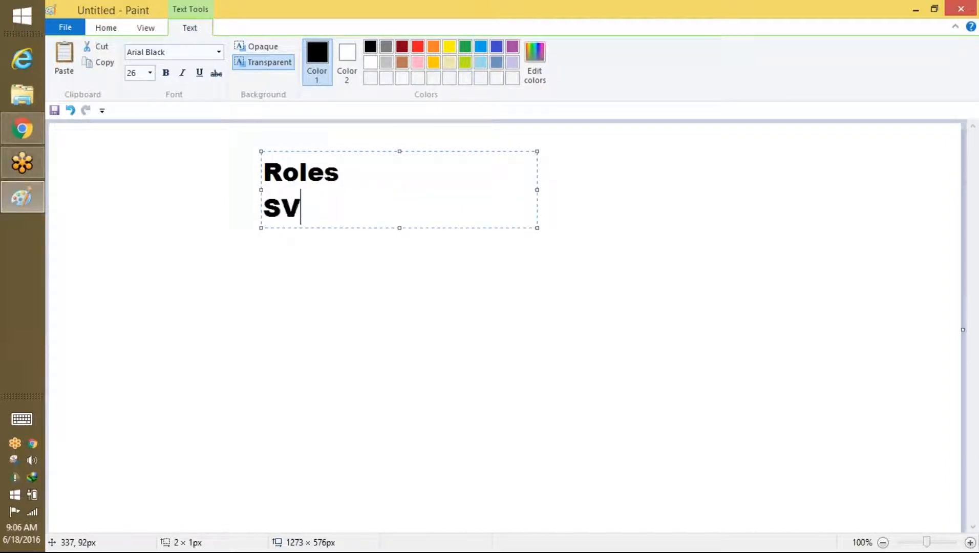
pyautogui.write('P')
pyautogui.press('Return')
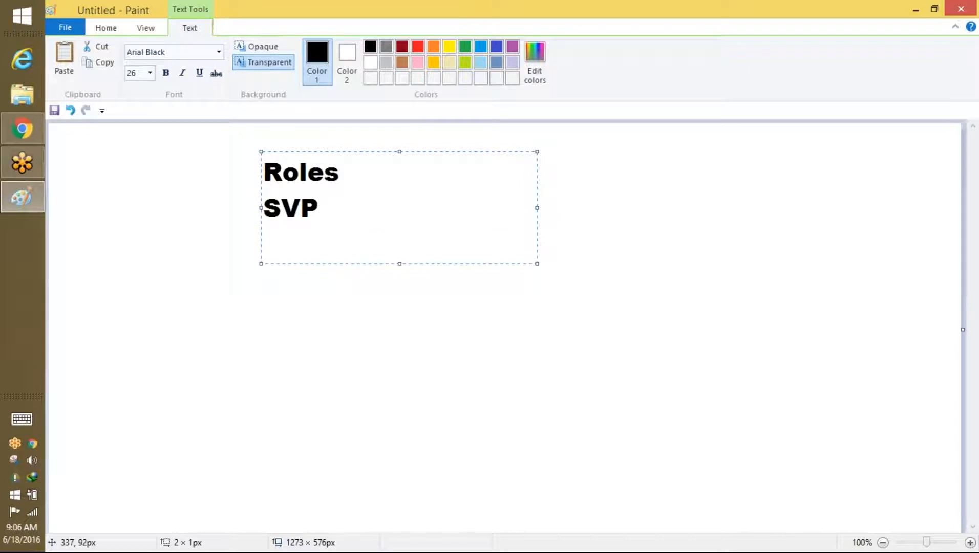
pyautogui.write('Manager')
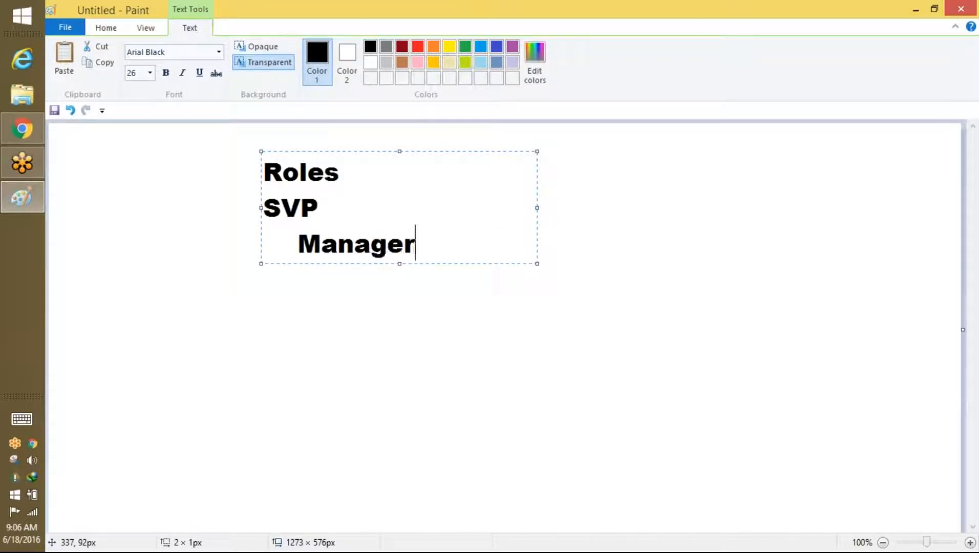
pyautogui.write(' of Rec-?')
pyautogui.press('BackSpace')
pyautogui.press('Return')
pyautogui.write('Will')
# Step: Type 'salesAssoiciate', an indented sales user's name, and 'owD' on new lines
pyautogui.press('Return')
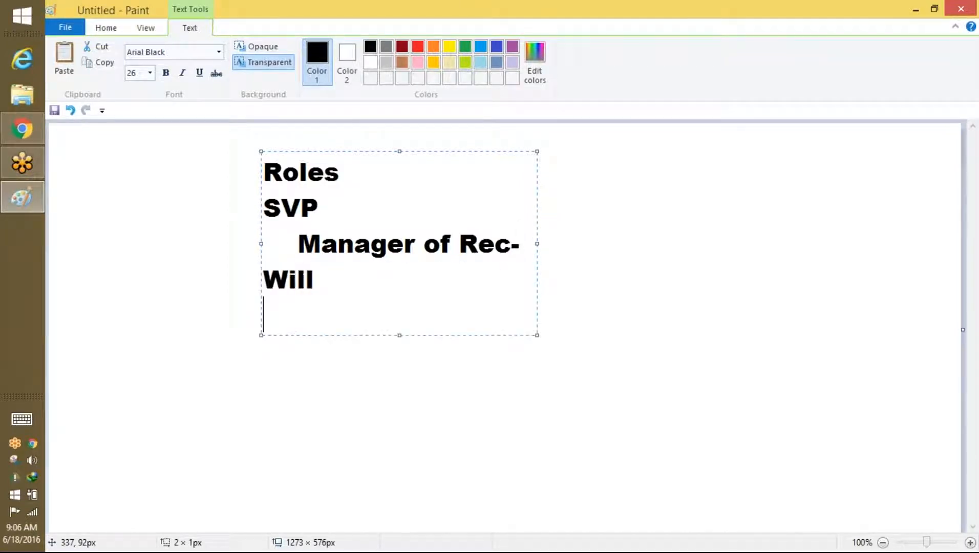
pyautogui.write('salesf')
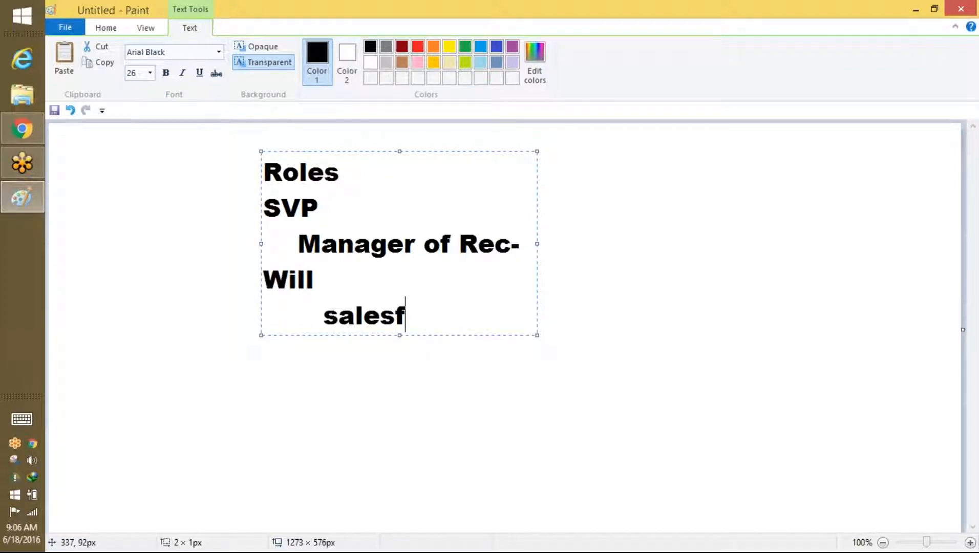
pyautogui.press('BackSpace')
pyautogui.press('BackSpace')
pyautogui.write('Assp')
pyautogui.press('BackSpace')
pyautogui.write('oiate')
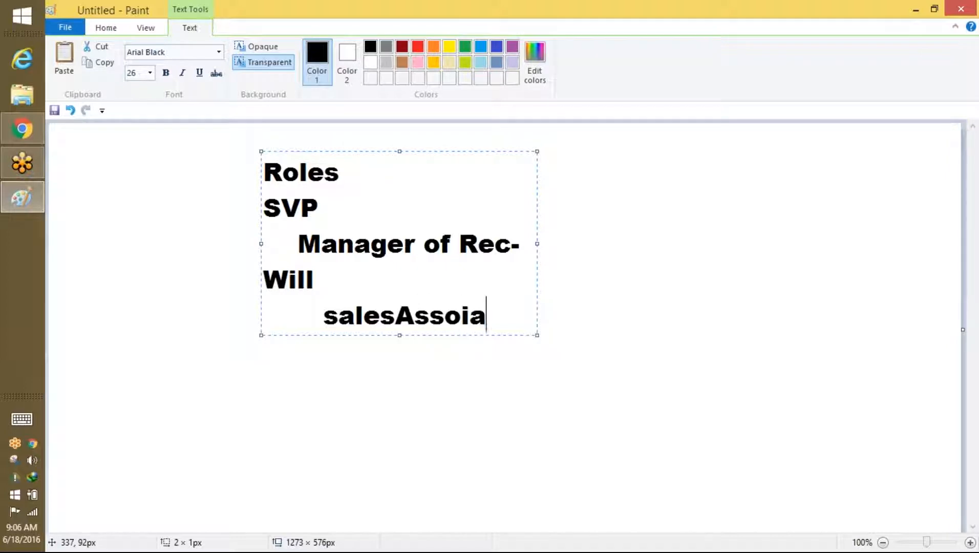
pyautogui.press('BackSpace')
pyautogui.press('BackSpace')
pyautogui.press('BackSpace')
pyautogui.write('ciate')
pyautogui.press('Return')
pyautogui.press('Tab')
pyautogui.press('Tab')
pyautogui.write('sale')
pyautogui.press('BackSpace')
pyautogui.write('a')
pyautogui.press('Return')
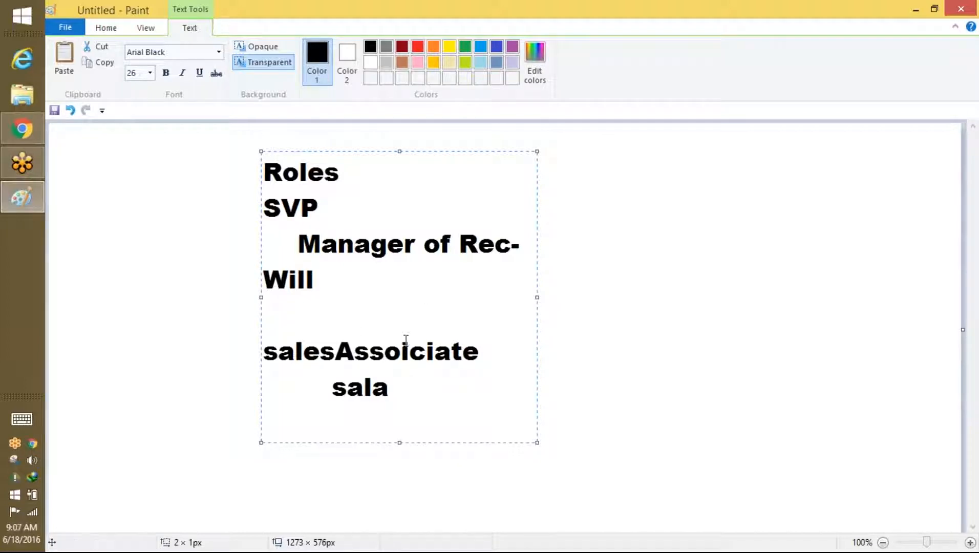
pyautogui.write('owD')
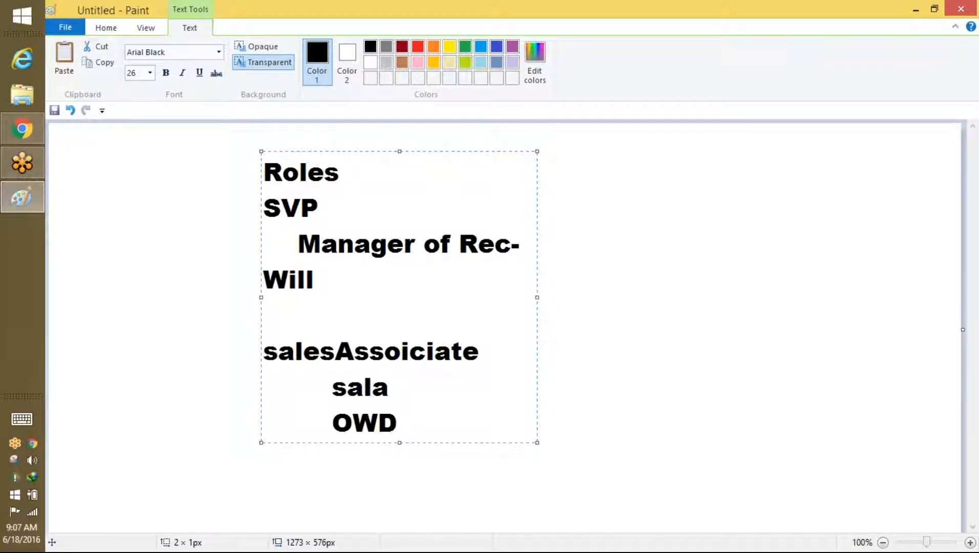
# Step: Highlight Roles, SVP, Manager of Rec- and salesAssoiciate through OWD in turn while explaining
pyautogui.moveTo(314, 280); pyautogui.dragTo(307, 177)
pyautogui.click(321, 256)
pyautogui.moveTo(343, 200); pyautogui.dragTo(268, 205)
pyautogui.moveTo(303, 244); pyautogui.dragTo(412, 422)
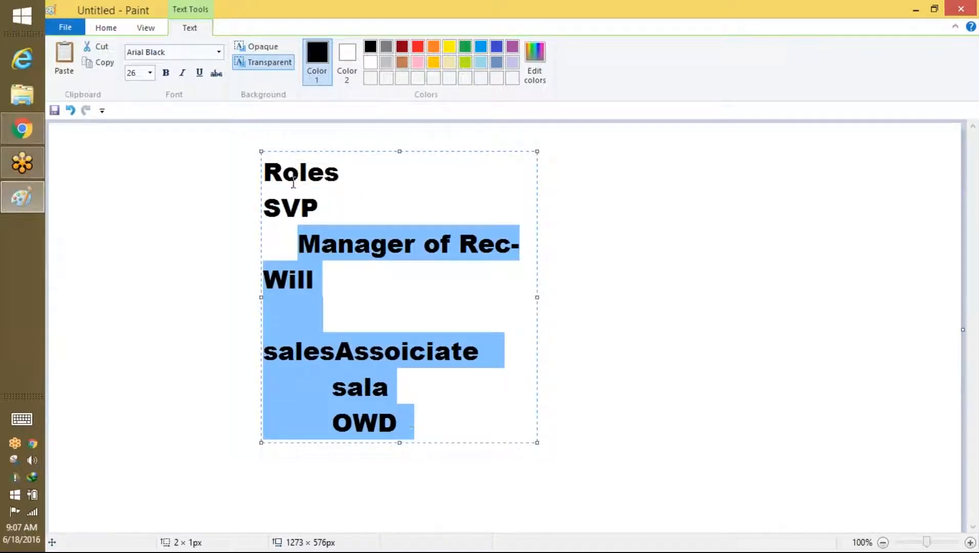
pyautogui.doubleClick(308, 201)
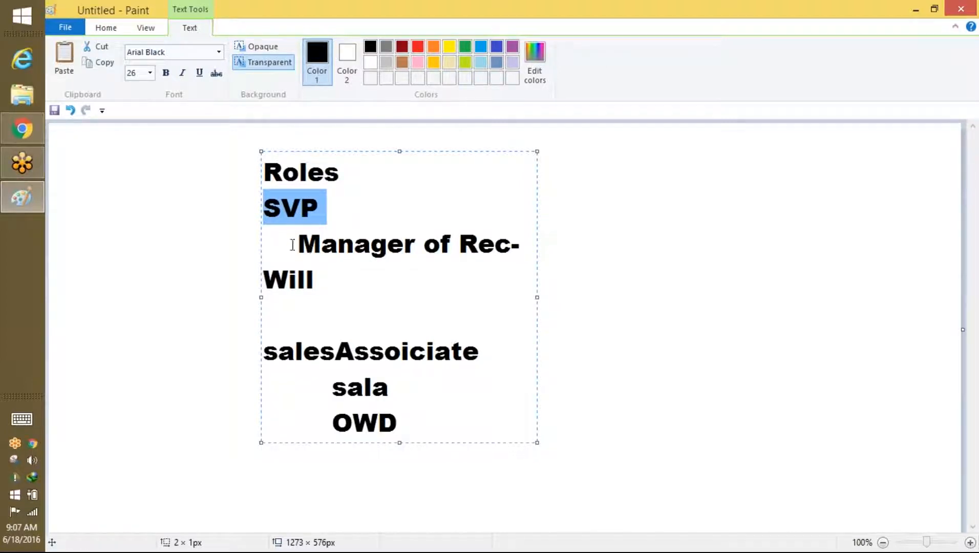
pyautogui.moveTo(294, 243); pyautogui.dragTo(319, 289)
pyautogui.moveTo(278, 351); pyautogui.dragTo(407, 414)
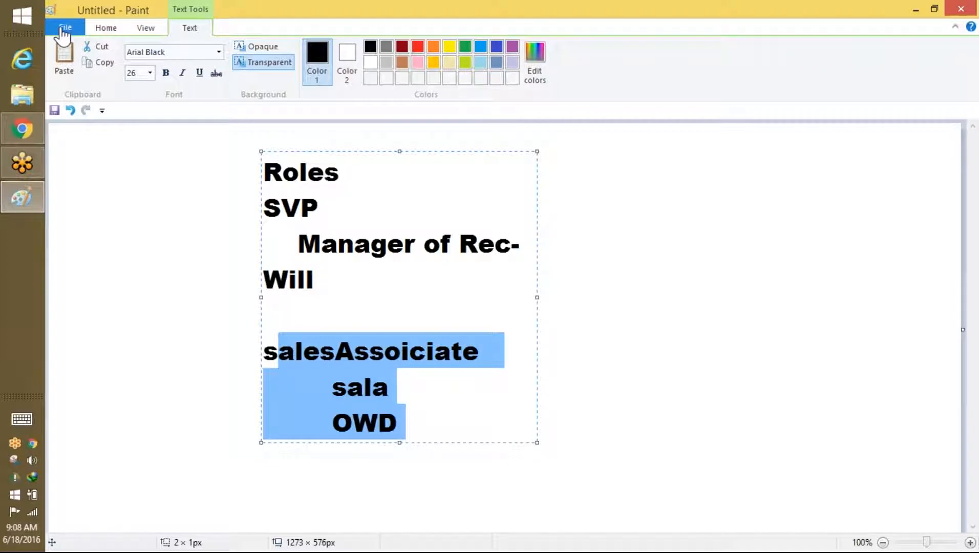
# Step: Start a blank Paint canvas without saving, then brush a circle labelled 'SVP Sales' on the left
pyautogui.click(63, 31)
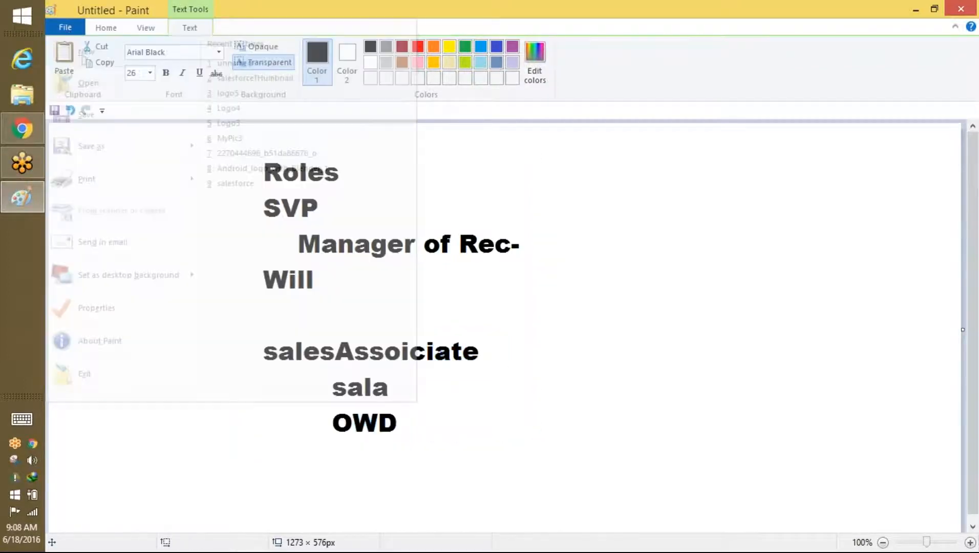
pyautogui.click(540, 297)
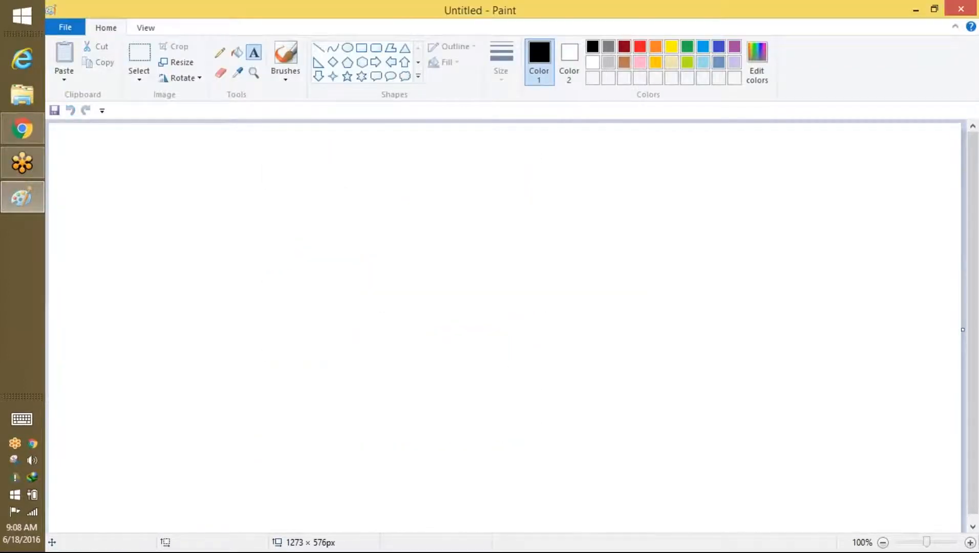
pyautogui.click(285, 65)
pyautogui.moveTo(255, 191)
pyautogui.mouseDown()
pyautogui.moveTo(274, 360)
pyautogui.moveTo(301, 181)
pyautogui.moveTo(255, 192)
pyautogui.mouseUp()
pyautogui.moveTo(274, 228)
pyautogui.mouseDown()
pyautogui.moveTo(276, 262)
pyautogui.moveTo(310, 219)
pyautogui.mouseUp()
pyautogui.moveTo(337, 246); pyautogui.dragTo(346, 227)
pyautogui.moveTo(309, 279); pyautogui.dragTo(310, 315)
pyautogui.moveTo(338, 296)
pyautogui.mouseDown()
pyautogui.moveTo(343, 281)
pyautogui.moveTo(399, 264)
pyautogui.mouseUp()
# Step: Draw a second circle on the right labelled 'SVP Marketing'
pyautogui.moveTo(727, 170)
pyautogui.mouseDown()
pyautogui.moveTo(872, 238)
pyautogui.moveTo(718, 157)
pyautogui.mouseUp()
pyautogui.moveTo(719, 190); pyautogui.dragTo(711, 223)
pyautogui.moveTo(728, 195)
pyautogui.mouseDown()
pyautogui.moveTo(736, 223)
pyautogui.moveTo(750, 191)
pyautogui.mouseUp()
pyautogui.moveTo(769, 199)
pyautogui.mouseDown()
pyautogui.moveTo(773, 181)
pyautogui.moveTo(771, 203)
pyautogui.mouseUp()
pyautogui.moveTo(723, 274)
pyautogui.mouseDown()
pyautogui.moveTo(724, 262)
pyautogui.moveTo(747, 278)
pyautogui.moveTo(813, 271)
pyautogui.moveTo(826, 280)
pyautogui.moveTo(848, 221)
pyautogui.moveTo(853, 237)
pyautogui.moveTo(912, 246)
pyautogui.moveTo(932, 237)
pyautogui.mouseUp()
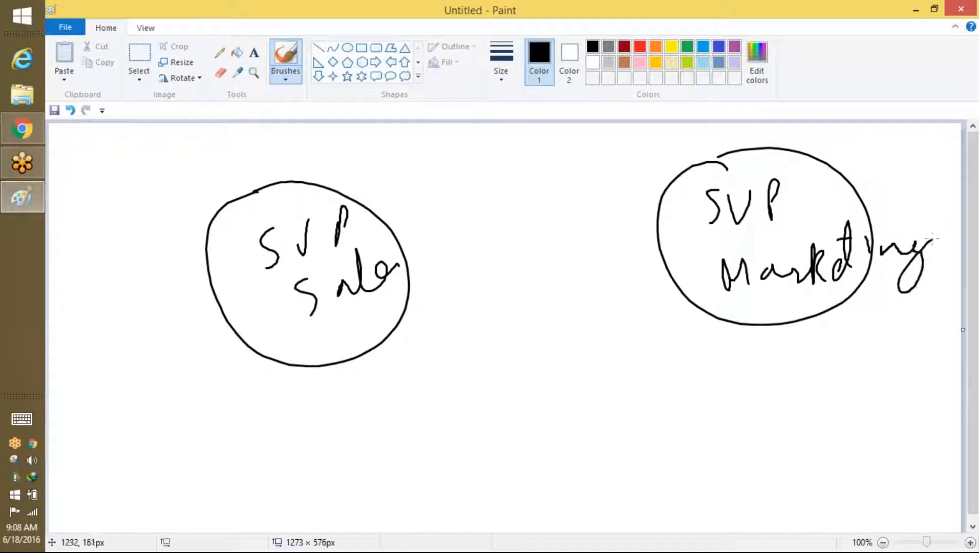
# Step: Box and re-circle both roles, then link them with a double-headed arrow
pyautogui.moveTo(283, 347)
pyautogui.mouseDown()
pyautogui.moveTo(333, 329)
pyautogui.moveTo(323, 366)
pyautogui.moveTo(353, 355)
pyautogui.mouseUp()
pyautogui.moveTo(324, 377); pyautogui.dragTo(371, 385)
pyautogui.moveTo(326, 190)
pyautogui.mouseDown()
pyautogui.moveTo(312, 163)
pyautogui.moveTo(313, 332)
pyautogui.moveTo(330, 316)
pyautogui.mouseUp()
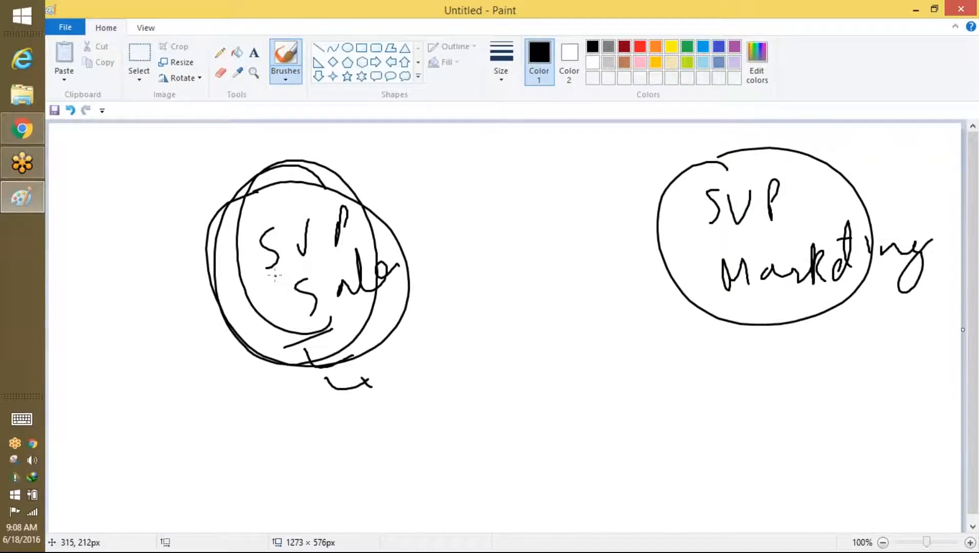
pyautogui.moveTo(193, 219)
pyautogui.mouseDown()
pyautogui.moveTo(379, 180)
pyautogui.moveTo(344, 388)
pyautogui.moveTo(189, 226)
pyautogui.mouseUp()
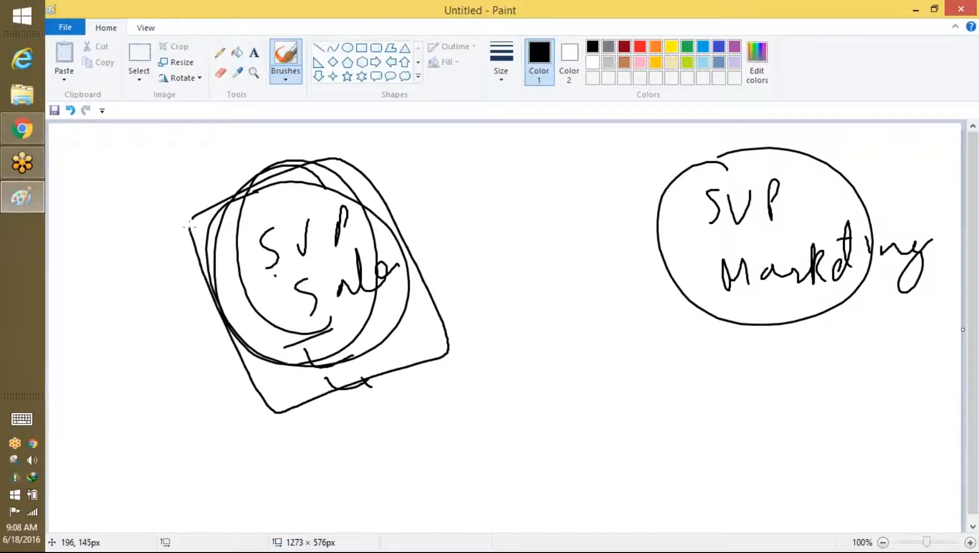
pyautogui.moveTo(642, 173)
pyautogui.mouseDown()
pyautogui.moveTo(866, 153)
pyautogui.moveTo(848, 339)
pyautogui.moveTo(664, 161)
pyautogui.mouseUp()
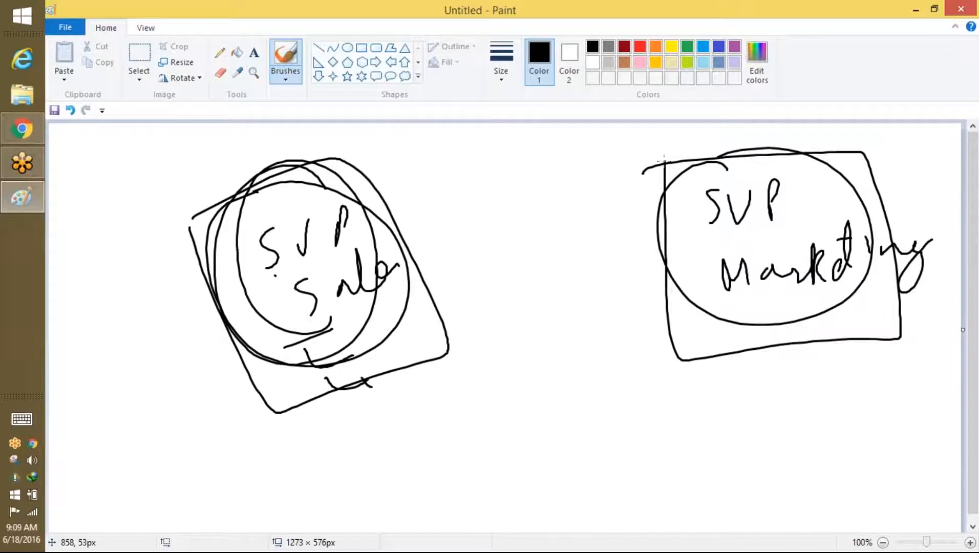
pyautogui.moveTo(348, 182)
pyautogui.mouseDown()
pyautogui.moveTo(225, 236)
pyautogui.moveTo(337, 246)
pyautogui.moveTo(302, 202)
pyautogui.moveTo(261, 197)
pyautogui.moveTo(359, 233)
pyautogui.moveTo(328, 211)
pyautogui.mouseUp()
pyautogui.moveTo(824, 180)
pyautogui.mouseDown()
pyautogui.moveTo(674, 211)
pyautogui.moveTo(776, 176)
pyautogui.mouseUp()
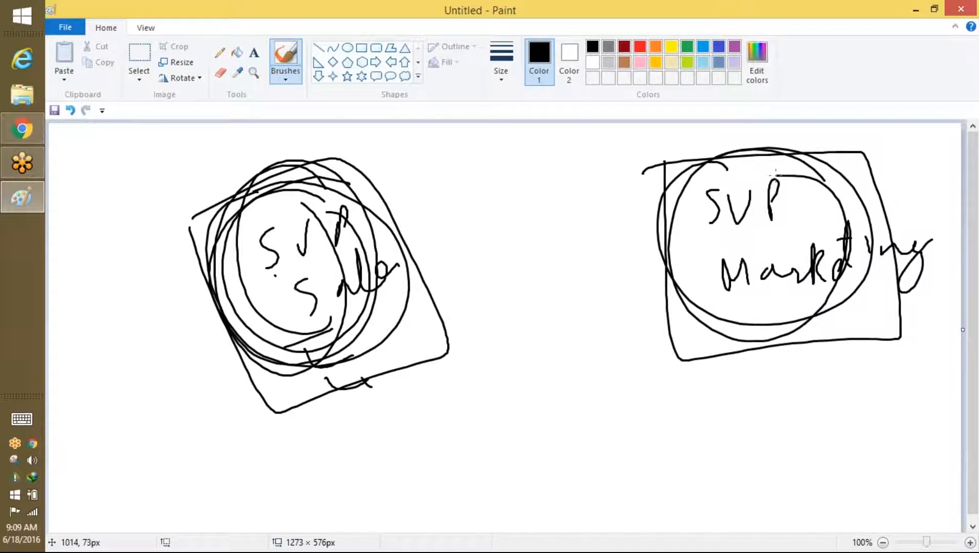
pyautogui.moveTo(361, 183)
pyautogui.mouseDown()
pyautogui.moveTo(256, 366)
pyautogui.moveTo(370, 257)
pyautogui.moveTo(300, 191)
pyautogui.mouseUp()
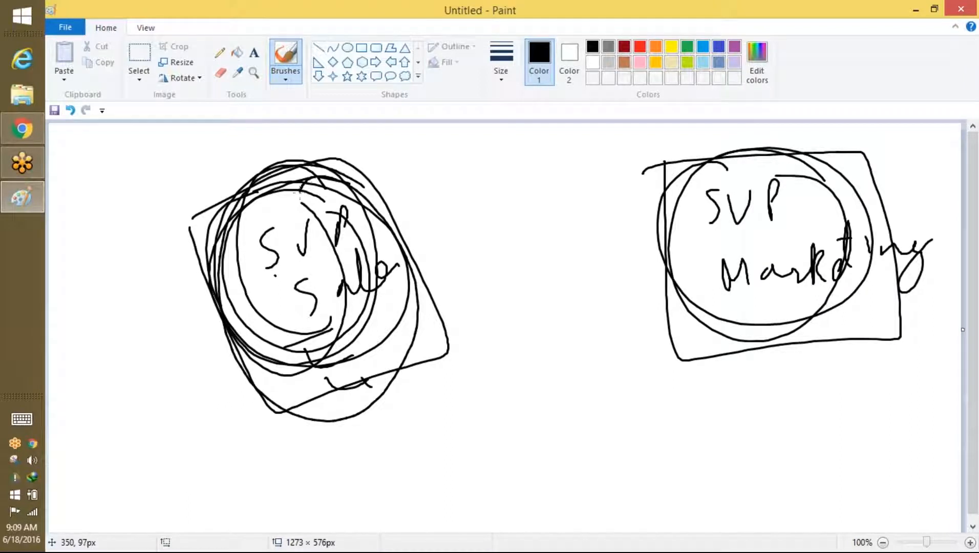
pyautogui.moveTo(868, 169)
pyautogui.mouseDown()
pyautogui.moveTo(691, 278)
pyautogui.moveTo(870, 254)
pyautogui.moveTo(787, 137)
pyautogui.mouseUp()
pyautogui.moveTo(433, 260)
pyautogui.mouseDown()
pyautogui.moveTo(651, 264)
pyautogui.moveTo(656, 273)
pyautogui.moveTo(608, 297)
pyautogui.mouseUp()
pyautogui.moveTo(445, 241); pyautogui.dragTo(471, 271)
# Step: Write an underlined green 'Sharing Rule' caption beneath the drawings, then switch back to Salesforce
pyautogui.click(687, 47)
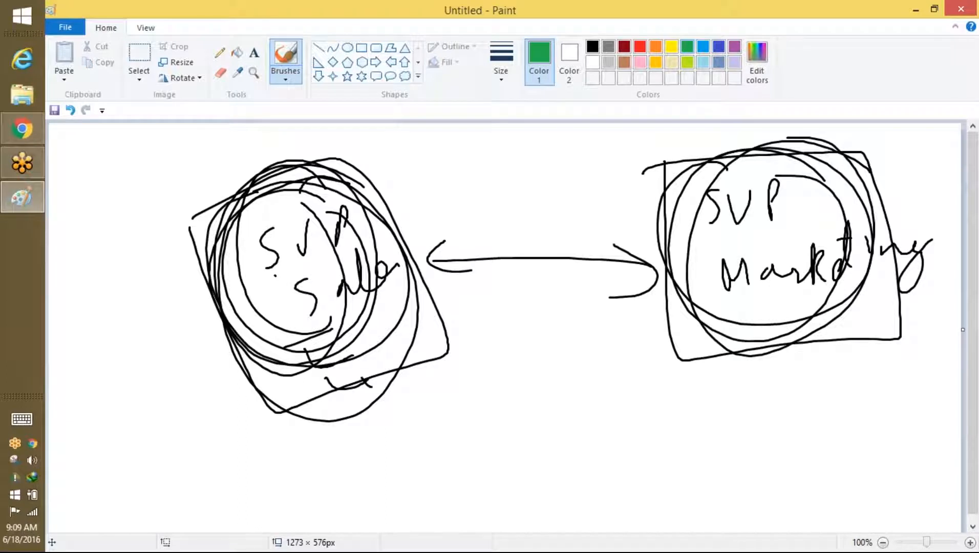
pyautogui.moveTo(518, 400)
pyautogui.mouseDown()
pyautogui.moveTo(520, 440)
pyautogui.moveTo(484, 437)
pyautogui.mouseUp()
pyautogui.moveTo(547, 408)
pyautogui.mouseDown()
pyautogui.moveTo(596, 447)
pyautogui.moveTo(681, 443)
pyautogui.moveTo(733, 427)
pyautogui.moveTo(773, 485)
pyautogui.mouseUp()
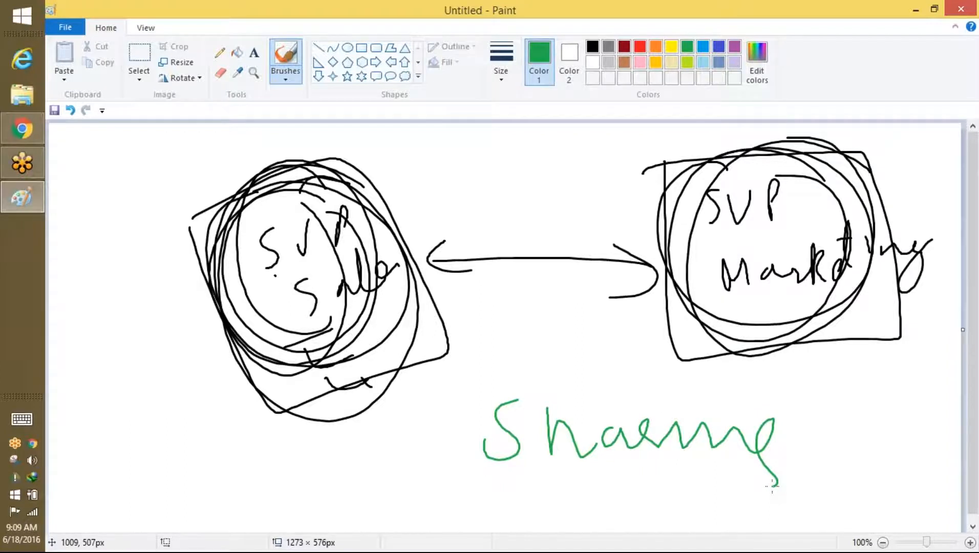
pyautogui.moveTo(808, 453)
pyautogui.mouseDown()
pyautogui.moveTo(813, 405)
pyautogui.moveTo(845, 452)
pyautogui.moveTo(879, 421)
pyautogui.mouseUp()
pyautogui.moveTo(886, 385); pyautogui.dragTo(940, 448)
pyautogui.moveTo(511, 483); pyautogui.dragTo(961, 476)
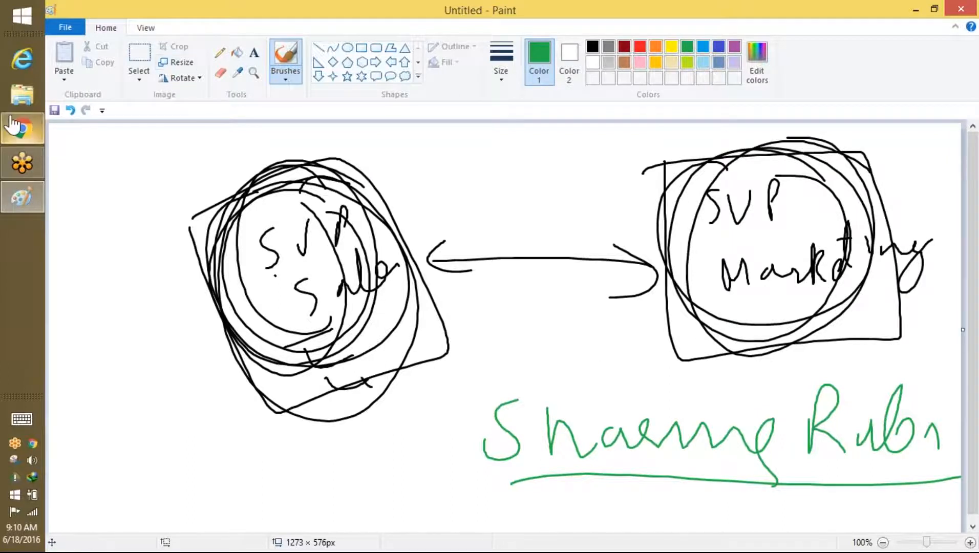
pyautogui.click(22, 128)
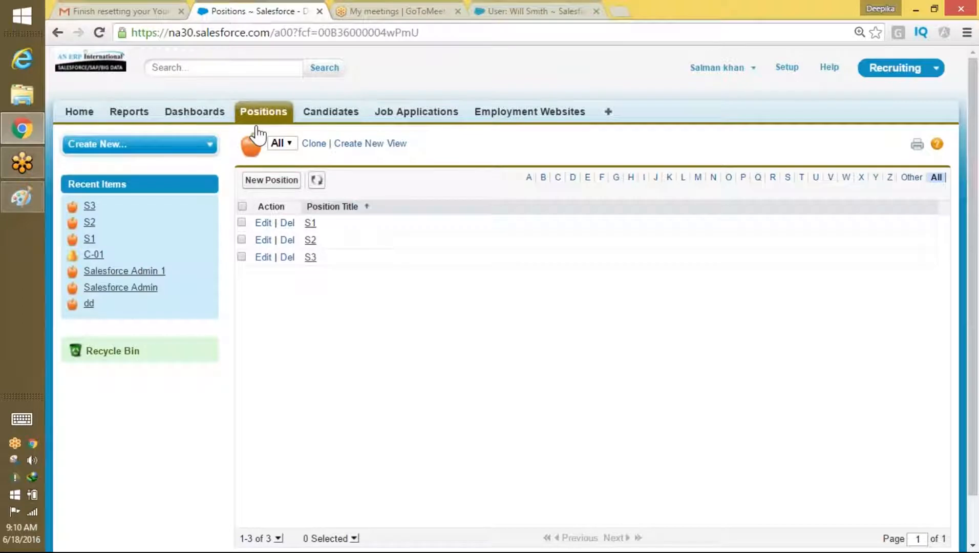
# Step: Log out, sign back in as a different saved user, and filter setup by 'shar'
pyautogui.click(733, 71)
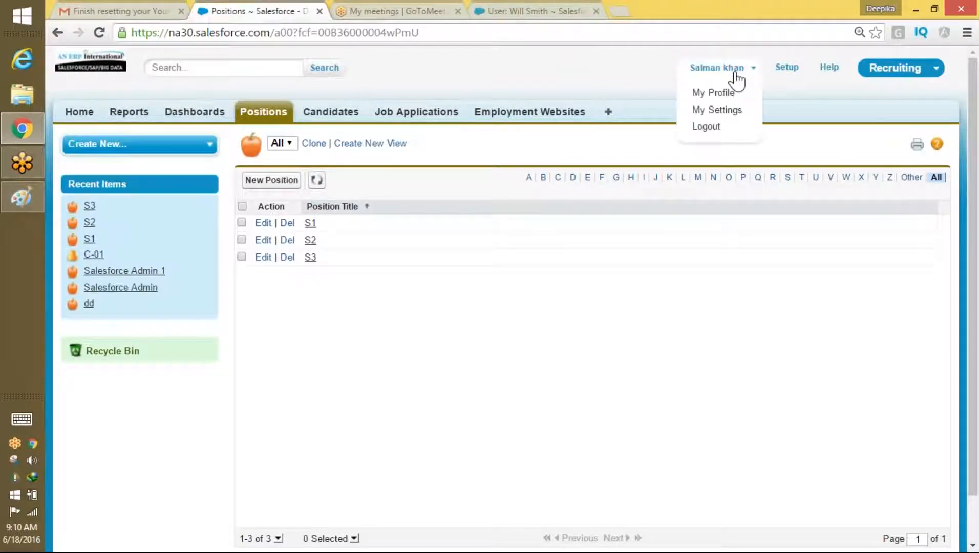
pyautogui.click(712, 127)
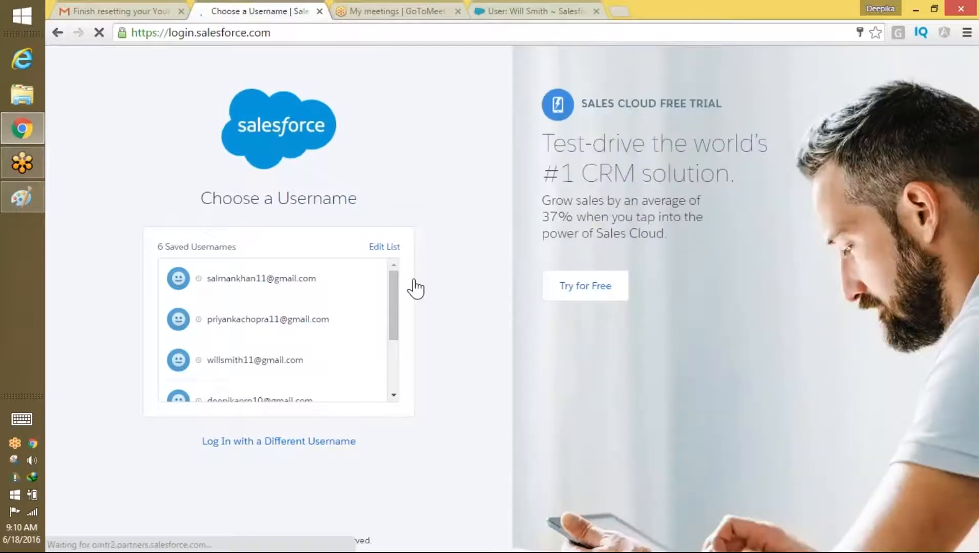
pyautogui.moveTo(395, 321)
pyautogui.mouseDown()
pyautogui.moveTo(389, 366)
pyautogui.moveTo(389, 317)
pyautogui.mouseUp()
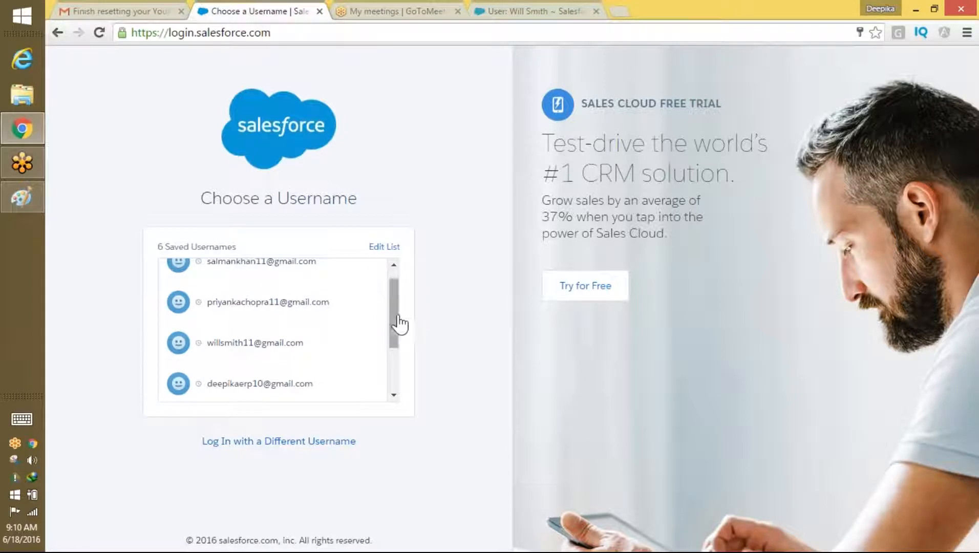
pyautogui.scroll(1, 398, 324)
pyautogui.click(273, 403)
pyautogui.click(300, 337)
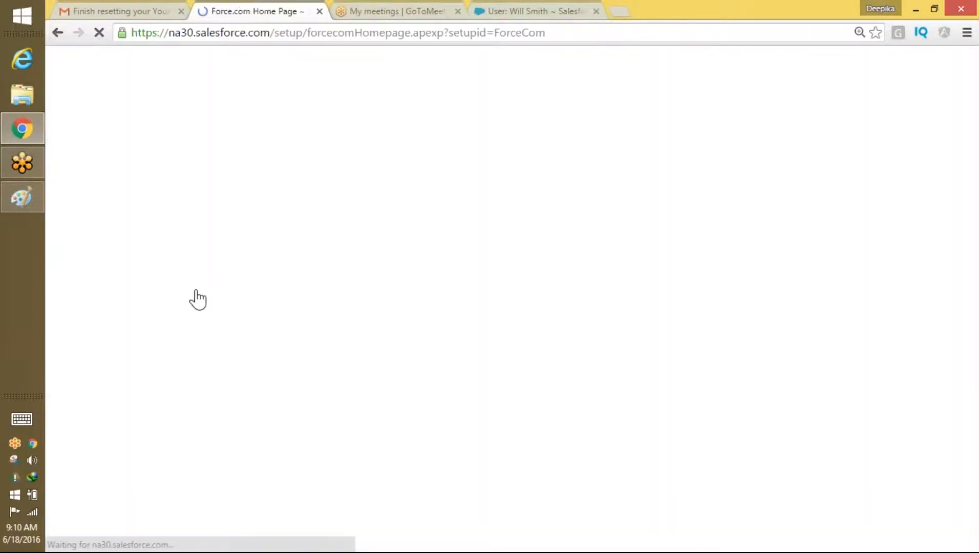
pyautogui.write('shar')
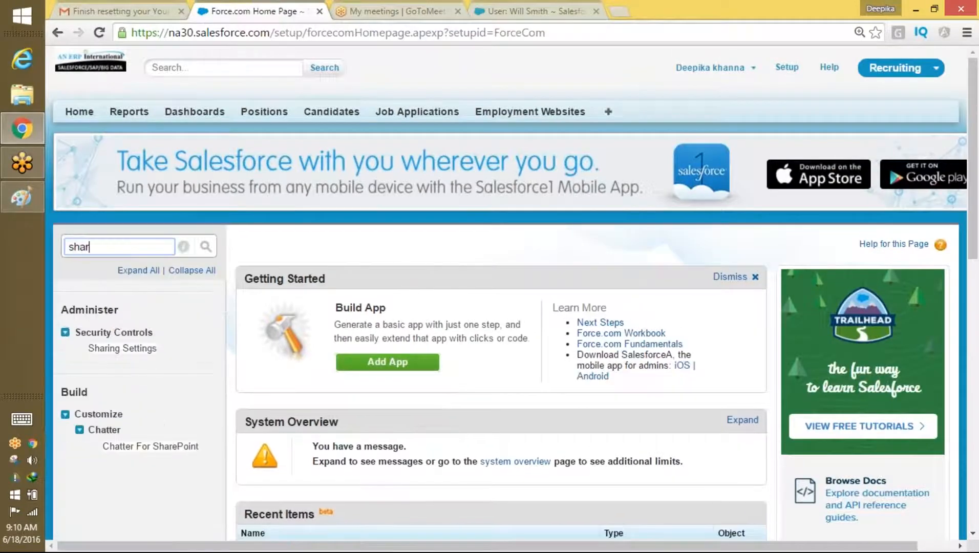
# Step: Open Sharing Settings, review its Organization-Wide Defaults, and search setup for sharing rules
pyautogui.click(137, 352)
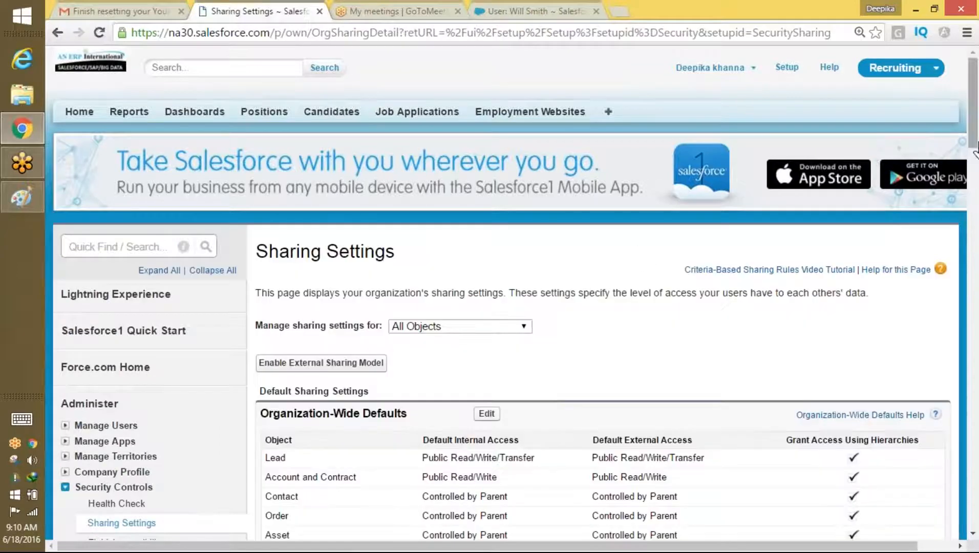
pyautogui.moveTo(975, 134)
pyautogui.mouseDown()
pyautogui.moveTo(973, 162)
pyautogui.moveTo(973, 135)
pyautogui.mouseUp()
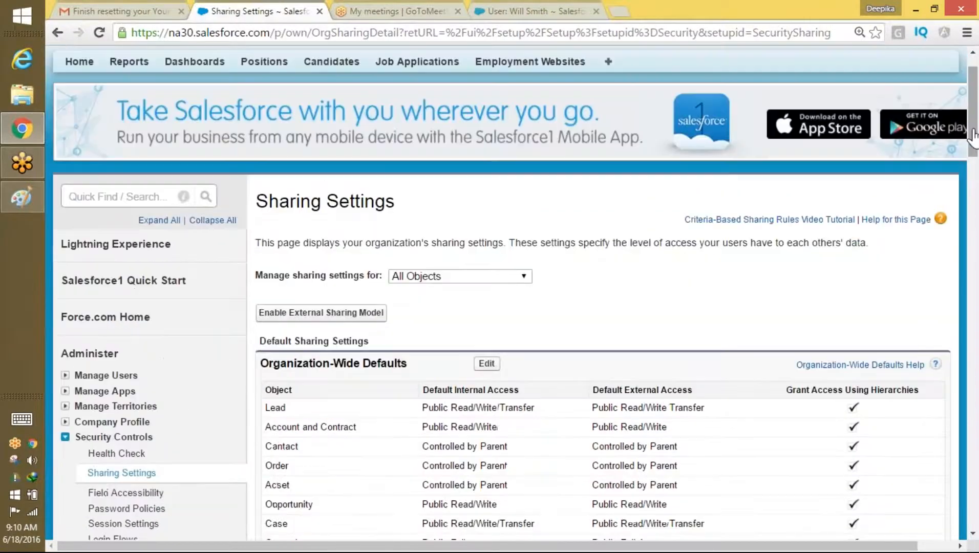
pyautogui.click(105, 193)
pyautogui.write('shar')
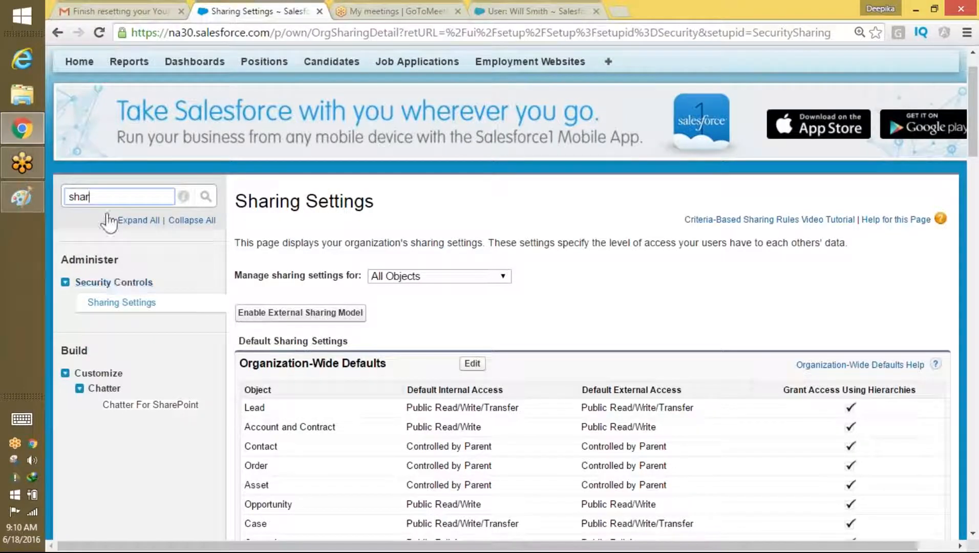
pyautogui.write('ing rul')
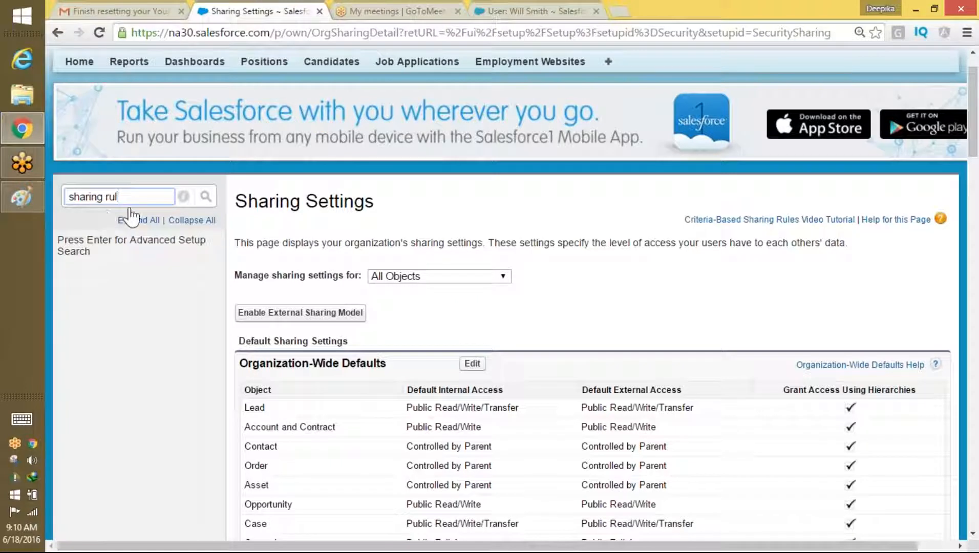
pyautogui.press('BackSpace')
pyautogui.press('BackSpace')
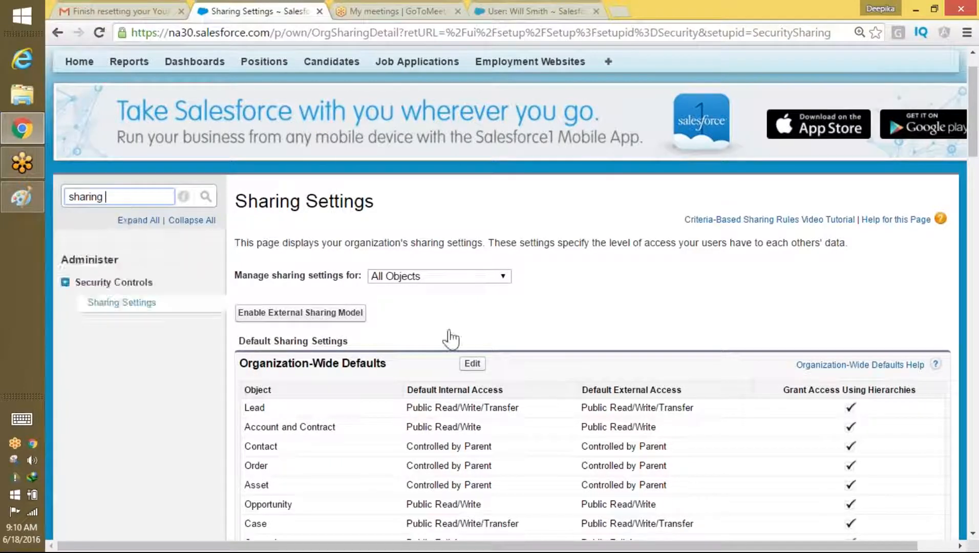
pyautogui.press('BackSpace')
pyautogui.press('BackSpace')
pyautogui.press('BackSpace')
pyautogui.press('BackSpace')
pyautogui.press('BackSpace')
pyautogui.press('BackSpace')
pyautogui.press('BackSpace')
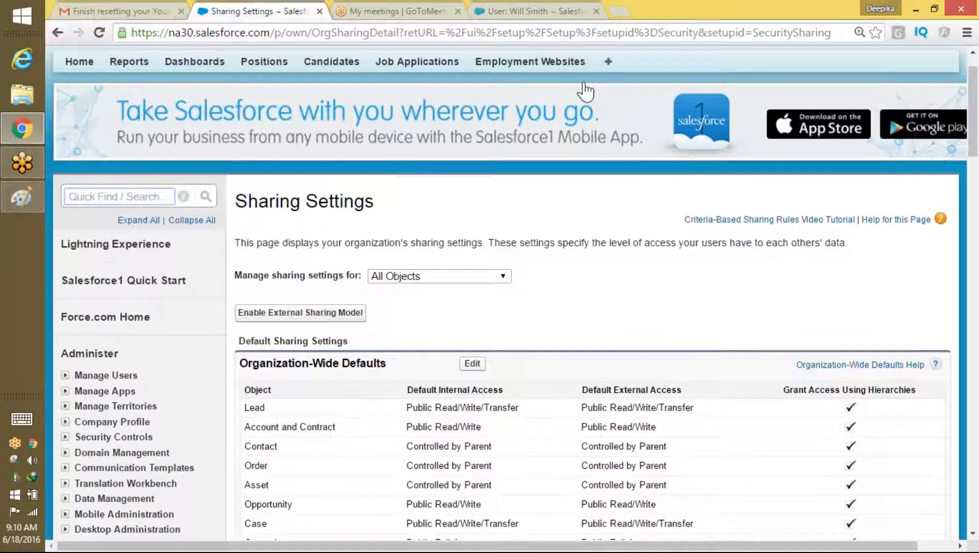
pyautogui.write('rul')
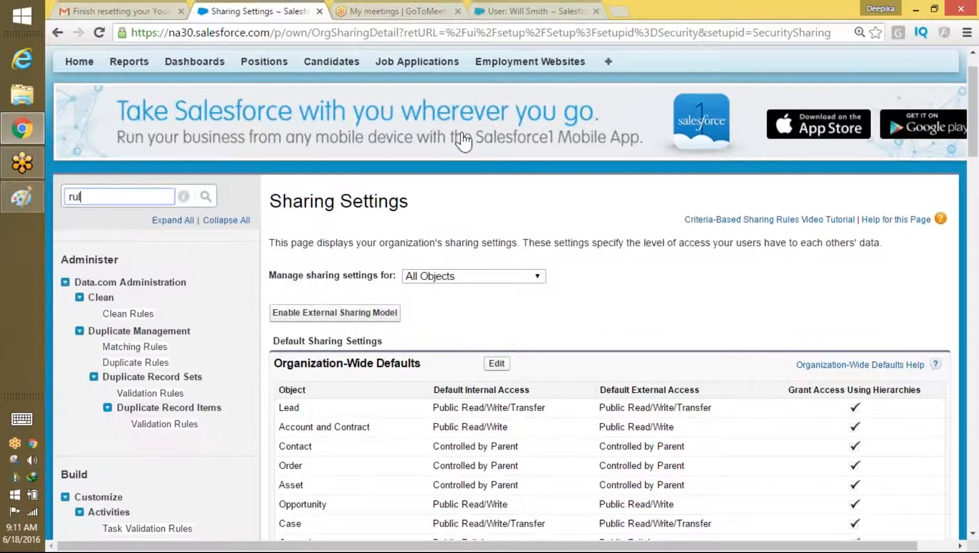
pyautogui.moveTo(975, 149); pyautogui.dragTo(943, 308)
pyautogui.scroll(-12, 943, 308)
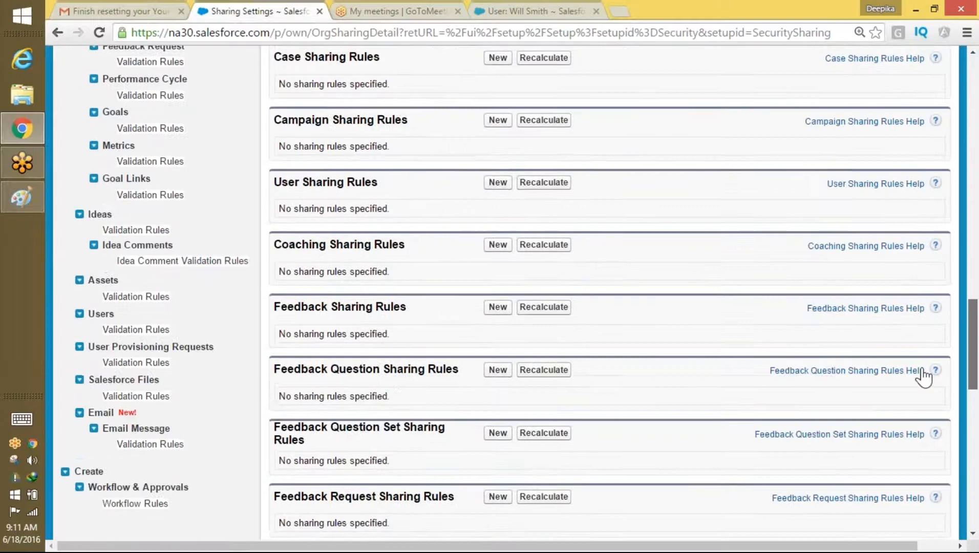
pyautogui.scroll(7, 918, 392)
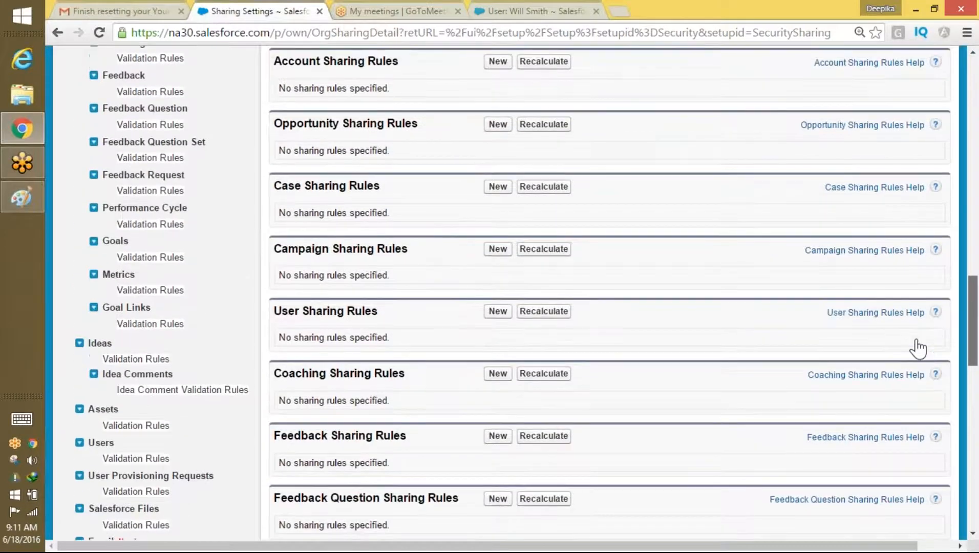
pyautogui.scroll(8, 922, 314)
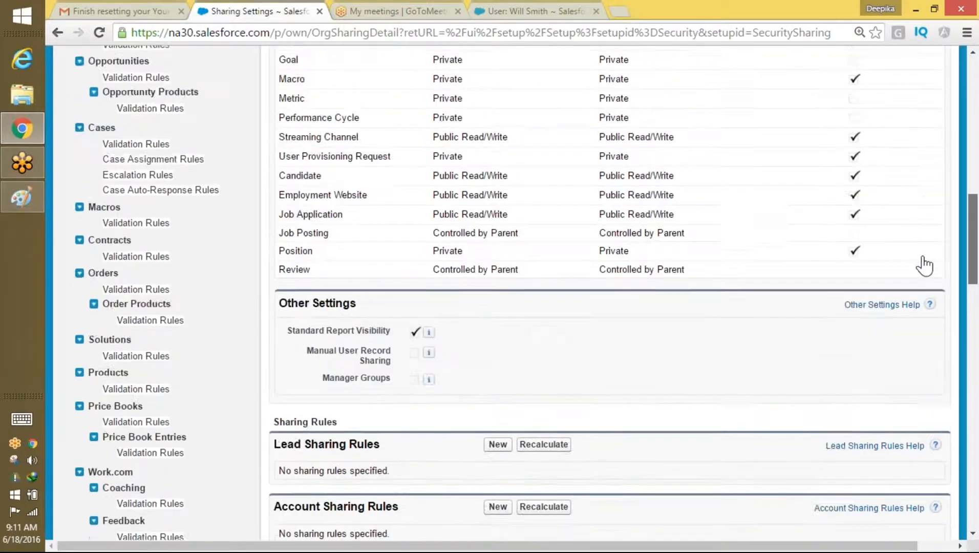
pyautogui.scroll(10, 925, 247)
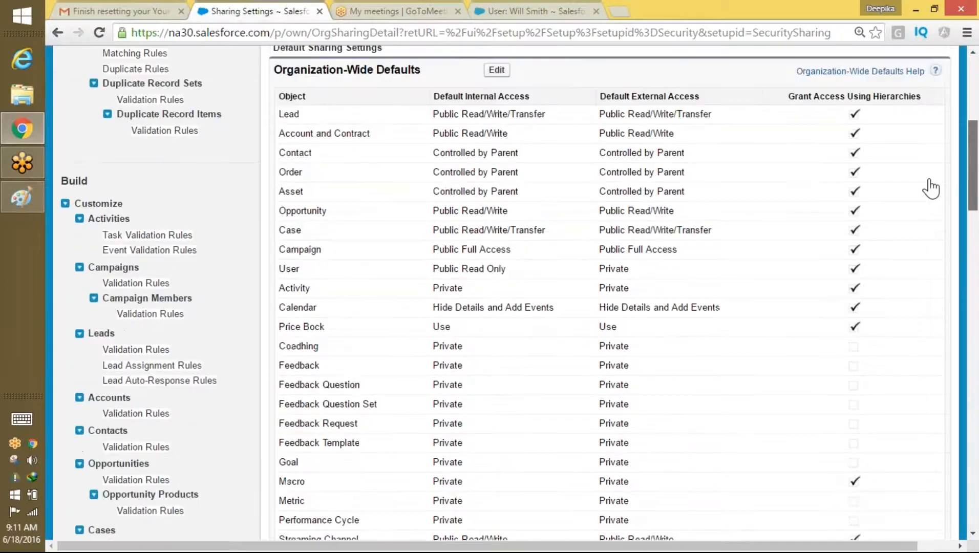
pyautogui.scroll(1, 933, 147)
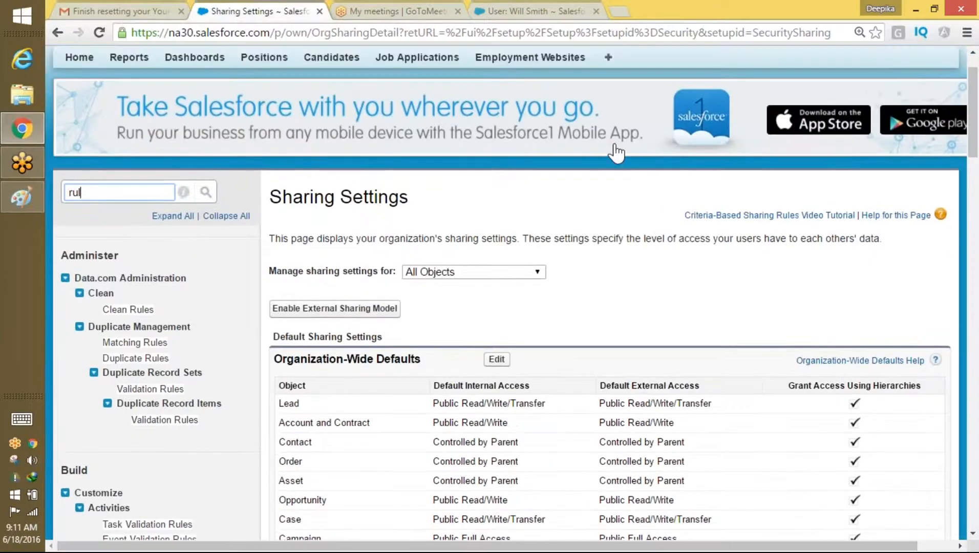
# Step: Try Quick Find searches for 'sh' and 'pos', clear them, and open the Positions list
pyautogui.press('BackSpace')
pyautogui.write('sh')
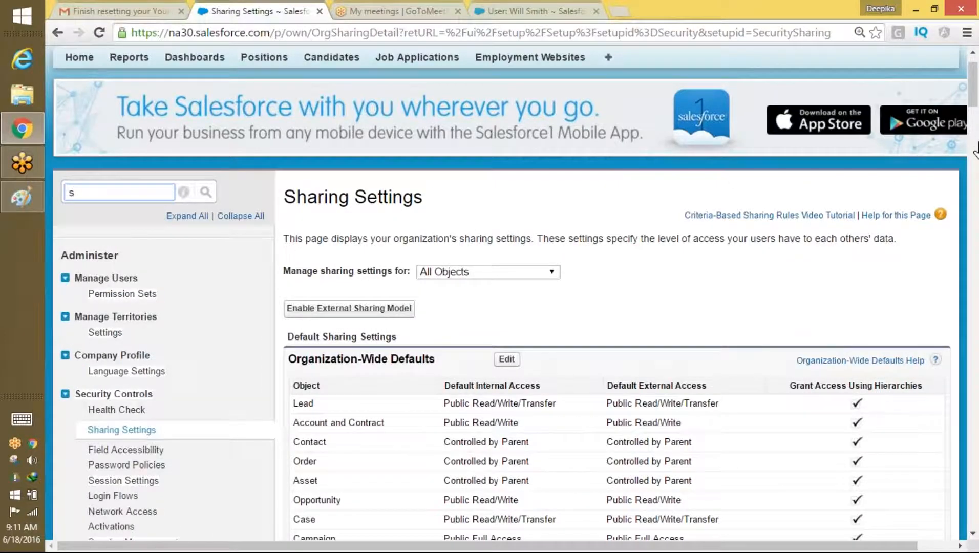
pyautogui.moveTo(973, 77); pyautogui.dragTo(973, 97)
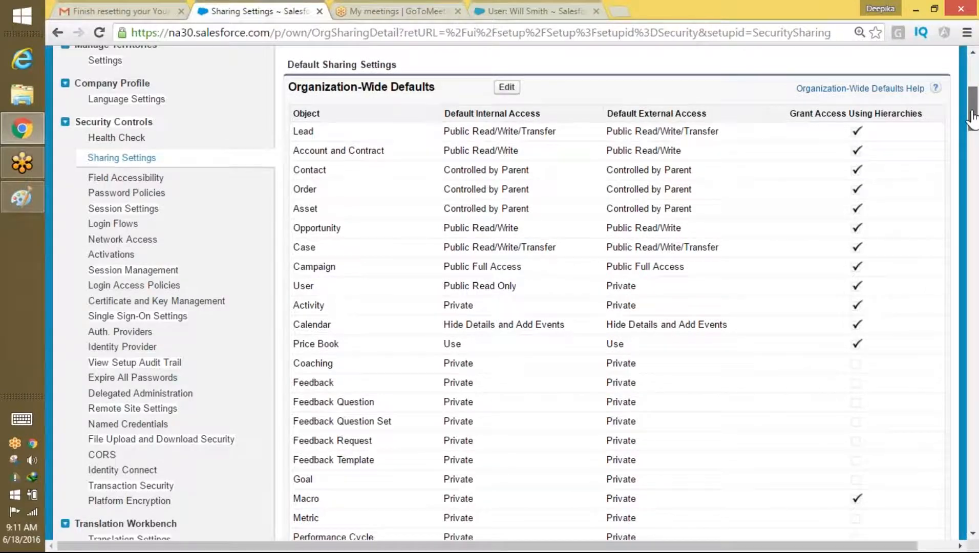
pyautogui.moveTo(973, 116); pyautogui.dragTo(972, 92)
pyautogui.moveTo(83, 206); pyautogui.dragTo(64, 206)
pyautogui.write('pos')
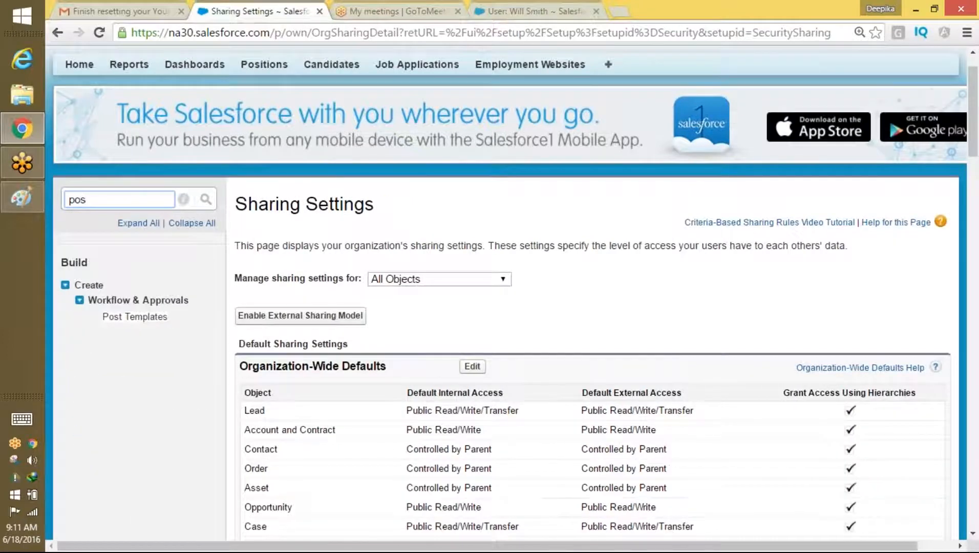
pyautogui.press('BackSpace')
pyautogui.press('BackSpace')
pyautogui.press('BackSpace')
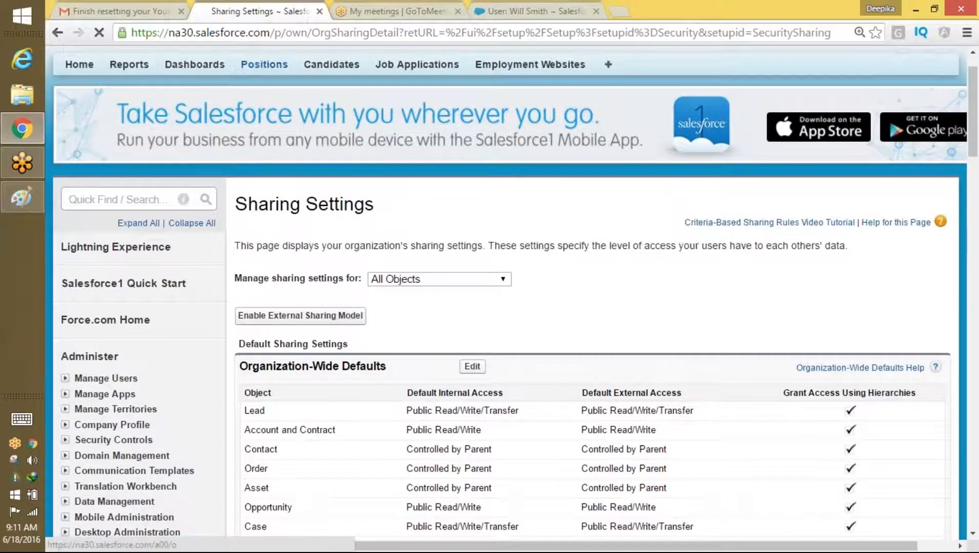
pyautogui.click(262, 65)
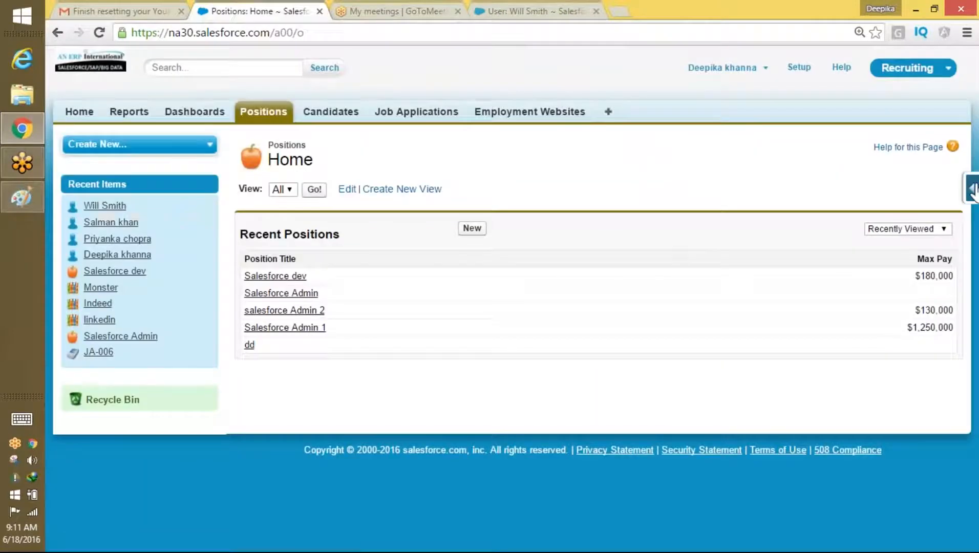
# Step: Open the Position__c object definition in a new tab, review it, and search setup for 'sha'
pyautogui.click(972, 189)
pyautogui.click(851, 238)
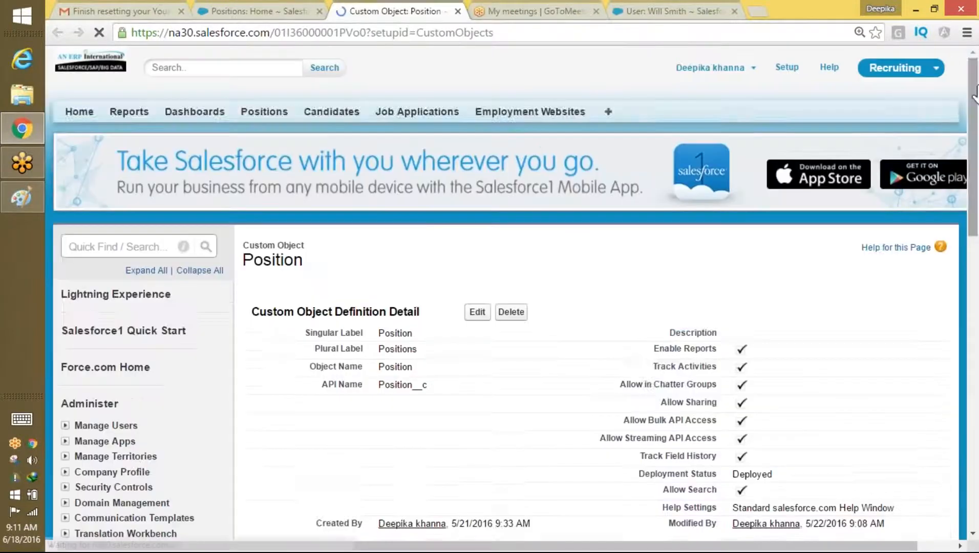
pyautogui.moveTo(976, 92); pyautogui.dragTo(948, 276)
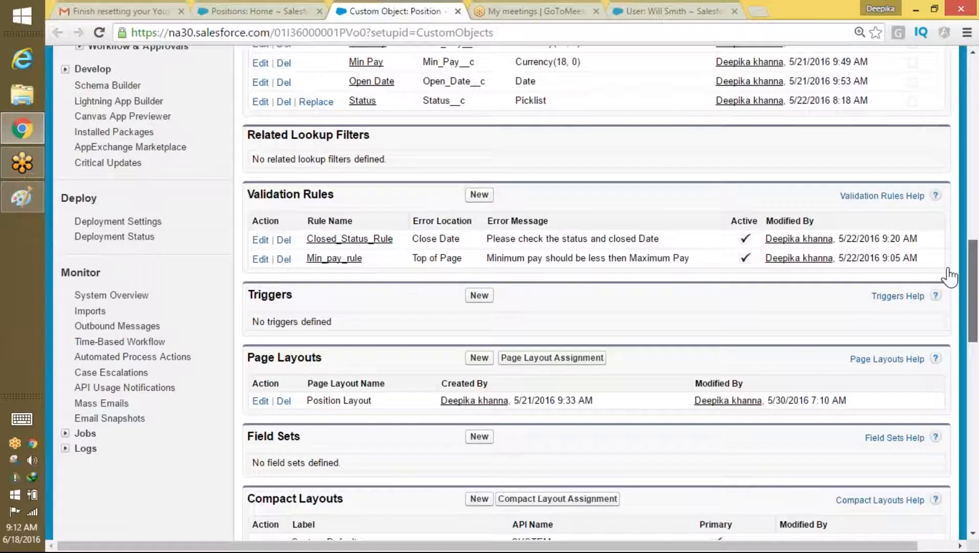
pyautogui.moveTo(948, 276); pyautogui.dragTo(949, 277)
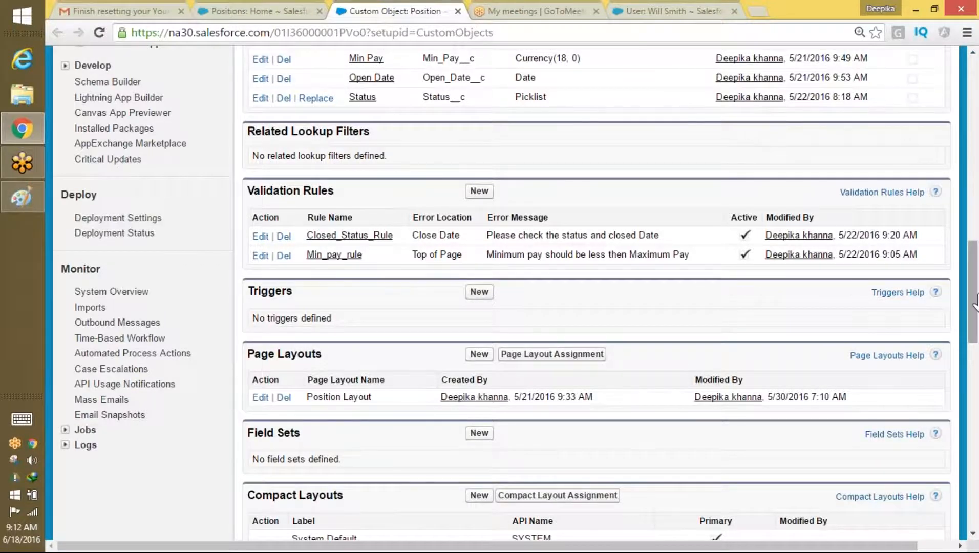
pyautogui.moveTo(974, 302); pyautogui.dragTo(973, 133)
pyautogui.click(123, 146)
pyautogui.write('s')
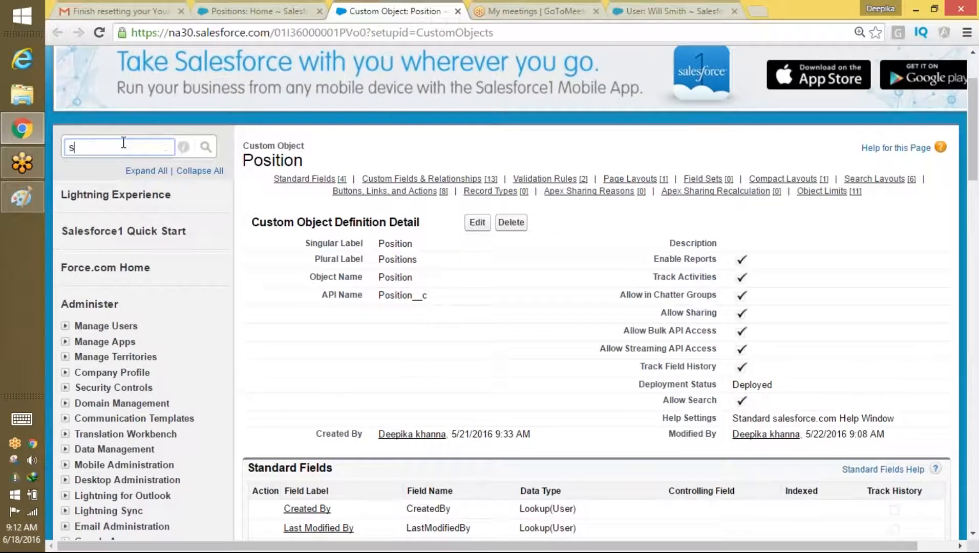
pyautogui.write('har')
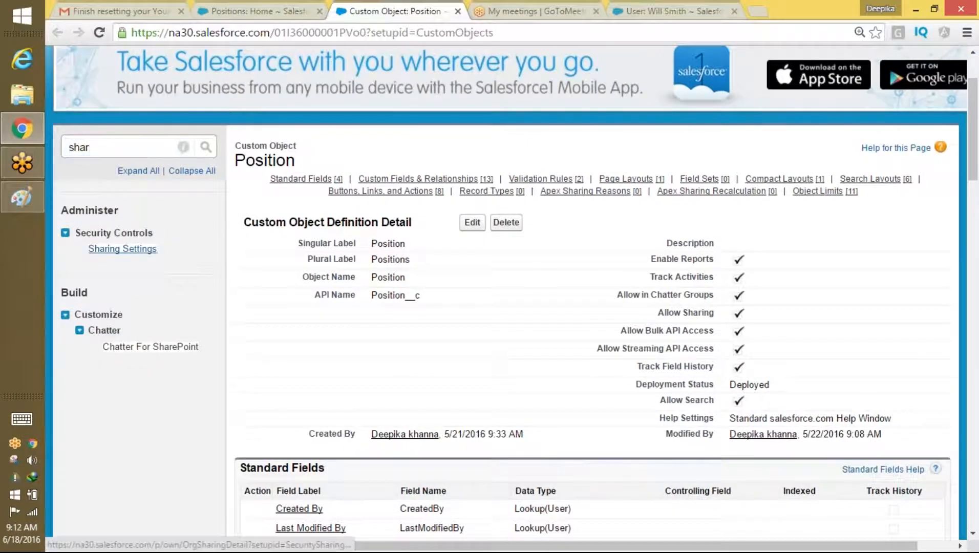
# Step: Open Sharing Settings and scroll down to the empty Position Sharing Rules section
pyautogui.click(129, 249)
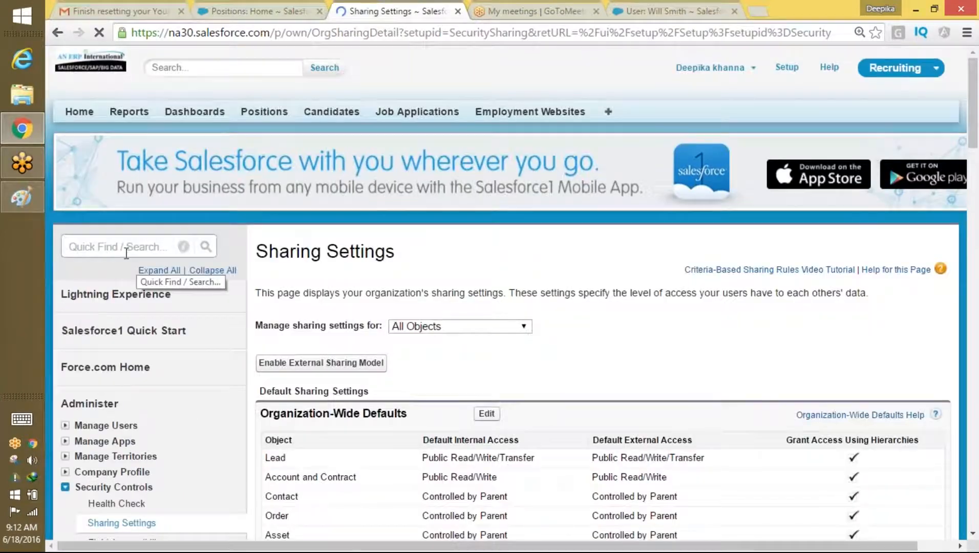
pyautogui.moveTo(975, 72); pyautogui.dragTo(916, 447)
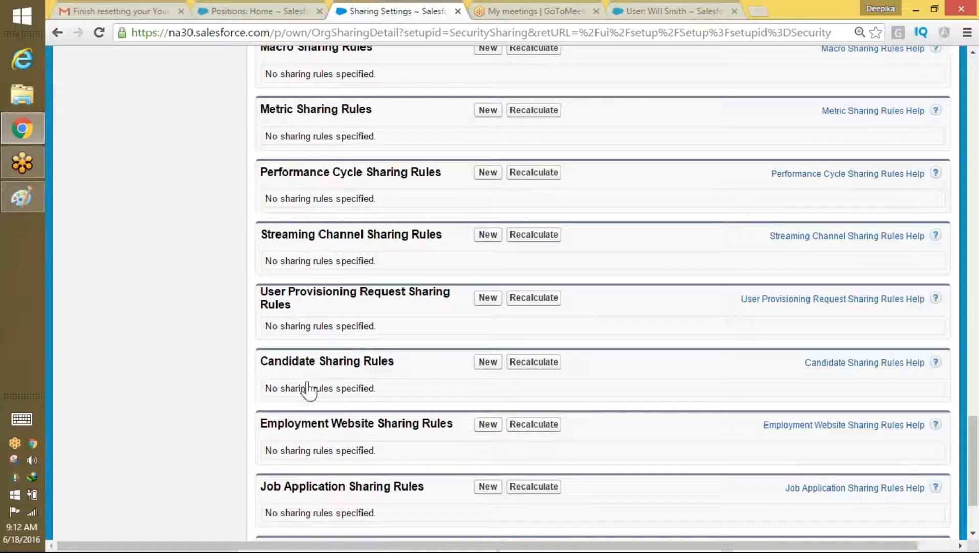
pyautogui.moveTo(976, 425); pyautogui.dragTo(973, 450)
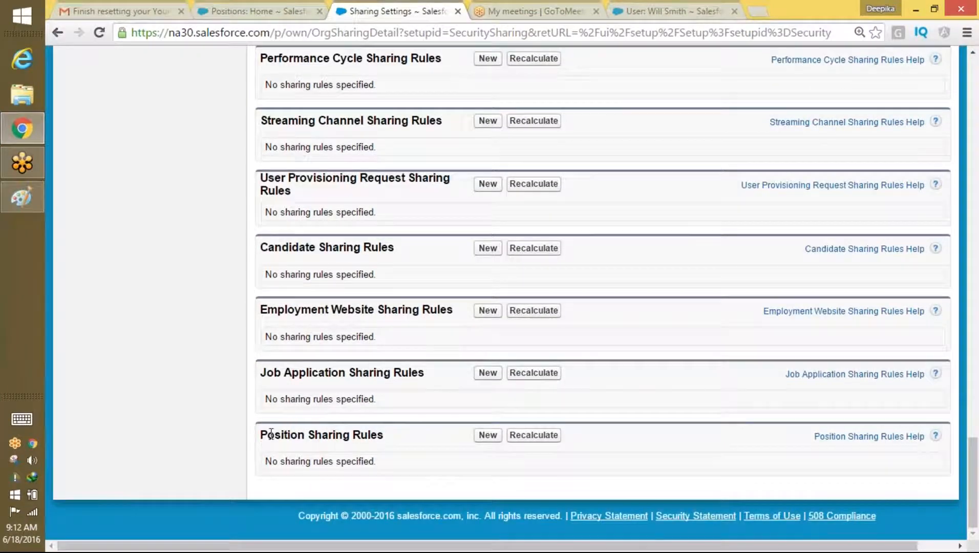
pyautogui.moveTo(263, 433); pyautogui.dragTo(373, 431)
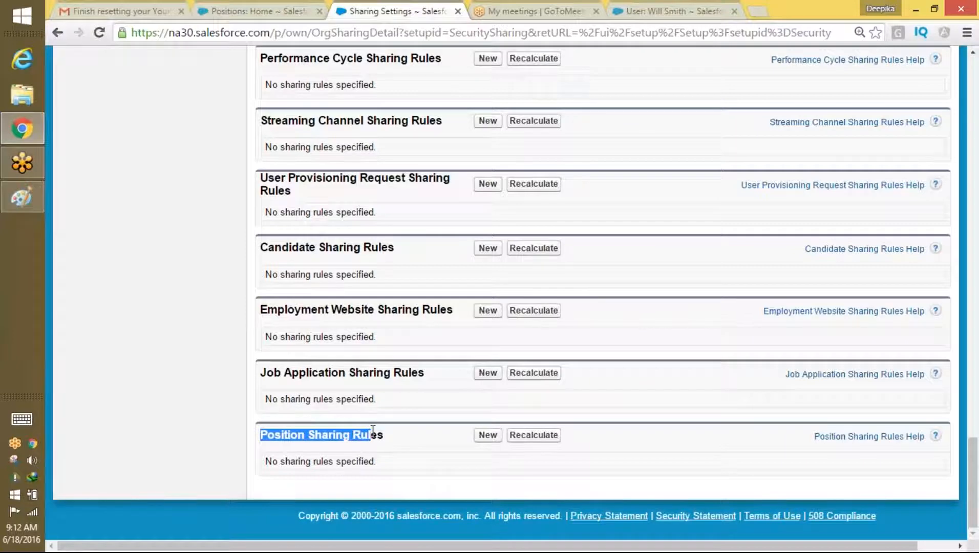
pyautogui.moveTo(974, 440); pyautogui.dragTo(964, 116)
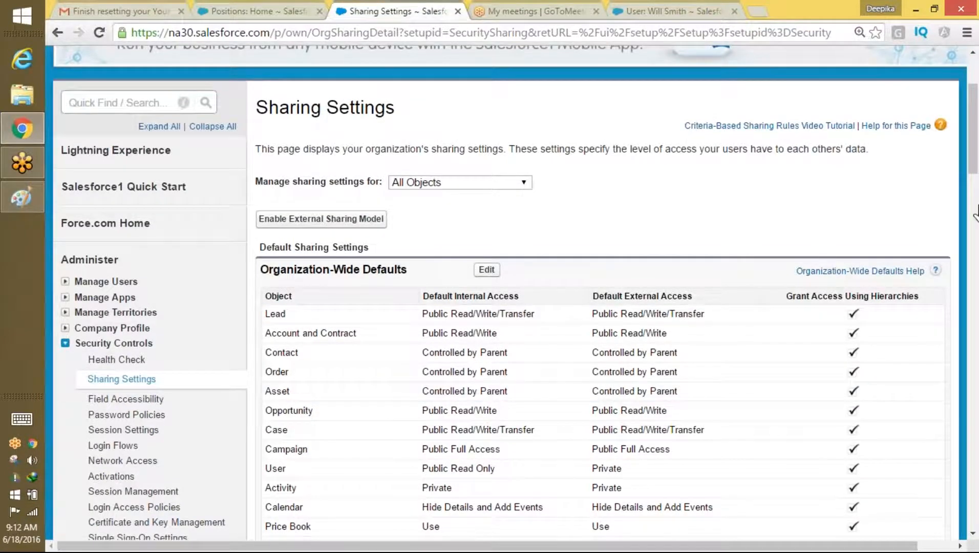
pyautogui.moveTo(974, 159); pyautogui.dragTo(928, 509)
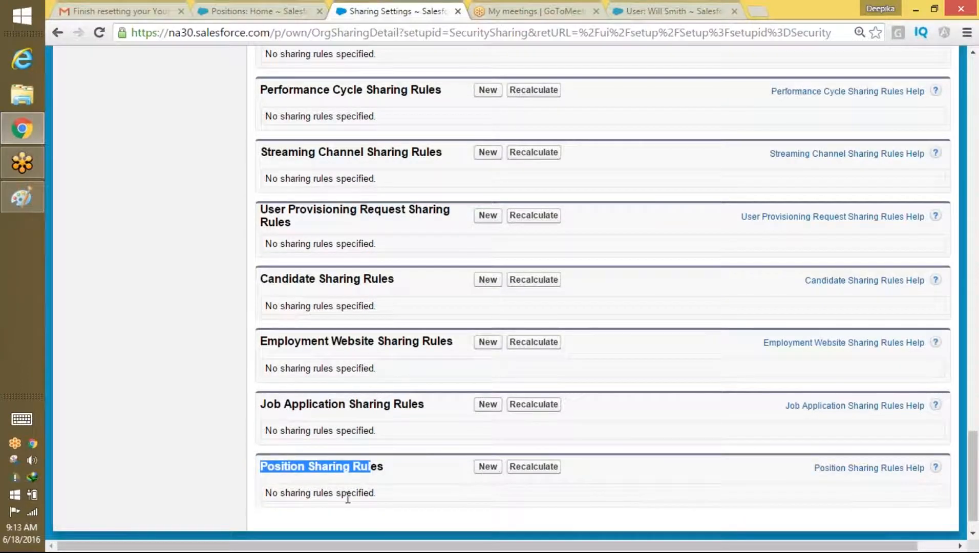
# Step: Start a new Position sharing rule and highlight its notes on roles and granting wider access
pyautogui.click(501, 466)
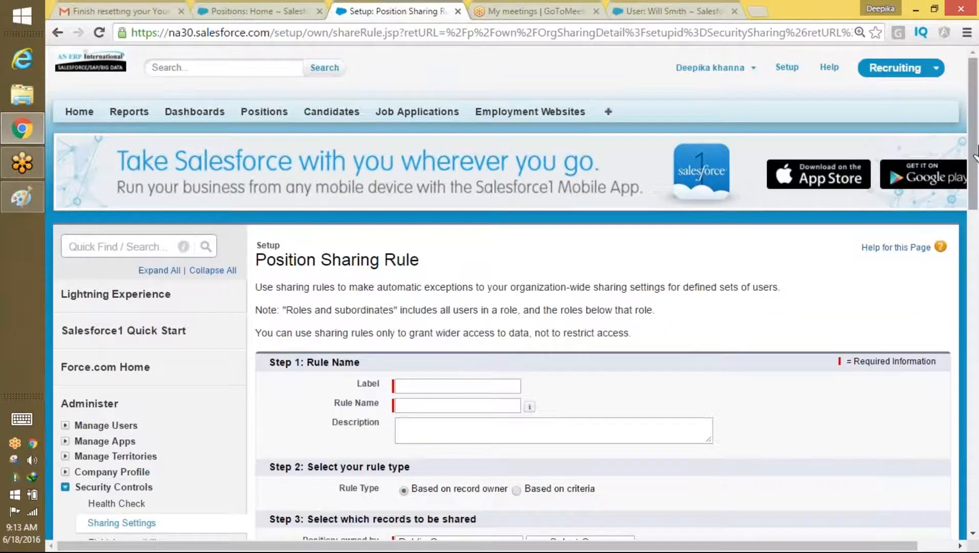
pyautogui.scroll(-5, 975, 165)
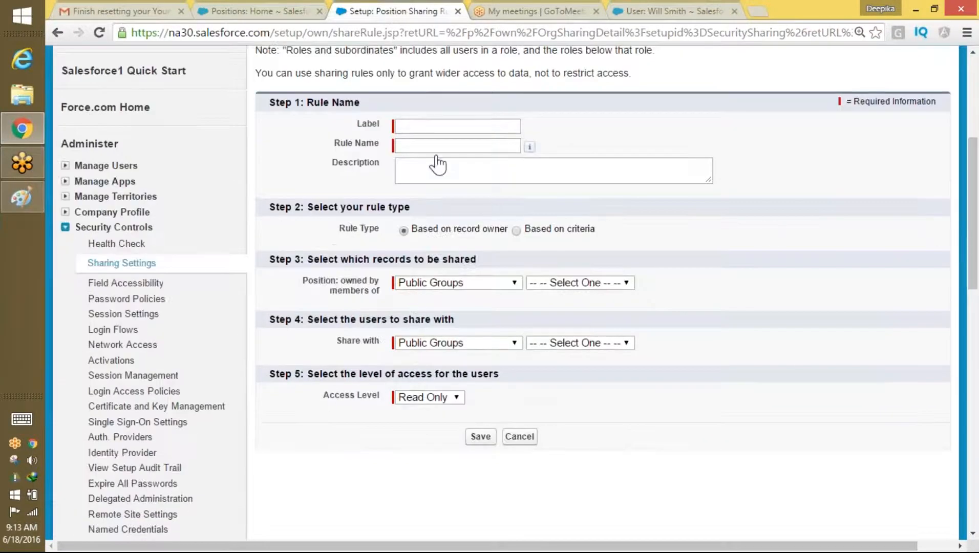
pyautogui.scroll(4, 725, 164)
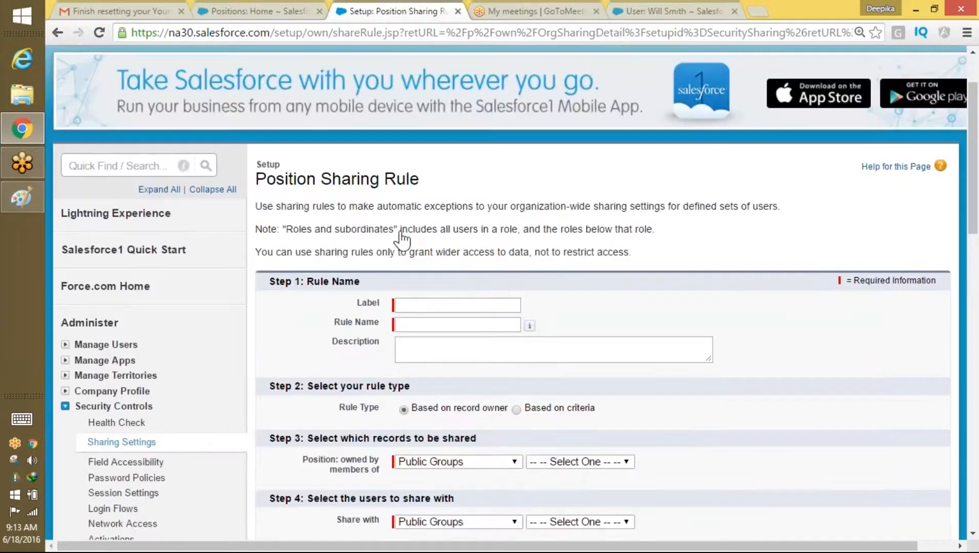
pyautogui.moveTo(255, 206); pyautogui.dragTo(782, 207)
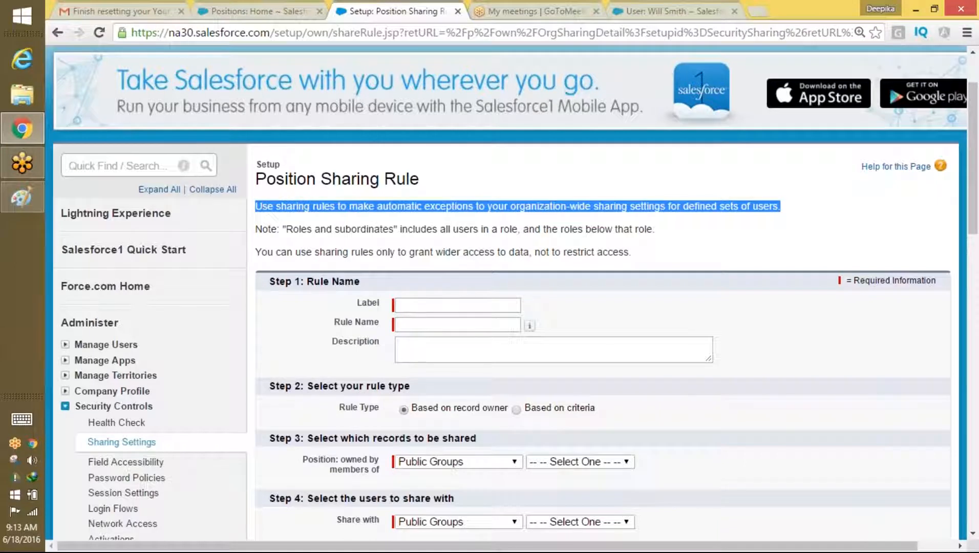
pyautogui.moveTo(398, 229); pyautogui.dragTo(513, 233)
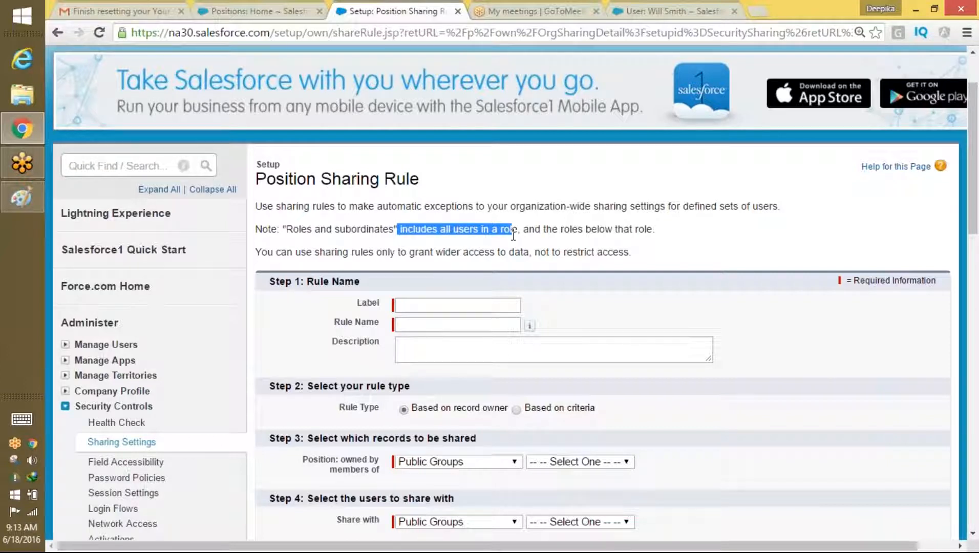
pyautogui.moveTo(530, 326)
pyautogui.moveTo(302, 252); pyautogui.dragTo(431, 253)
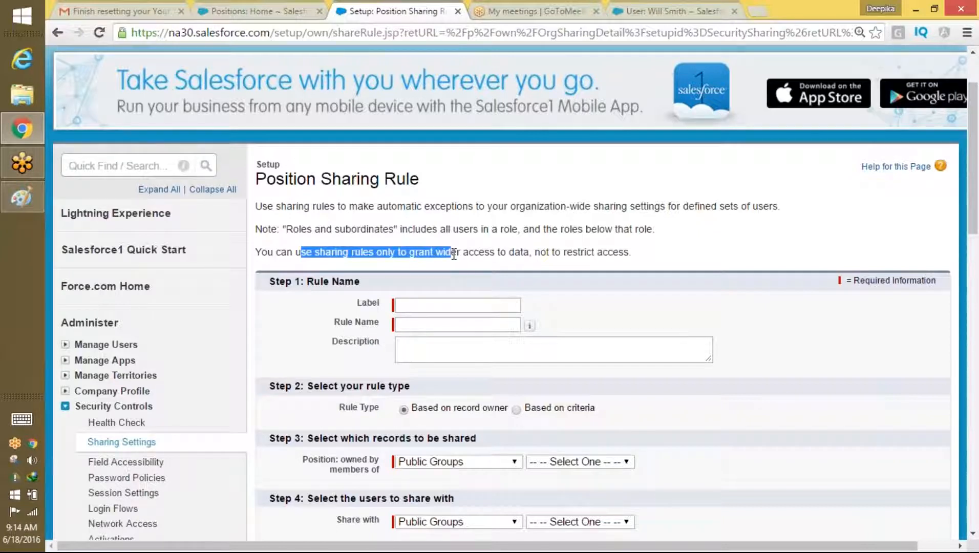
pyautogui.click(514, 258)
pyautogui.moveTo(628, 251); pyautogui.dragTo(259, 212)
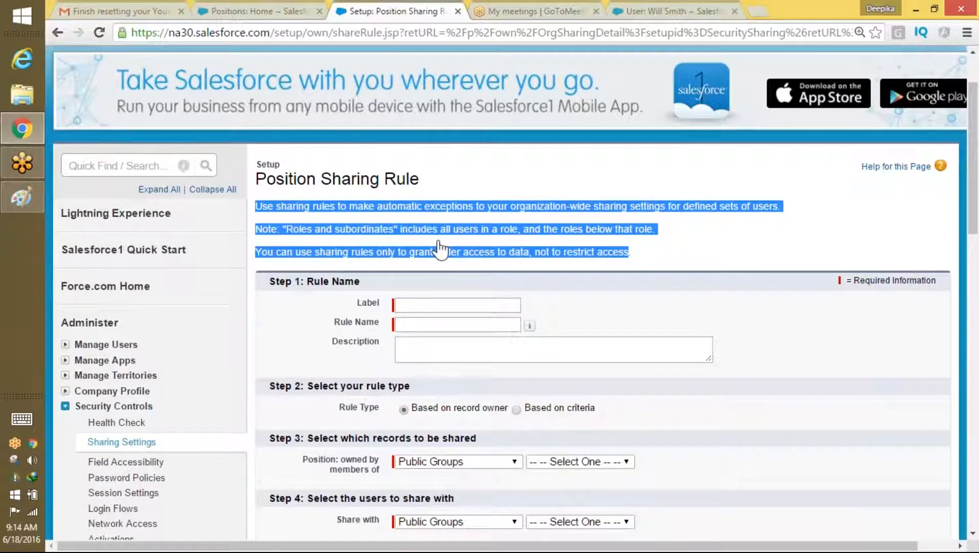
# Step: Label the rule 'Sharng rule for position', auto-filling Rule Name Sharng_rule_for_position
pyautogui.click(418, 303)
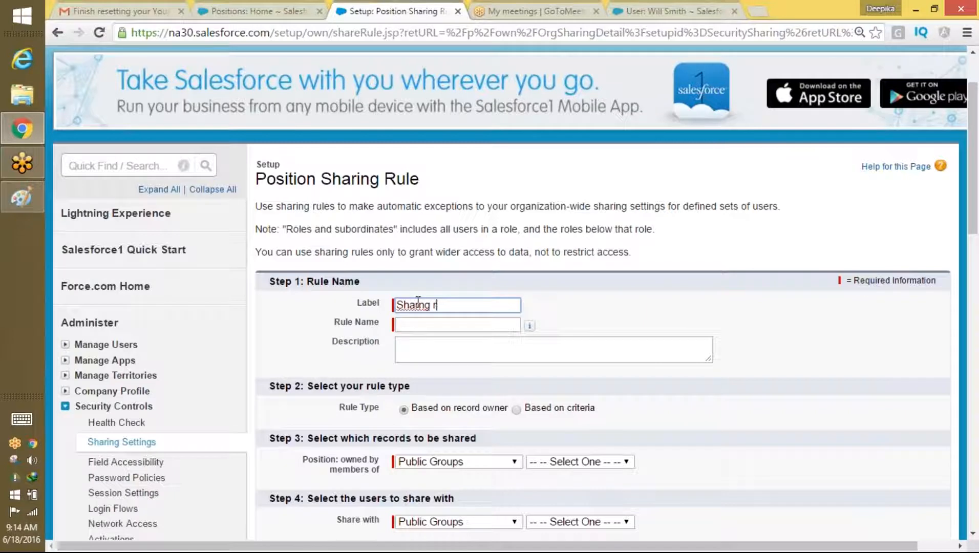
pyautogui.write('Sharng rule for position')
pyautogui.press('Tab')
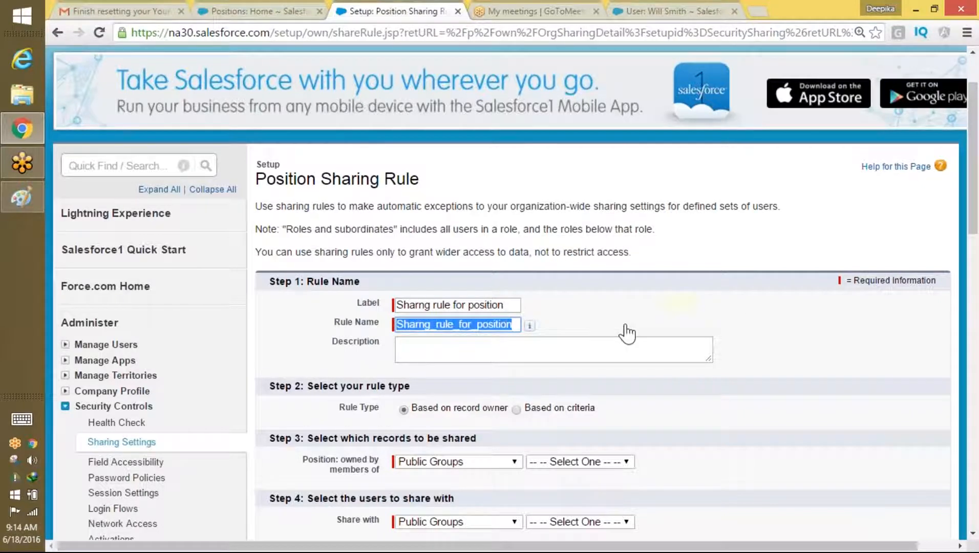
pyautogui.scroll(2, 948, 205)
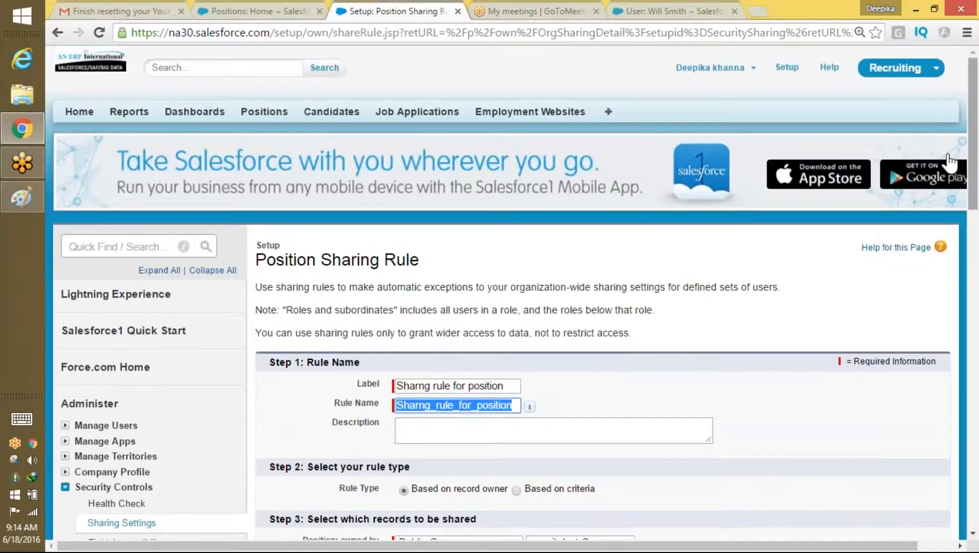
pyautogui.click(98, 244)
# Step: Open Roles setup, start the hierarchy from the Product-based Sample, and expand CEO
pyautogui.write('roles')
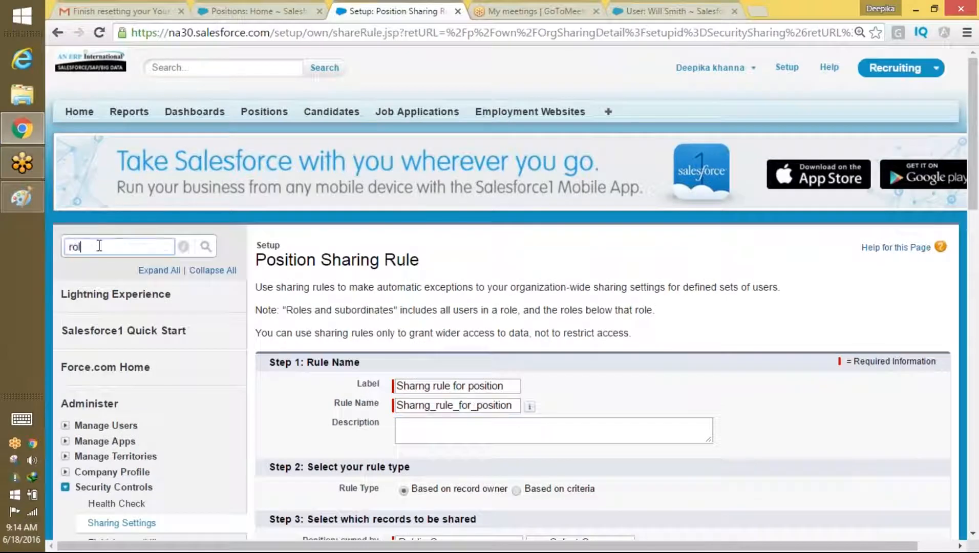
pyautogui.click(100, 348)
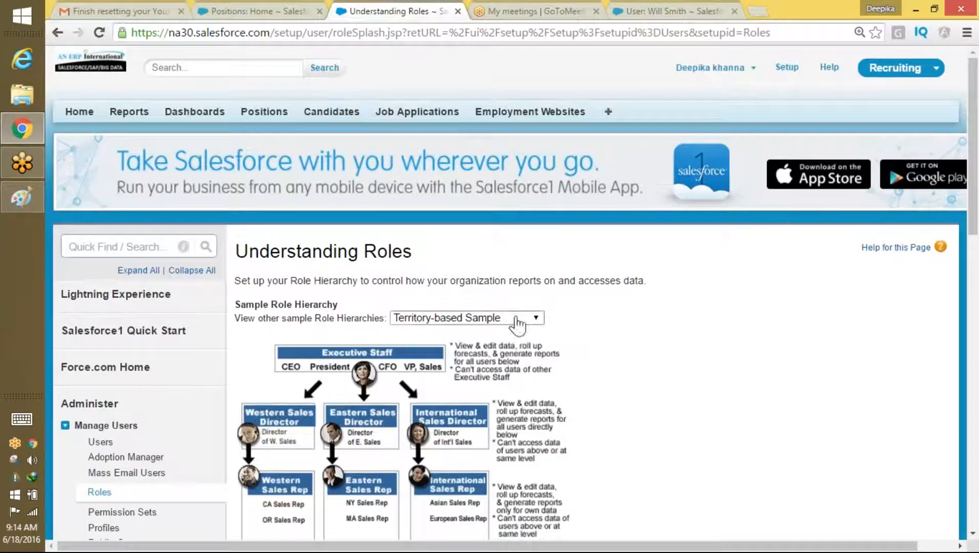
pyautogui.click(517, 318)
pyautogui.click(498, 343)
pyautogui.scroll(-3, 499, 352)
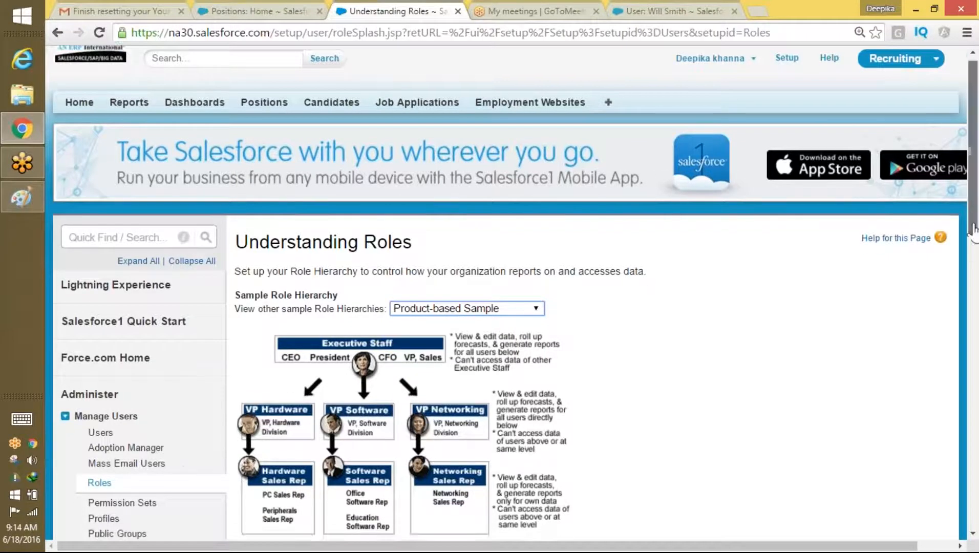
pyautogui.click(593, 410)
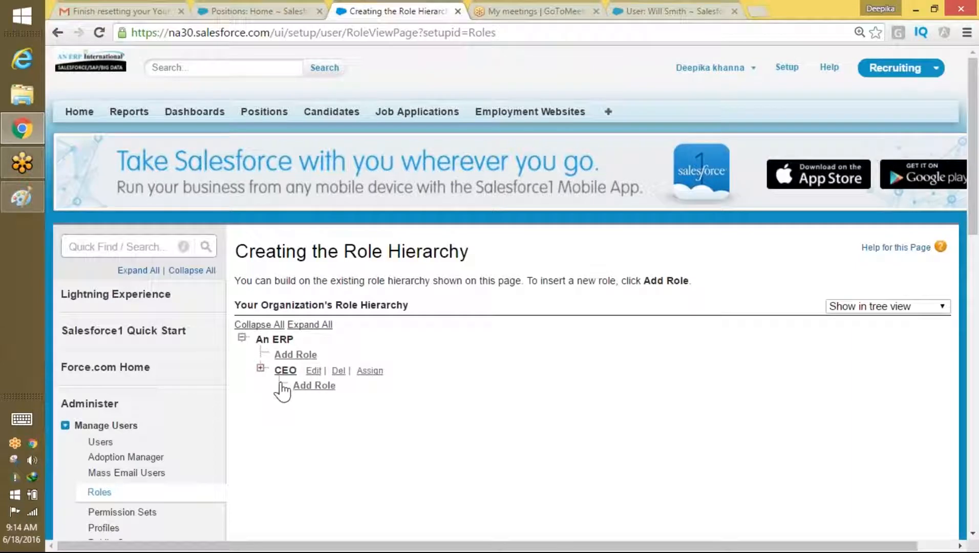
pyautogui.click(262, 370)
pyautogui.scroll(-4, 549, 211)
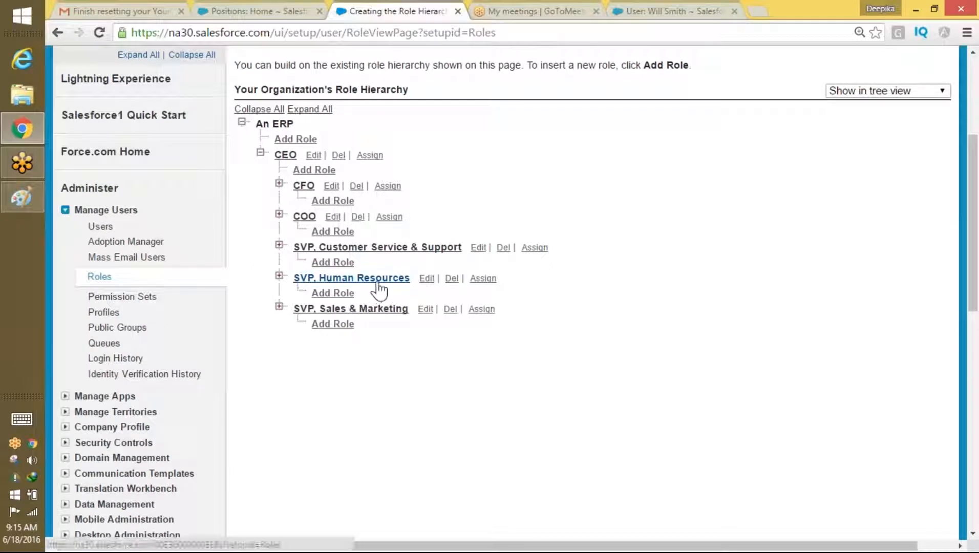
pyautogui.click(482, 280)
pyautogui.moveTo(973, 183); pyautogui.dragTo(965, 274)
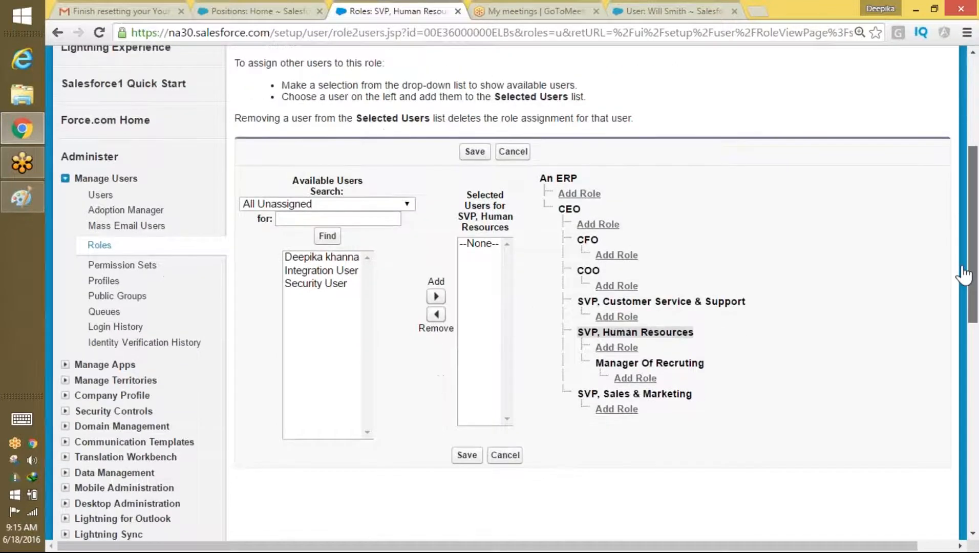
pyautogui.click(323, 273)
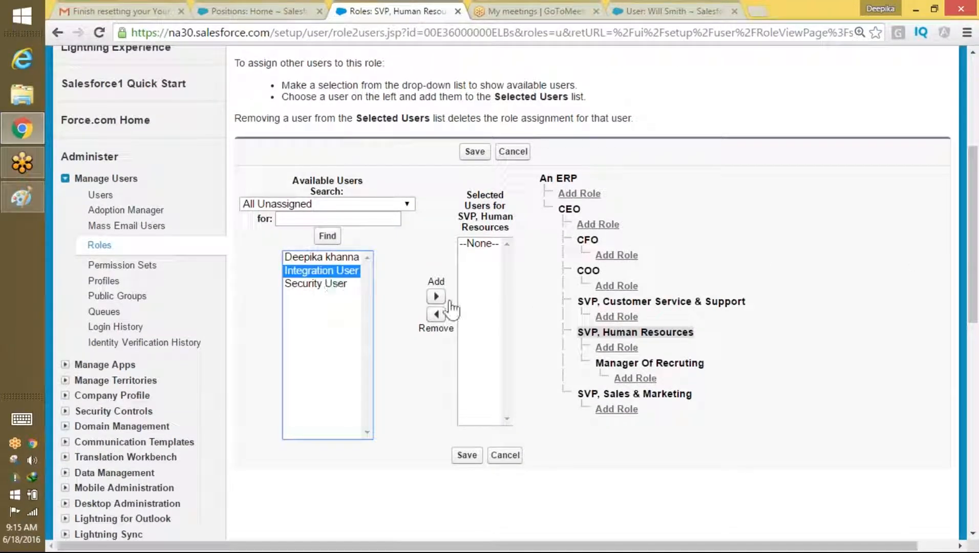
pyautogui.click(507, 453)
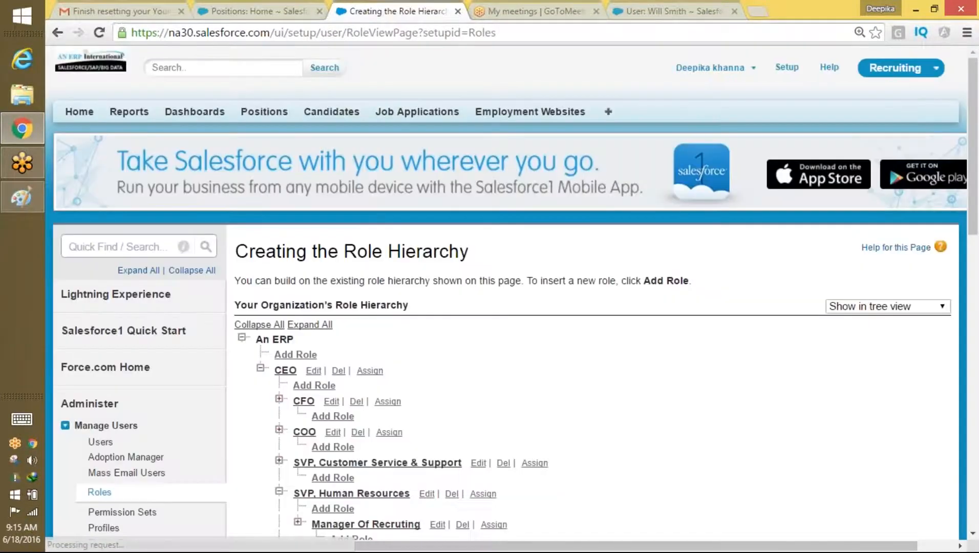
pyautogui.moveTo(975, 169); pyautogui.dragTo(972, 212)
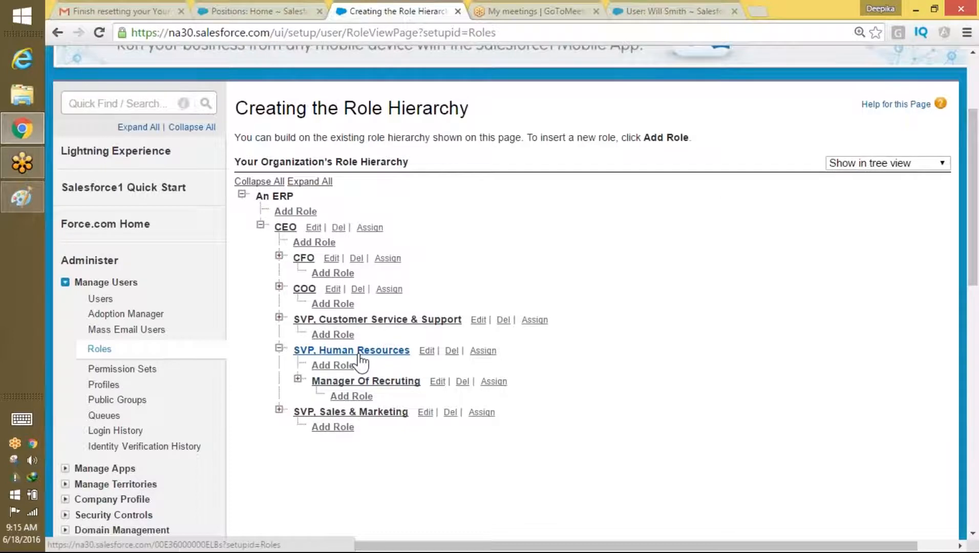
# Step: For SVP, Human Resources, list All Users, pick a user, and save
pyautogui.click(490, 351)
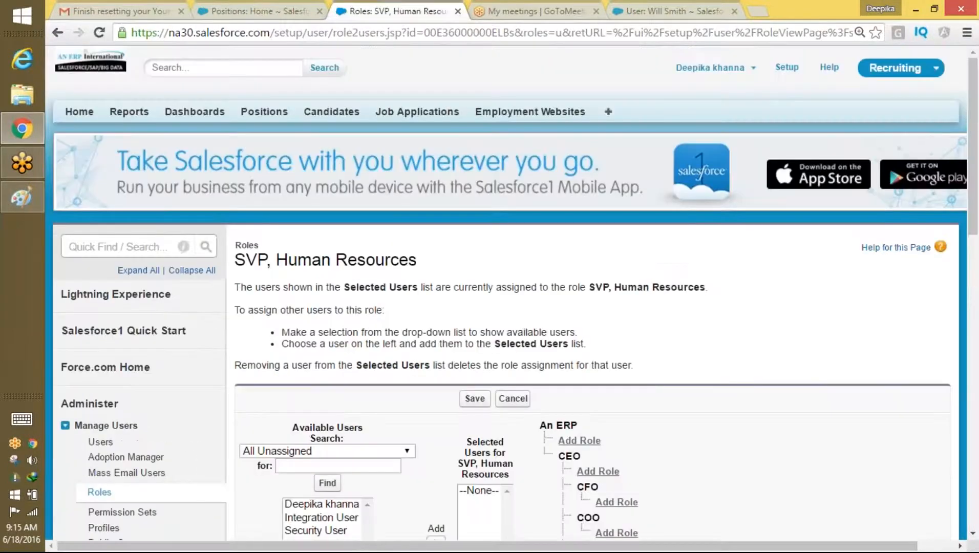
pyautogui.moveTo(976, 197); pyautogui.dragTo(956, 278)
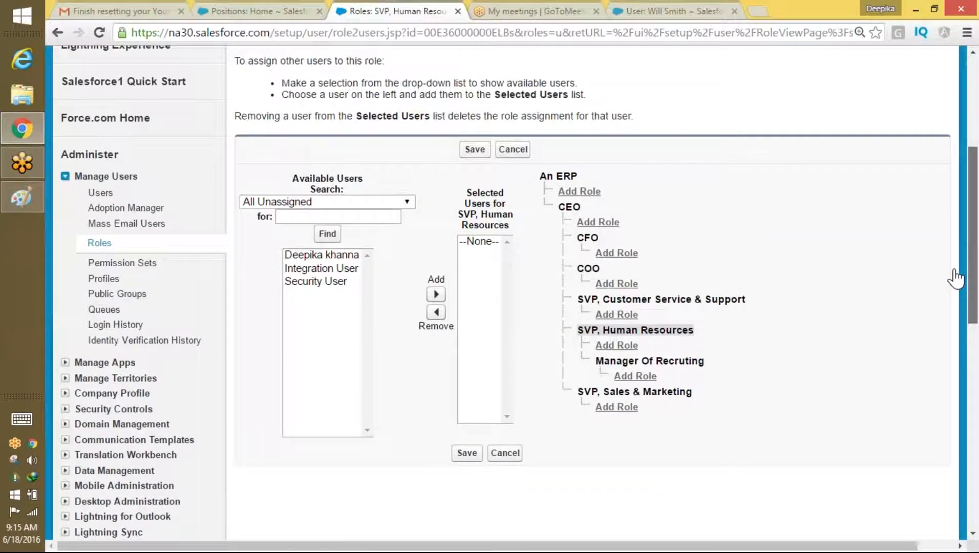
pyautogui.click(408, 209)
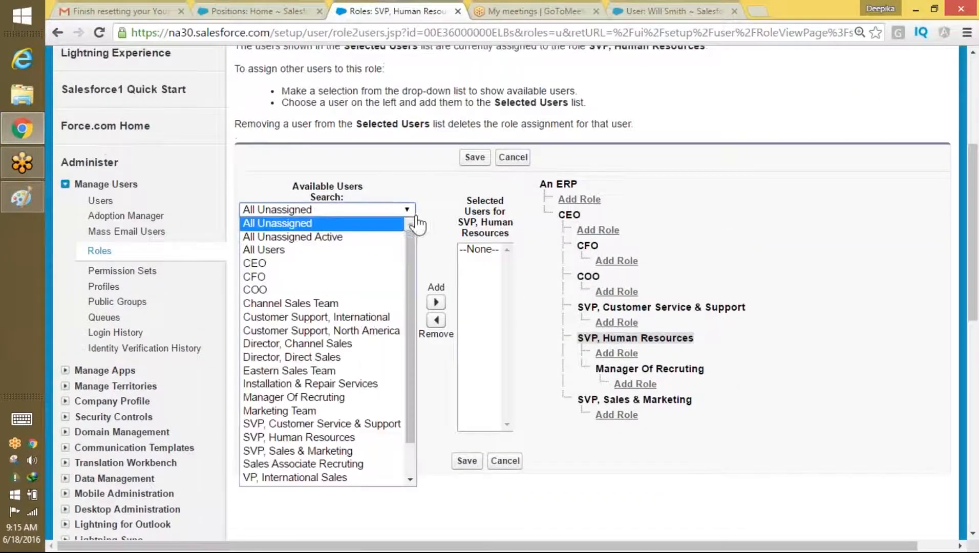
pyautogui.click(365, 250)
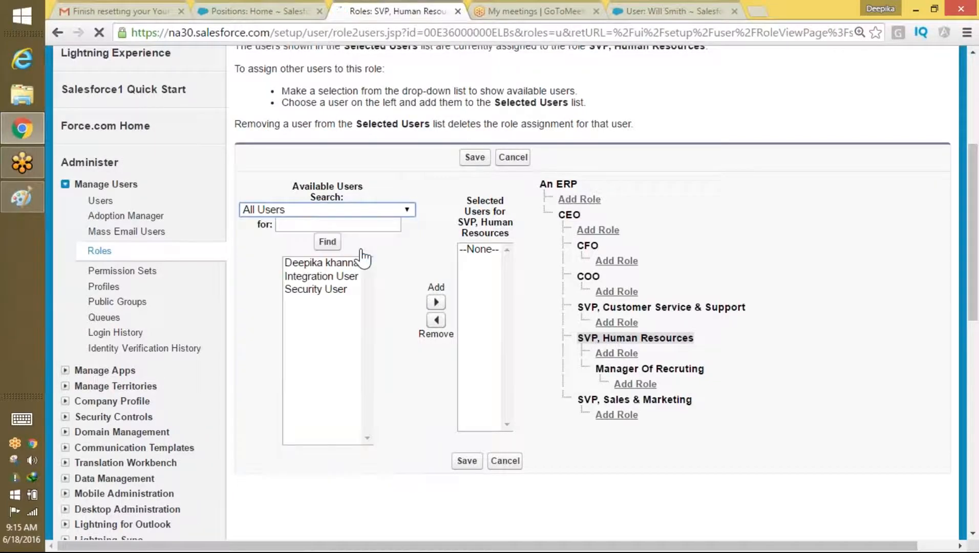
pyautogui.scroll(-4, 409, 192)
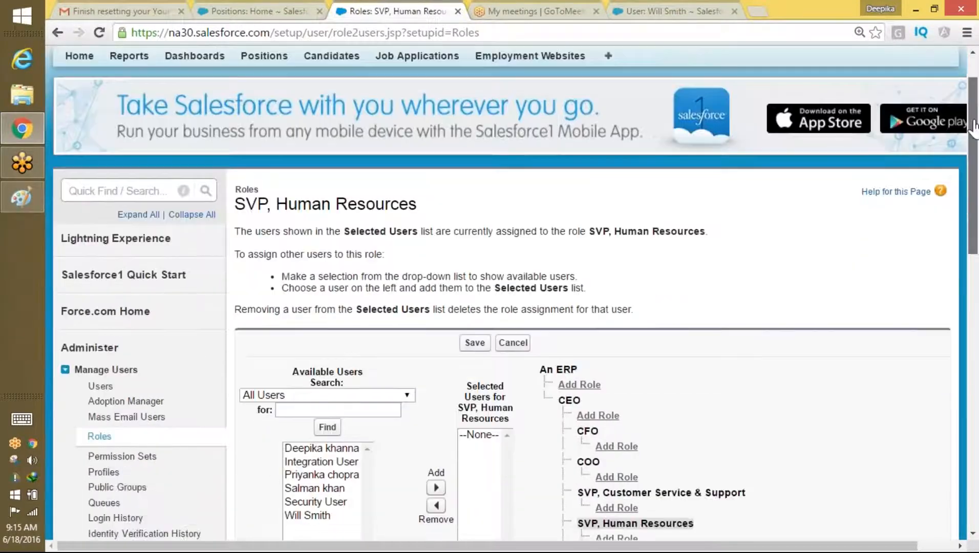
pyautogui.click(310, 383)
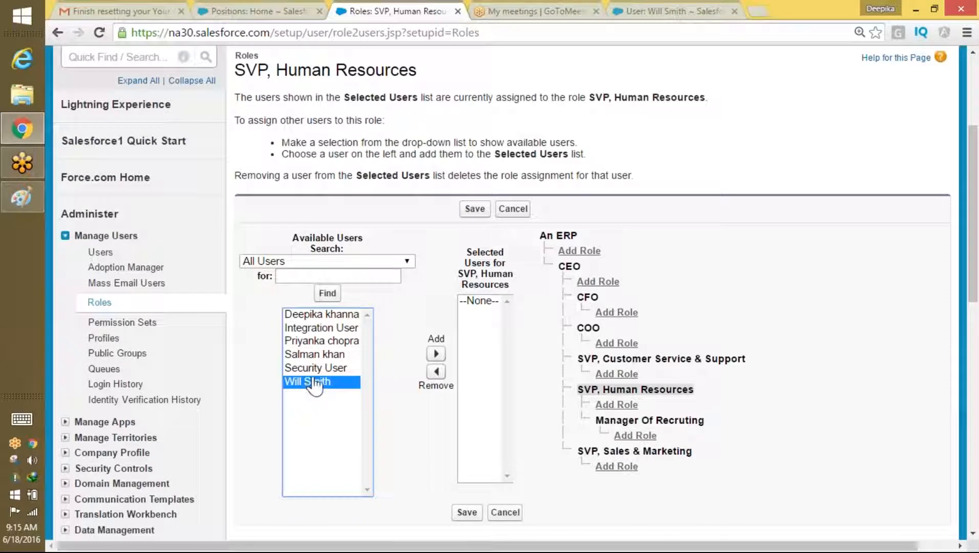
pyautogui.click(467, 512)
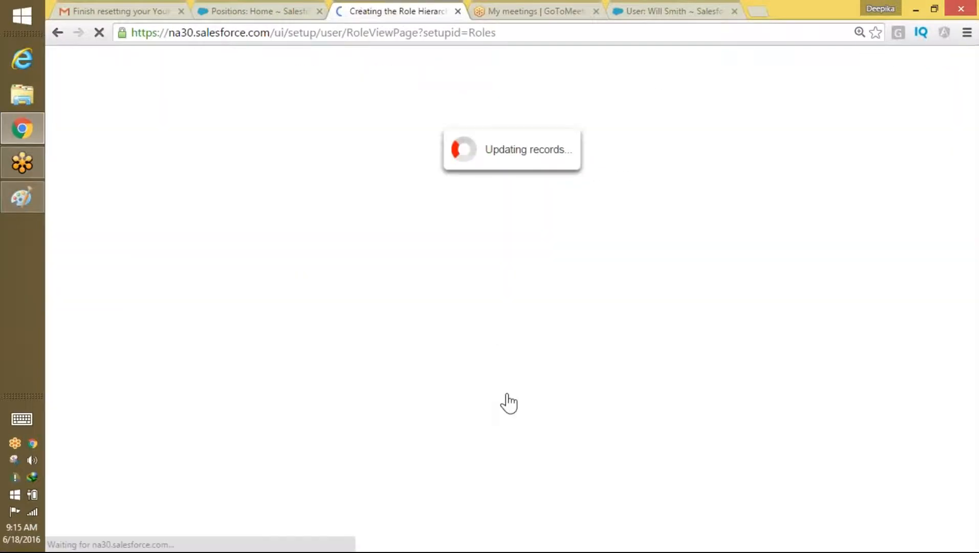
# Step: Reopen SVP, Human Resources, add the chosen user from All Users to Selected Users, and save
pyautogui.scroll(-4, 614, 286)
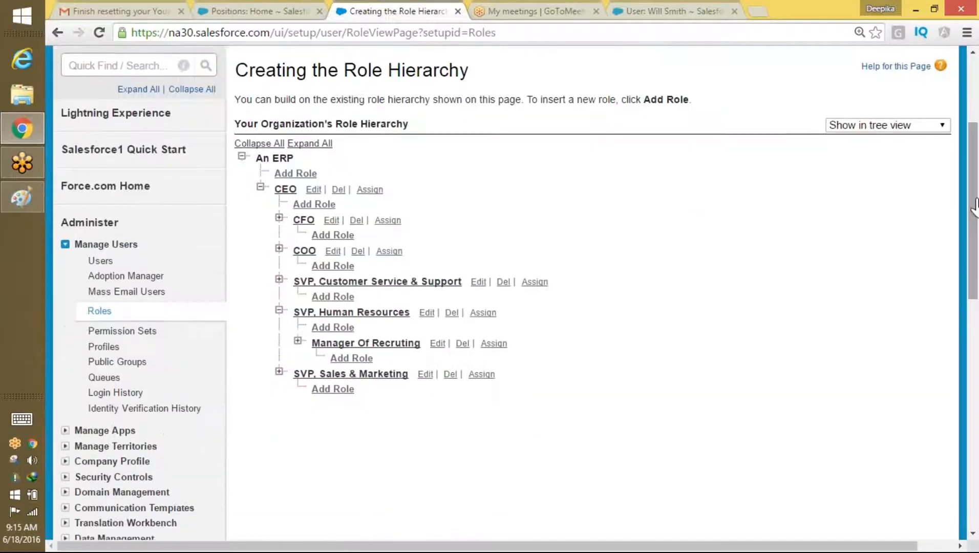
pyautogui.click(482, 313)
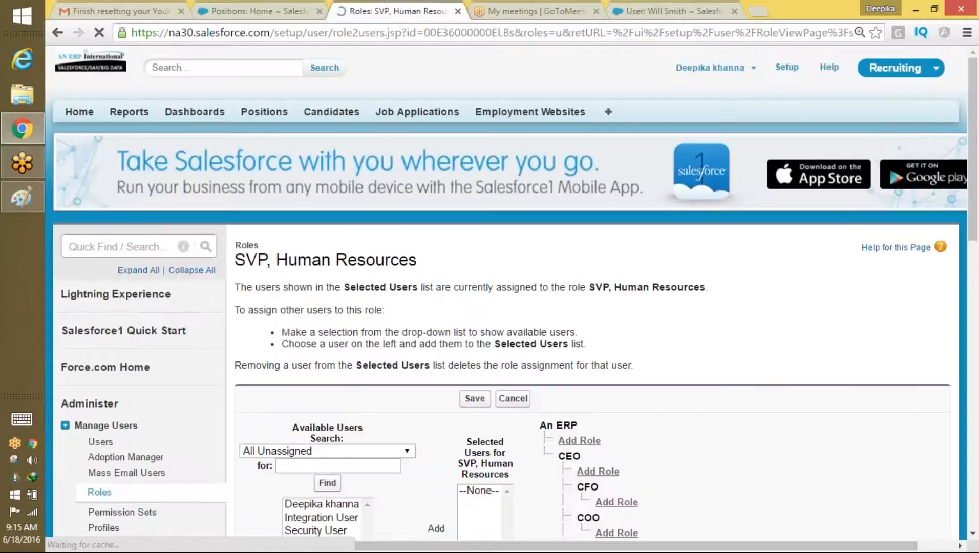
pyautogui.scroll(-3, 848, 200)
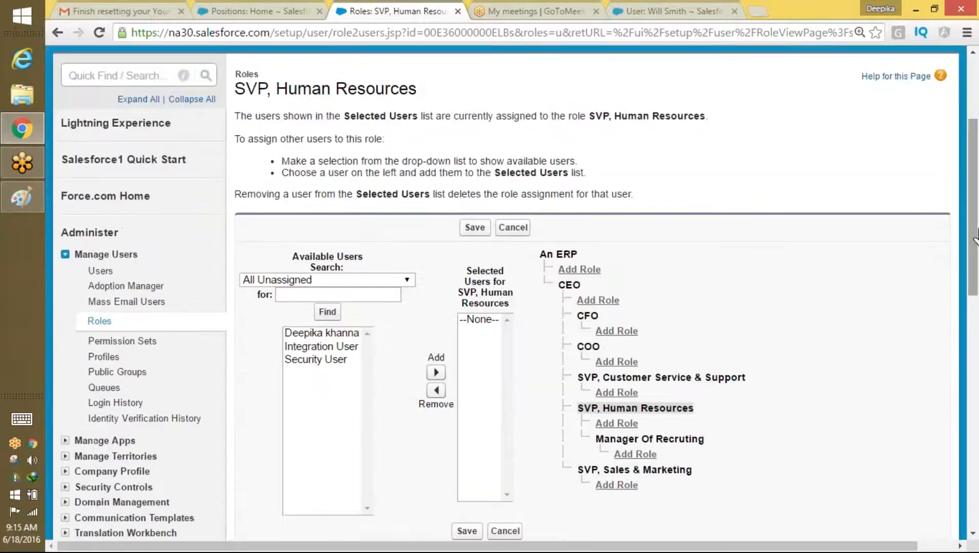
pyautogui.click(328, 279)
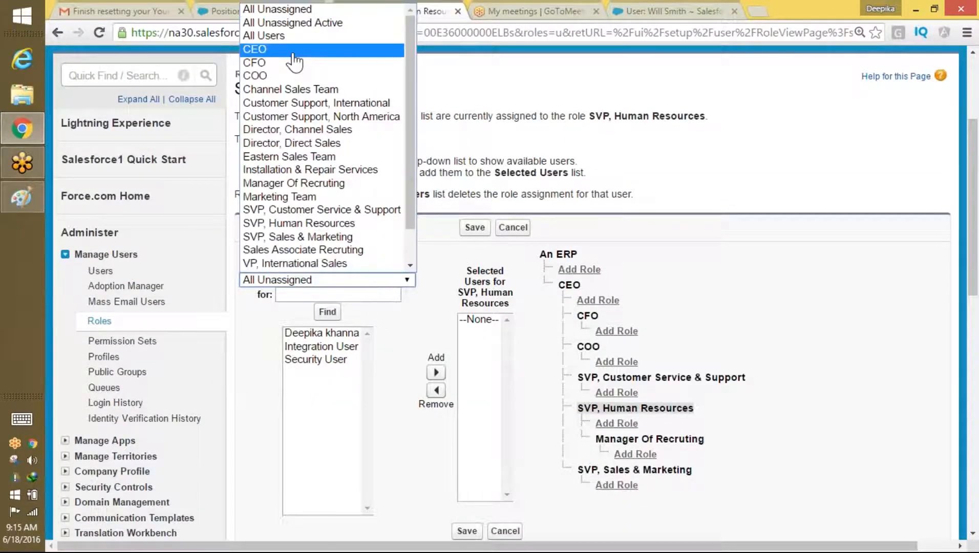
pyautogui.click(300, 35)
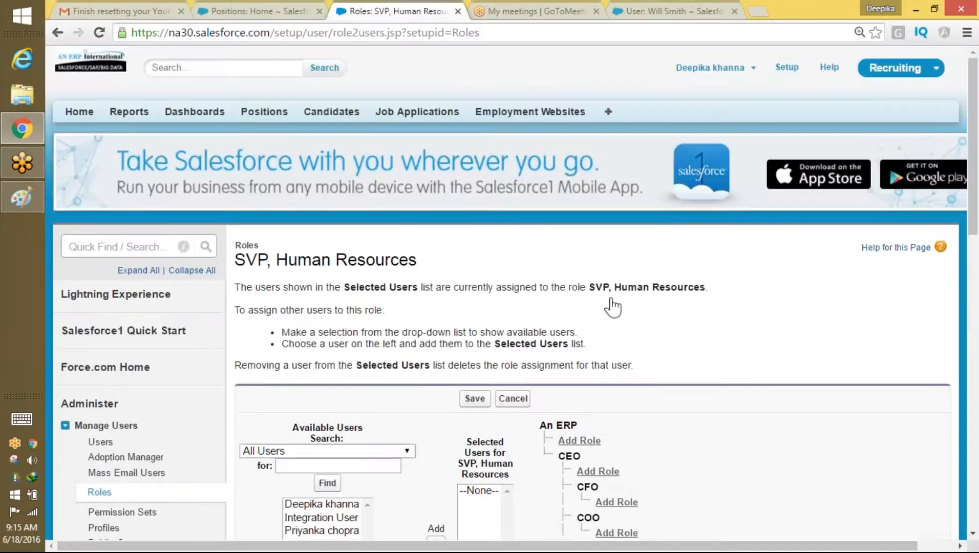
pyautogui.scroll(-4, 964, 214)
pyautogui.click(323, 354)
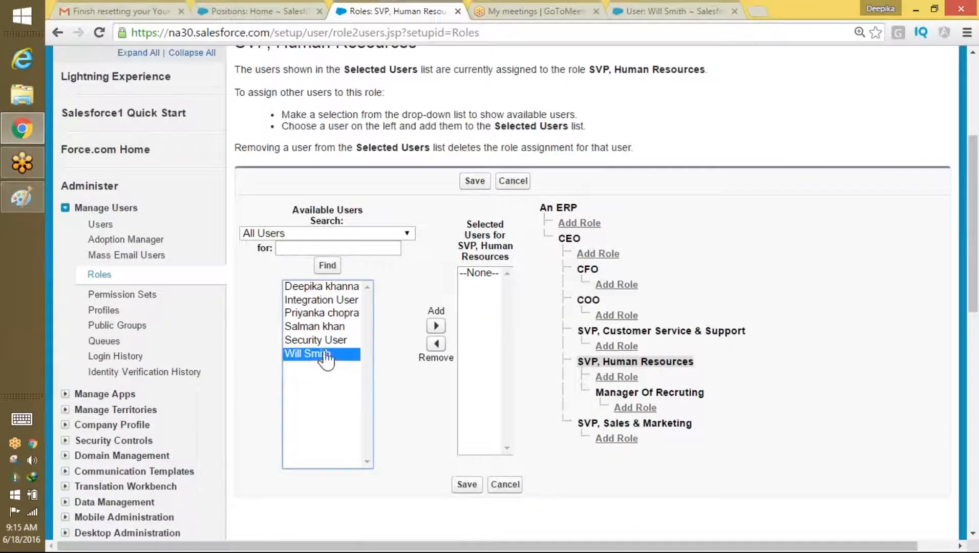
pyautogui.click(436, 325)
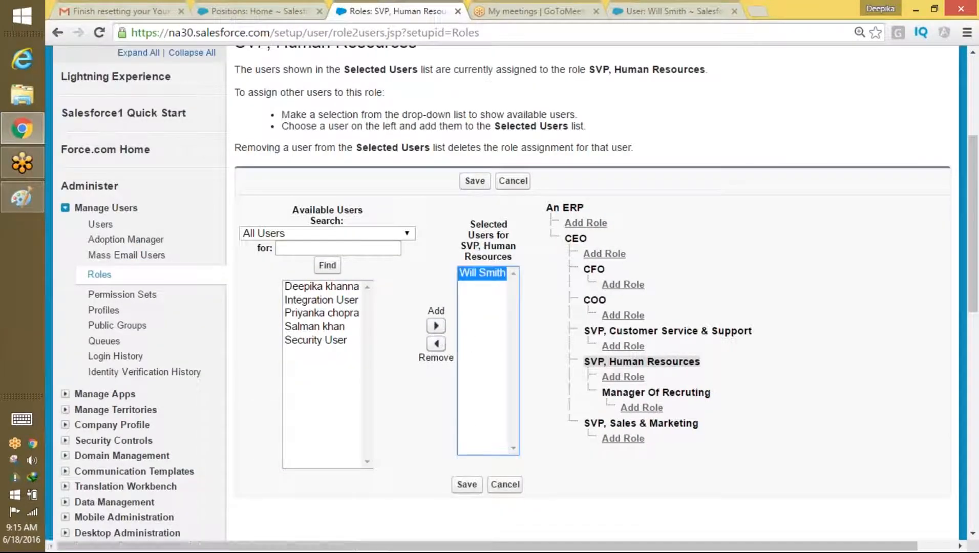
pyautogui.click(467, 485)
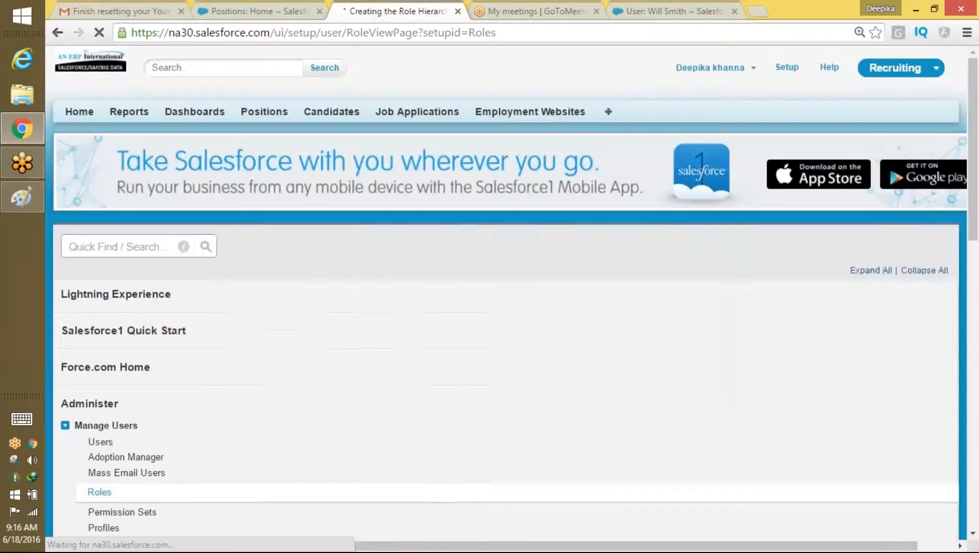
# Step: From the All Users list, pick a user for Manager Of Recruting and save
pyautogui.scroll(-5, 972, 246)
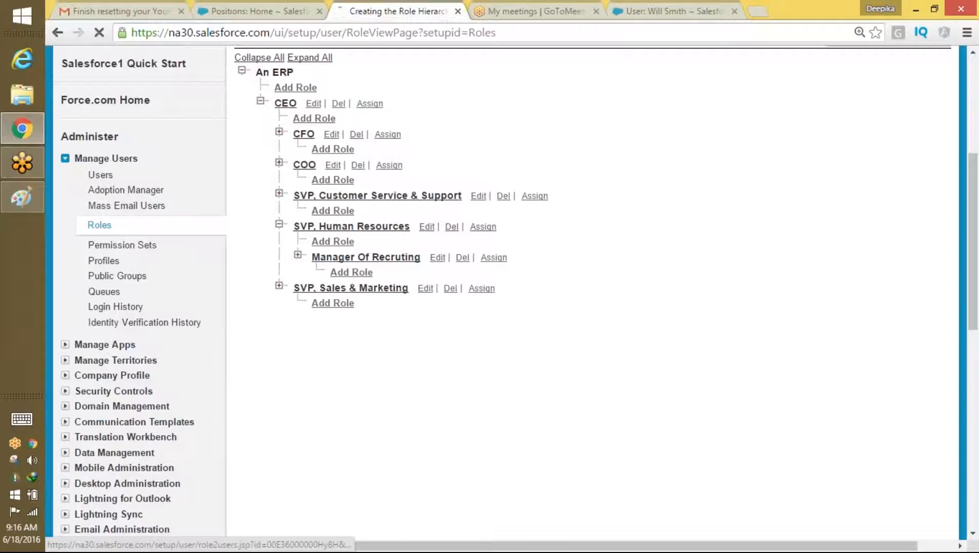
pyautogui.scroll(-3, 971, 210)
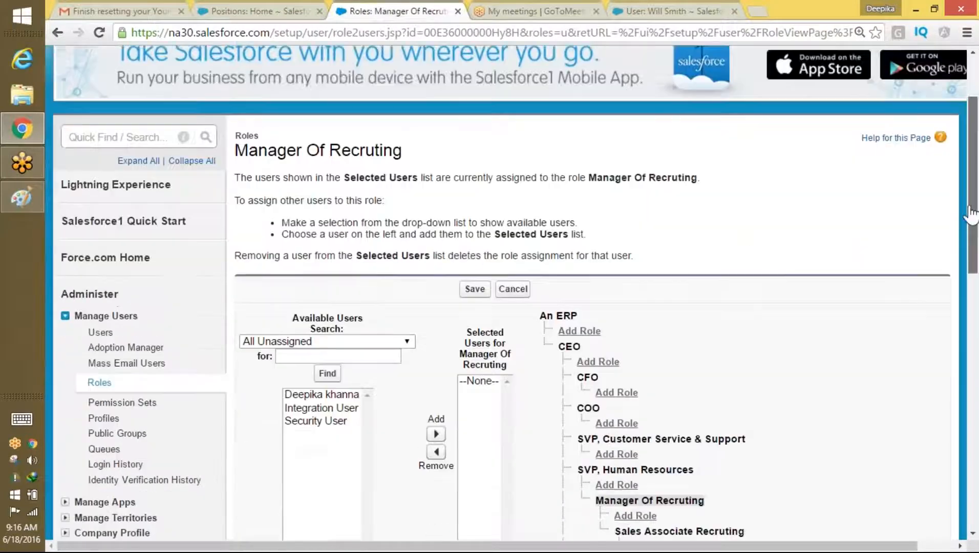
pyautogui.scroll(-1, 971, 210)
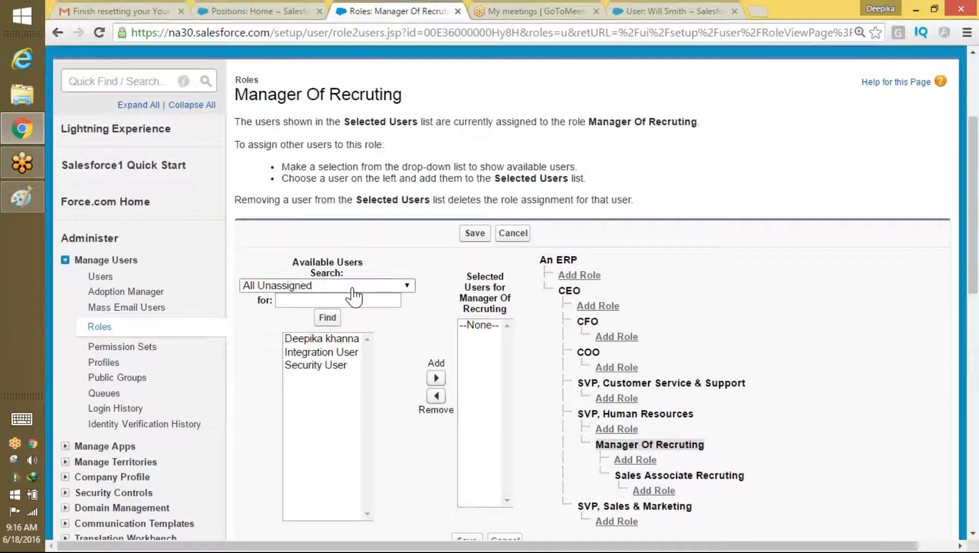
pyautogui.click(353, 296)
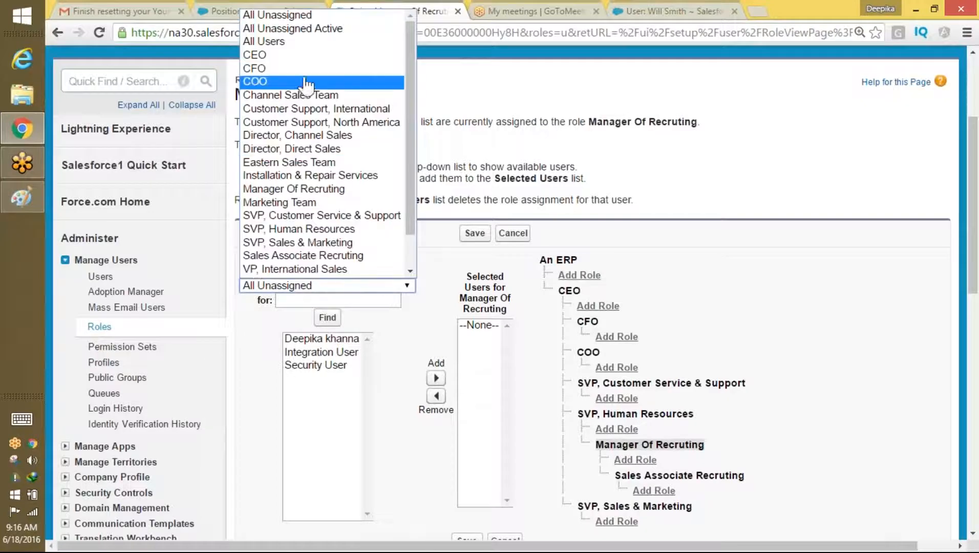
pyautogui.click(291, 42)
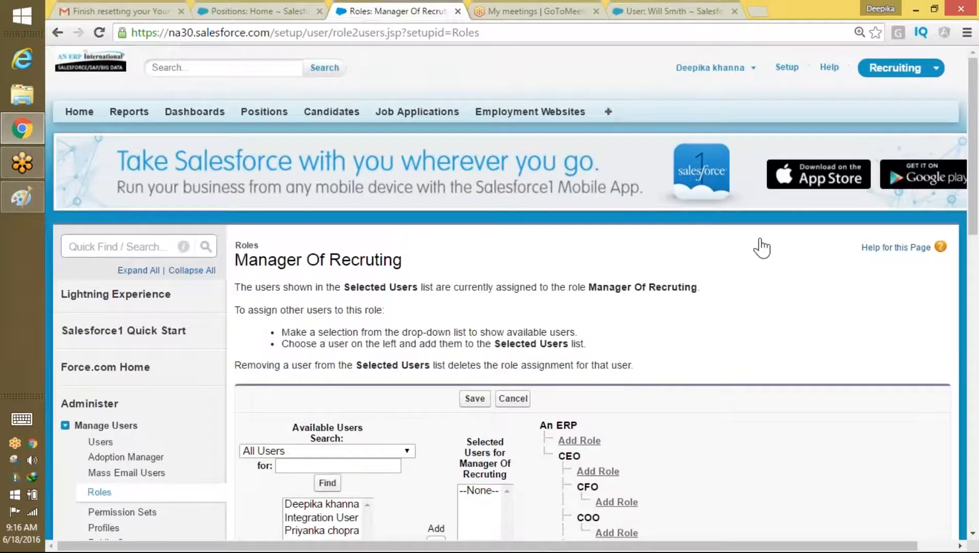
pyautogui.moveTo(972, 154); pyautogui.dragTo(972, 234)
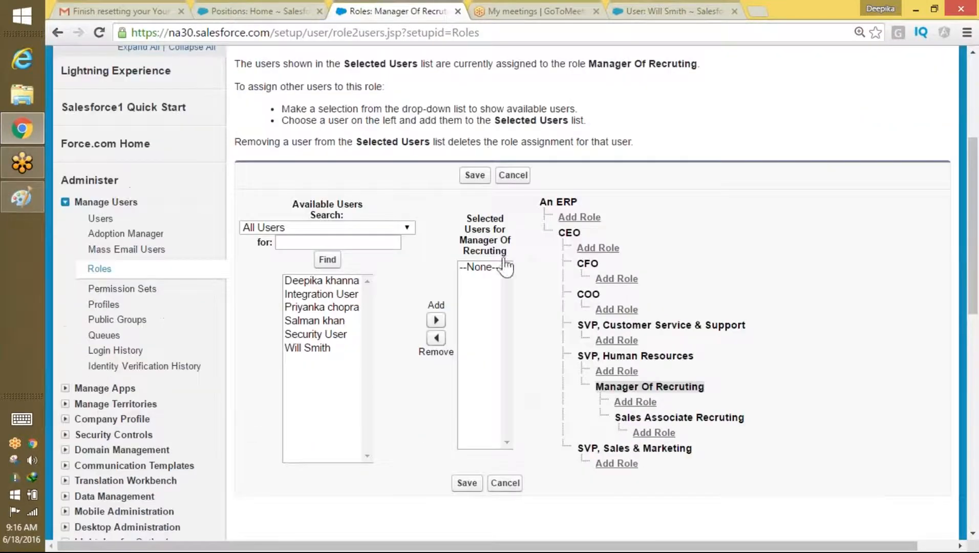
pyautogui.click(338, 309)
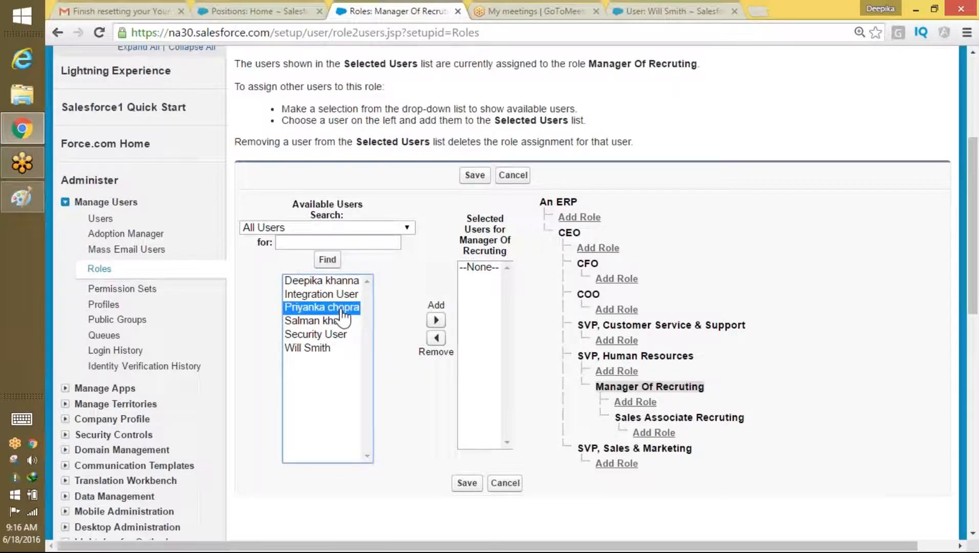
pyautogui.click(466, 484)
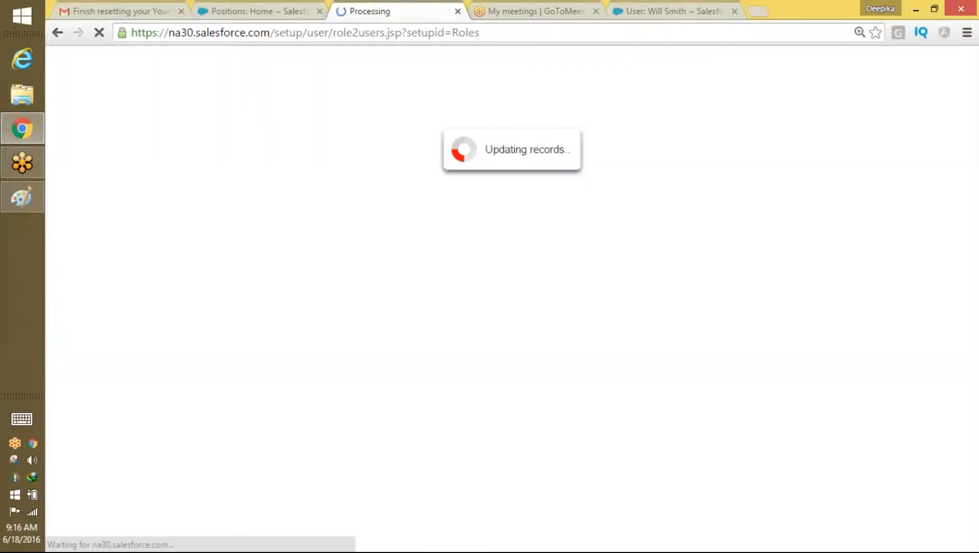
pyautogui.scroll(-3, 903, 223)
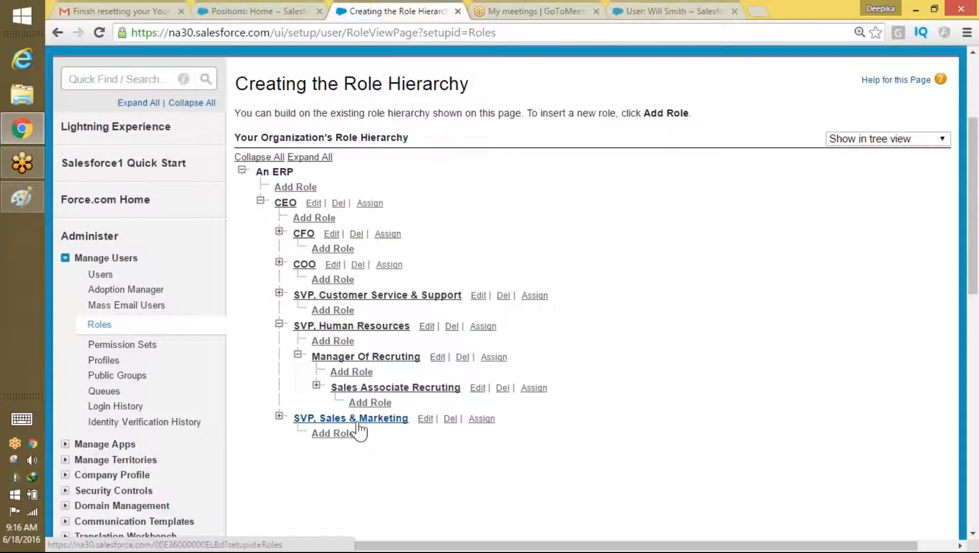
# Step: List all users and add one user to the SVP, Sales & Marketing role, then save
pyautogui.click(483, 418)
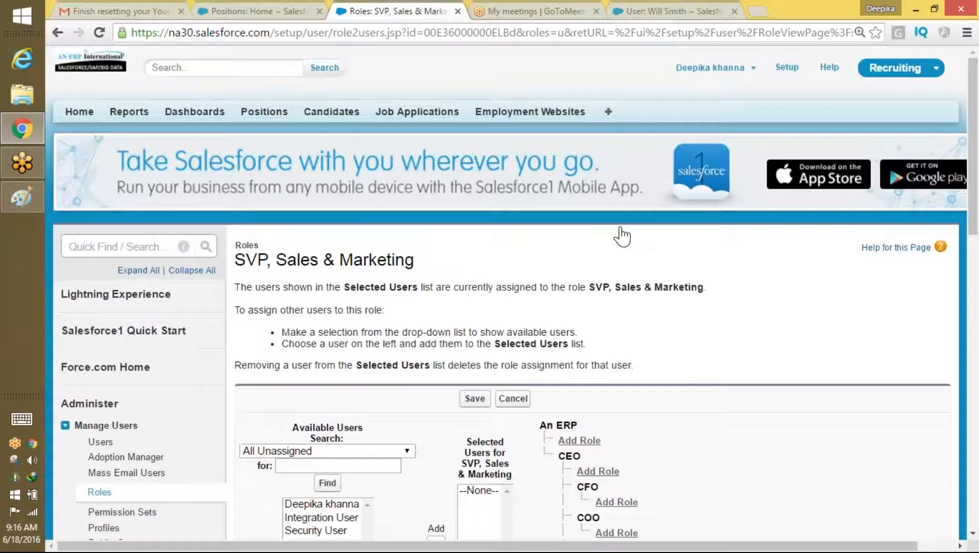
pyautogui.scroll(-2, 634, 214)
pyautogui.click(406, 326)
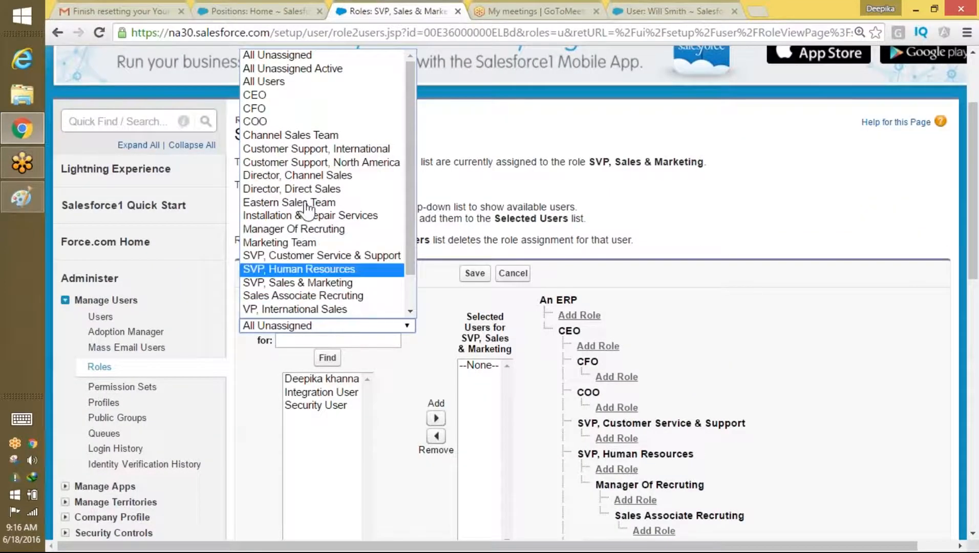
pyautogui.click(287, 81)
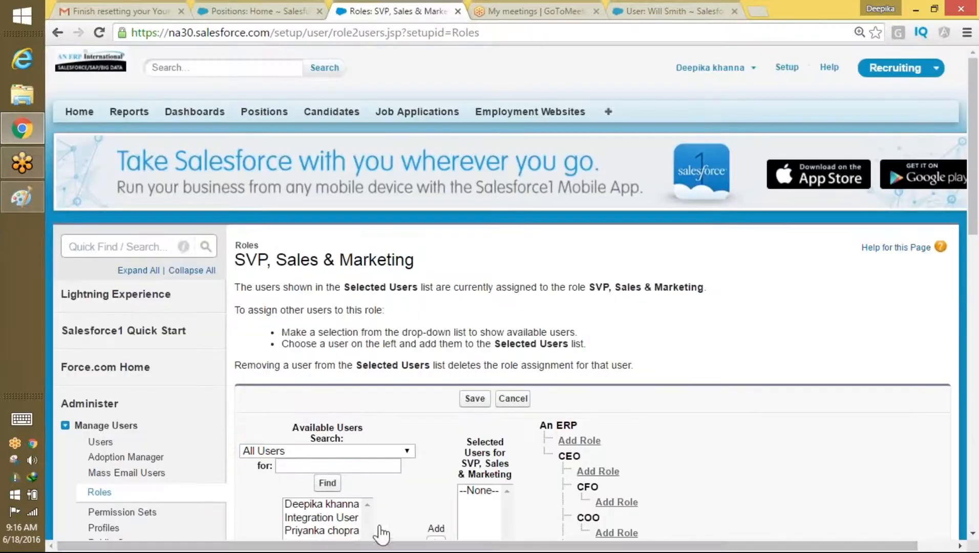
pyautogui.scroll(-2, 405, 512)
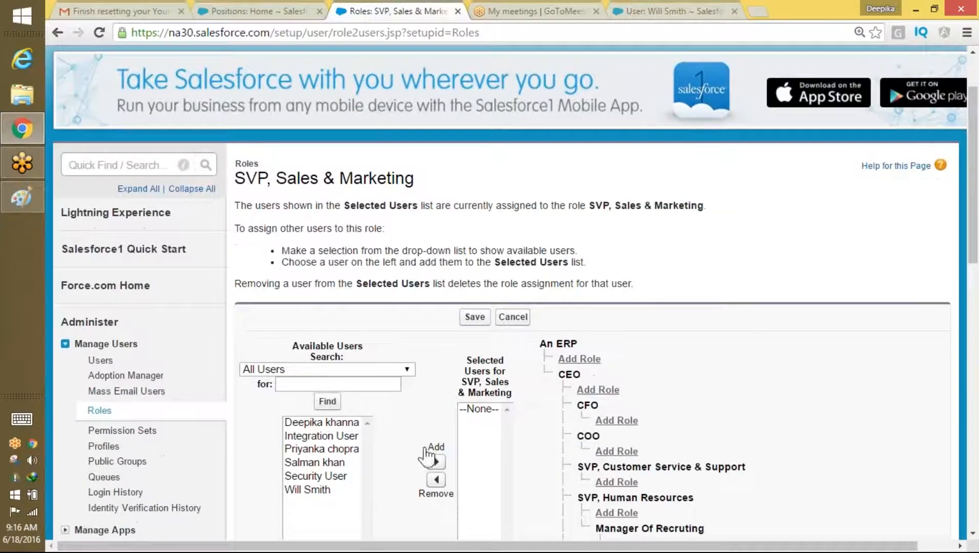
pyautogui.click(366, 474)
pyautogui.moveTo(331, 410); pyautogui.dragTo(331, 405)
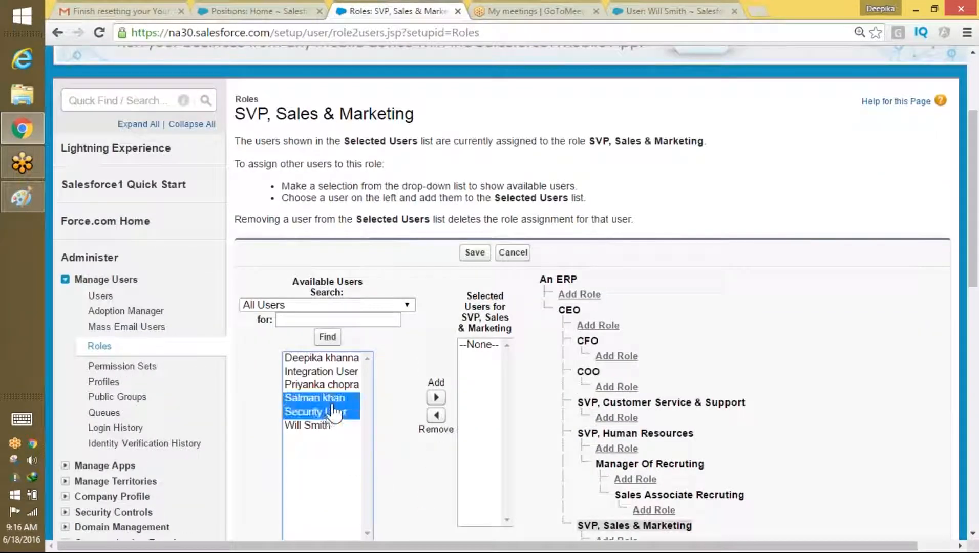
pyautogui.click(333, 400)
pyautogui.click(436, 398)
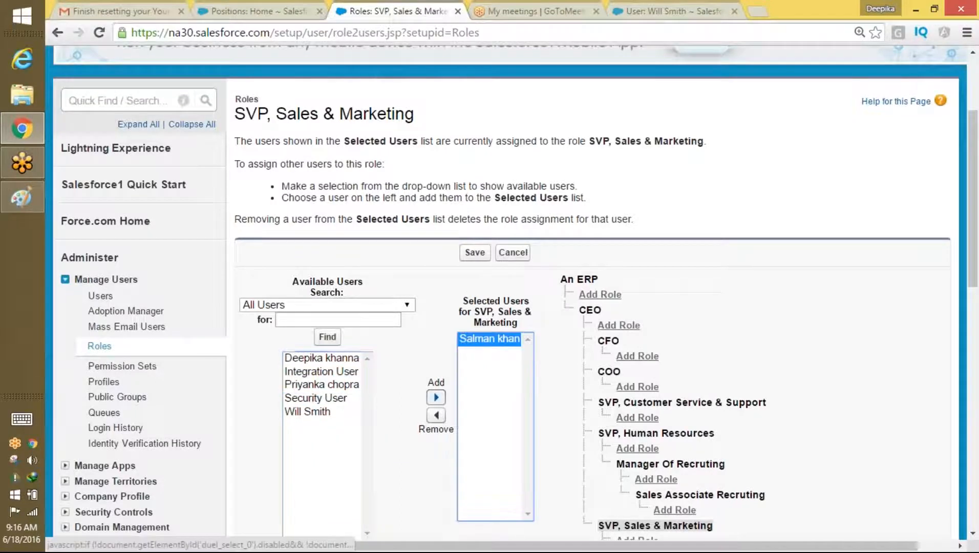
pyautogui.click(475, 252)
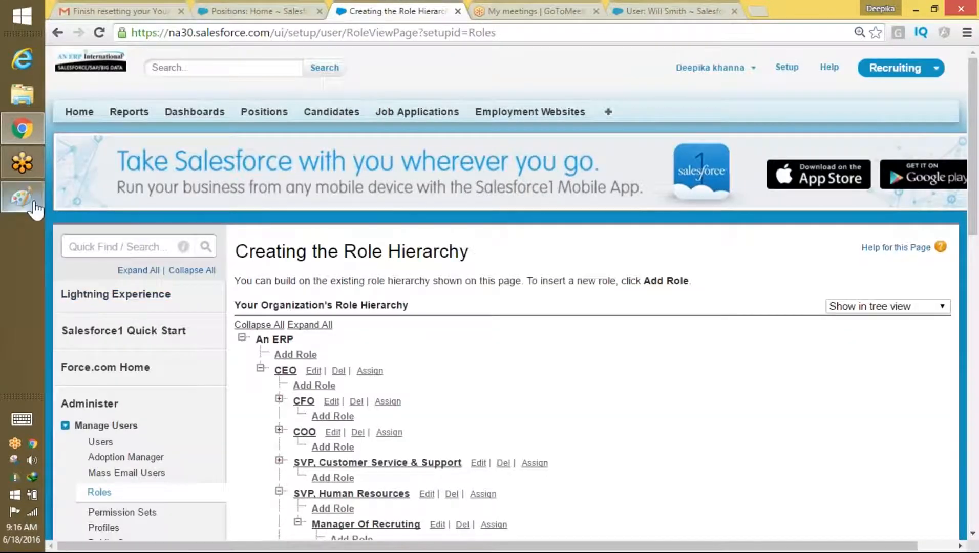
# Step: In Paint, start a new blank picture, discarding the old drawing unsaved
pyautogui.click(33, 203)
pyautogui.click(65, 27)
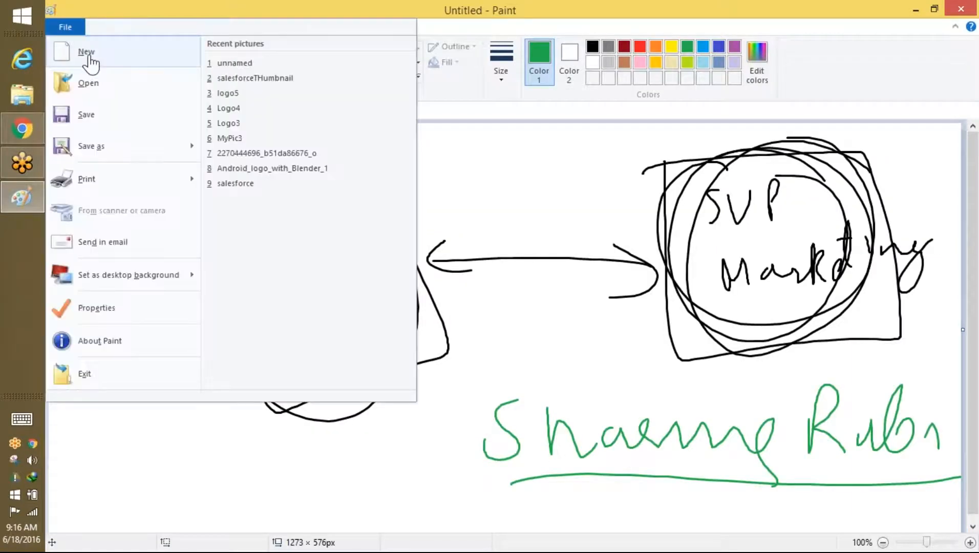
pyautogui.click(87, 53)
pyautogui.click(547, 284)
# Step: Handwrite 'SVP Sale' on the left and 'SVP Mark' on the right of the canvas
pyautogui.moveTo(273, 179)
pyautogui.mouseDown()
pyautogui.moveTo(260, 213)
pyautogui.moveTo(289, 209)
pyautogui.moveTo(302, 188)
pyautogui.mouseUp()
pyautogui.moveTo(324, 194)
pyautogui.mouseDown()
pyautogui.moveTo(323, 213)
pyautogui.moveTo(337, 212)
pyautogui.mouseUp()
pyautogui.moveTo(301, 248)
pyautogui.mouseDown()
pyautogui.moveTo(275, 281)
pyautogui.moveTo(381, 262)
pyautogui.mouseUp()
pyautogui.moveTo(723, 165); pyautogui.dragTo(706, 192)
pyautogui.moveTo(736, 172); pyautogui.dragTo(750, 166)
pyautogui.moveTo(771, 179)
pyautogui.mouseDown()
pyautogui.moveTo(773, 190)
pyautogui.moveTo(775, 177)
pyautogui.mouseUp()
pyautogui.moveTo(725, 228)
pyautogui.mouseDown()
pyautogui.moveTo(724, 250)
pyautogui.moveTo(753, 249)
pyautogui.mouseUp()
pyautogui.moveTo(773, 236); pyautogui.dragTo(802, 255)
pyautogui.moveTo(818, 222); pyautogui.dragTo(821, 264)
pyautogui.moveTo(850, 231); pyautogui.dragTo(855, 271)
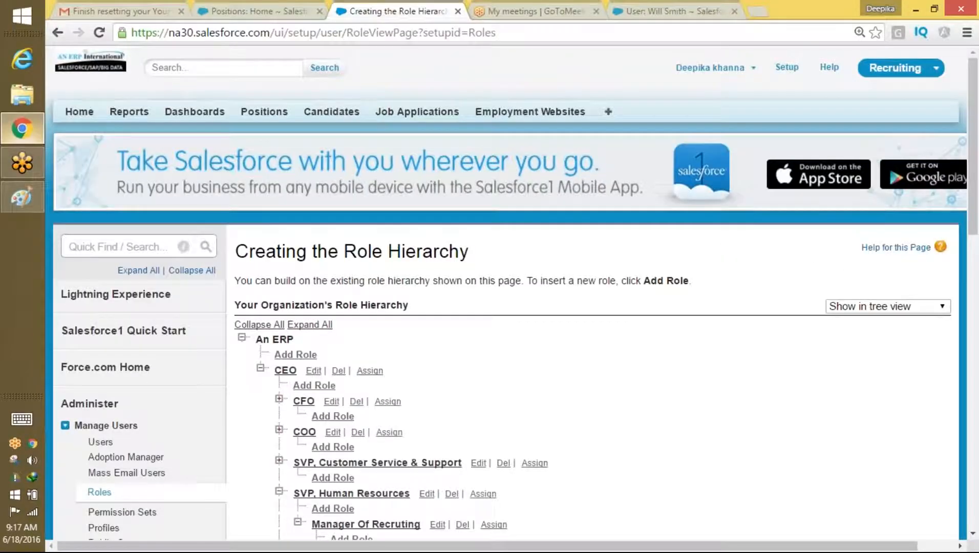
# Step: Scroll the role hierarchy to view the VP roles under SVP, Sales & Marketing
pyautogui.scroll(-2, 559, 251)
pyautogui.scroll(-1, 559, 251)
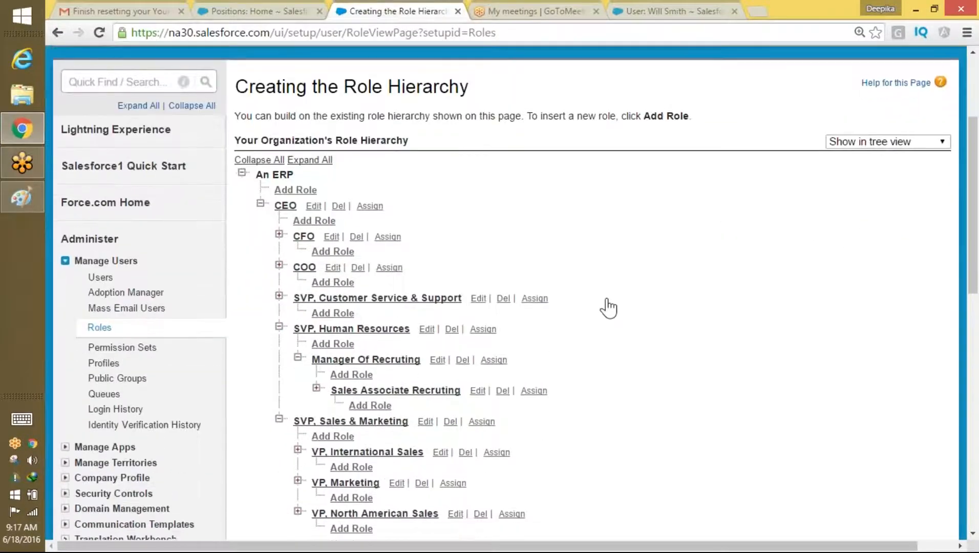
pyautogui.scroll(-1, 609, 307)
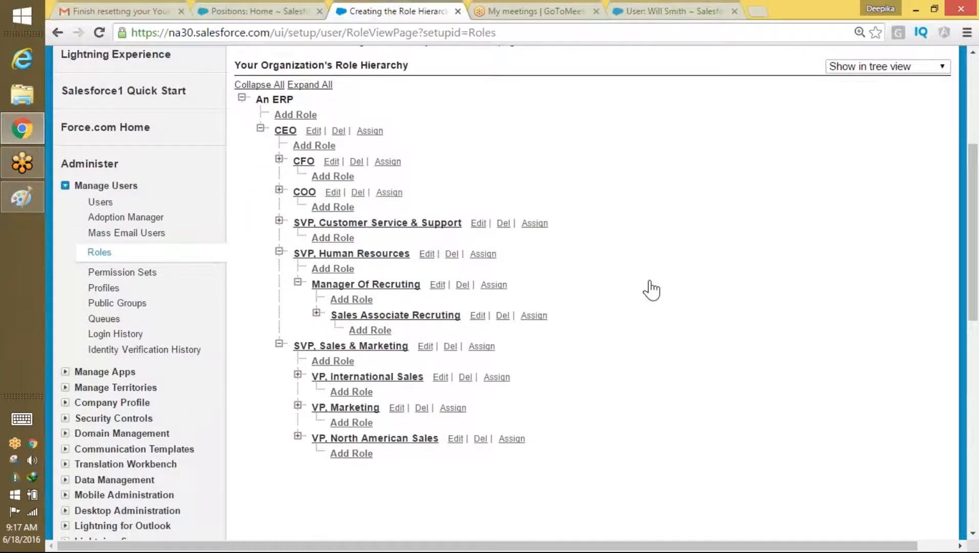
pyautogui.click(22, 208)
# Step: Start a new Paint picture and handwrite 'SVP HR' on the left
pyautogui.click(65, 27)
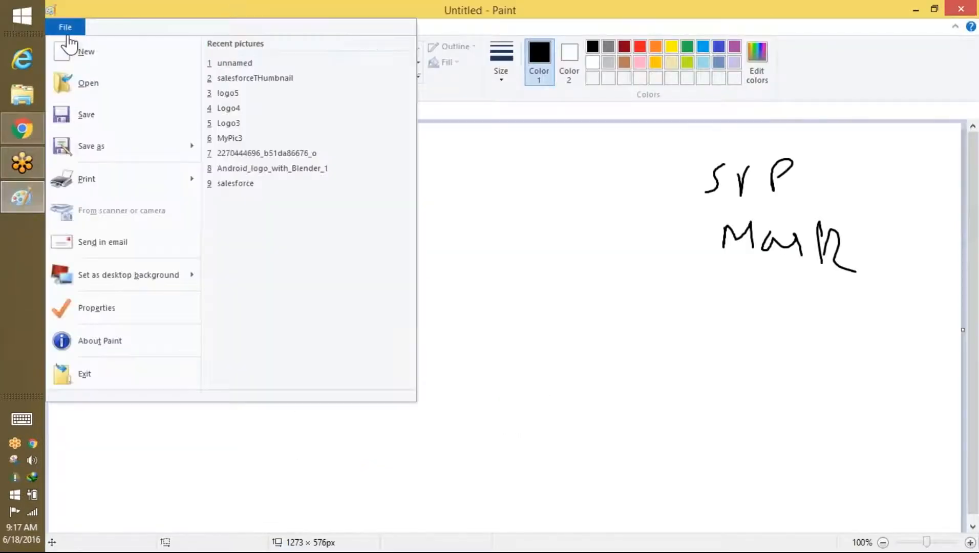
pyautogui.click(95, 53)
pyautogui.moveTo(252, 207); pyautogui.dragTo(251, 208)
pyautogui.moveTo(292, 165)
pyautogui.mouseDown()
pyautogui.moveTo(297, 192)
pyautogui.moveTo(308, 165)
pyautogui.mouseUp()
pyautogui.moveTo(327, 193)
pyautogui.mouseDown()
pyautogui.moveTo(335, 149)
pyautogui.moveTo(324, 177)
pyautogui.mouseUp()
pyautogui.moveTo(299, 224)
pyautogui.mouseDown()
pyautogui.moveTo(317, 220)
pyautogui.moveTo(316, 251)
pyautogui.mouseUp()
pyautogui.moveTo(332, 249)
pyautogui.mouseDown()
pyautogui.moveTo(351, 237)
pyautogui.moveTo(359, 254)
pyautogui.mouseUp()
# Step: Handwrite 'SVP sales and Mark' on the right side of the canvas
pyautogui.moveTo(726, 159); pyautogui.dragTo(694, 205)
pyautogui.moveTo(731, 171)
pyautogui.mouseDown()
pyautogui.moveTo(735, 190)
pyautogui.moveTo(751, 169)
pyautogui.mouseUp()
pyautogui.moveTo(769, 194)
pyautogui.mouseDown()
pyautogui.moveTo(765, 172)
pyautogui.moveTo(768, 191)
pyautogui.mouseUp()
pyautogui.moveTo(765, 226)
pyautogui.mouseDown()
pyautogui.moveTo(753, 227)
pyautogui.moveTo(740, 257)
pyautogui.mouseUp()
pyautogui.moveTo(783, 240)
pyautogui.mouseDown()
pyautogui.moveTo(826, 248)
pyautogui.moveTo(876, 234)
pyautogui.moveTo(926, 236)
pyautogui.mouseUp()
pyautogui.moveTo(777, 302)
pyautogui.mouseDown()
pyautogui.moveTo(858, 295)
pyautogui.moveTo(886, 270)
pyautogui.moveTo(911, 301)
pyautogui.moveTo(926, 288)
pyautogui.mouseUp()
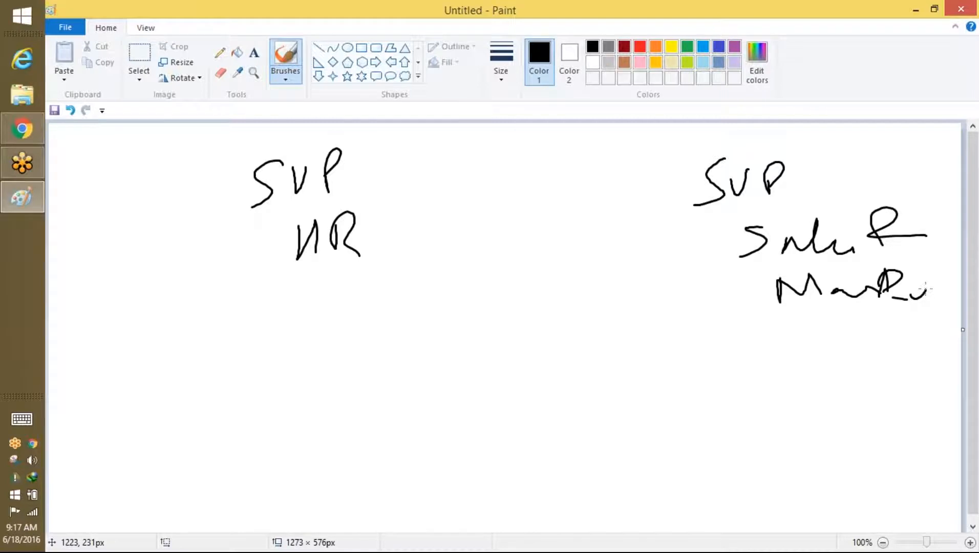
# Step: Add an arrow, a 'Mark' note, and W and R marks around the left notes
pyautogui.moveTo(284, 291)
pyautogui.mouseDown()
pyautogui.moveTo(325, 305)
pyautogui.moveTo(310, 323)
pyautogui.mouseUp()
pyautogui.moveTo(353, 292)
pyautogui.mouseDown()
pyautogui.moveTo(354, 303)
pyautogui.moveTo(361, 292)
pyautogui.moveTo(377, 310)
pyautogui.moveTo(416, 294)
pyautogui.moveTo(455, 298)
pyautogui.mouseUp()
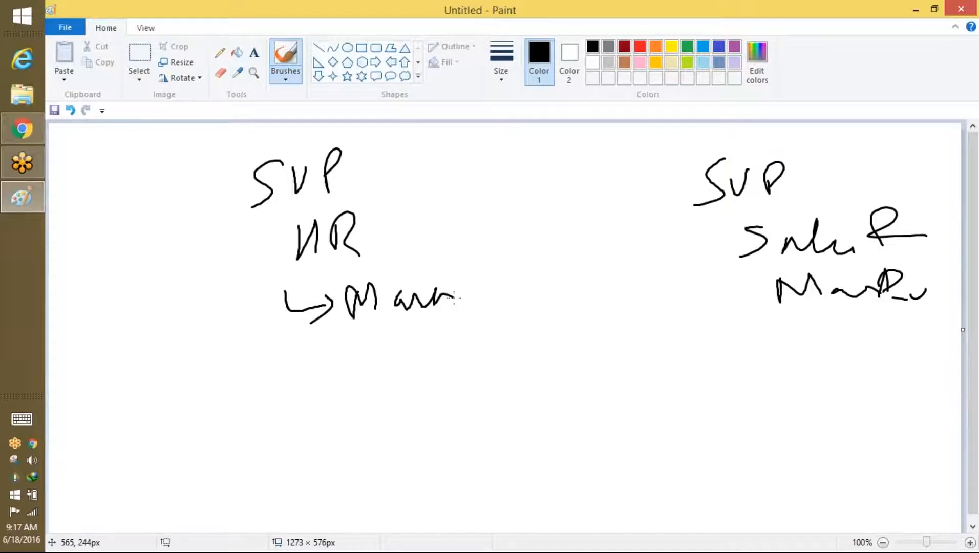
pyautogui.moveTo(397, 176)
pyautogui.mouseDown()
pyautogui.moveTo(420, 199)
pyautogui.moveTo(418, 158)
pyautogui.mouseUp()
pyautogui.moveTo(448, 339)
pyautogui.mouseDown()
pyautogui.moveTo(459, 320)
pyautogui.moveTo(465, 339)
pyautogui.mouseUp()
# Step: Box both role groups, add an SM note, and draw an arrow between the boxes
pyautogui.moveTo(428, 152)
pyautogui.mouseDown()
pyautogui.moveTo(236, 153)
pyautogui.moveTo(442, 409)
pyautogui.moveTo(481, 266)
pyautogui.moveTo(393, 138)
pyautogui.mouseUp()
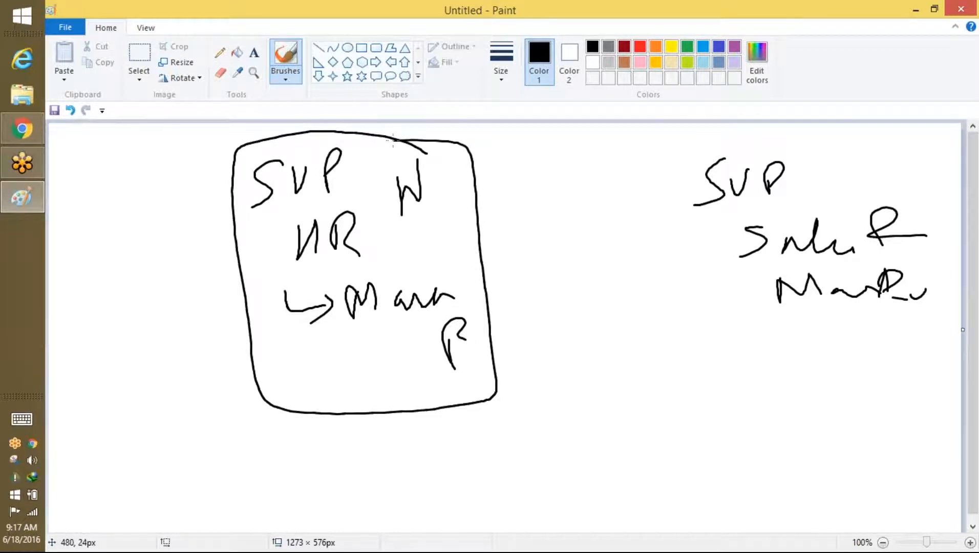
pyautogui.moveTo(690, 156)
pyautogui.mouseDown()
pyautogui.moveTo(712, 359)
pyautogui.moveTo(942, 310)
pyautogui.moveTo(804, 386)
pyautogui.mouseUp()
pyautogui.moveTo(783, 331)
pyautogui.mouseDown()
pyautogui.moveTo(776, 353)
pyautogui.moveTo(835, 330)
pyautogui.moveTo(844, 353)
pyautogui.mouseUp()
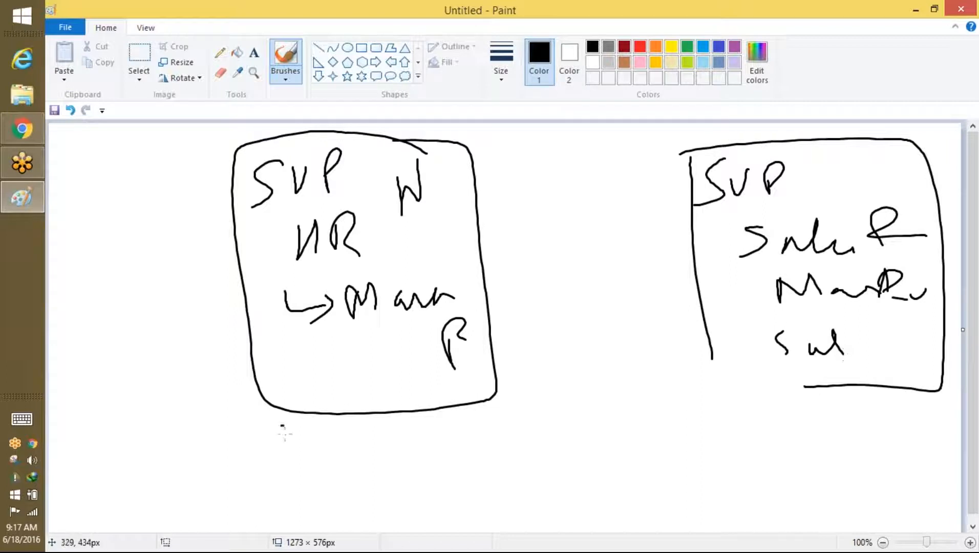
pyautogui.moveTo(495, 255); pyautogui.dragTo(647, 244)
pyautogui.moveTo(529, 258); pyautogui.dragTo(672, 215)
pyautogui.moveTo(547, 257); pyautogui.dragTo(678, 280)
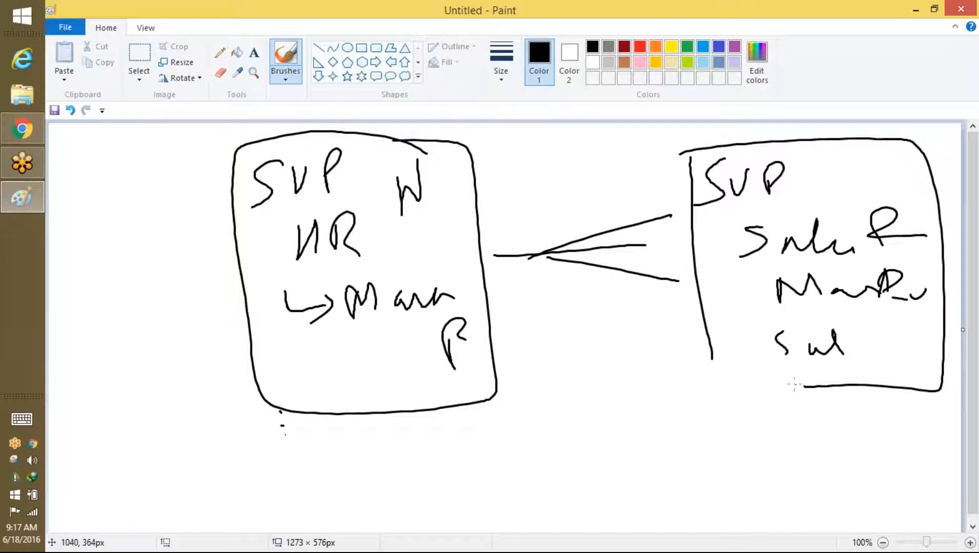
# Step: List w1, w2, w3 and further entries down the left edge of the canvas
pyautogui.moveTo(88, 205)
pyautogui.mouseDown()
pyautogui.moveTo(115, 194)
pyautogui.moveTo(126, 214)
pyautogui.mouseUp()
pyautogui.moveTo(98, 277); pyautogui.dragTo(160, 260)
pyautogui.moveTo(117, 354)
pyautogui.mouseDown()
pyautogui.moveTo(144, 323)
pyautogui.moveTo(166, 338)
pyautogui.mouseUp()
pyautogui.moveTo(123, 380); pyautogui.dragTo(128, 418)
pyautogui.moveTo(145, 378); pyautogui.dragTo(149, 389)
pyautogui.moveTo(142, 446)
pyautogui.mouseDown()
pyautogui.moveTo(144, 473)
pyautogui.moveTo(176, 442)
pyautogui.moveTo(182, 452)
pyautogui.mouseUp()
pyautogui.moveTo(169, 507)
pyautogui.mouseDown()
pyautogui.moveTo(172, 489)
pyautogui.moveTo(185, 493)
pyautogui.mouseUp()
pyautogui.moveTo(202, 472); pyautogui.dragTo(215, 484)
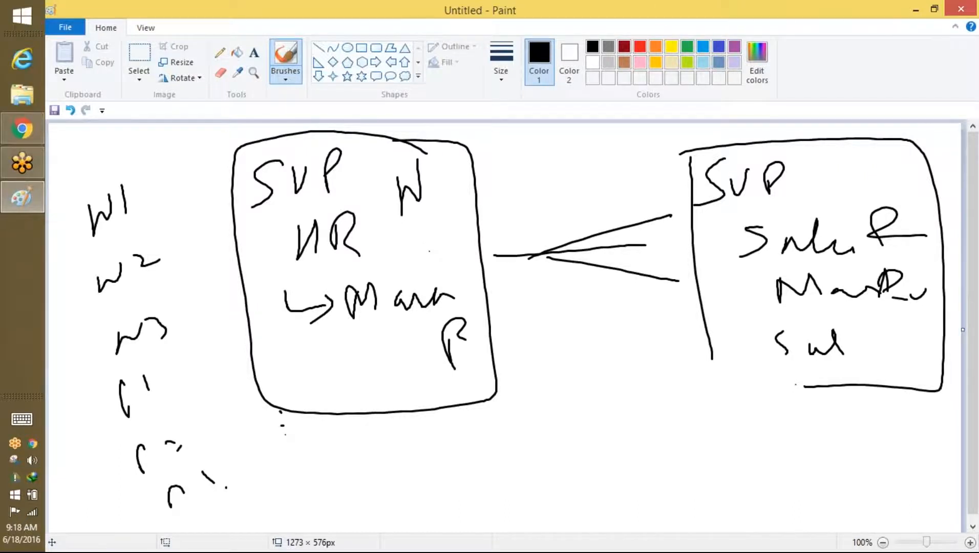
# Step: Open All Users and review the SVP, Sales & Marketing and SVP, Human Resources users
pyautogui.click(915, 10)
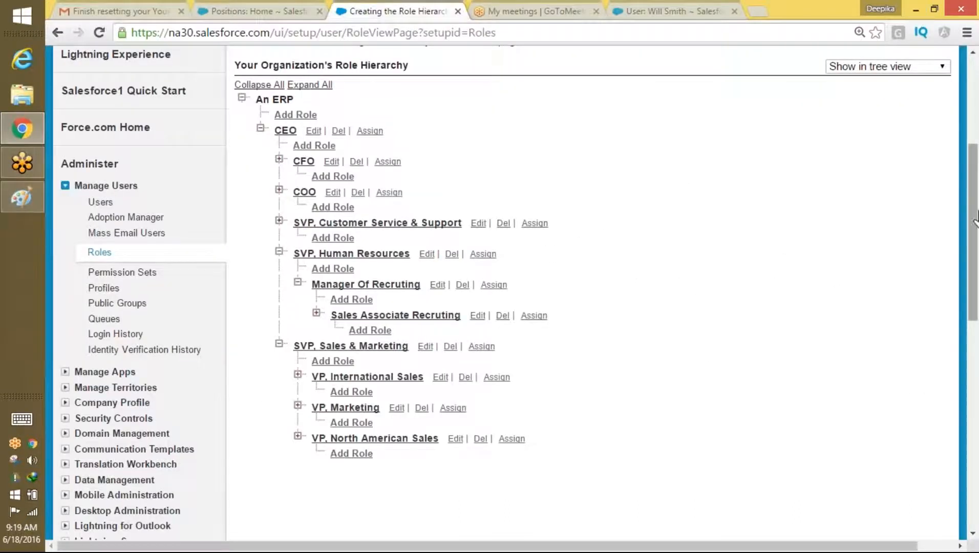
pyautogui.scroll(4, 221, 325)
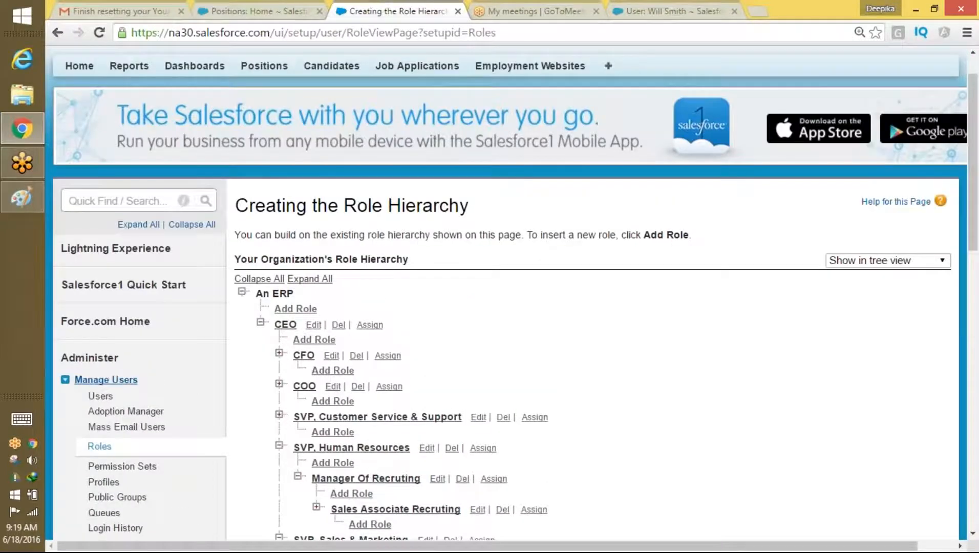
pyautogui.click(99, 396)
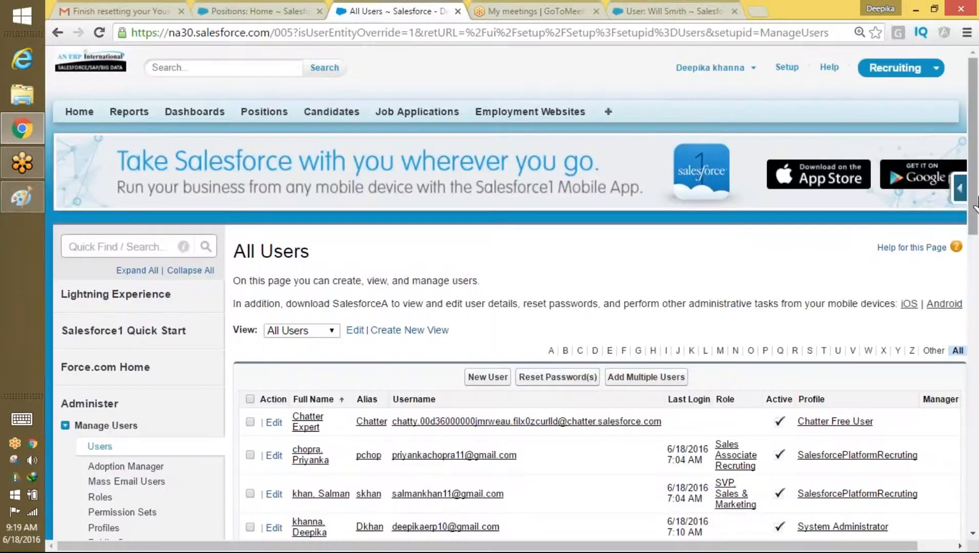
pyautogui.scroll(-4, 804, 258)
pyautogui.moveTo(526, 263); pyautogui.dragTo(413, 262)
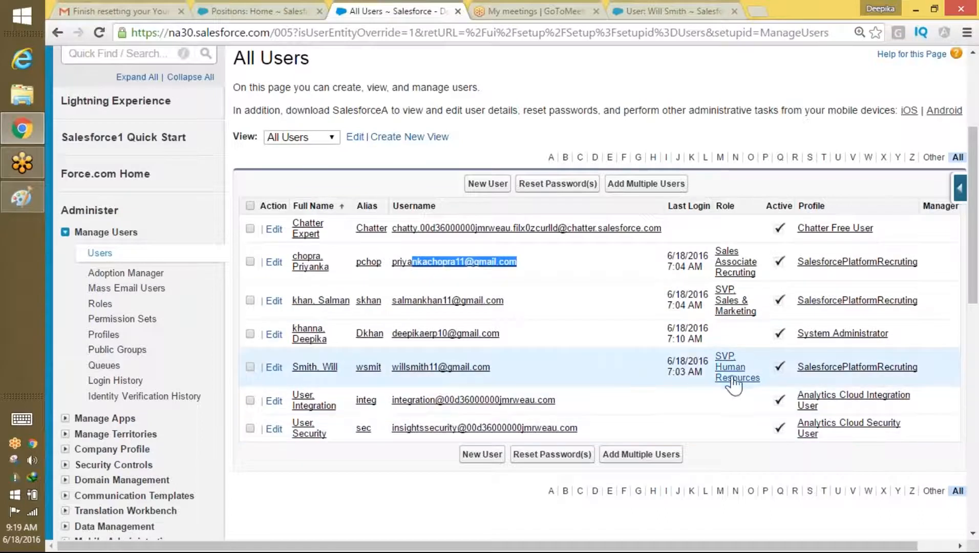
pyautogui.click(711, 349)
pyautogui.moveTo(711, 349); pyautogui.dragTo(742, 379)
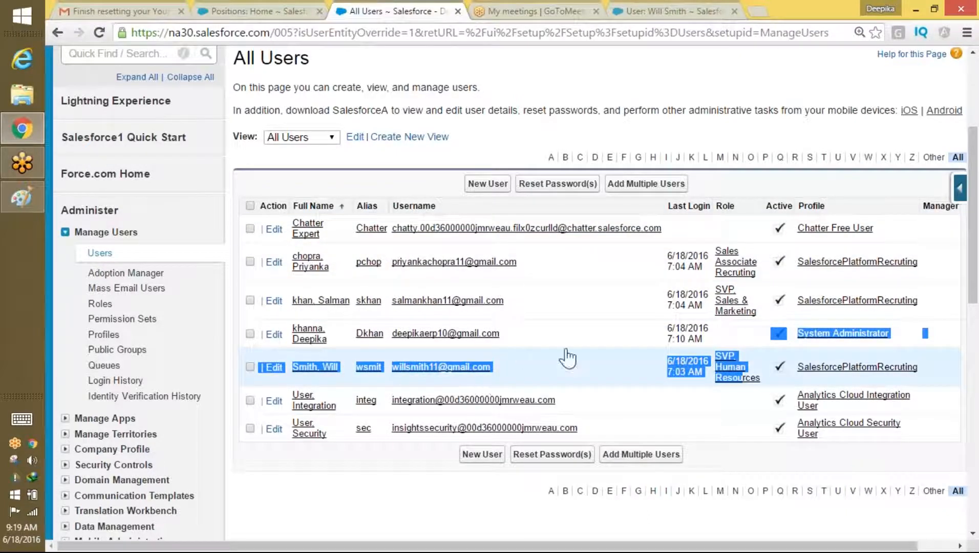
pyautogui.moveTo(973, 183); pyautogui.dragTo(973, 119)
# Step: Log out the admin, log in as the SVP Human Resources user, and list all Positions
pyautogui.click(713, 51)
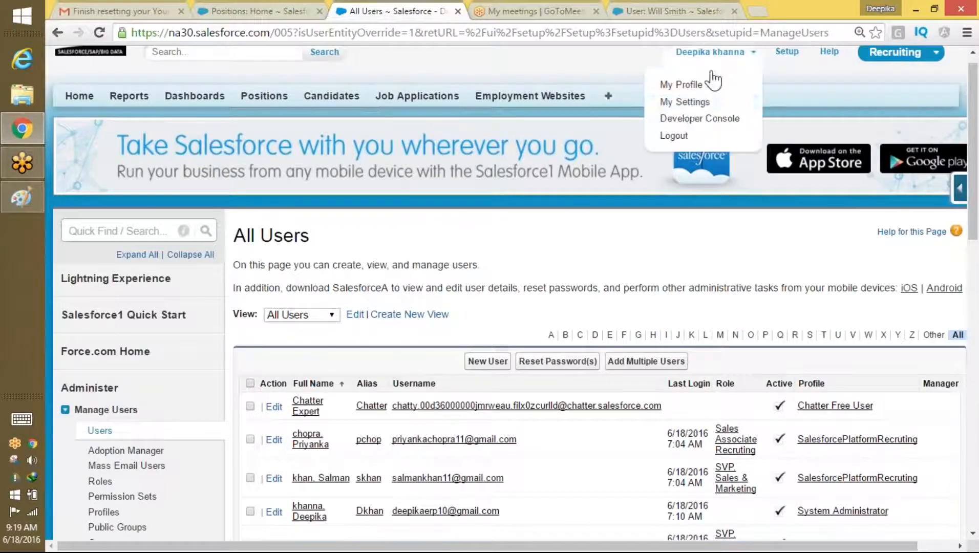
pyautogui.click(682, 133)
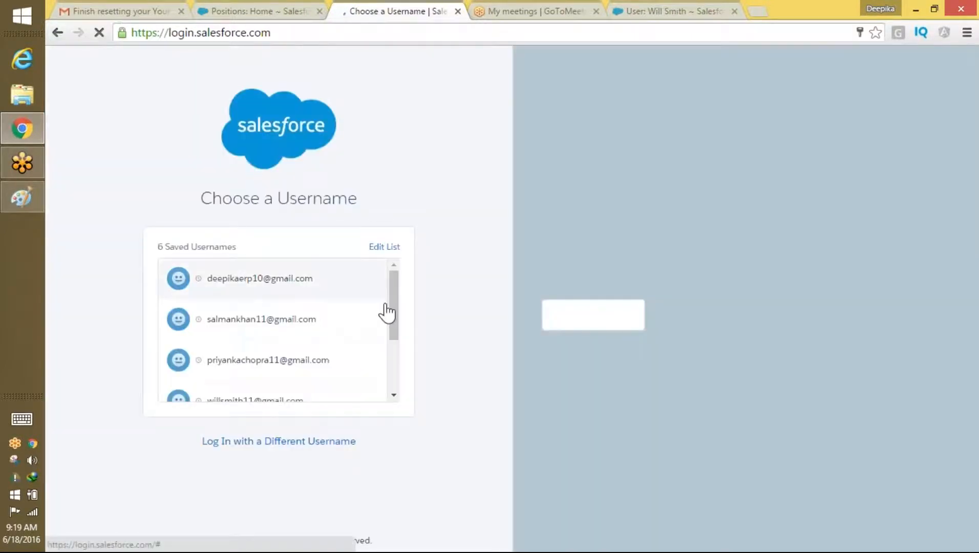
pyautogui.moveTo(393, 308); pyautogui.dragTo(394, 323)
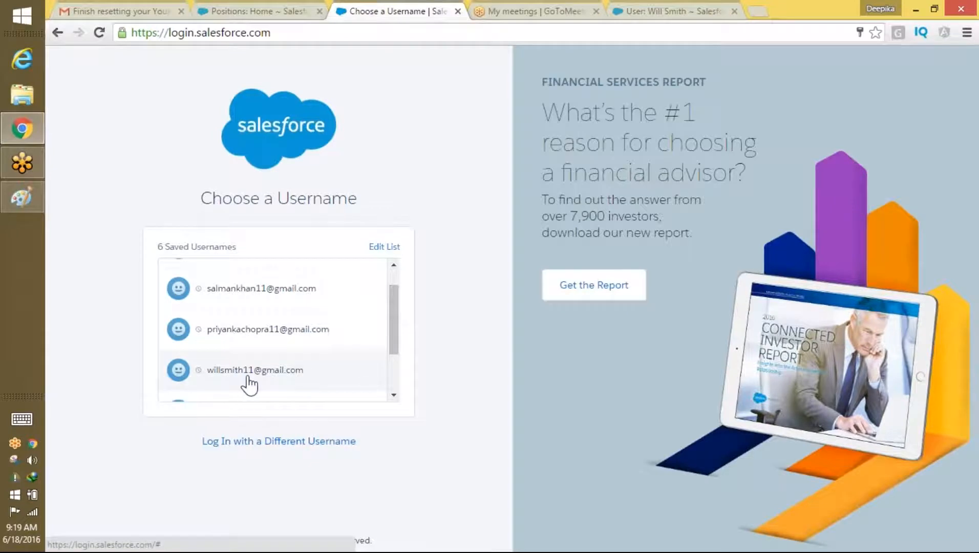
pyautogui.click(249, 382)
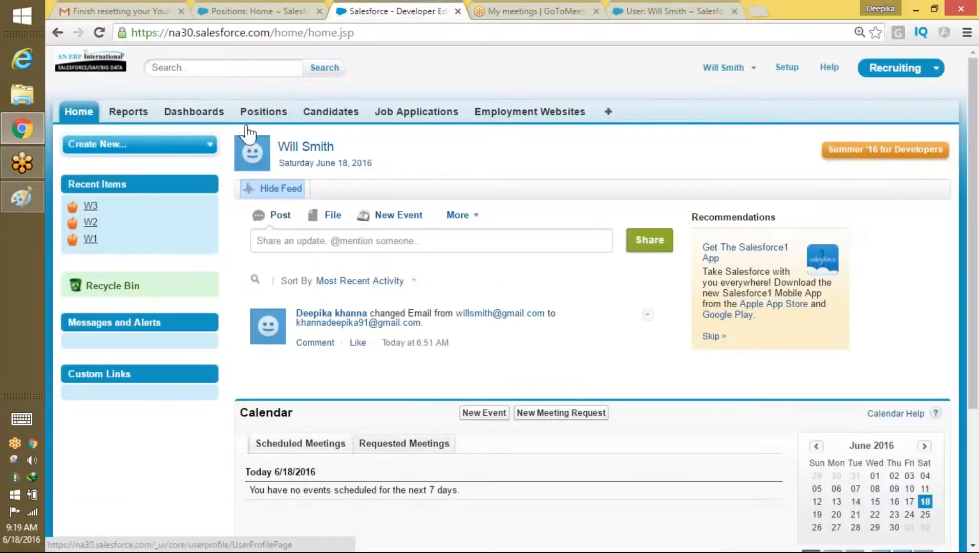
pyautogui.click(257, 116)
pyautogui.click(314, 189)
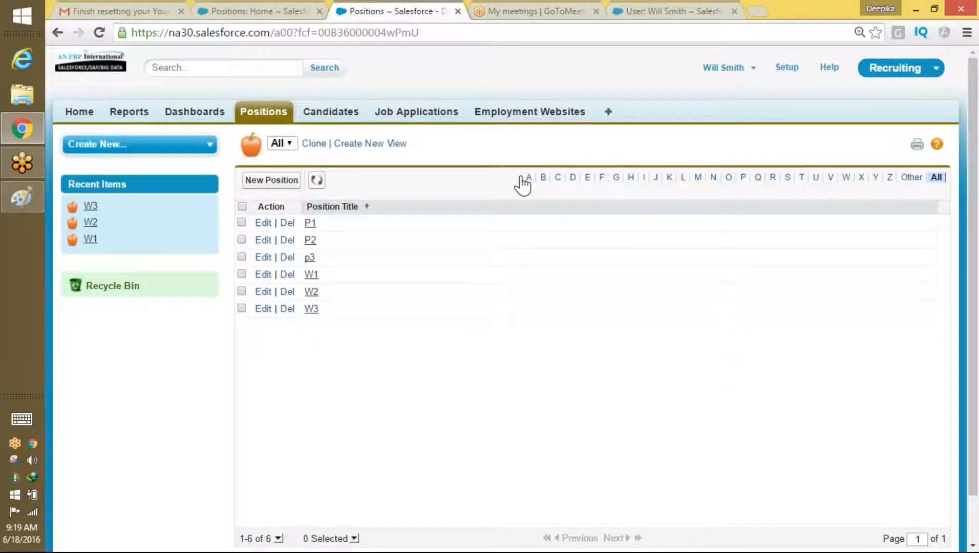
pyautogui.click(723, 67)
pyautogui.click(703, 134)
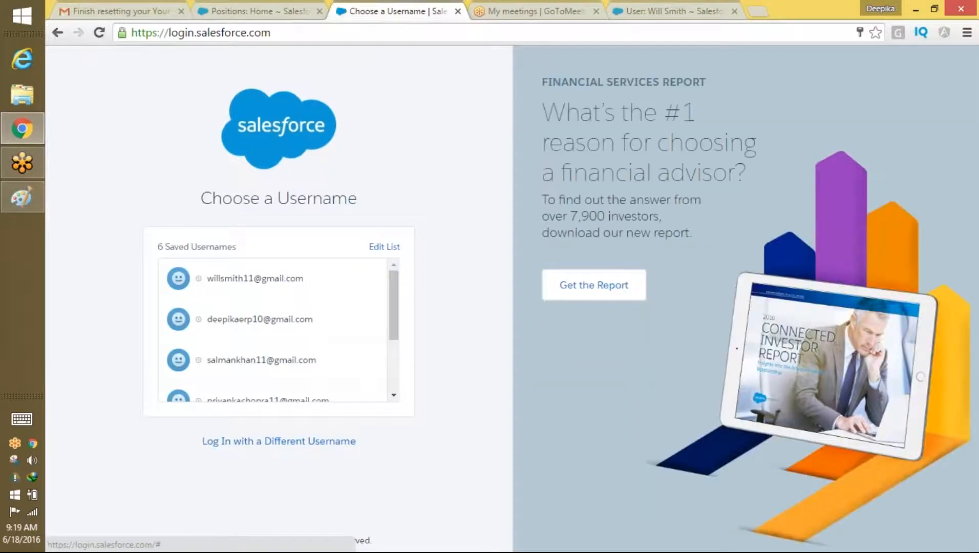
# Step: Log in as the Sales Associate user, list all Positions, then log out
pyautogui.scroll(-2, 395, 325)
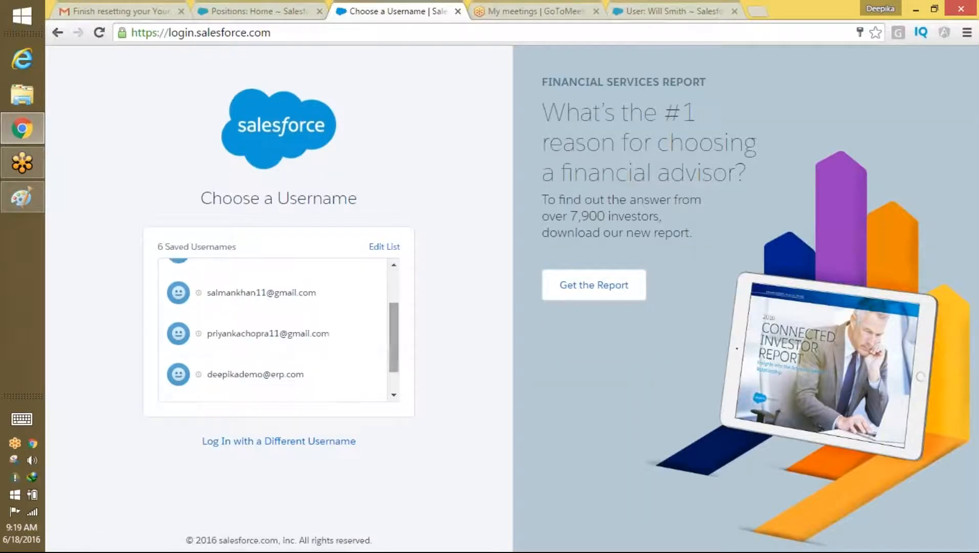
pyautogui.click(338, 334)
pyautogui.click(327, 338)
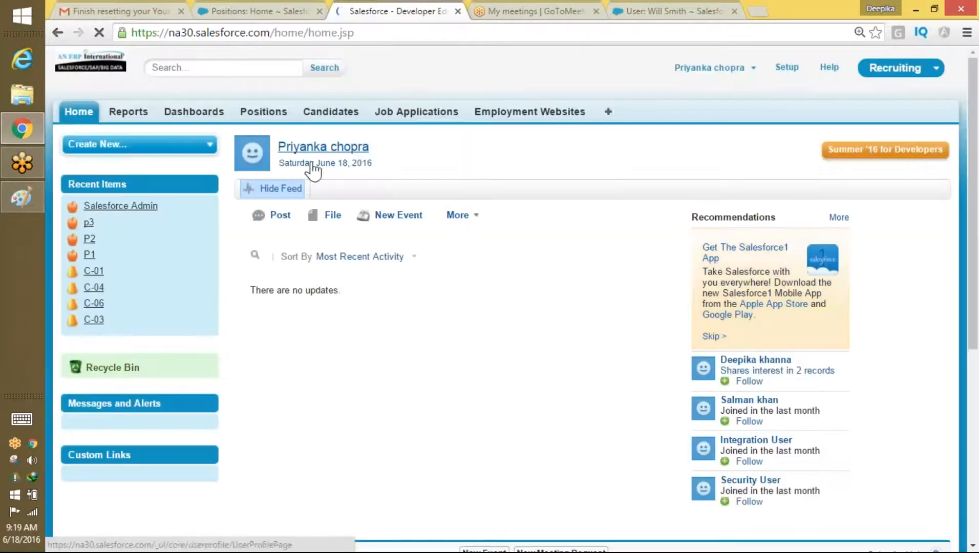
pyautogui.click(266, 113)
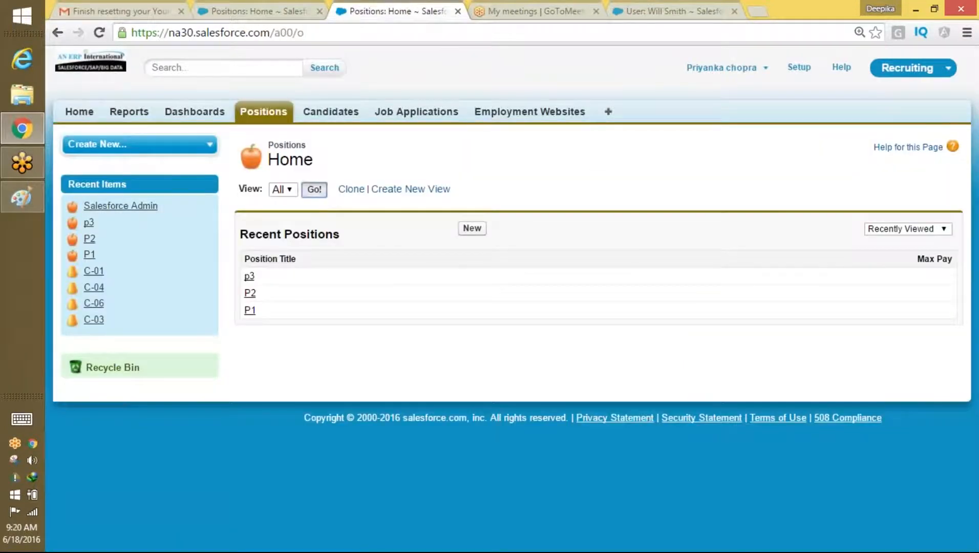
pyautogui.click(315, 189)
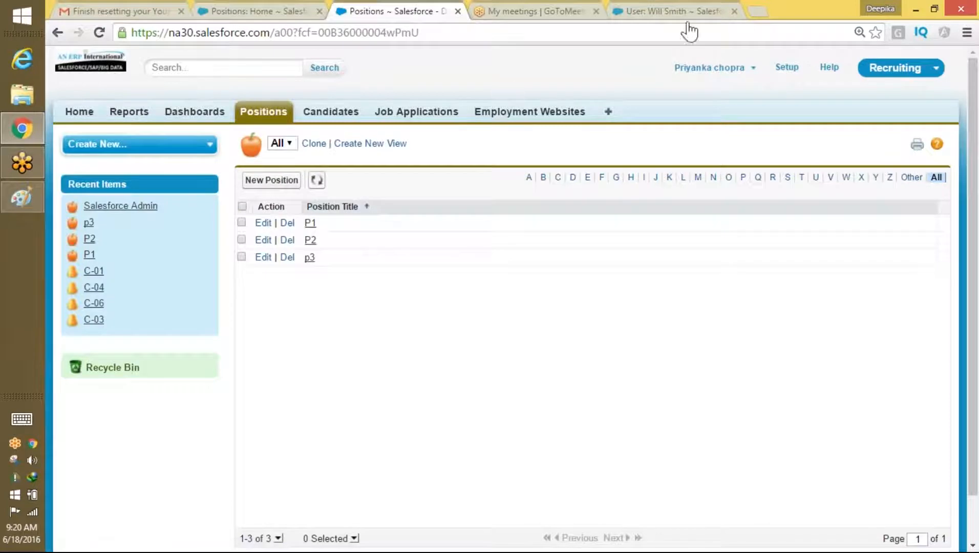
pyautogui.click(709, 67)
pyautogui.click(701, 128)
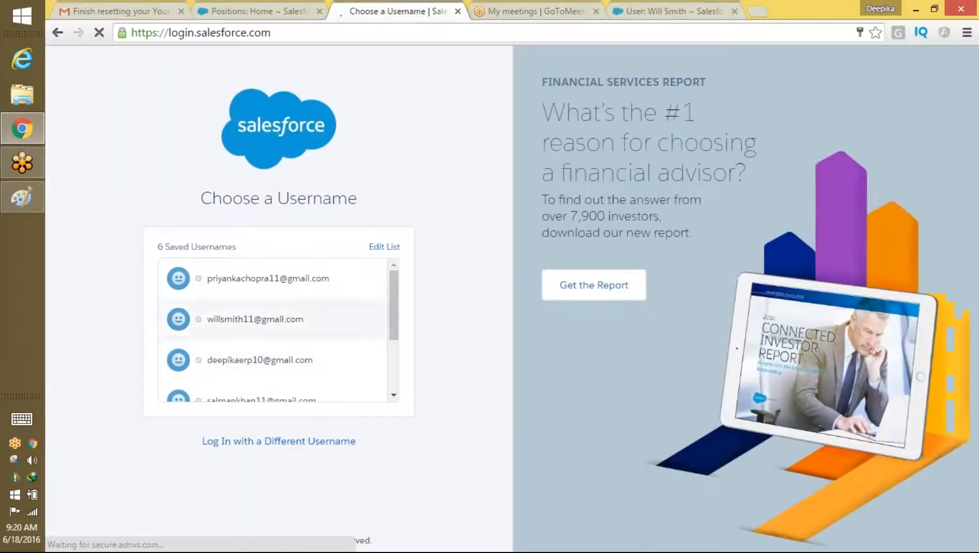
pyautogui.moveTo(394, 324); pyautogui.dragTo(395, 338)
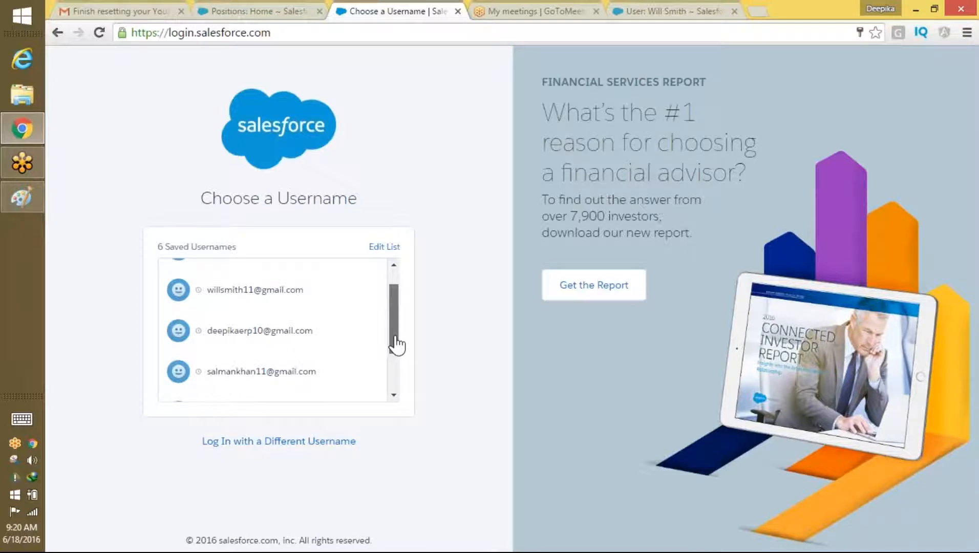
pyautogui.click(260, 371)
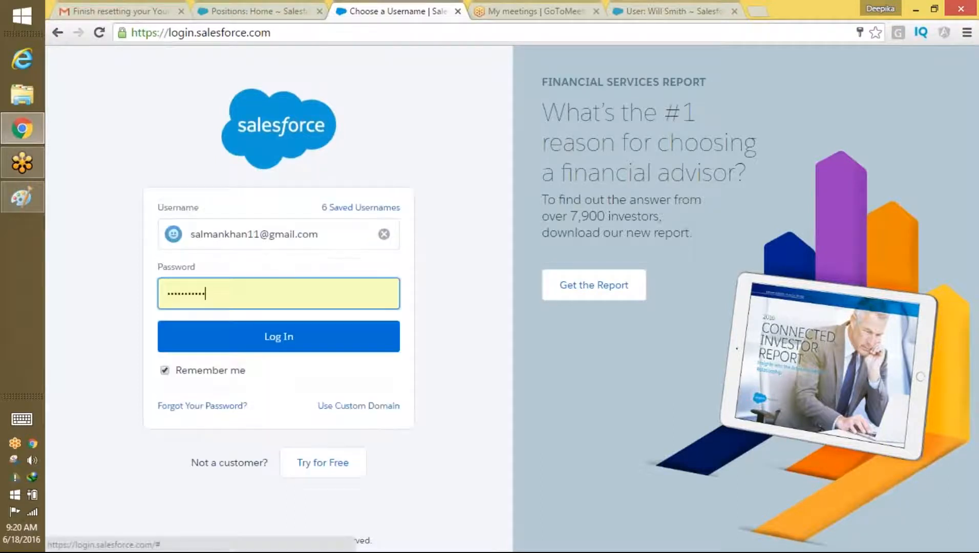
pyautogui.click(278, 342)
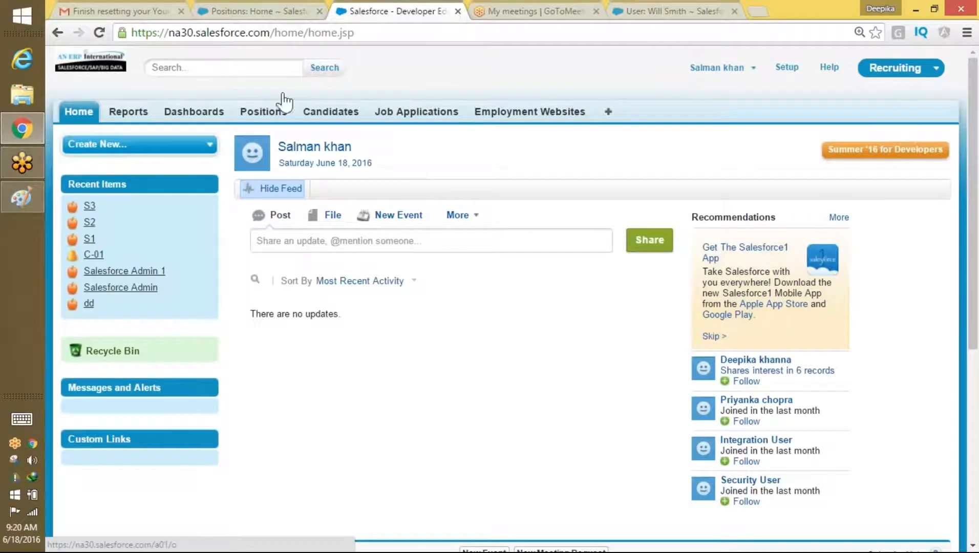
pyautogui.click(271, 109)
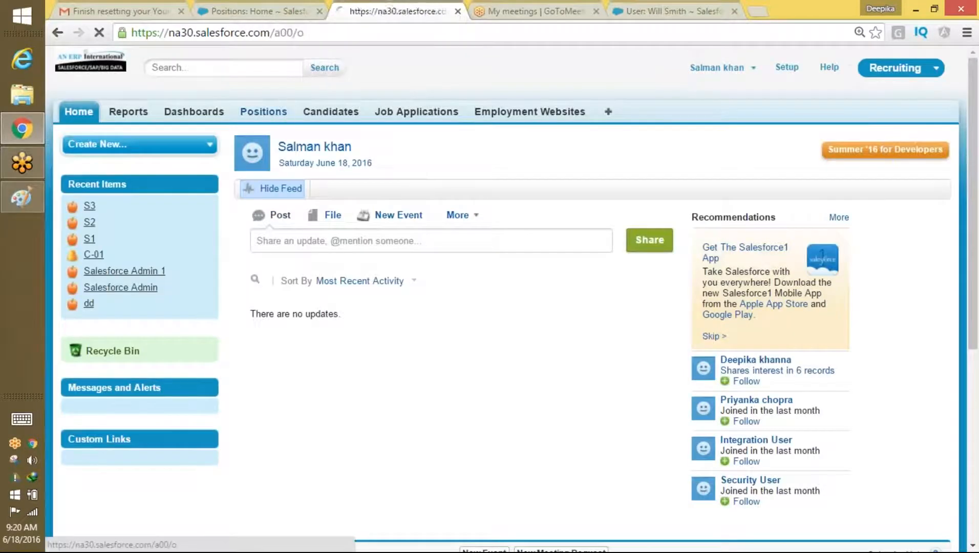
pyautogui.click(314, 189)
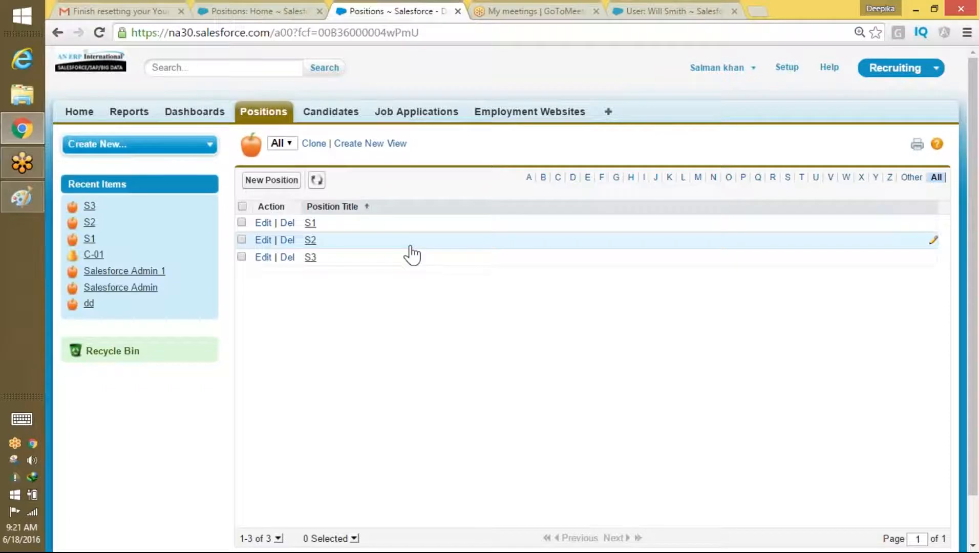
pyautogui.click(751, 72)
pyautogui.click(706, 127)
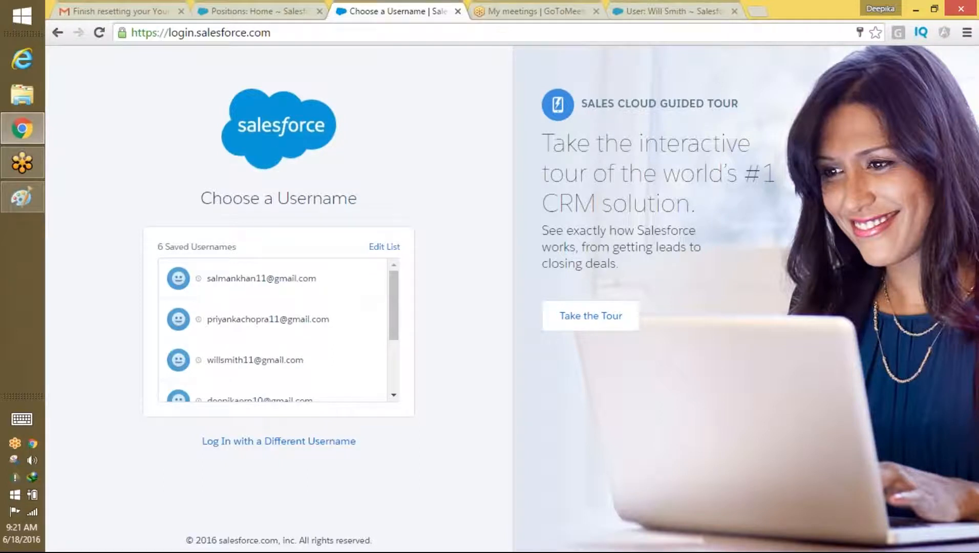
# Step: Log back in with the administrator's saved username
pyautogui.moveTo(391, 332); pyautogui.dragTo(392, 343)
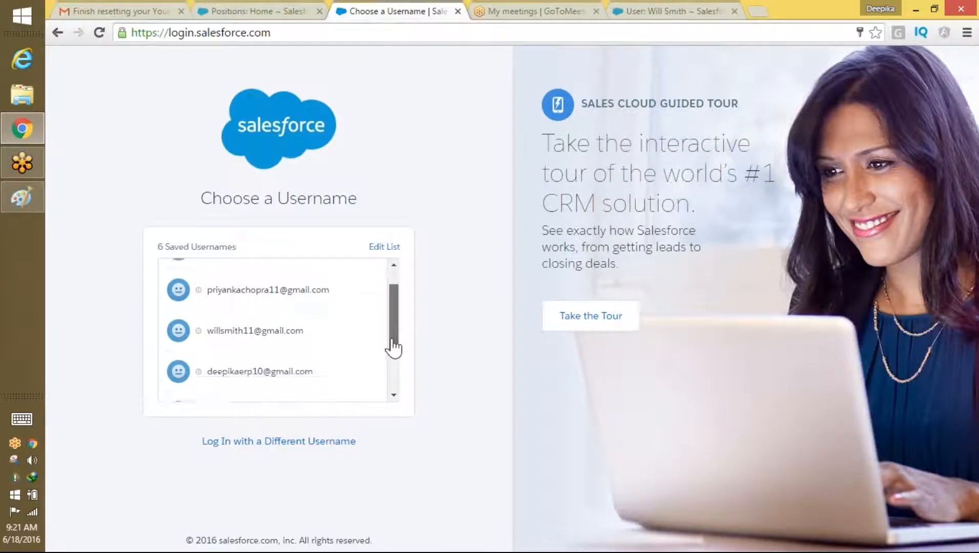
pyautogui.click(296, 376)
pyautogui.click(317, 342)
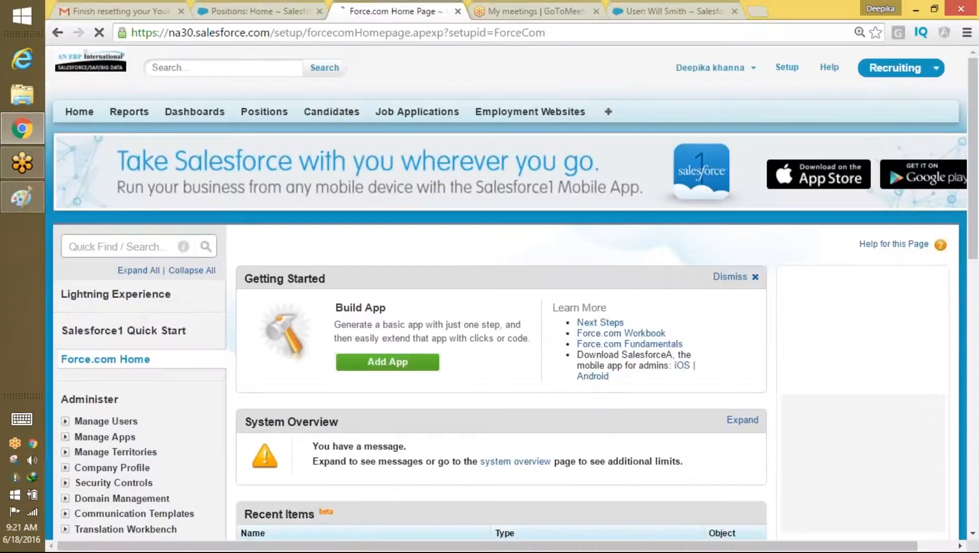
# Step: Find Sharing Settings via 'sha' in Quick Find and start a new Position sharing rule
pyautogui.click(150, 244)
pyautogui.write('sha')
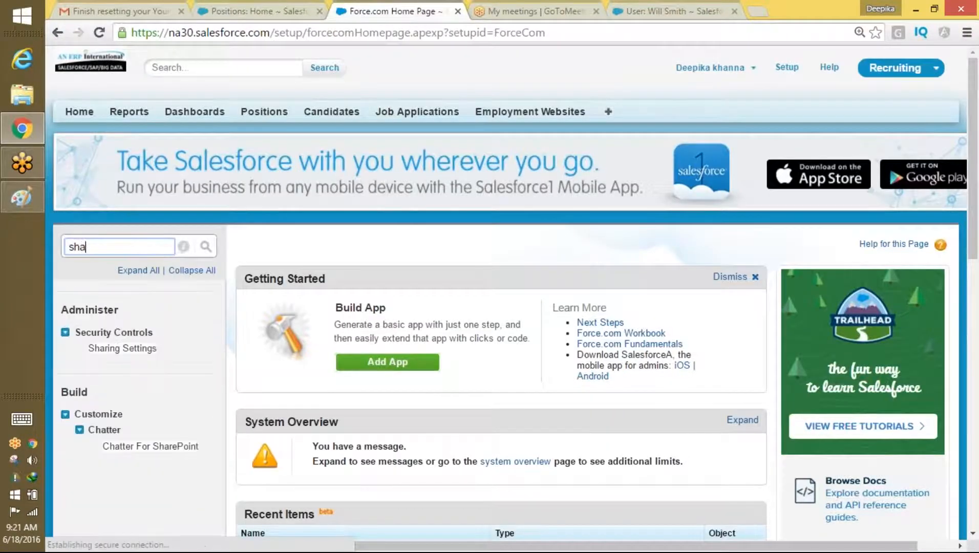
pyautogui.click(122, 349)
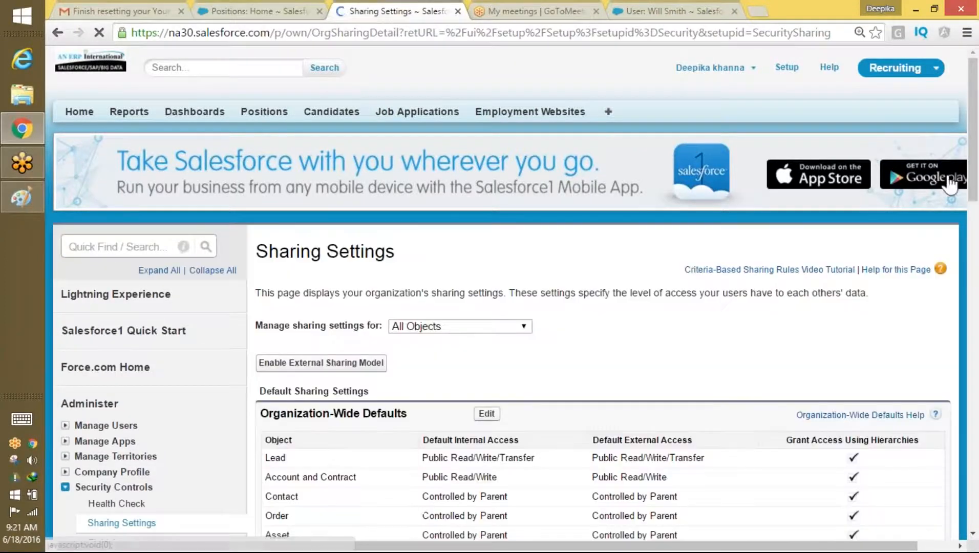
pyautogui.moveTo(974, 136); pyautogui.dragTo(944, 358)
pyautogui.scroll(-5, 944, 358)
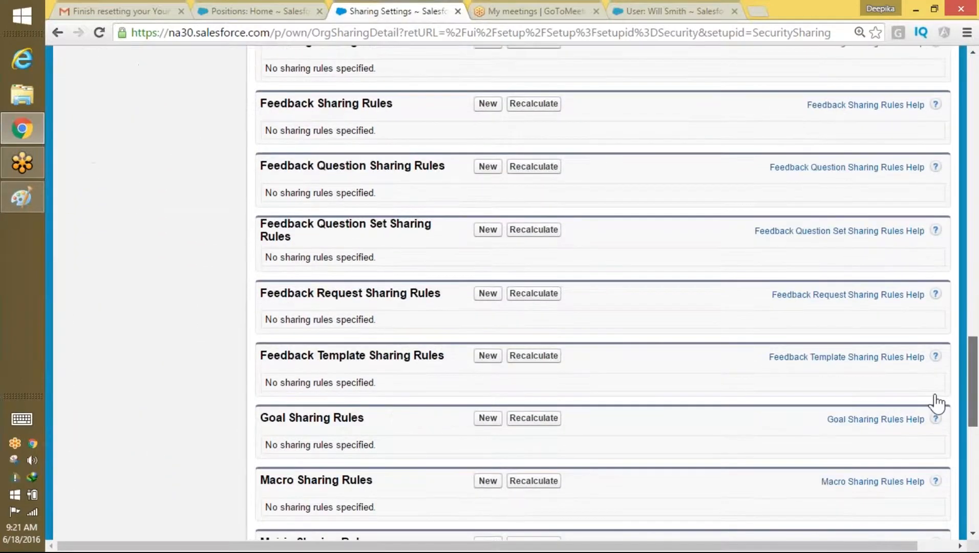
pyautogui.scroll(-7, 934, 410)
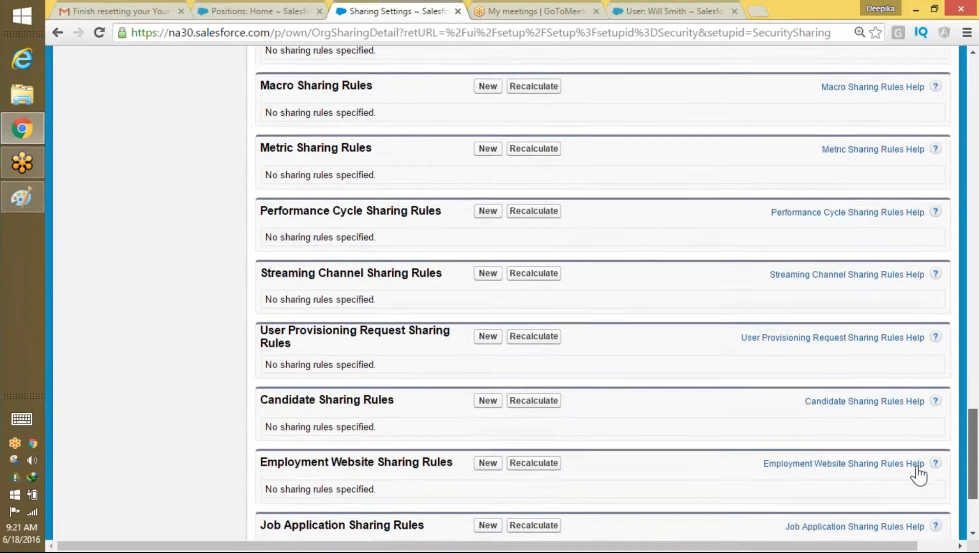
pyautogui.scroll(-2, 919, 484)
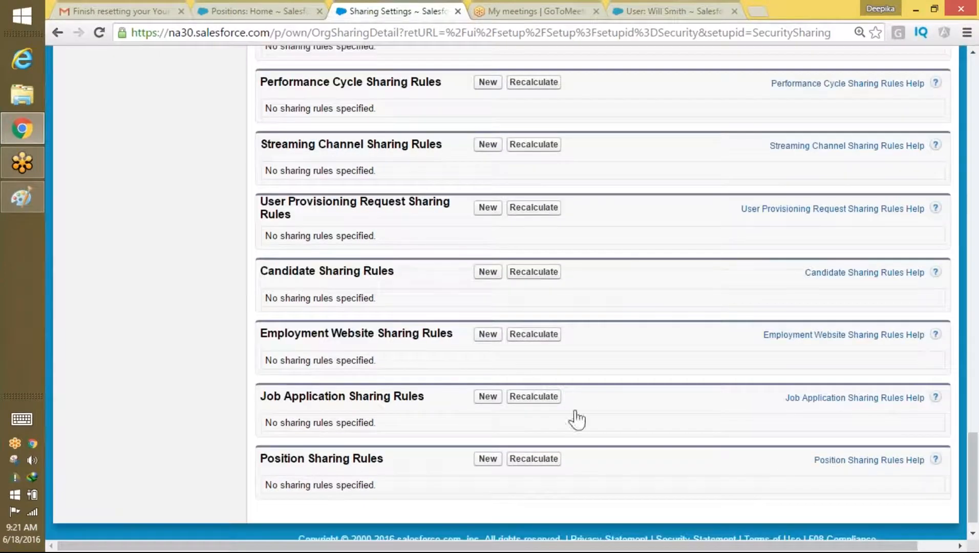
pyautogui.click(488, 459)
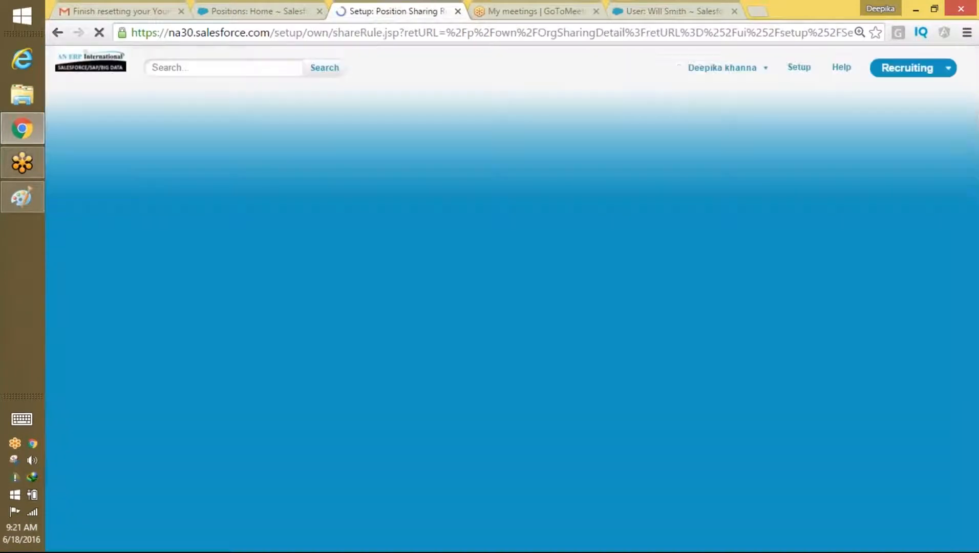
# Step: Enter the sharing rule's label so the rule name fills in automatically
pyautogui.scroll(-2, 922, 164)
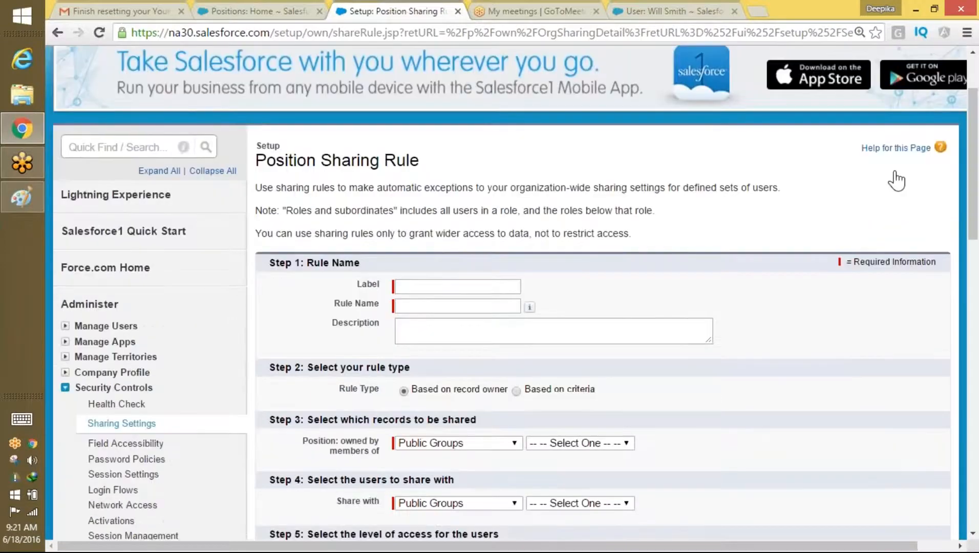
pyautogui.click(441, 291)
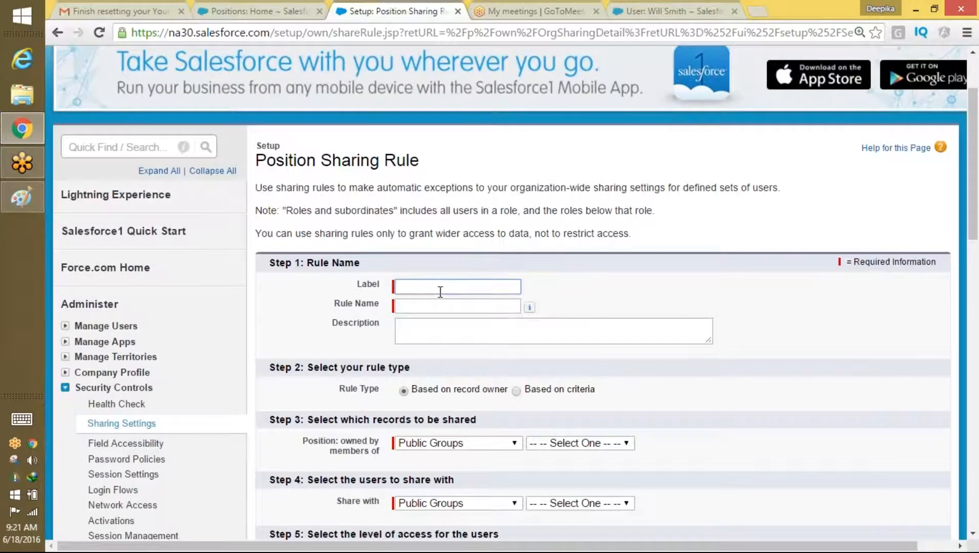
pyautogui.write('Salman Sharing rule')
pyautogui.press('Tab')
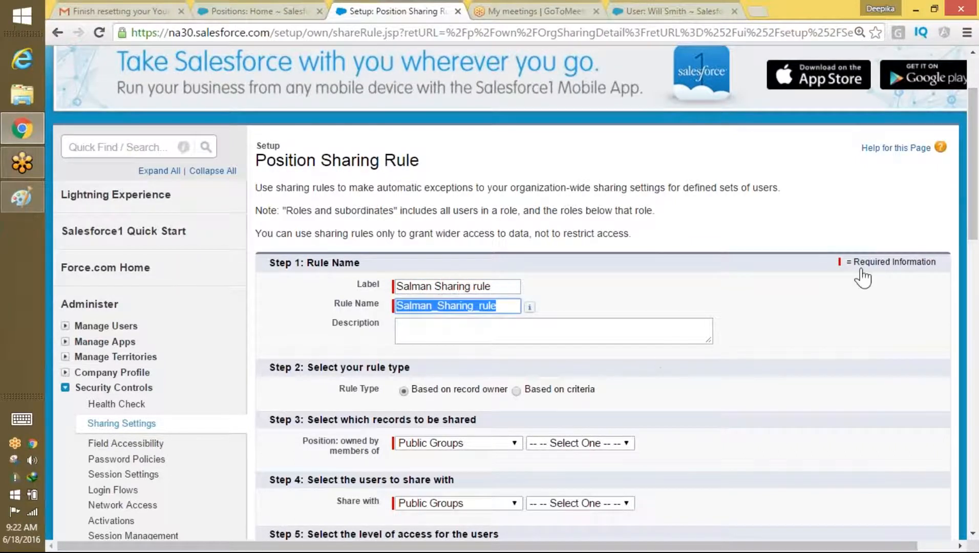
pyautogui.moveTo(974, 233); pyautogui.dragTo(974, 286)
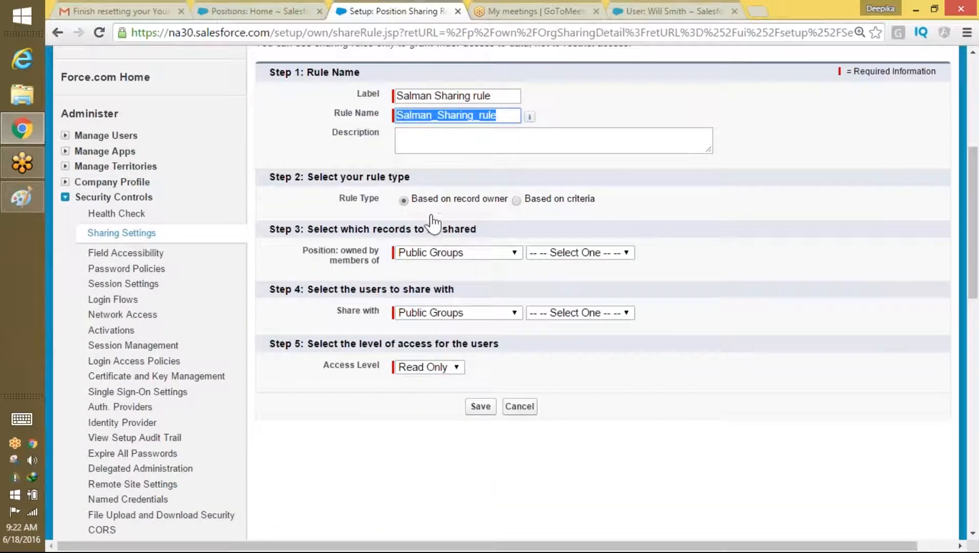
pyautogui.click(318, 249)
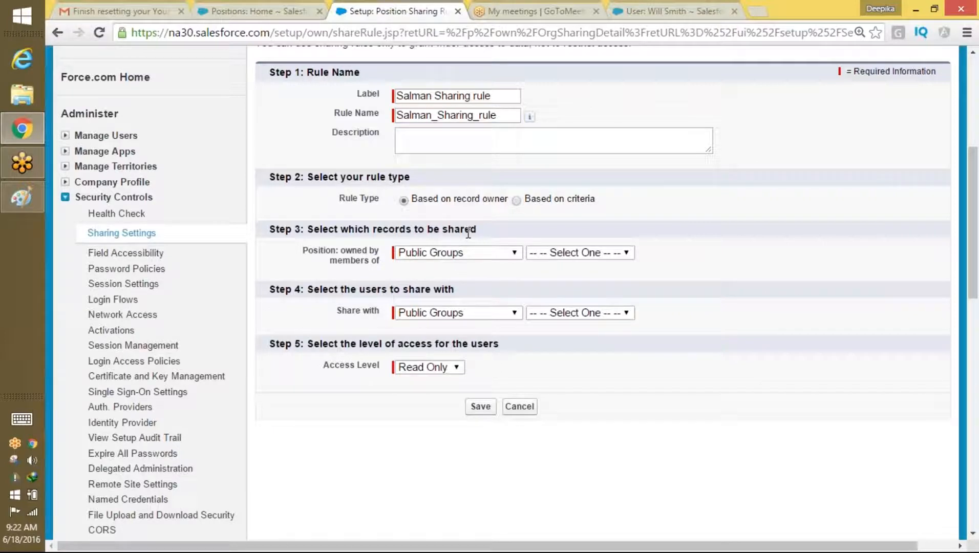
# Step: Set the records owned by to Roles and Subordinates: SVP, Human Resources
pyautogui.click(448, 256)
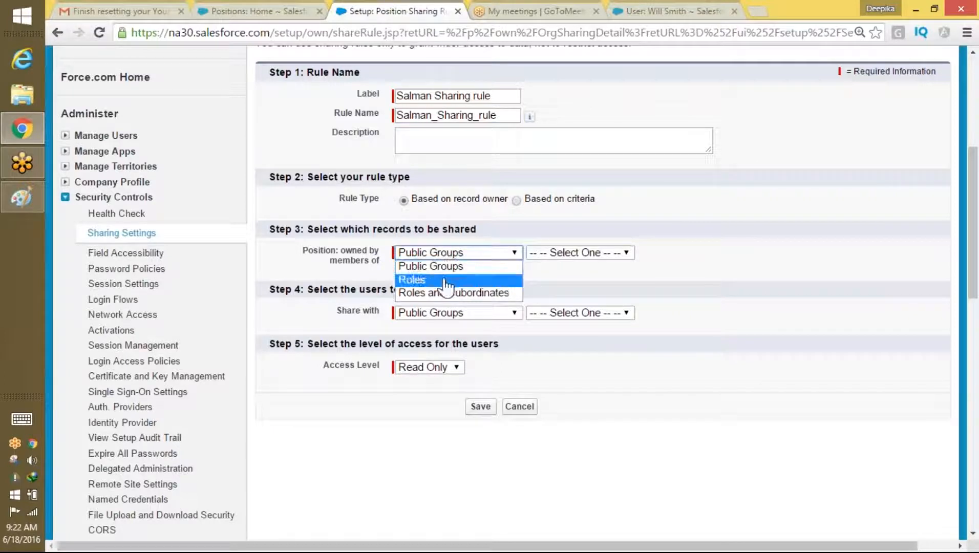
pyautogui.click(444, 294)
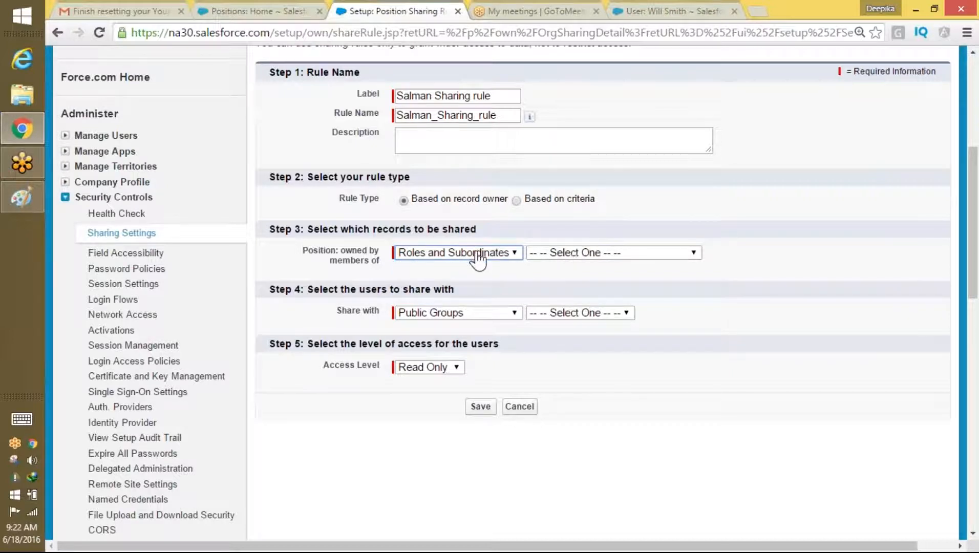
pyautogui.click(478, 258)
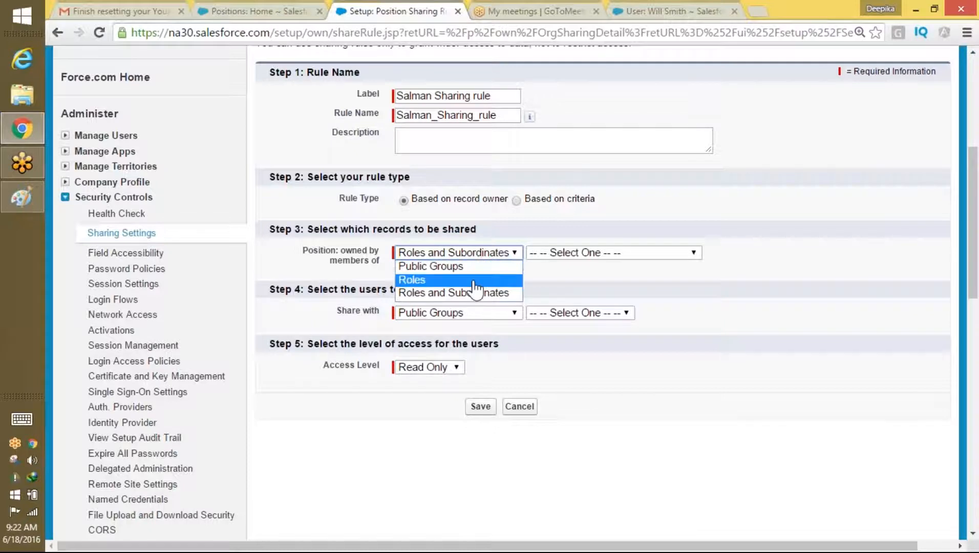
pyautogui.click(481, 279)
pyautogui.click(559, 253)
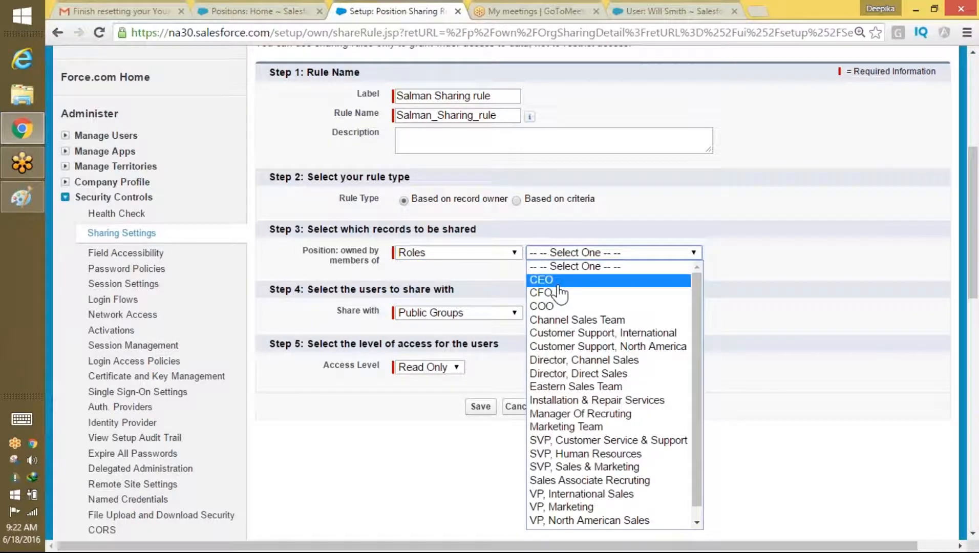
pyautogui.click(602, 455)
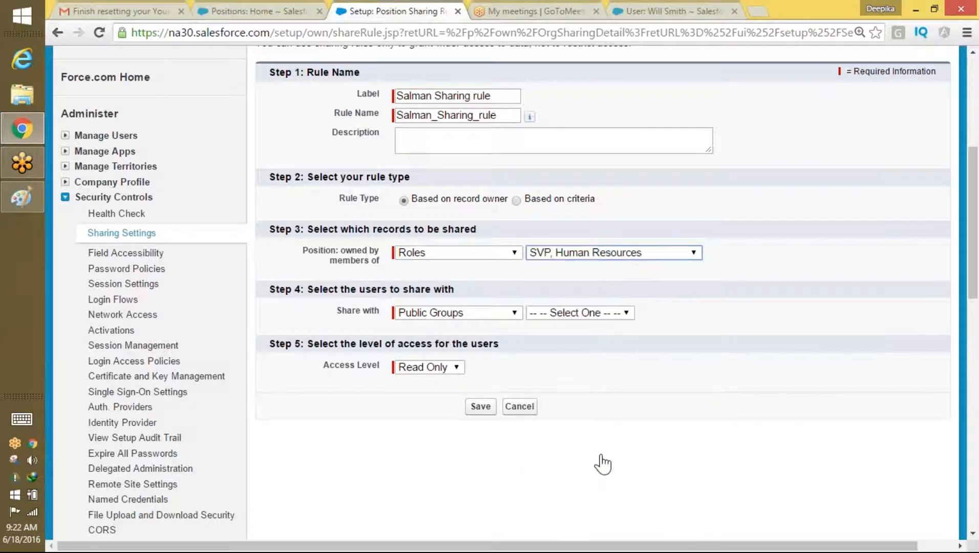
pyautogui.click(495, 255)
pyautogui.click(476, 294)
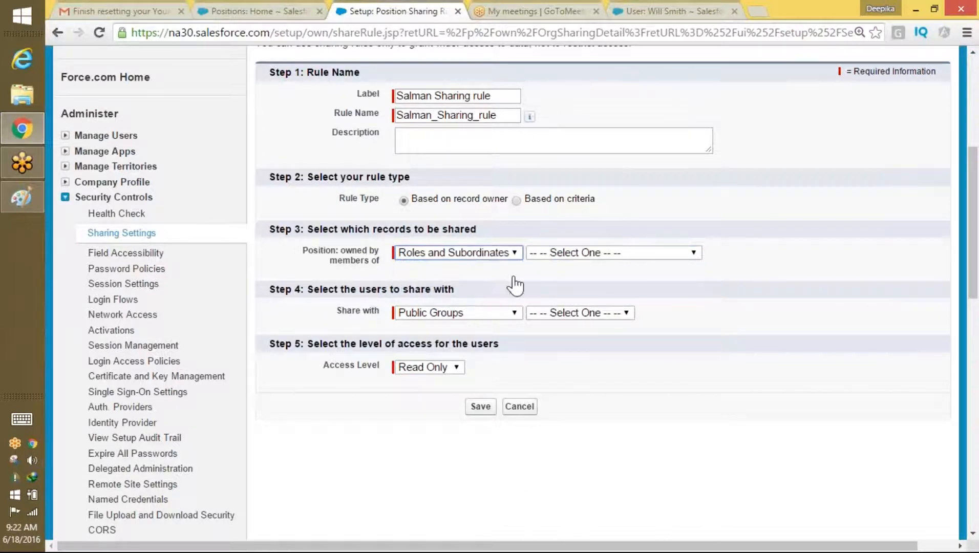
pyautogui.click(623, 255)
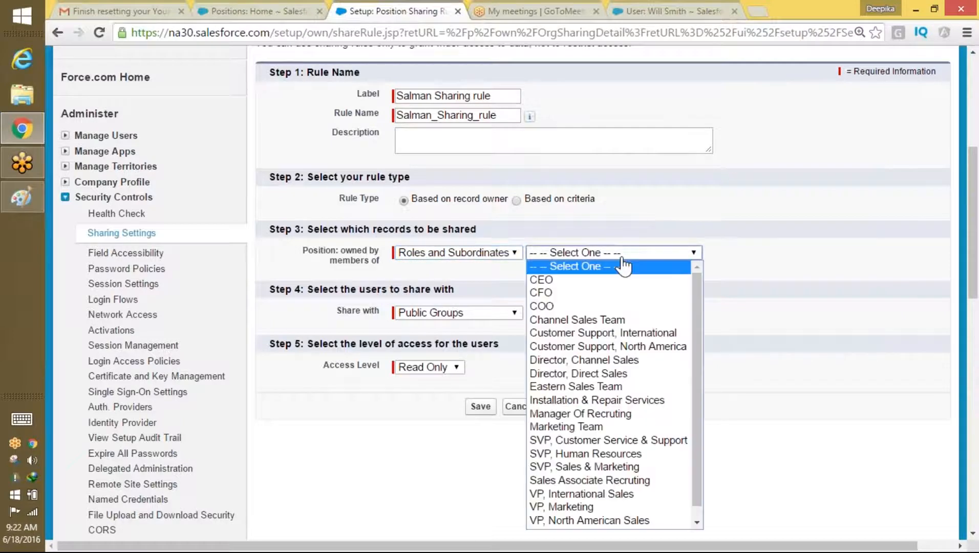
pyautogui.click(638, 458)
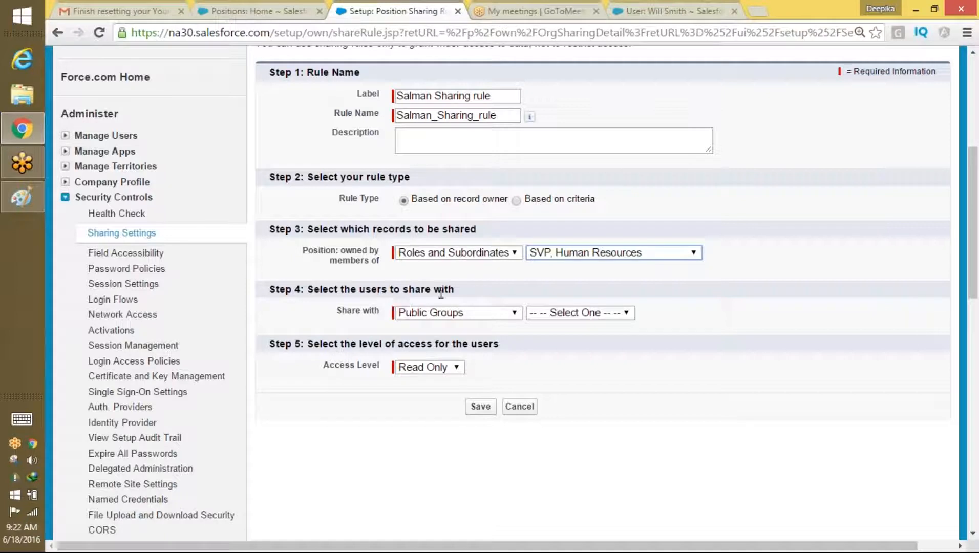
# Step: Share with Roles: SVP, Sales & Marketing at Read Only access
pyautogui.click(443, 316)
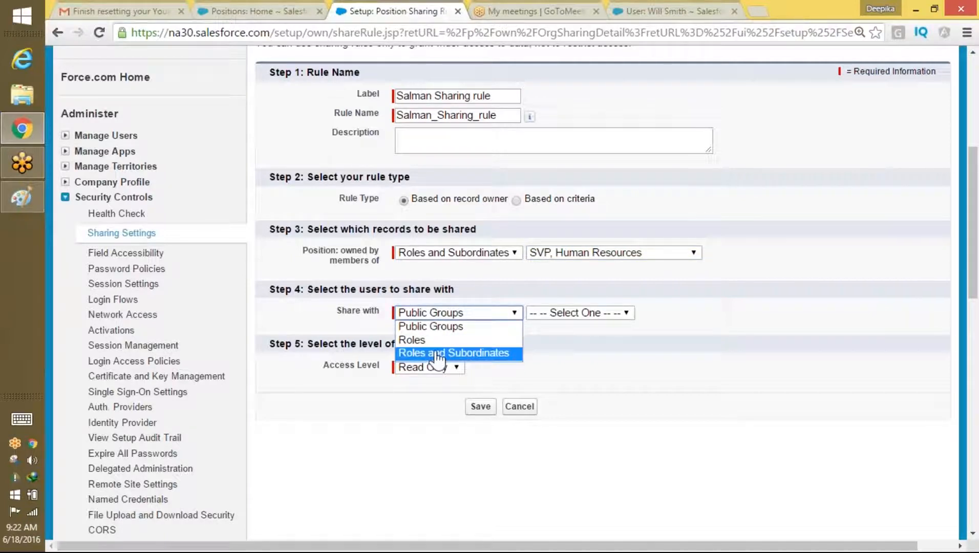
pyautogui.click(436, 340)
pyautogui.click(545, 322)
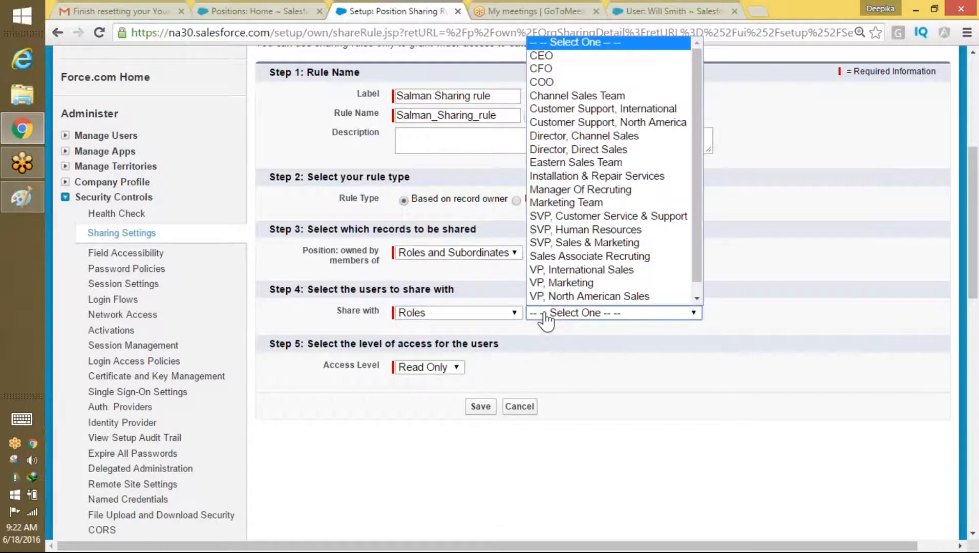
pyautogui.click(589, 244)
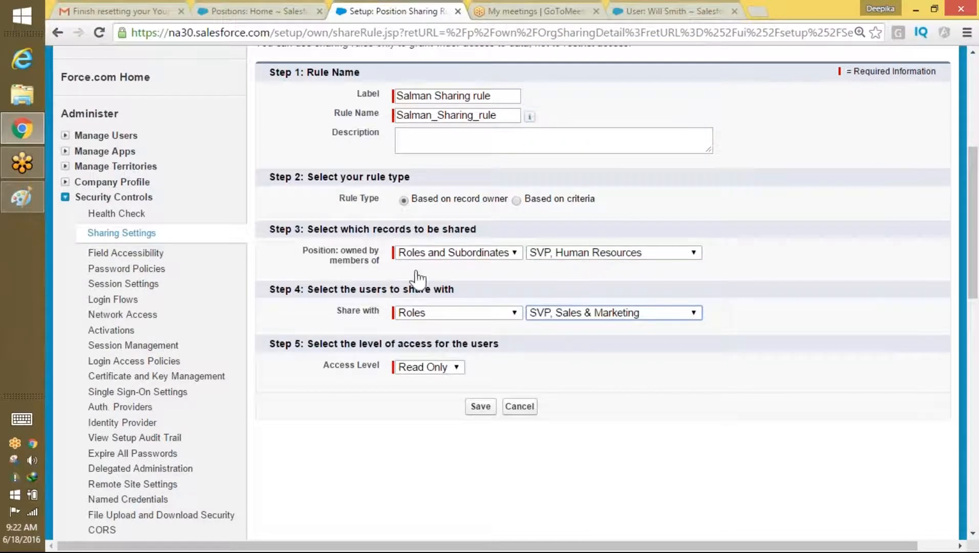
pyautogui.click(446, 373)
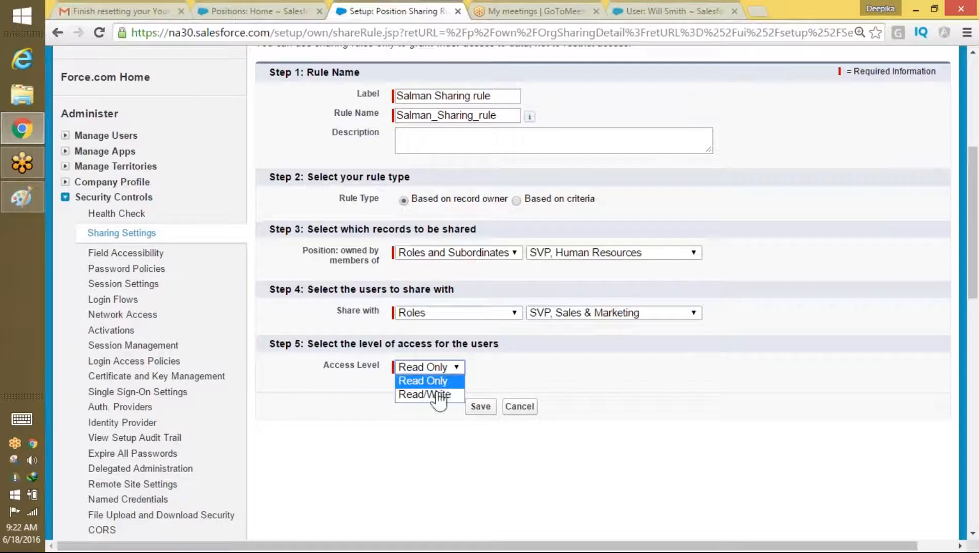
pyautogui.click(437, 382)
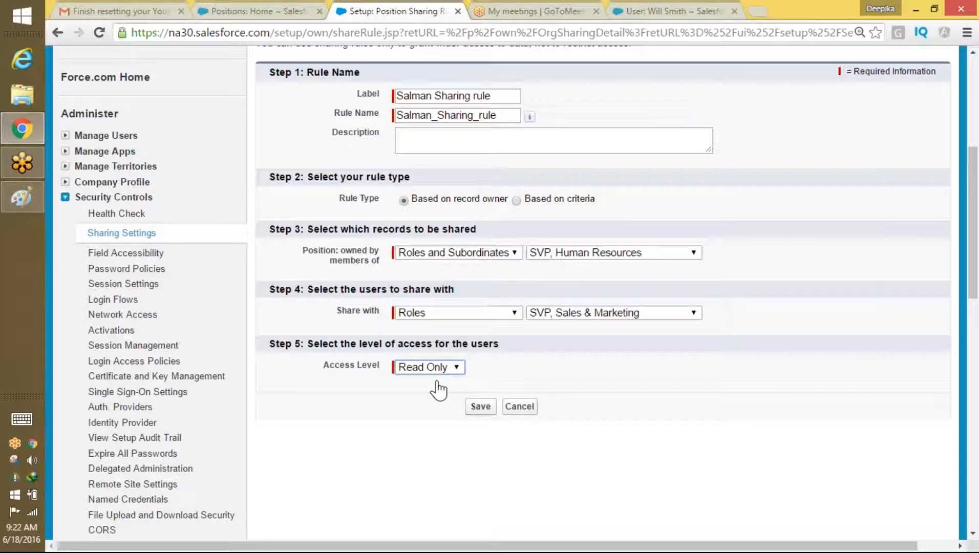
pyautogui.moveTo(977, 220)
pyautogui.mouseDown()
pyautogui.moveTo(977, 153)
pyautogui.moveTo(961, 218)
pyautogui.moveTo(969, 173)
pyautogui.moveTo(969, 226)
pyautogui.mouseUp()
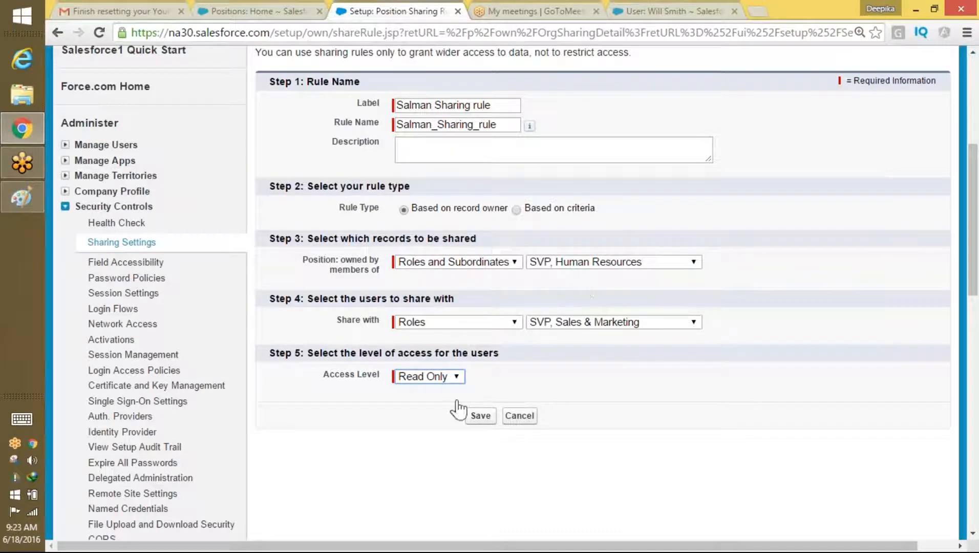
# Step: Save the rule, confirm the recalculation, and switch from admin to the second test user
pyautogui.click(478, 415)
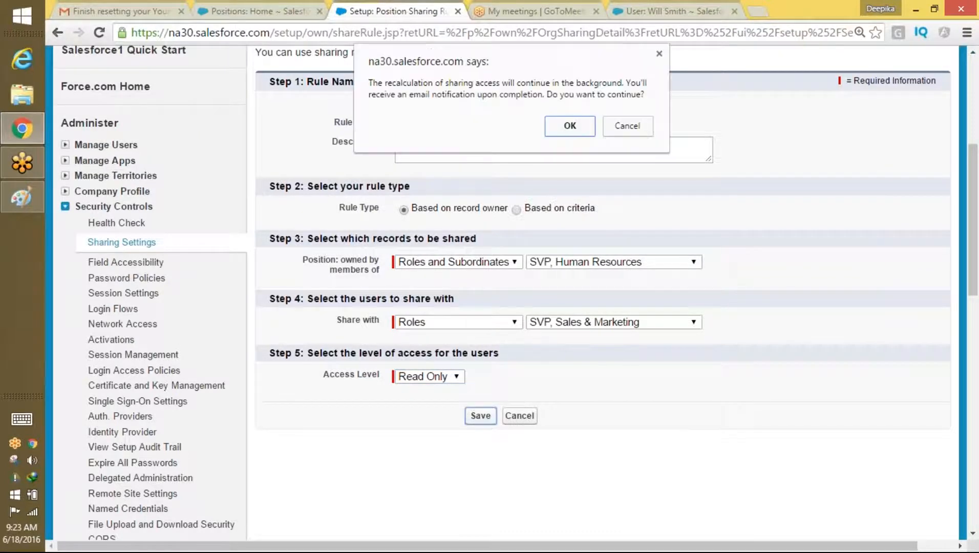
pyautogui.click(579, 125)
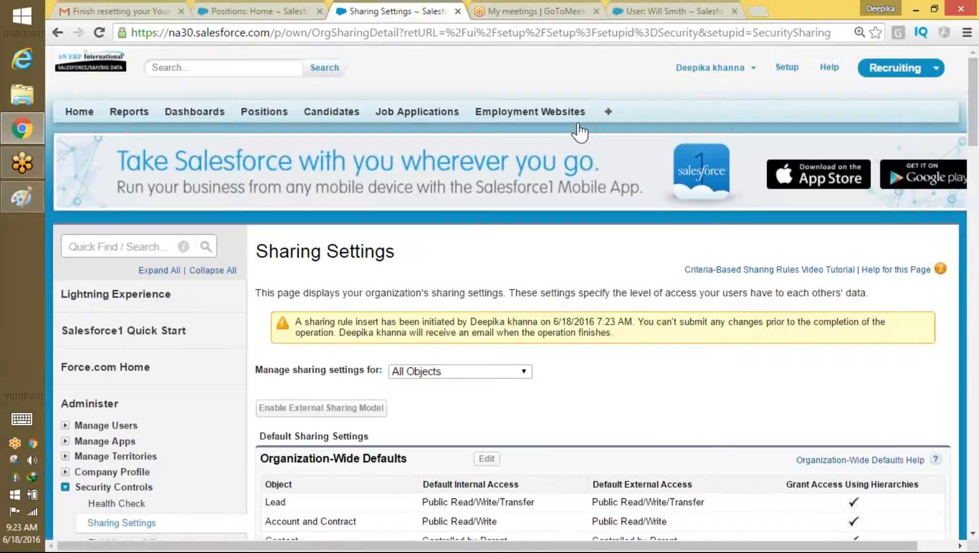
pyautogui.click(709, 67)
pyautogui.click(689, 149)
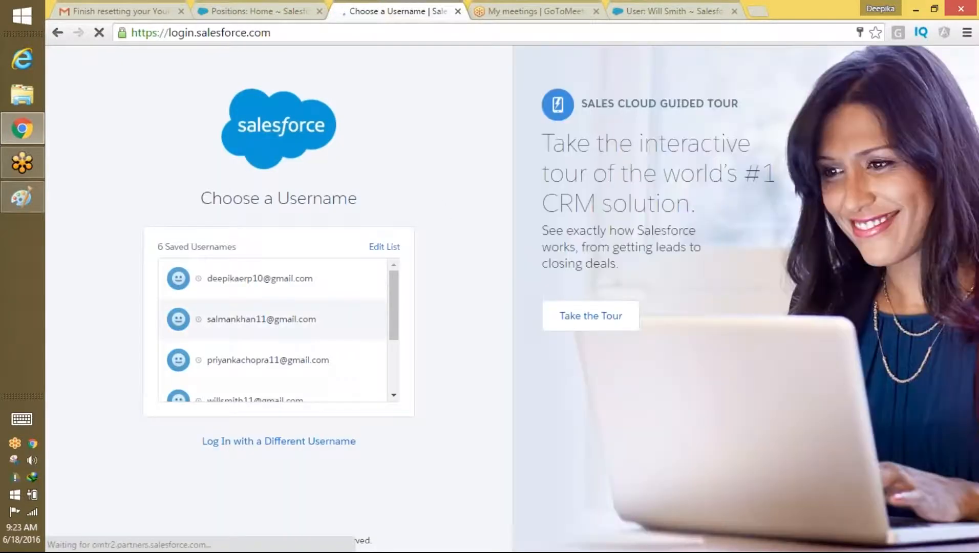
pyautogui.click(307, 319)
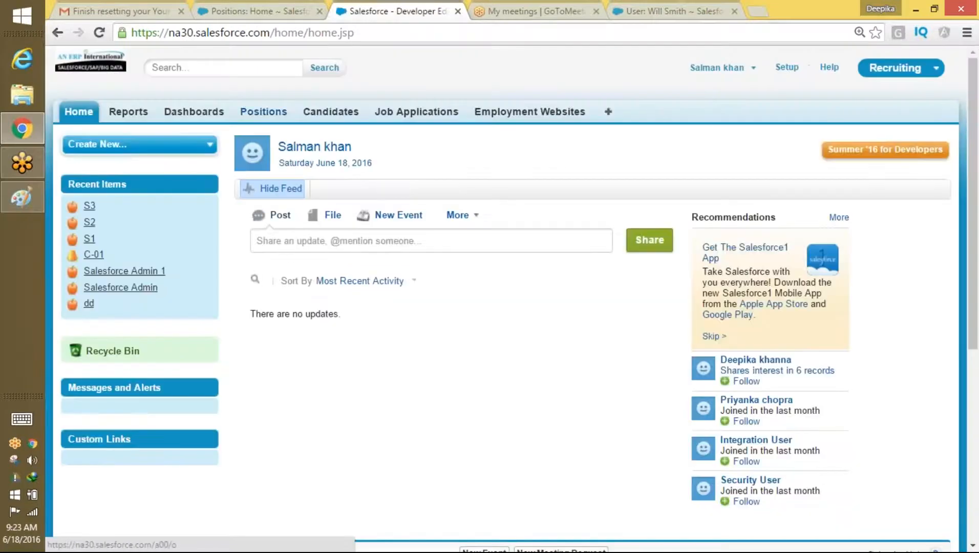
# Step: List all Candidates, then all nine visible Positions, and open Position P1
pyautogui.click(332, 115)
pyautogui.click(314, 189)
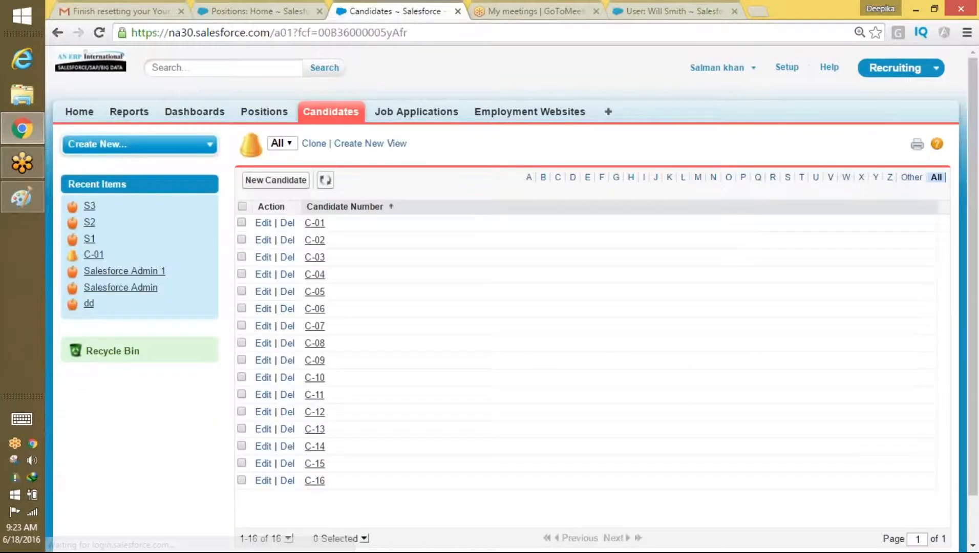
pyautogui.click(264, 114)
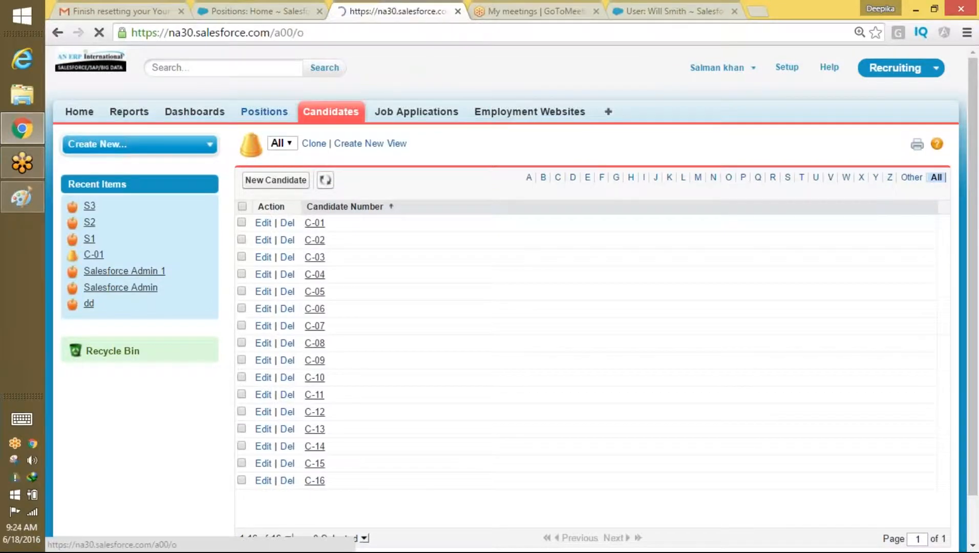
pyautogui.click(314, 189)
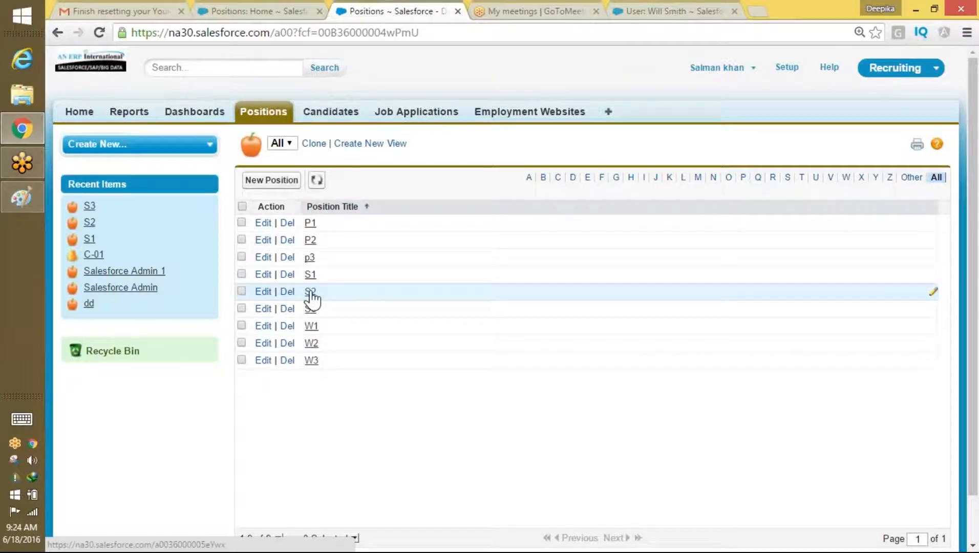
pyautogui.click(310, 223)
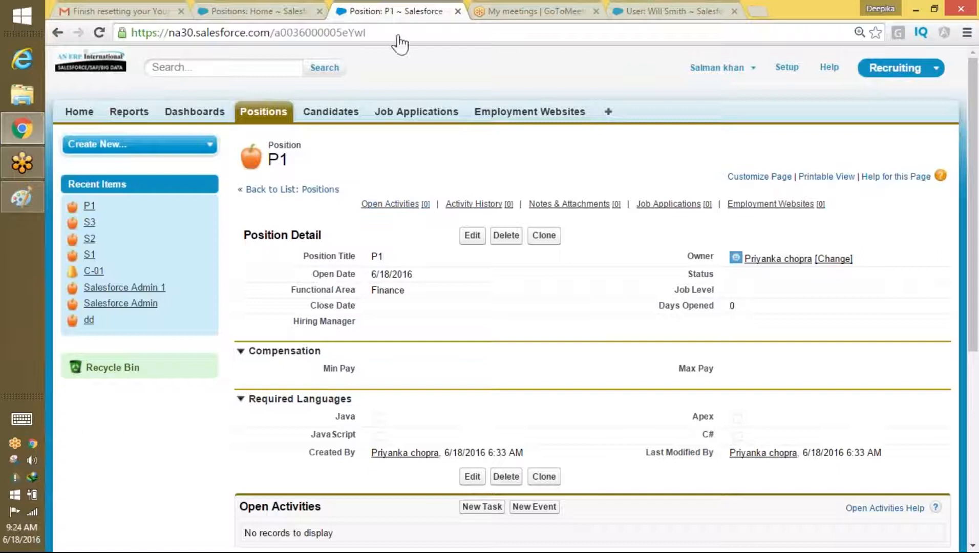
pyautogui.click(707, 68)
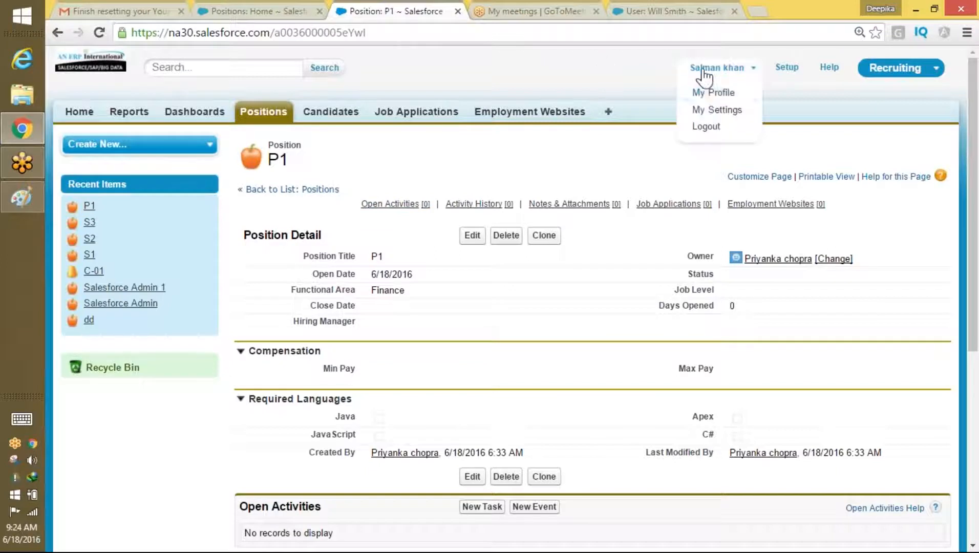
# Step: Switch to the third test user and list All Positions, showing only P1, P2 and p3
pyautogui.click(696, 127)
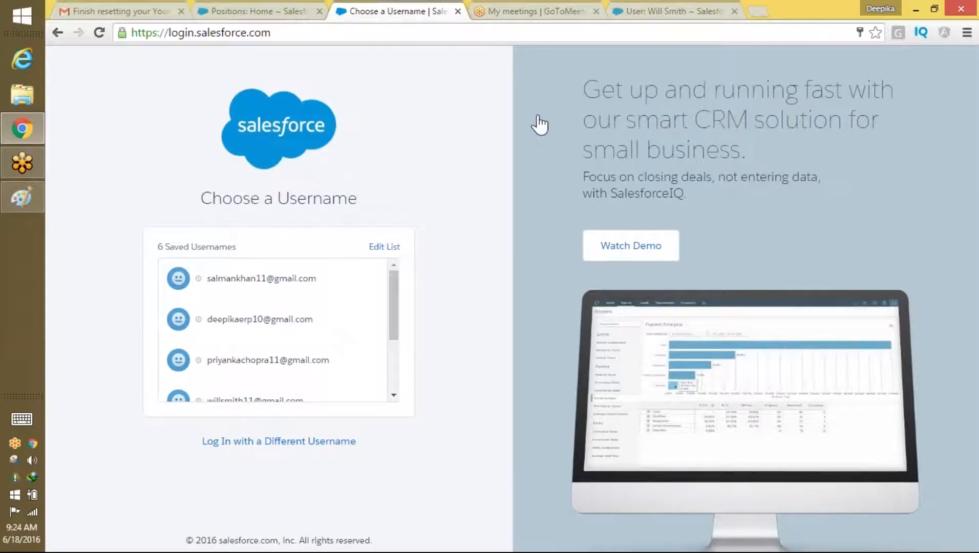
pyautogui.click(300, 364)
pyautogui.click(308, 348)
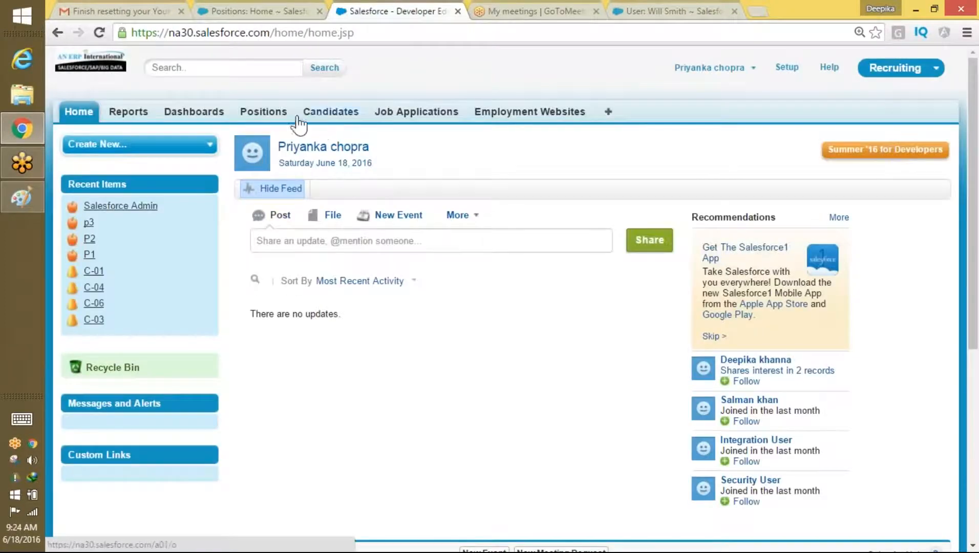
pyautogui.click(280, 116)
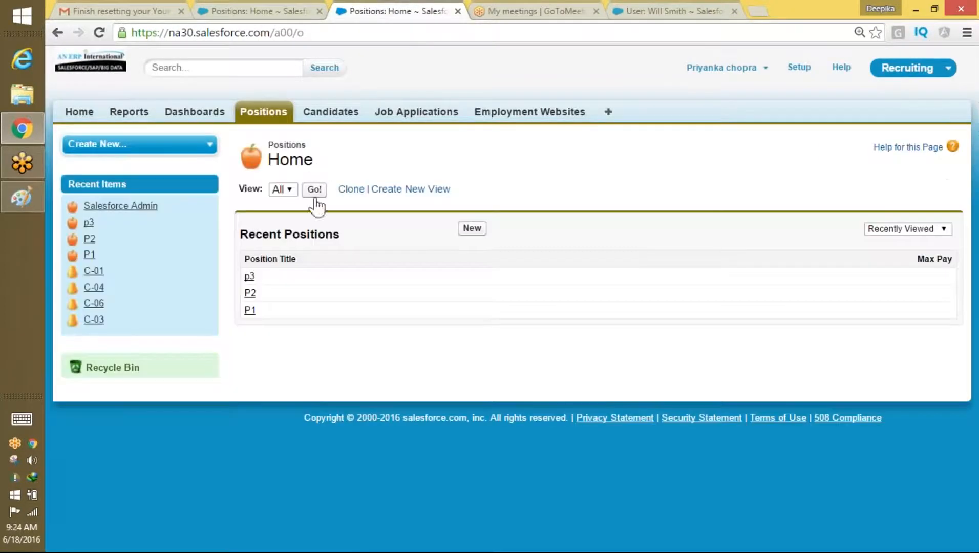
pyautogui.click(315, 190)
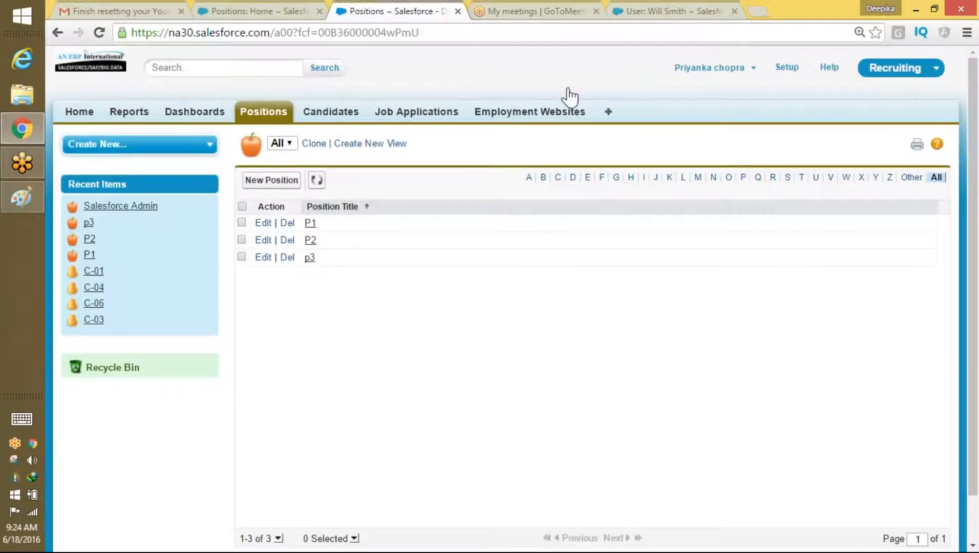
pyautogui.click(740, 67)
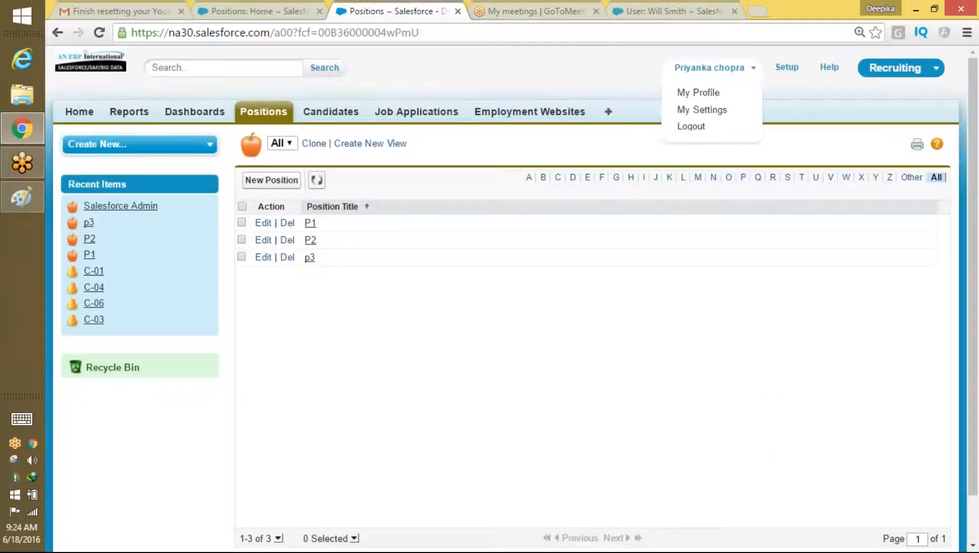
# Step: Switch to the fourth test user and list All Positions: P1, P2, p3, W1, W2, W3
pyautogui.click(699, 136)
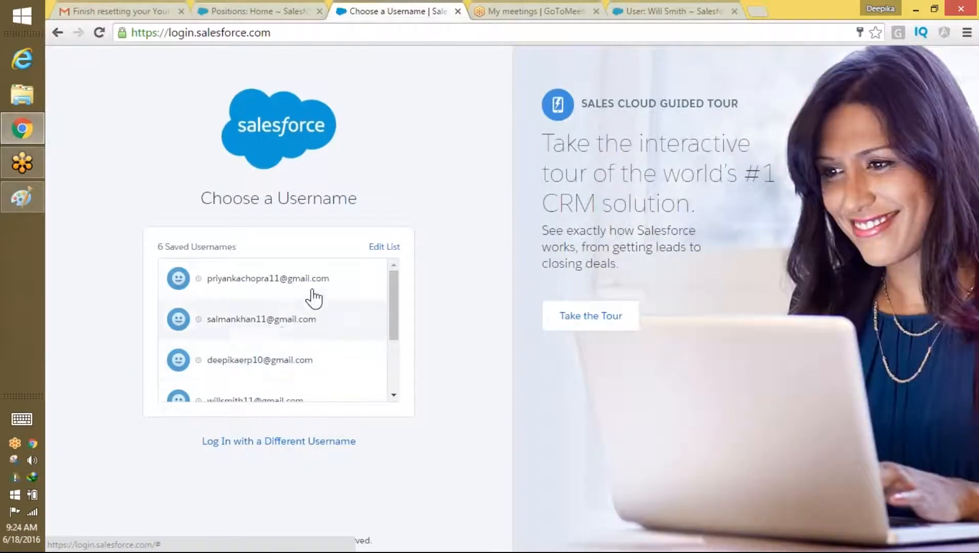
pyautogui.scroll(-2, 395, 339)
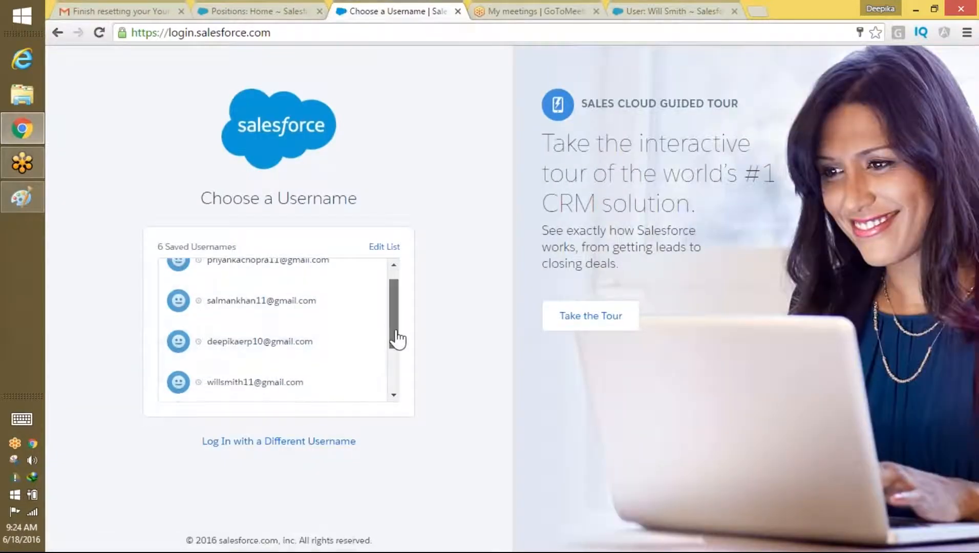
pyautogui.click(273, 374)
pyautogui.click(338, 335)
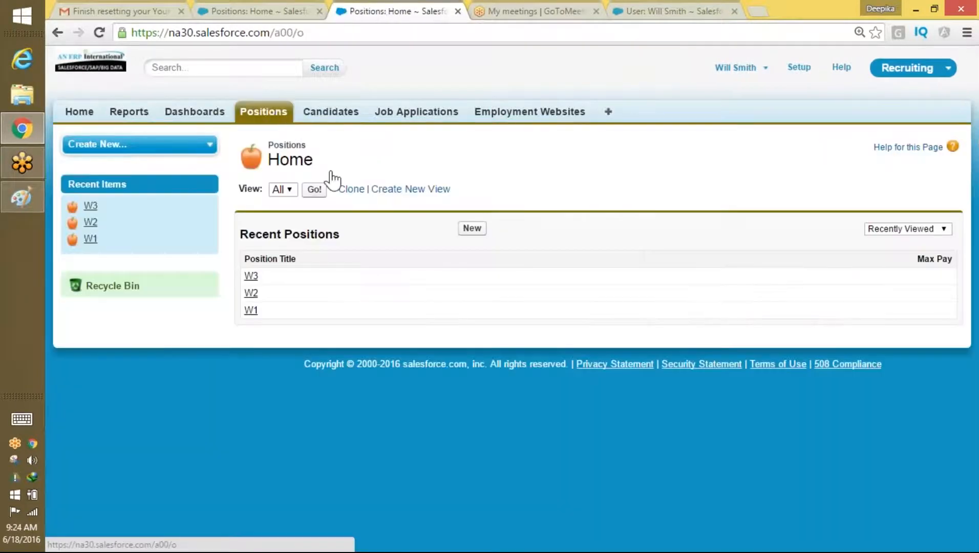
pyautogui.click(314, 189)
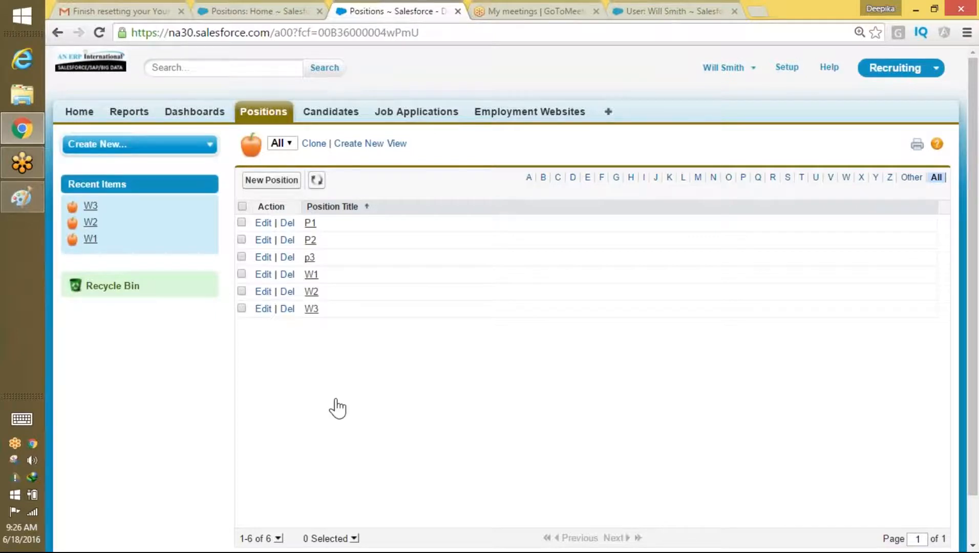
# Step: Log out of the test user and sign back in with the administrator's saved username
pyautogui.click(546, 24)
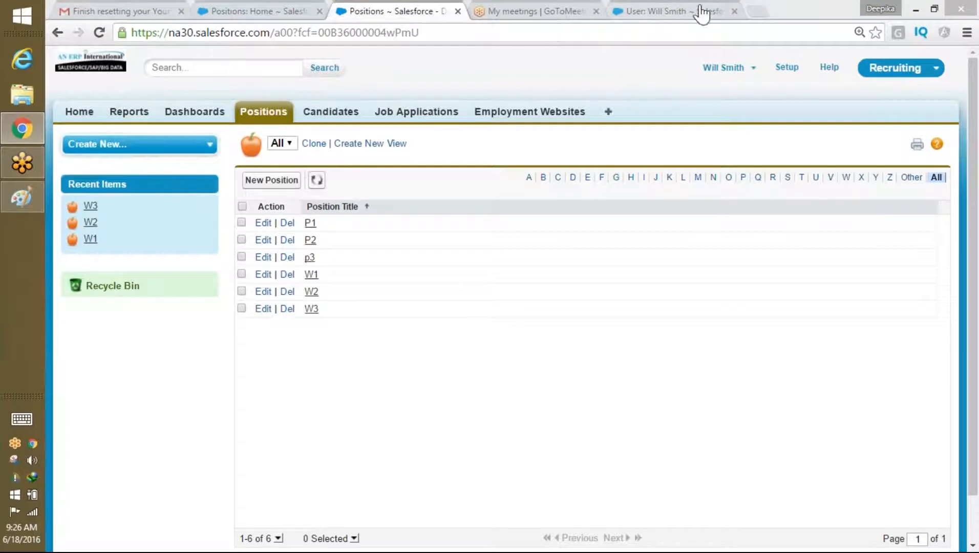
pyautogui.click(736, 68)
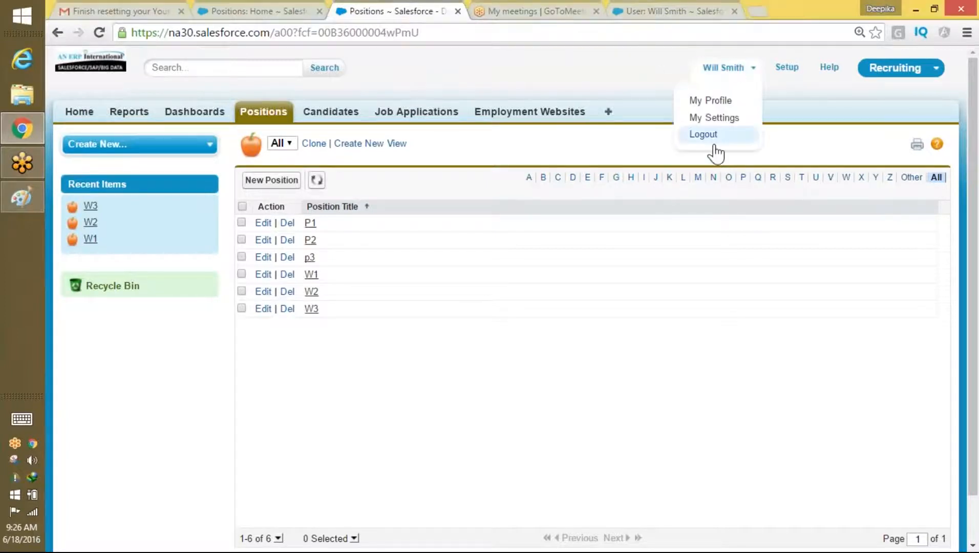
pyautogui.click(713, 139)
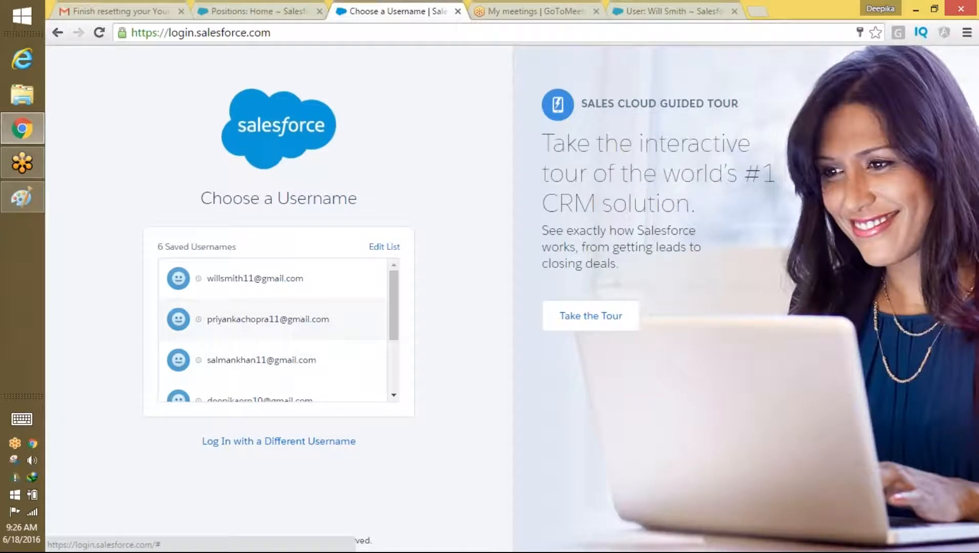
pyautogui.moveTo(395, 328)
pyautogui.mouseDown()
pyautogui.moveTo(395, 345)
pyautogui.moveTo(400, 328)
pyautogui.mouseUp()
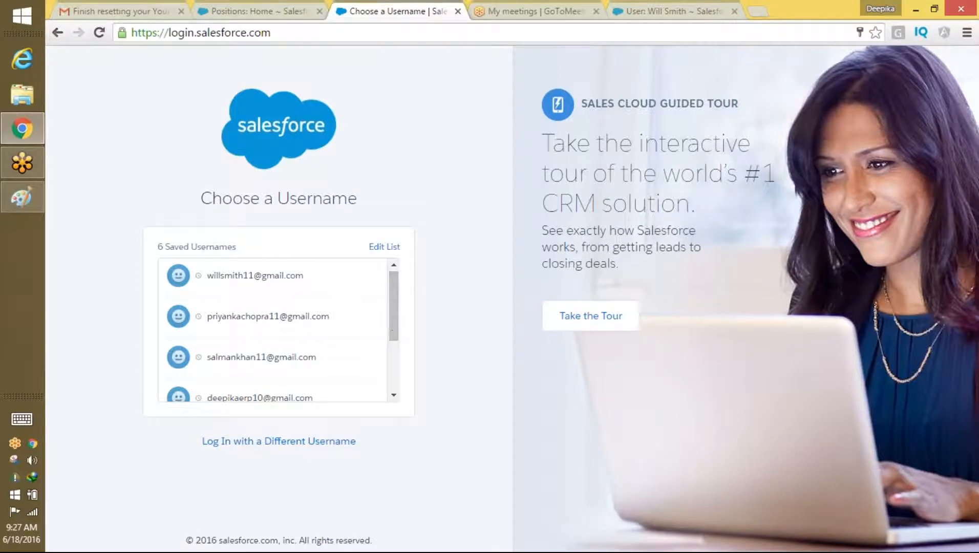
pyautogui.click(309, 397)
pyautogui.click(294, 344)
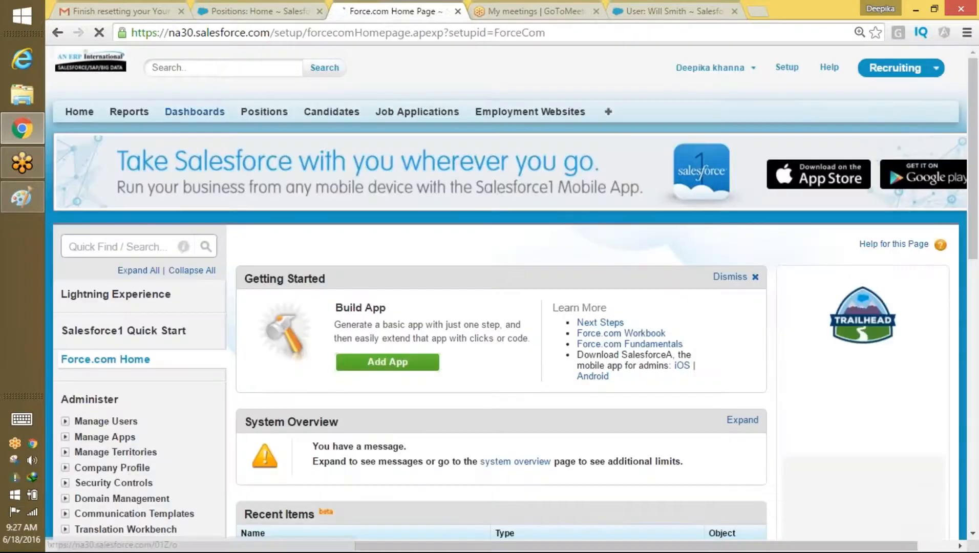
# Step: Start a New Position record from the Positions tab, leaving Functional Area as Finance
pyautogui.click(263, 111)
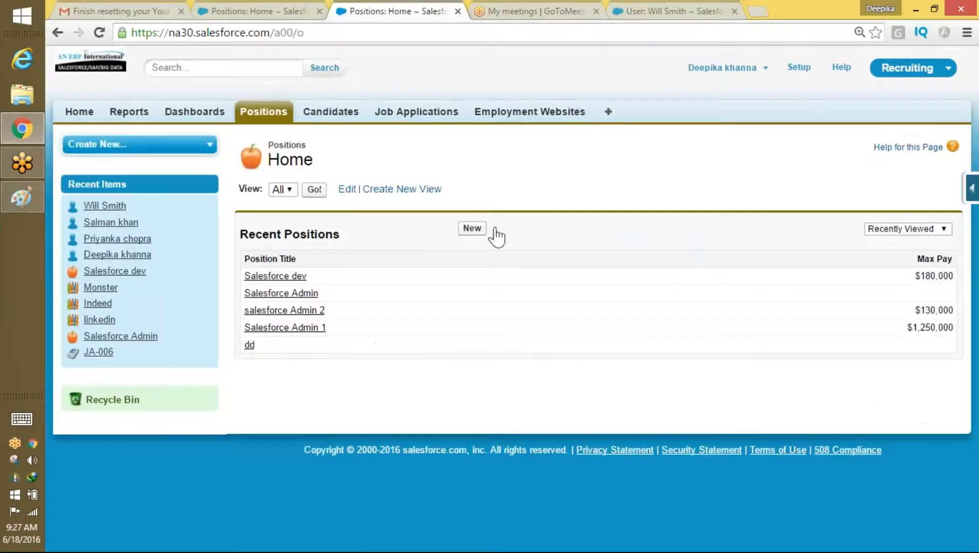
pyautogui.click(481, 229)
pyautogui.scroll(-1, 975, 162)
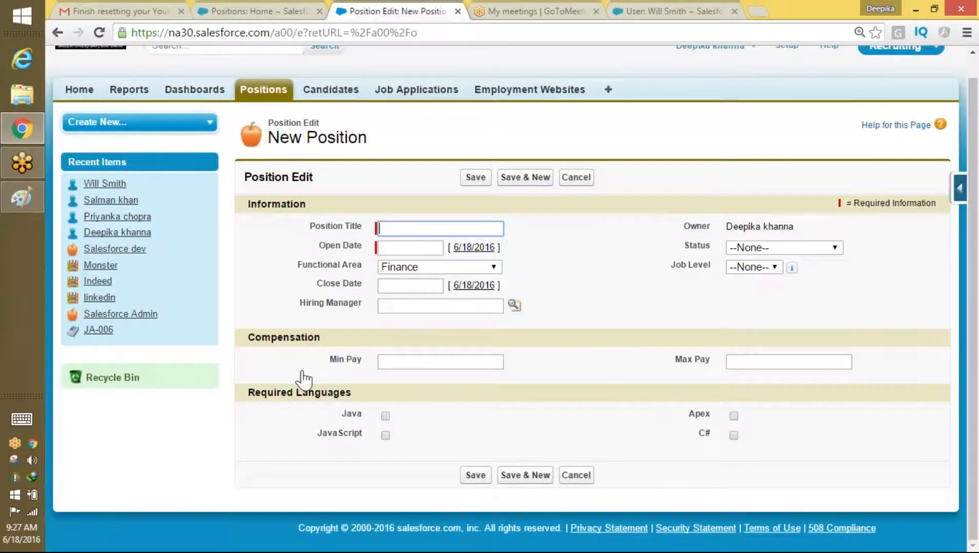
pyautogui.moveTo(254, 393); pyautogui.dragTo(761, 437)
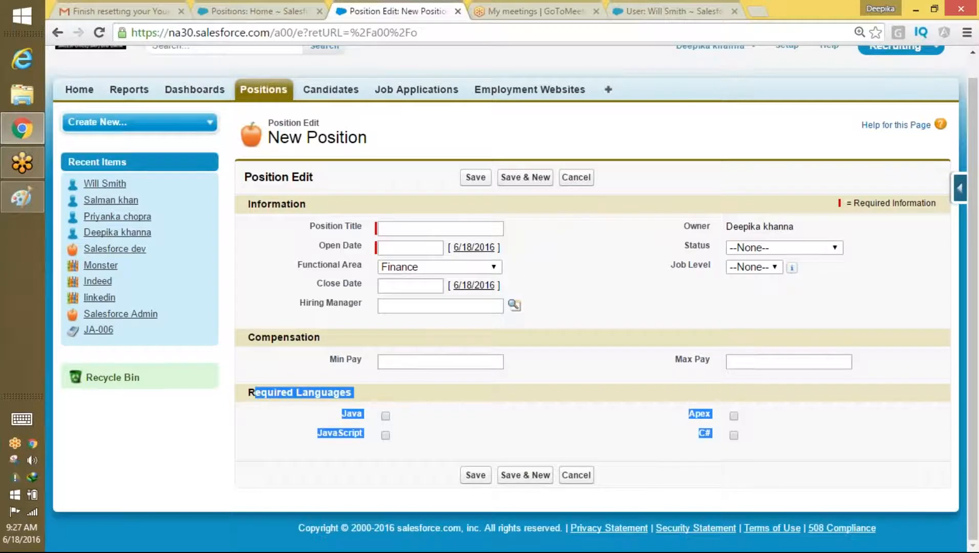
pyautogui.click(438, 267)
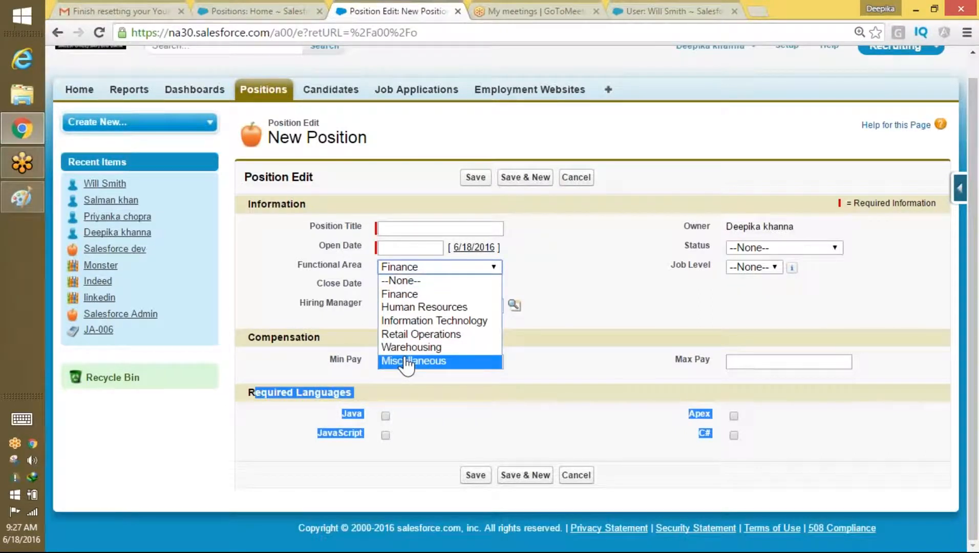
pyautogui.click(307, 423)
pyautogui.moveTo(260, 393); pyautogui.dragTo(355, 393)
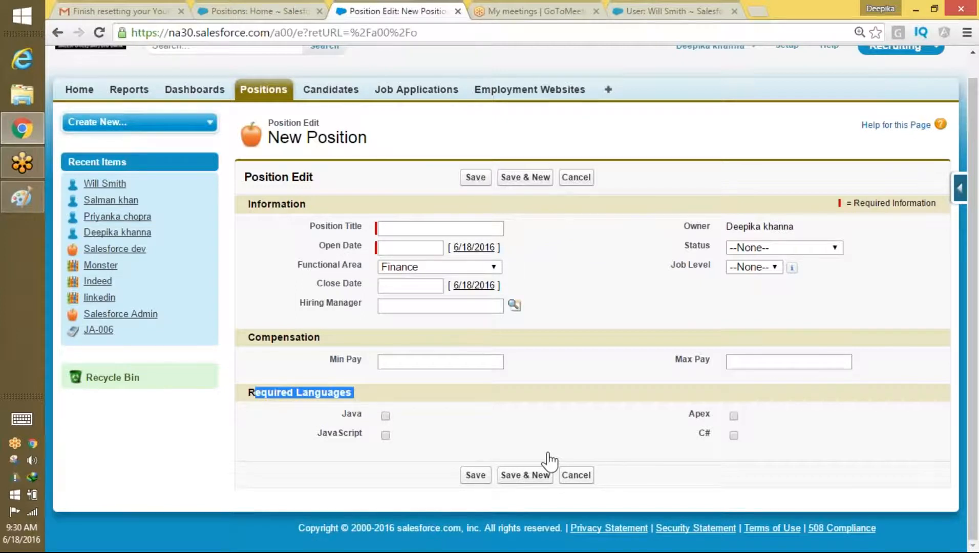
# Step: Bring the Paint sketch with the SVP, HR and Manager boxes to the front
pyautogui.click(21, 197)
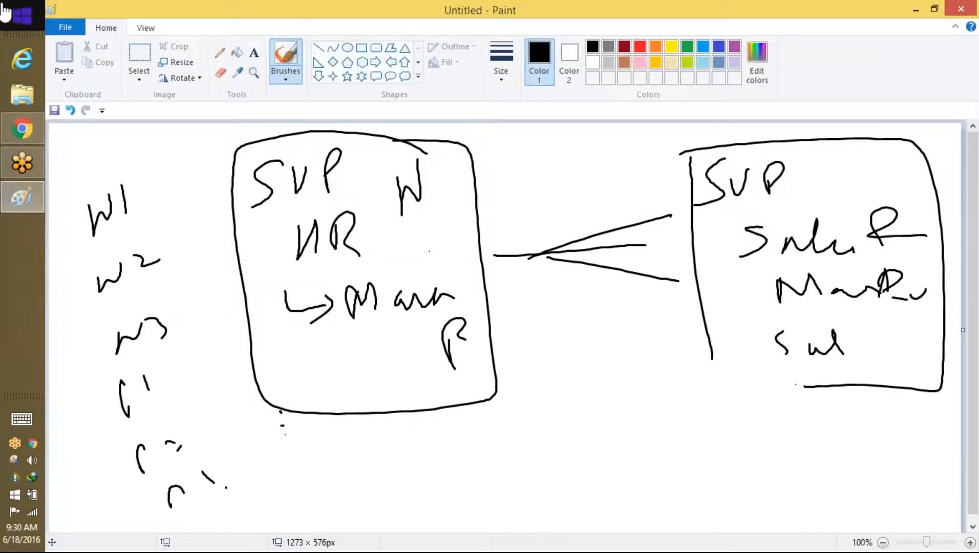
# Step: Start a blank Paint canvas, discarding the old sketch without saving
pyautogui.click(65, 27)
pyautogui.click(85, 48)
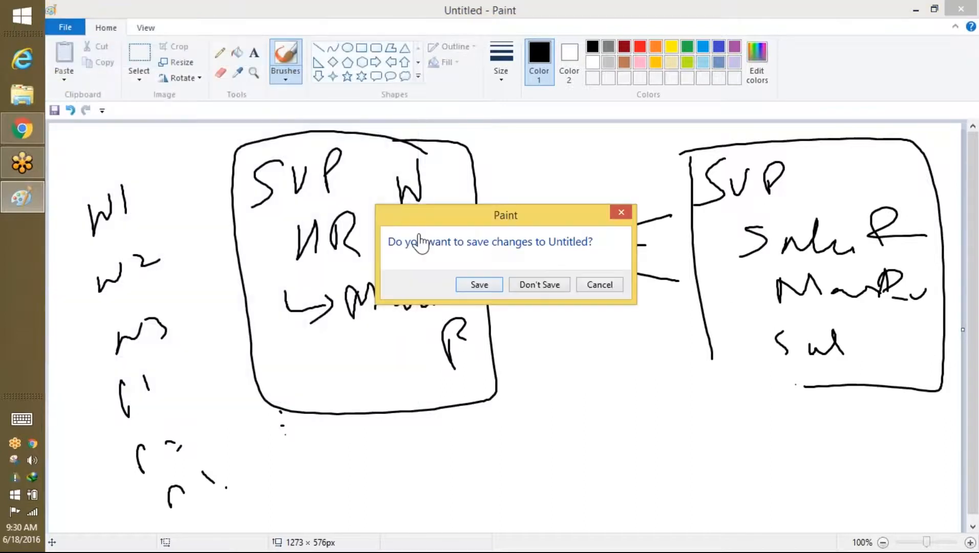
pyautogui.click(541, 290)
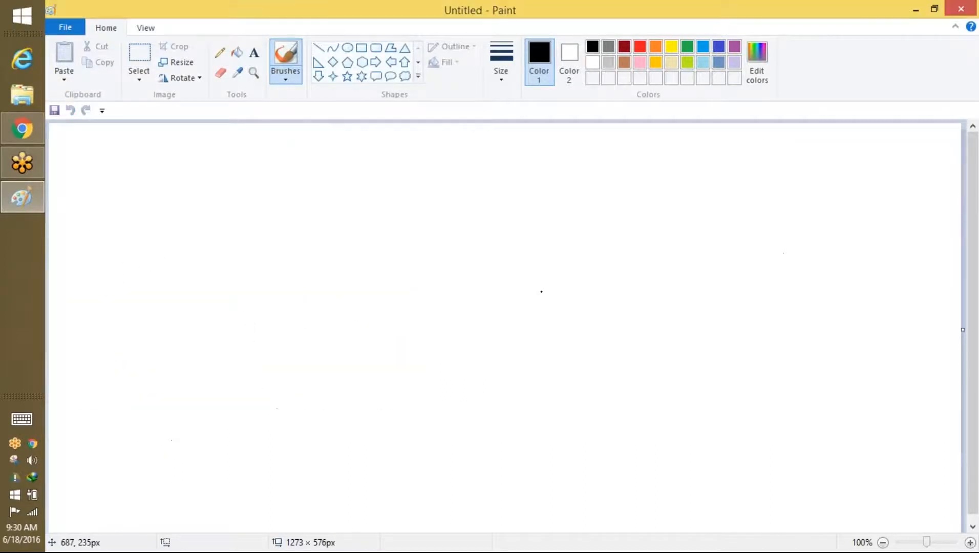
# Step: Handwrite 'Record Type' with IT and Non-IT written beside it
pyautogui.moveTo(403, 174); pyautogui.dragTo(436, 222)
pyautogui.moveTo(448, 221); pyautogui.dragTo(455, 228)
pyautogui.moveTo(481, 210)
pyautogui.mouseDown()
pyautogui.moveTo(485, 229)
pyautogui.moveTo(524, 217)
pyautogui.moveTo(547, 224)
pyautogui.mouseUp()
pyautogui.moveTo(584, 220); pyautogui.dragTo(596, 235)
pyautogui.moveTo(633, 195)
pyautogui.mouseDown()
pyautogui.moveTo(659, 190)
pyautogui.moveTo(650, 227)
pyautogui.mouseUp()
pyautogui.moveTo(671, 215); pyautogui.dragTo(684, 260)
pyautogui.moveTo(668, 234)
pyautogui.mouseDown()
pyautogui.moveTo(696, 200)
pyautogui.moveTo(729, 236)
pyautogui.mouseUp()
pyautogui.moveTo(774, 194); pyautogui.dragTo(805, 190)
pyautogui.moveTo(795, 192)
pyautogui.mouseDown()
pyautogui.moveTo(795, 229)
pyautogui.moveTo(815, 232)
pyautogui.mouseUp()
pyautogui.moveTo(819, 197); pyautogui.dragTo(836, 192)
pyautogui.moveTo(832, 191); pyautogui.dragTo(836, 217)
pyautogui.moveTo(768, 276)
pyautogui.mouseDown()
pyautogui.moveTo(769, 258)
pyautogui.moveTo(802, 249)
pyautogui.moveTo(828, 267)
pyautogui.moveTo(881, 265)
pyautogui.mouseUp()
pyautogui.moveTo(896, 251); pyautogui.dragTo(924, 250)
pyautogui.moveTo(910, 252)
pyautogui.mouseDown()
pyautogui.moveTo(910, 266)
pyautogui.moveTo(884, 286)
pyautogui.moveTo(947, 259)
pyautogui.mouseUp()
pyautogui.moveTo(936, 260); pyautogui.dragTo(945, 300)
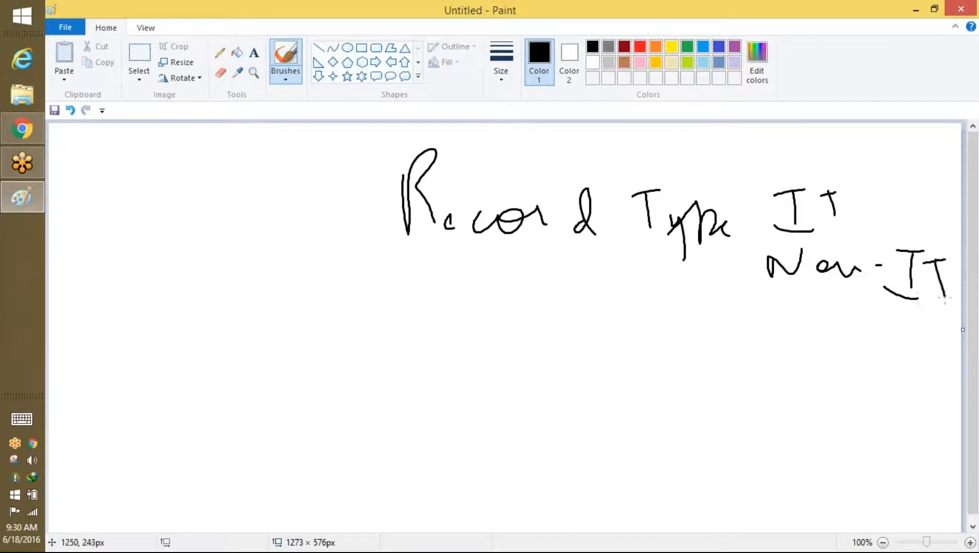
# Step: Circle IT, underline Non-IT, and write 'Pag' with arrows linking it to Non-IT
pyautogui.moveTo(834, 189)
pyautogui.mouseDown()
pyautogui.moveTo(801, 172)
pyautogui.moveTo(837, 237)
pyautogui.moveTo(827, 187)
pyautogui.mouseUp()
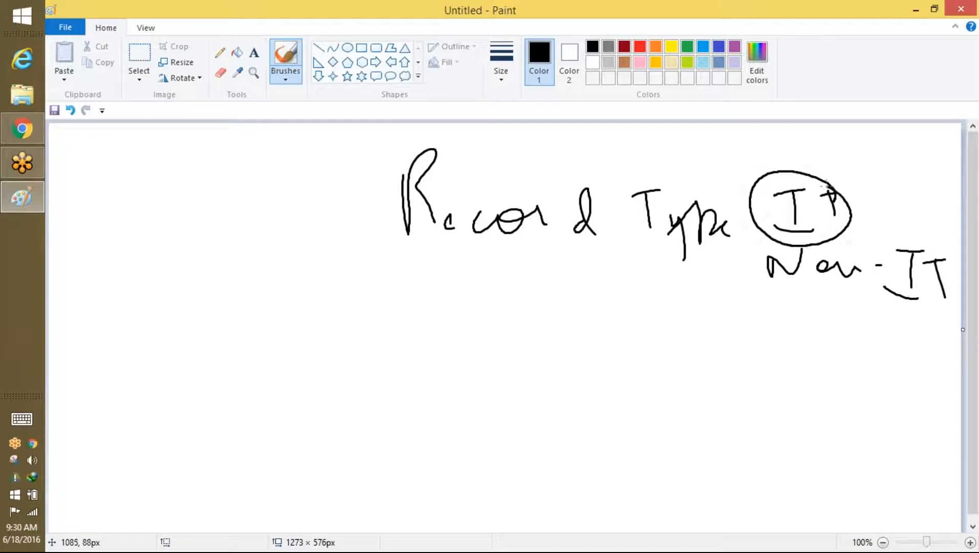
pyautogui.moveTo(771, 305); pyautogui.dragTo(926, 306)
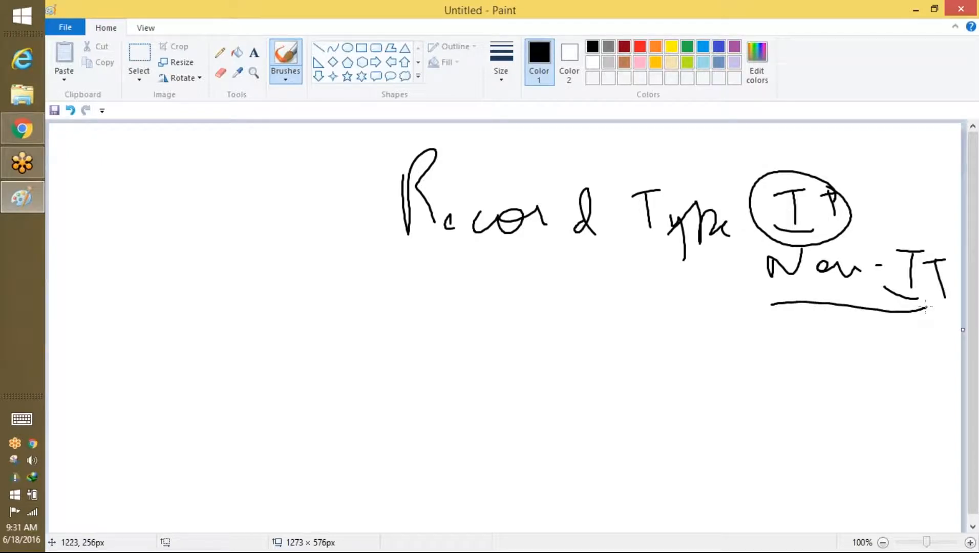
pyautogui.moveTo(404, 326)
pyautogui.mouseDown()
pyautogui.moveTo(392, 361)
pyautogui.moveTo(407, 356)
pyautogui.moveTo(484, 379)
pyautogui.moveTo(487, 413)
pyautogui.moveTo(521, 349)
pyautogui.moveTo(741, 260)
pyautogui.moveTo(742, 274)
pyautogui.mouseUp()
pyautogui.moveTo(433, 432); pyautogui.dragTo(464, 440)
pyautogui.moveTo(490, 402)
pyautogui.mouseDown()
pyautogui.moveTo(622, 478)
pyautogui.moveTo(779, 388)
pyautogui.moveTo(785, 322)
pyautogui.moveTo(827, 338)
pyautogui.mouseUp()
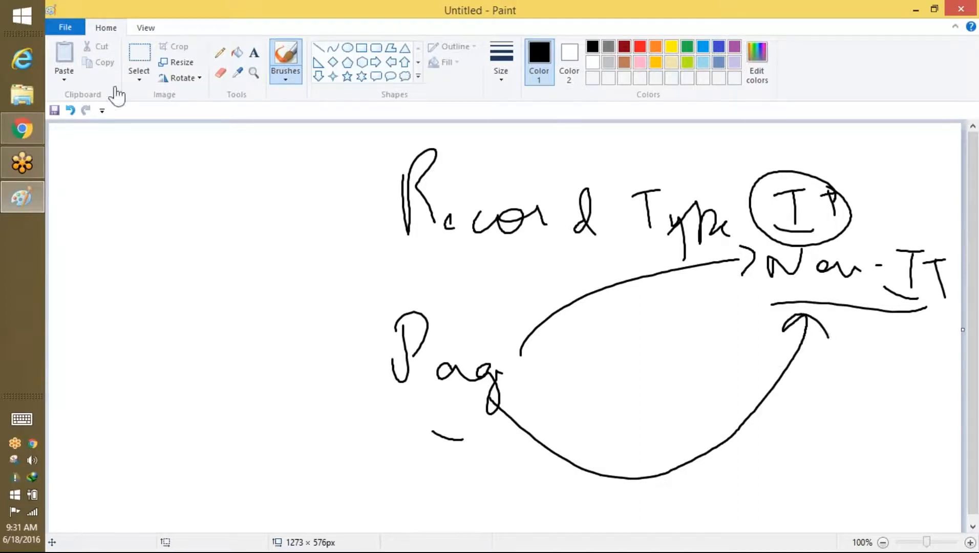
# Step: Return to Salesforce, enter Setup and search the setup tree for 'rec'
pyautogui.click(5, 144)
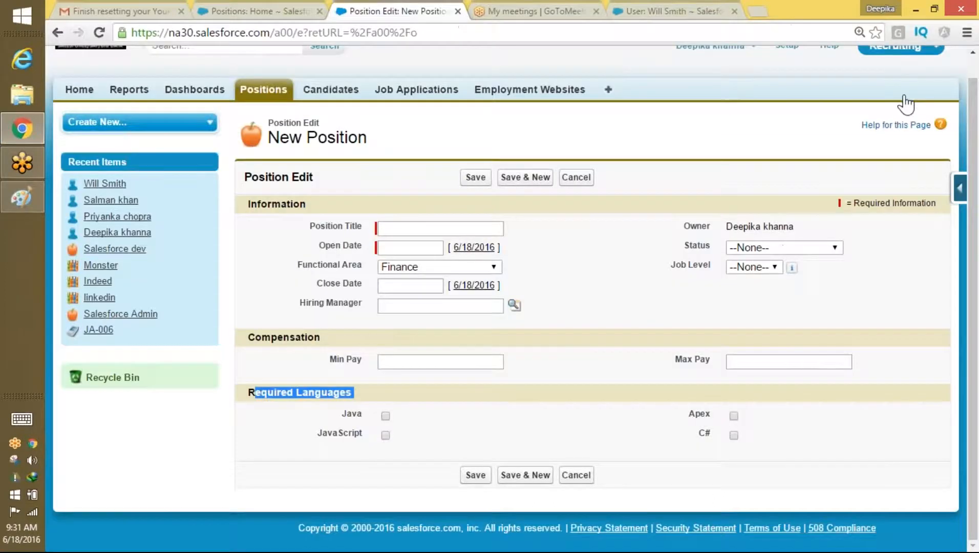
pyautogui.moveTo(976, 170); pyautogui.dragTo(976, 103)
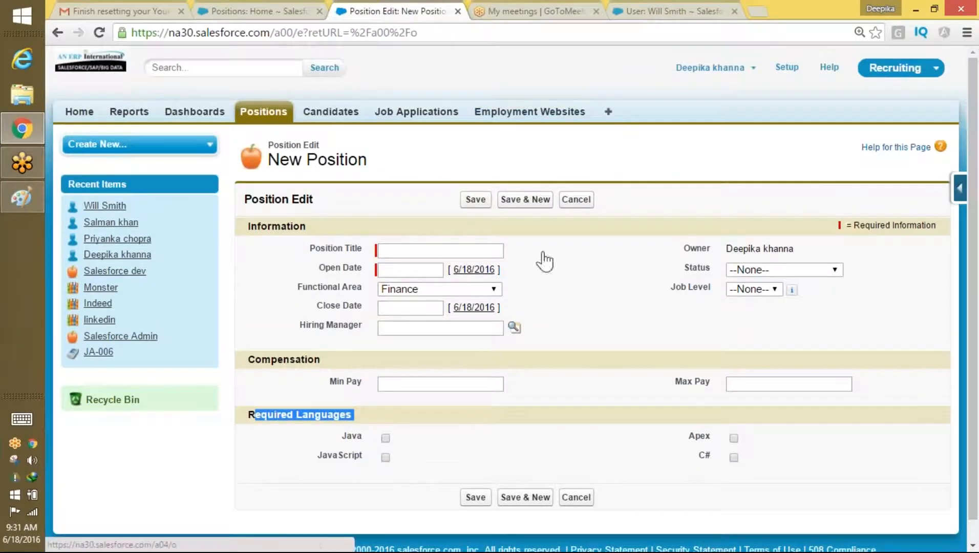
pyautogui.click(720, 67)
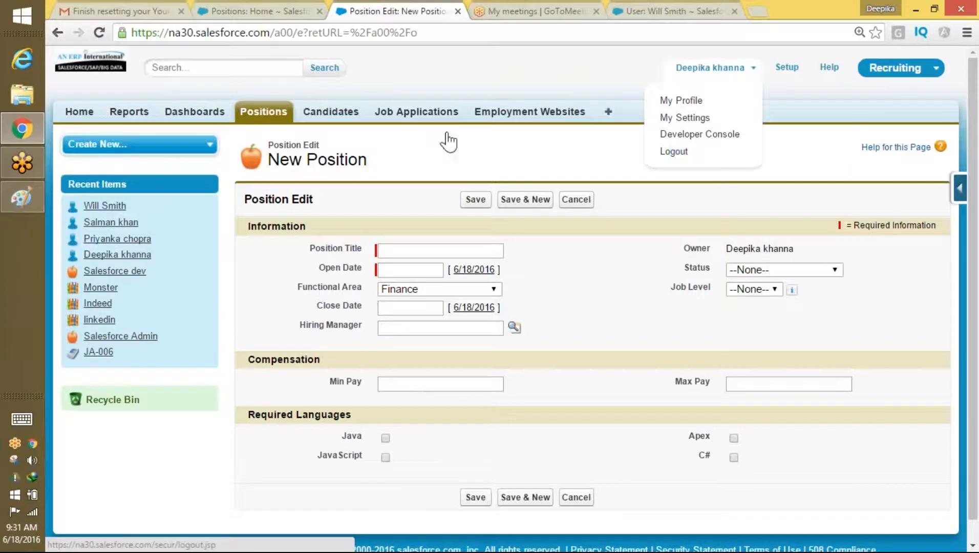
pyautogui.click(792, 67)
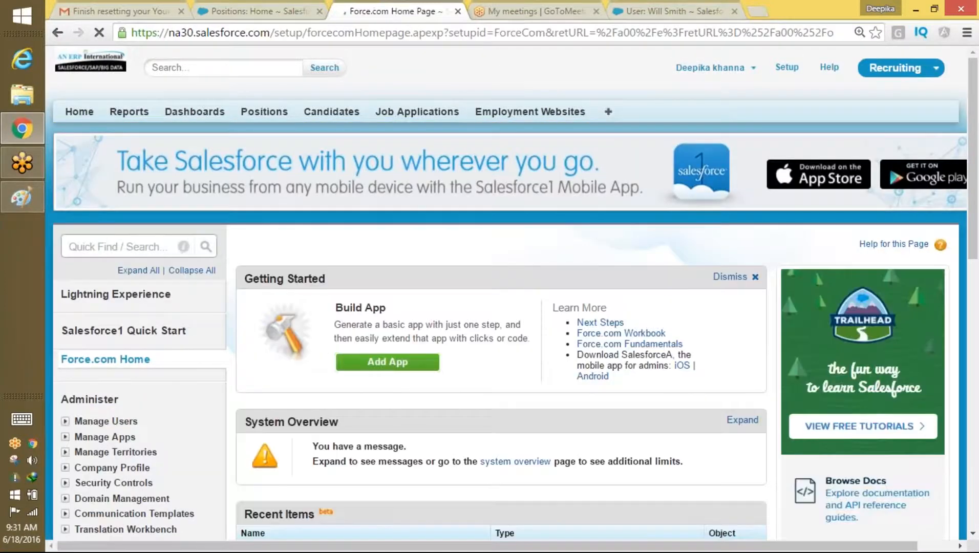
pyautogui.click(105, 247)
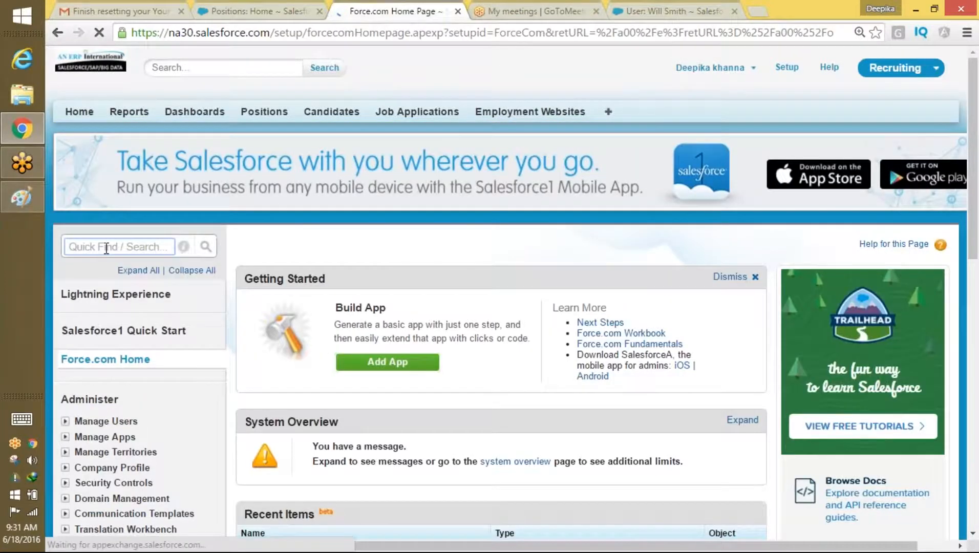
pyautogui.write('rec')
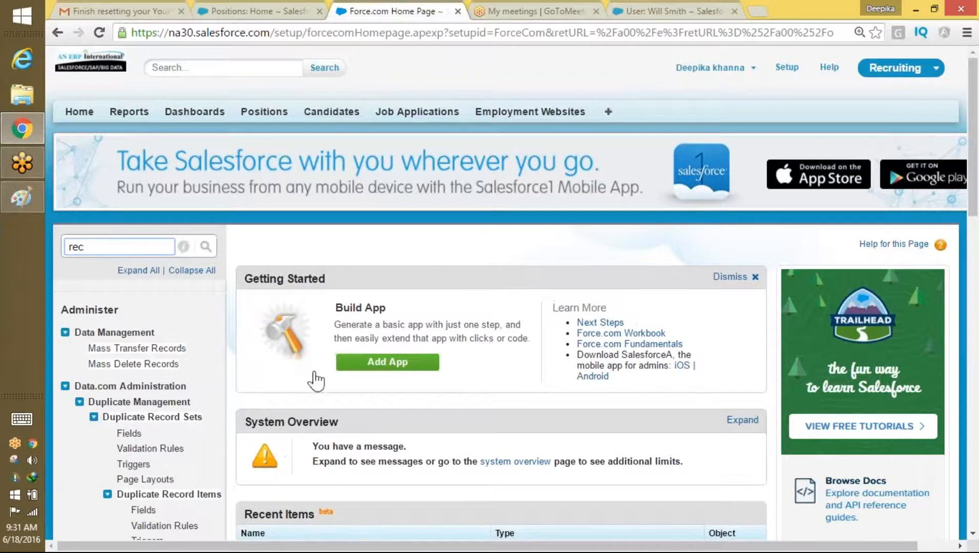
pyautogui.moveTo(974, 110); pyautogui.dragTo(919, 70)
# Step: Open the Position object's definition page and start a new record type
pyautogui.click(275, 126)
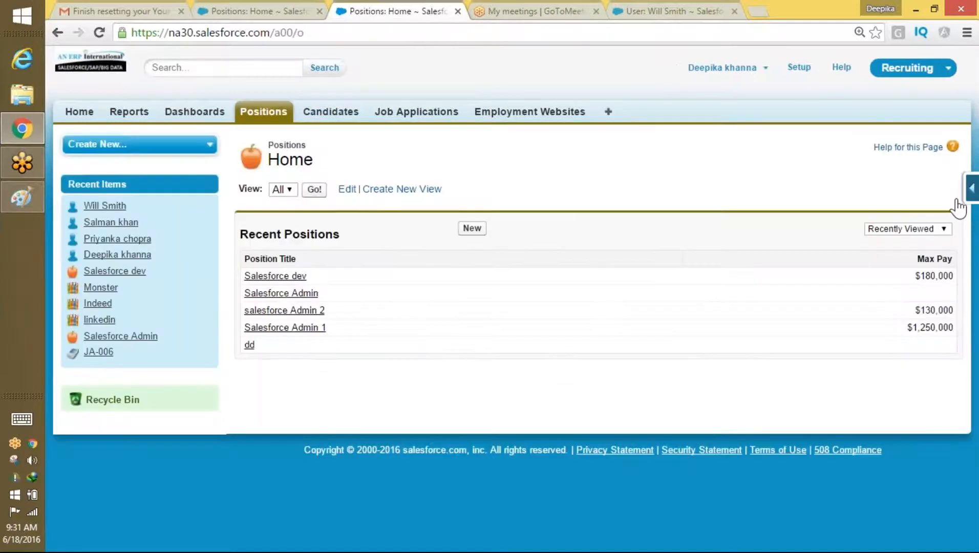
pyautogui.click(973, 205)
pyautogui.click(859, 246)
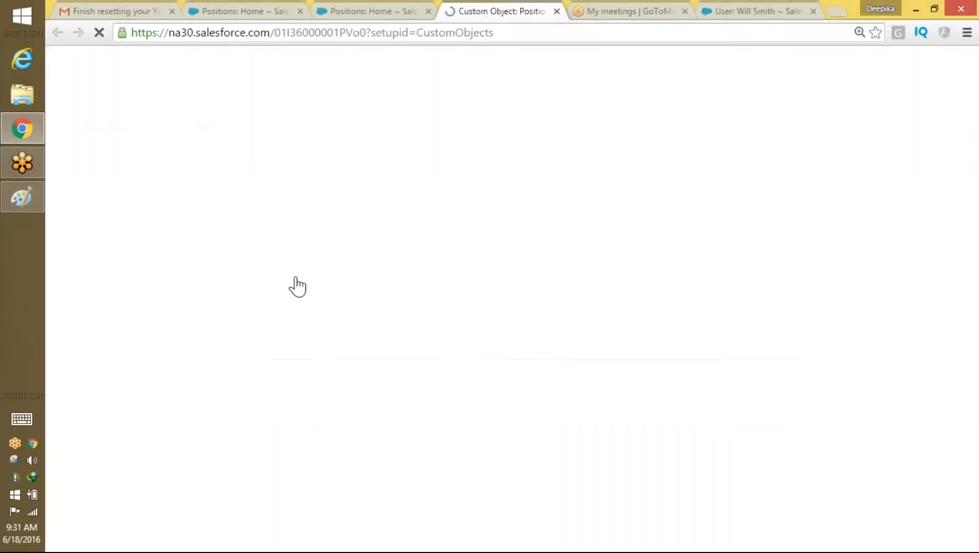
pyautogui.moveTo(973, 126); pyautogui.dragTo(946, 415)
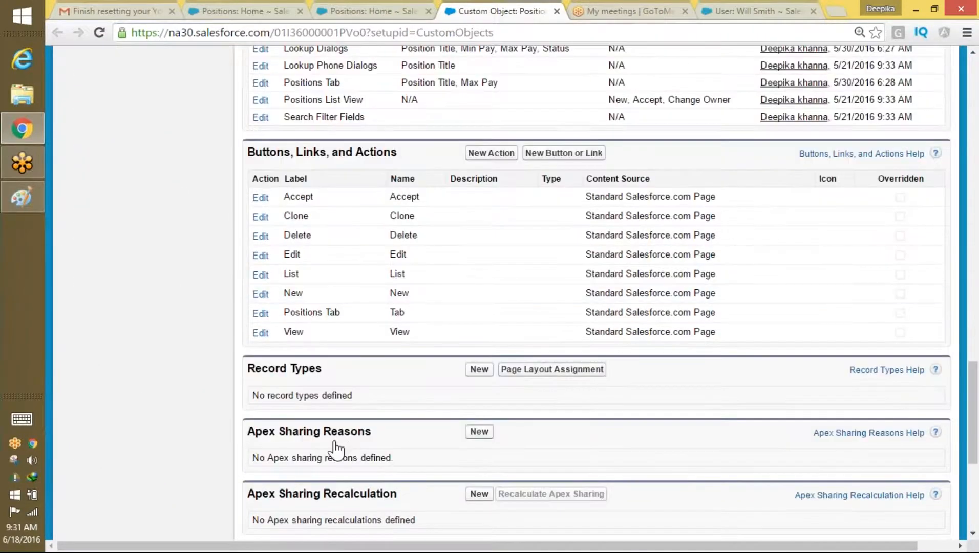
pyautogui.moveTo(334, 371); pyautogui.dragTo(245, 385)
pyautogui.click(480, 369)
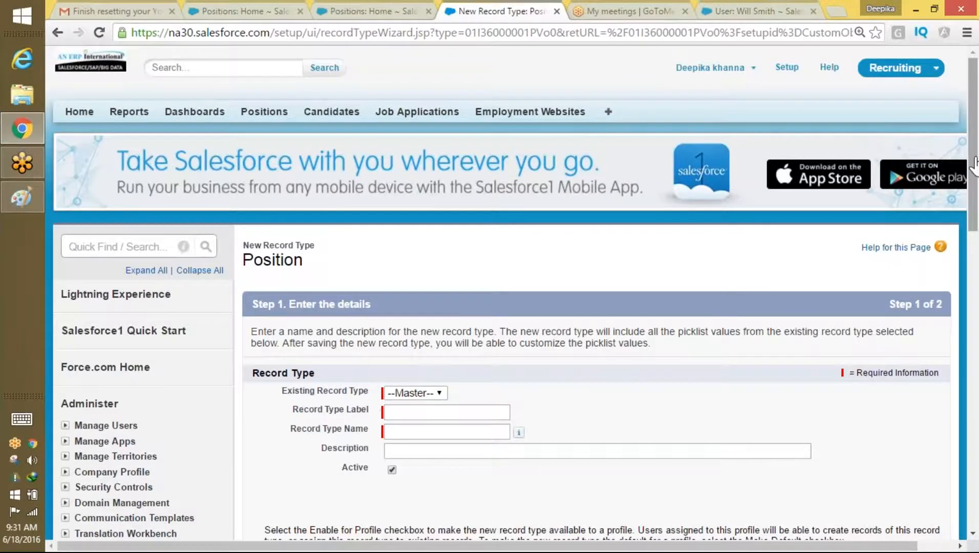
# Step: Label the record type 'IT Record type', let its name auto-fill, and continue to layout assignment
pyautogui.scroll(-2, 975, 166)
pyautogui.click(408, 310)
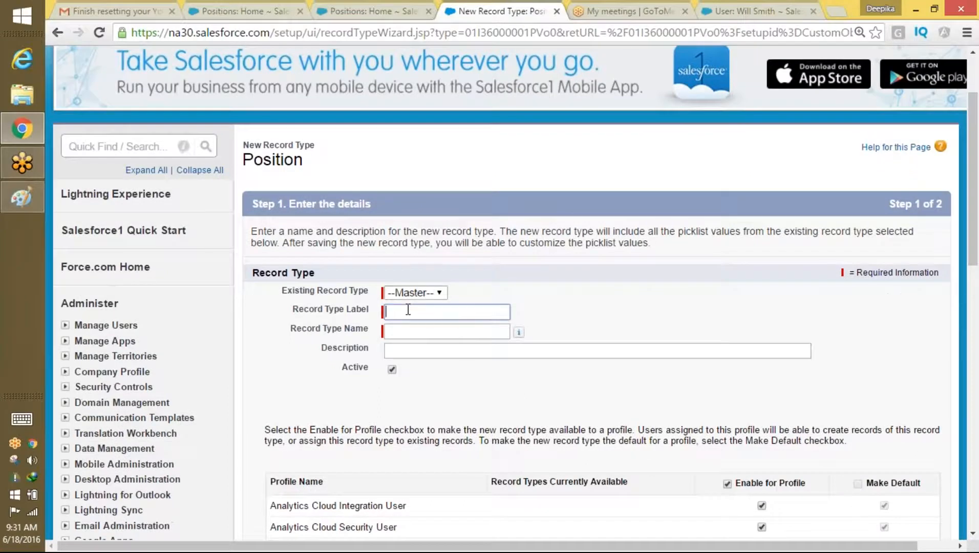
pyautogui.write('IT ')
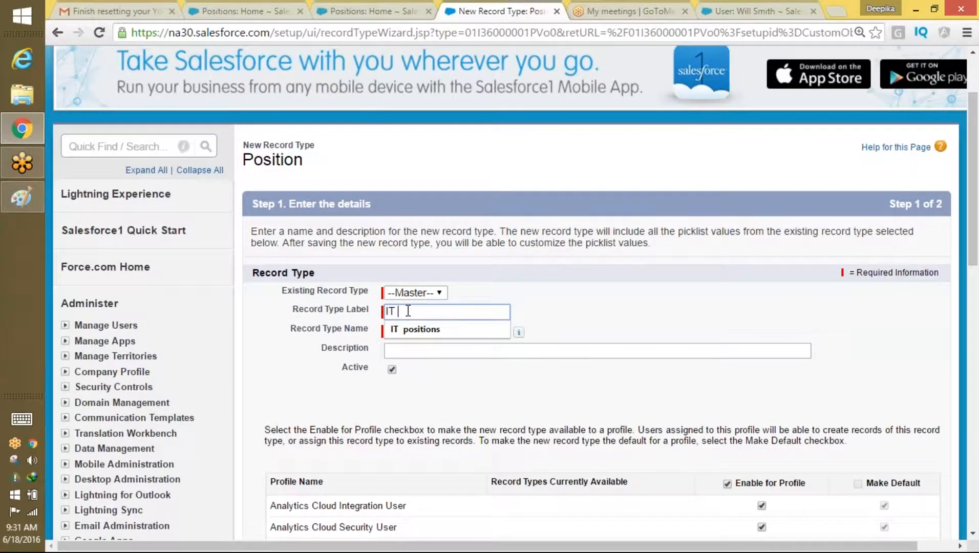
pyautogui.write('Record type')
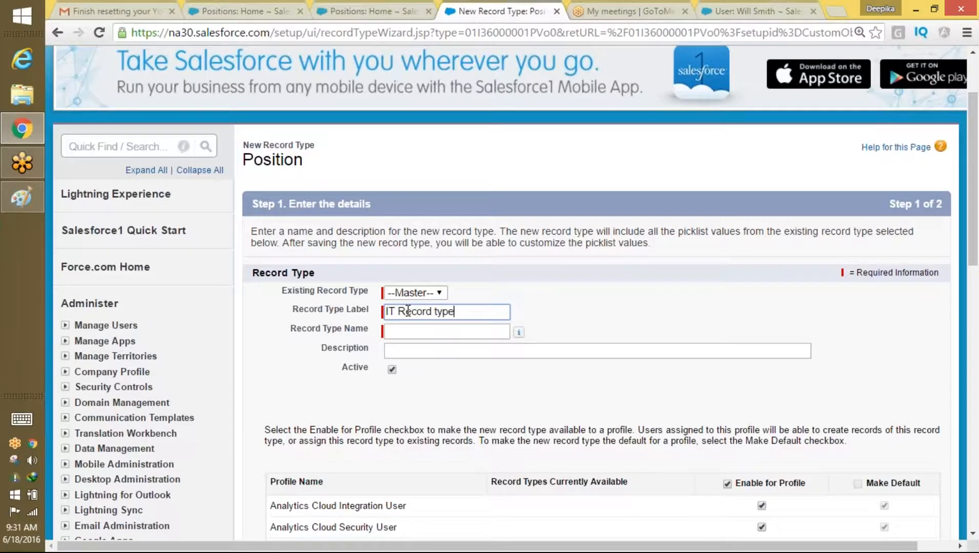
pyautogui.press('Tab')
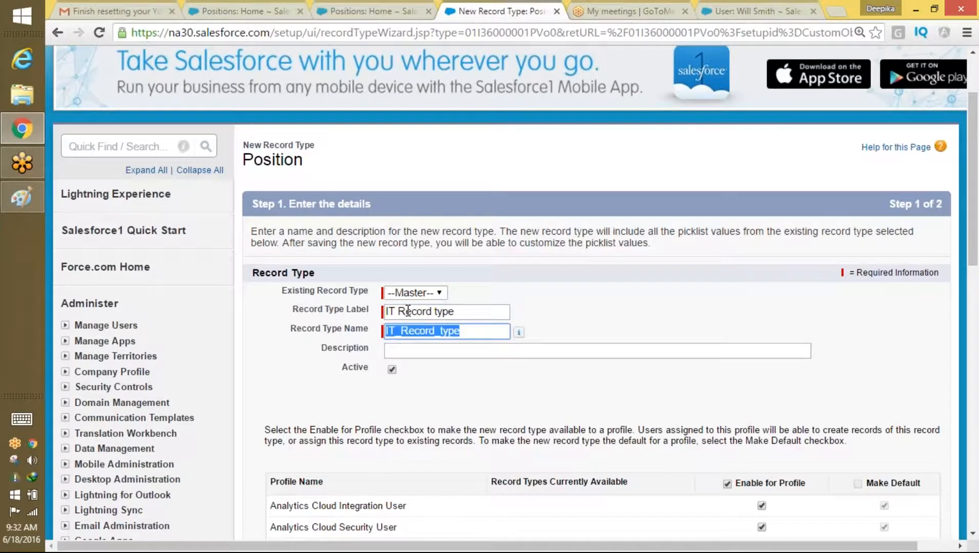
pyautogui.moveTo(975, 246); pyautogui.dragTo(954, 320)
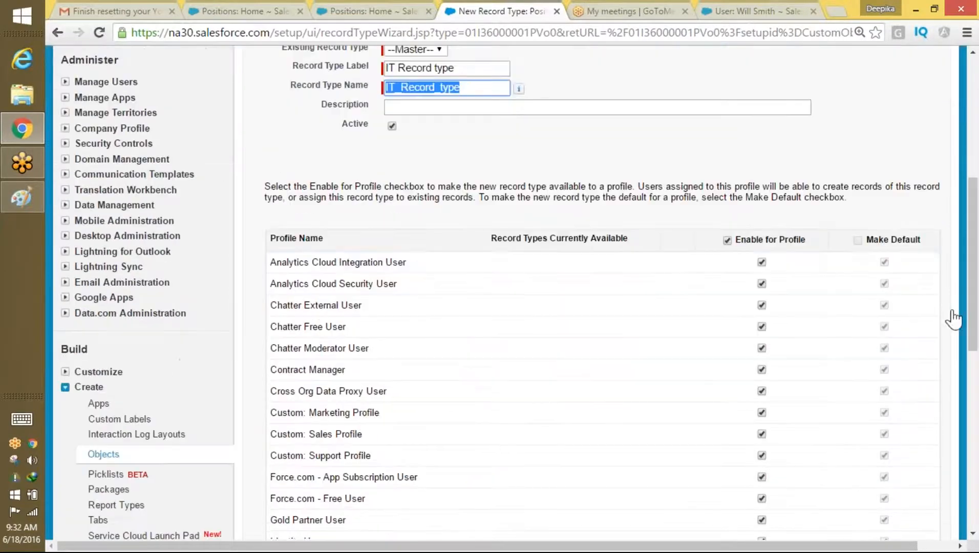
pyautogui.moveTo(975, 278); pyautogui.dragTo(947, 455)
pyautogui.click(897, 384)
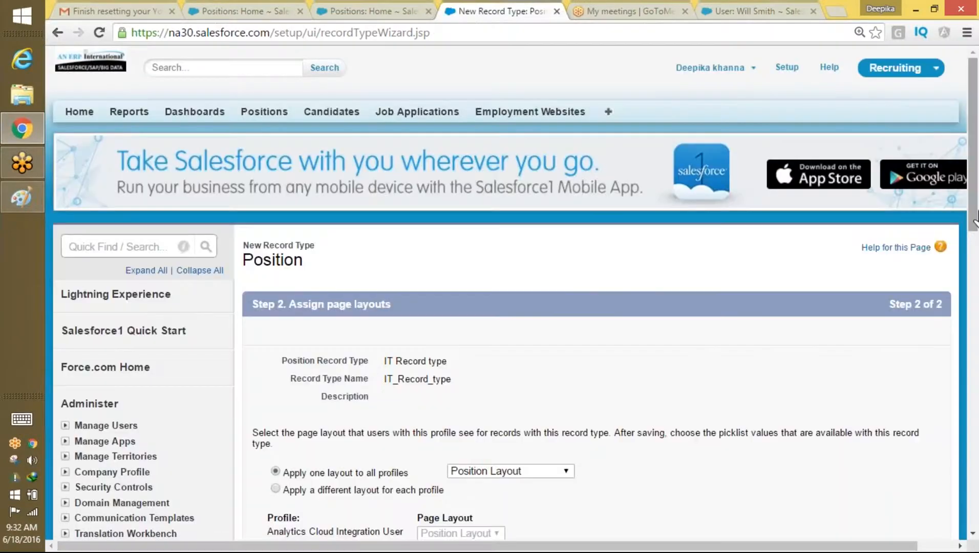
pyautogui.moveTo(975, 217); pyautogui.dragTo(972, 302)
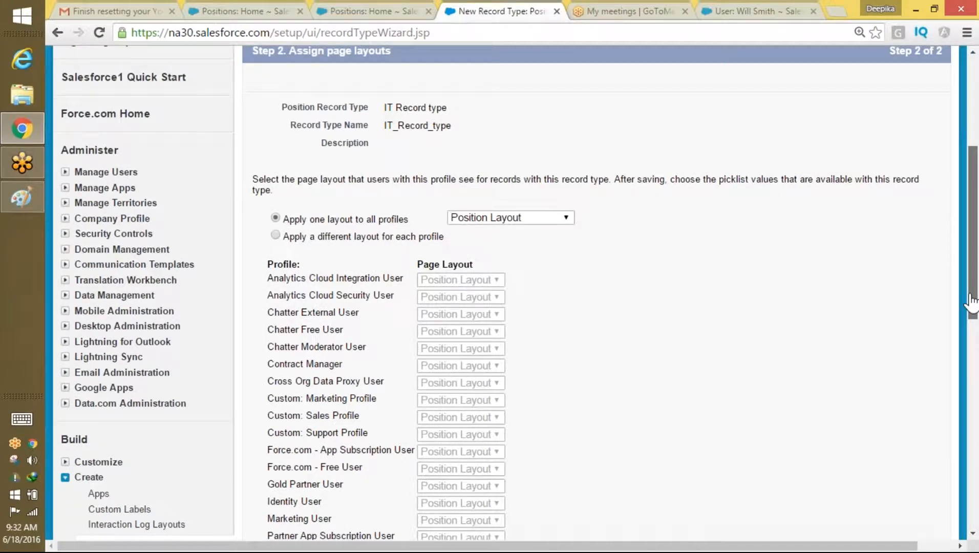
pyautogui.moveTo(972, 302); pyautogui.dragTo(971, 228)
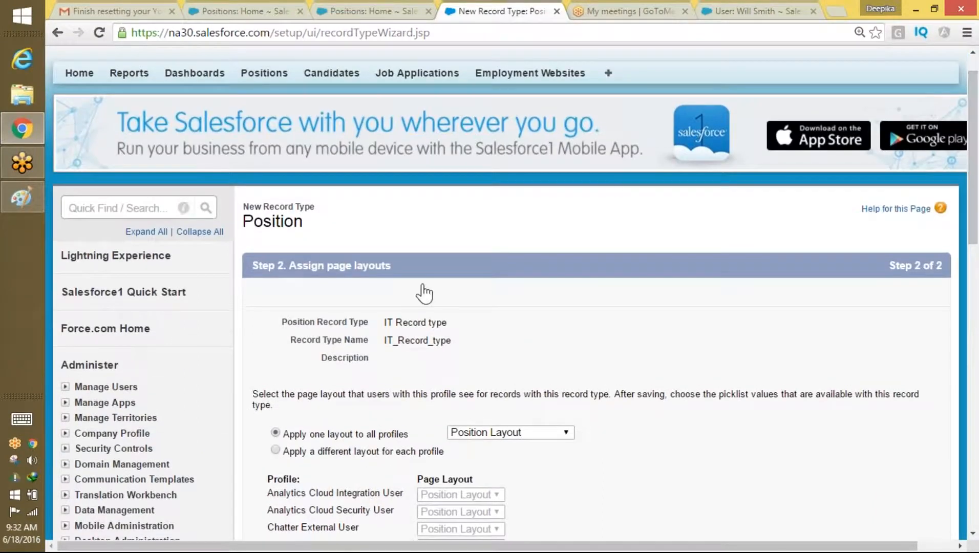
pyautogui.click(146, 209)
pyautogui.scroll(1, 769, 102)
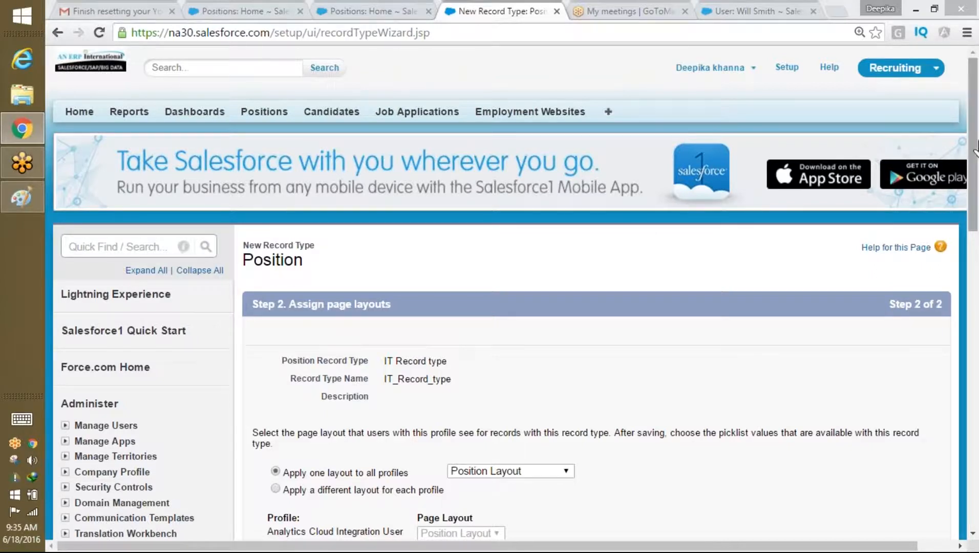
# Step: From the Positions tab, open the Position object definition and start a new page layout
pyautogui.moveTo(977, 141); pyautogui.dragTo(977, 147)
pyautogui.tripleClick(261, 92)
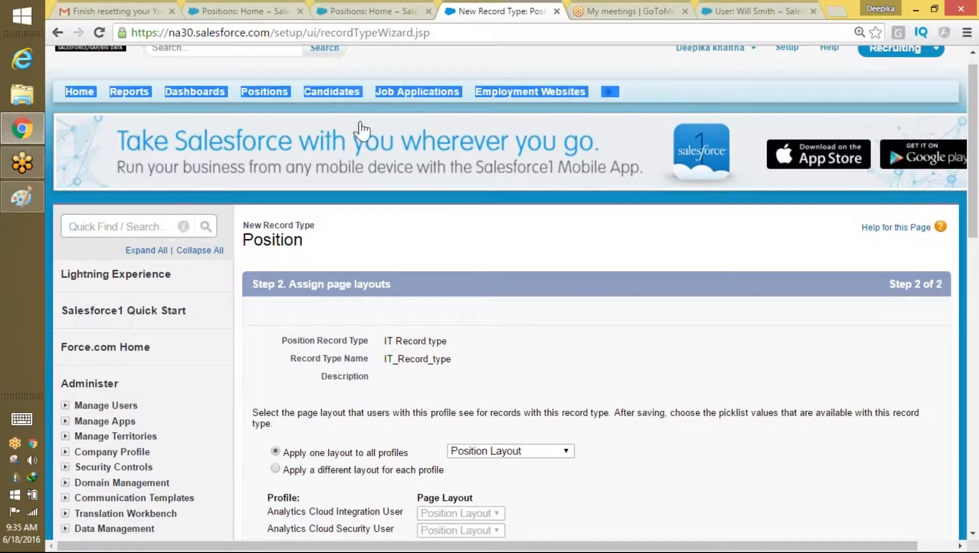
pyautogui.click(279, 91)
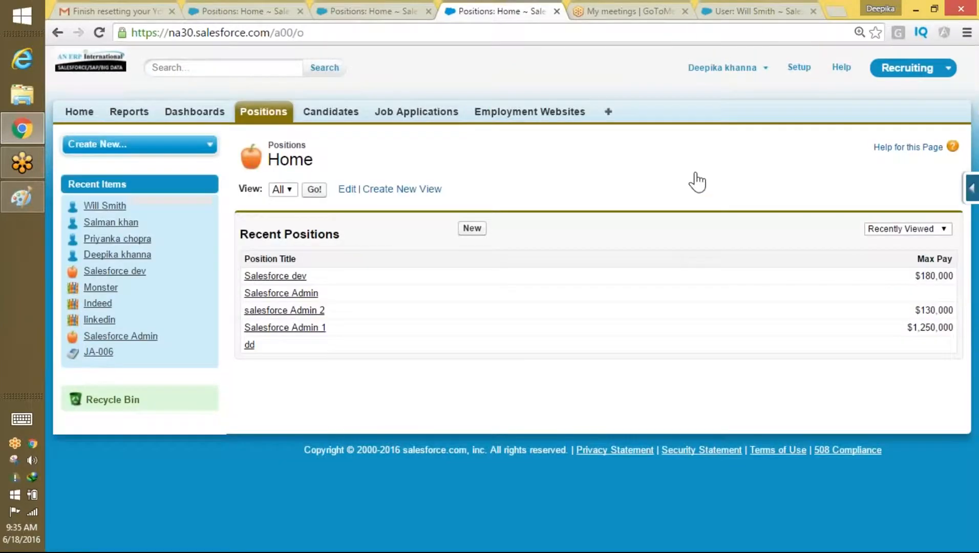
pyautogui.click(975, 197)
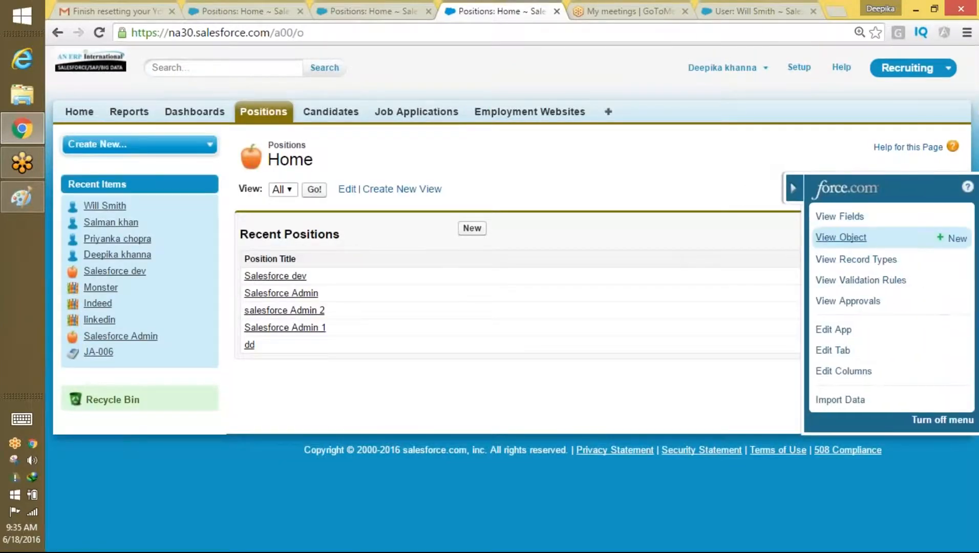
pyautogui.click(824, 238)
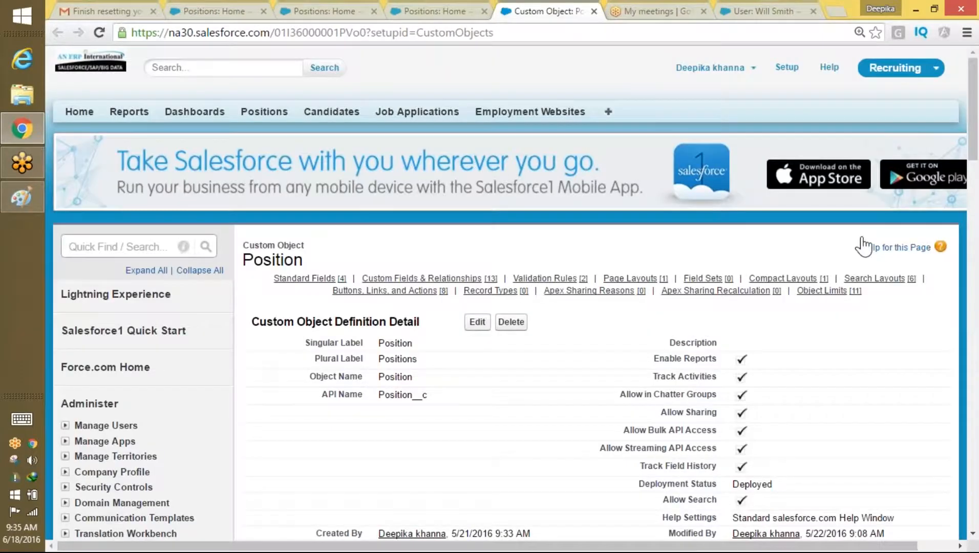
pyautogui.moveTo(975, 141); pyautogui.dragTo(953, 324)
pyautogui.moveTo(374, 383); pyautogui.dragTo(302, 382)
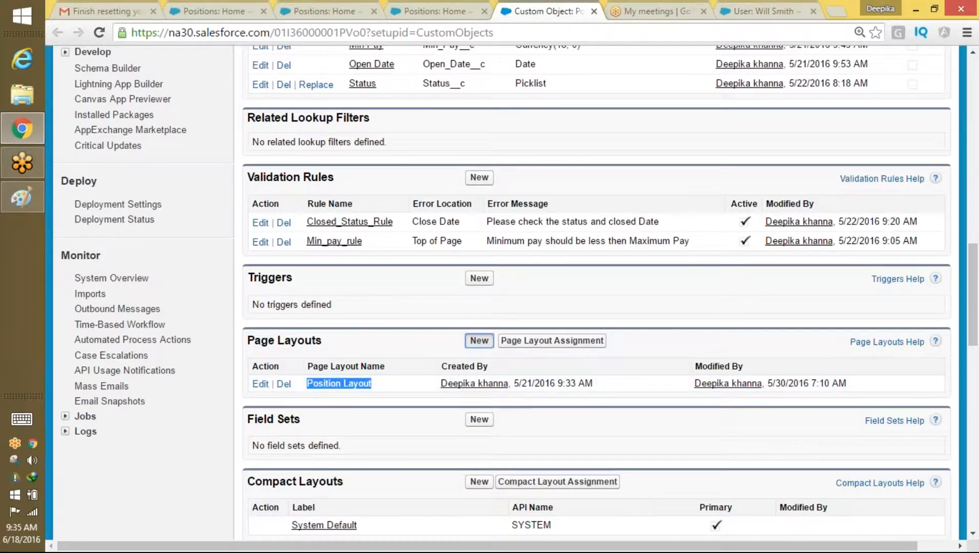
pyautogui.click(480, 340)
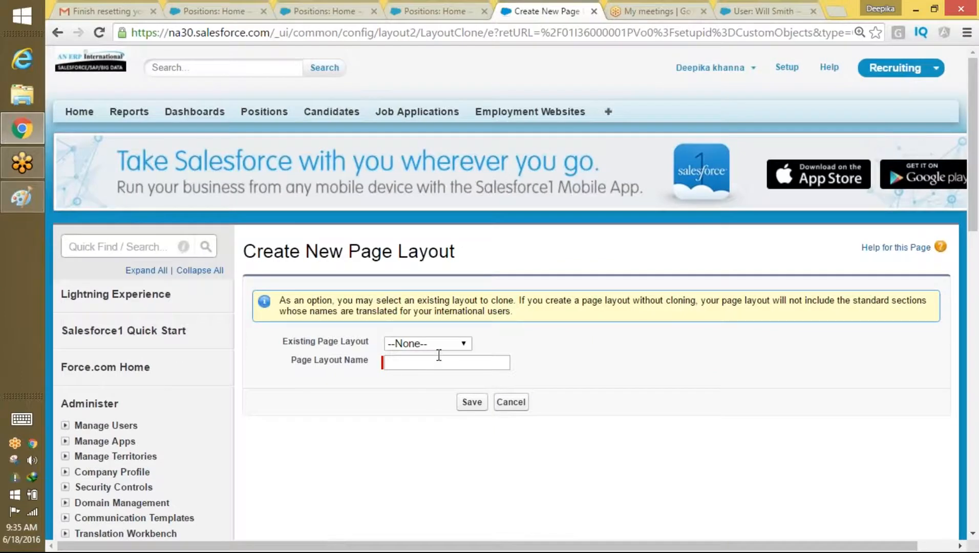
# Step: Create a page layout named 'Non IT LAYOUT' cloned from Position Layout
pyautogui.click(439, 344)
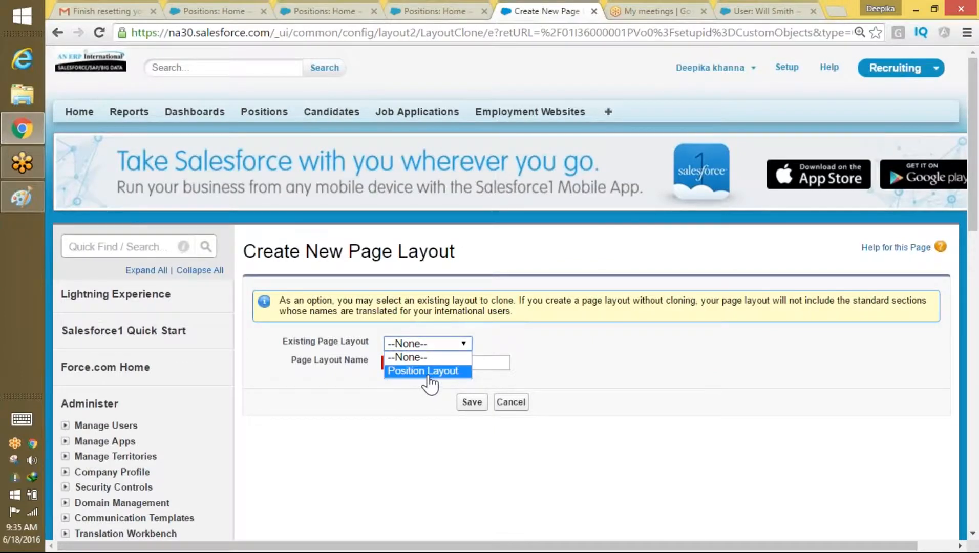
pyautogui.click(429, 371)
pyautogui.click(408, 361)
pyautogui.write('No')
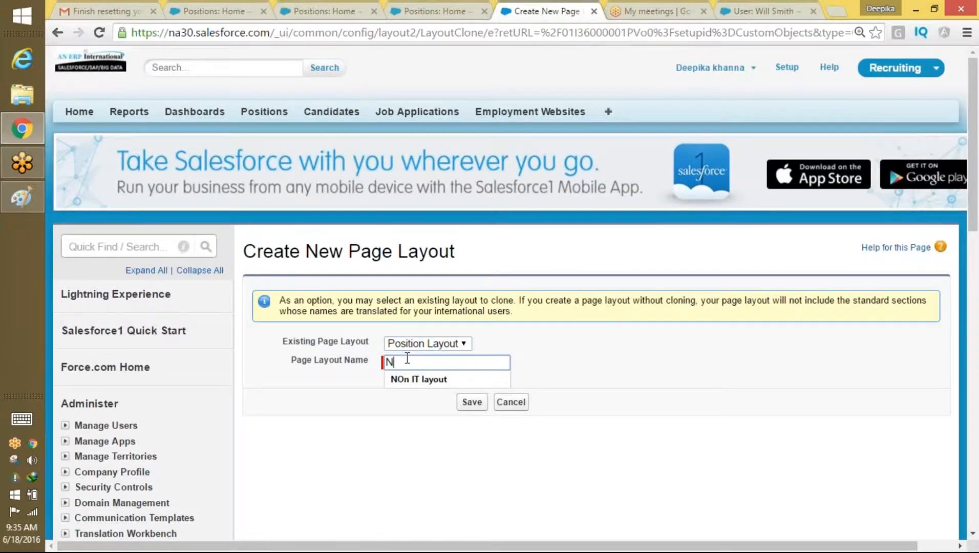
pyautogui.write('n IT LAYOUT')
pyautogui.click(472, 402)
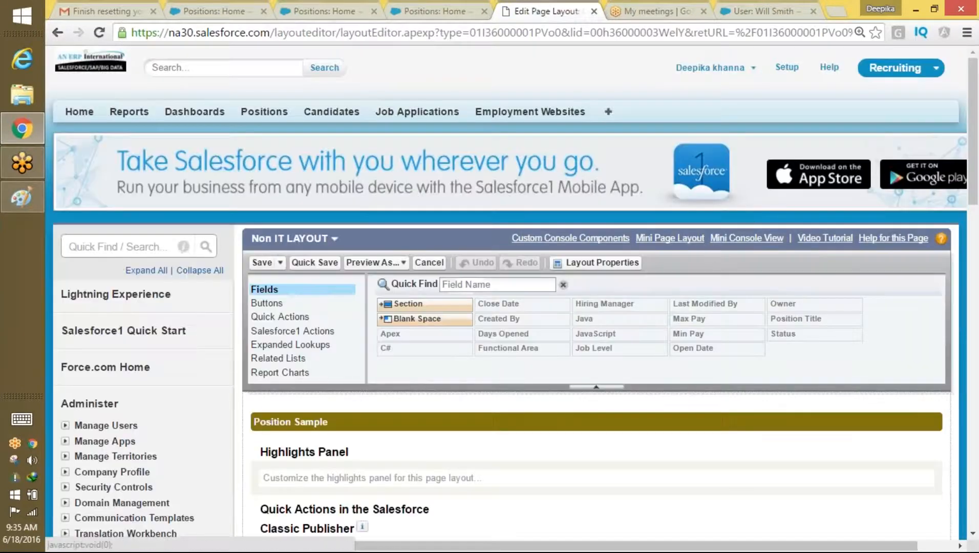
# Step: Remove the Required Languages section from Non IT LAYOUT and save the layout
pyautogui.scroll(-15, 953, 279)
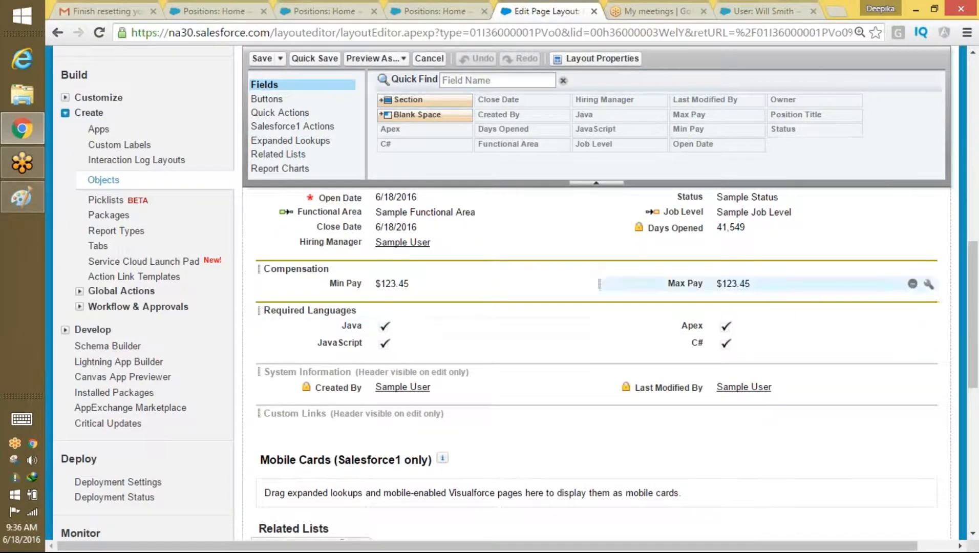
pyautogui.click(912, 311)
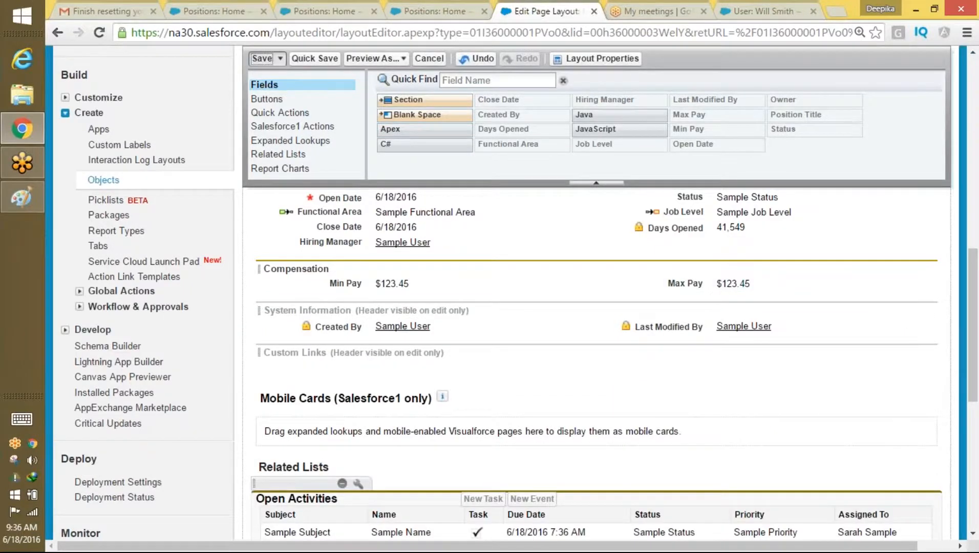
pyautogui.click(262, 58)
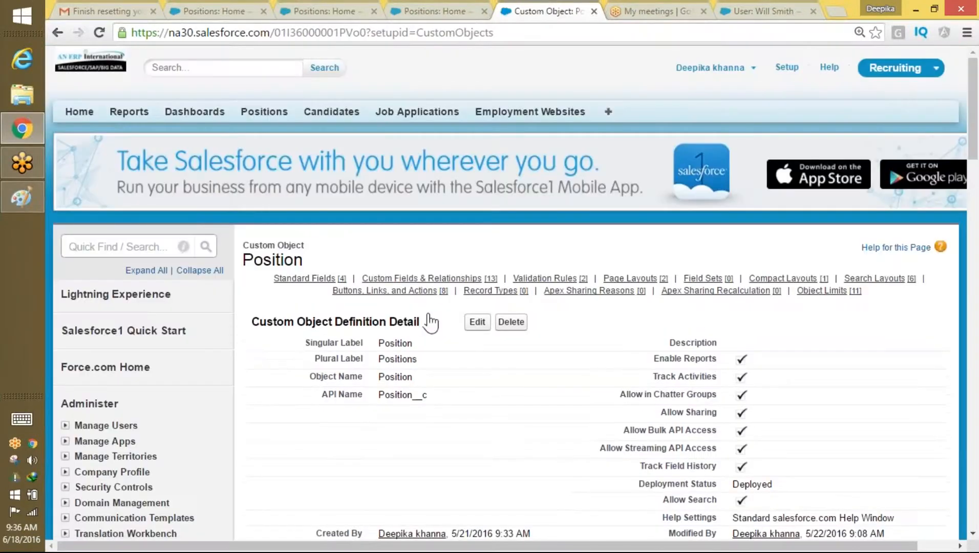
# Step: Check that Position Layout still contains Required Languages, then return to the Positions home page
pyautogui.scroll(-15, 924, 185)
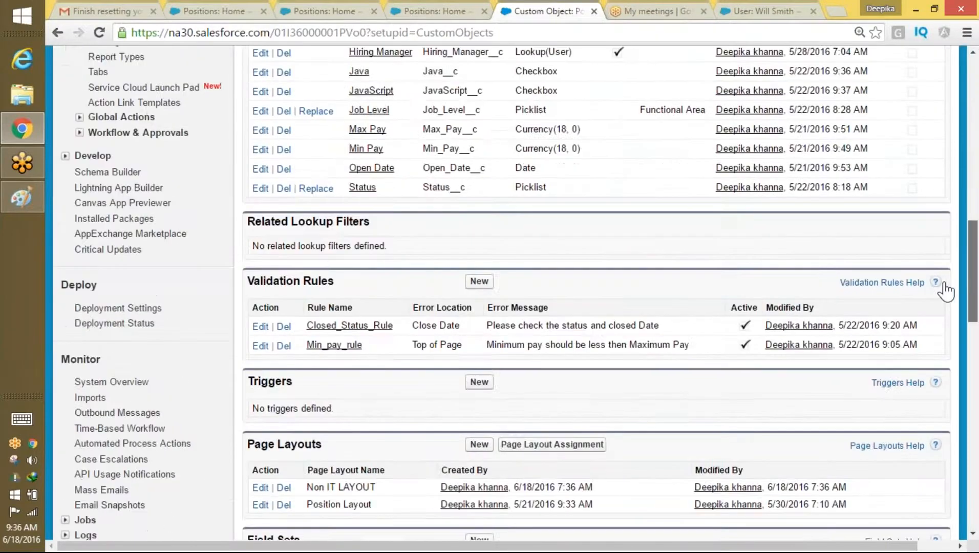
pyautogui.scroll(-2, 945, 292)
pyautogui.moveTo(383, 401); pyautogui.dragTo(312, 402)
pyautogui.moveTo(374, 415); pyautogui.dragTo(309, 410)
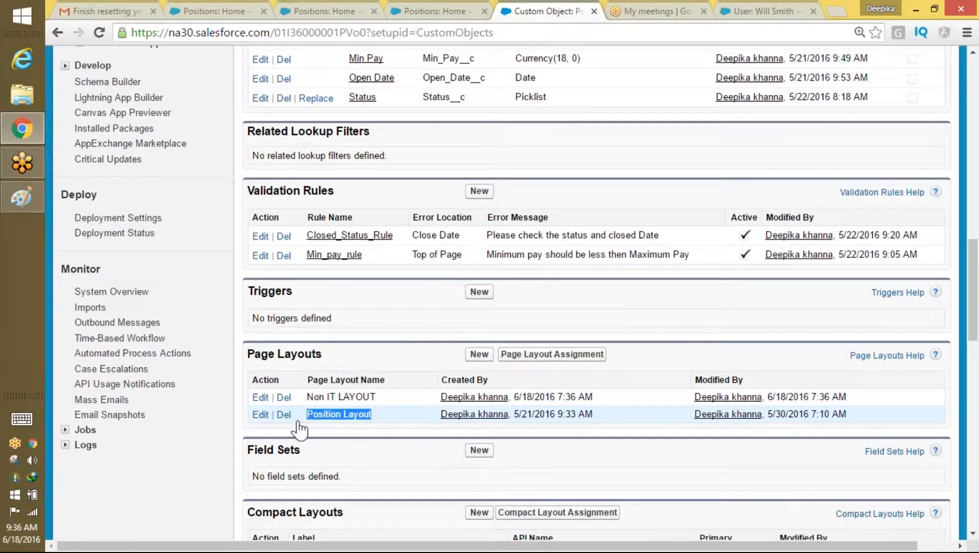
pyautogui.click(260, 415)
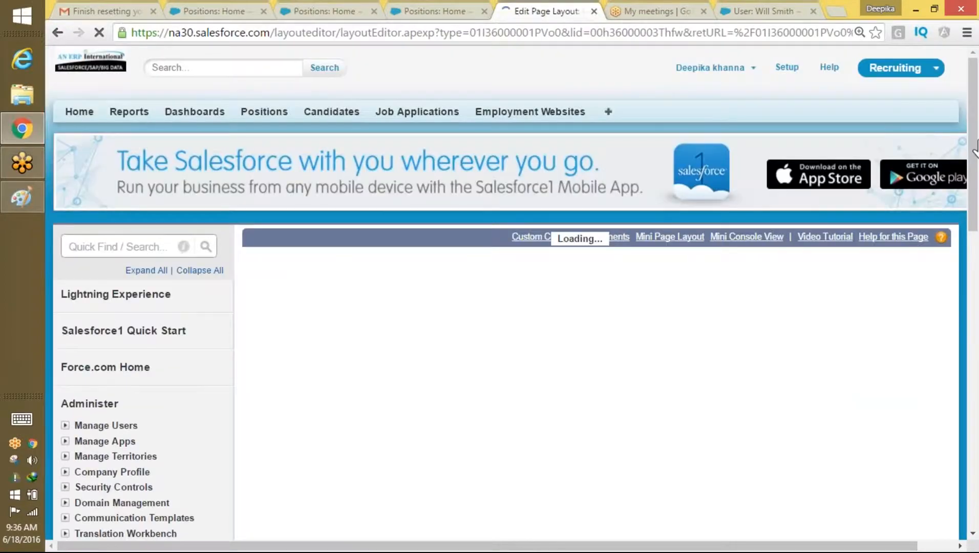
pyautogui.moveTo(974, 149); pyautogui.dragTo(973, 310)
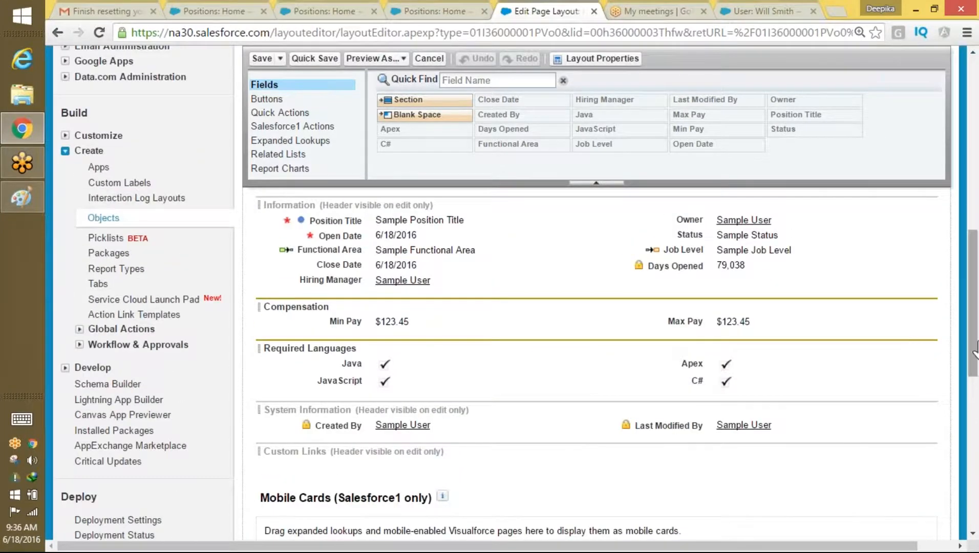
pyautogui.moveTo(975, 350); pyautogui.dragTo(975, 186)
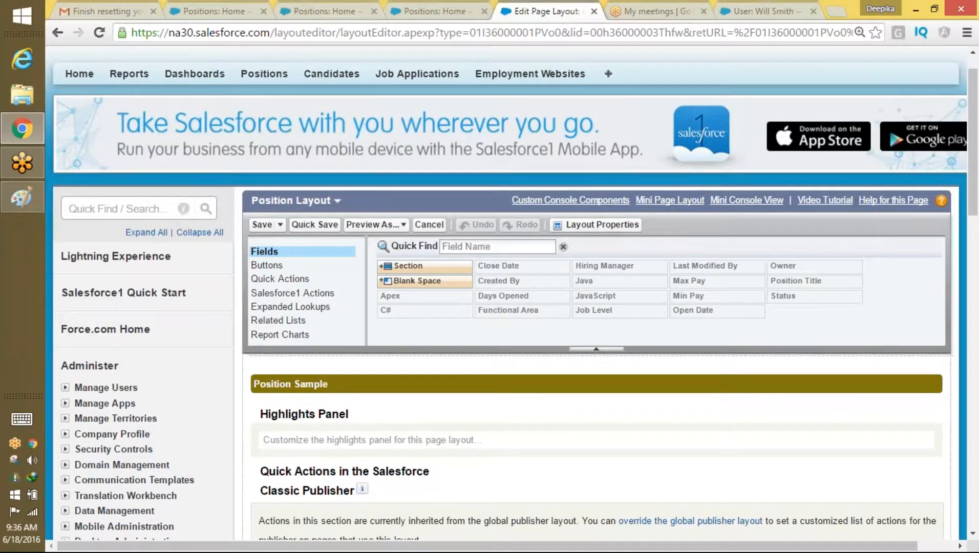
pyautogui.click(264, 73)
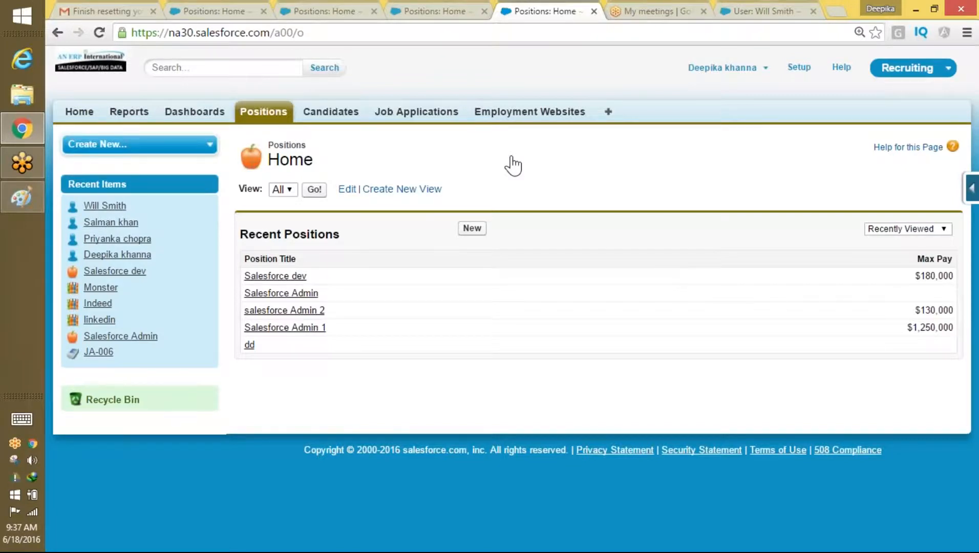
# Step: Open the Position object's setup page and begin a new record type
pyautogui.click(971, 188)
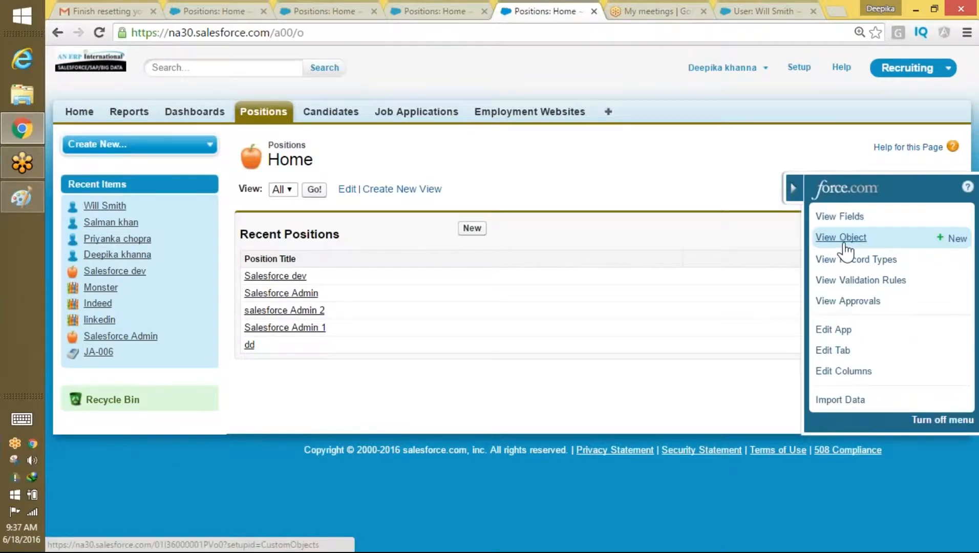
pyautogui.click(839, 240)
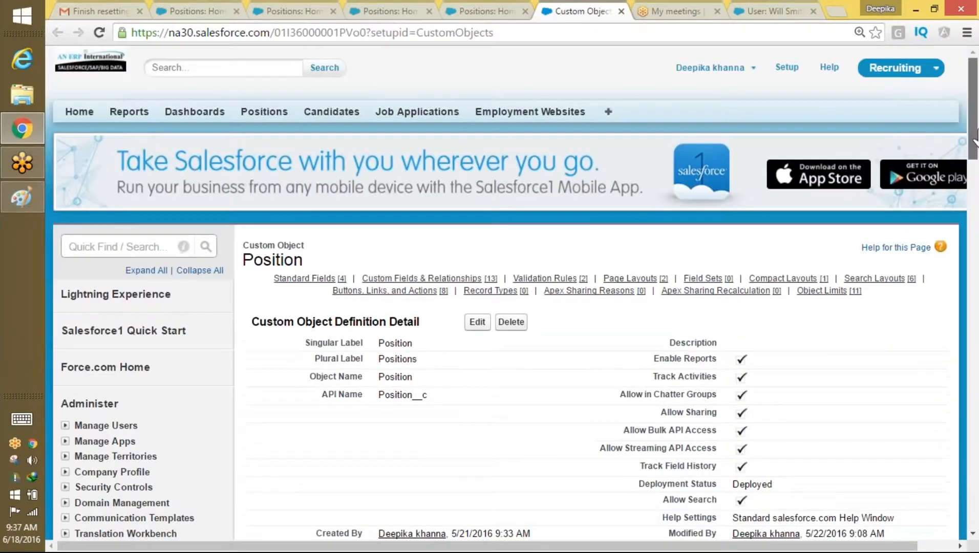
pyautogui.scroll(-16, 943, 215)
pyautogui.scroll(-14, 927, 320)
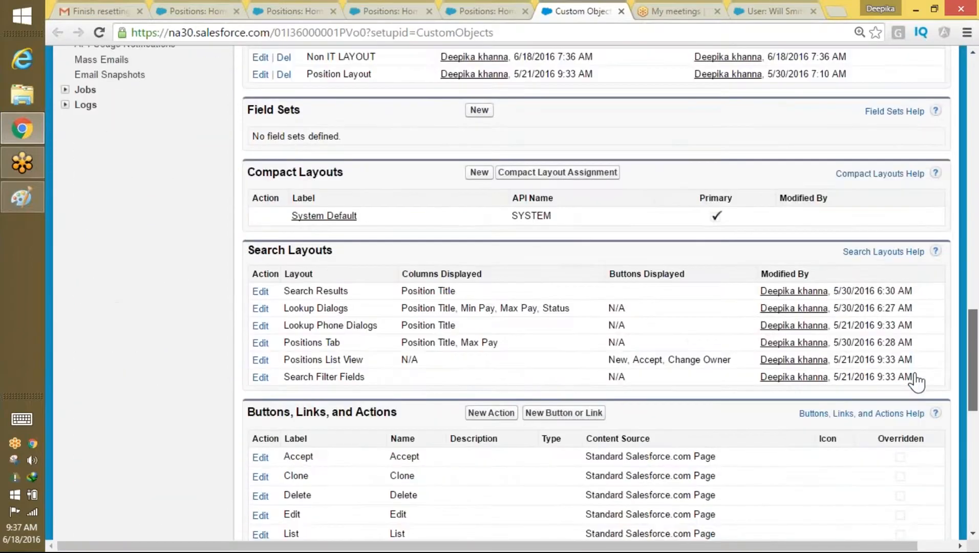
pyautogui.click(479, 334)
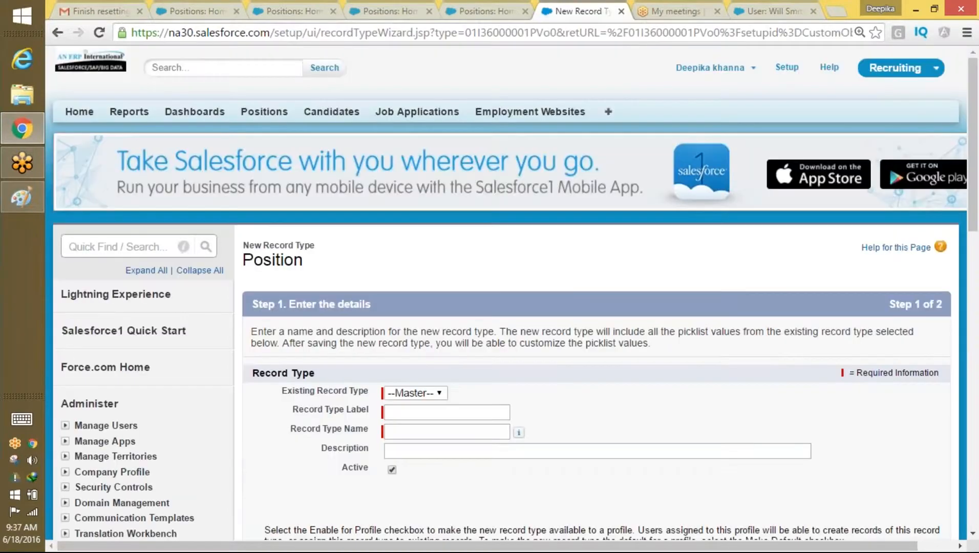
# Step: Label it 'IT record type', auto-fill the name IT_record_type, and proceed to layout assignment
pyautogui.click(432, 412)
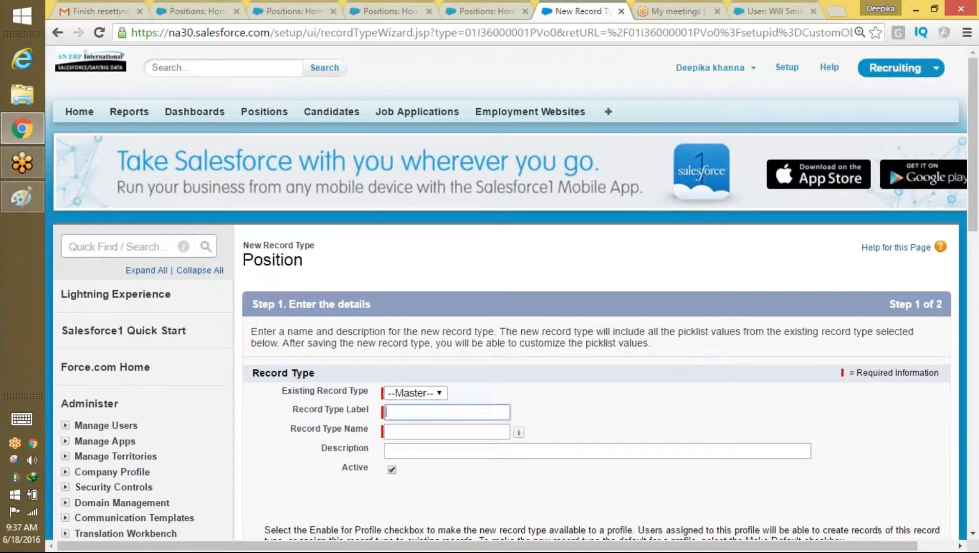
pyautogui.write('IT')
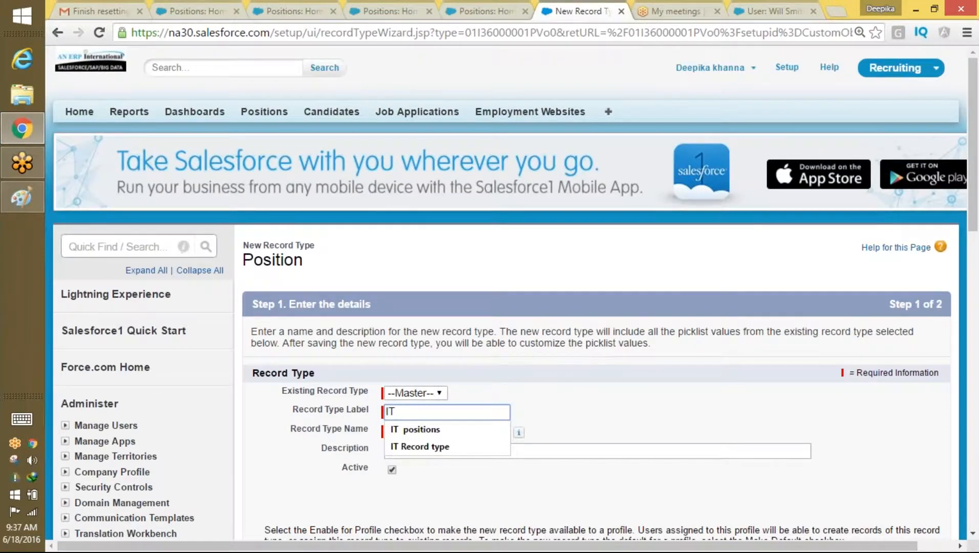
pyautogui.write(' record type')
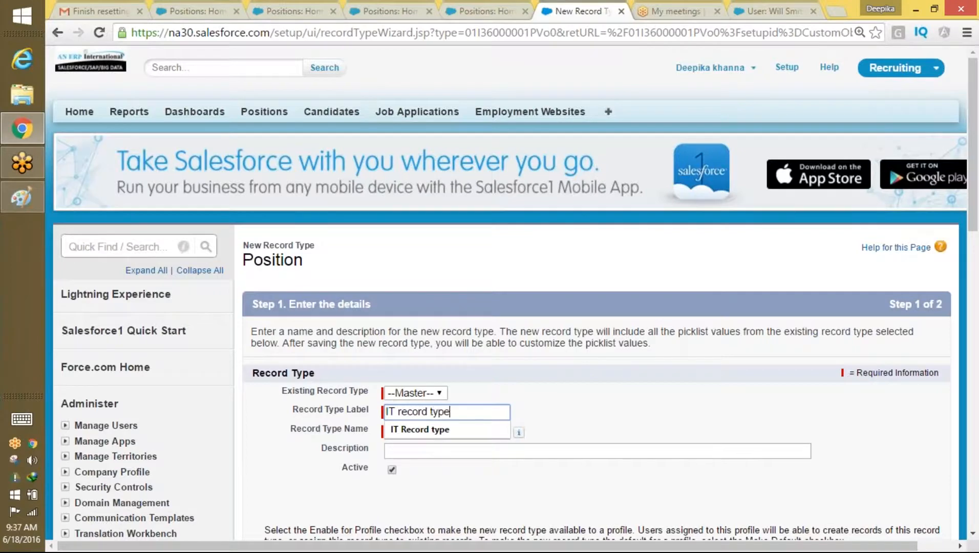
pyautogui.press('Tab')
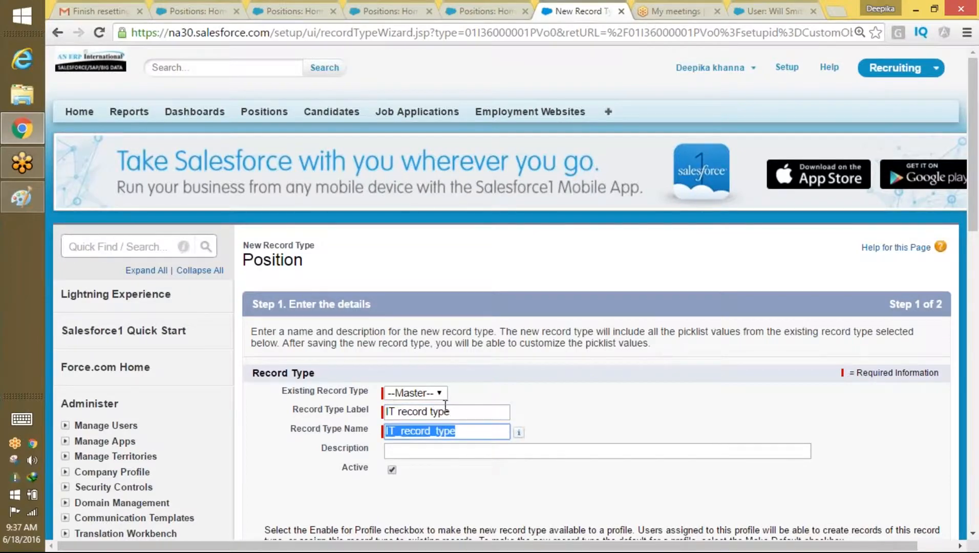
pyautogui.scroll(-4, 783, 259)
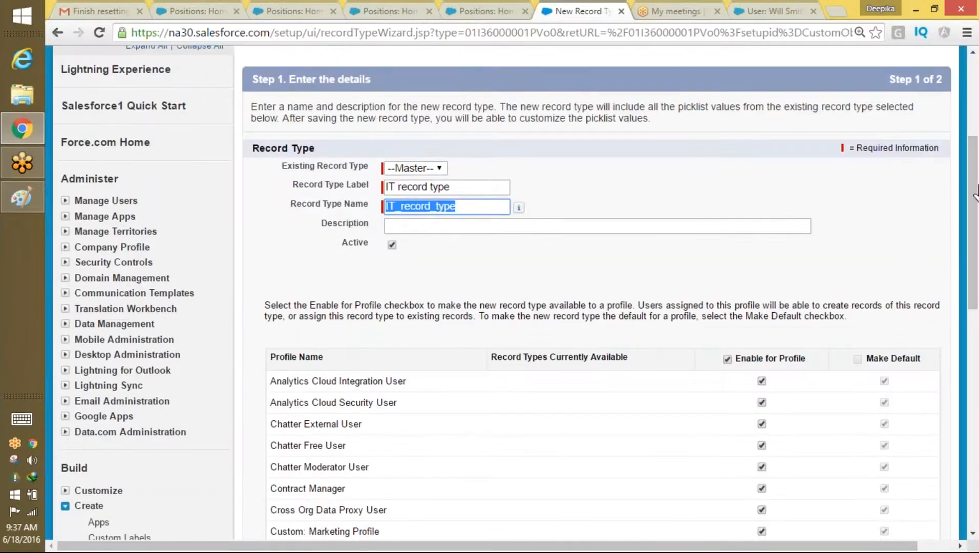
pyautogui.moveTo(975, 190); pyautogui.dragTo(975, 397)
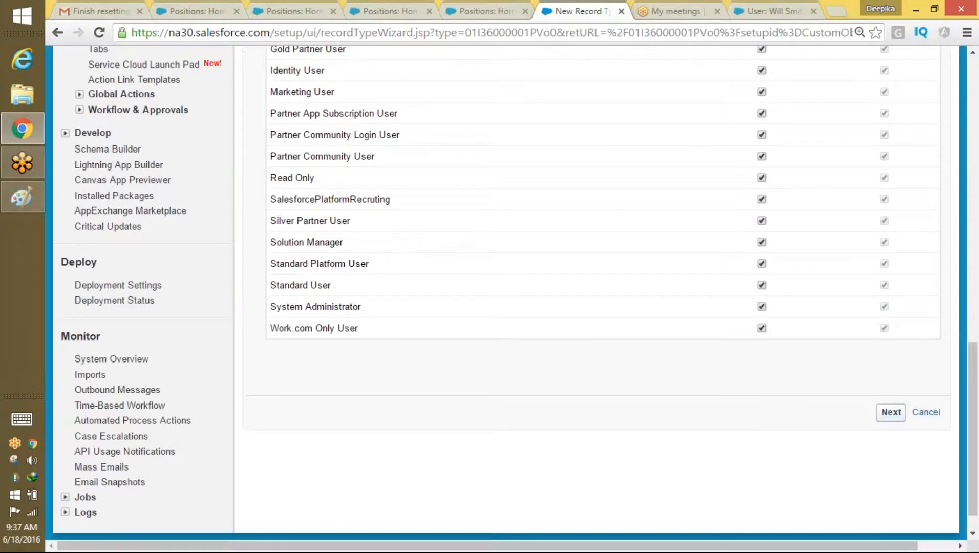
pyautogui.click(891, 413)
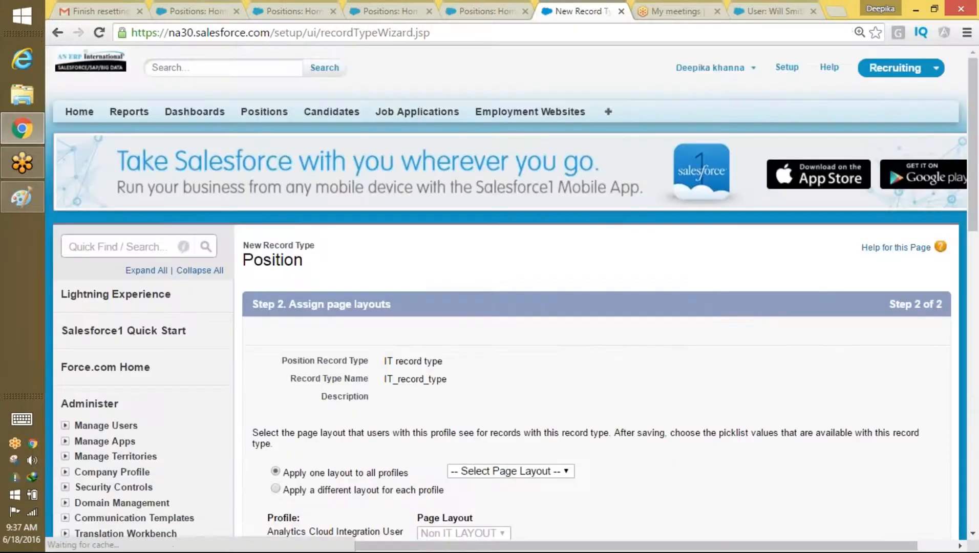
# Step: Apply Position Layout to all profiles for 'IT record type' and save it
pyautogui.scroll(-3, 679, 235)
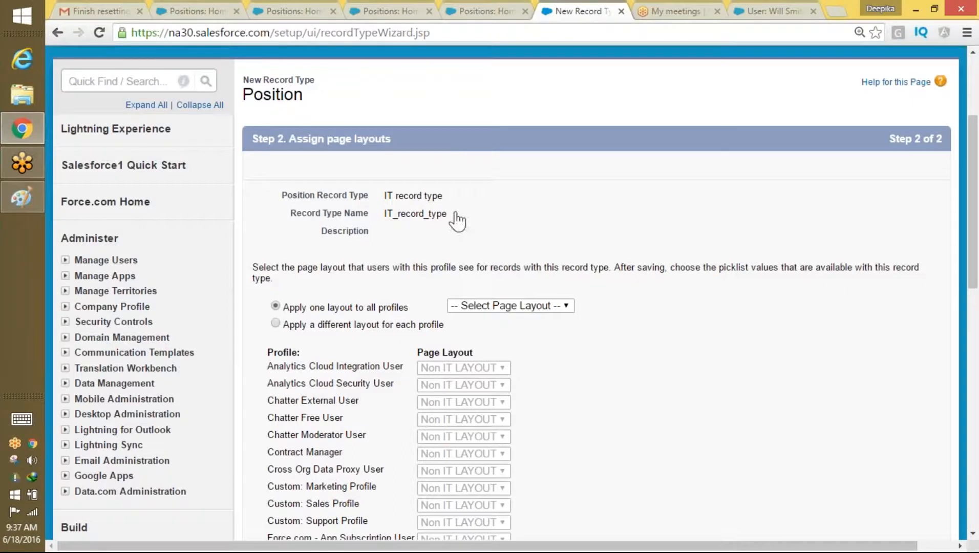
pyautogui.moveTo(443, 196); pyautogui.dragTo(389, 197)
pyautogui.click(537, 306)
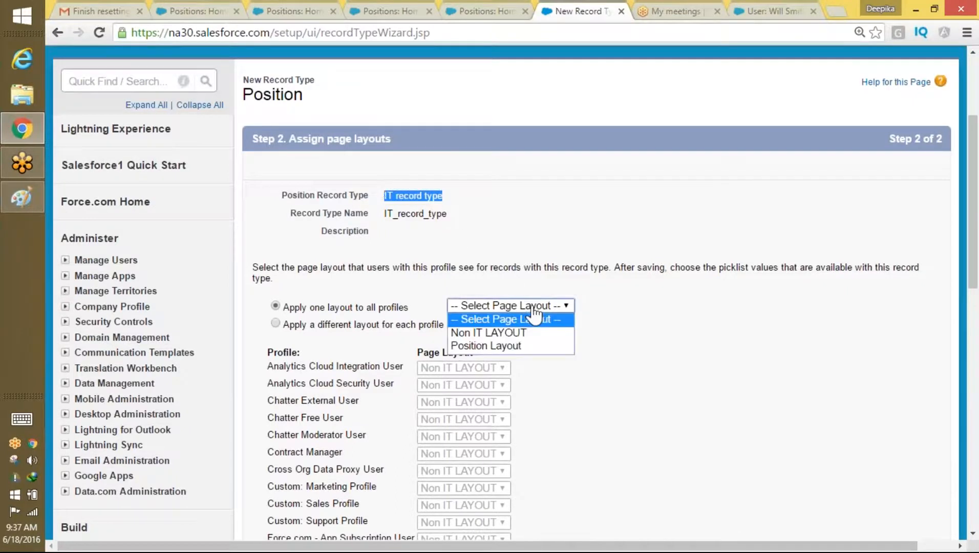
pyautogui.click(504, 352)
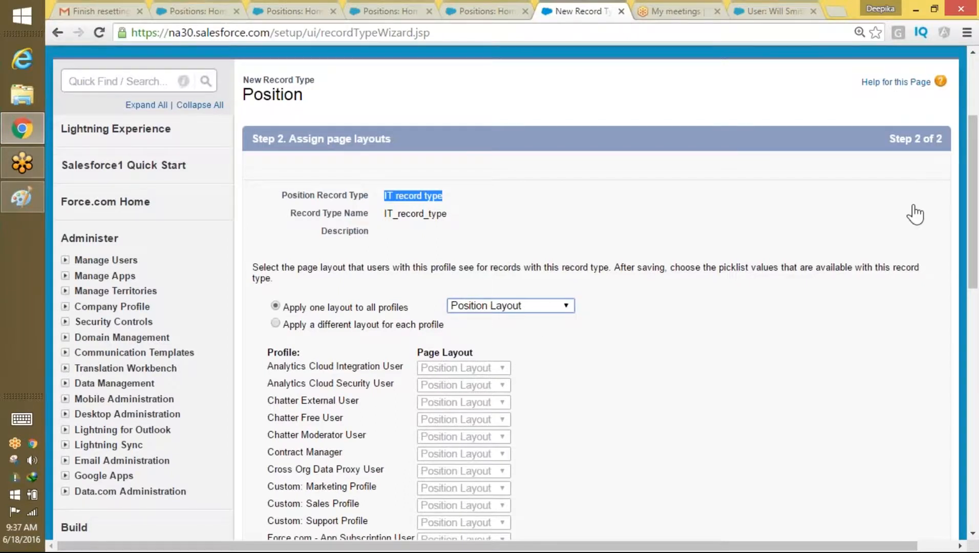
pyautogui.moveTo(973, 253); pyautogui.dragTo(973, 443)
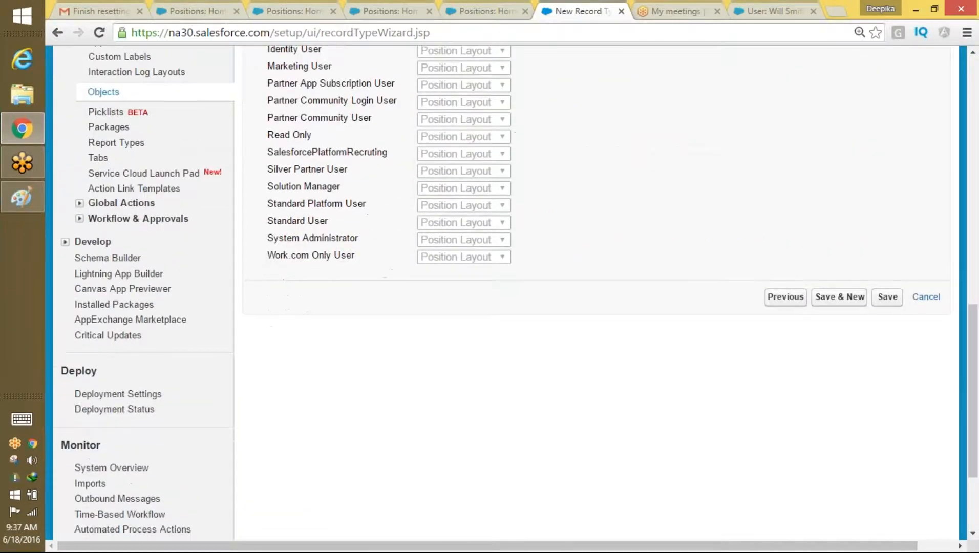
pyautogui.click(883, 301)
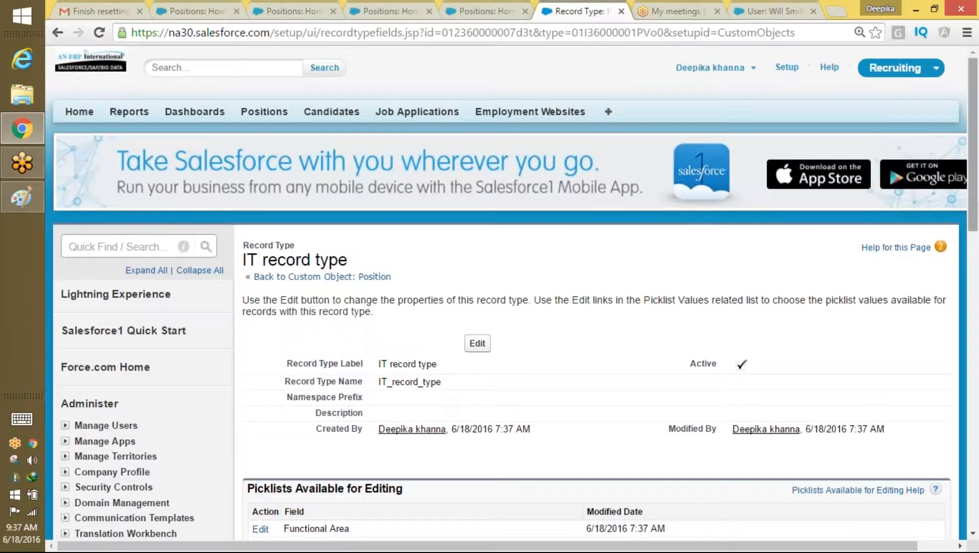
# Step: Remove Finance, Human Resources, Retail Operations, Warehousing and Miscellaneous from Functional Area, keeping Information Technology, and save
pyautogui.moveTo(974, 214); pyautogui.dragTo(974, 266)
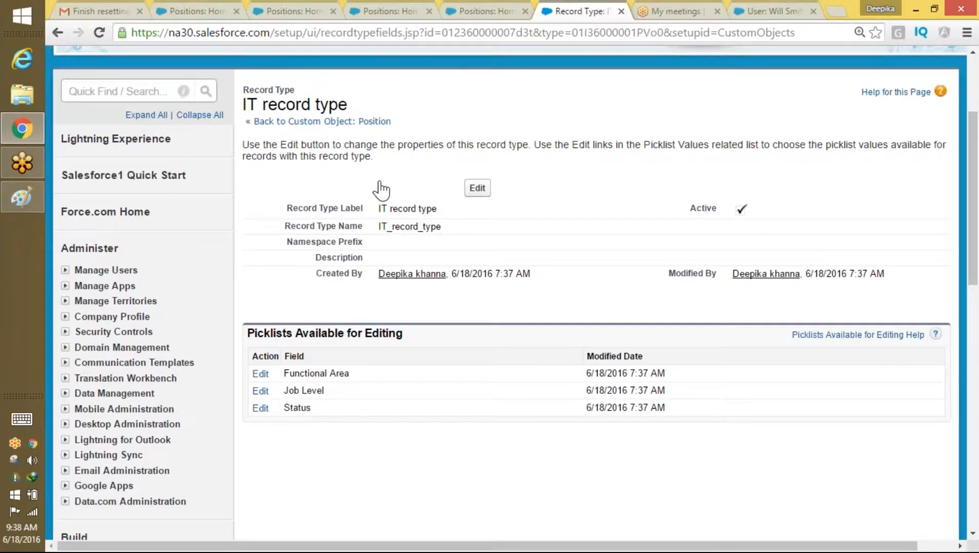
pyautogui.click(261, 374)
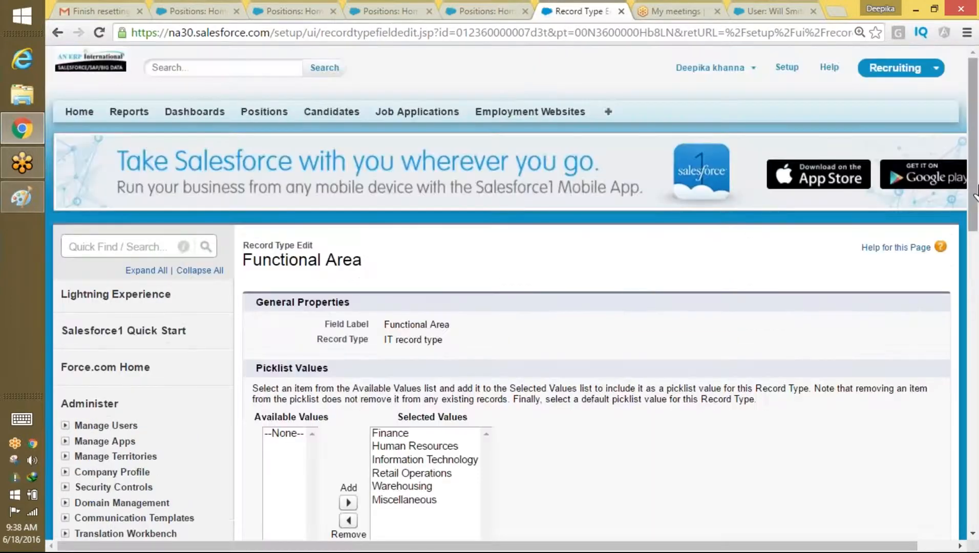
pyautogui.moveTo(976, 197); pyautogui.dragTo(963, 255)
pyautogui.click(392, 256)
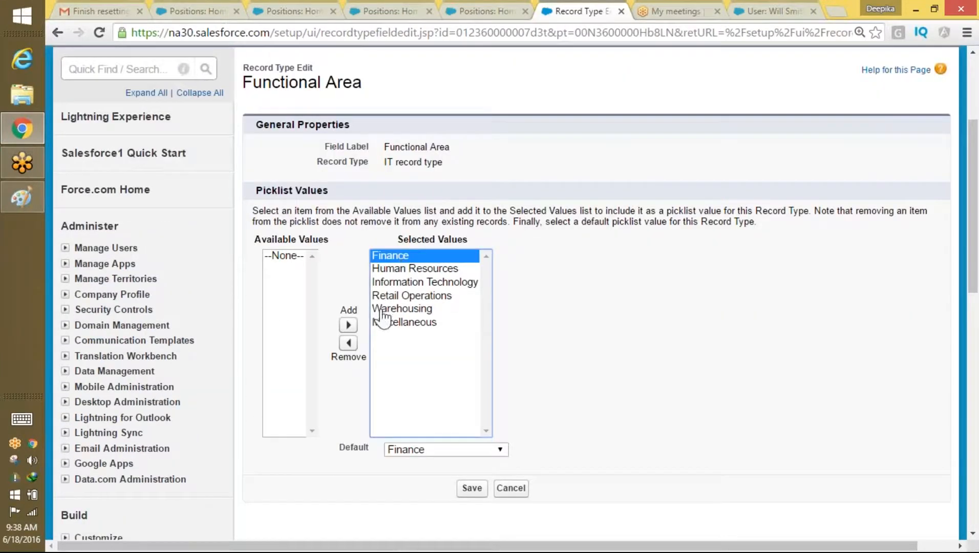
pyautogui.click(351, 342)
pyautogui.click(416, 268)
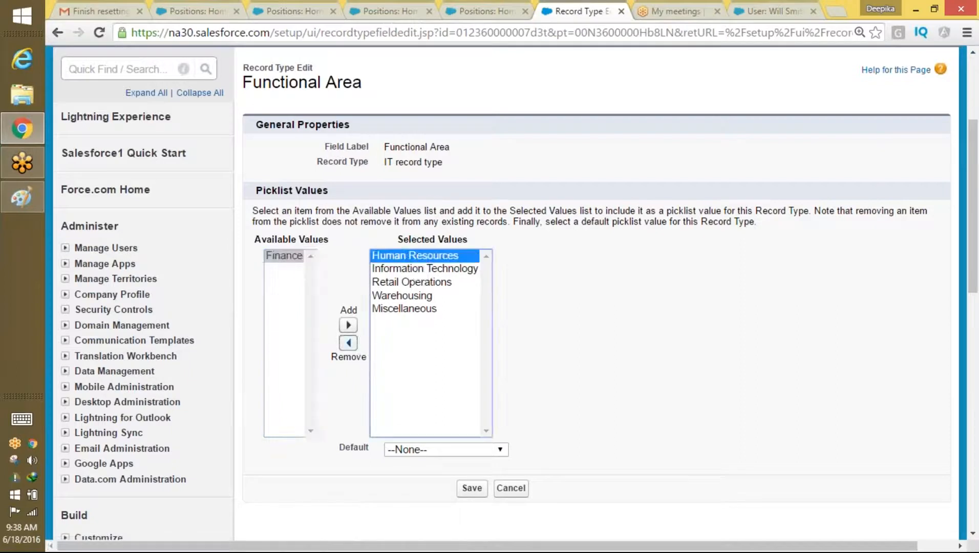
pyautogui.click(353, 343)
pyautogui.click(438, 270)
pyautogui.click(381, 343)
pyautogui.click(462, 270)
pyautogui.click(380, 343)
pyautogui.click(447, 270)
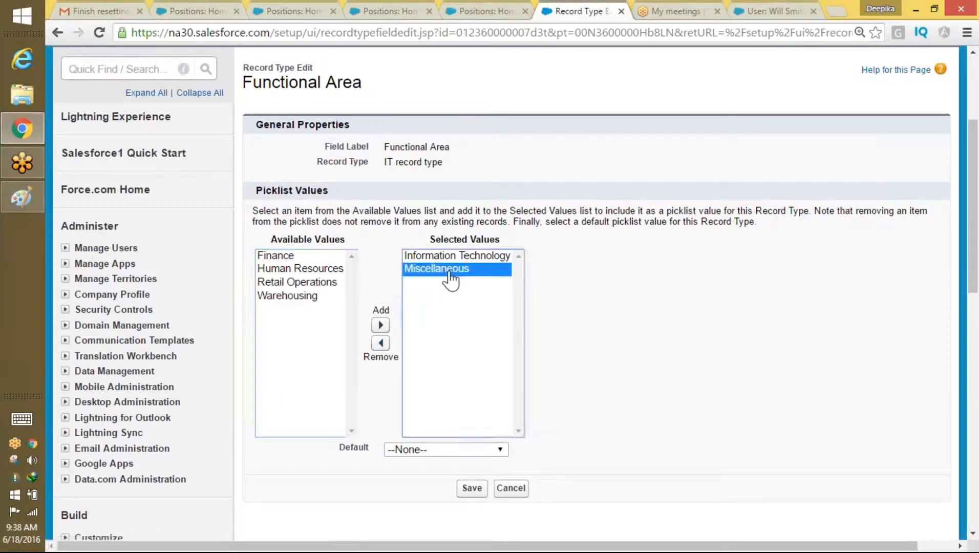
pyautogui.click(381, 342)
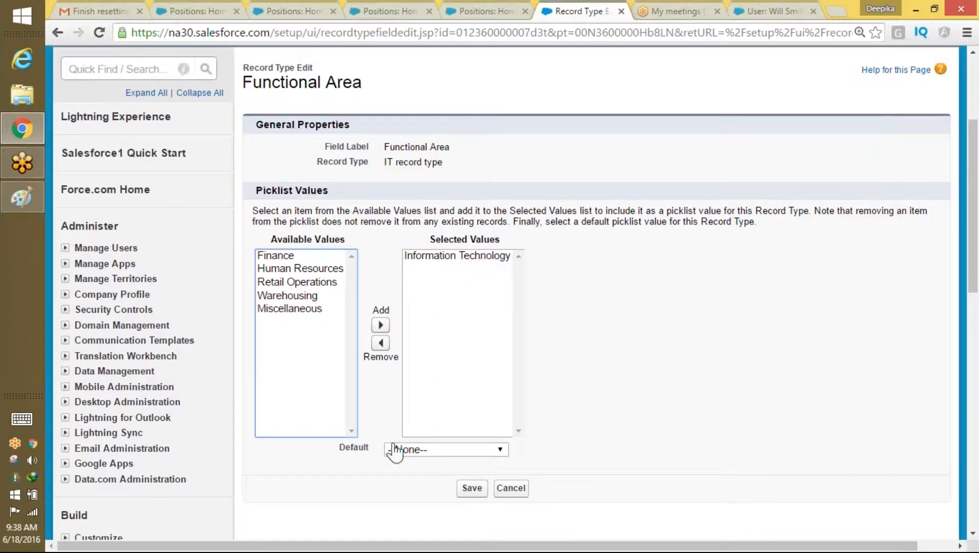
pyautogui.click(471, 489)
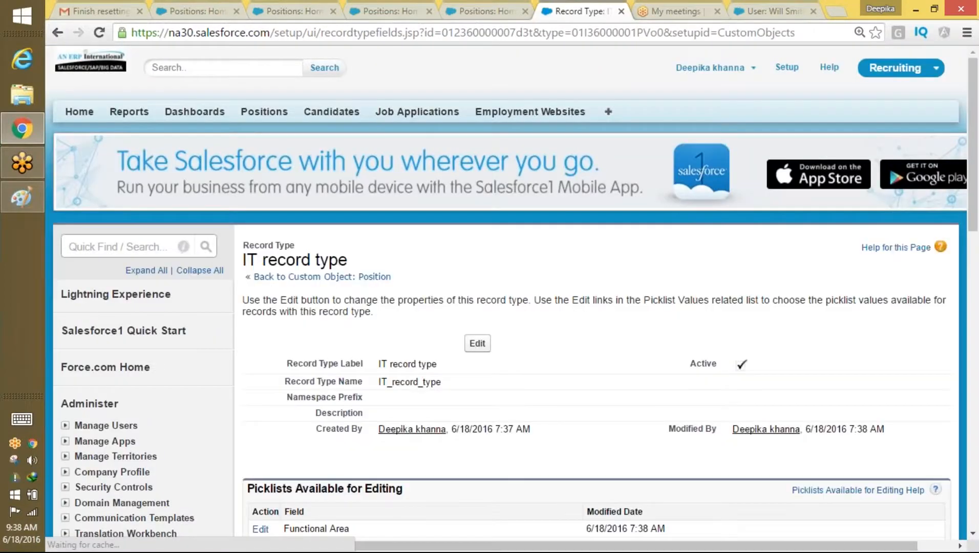
# Step: Review the IT record type's Functional Area picklist, then return to the Position object page
pyautogui.moveTo(975, 198); pyautogui.dragTo(976, 226)
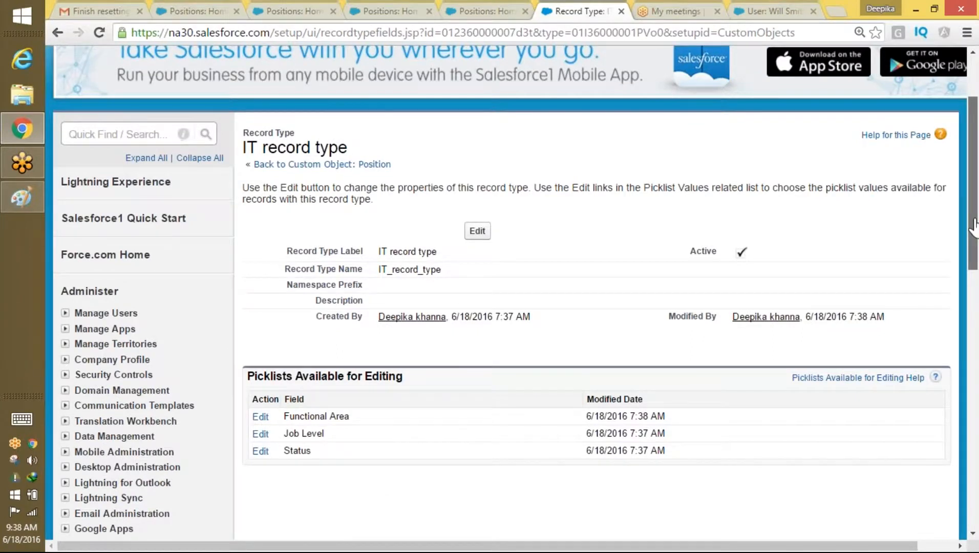
pyautogui.moveTo(355, 157); pyautogui.dragTo(244, 155)
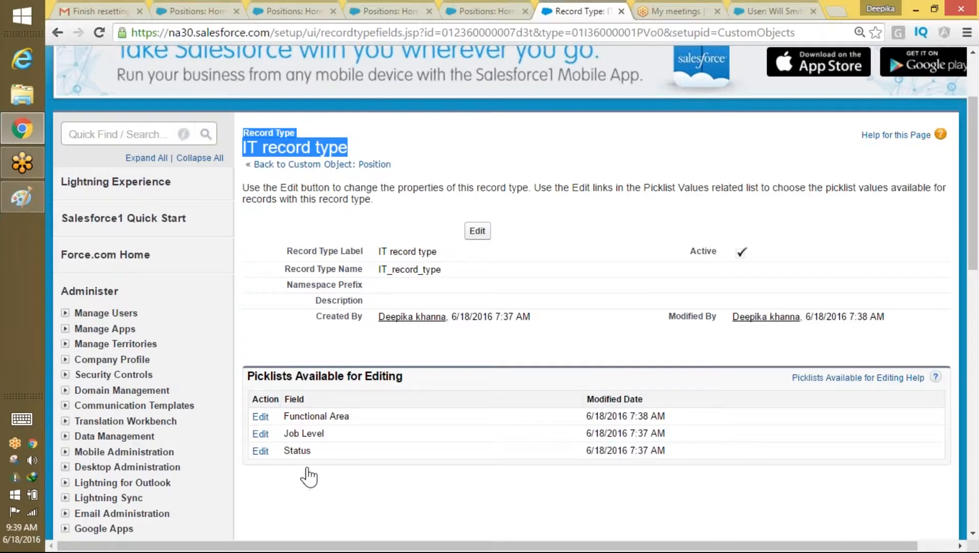
pyautogui.moveTo(350, 416); pyautogui.dragTo(310, 413)
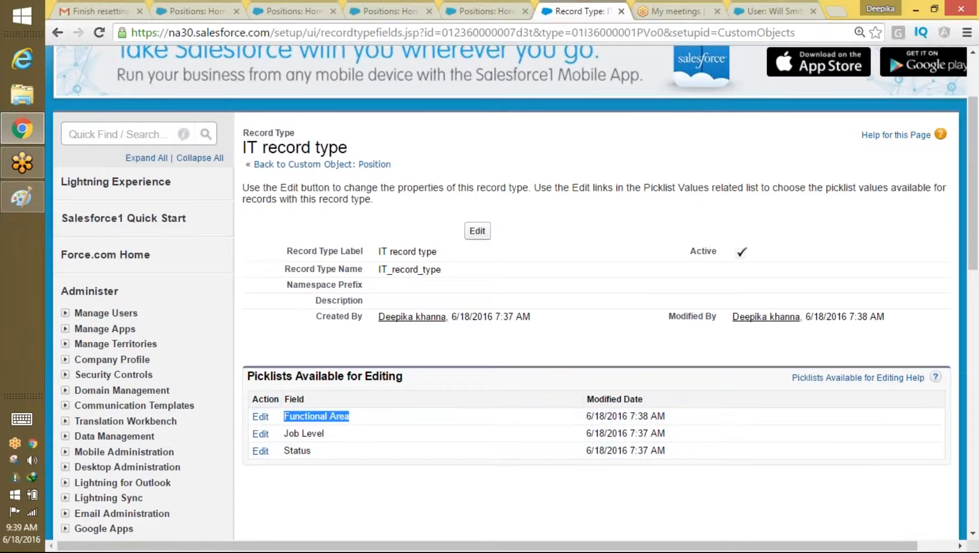
pyautogui.click(380, 165)
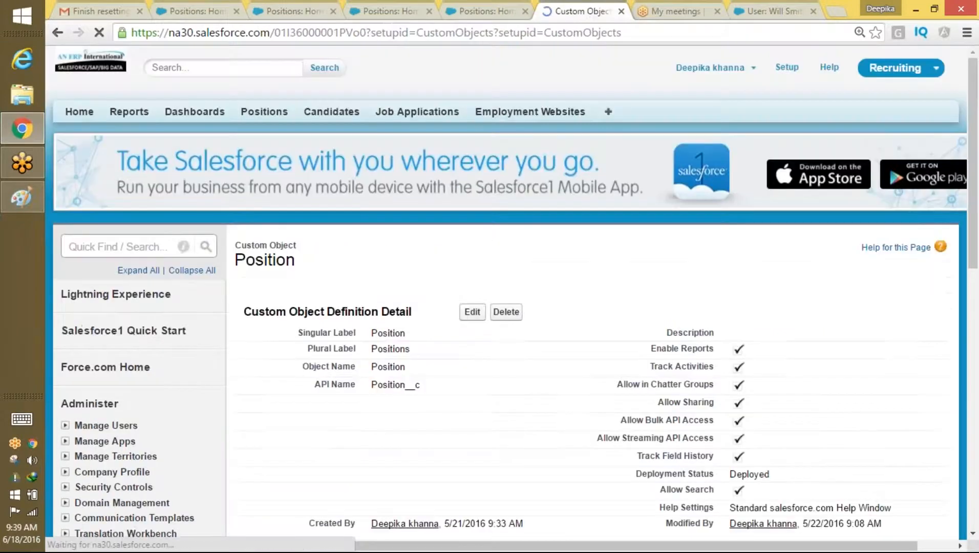
# Step: Start a new Position record type based on --Master-- labelled 'NON IT record type'
pyautogui.moveTo(974, 140); pyautogui.dragTo(920, 394)
pyautogui.scroll(-3, 919, 394)
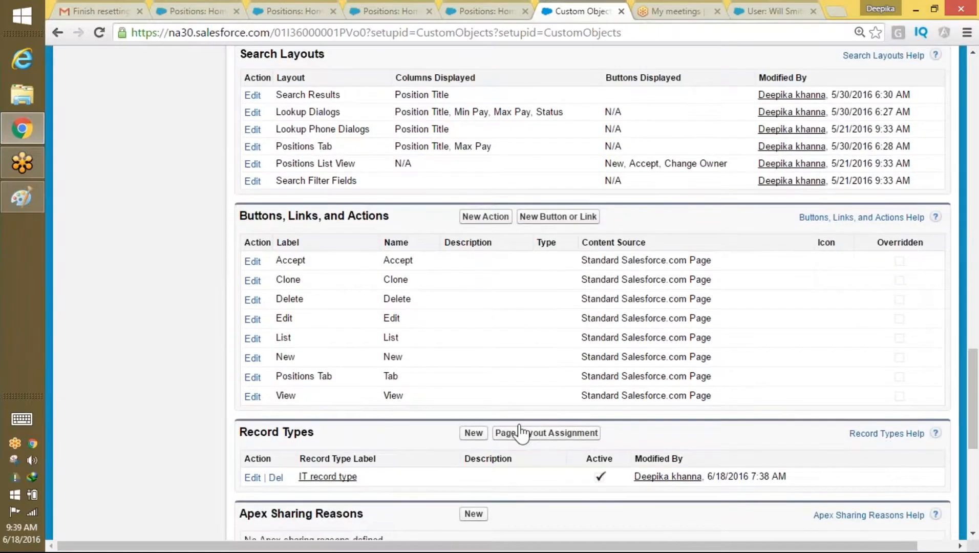
pyautogui.click(473, 433)
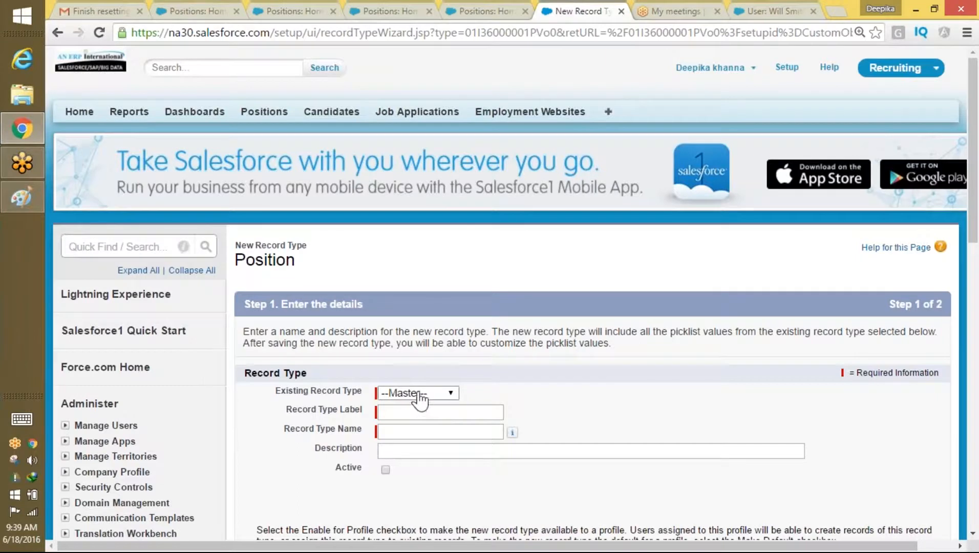
pyautogui.click(419, 394)
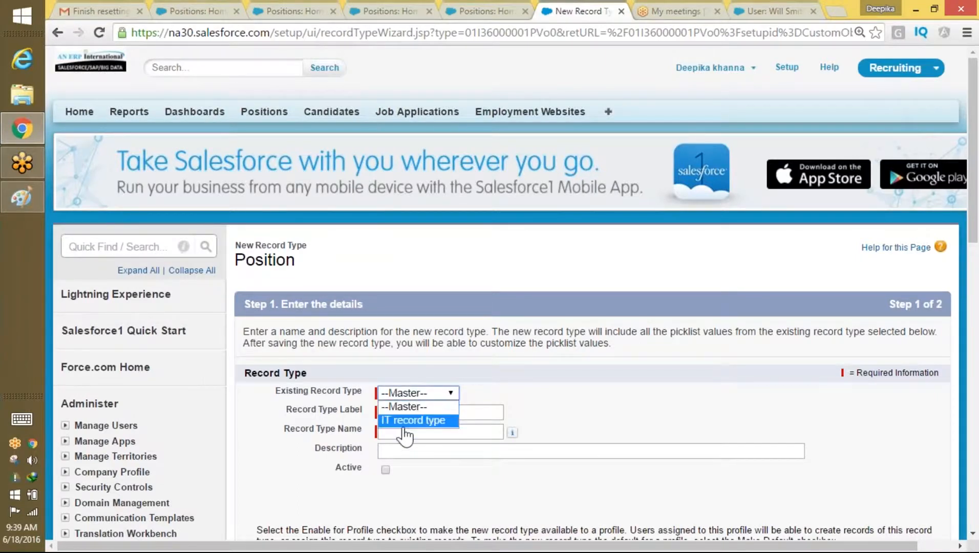
pyautogui.click(424, 407)
pyautogui.click(410, 412)
pyautogui.write('Non')
pyautogui.click(410, 429)
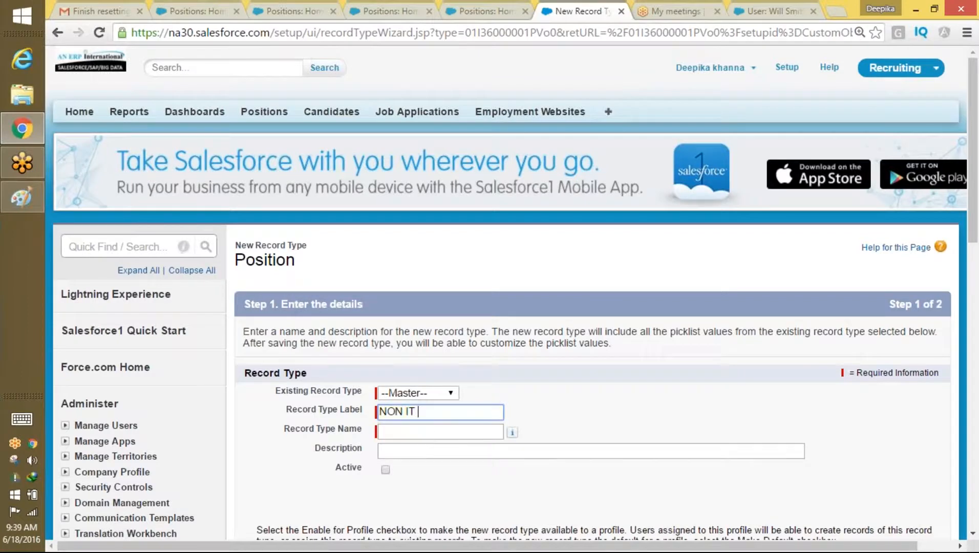
pyautogui.write('record type')
pyautogui.press('Tab')
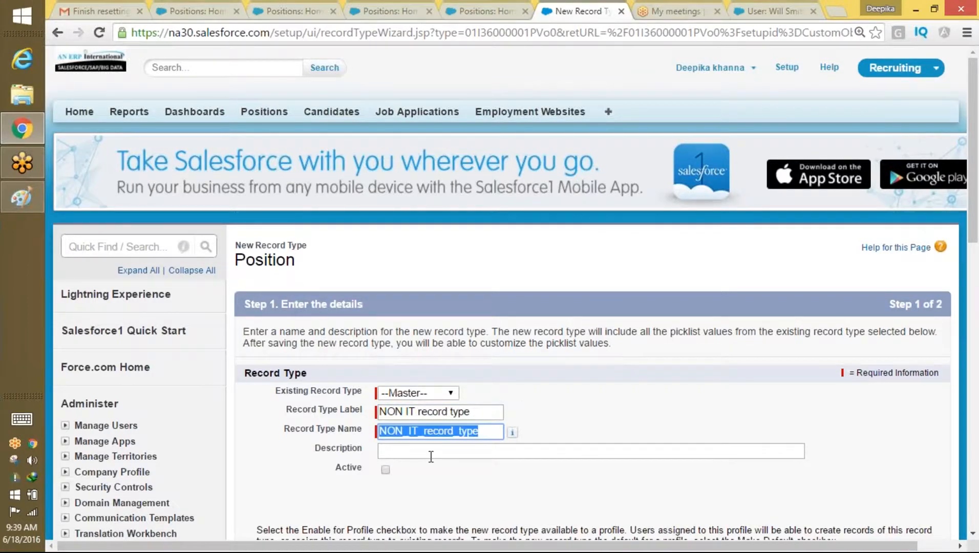
# Step: Make NON IT record type active and enabled for every profile, then proceed
pyautogui.click(387, 470)
pyautogui.scroll(-6, 939, 321)
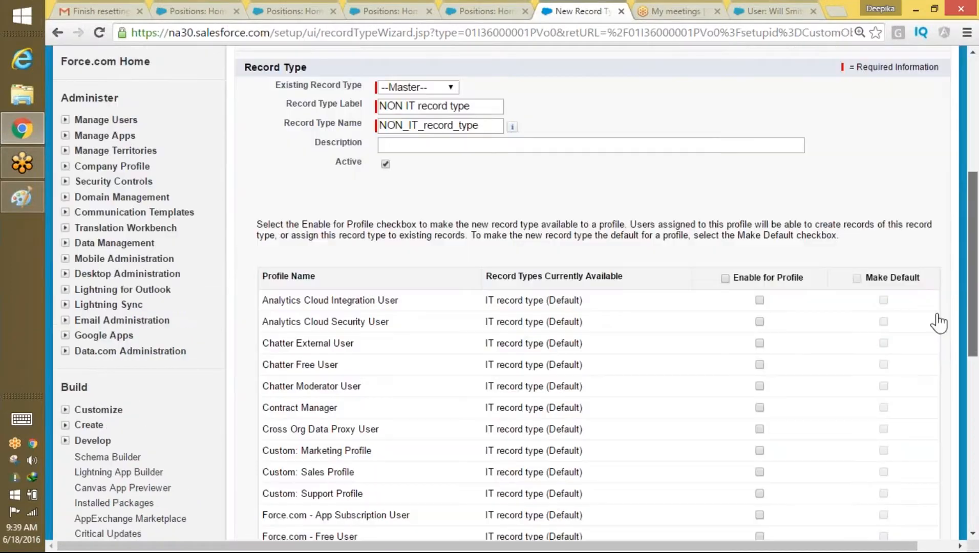
pyautogui.click(725, 273)
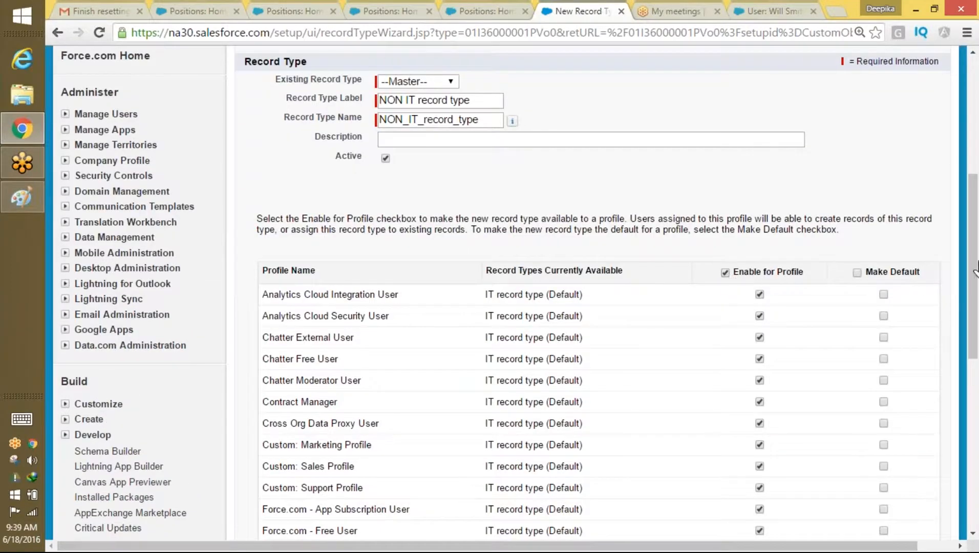
pyautogui.moveTo(975, 279); pyautogui.dragTo(976, 448)
pyautogui.click(891, 466)
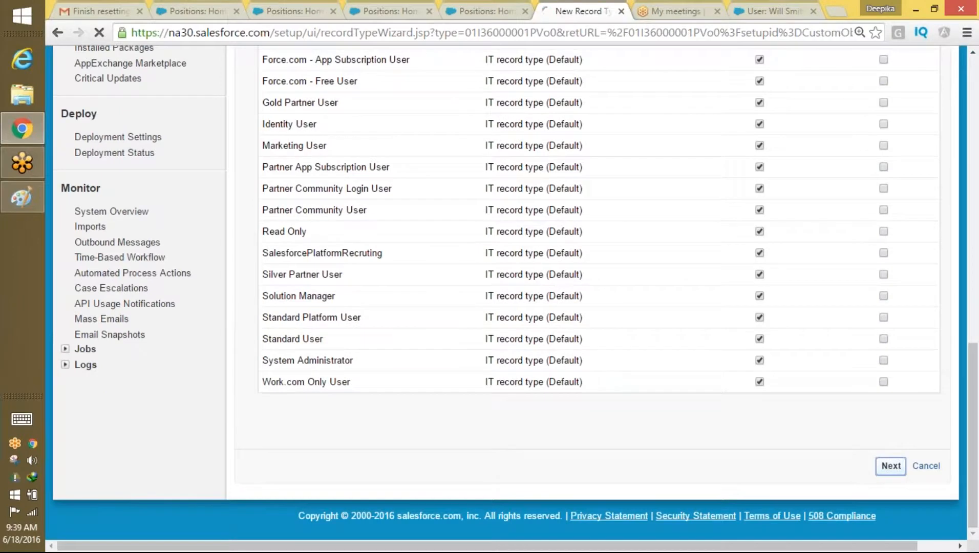
# Step: Assign Non IT LAYOUT to all profiles and save the NON IT record type
pyautogui.moveTo(974, 252); pyautogui.dragTo(973, 281)
pyautogui.click(512, 373)
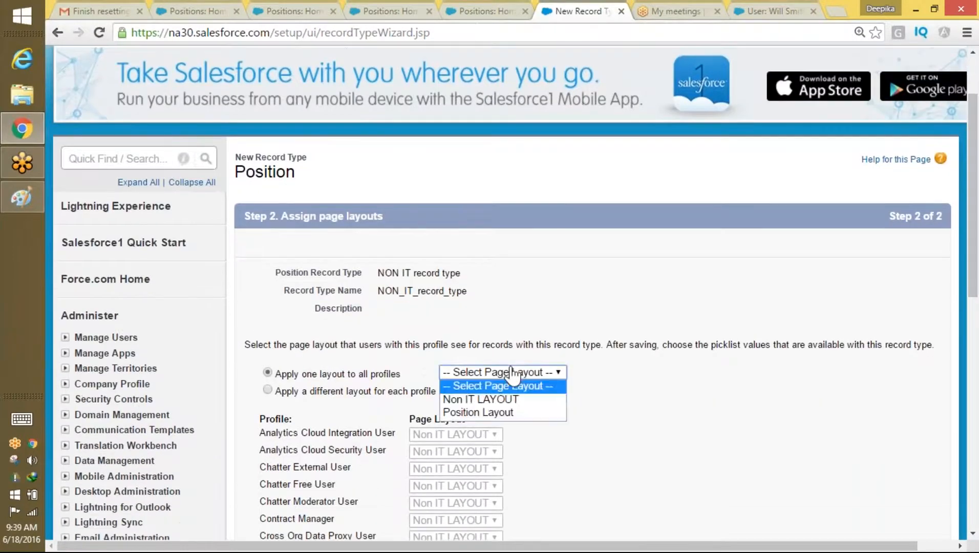
pyautogui.click(492, 404)
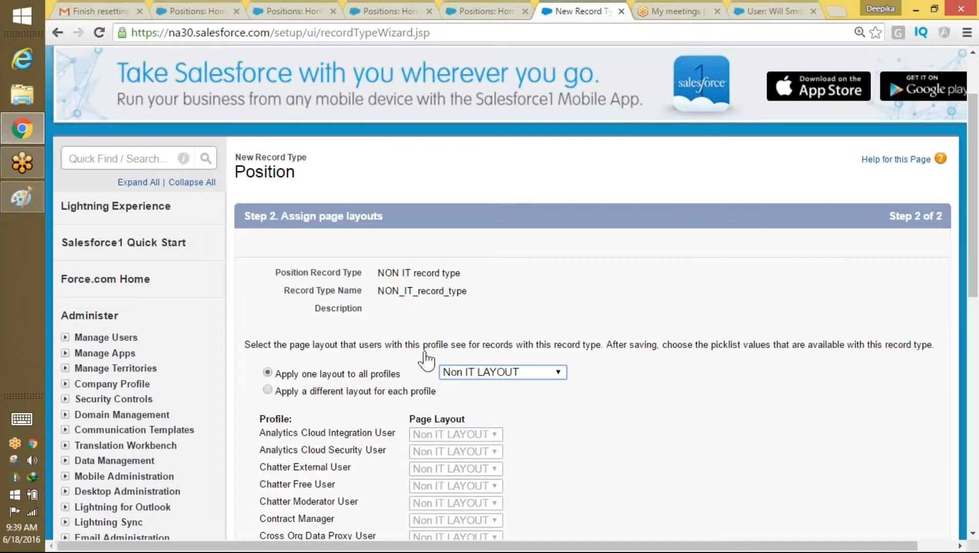
pyautogui.moveTo(461, 273); pyautogui.dragTo(377, 274)
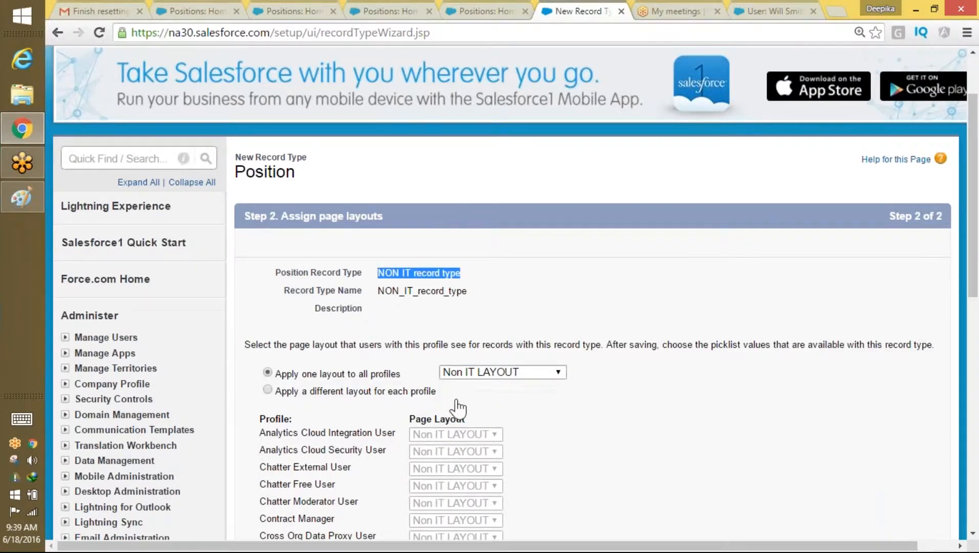
pyautogui.moveTo(976, 233); pyautogui.dragTo(957, 431)
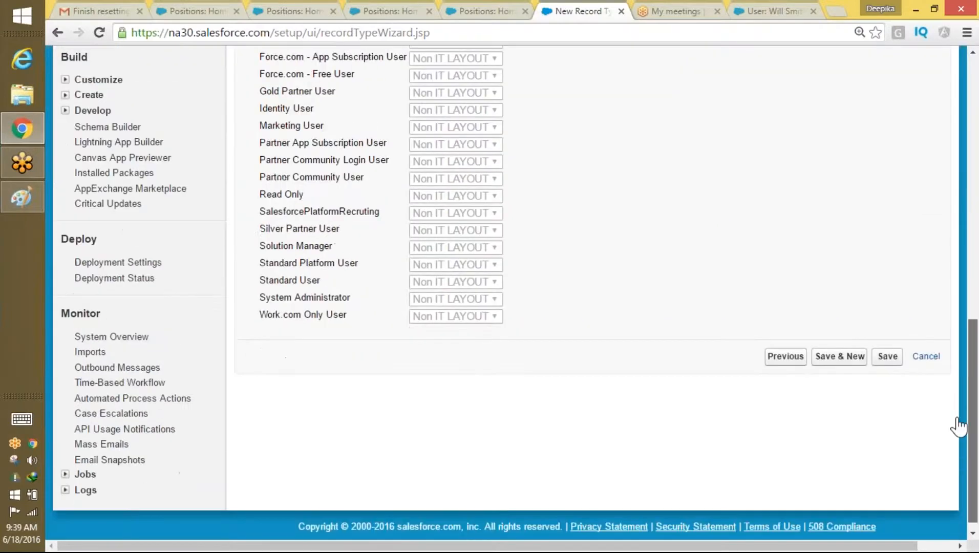
pyautogui.click(887, 357)
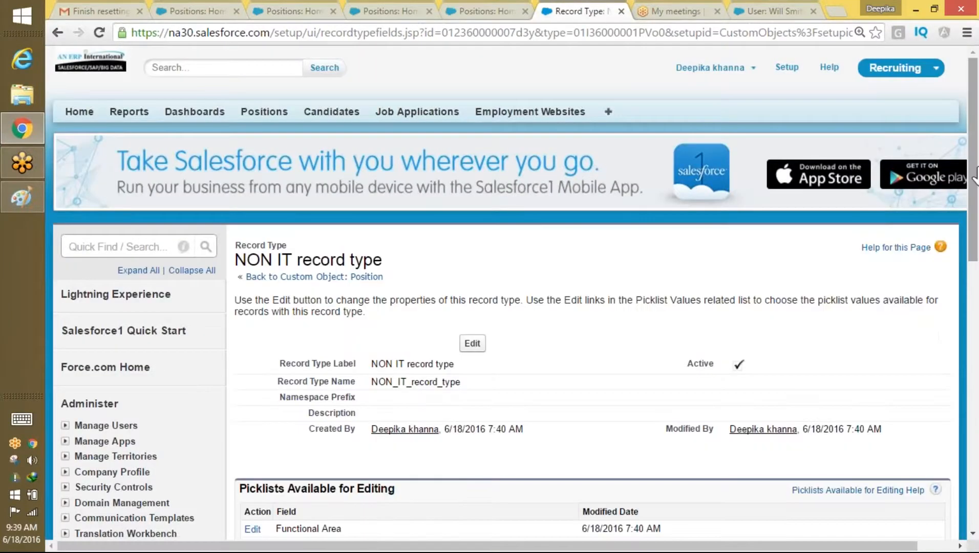
# Step: Remove Information Technology from NON IT's Functional Area picklist values and save
pyautogui.scroll(-3, 256, 353)
pyautogui.click(253, 353)
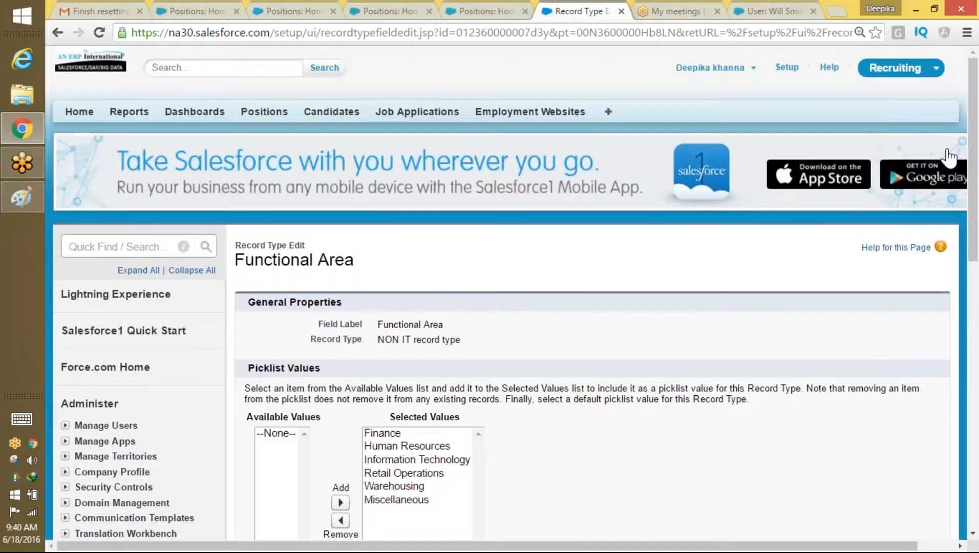
pyautogui.scroll(-2, 427, 388)
pyautogui.click(426, 384)
pyautogui.click(340, 443)
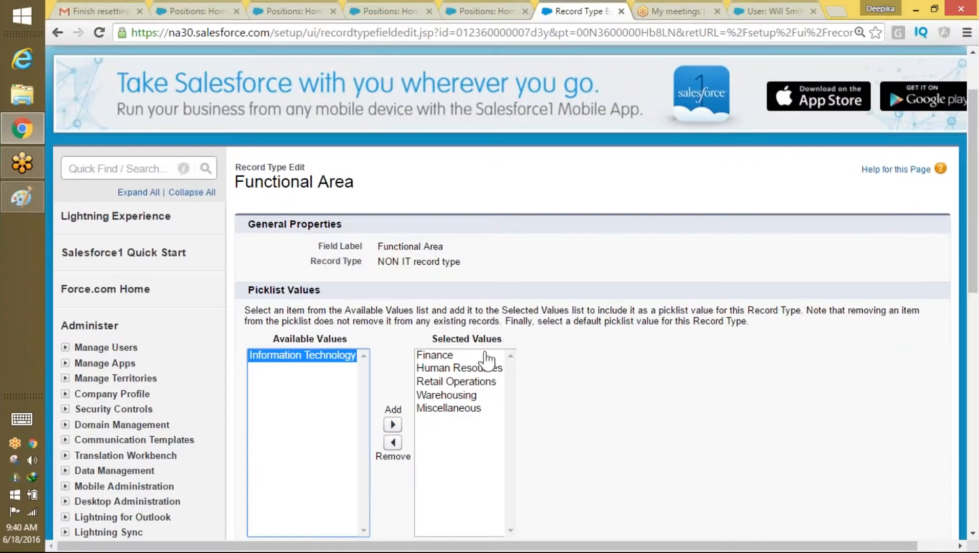
pyautogui.moveTo(973, 216); pyautogui.dragTo(953, 333)
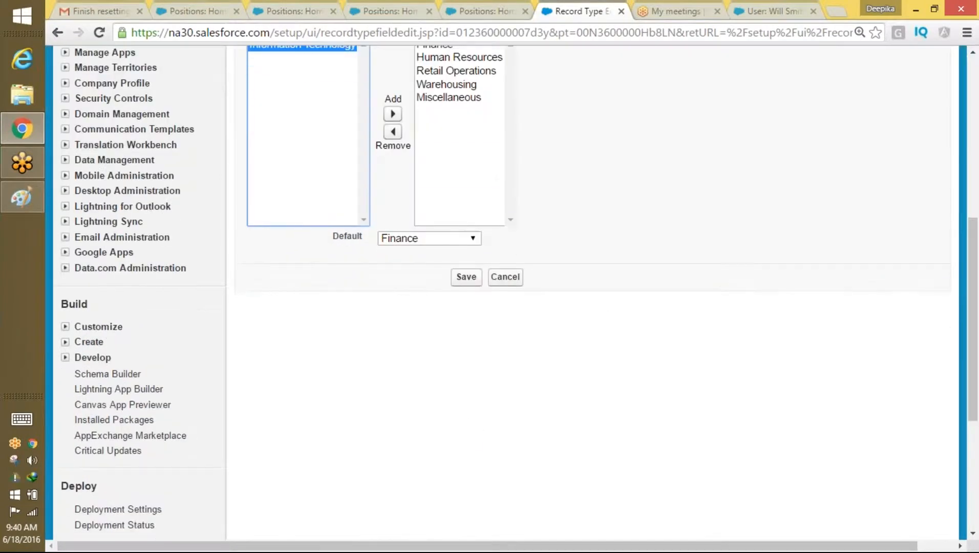
pyautogui.click(467, 279)
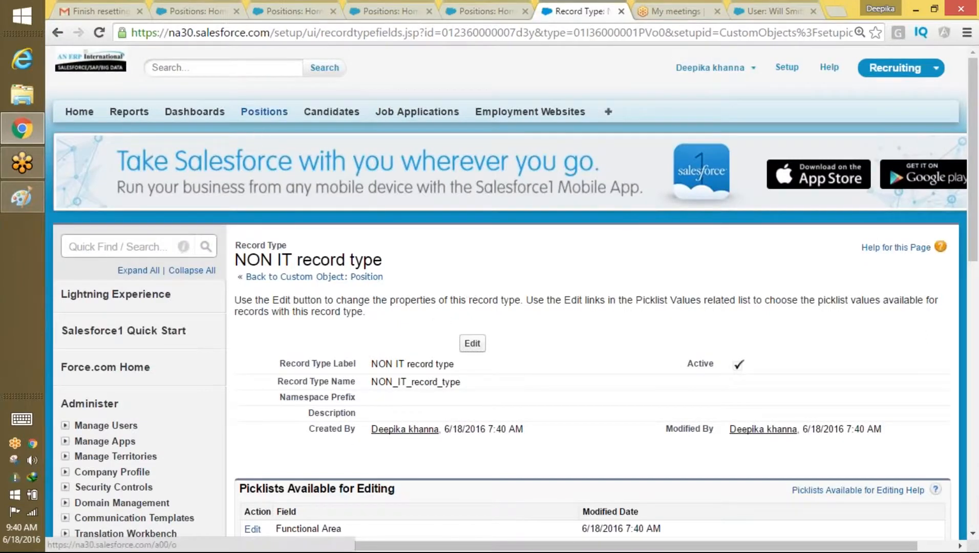
pyautogui.click(264, 112)
# Step: Start a new Position, switching the record type from NON IT to IT, and open its form
pyautogui.click(472, 229)
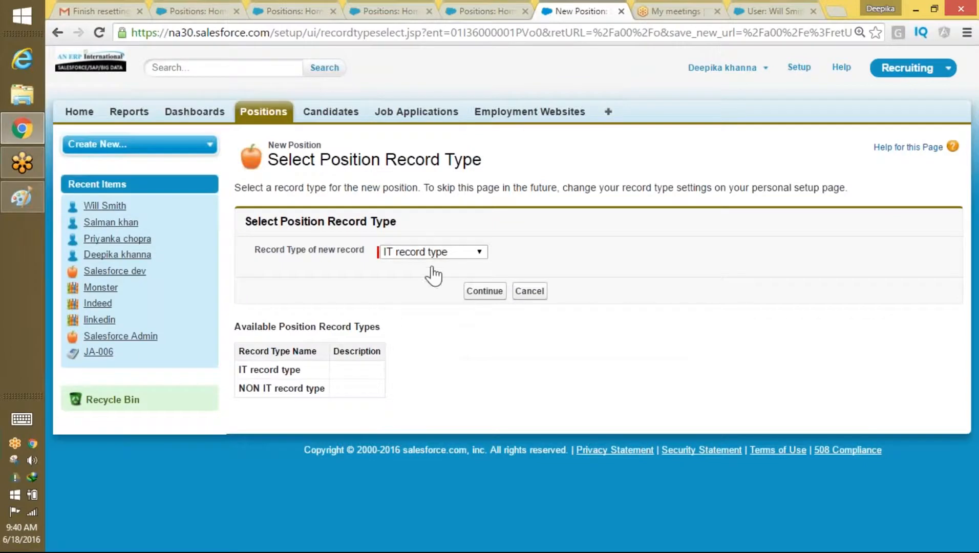
pyautogui.click(477, 253)
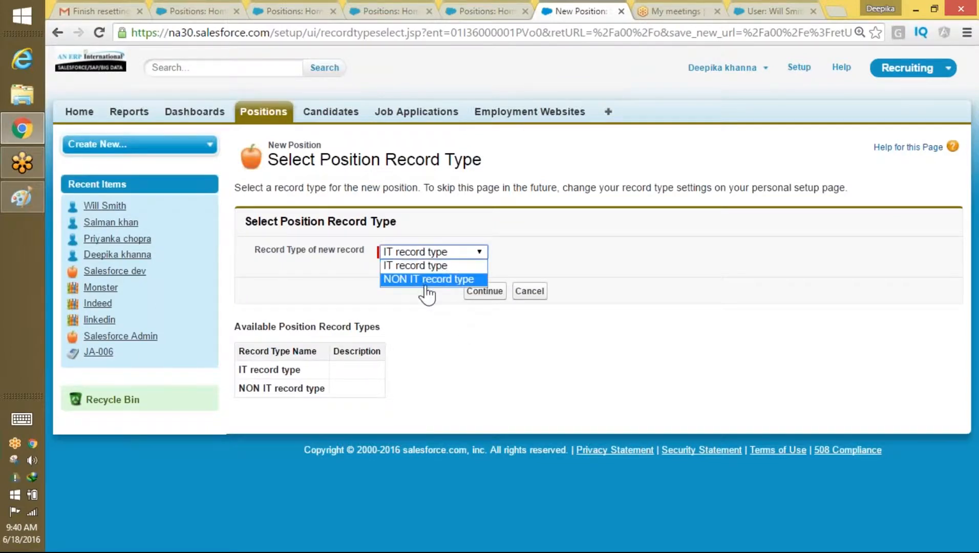
pyautogui.click(433, 278)
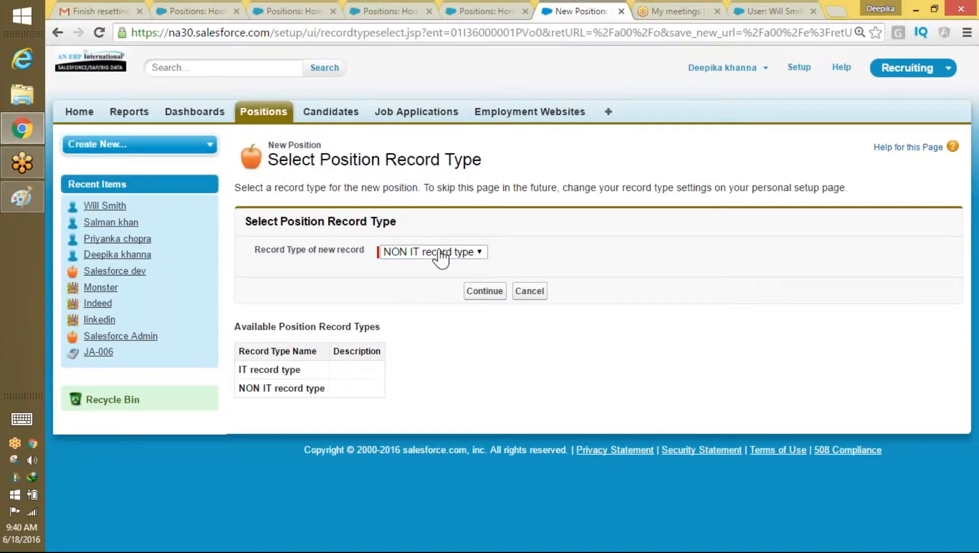
pyautogui.click(439, 255)
pyautogui.click(423, 266)
pyautogui.click(484, 291)
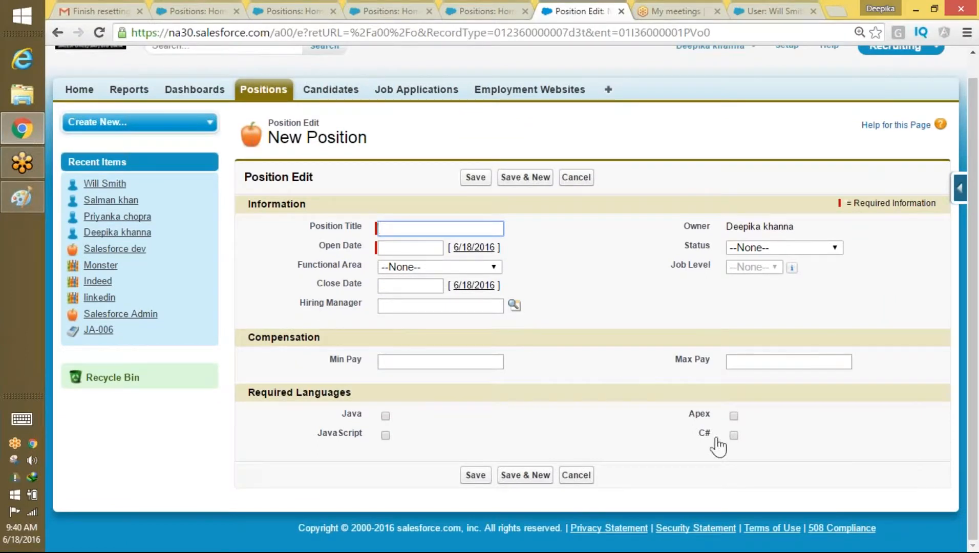
# Step: Open a new NON IT Position form and check its Functional Area options
pyautogui.click(284, 88)
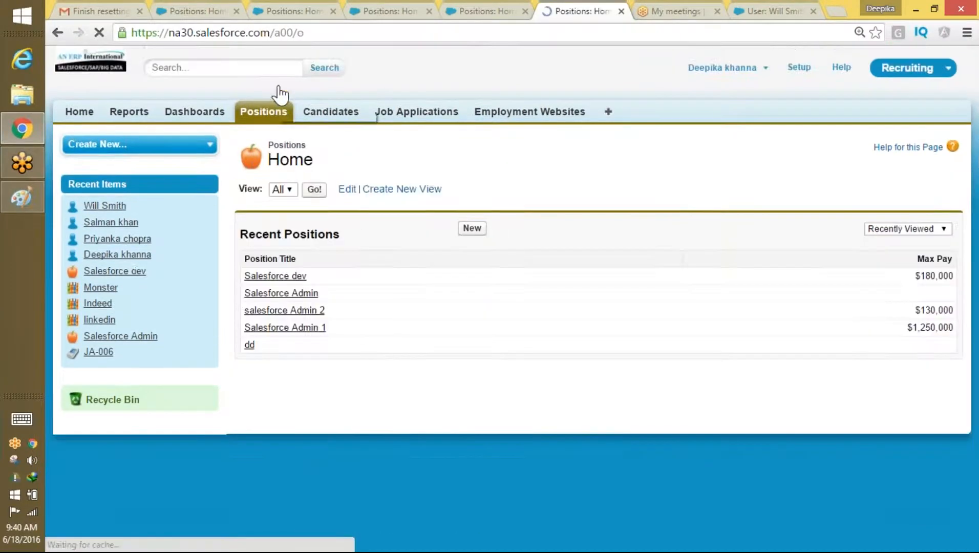
pyautogui.click(472, 228)
pyautogui.click(427, 256)
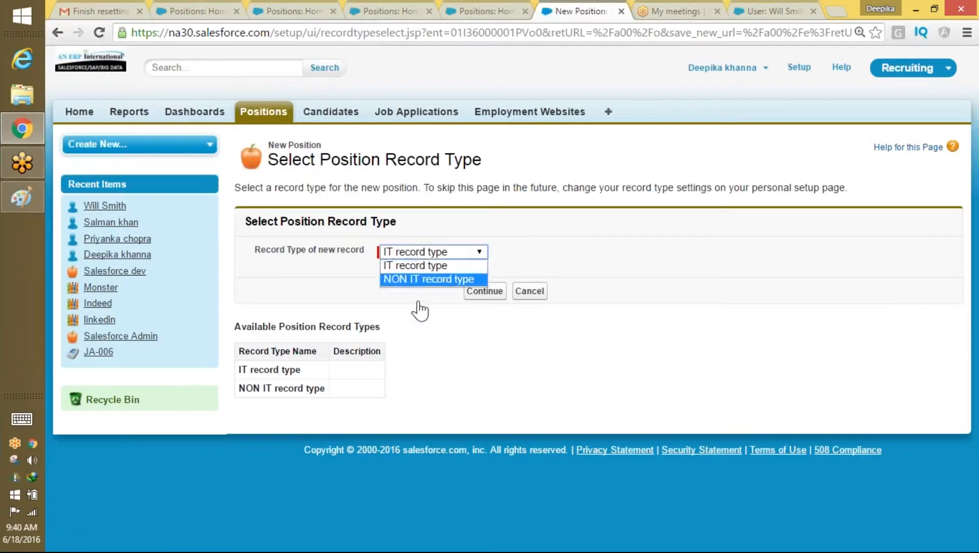
pyautogui.click(437, 278)
pyautogui.click(484, 291)
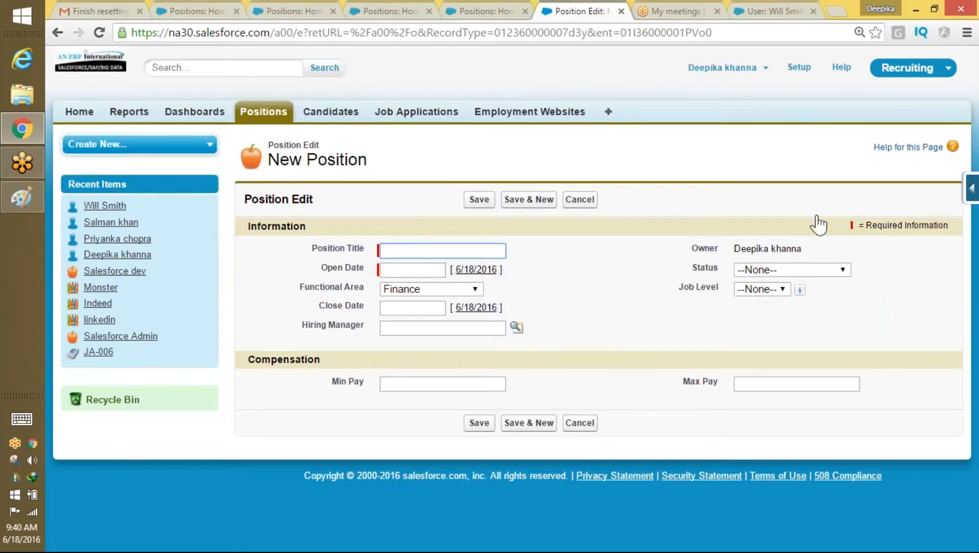
pyautogui.click(425, 290)
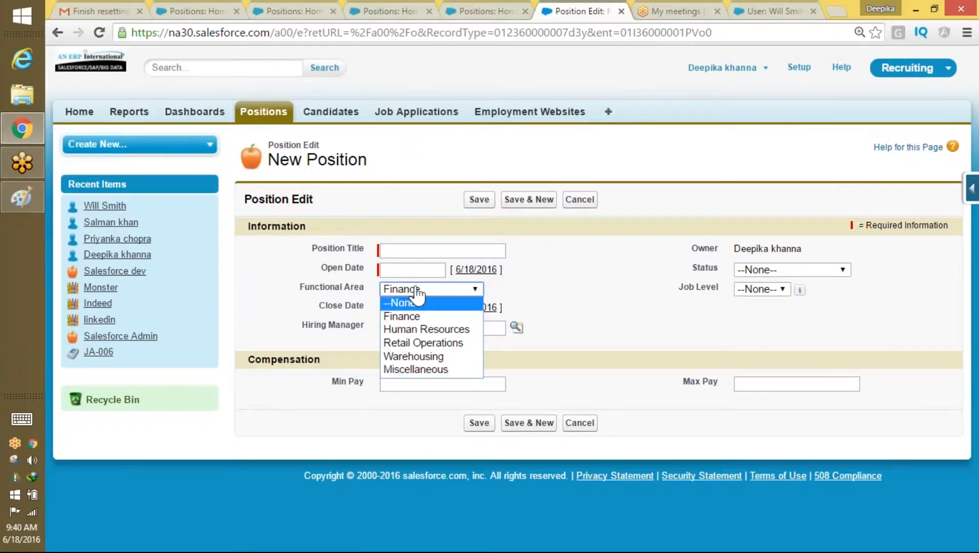
# Step: Open a new IT Position form and set Functional Area to Information Technology
pyautogui.click(264, 119)
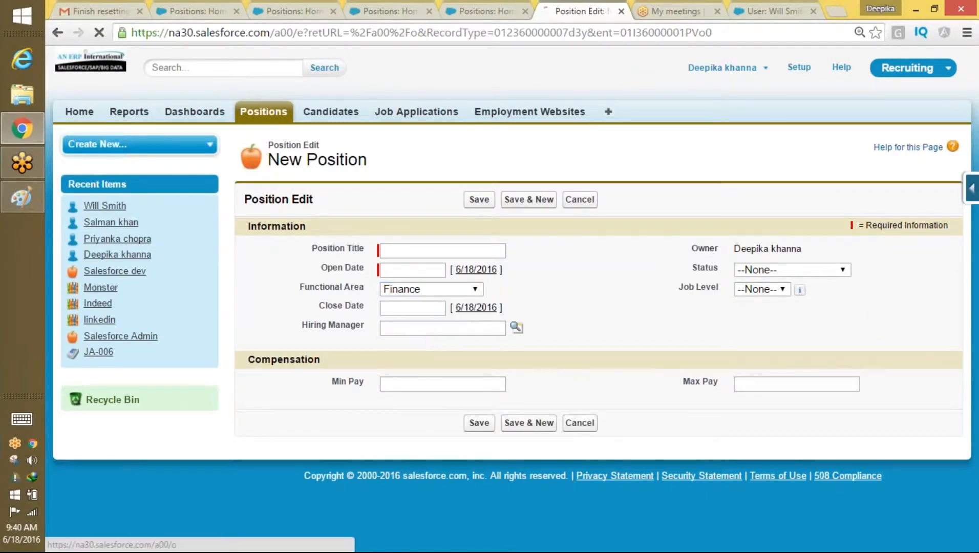
pyautogui.click(473, 228)
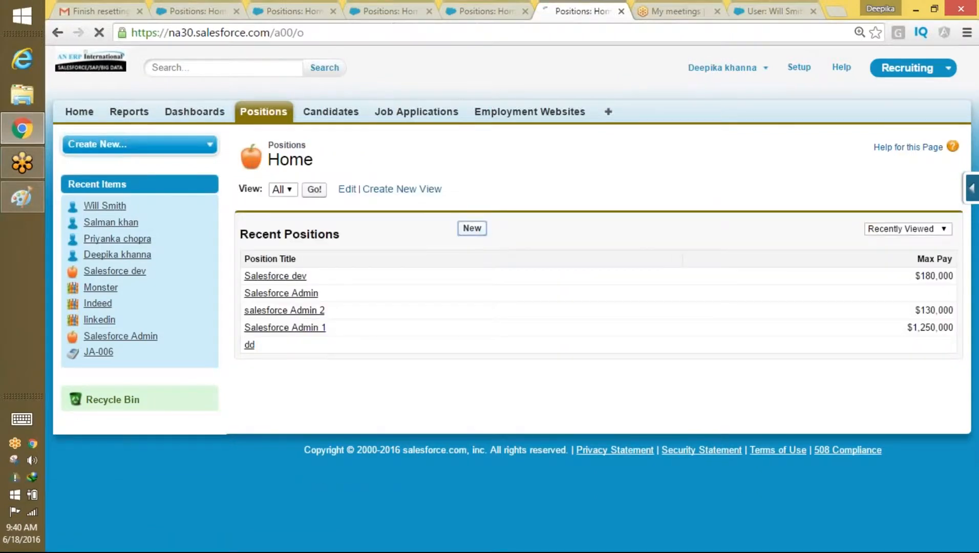
pyautogui.click(459, 253)
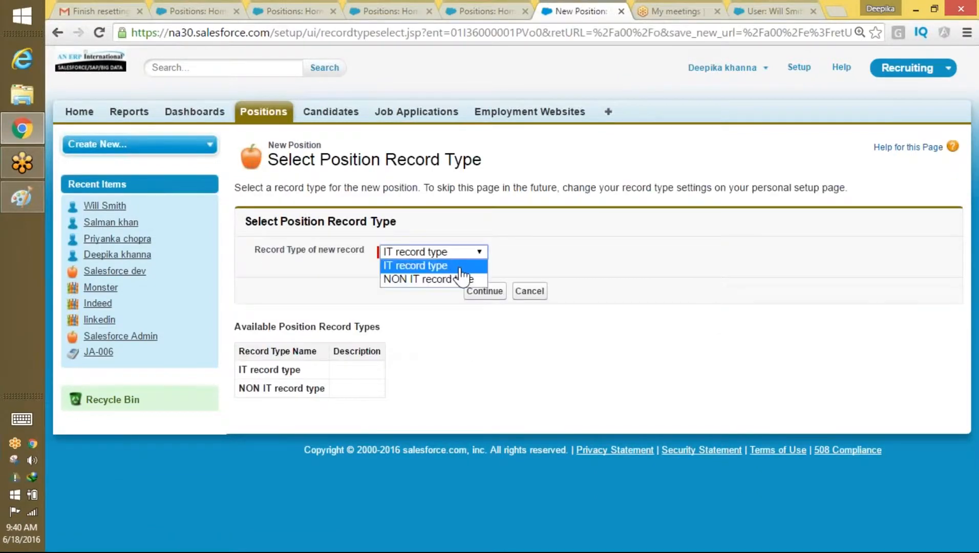
pyautogui.click(461, 266)
pyautogui.click(484, 290)
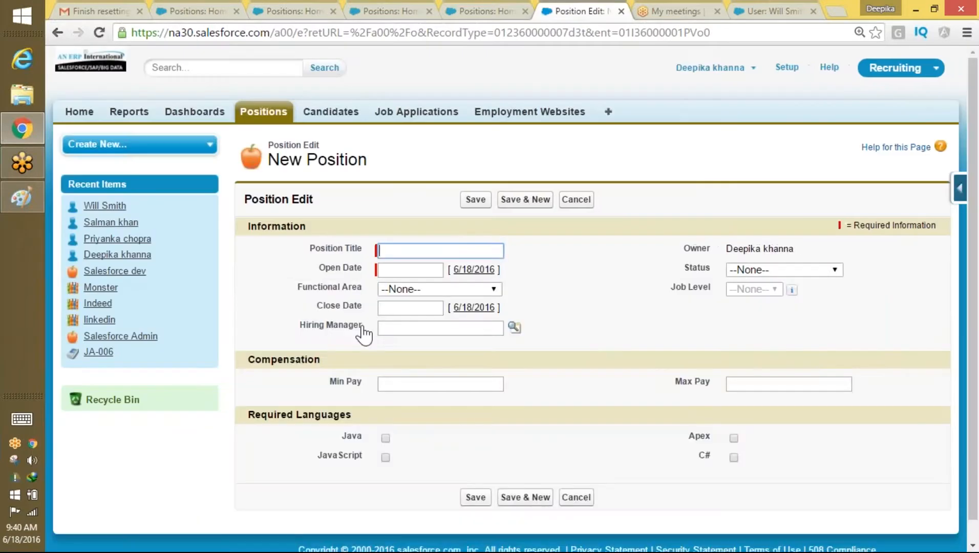
pyautogui.click(444, 291)
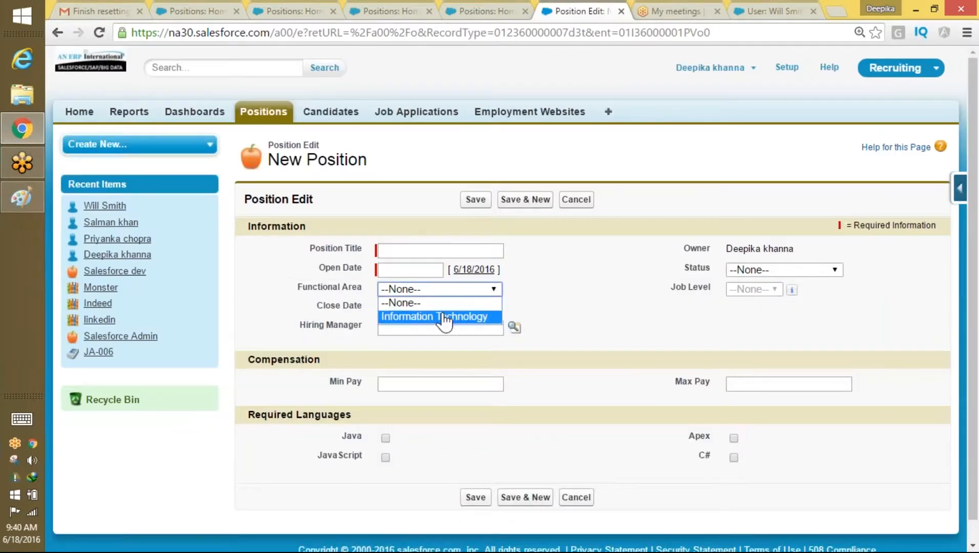
pyautogui.click(441, 317)
pyautogui.click(432, 291)
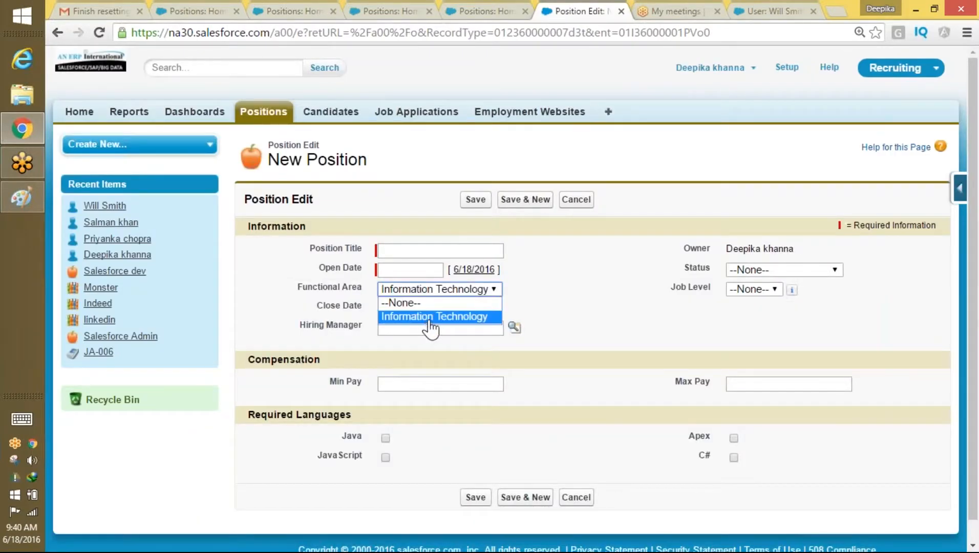
pyautogui.click(431, 318)
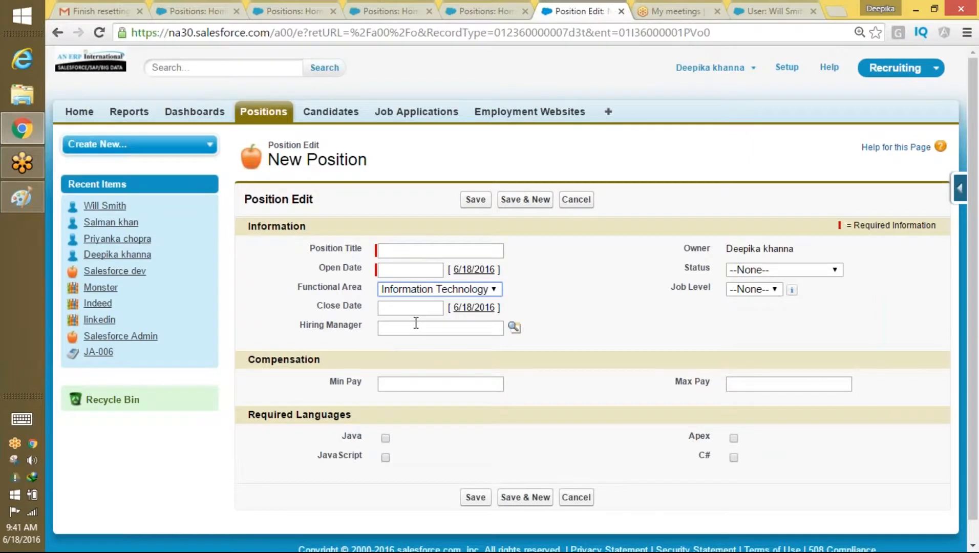
# Step: Inspect the IT form's Status and Job Level picklists without changing them
pyautogui.moveTo(786, 249); pyautogui.dragTo(781, 269)
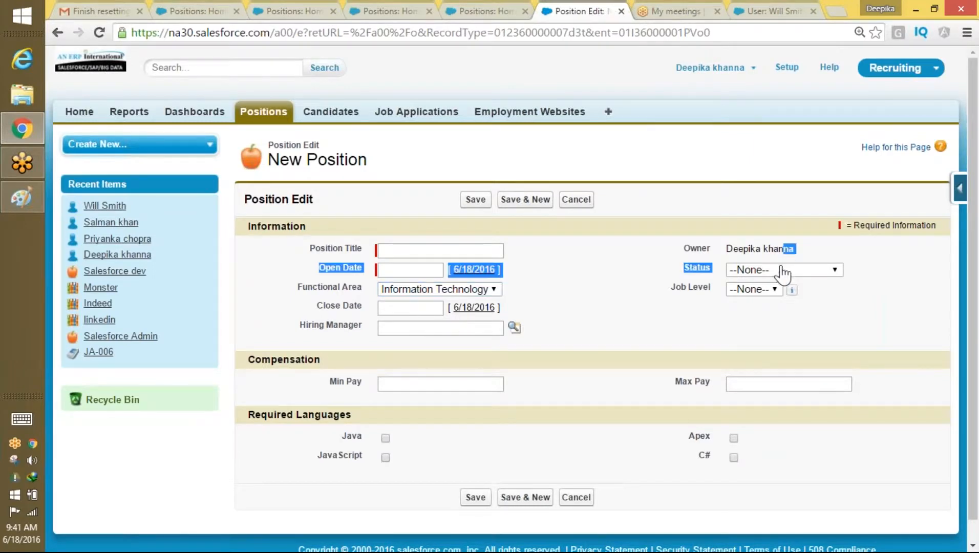
pyautogui.click(781, 269)
pyautogui.click(768, 376)
pyautogui.click(749, 291)
pyautogui.click(656, 320)
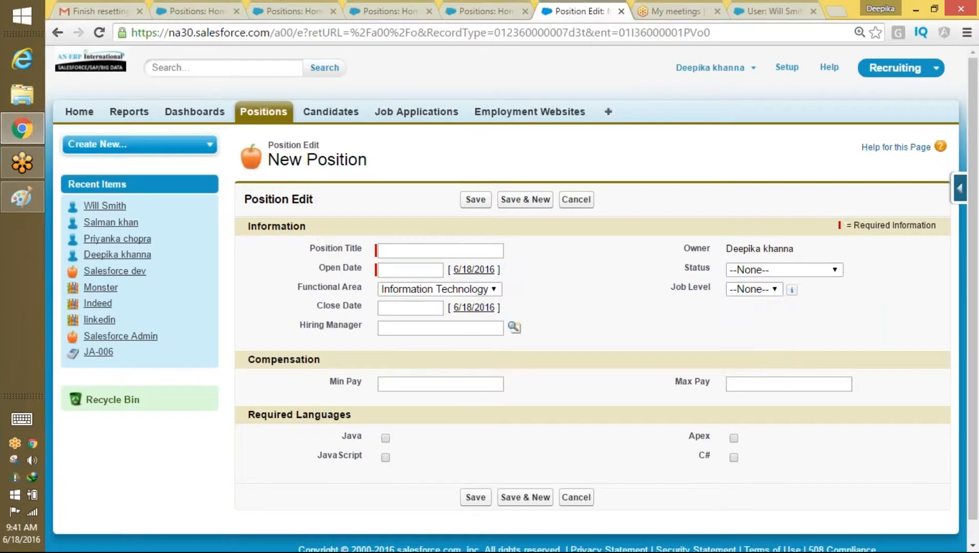
# Step: Open a new NON IT Position form and review its Functional Area, FN Job Level and Status options
pyautogui.click(287, 125)
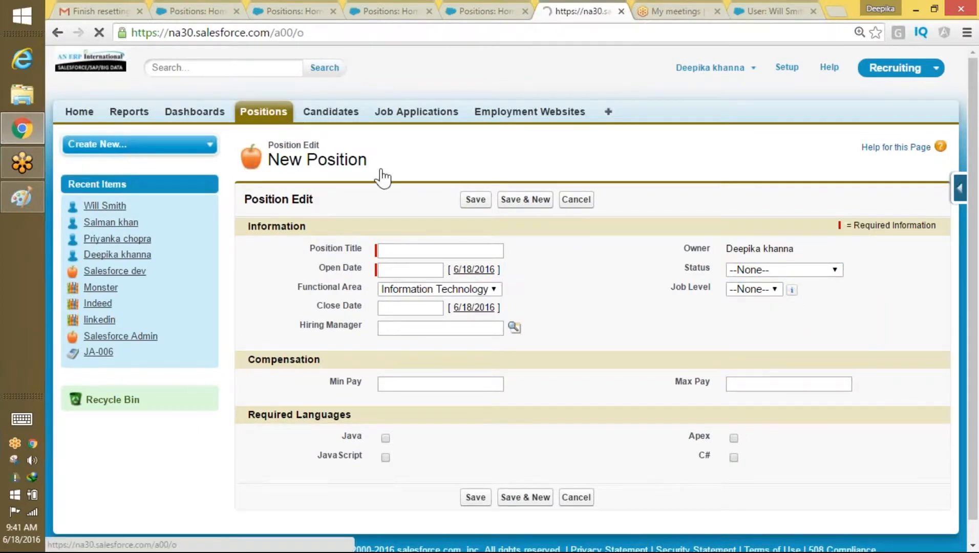
pyautogui.click(472, 228)
pyautogui.click(436, 252)
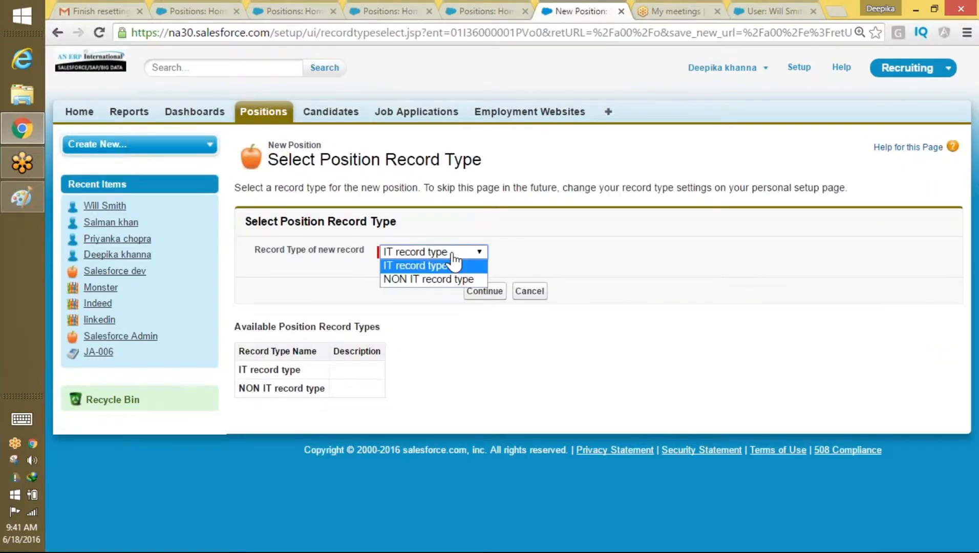
pyautogui.click(435, 279)
pyautogui.click(485, 292)
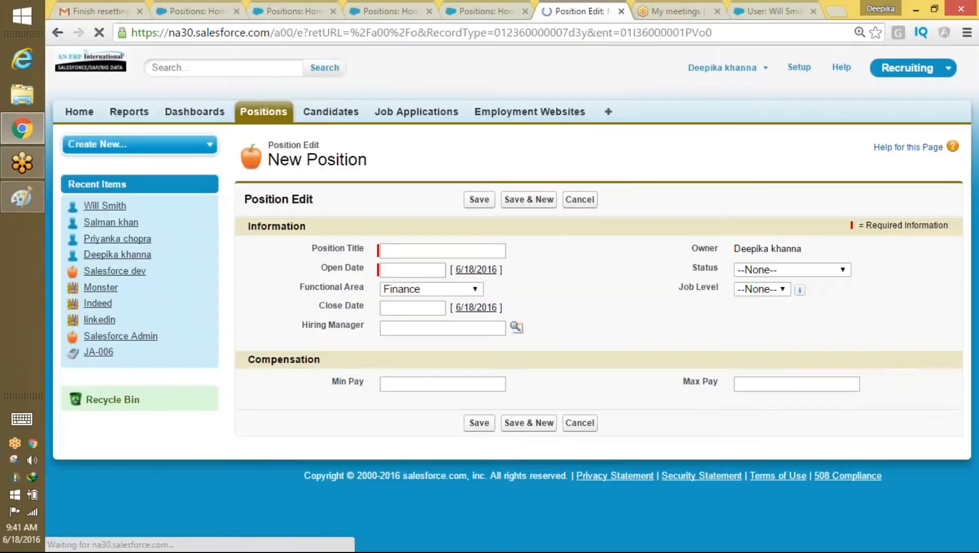
pyautogui.click(445, 290)
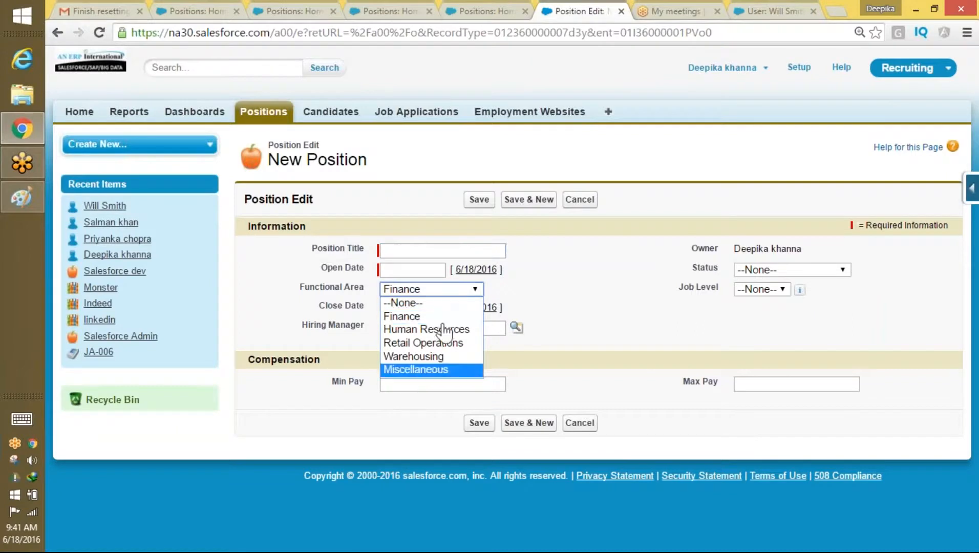
pyautogui.click(782, 290)
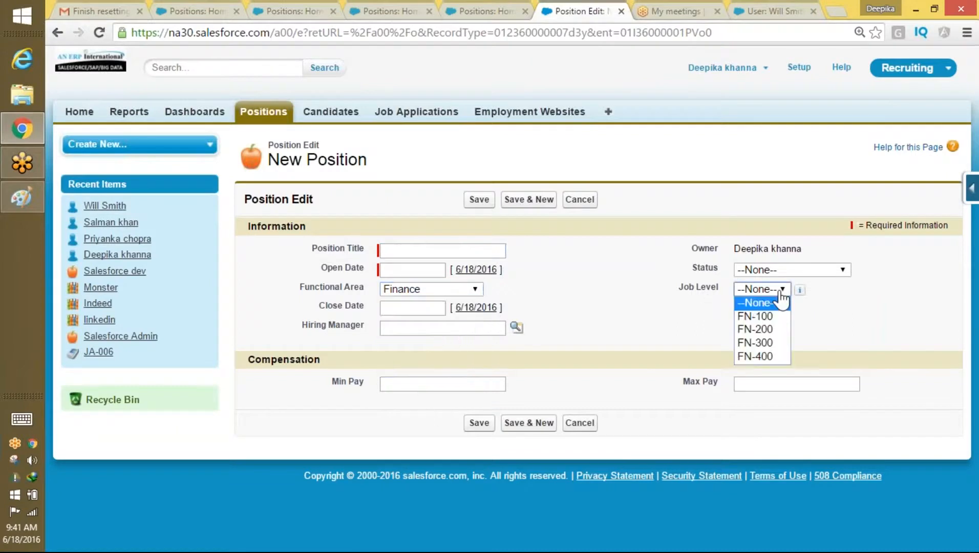
pyautogui.click(822, 271)
pyautogui.click(546, 292)
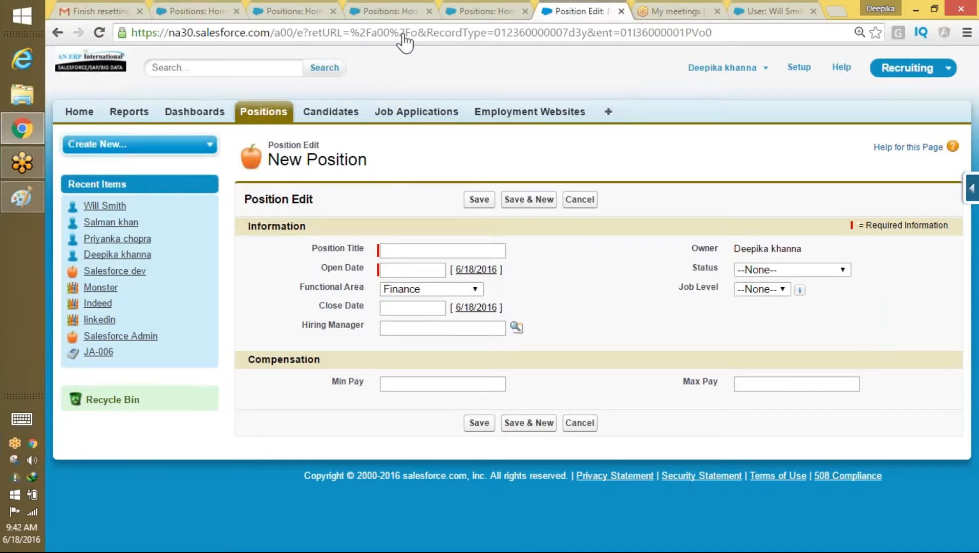
# Step: Switch to the Candidates home list, leaving the New Position form unsaved
pyautogui.click(333, 111)
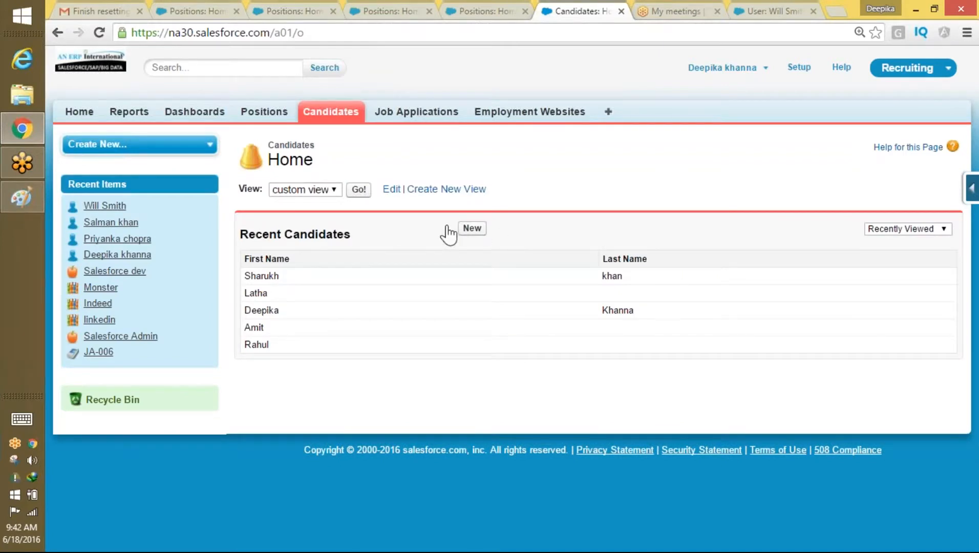
# Step: Open a blank New Candidate form and point out its US Citizen and Visa Required fields
pyautogui.click(471, 229)
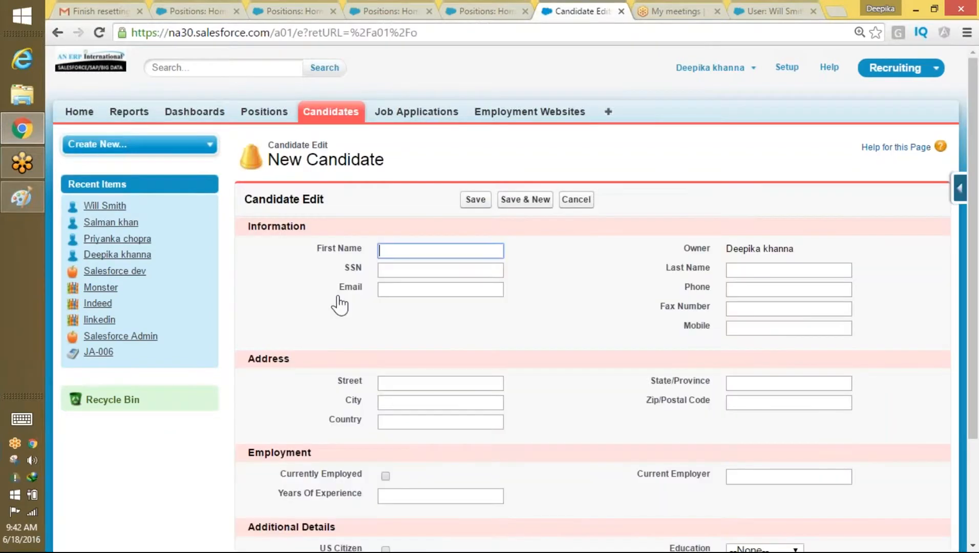
pyautogui.scroll(-3, 853, 303)
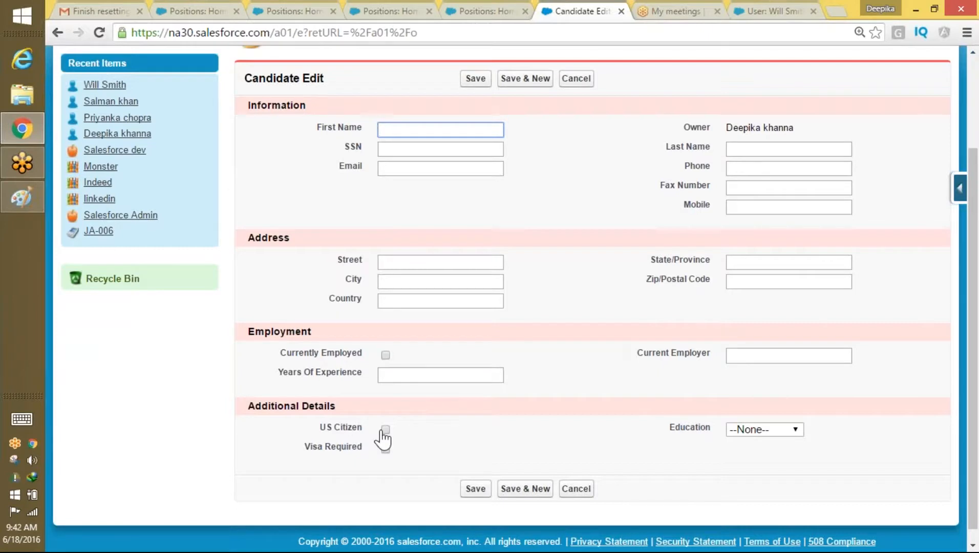
pyautogui.moveTo(296, 447); pyautogui.dragTo(393, 447)
pyautogui.moveTo(304, 451); pyautogui.dragTo(405, 453)
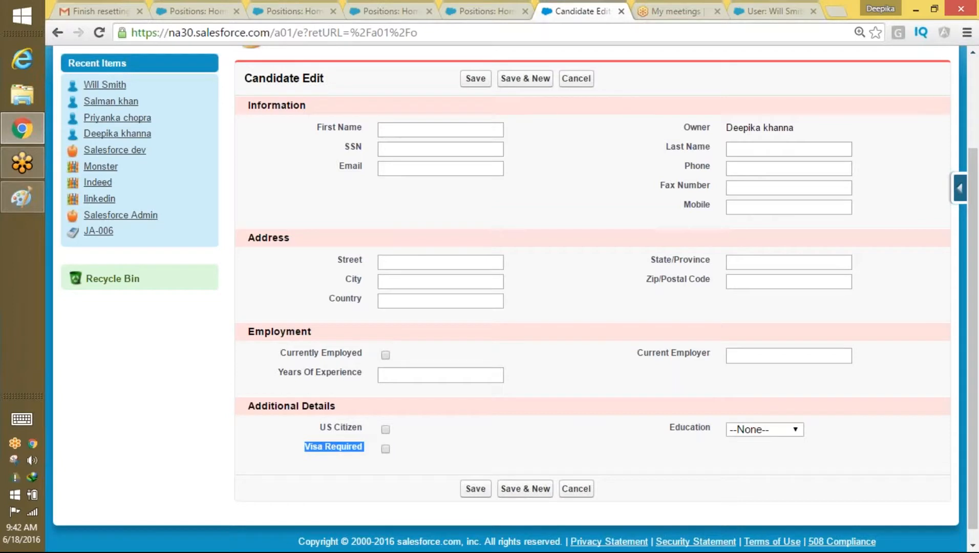
pyautogui.click(374, 476)
pyautogui.doubleClick(421, 425)
pyautogui.moveTo(304, 450); pyautogui.dragTo(391, 453)
pyautogui.click(553, 21)
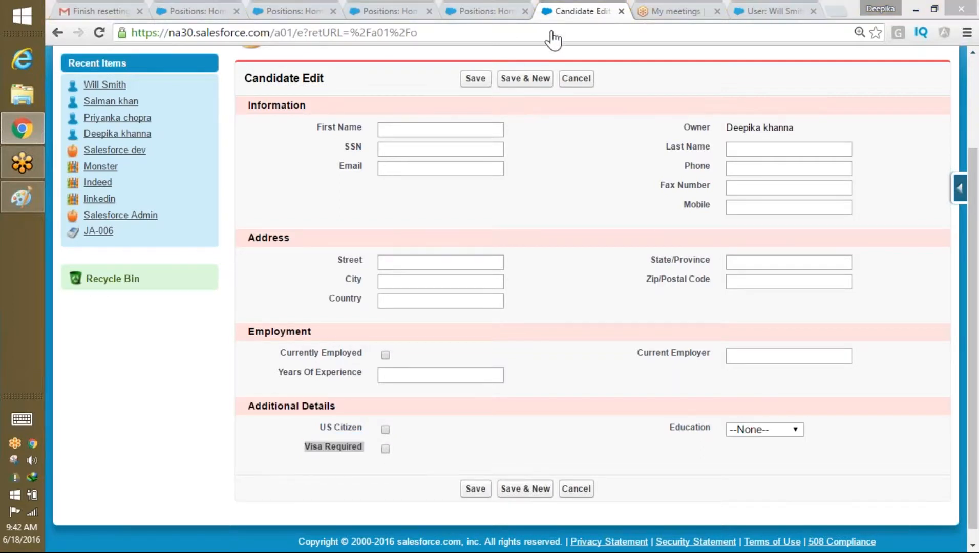
pyautogui.scroll(3, 746, 61)
# Step: Log out and log back in as a different saved user
pyautogui.click(750, 66)
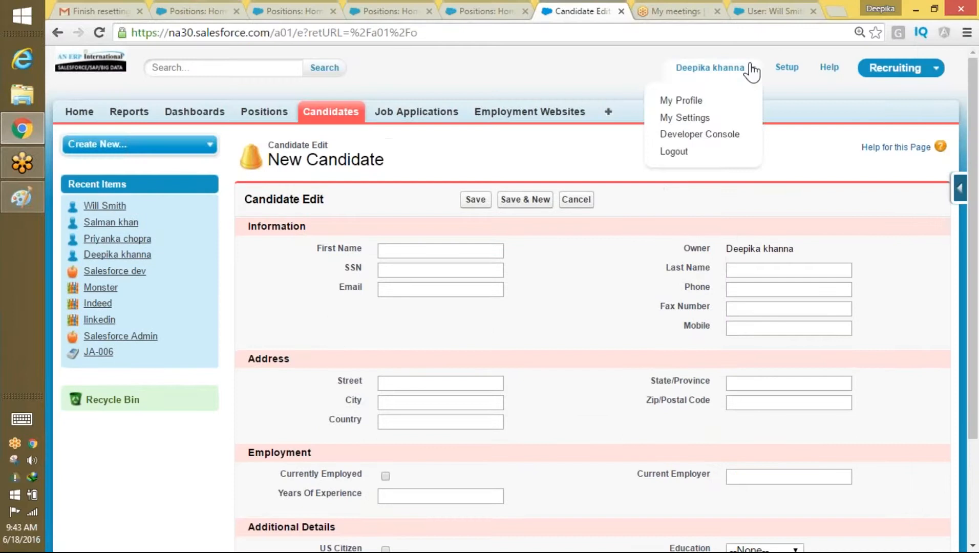
pyautogui.click(676, 152)
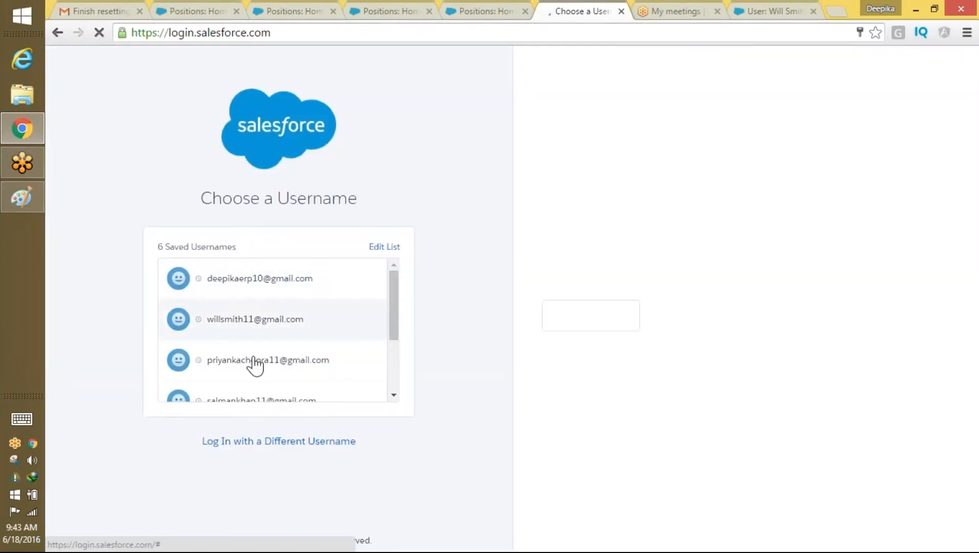
pyautogui.click(256, 363)
pyautogui.press('Return')
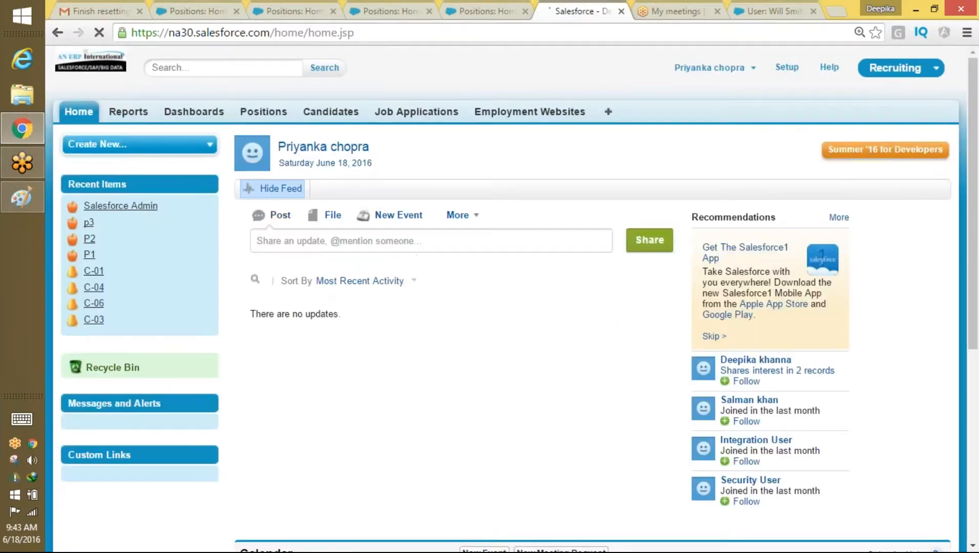
# Step: Start a new Position with the IT record type to view its form
pyautogui.click(263, 111)
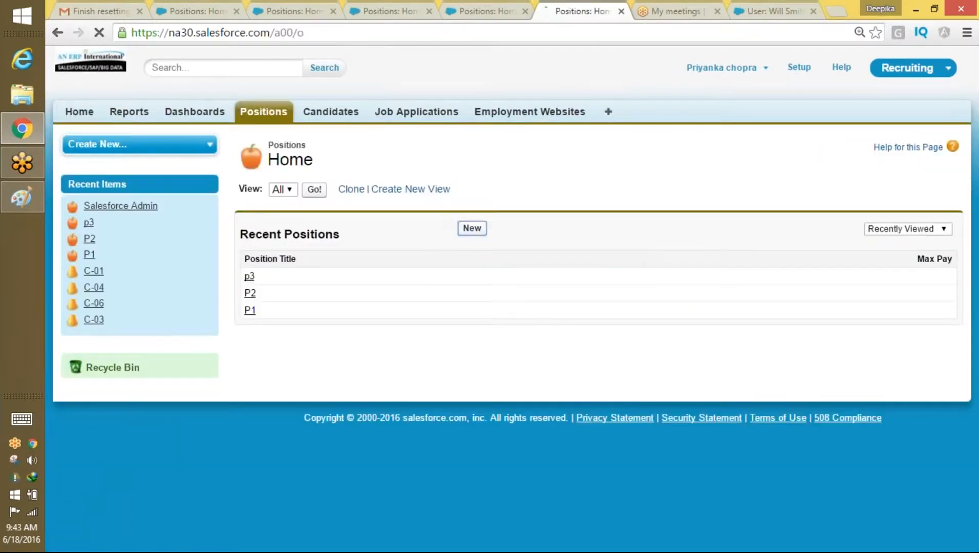
pyautogui.click(469, 225)
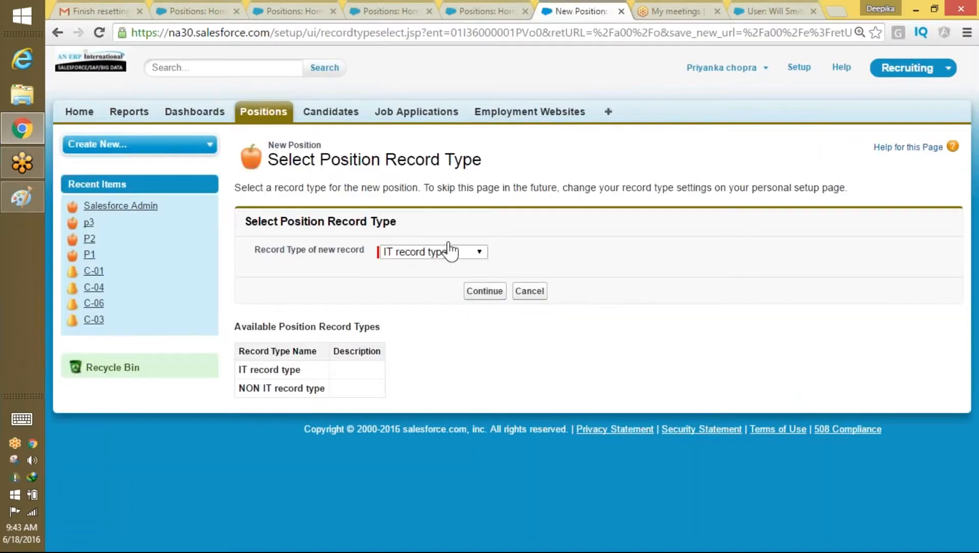
pyautogui.click(431, 255)
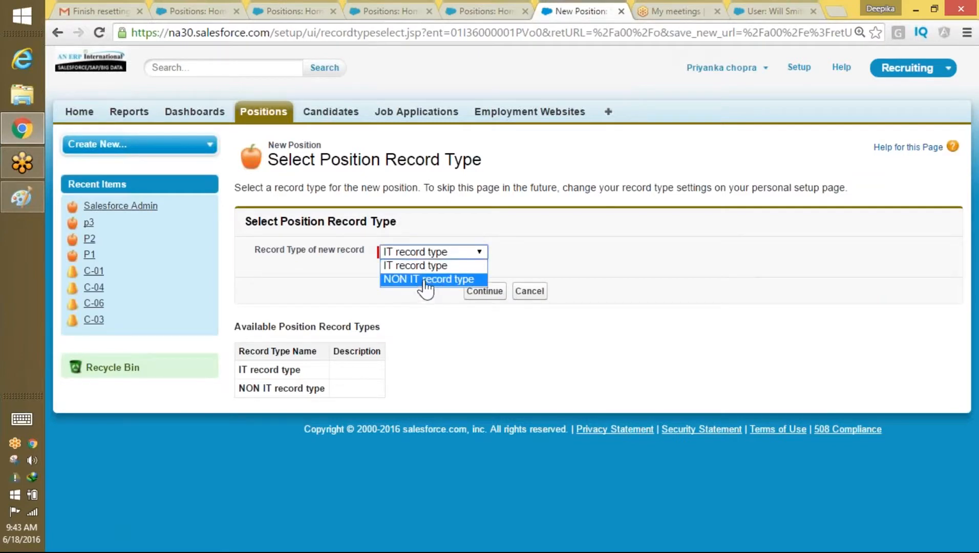
pyautogui.click(421, 268)
pyautogui.click(484, 291)
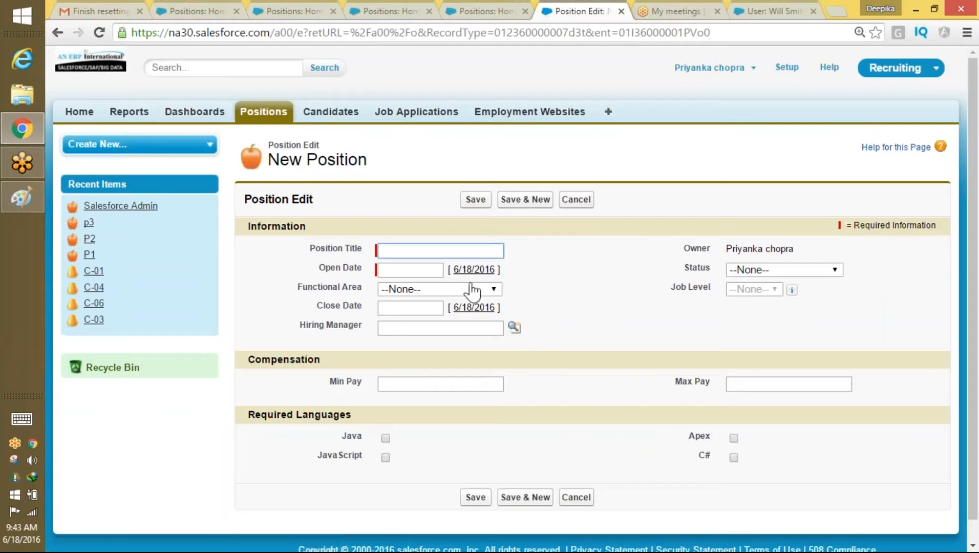
pyautogui.click(292, 134)
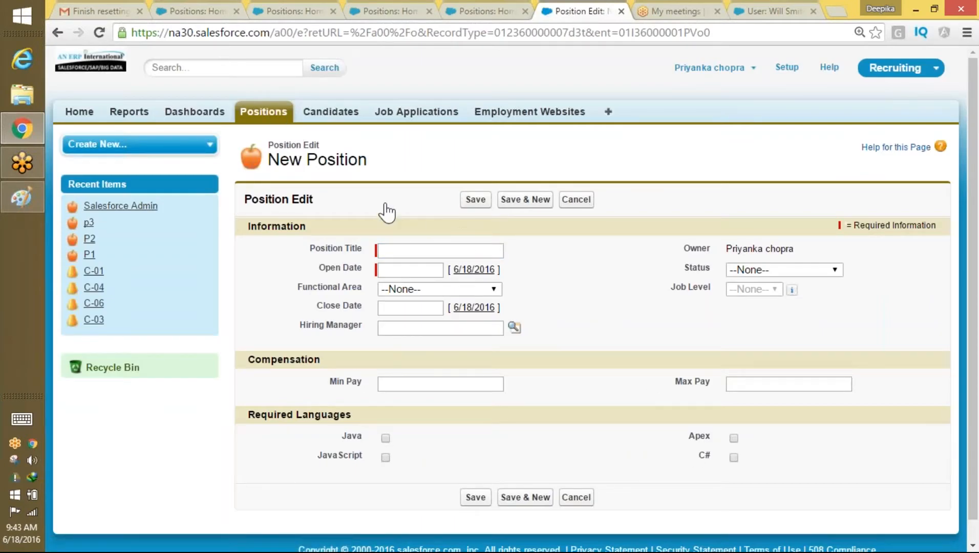
# Step: Start a new Position with the NON IT record type instead
pyautogui.click(277, 114)
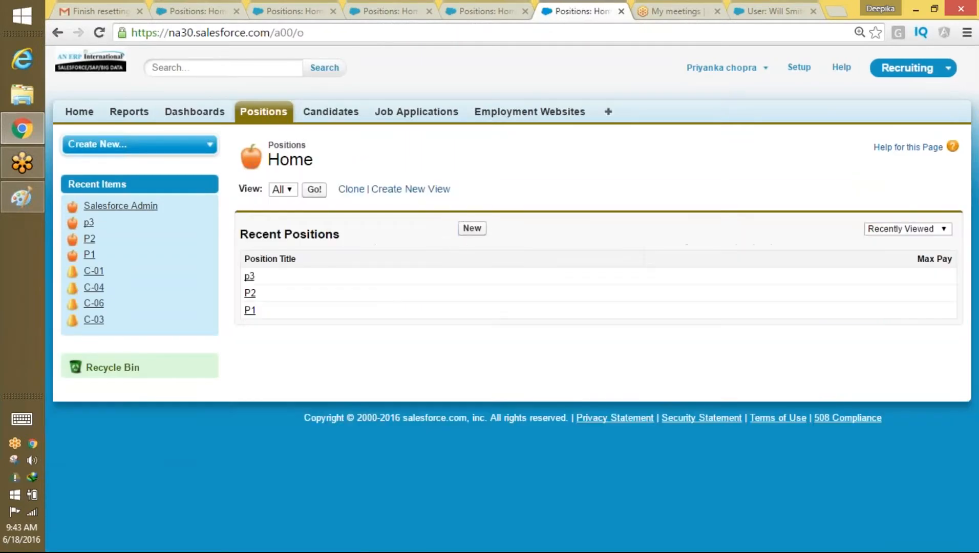
pyautogui.click(472, 228)
pyautogui.click(451, 252)
pyautogui.click(445, 279)
pyautogui.click(479, 291)
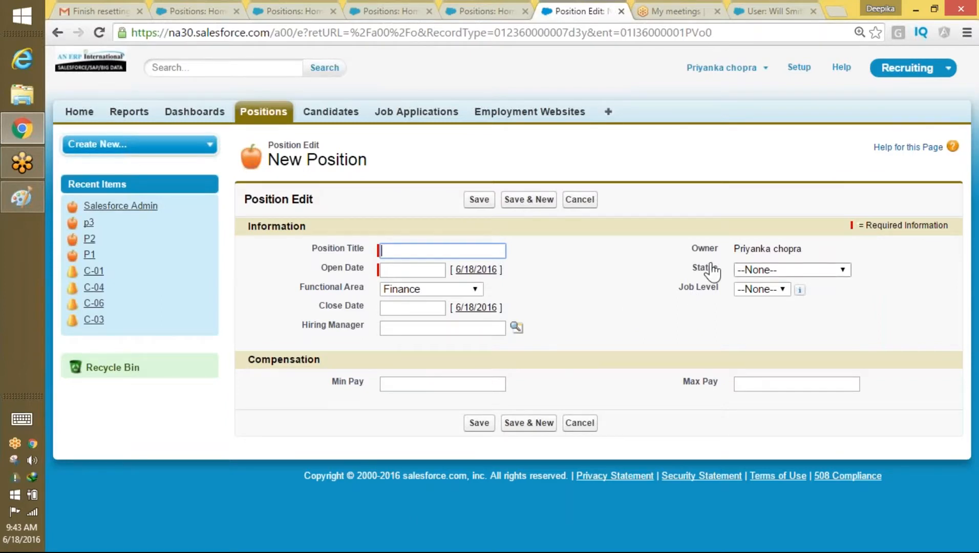
pyautogui.click(733, 67)
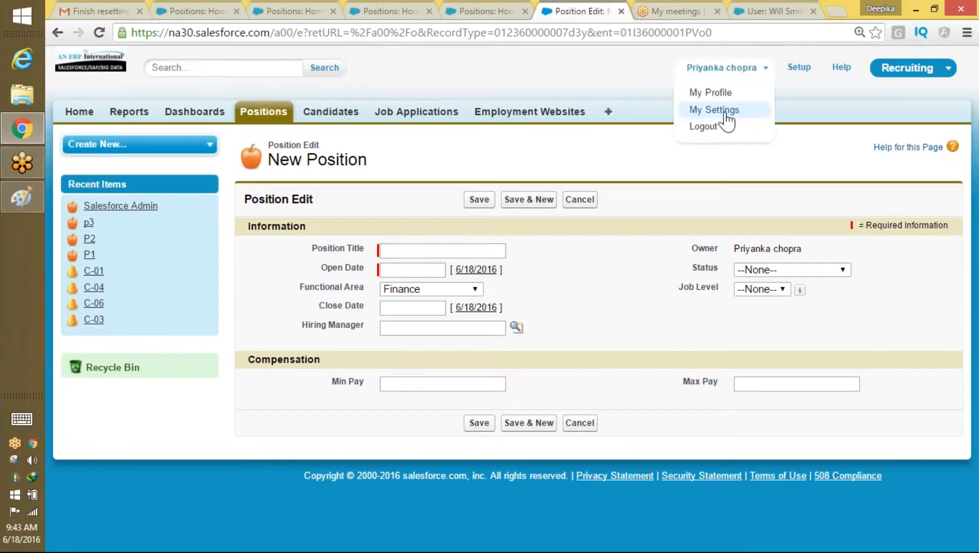
# Step: Set Position to use its default IT record type automatically, save, and test with a new Position
pyautogui.click(725, 112)
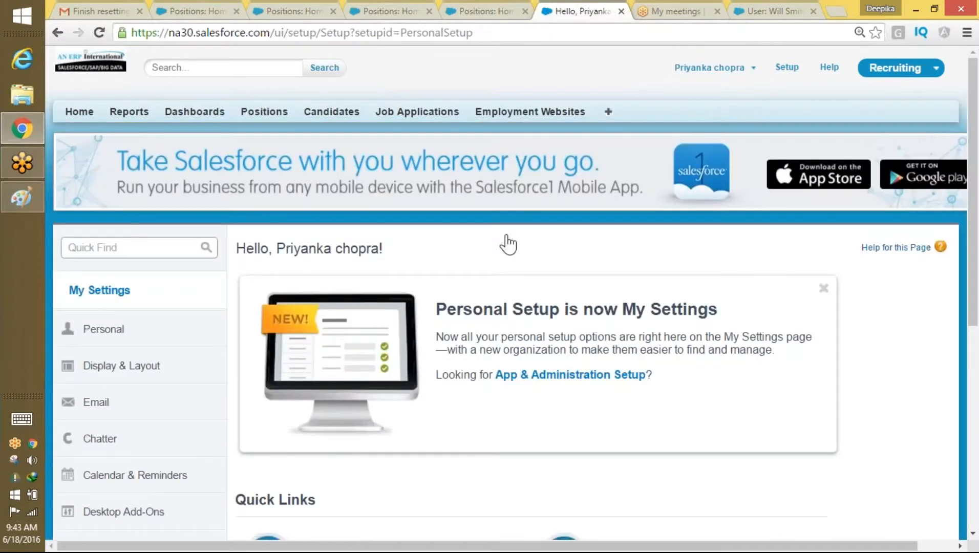
pyautogui.click(110, 367)
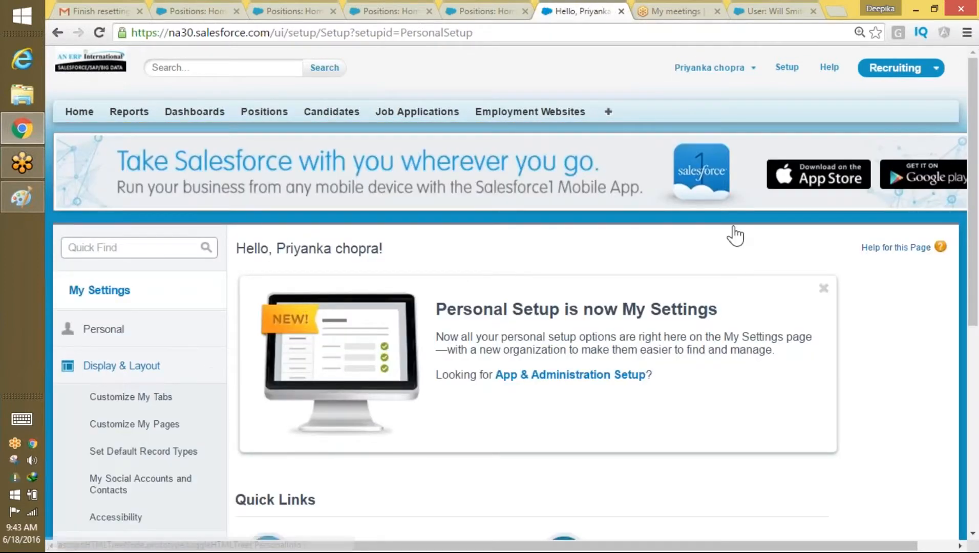
pyautogui.scroll(-1, 734, 186)
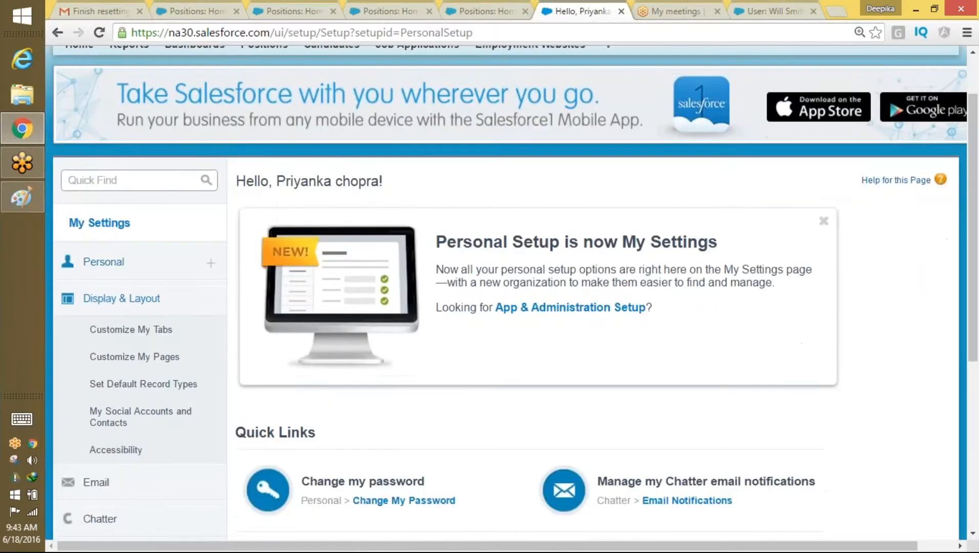
pyautogui.click(174, 390)
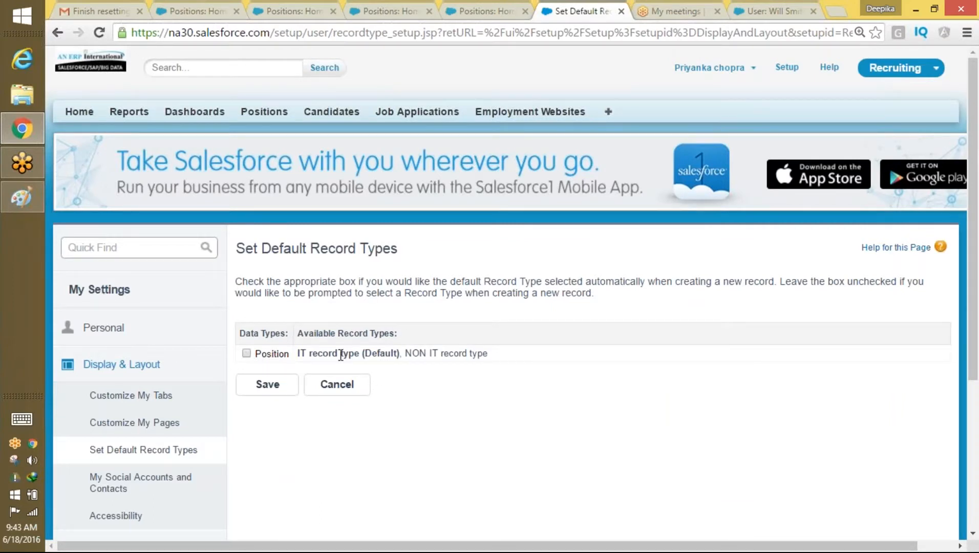
pyautogui.moveTo(307, 353); pyautogui.dragTo(403, 354)
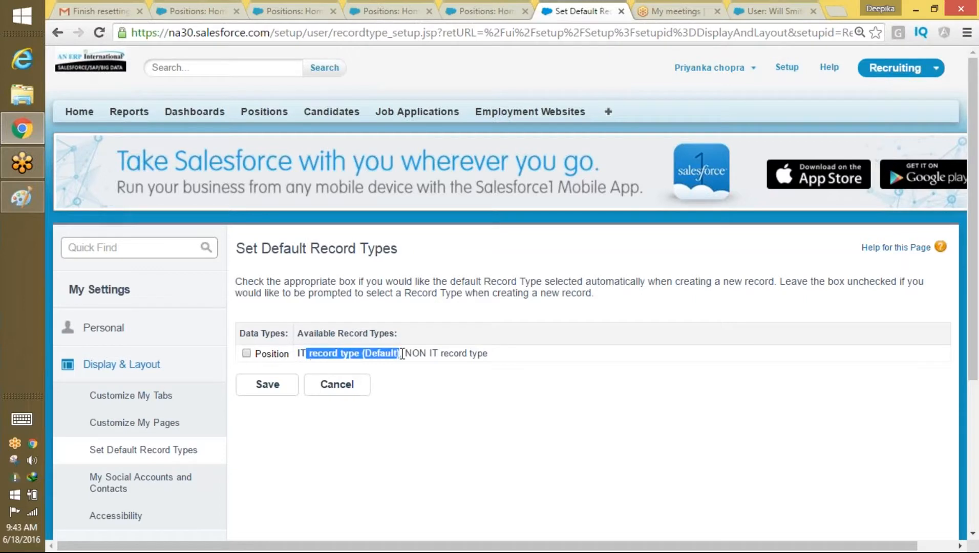
pyautogui.click(246, 353)
pyautogui.click(267, 387)
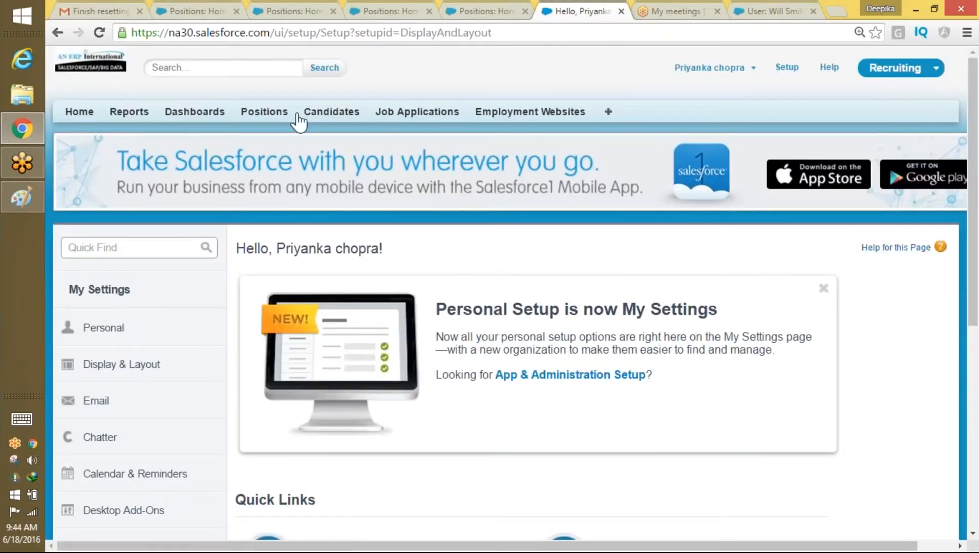
pyautogui.click(259, 114)
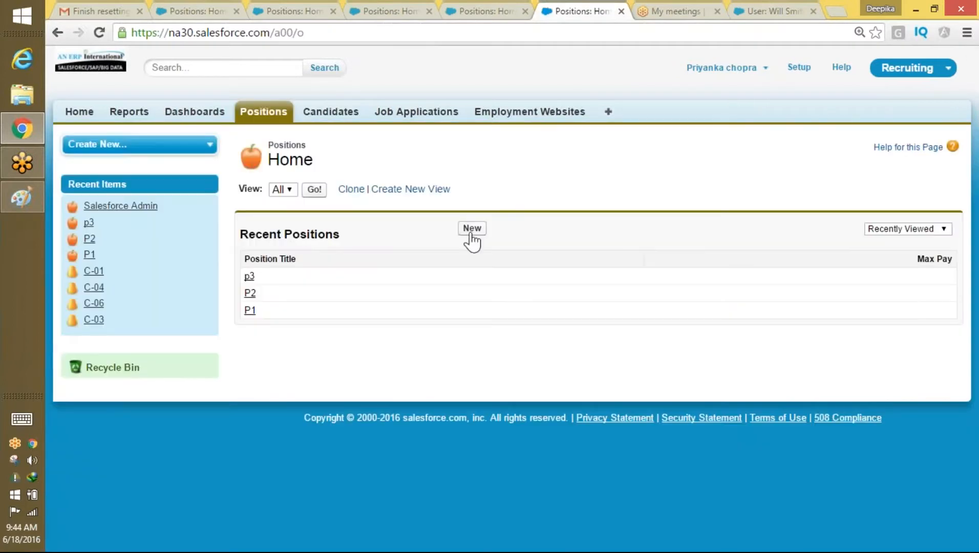
pyautogui.click(466, 230)
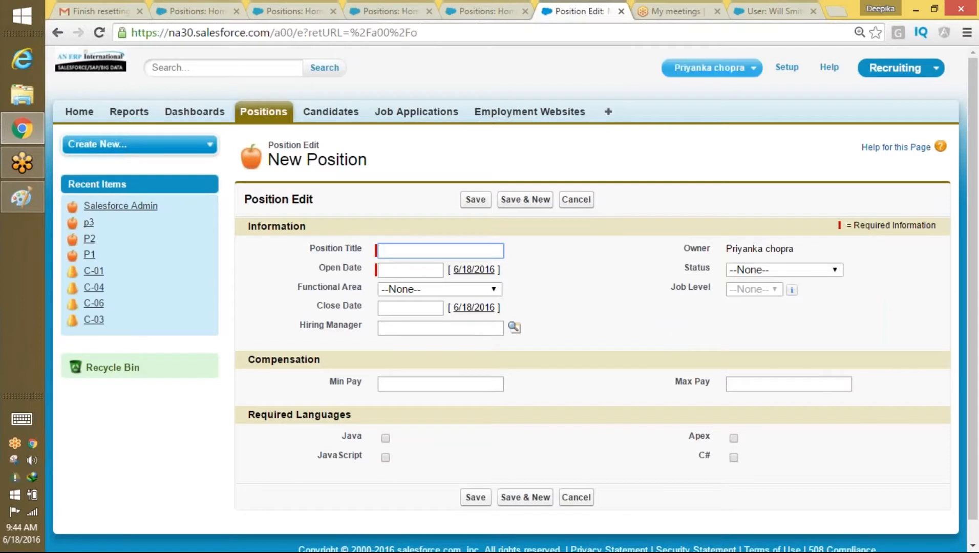
# Step: Return to Set Default Record Types in My Settings to review the NON IT option
pyautogui.click(710, 68)
pyautogui.click(717, 109)
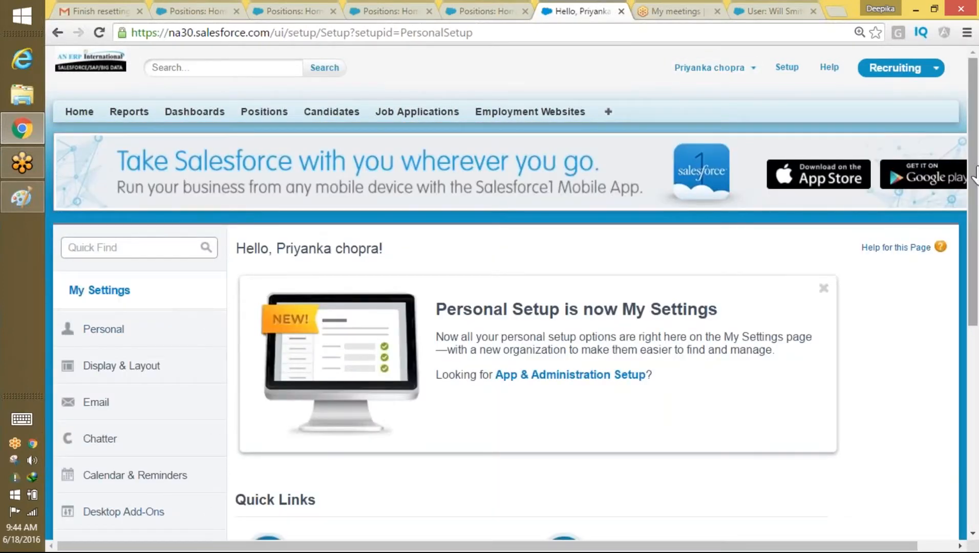
pyautogui.scroll(-2, 640, 179)
pyautogui.click(84, 230)
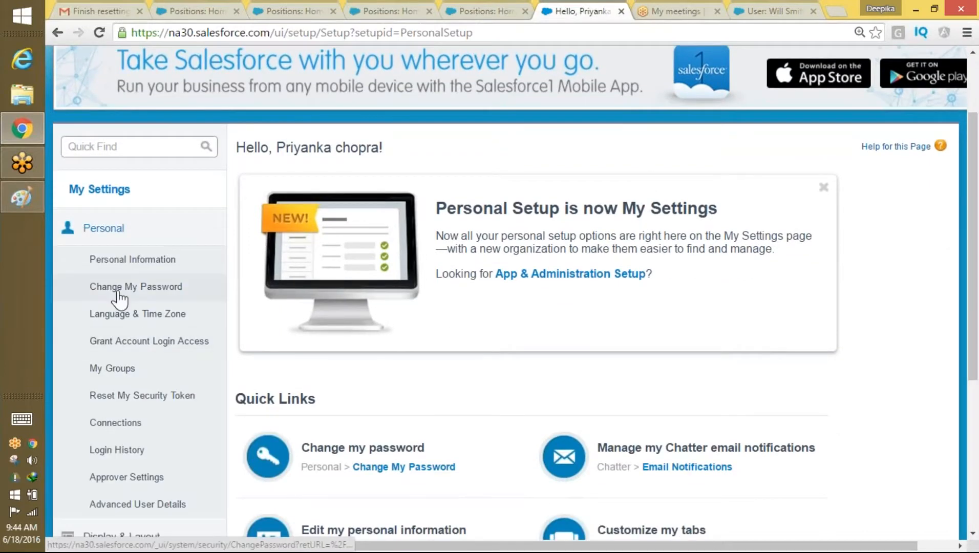
pyautogui.click(87, 237)
pyautogui.click(111, 269)
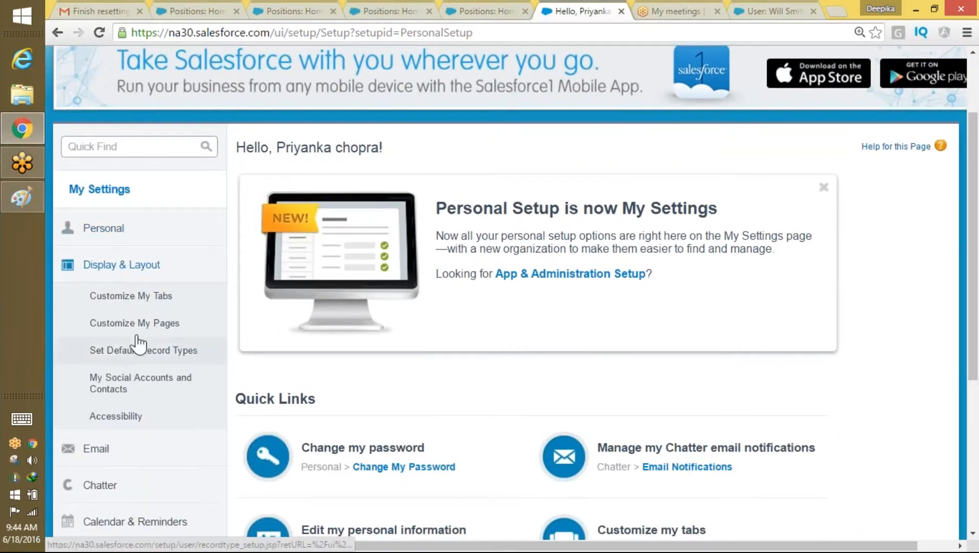
pyautogui.click(138, 352)
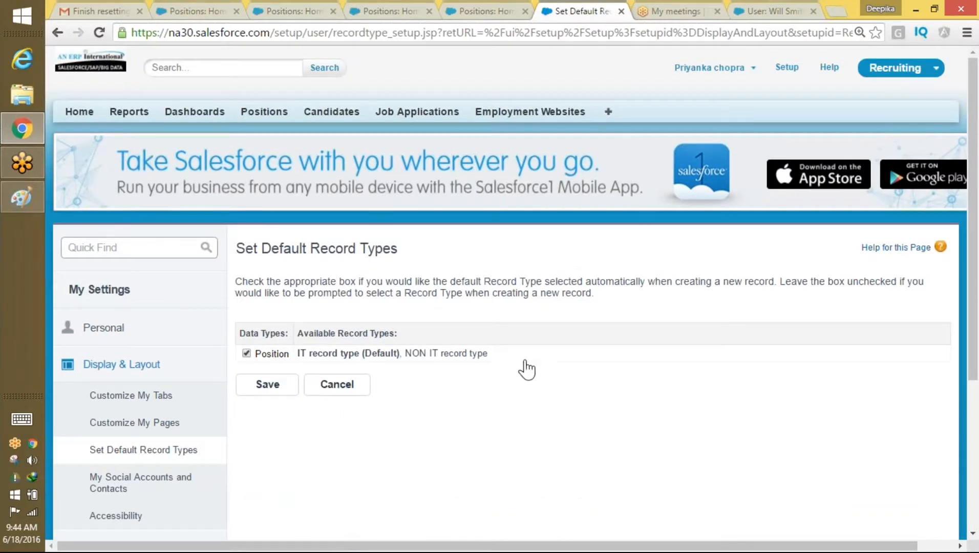
pyautogui.moveTo(337, 368); pyautogui.dragTo(379, 360)
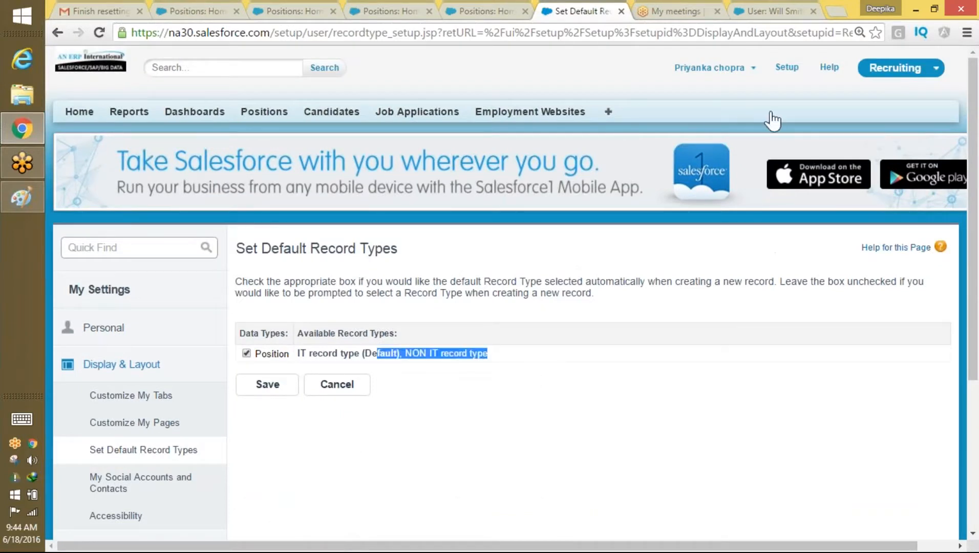
pyautogui.click(746, 69)
# Step: Log out and sign in as another saved user
pyautogui.click(692, 127)
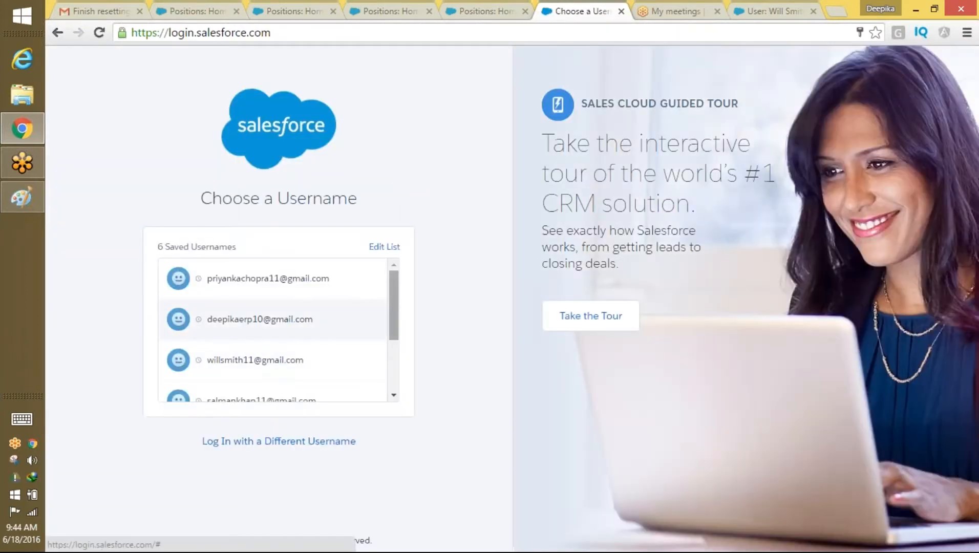
pyautogui.scroll(-1, 394, 344)
pyautogui.click(286, 372)
pyautogui.press('Return')
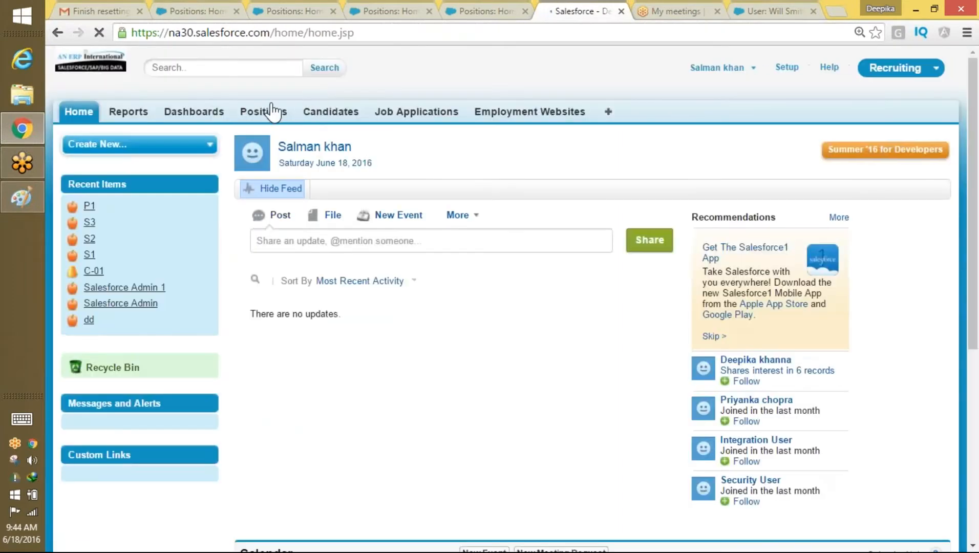
# Step: Start a new Position with the NON IT record type
pyautogui.tripleClick(271, 111)
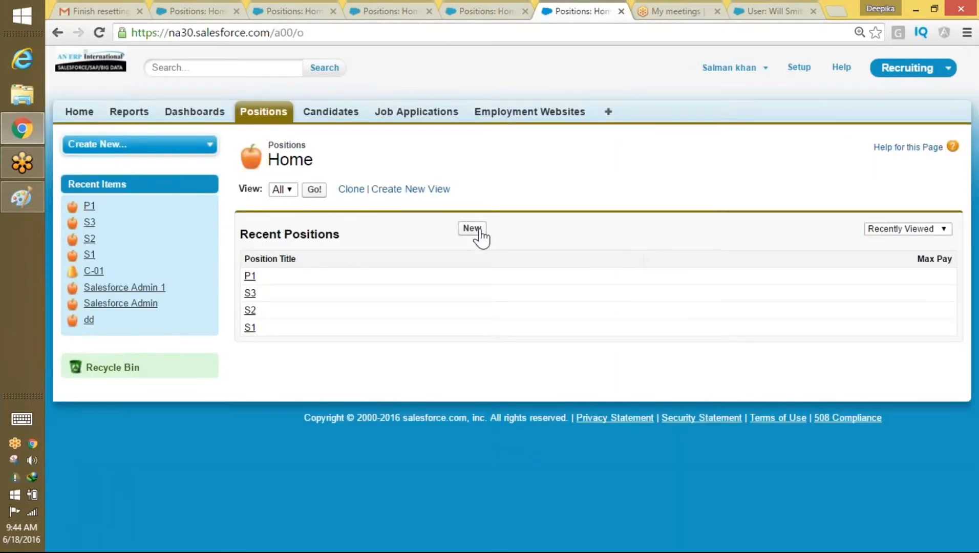
pyautogui.click(472, 229)
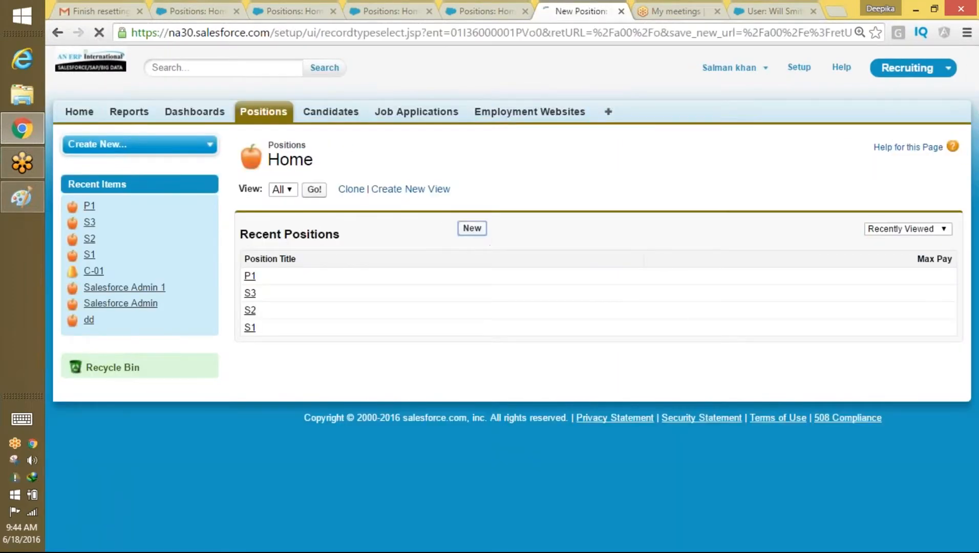
pyautogui.click(444, 252)
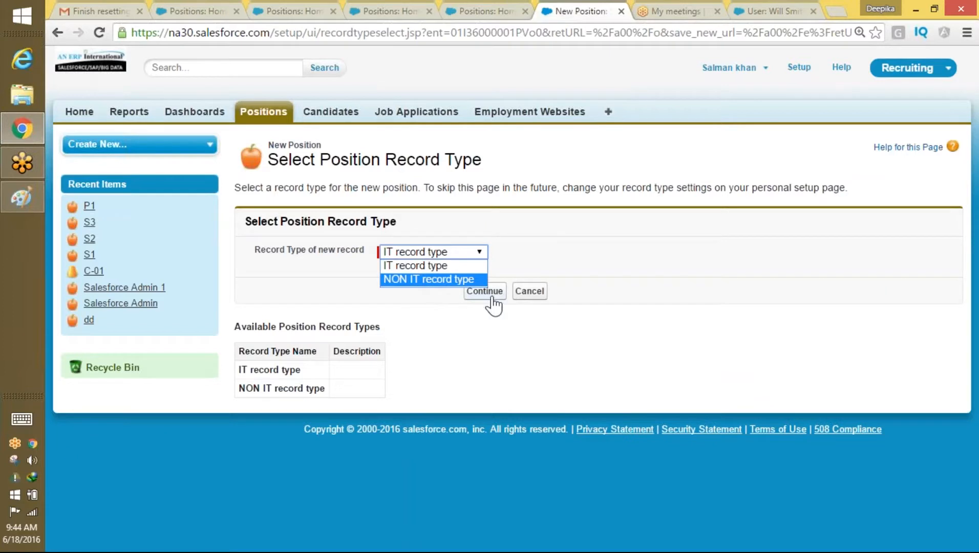
pyautogui.click(464, 279)
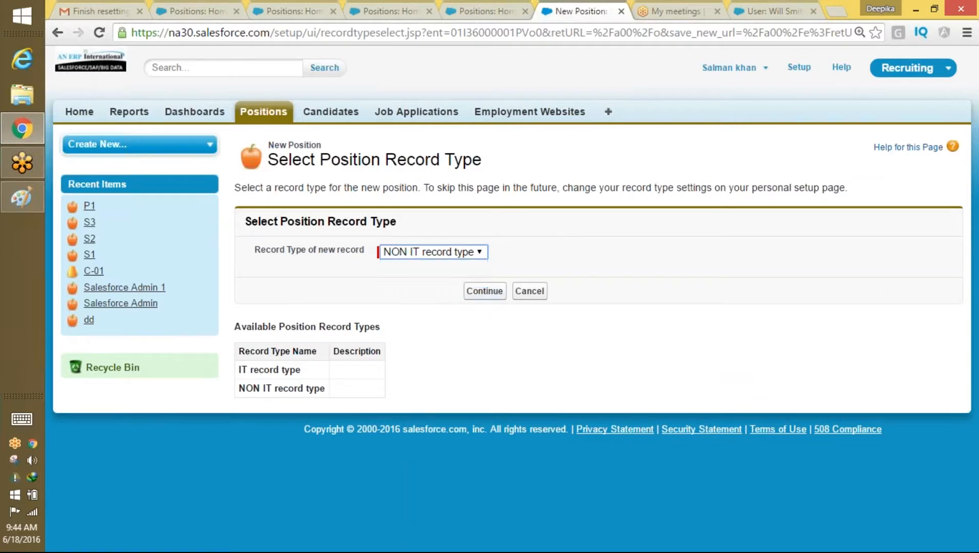
pyautogui.click(483, 292)
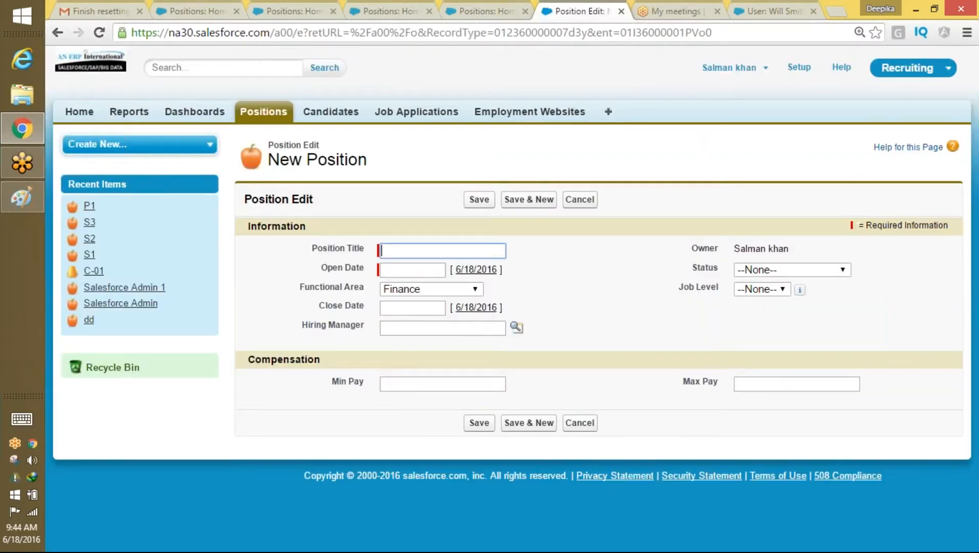
pyautogui.click(754, 67)
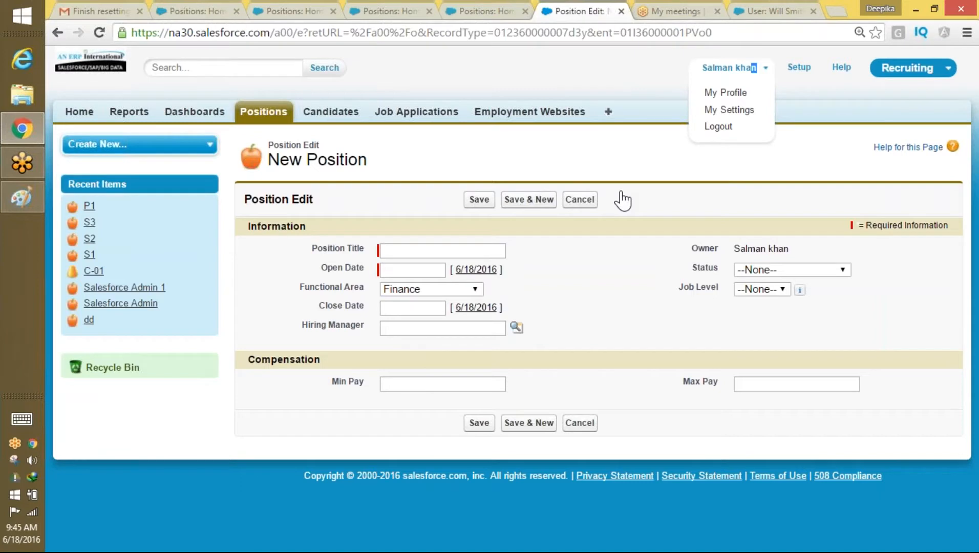
pyautogui.click(553, 19)
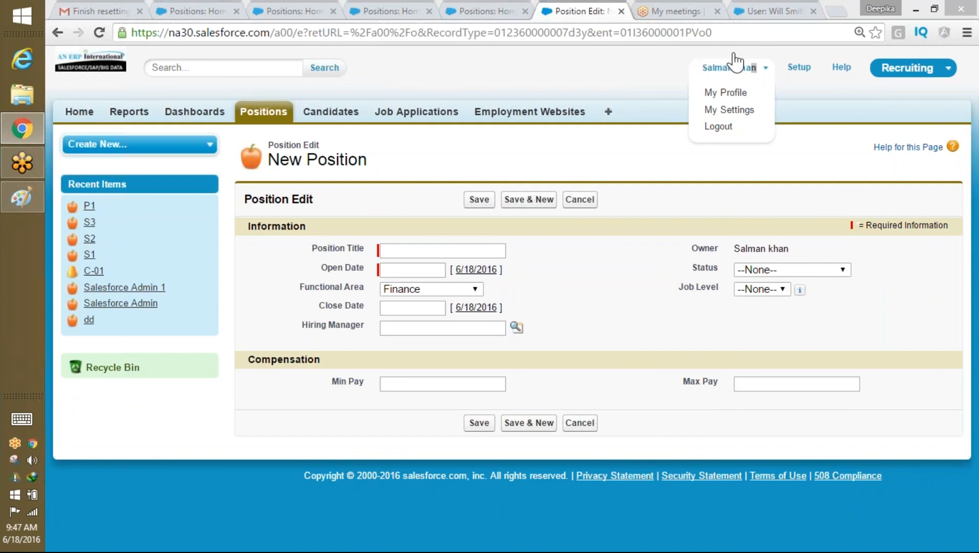
pyautogui.click(907, 21)
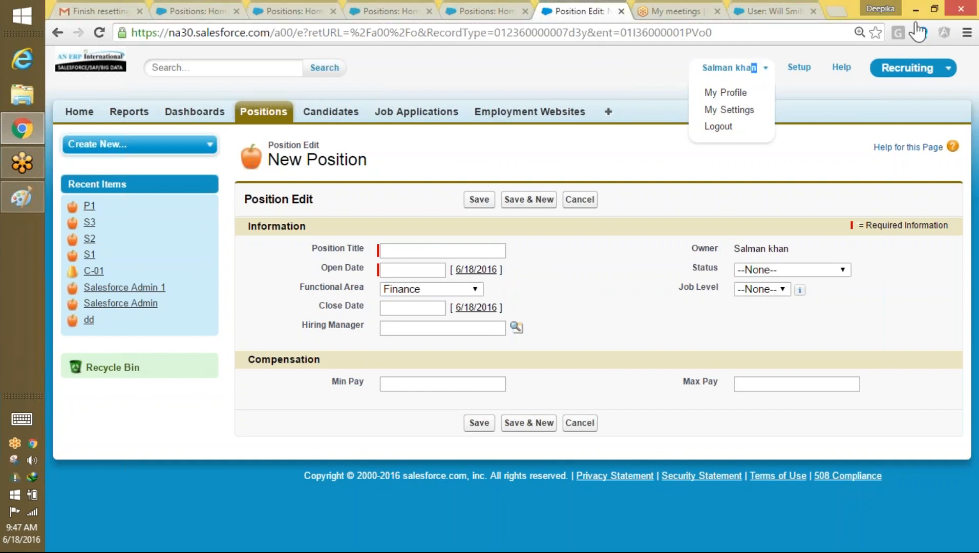
pyautogui.click(972, 36)
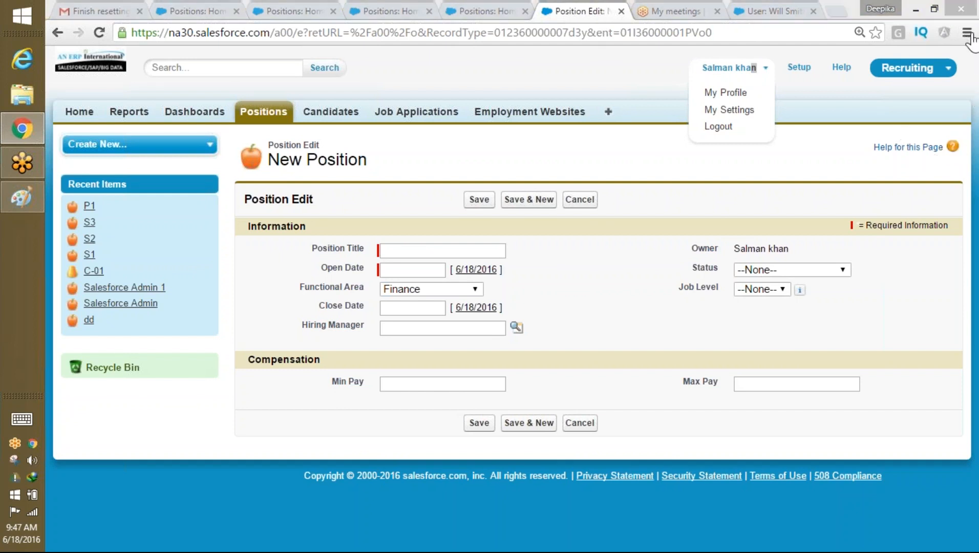